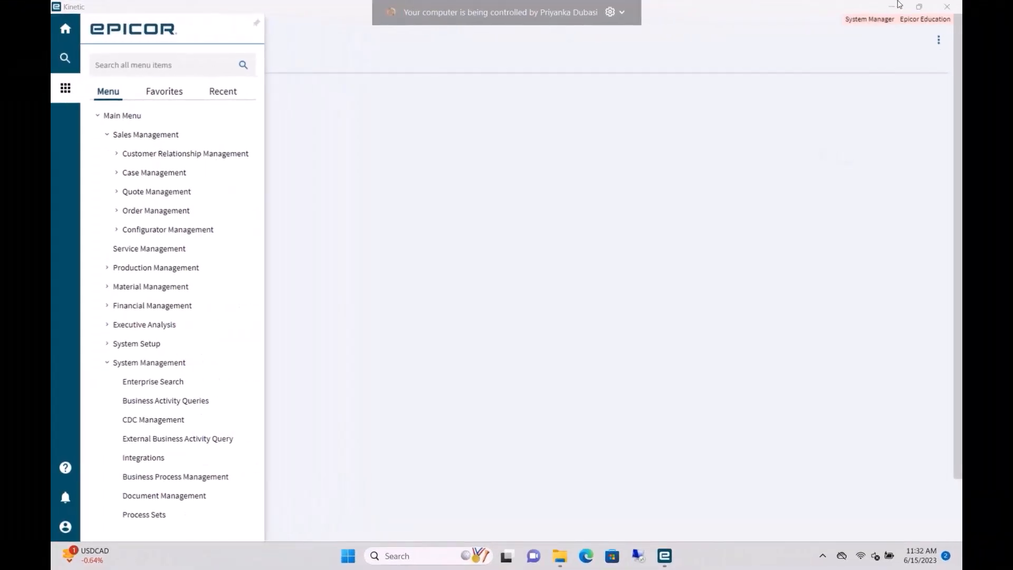
- Switch to the Kinetic Dashboards PowerPoint slide show and advance it to the Epicor Dashboards agenda slide
click(896, 11)
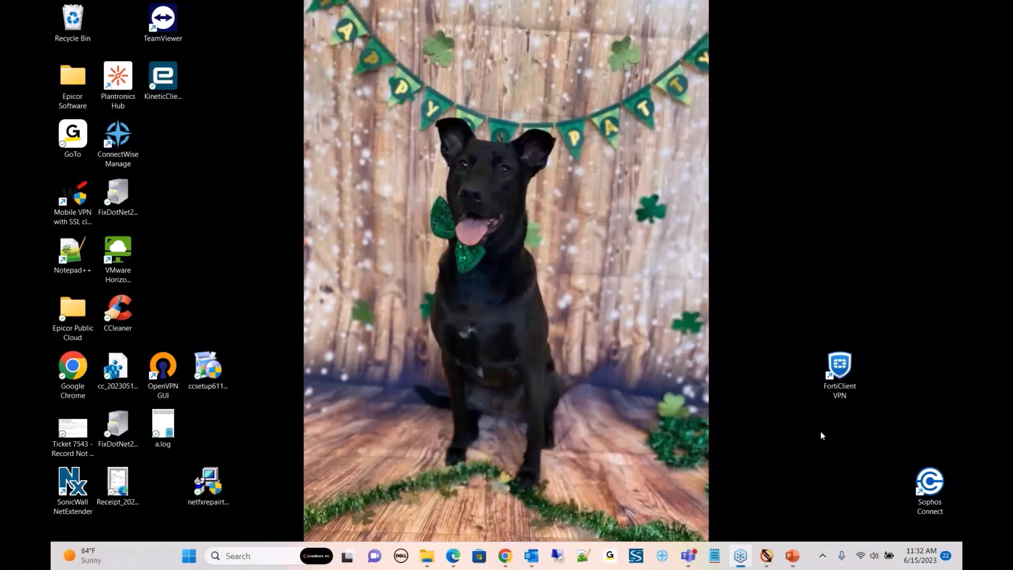
click(793, 555)
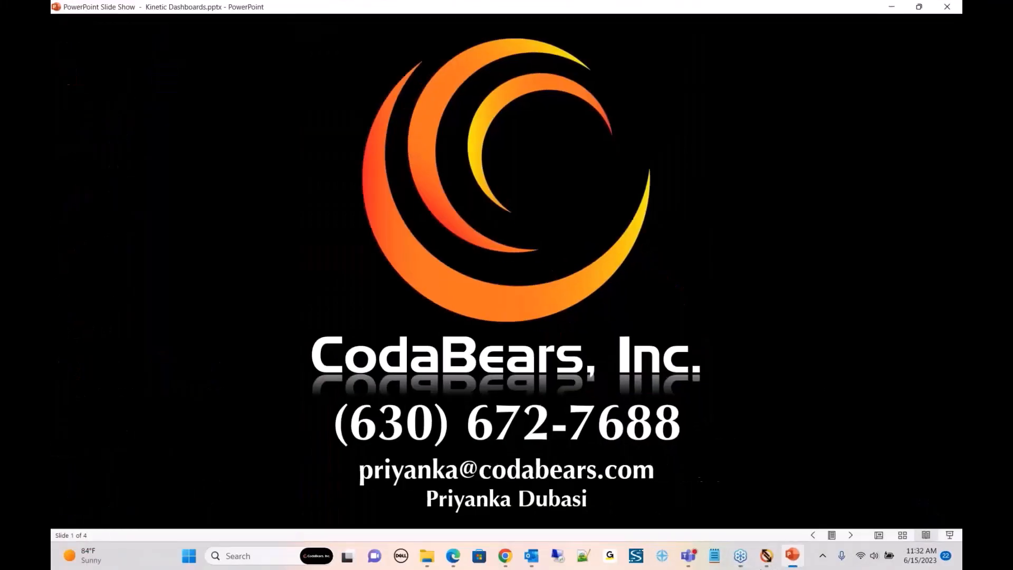
click(851, 536)
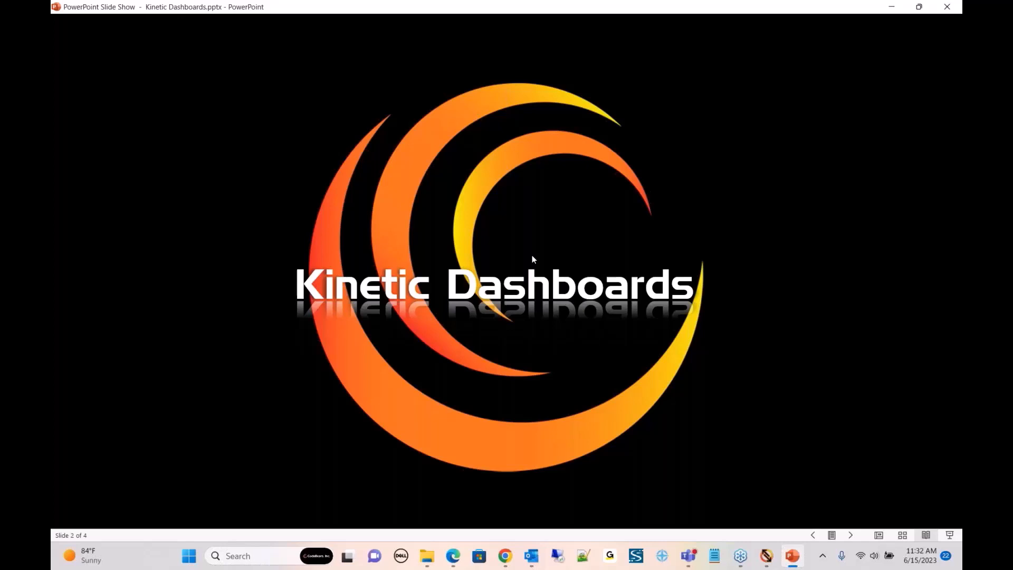
click(852, 535)
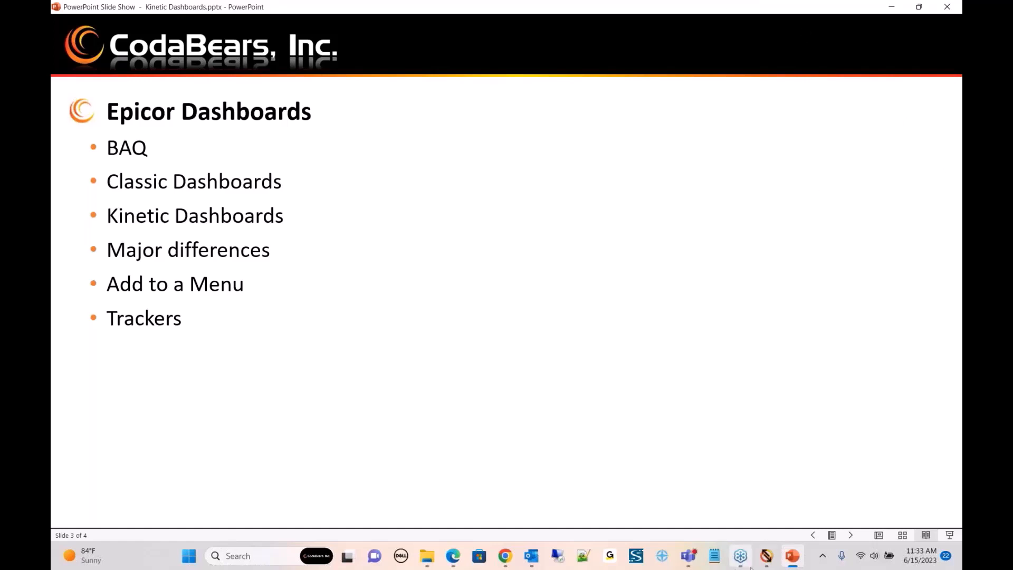
- Switch back to Epicor Kinetic, open the Business Activity Query (BAQ) designer, and place its window over the main menu
mouse_move(766, 559)
click(768, 491)
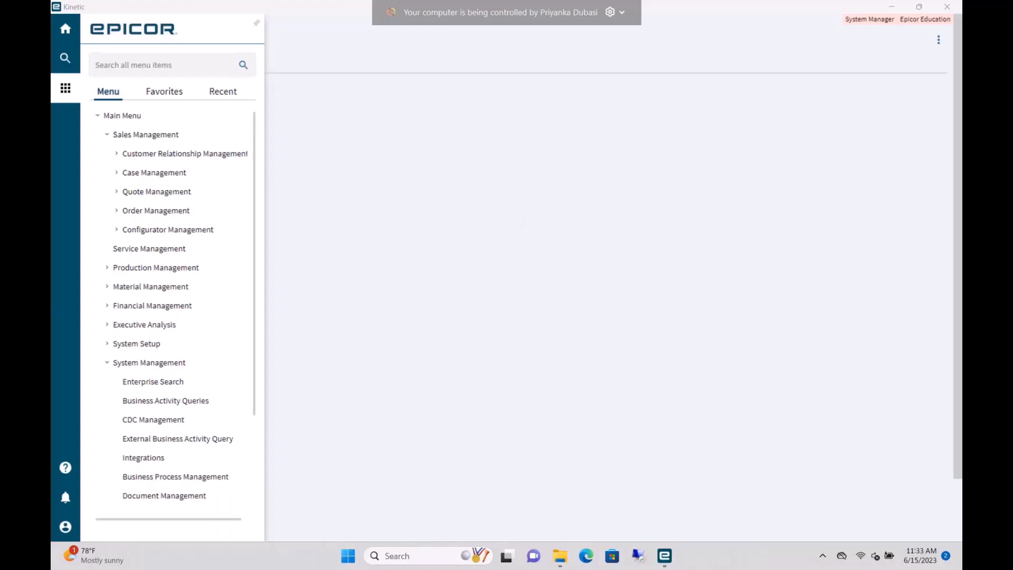
click(195, 402)
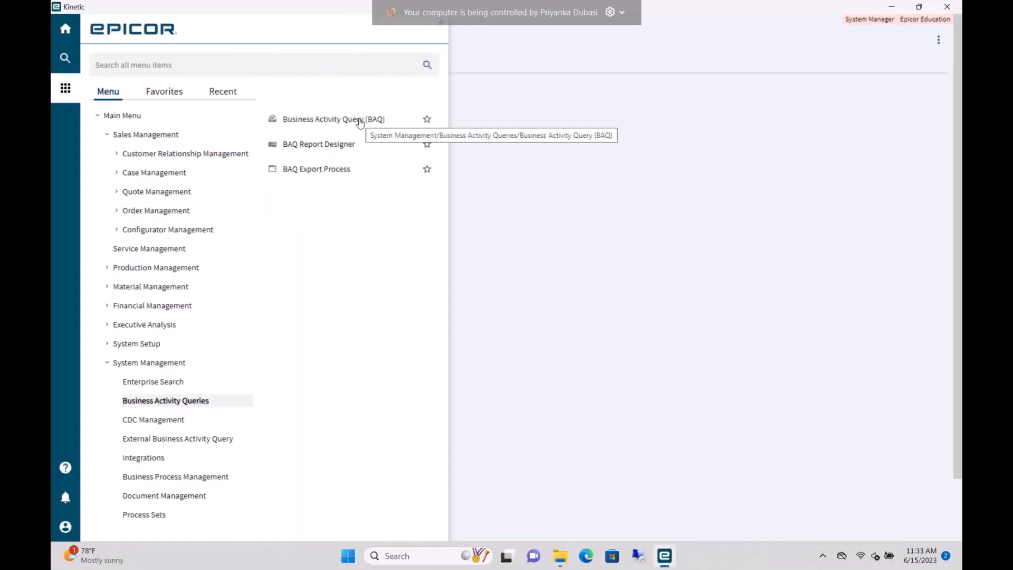
click(361, 121)
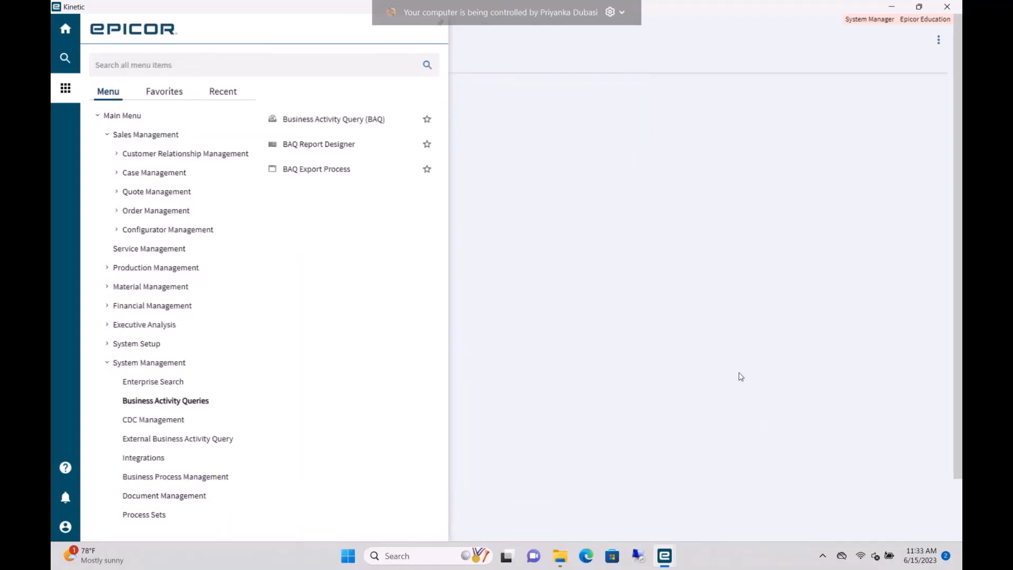
mouse_move(669, 555)
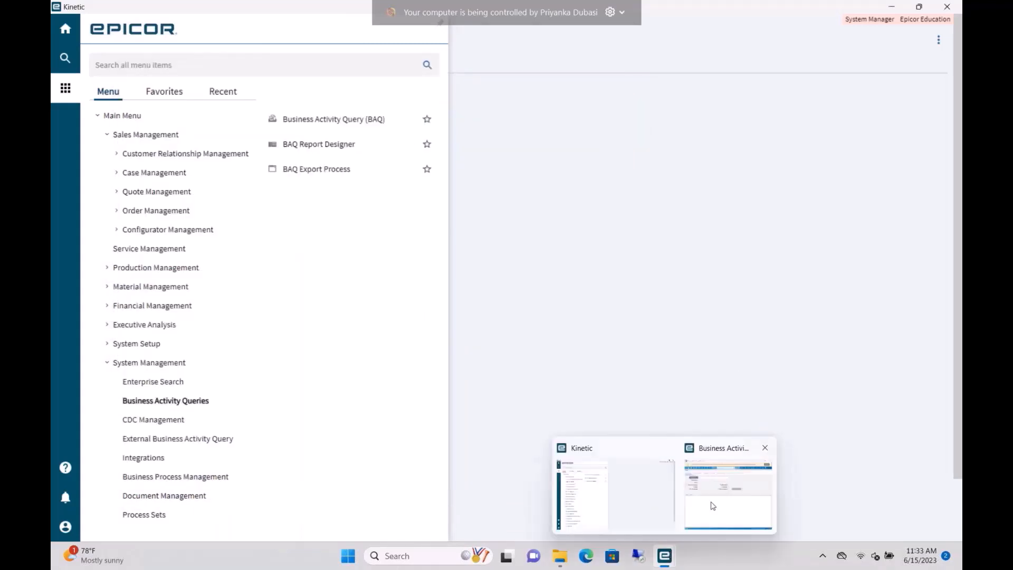
click(712, 506)
drag(538, 82, 635, 100)
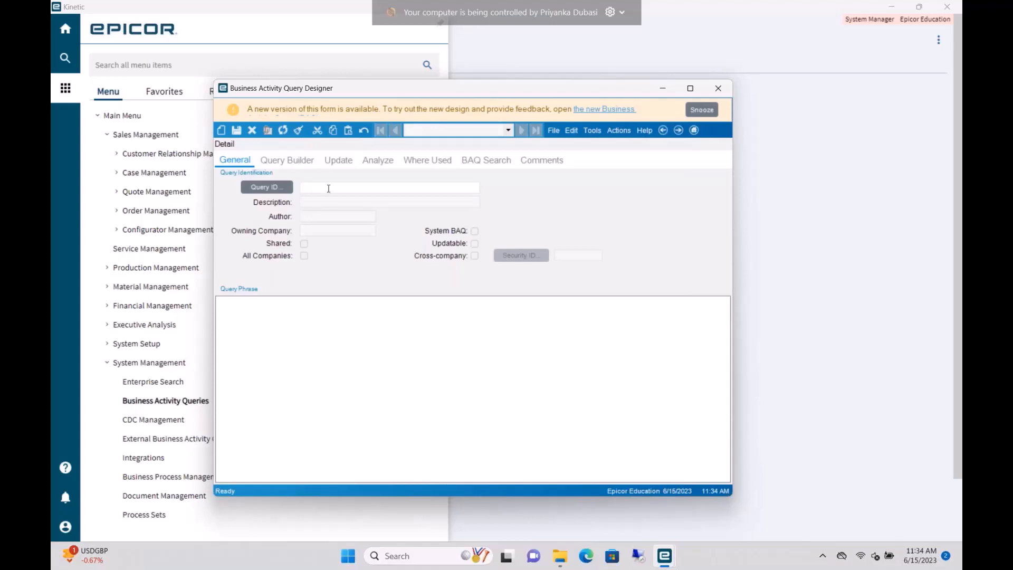
- Create a new business activity query with the ID Customer and continue editing without saving yet
click(380, 184)
text(Customer)
click(330, 202)
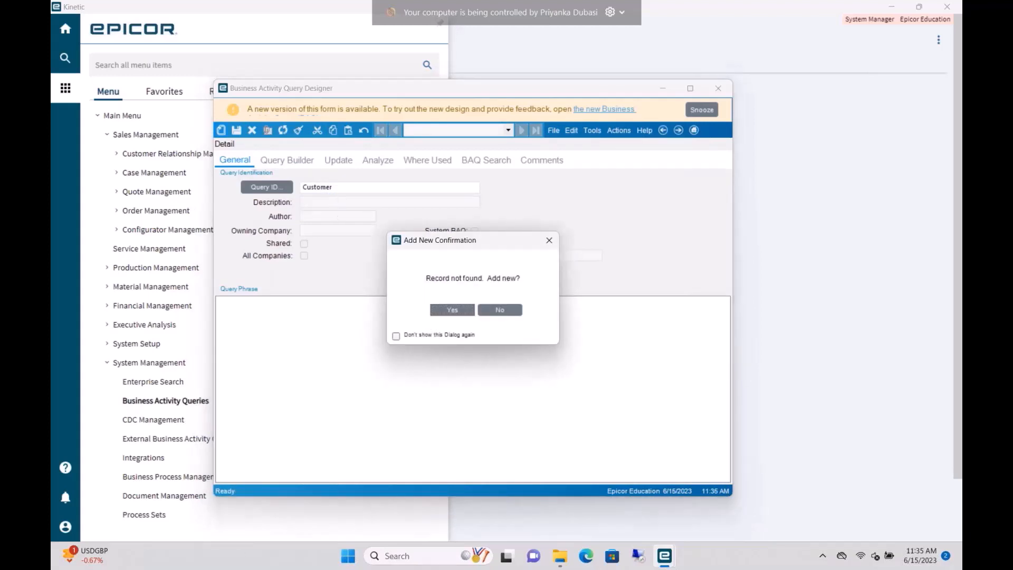
key(Return)
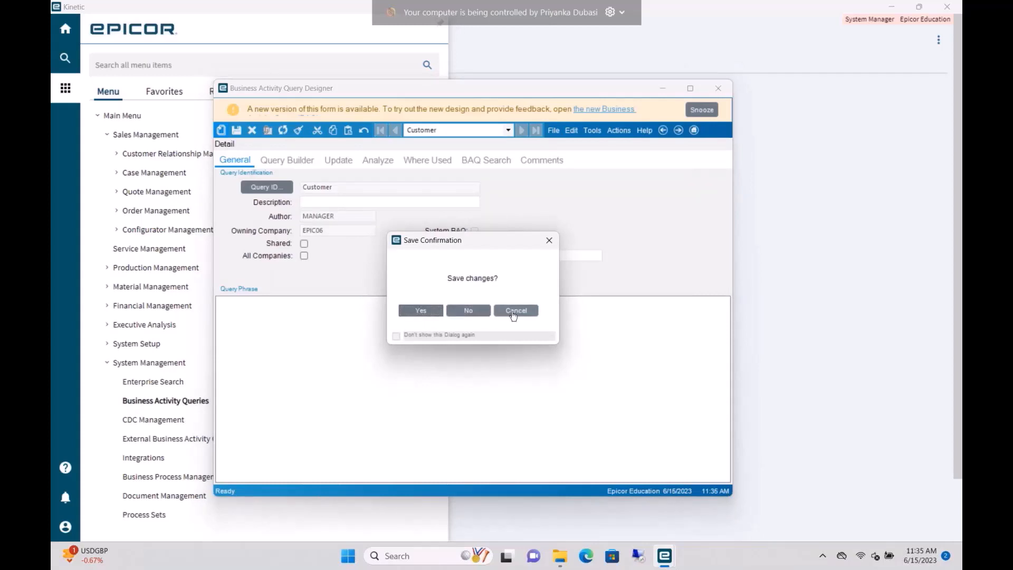
click(515, 311)
- Describe the Customer query as "Test Customer Query" and make it shared and available to all companies
click(322, 202)
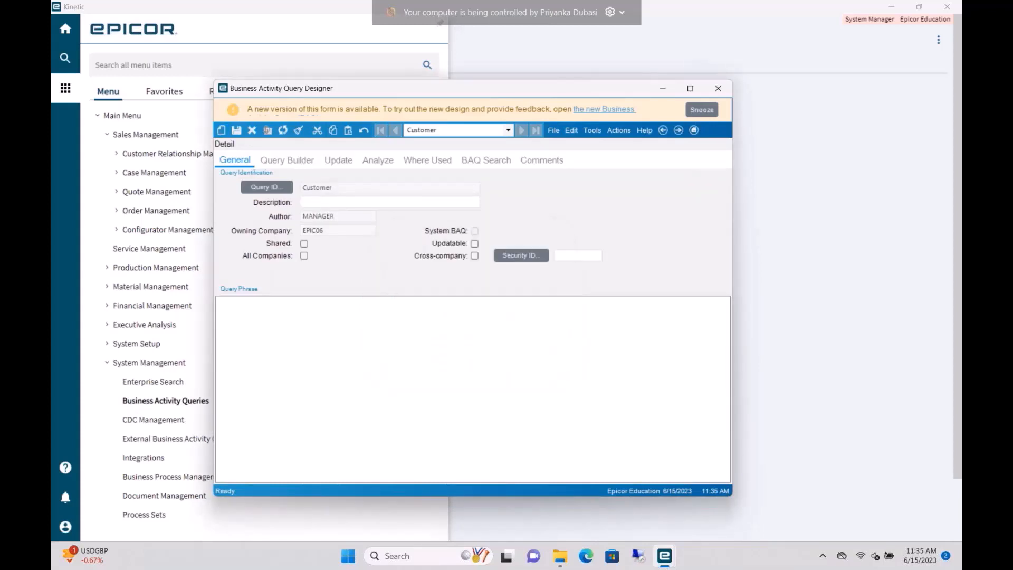
text(Test Customer Query)
click(305, 244)
click(304, 256)
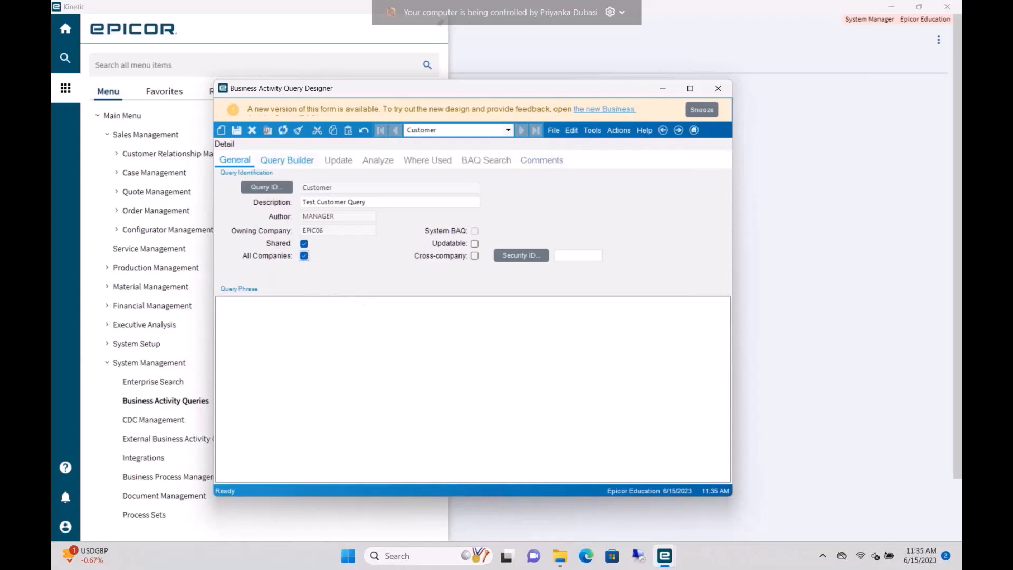
- Find the Erp.Customer table, add it to the query diagram, and show its table criteria
click(287, 160)
text(Cu)
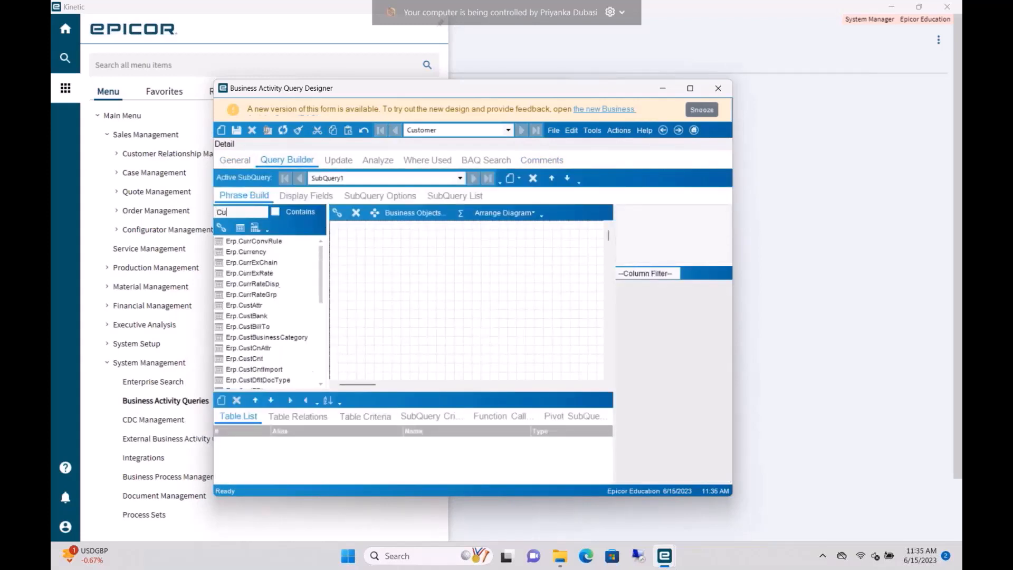
text(stomer)
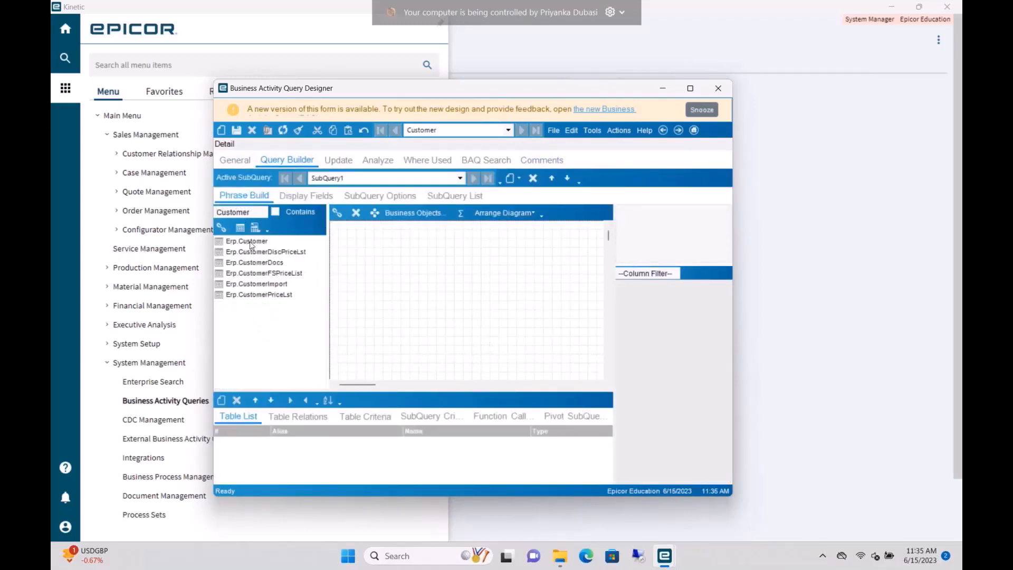
drag(250, 244, 399, 258)
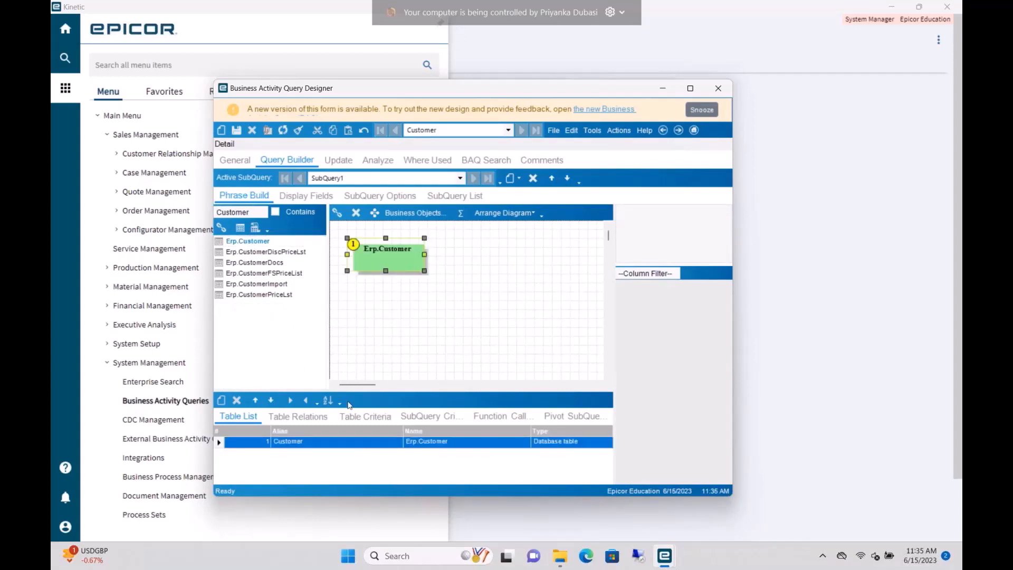
click(365, 416)
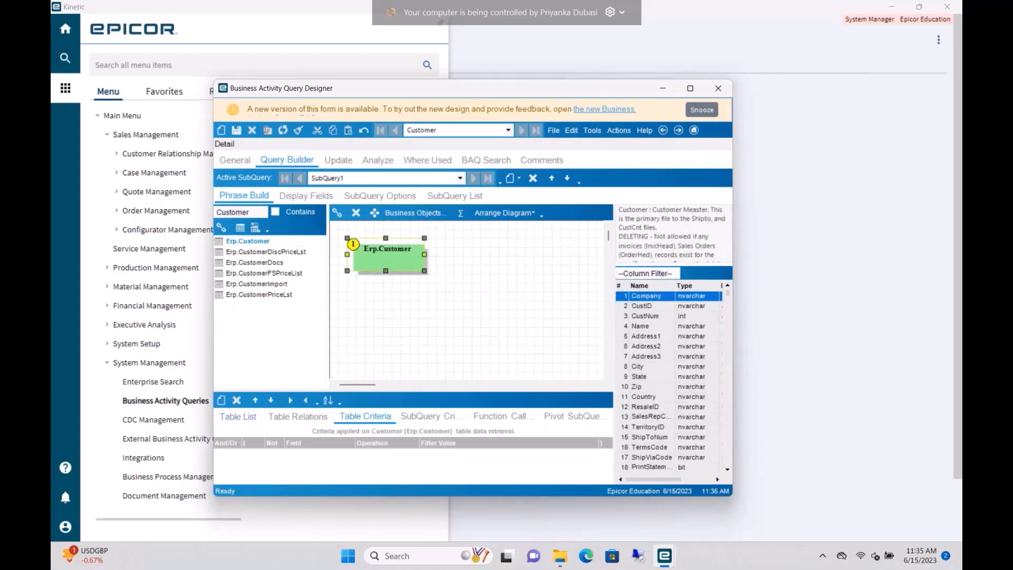
- Add Company, CustID, CustNum, Name, Address1, Address2, Address3, City, State, Zip and Country from the Customer table as display columns
click(306, 196)
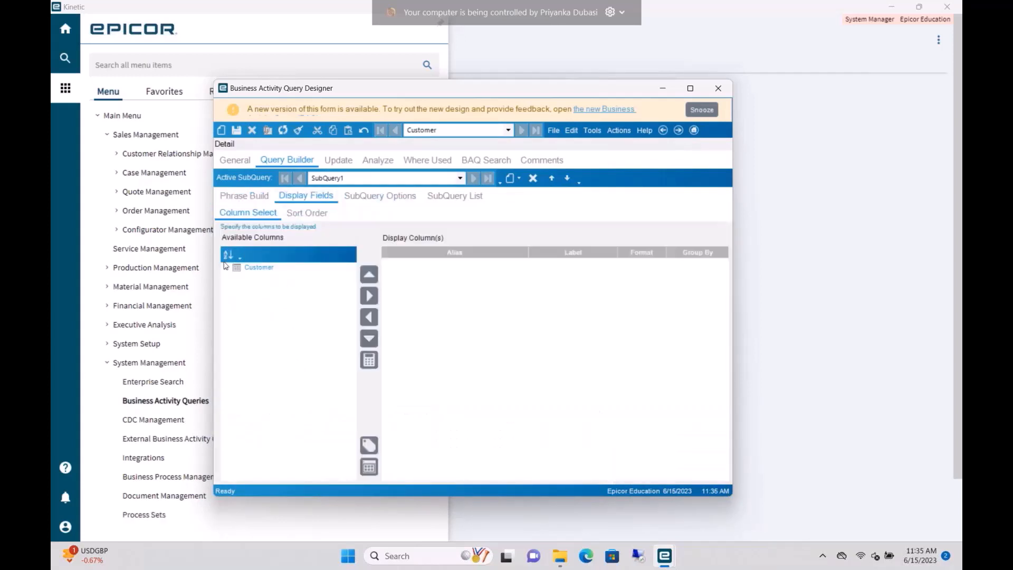
click(227, 267)
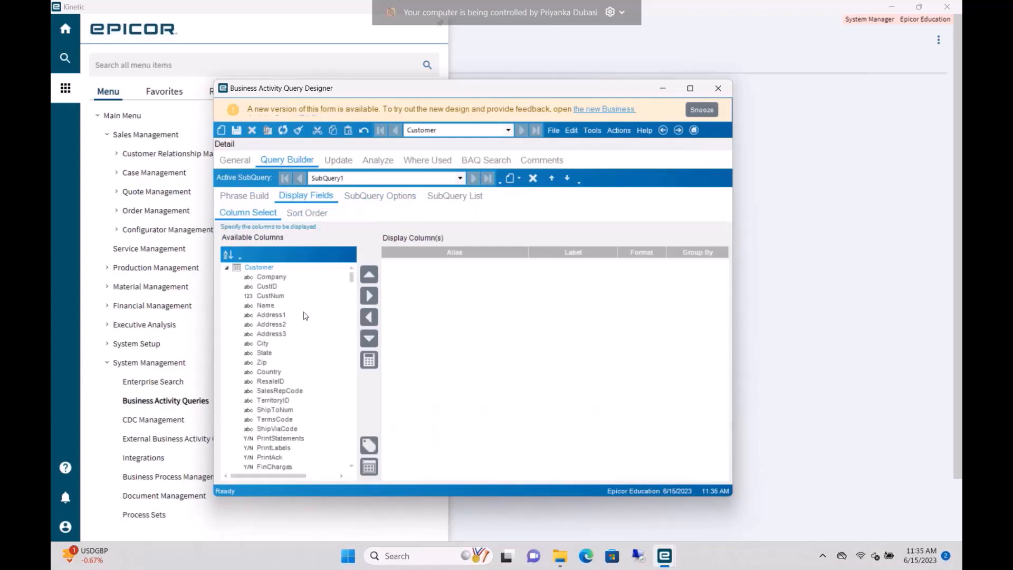
double_click(268, 279)
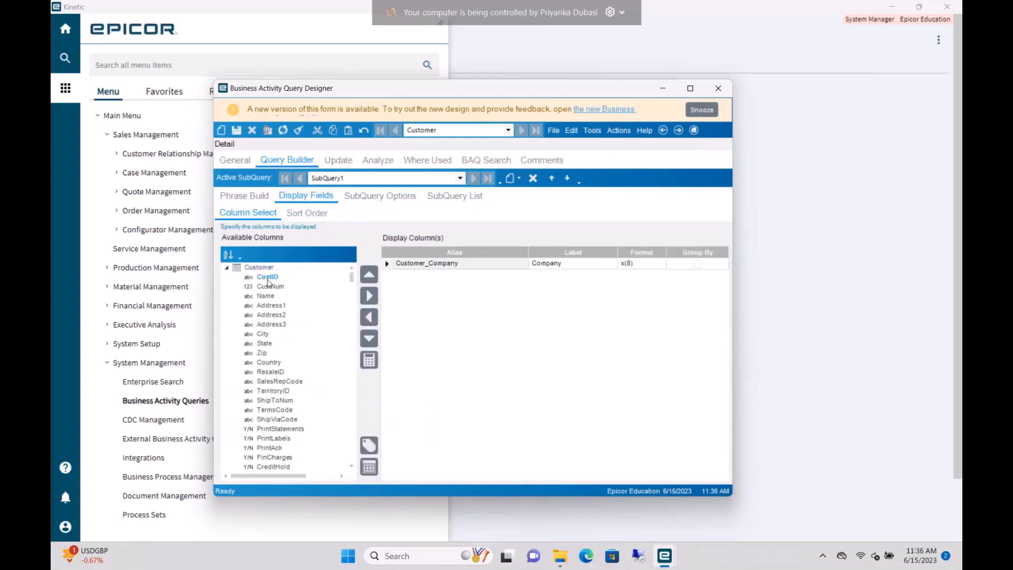
double_click(268, 277)
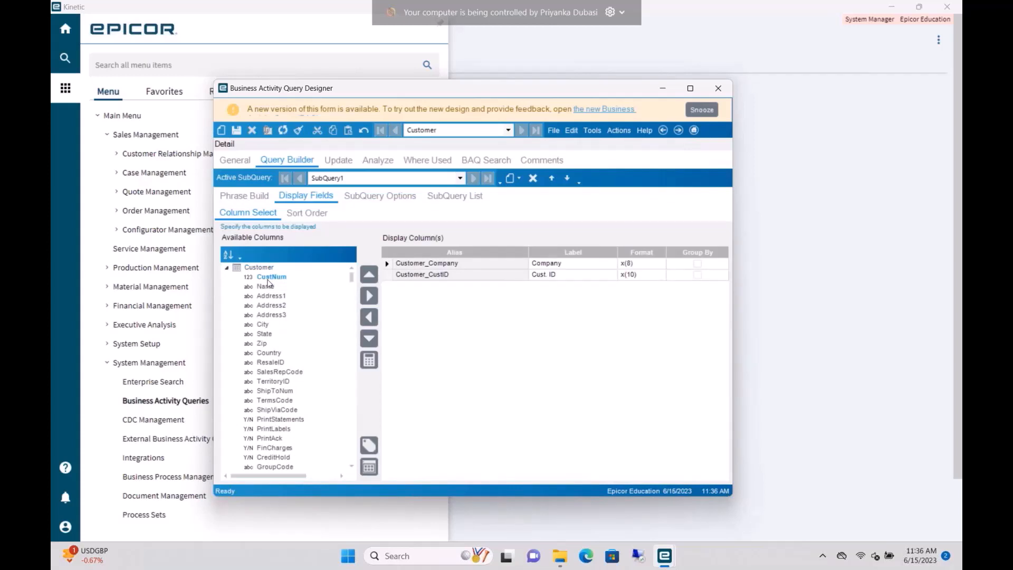
double_click(269, 278)
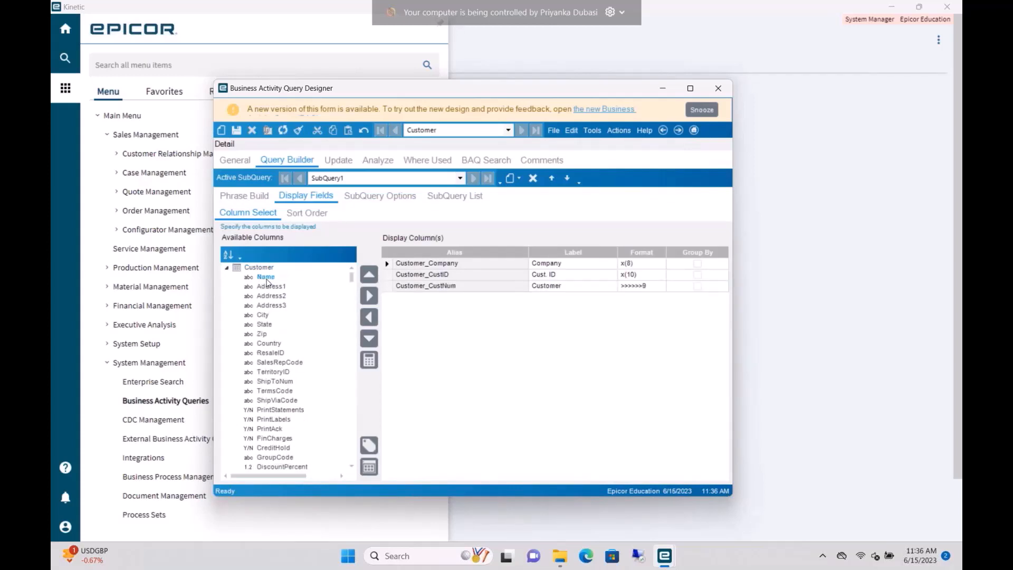
double_click(266, 278)
double_click(265, 278)
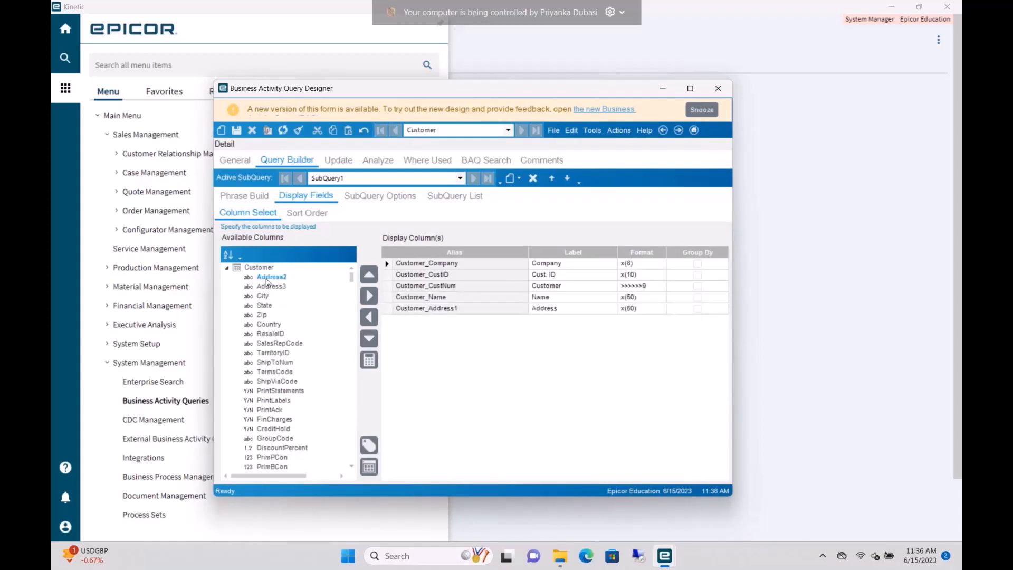
double_click(265, 278)
double_click(264, 278)
double_click(265, 277)
double_click(264, 277)
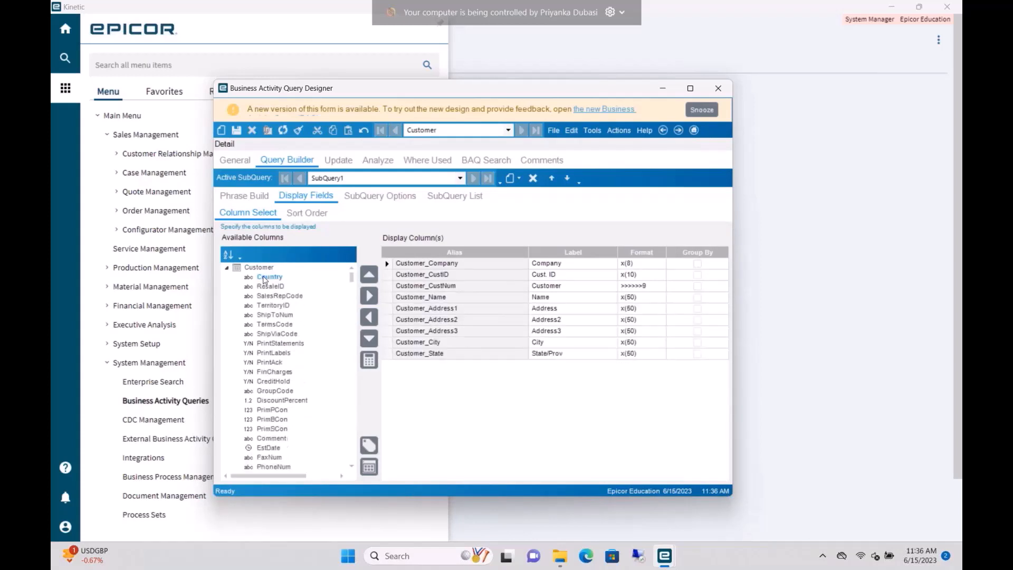
double_click(264, 277)
double_click(265, 278)
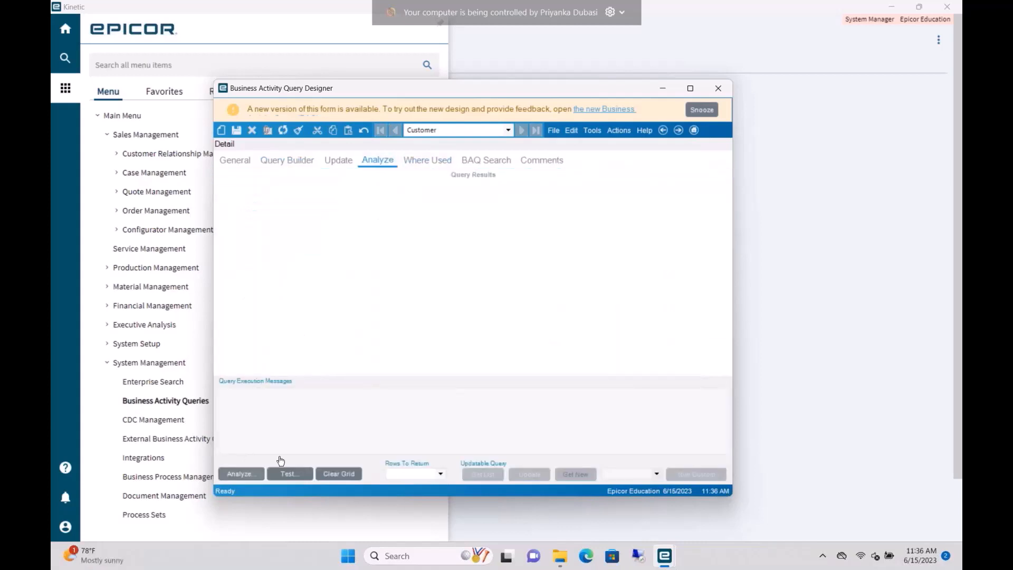
- Analyze the Customer query and run a test to view its results, then return to its general details
click(240, 473)
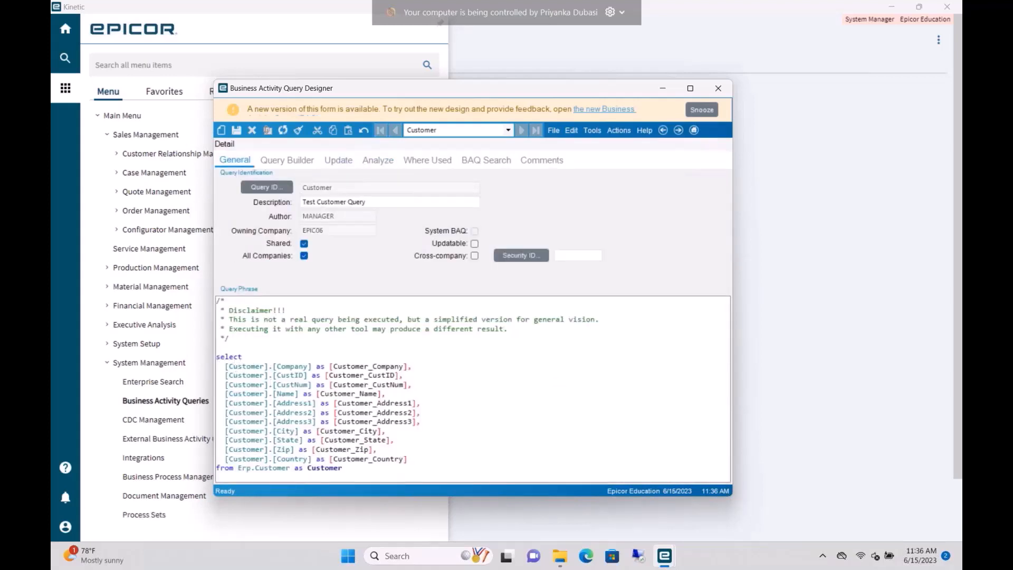
click(387, 162)
click(295, 475)
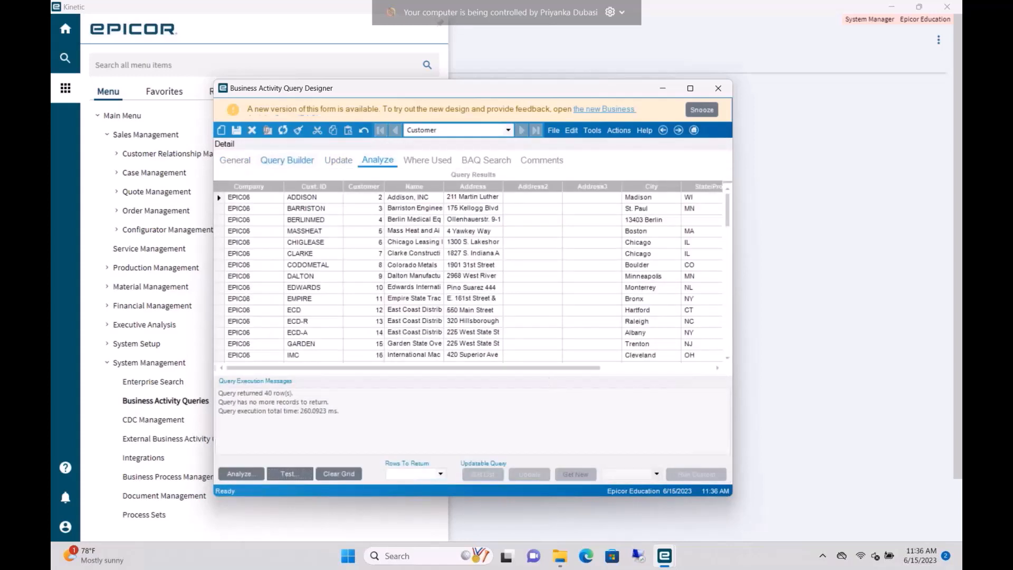
click(236, 160)
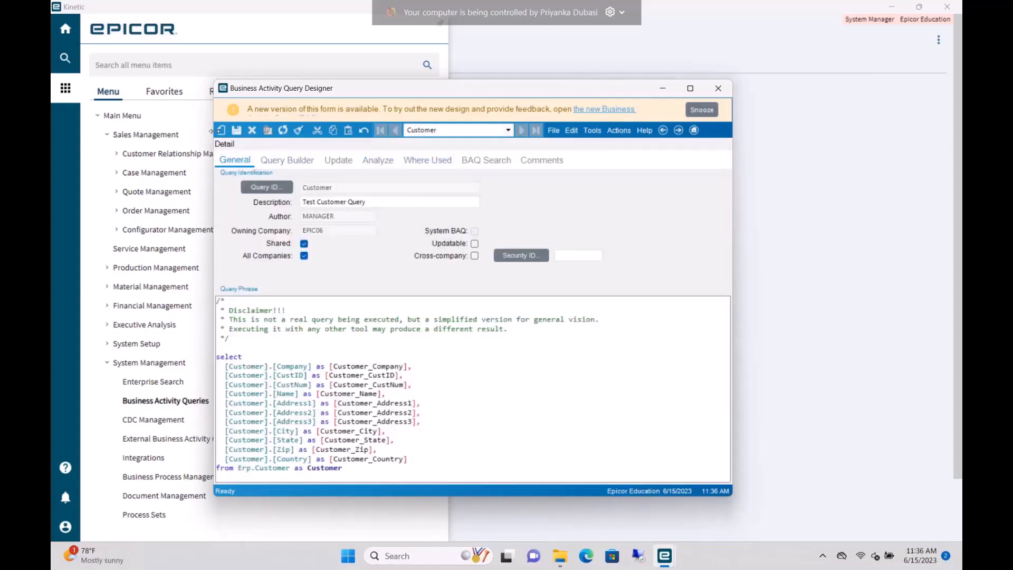
- Start another new query and try the ID Orders, declining to load the existing query of that name
click(224, 134)
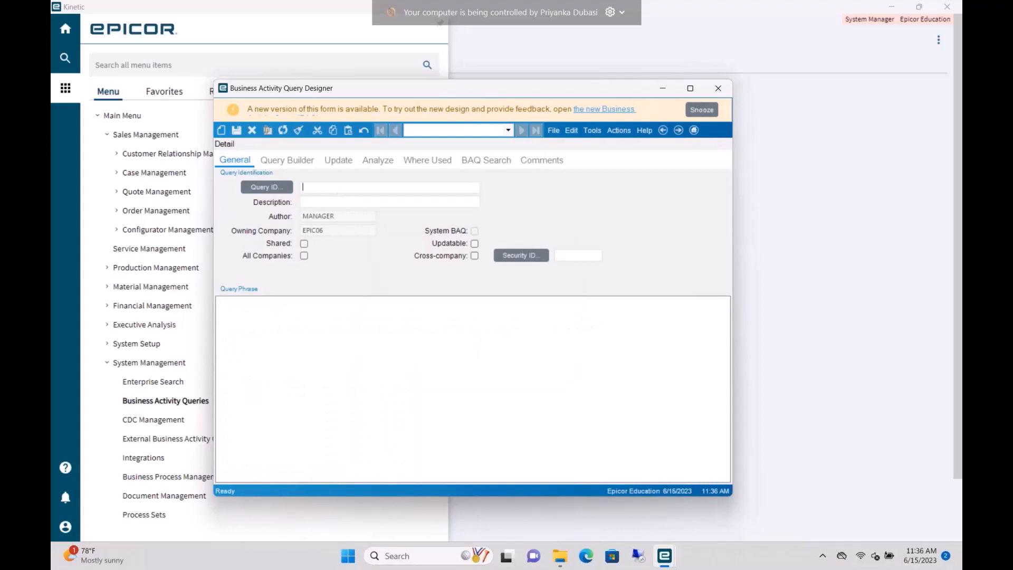
text(Orders)
key(Tab)
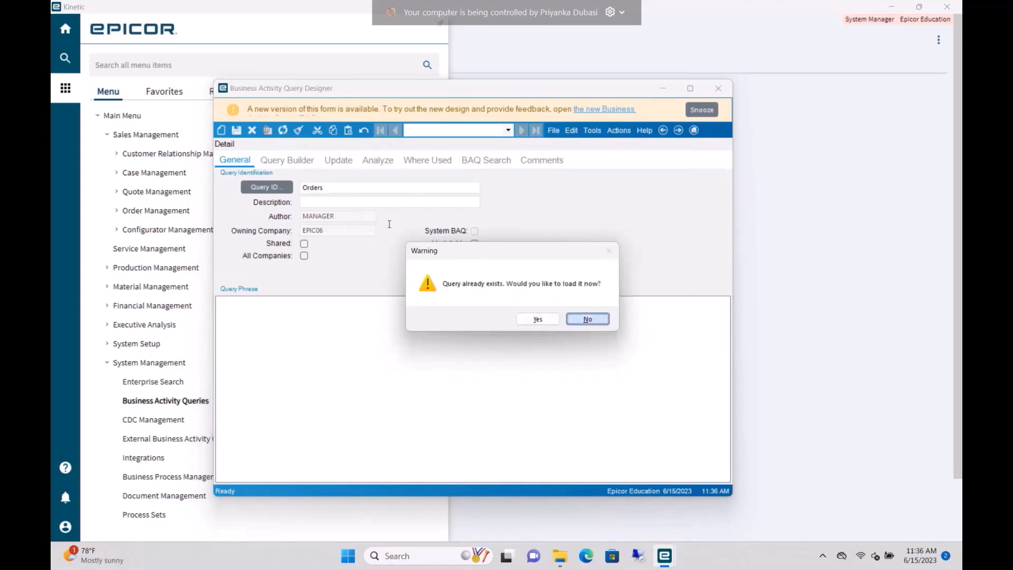
click(585, 319)
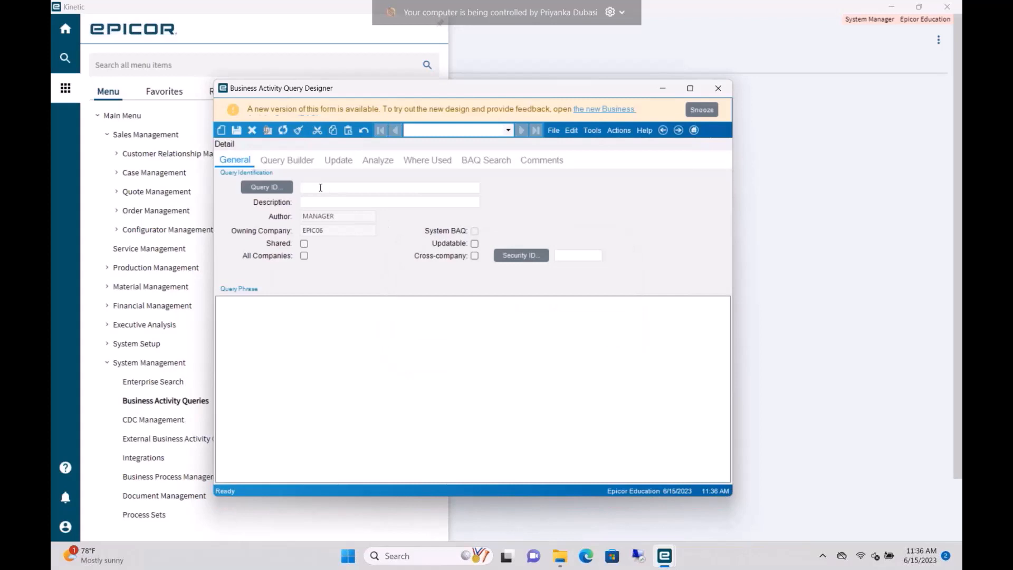
- Set the new query's ID to CustomerOrders and description to "Test customer Orders", and make it shared and available to all companies
text(Order)
text(Customer)
text(s)
click(343, 204)
text(Test customer Orders)
click(304, 243)
click(304, 255)
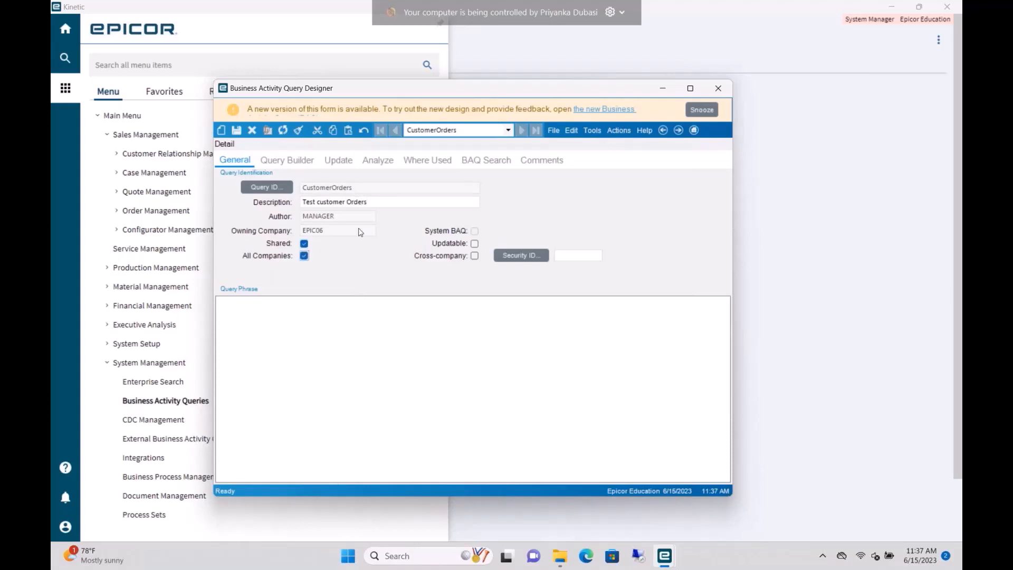
- Find the order tables for the CustomerOrders query and add the Erp.OrderHed table to its diagram
click(288, 160)
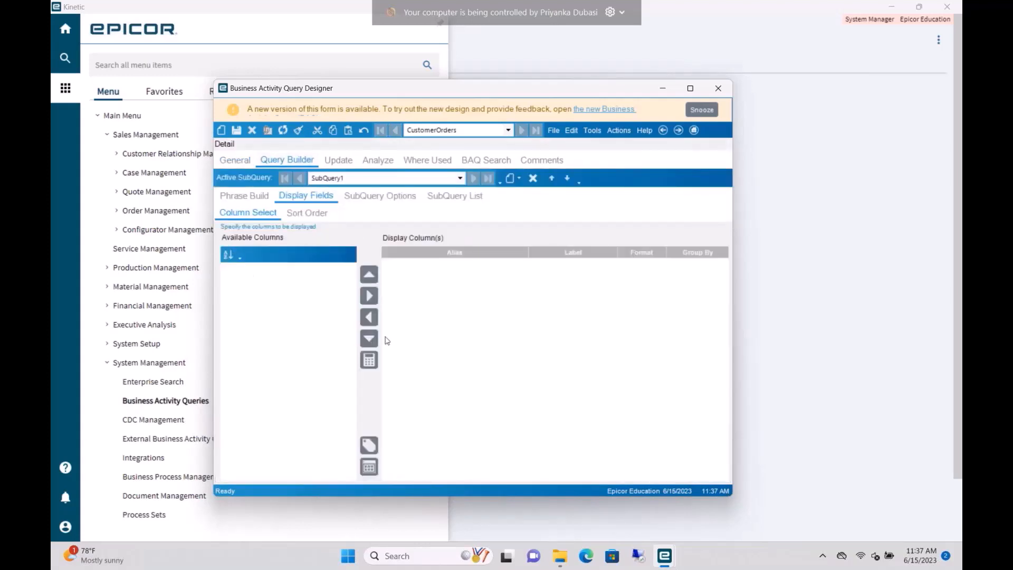
click(255, 196)
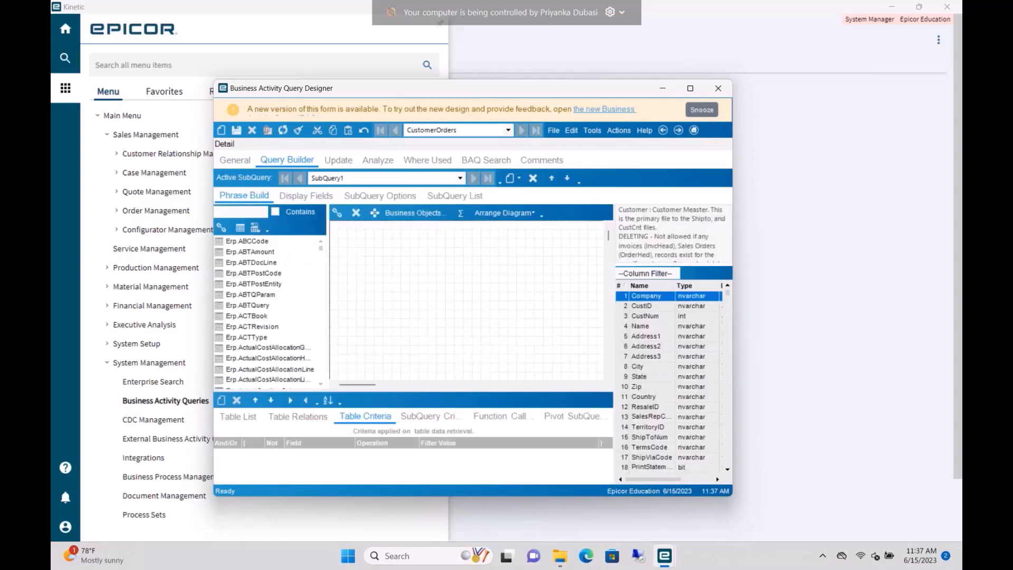
text(order)
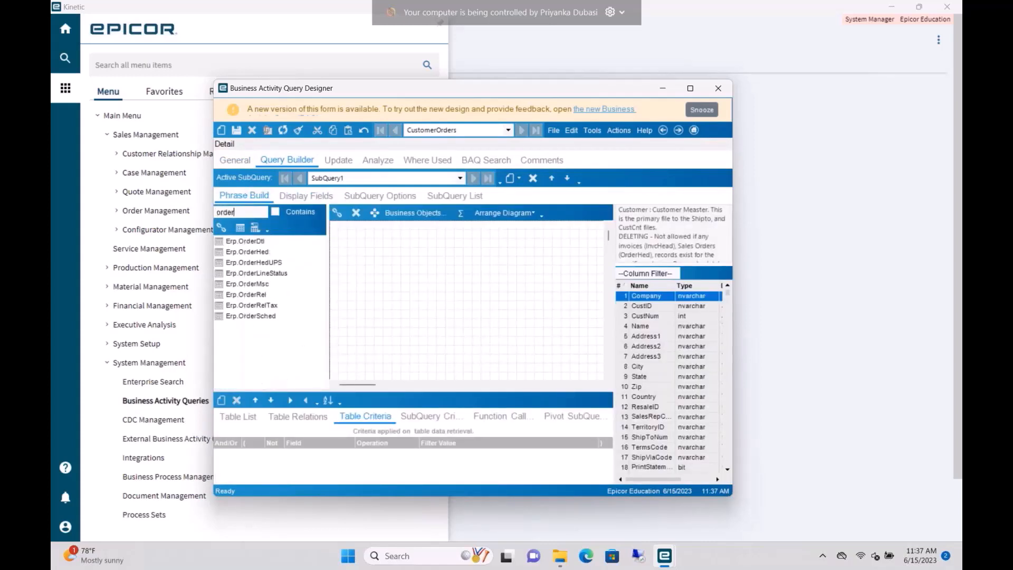
drag(263, 257, 380, 248)
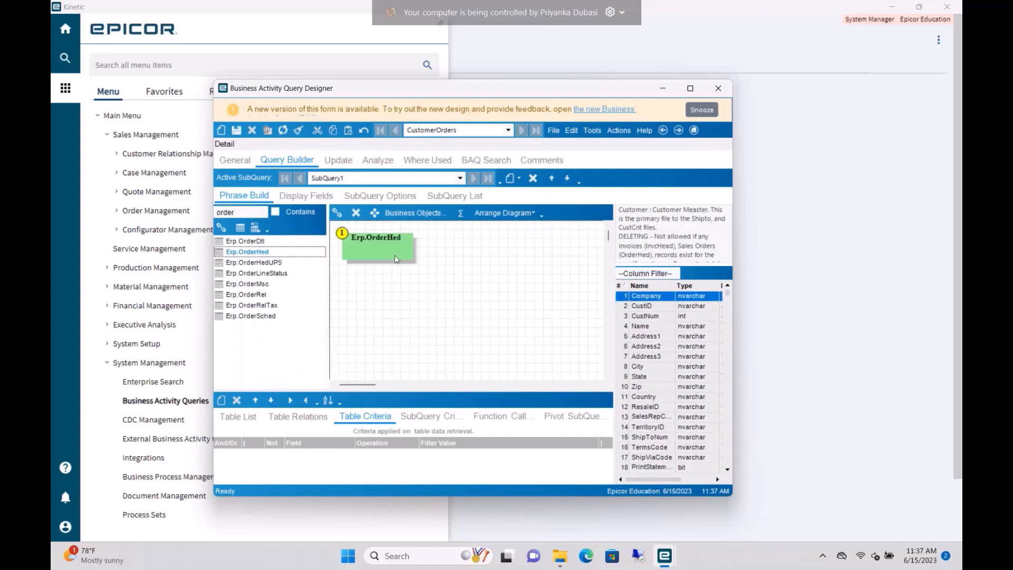
- Add Company, OrderNum, CustNum, PONum, OrderHeld, ShipToNum, OrderDate and OrderAmt from the OrderHed table as display columns
click(313, 197)
click(227, 268)
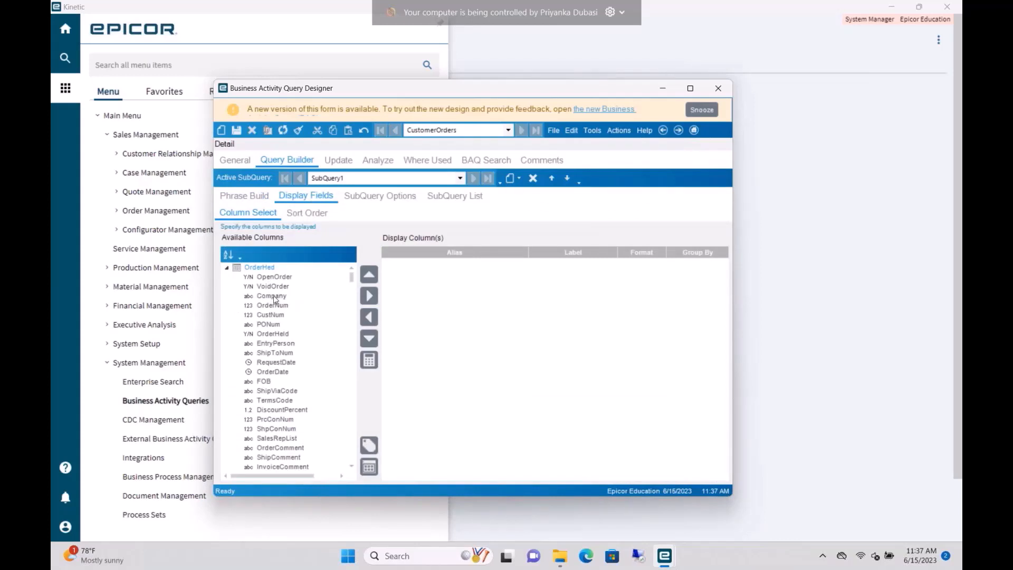
double_click(274, 297)
double_click(275, 297)
double_click(275, 296)
double_click(274, 297)
double_click(274, 297)
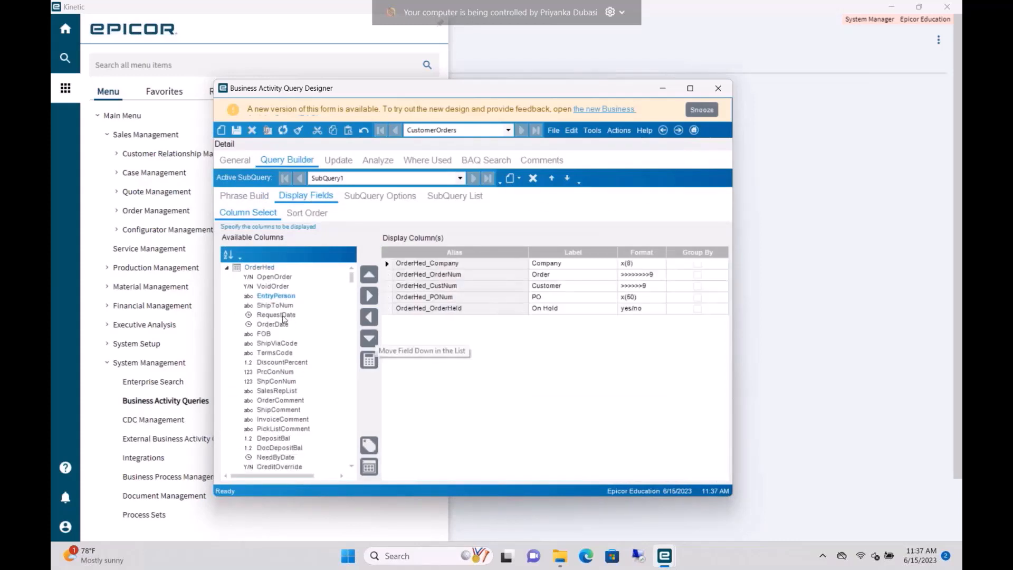
double_click(275, 305)
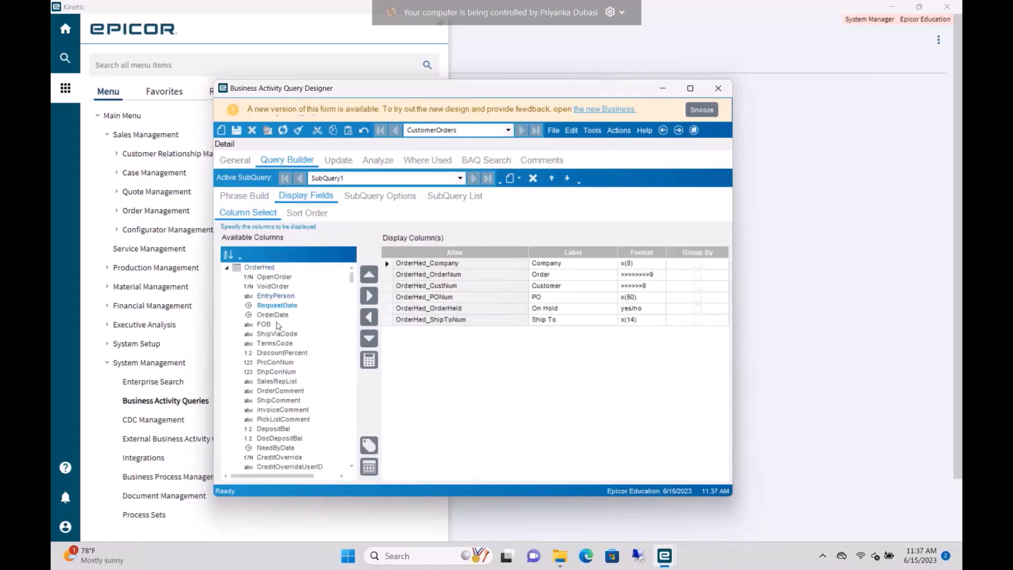
double_click(275, 315)
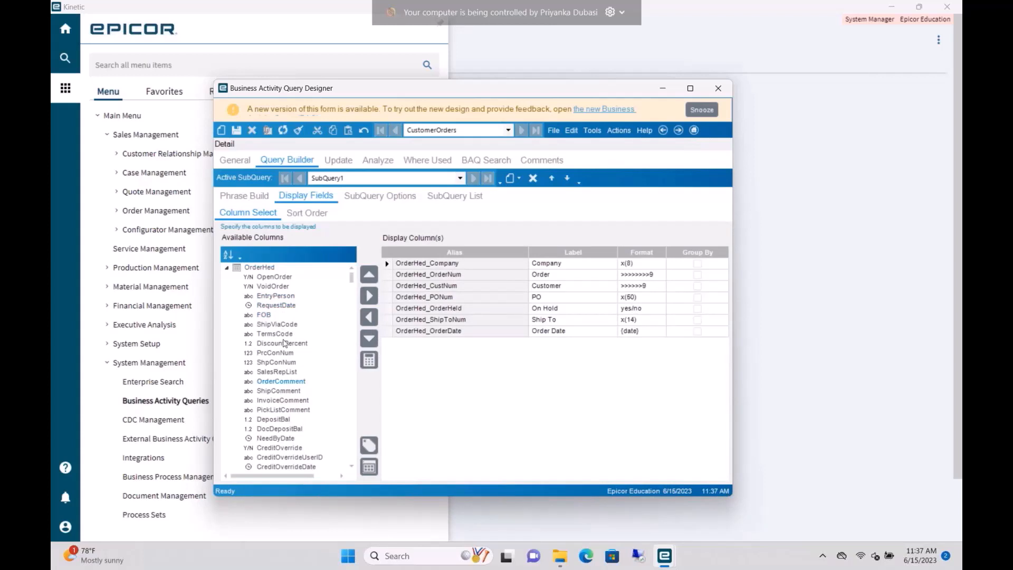
scroll(284, 343, down, 15)
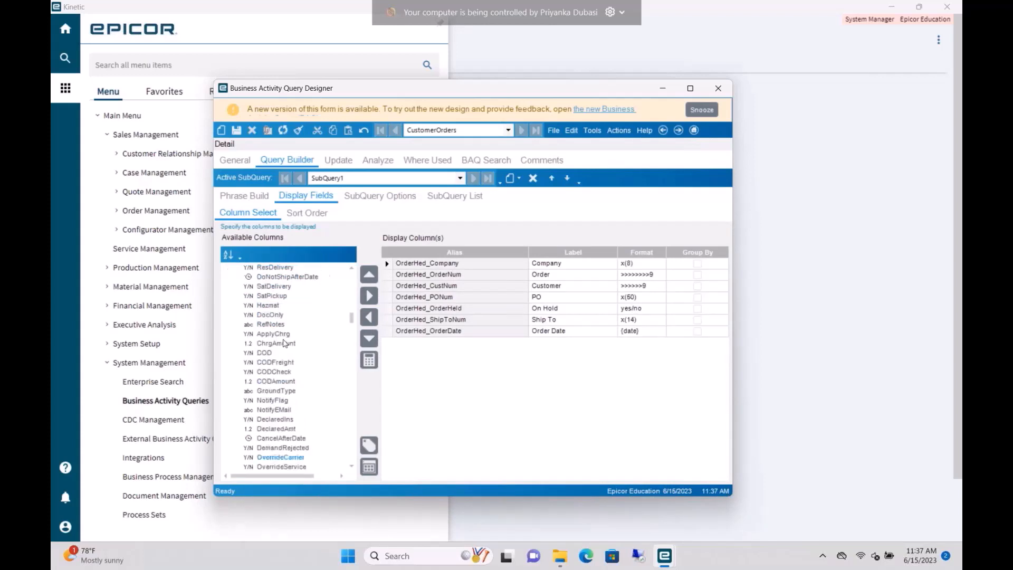
scroll(284, 343, down, 10)
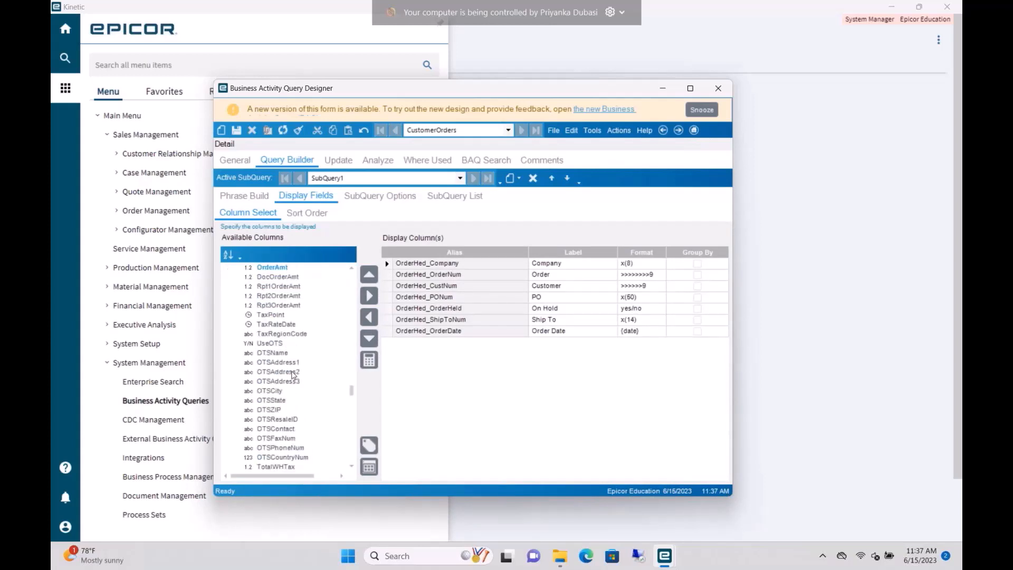
double_click(279, 268)
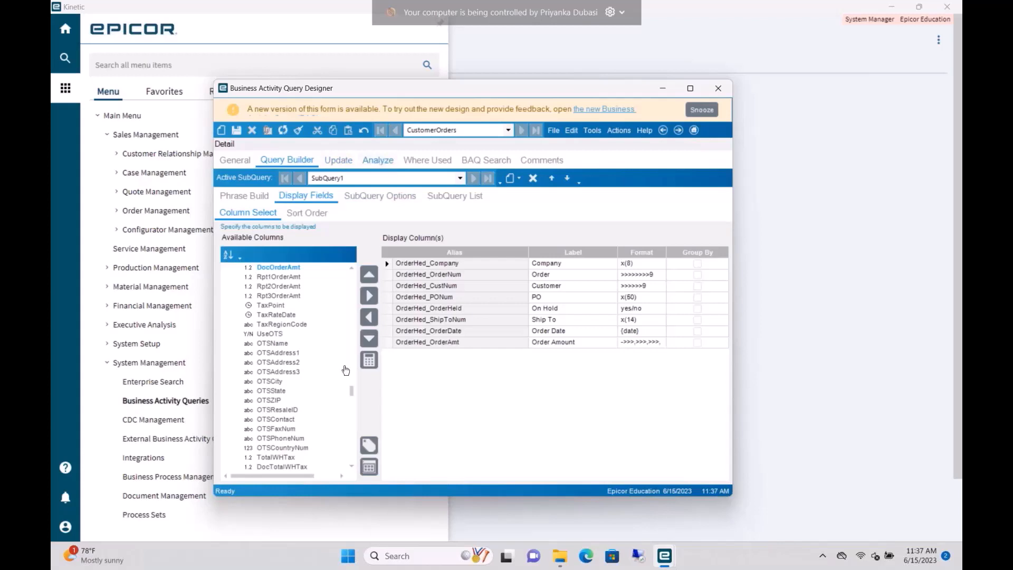
- Analyze the CustomerOrders query and run a test to view its results, then return to its general details
click(378, 160)
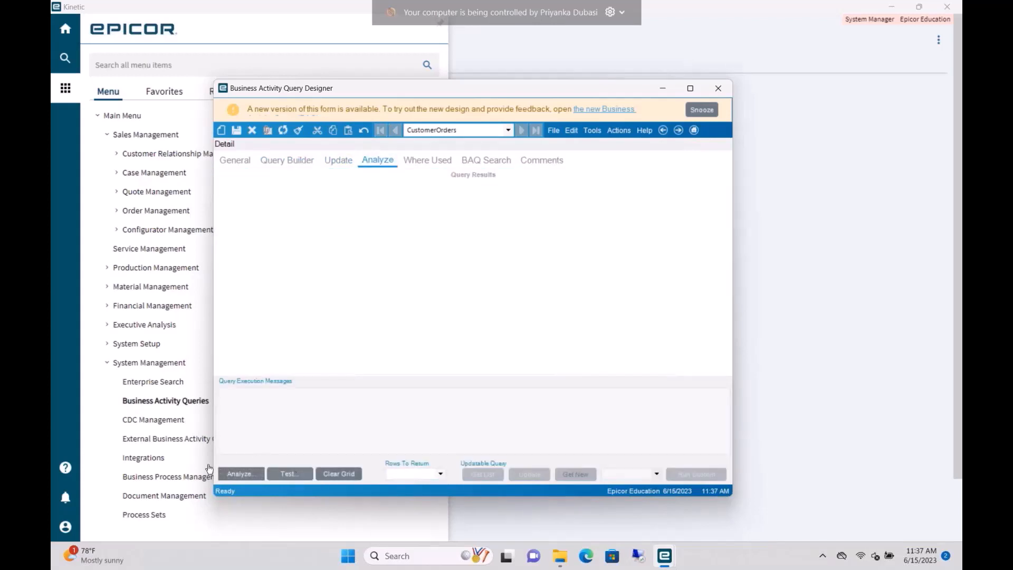
click(247, 474)
click(293, 475)
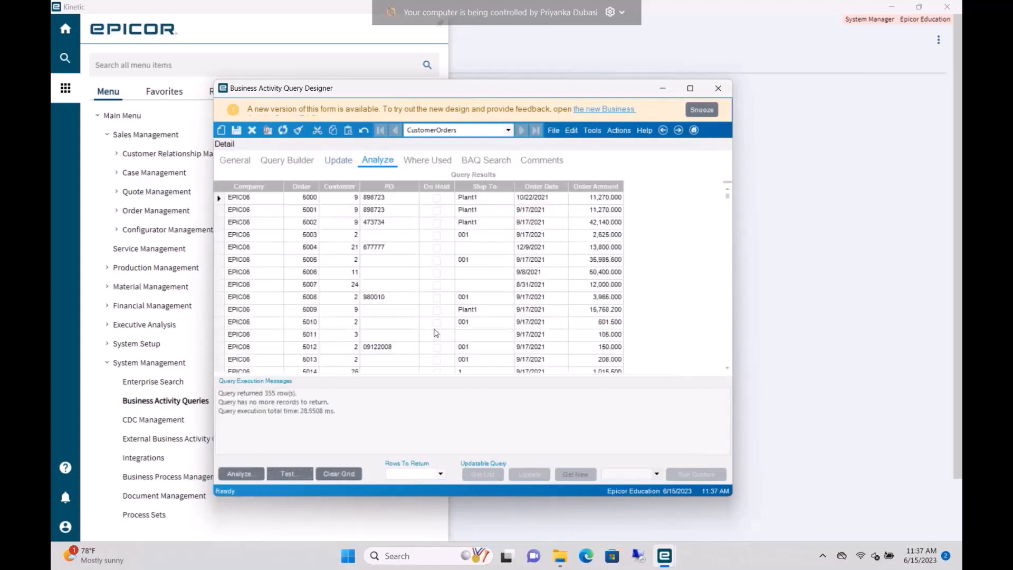
click(236, 161)
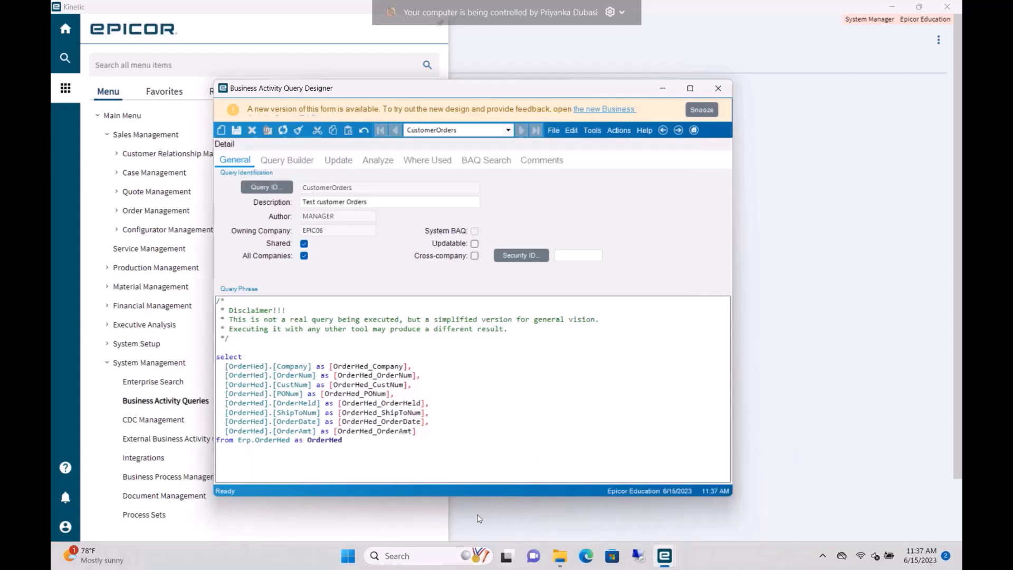
- Open the Dashboard designer from the General Operations of Business Activity Management under Executive Analysis and start a new dashboard
click(291, 10)
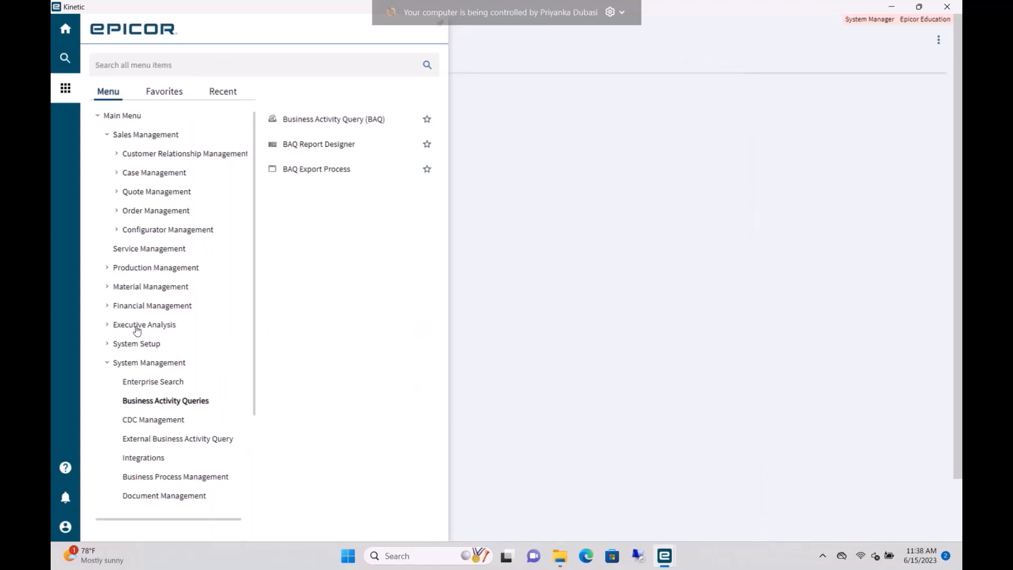
click(180, 328)
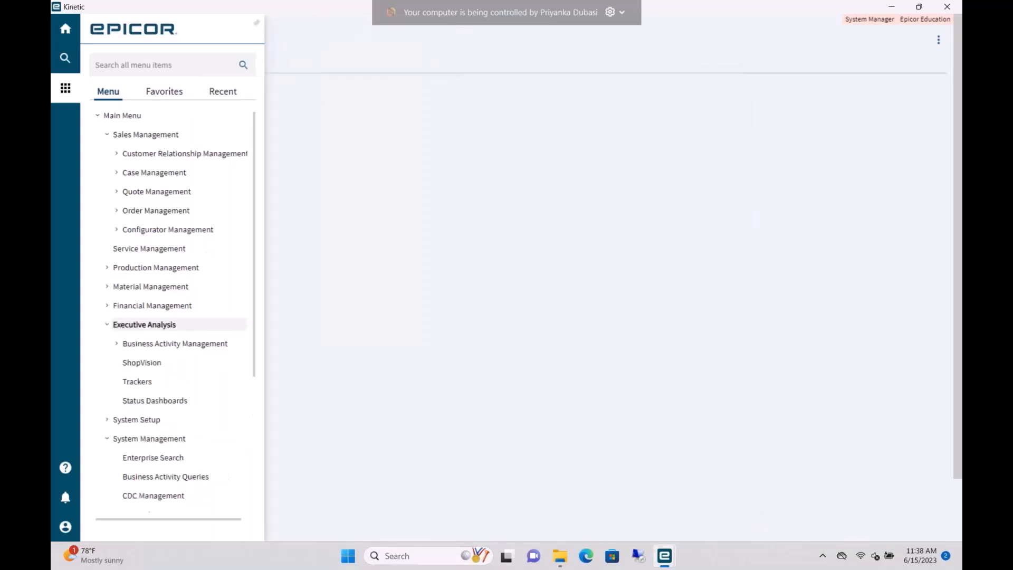
click(150, 344)
click(172, 383)
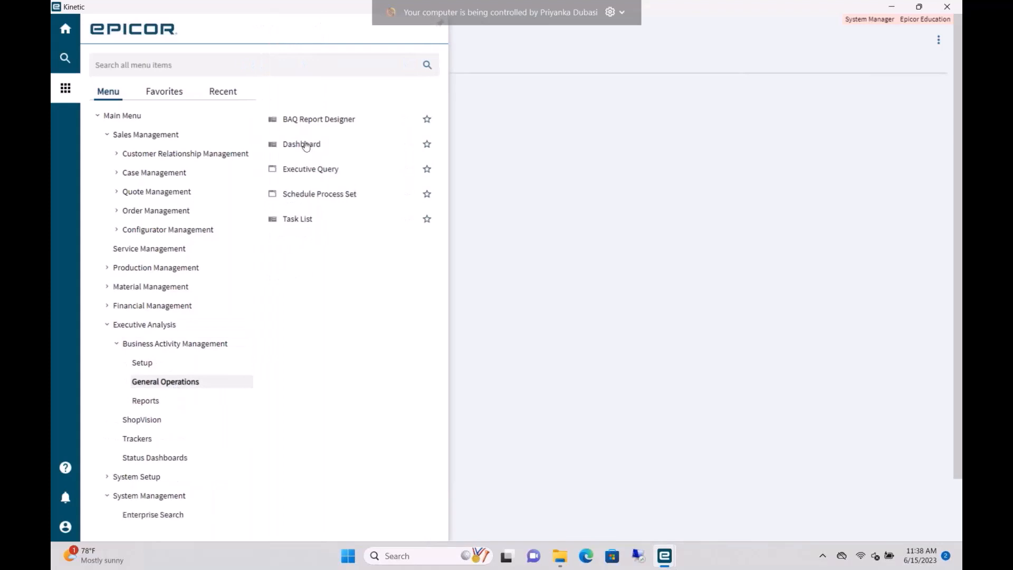
click(305, 146)
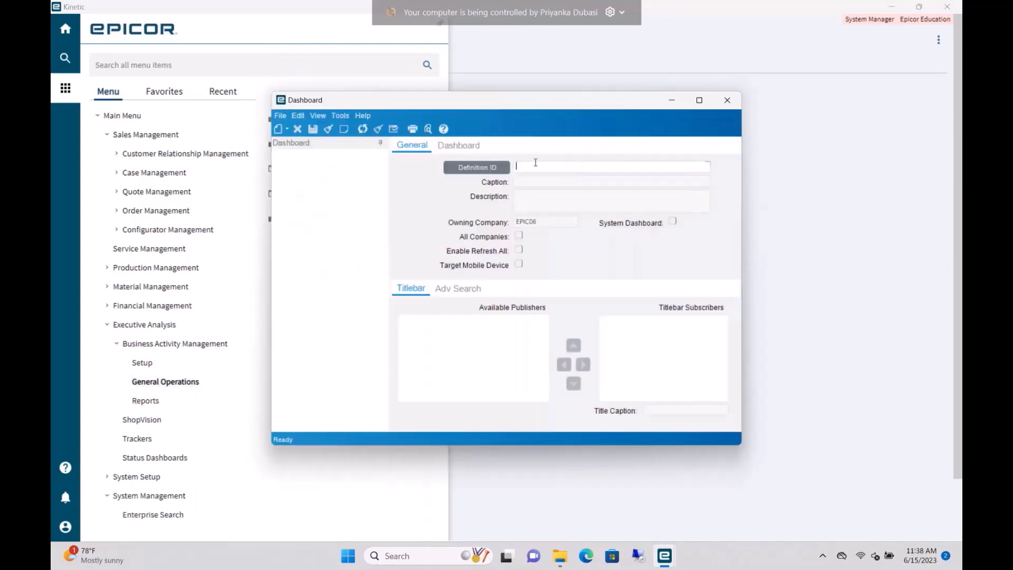
click(278, 131)
click(304, 143)
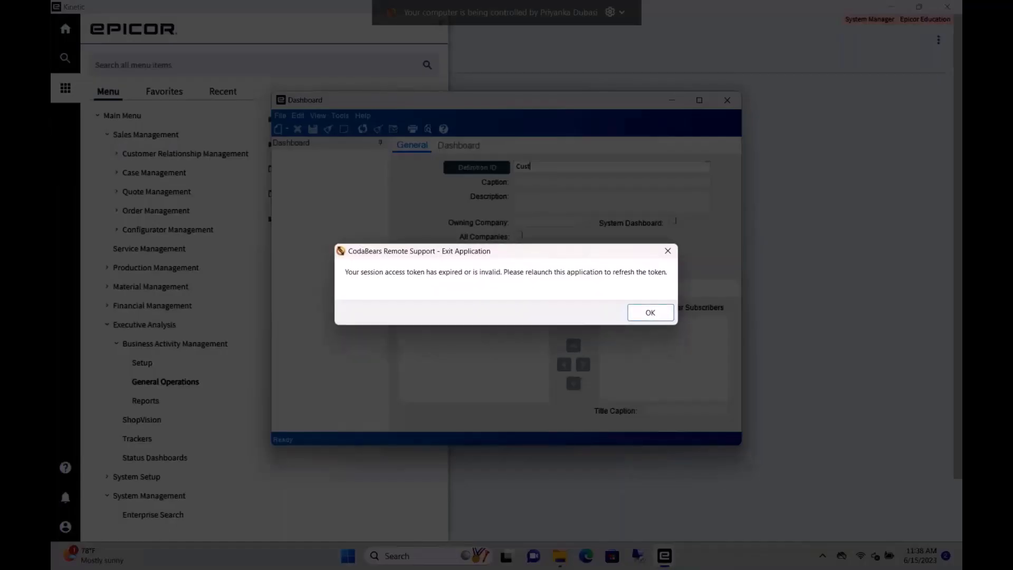
- Dismiss the expired remote session, minimize the slide show, and rejoin PRI002-VOSTRO full screen from the CodaBears Remote Support page in Chrome
click(651, 312)
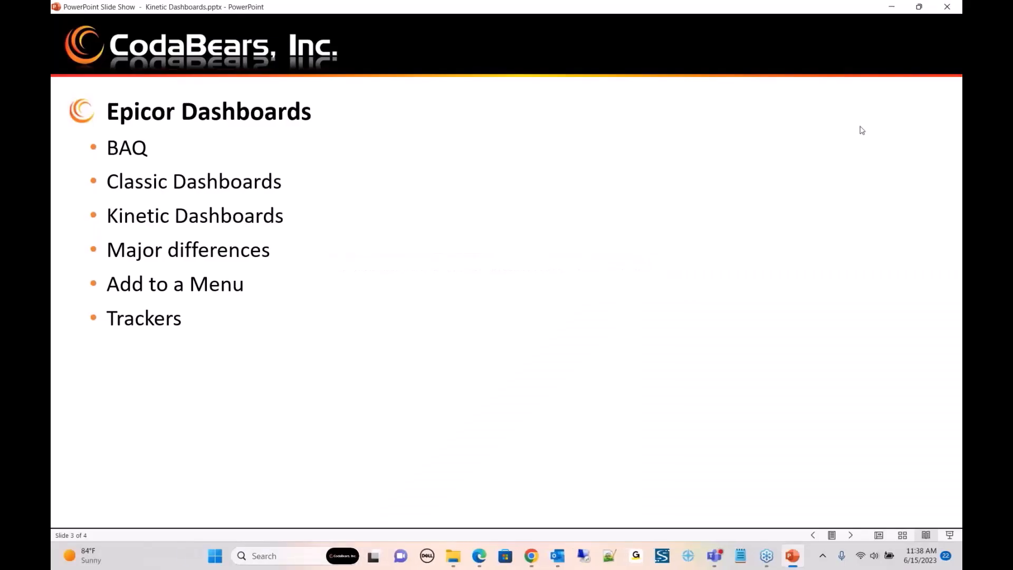
click(892, 8)
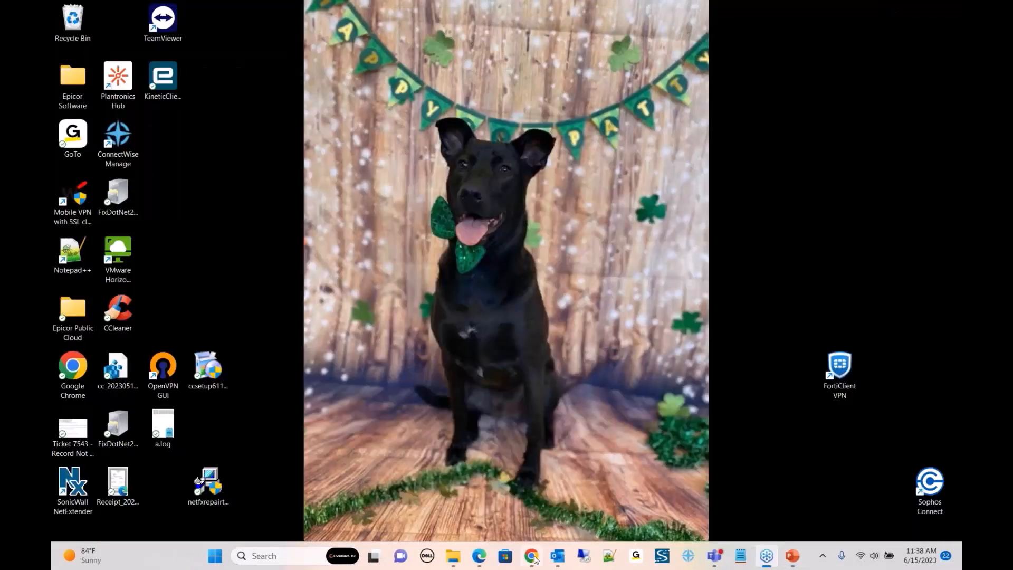
click(532, 556)
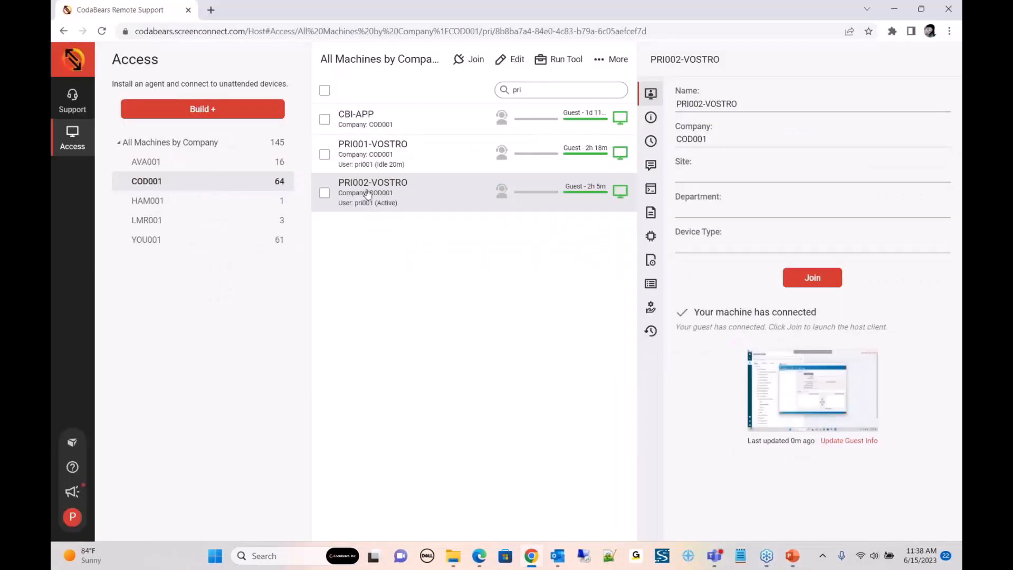
double_click(372, 203)
click(577, 136)
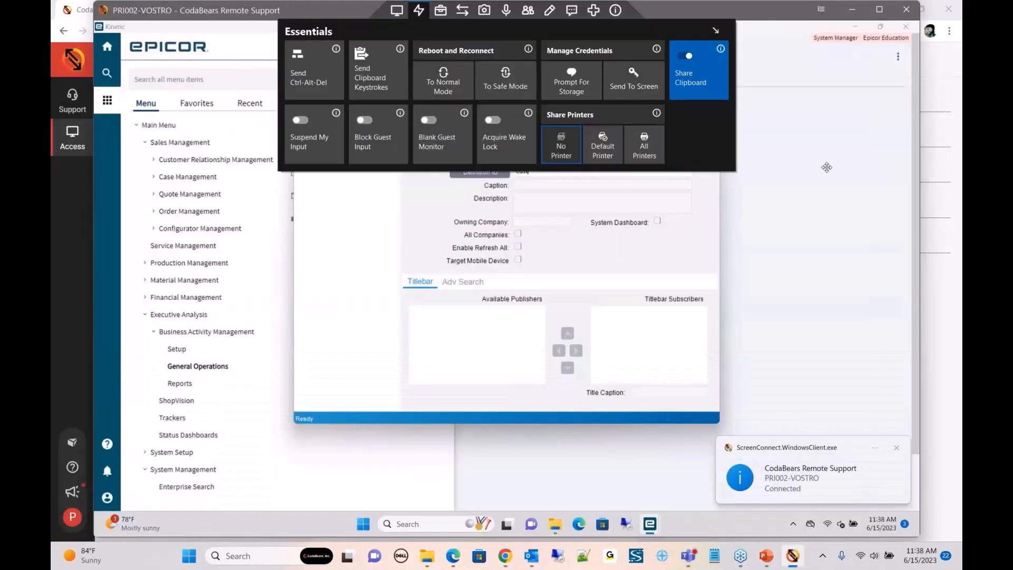
click(879, 9)
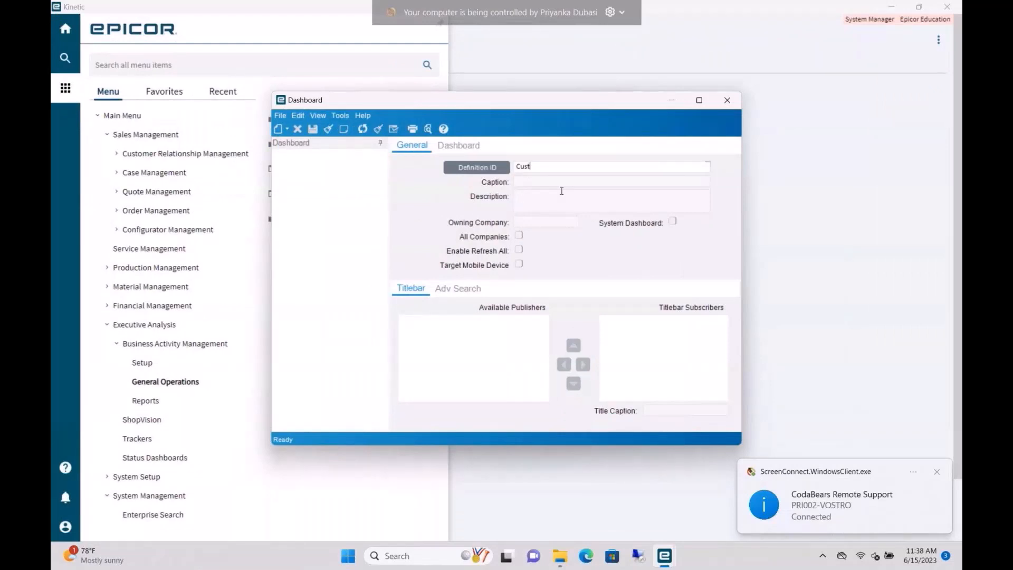
- Set the dashboard's definition ID to CustomerOrders and caption to "Customer Order Dashboard", and make it available to all companies
text(omerOrders)
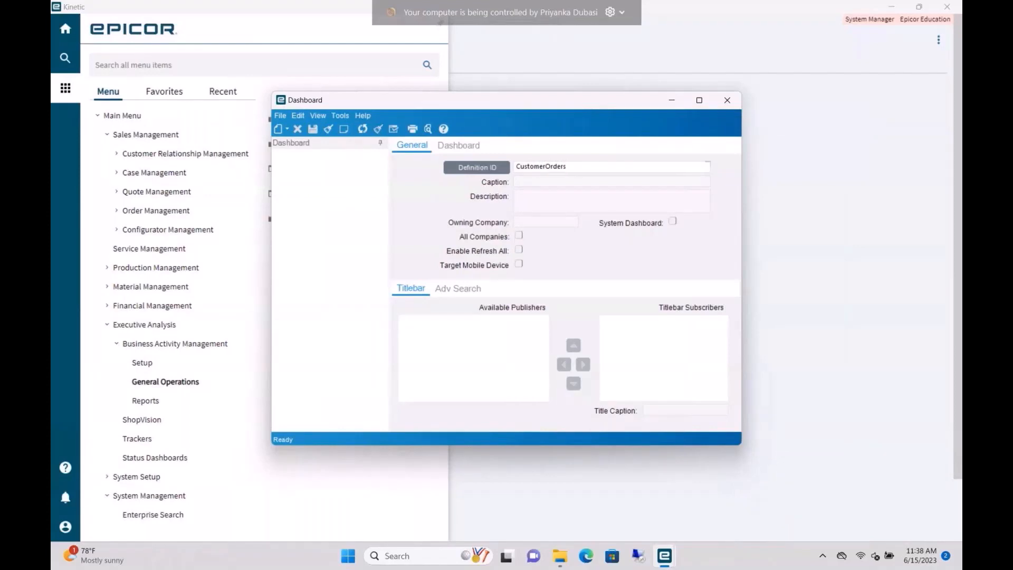
click(541, 183)
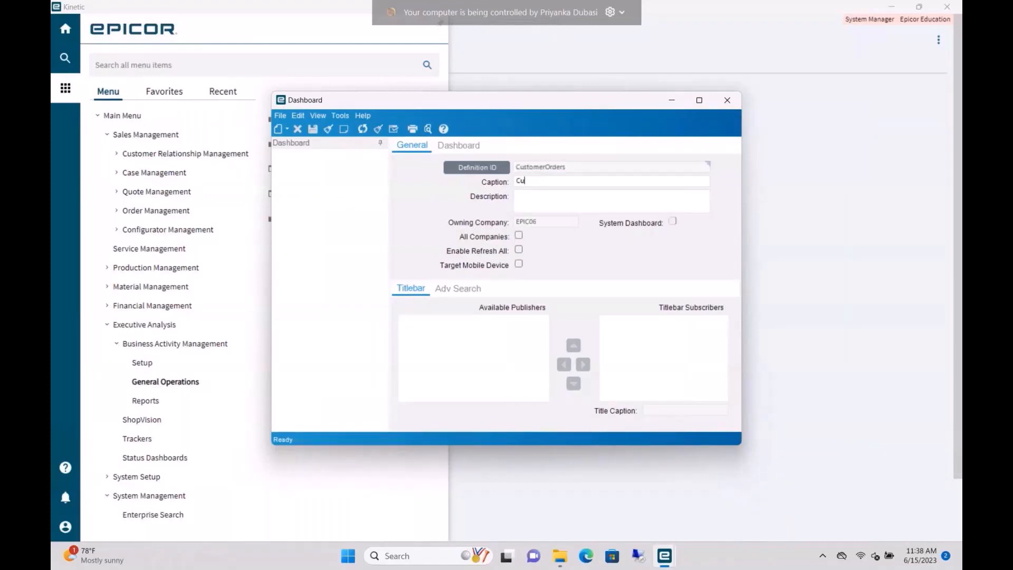
text(Customer Order Dashboard)
click(557, 208)
click(519, 236)
- Start a new dashboard query and search for query IDs starting with "customer" to select the Customer query
click(447, 145)
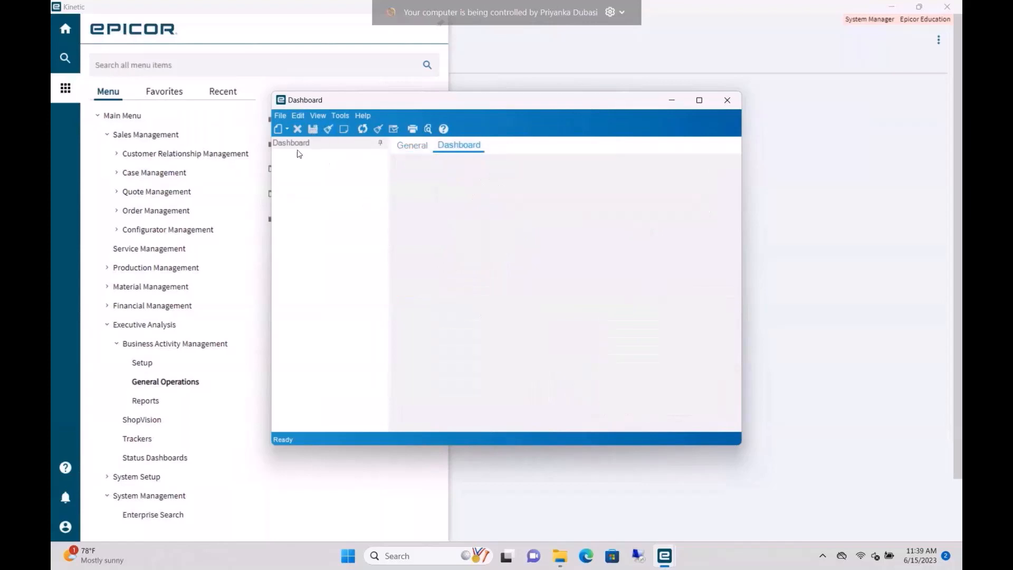
click(288, 130)
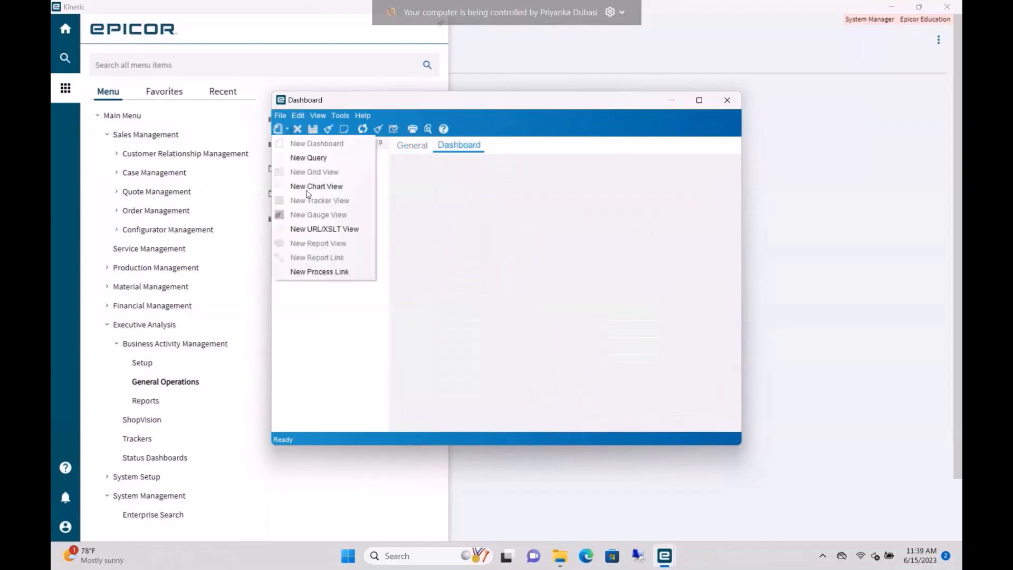
click(317, 157)
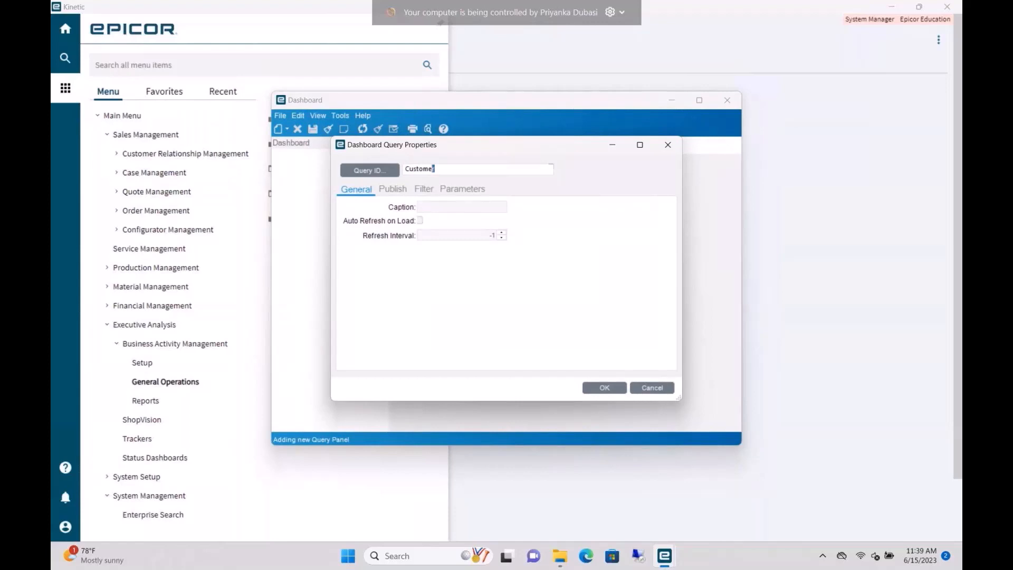
click(382, 170)
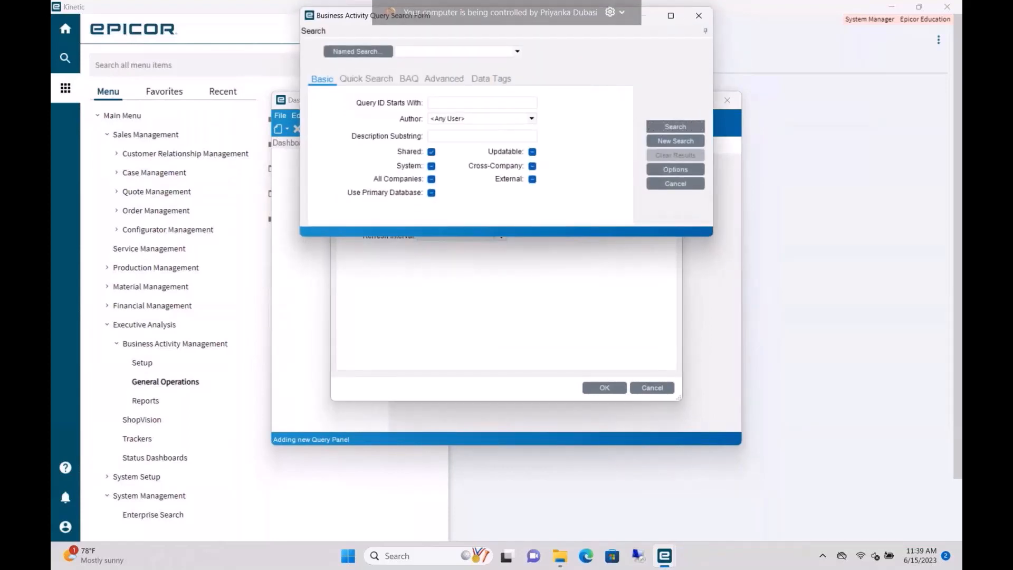
text(customer)
key(Return)
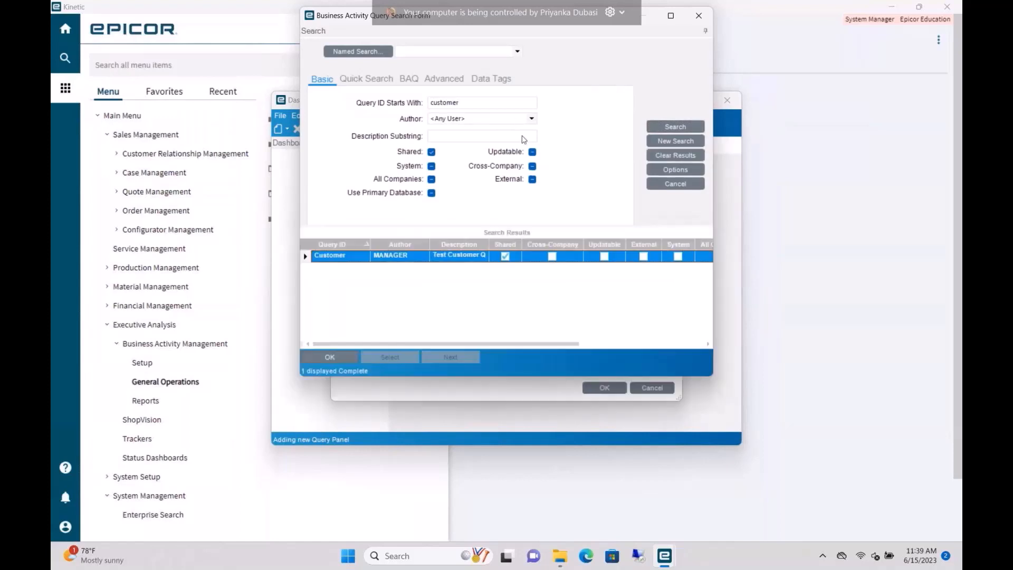
click(330, 356)
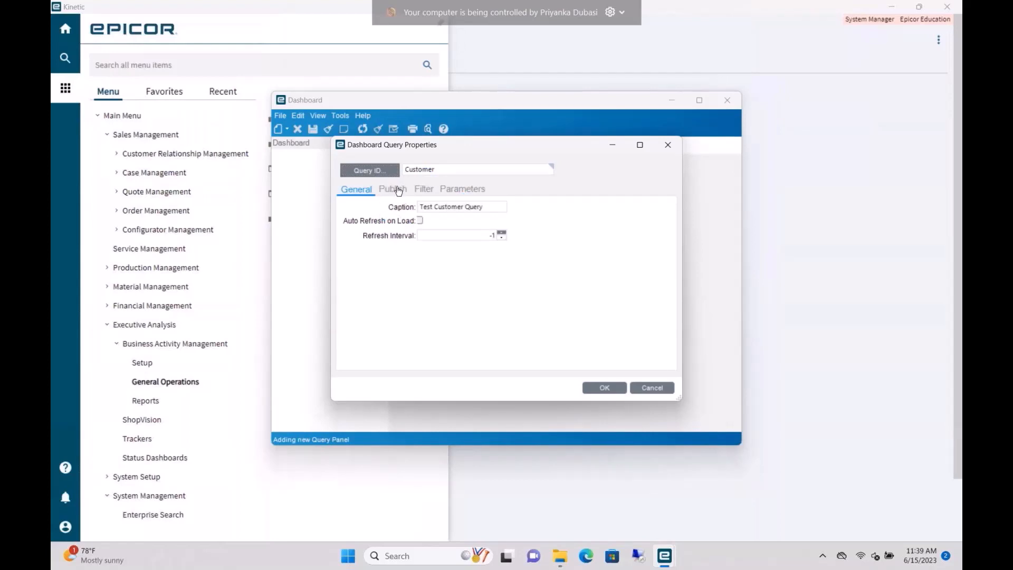
- Mark Customer_CustID and Customer_CustNum as published columns of the Customer dashboard query
click(399, 190)
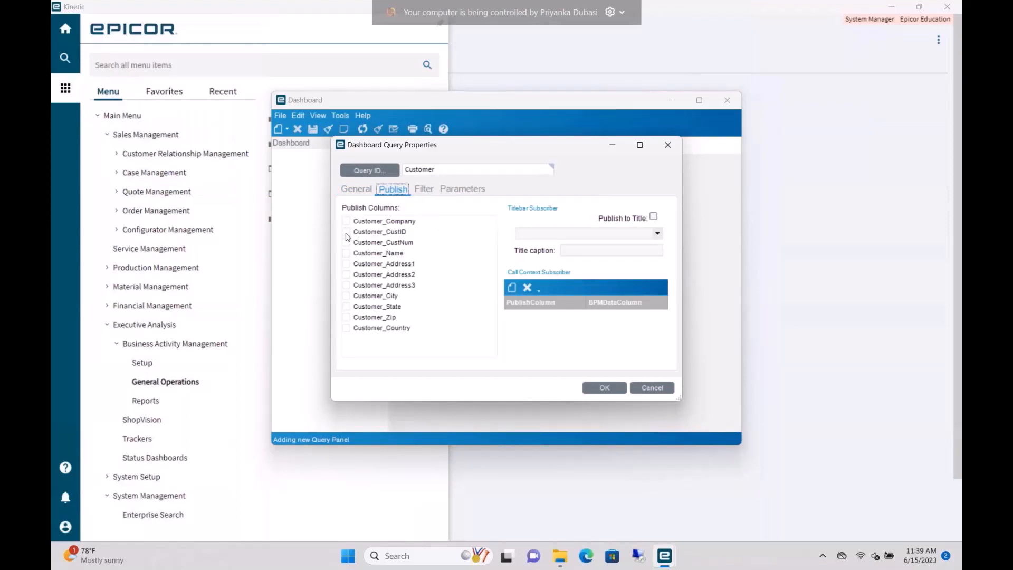
click(348, 236)
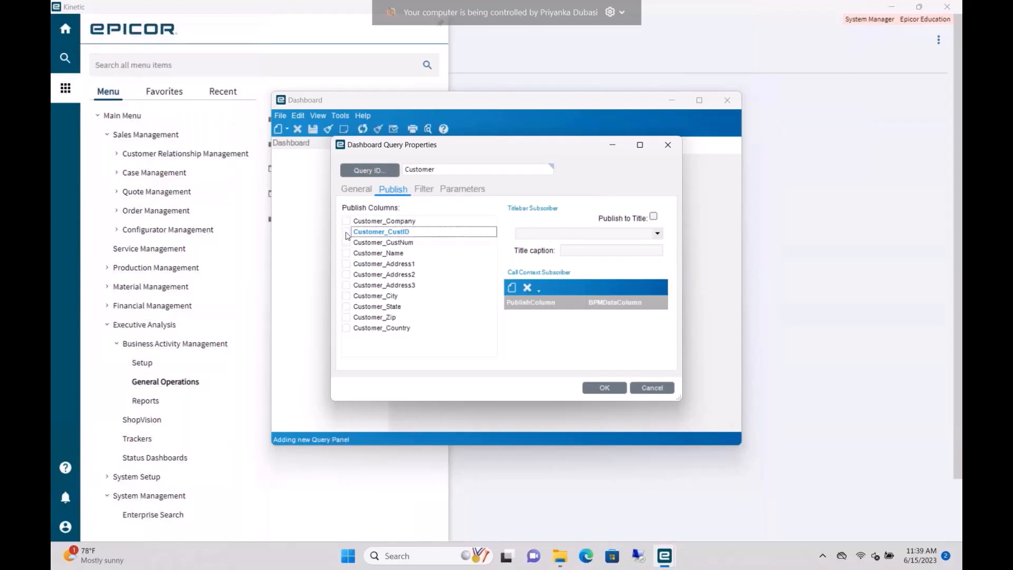
click(346, 236)
click(347, 243)
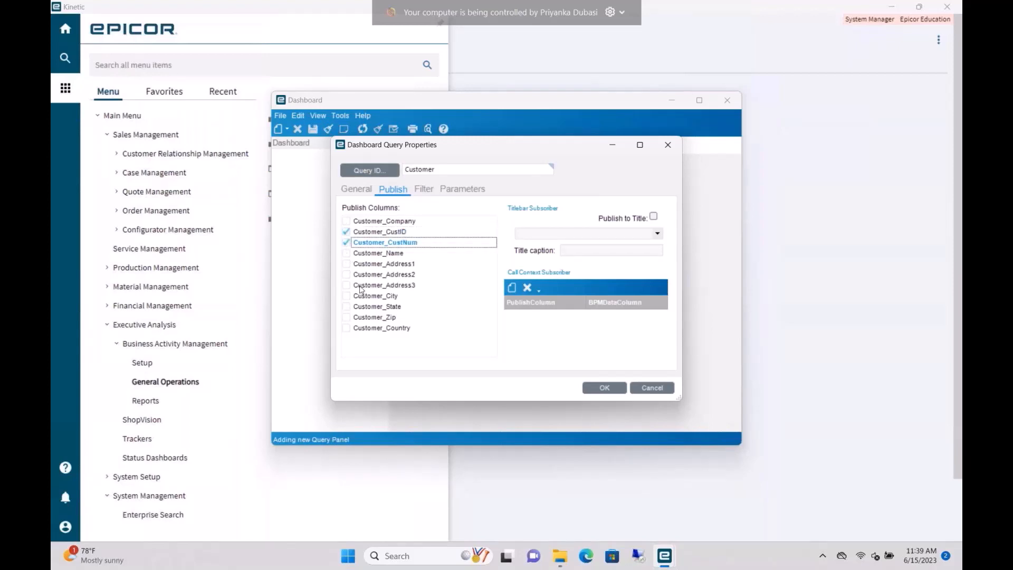
- Publish Customer_Name, Customer_Address1, Customer_City, Customer_State and Customer_Zip as well, and add the Customer query to the dashboard
click(346, 254)
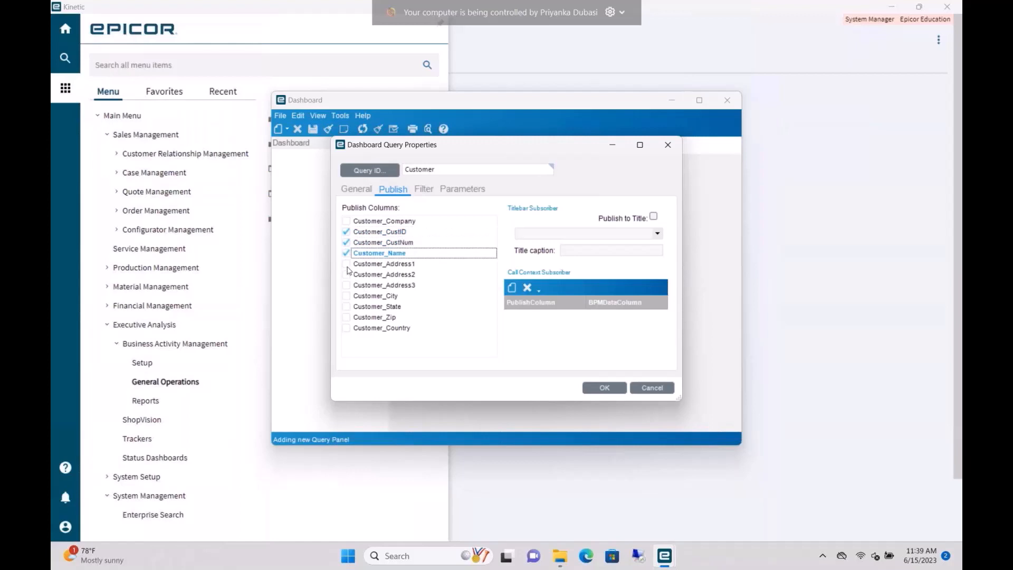
click(347, 264)
click(347, 296)
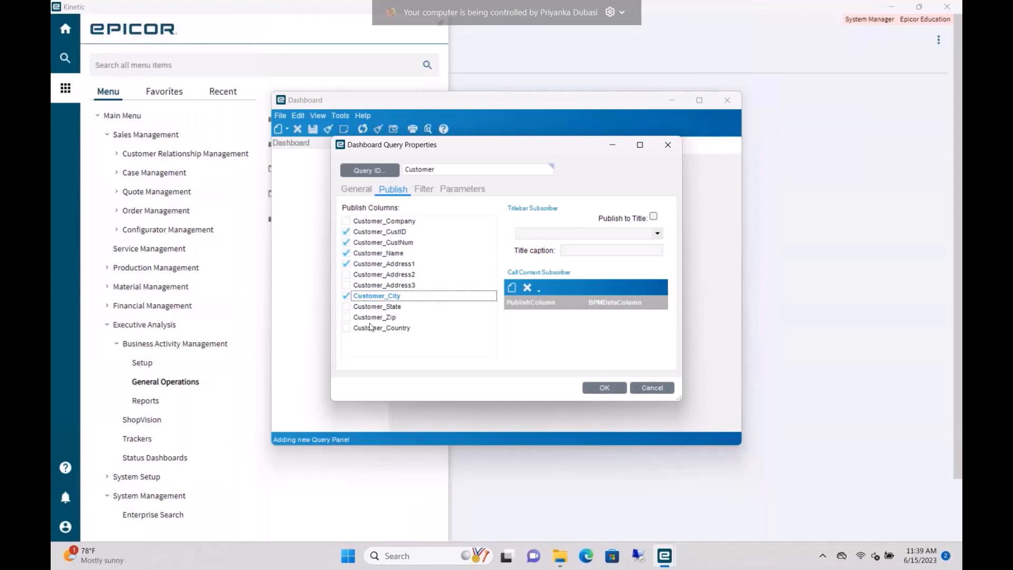
click(346, 307)
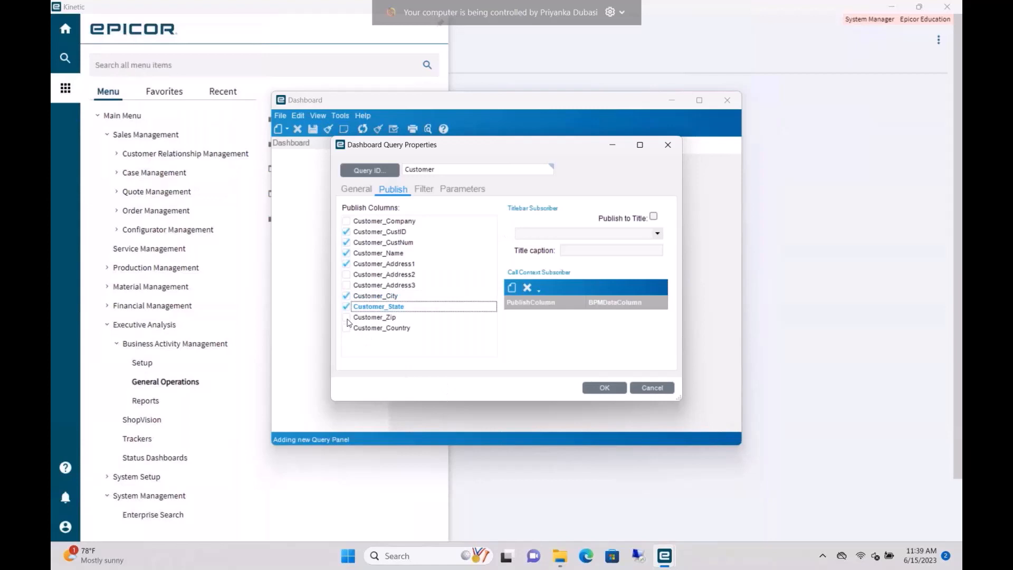
click(346, 317)
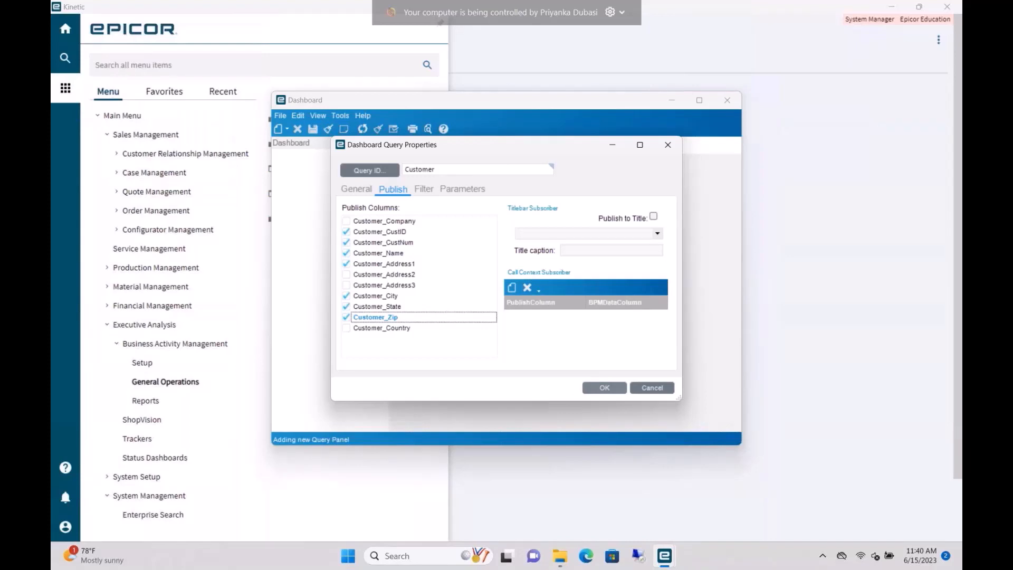
click(607, 389)
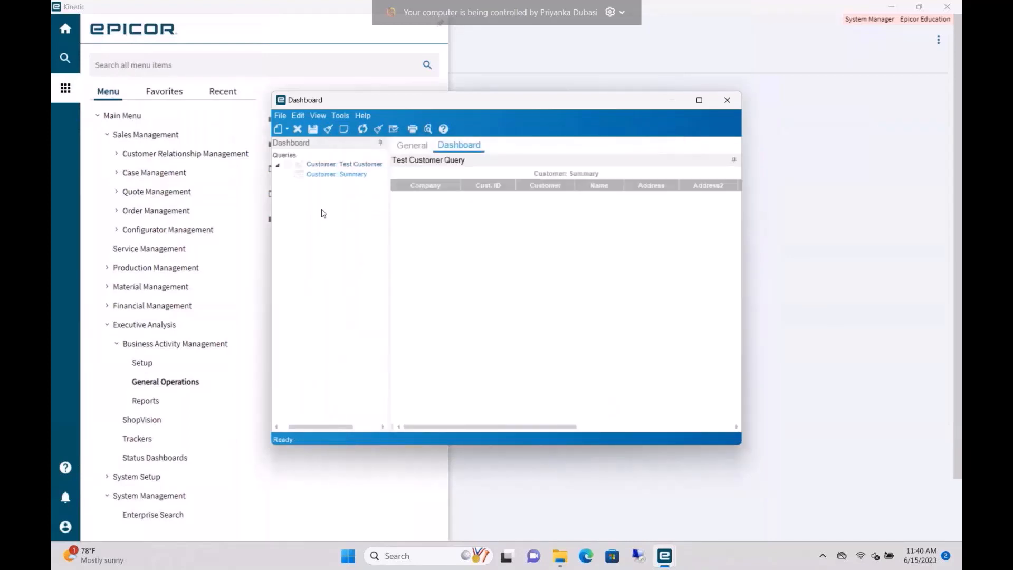
- Change the caption of the Customer query's summary grid to "Customers" in its grid properties
right_click(353, 177)
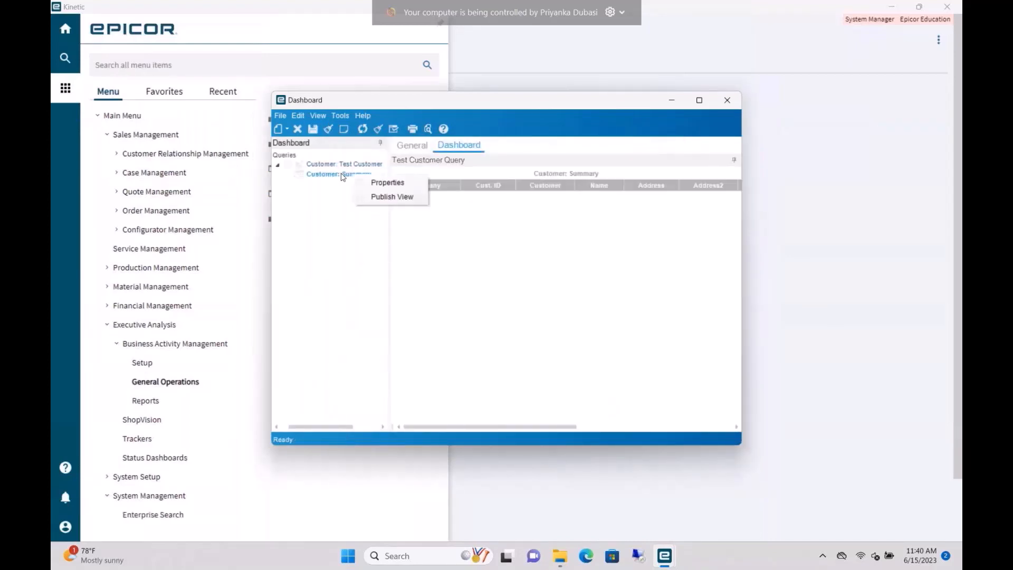
key(Return)
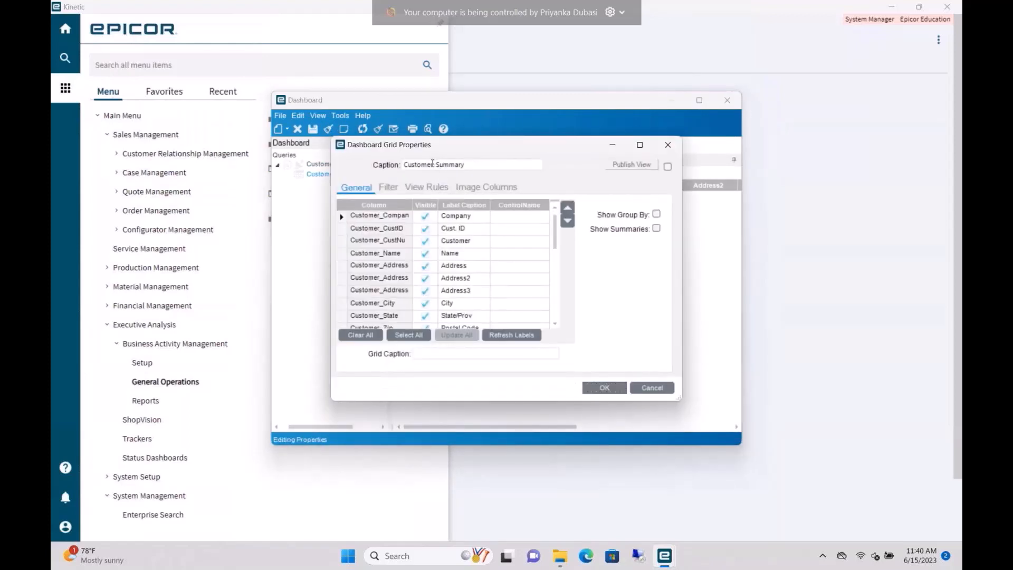
drag(455, 165, 499, 169)
key(BackSpace)
key(BackSpace)
key(BackSpace)
key(BackSpace)
key(BackSpace)
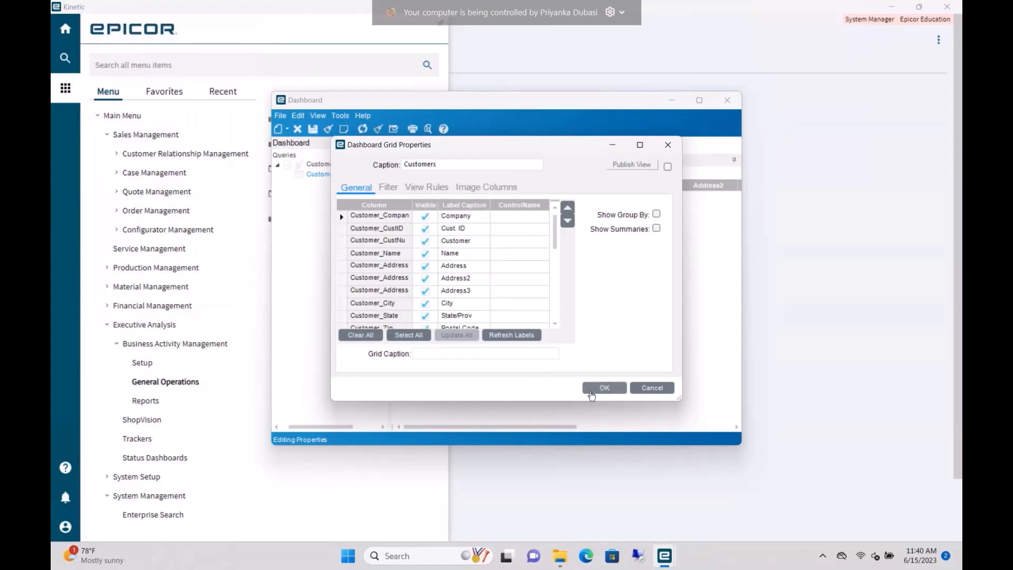
click(601, 388)
- Change the Customer query's own caption to "Customers" in its dashboard query properties
right_click(356, 167)
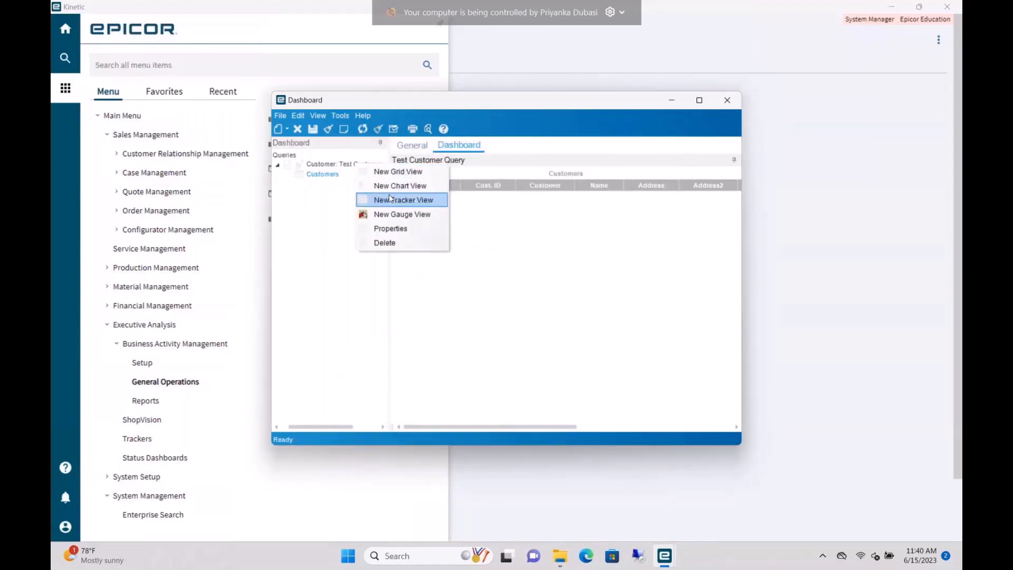
click(390, 227)
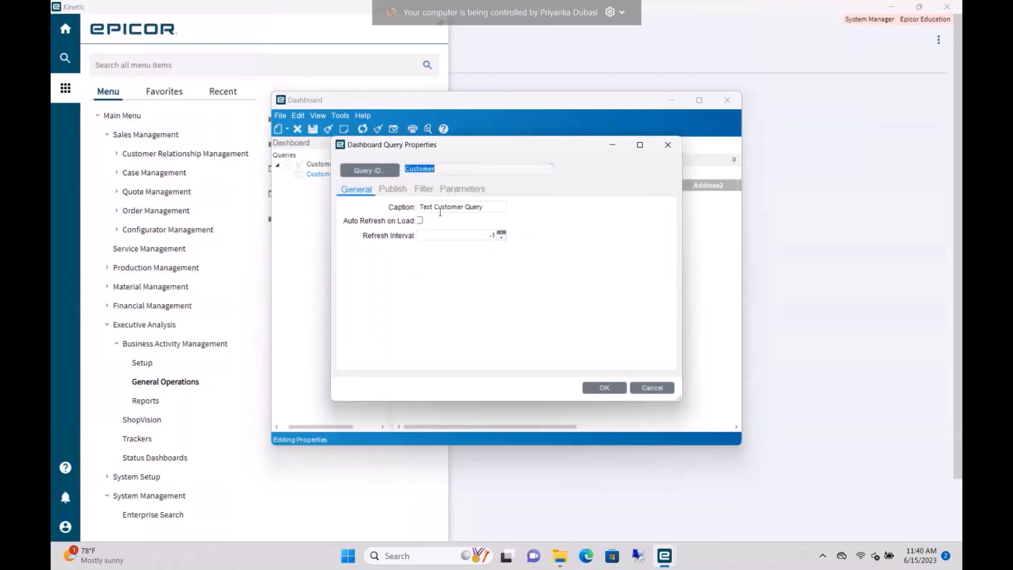
double_click(427, 207)
key(BackSpace)
drag(453, 207, 471, 207)
key(BackSpace)
click(604, 387)
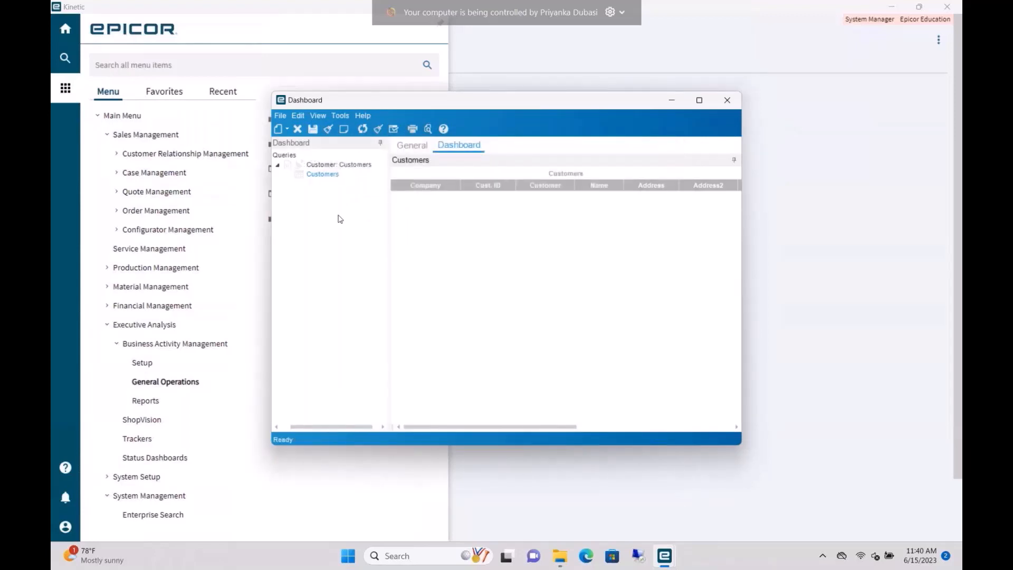
click(287, 129)
click(318, 158)
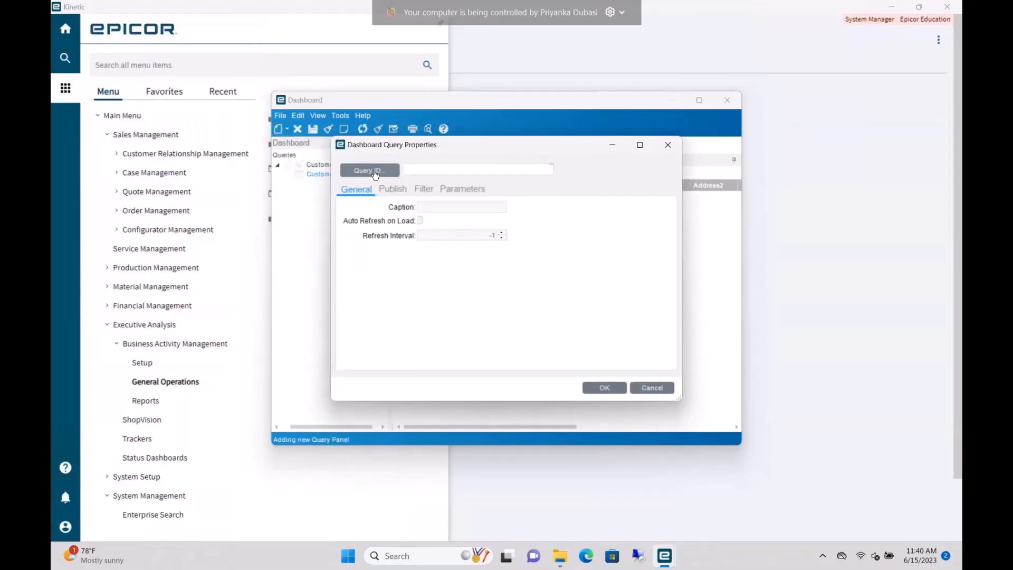
click(372, 171)
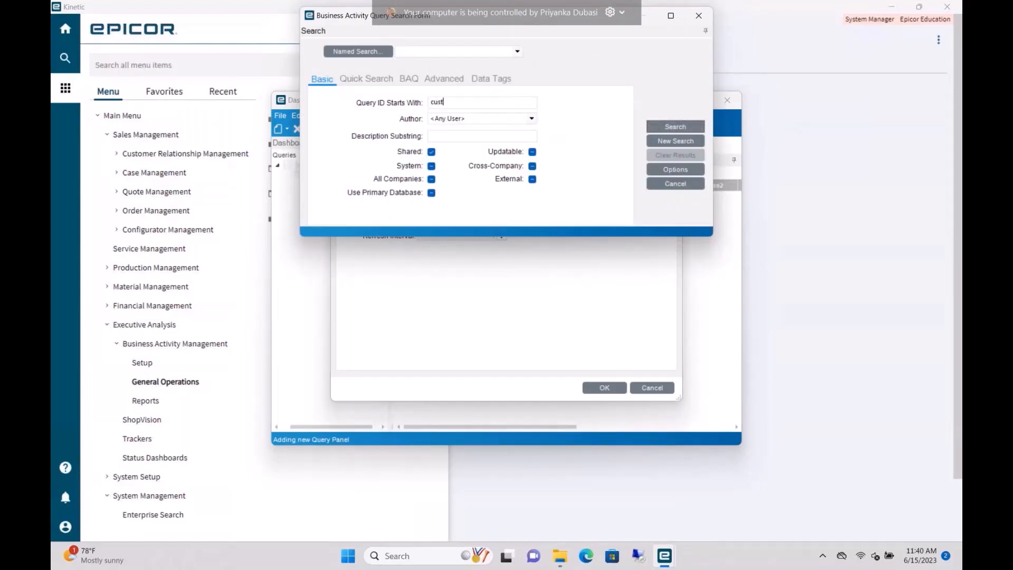
key(Return)
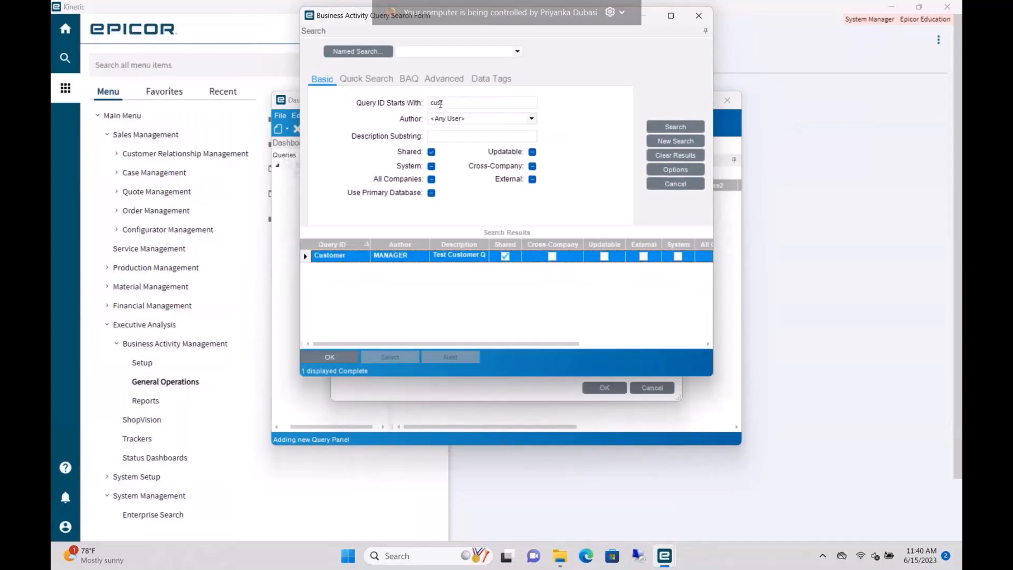
double_click(441, 103)
text(order)
key(Return)
double_click(467, 105)
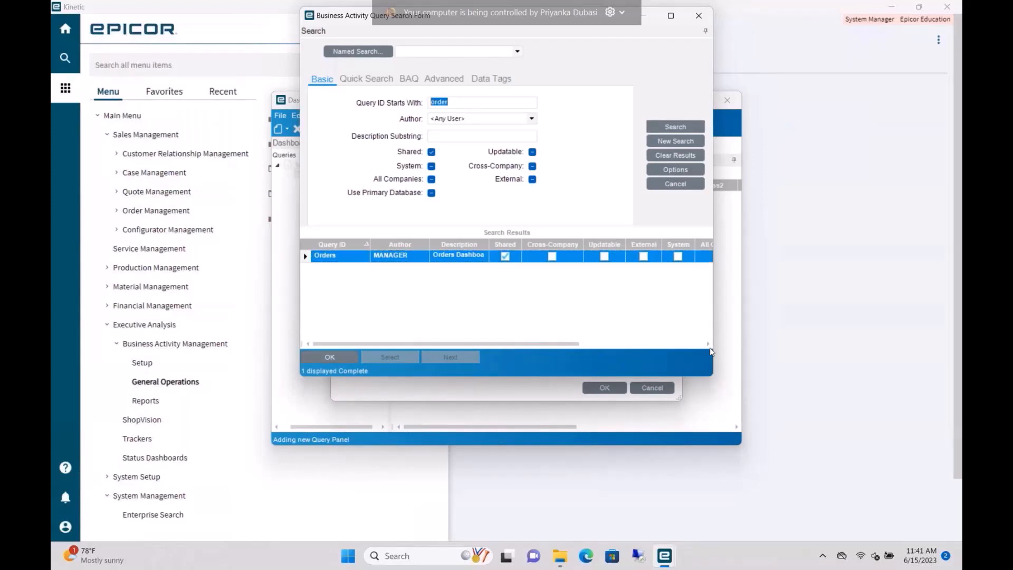
click(676, 183)
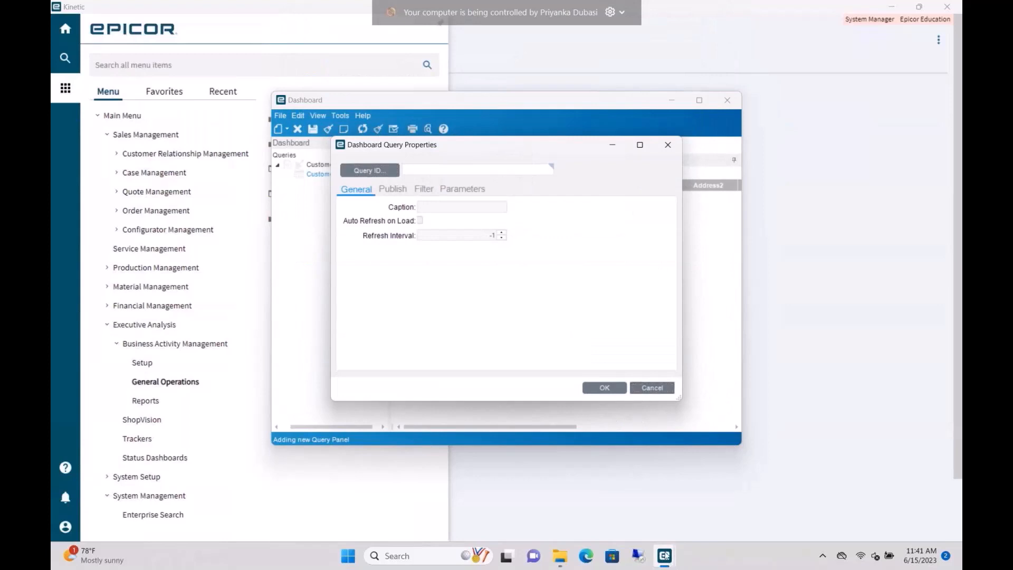
click(654, 389)
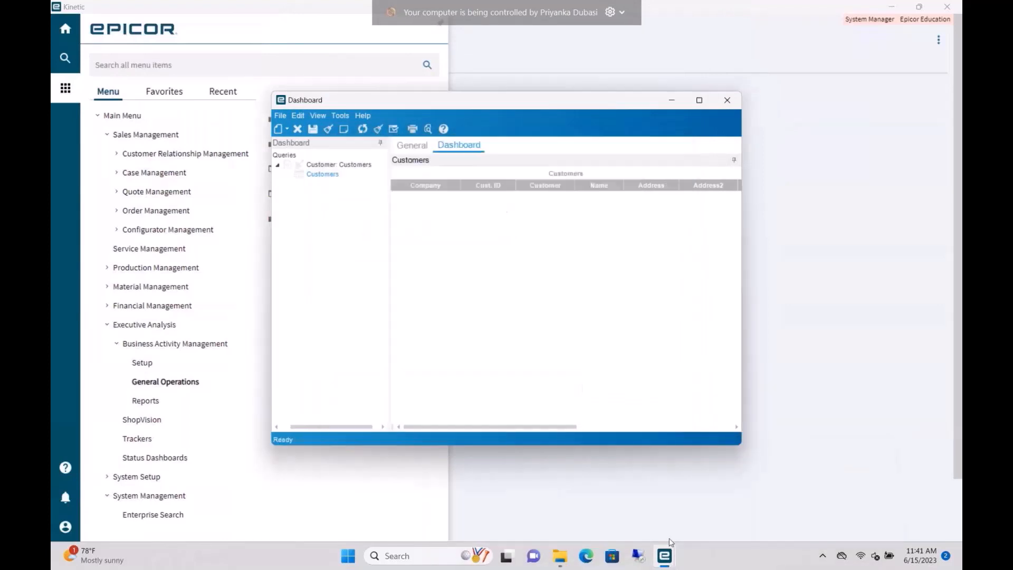
- Check the customer orders query's ID in the Business Activity Query Designer and return to the Dashboard window
mouse_move(666, 566)
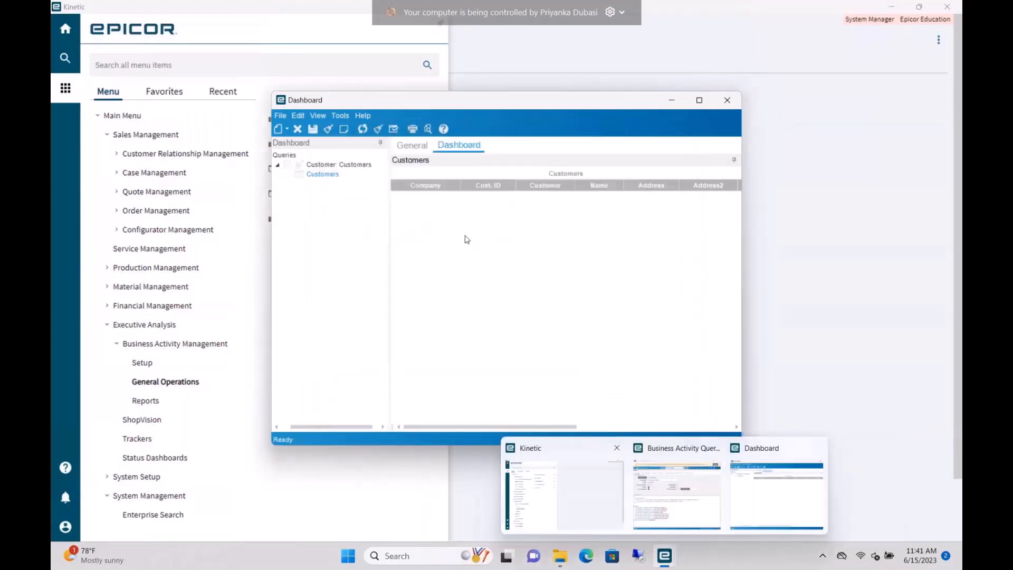
click(669, 503)
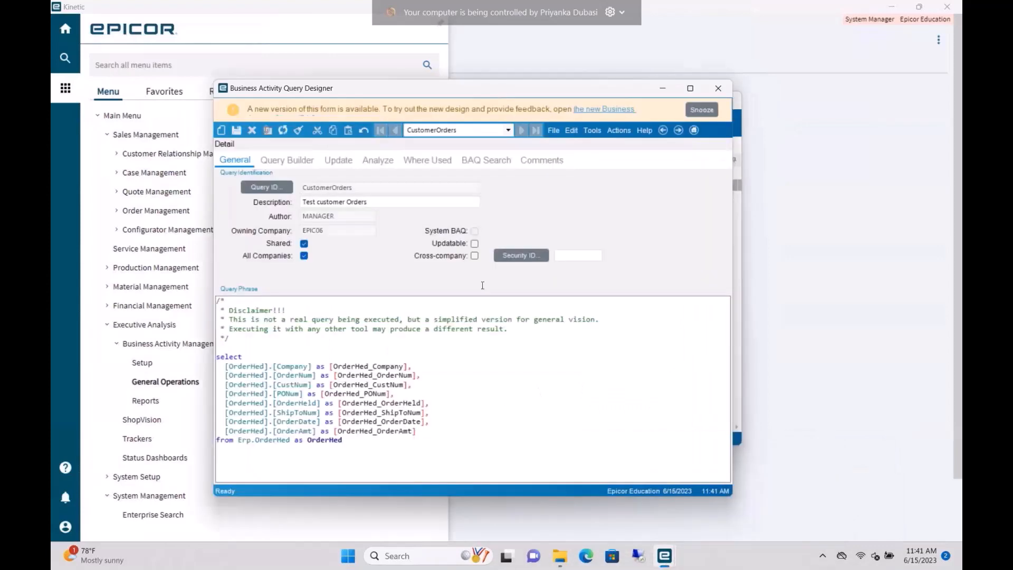
double_click(368, 190)
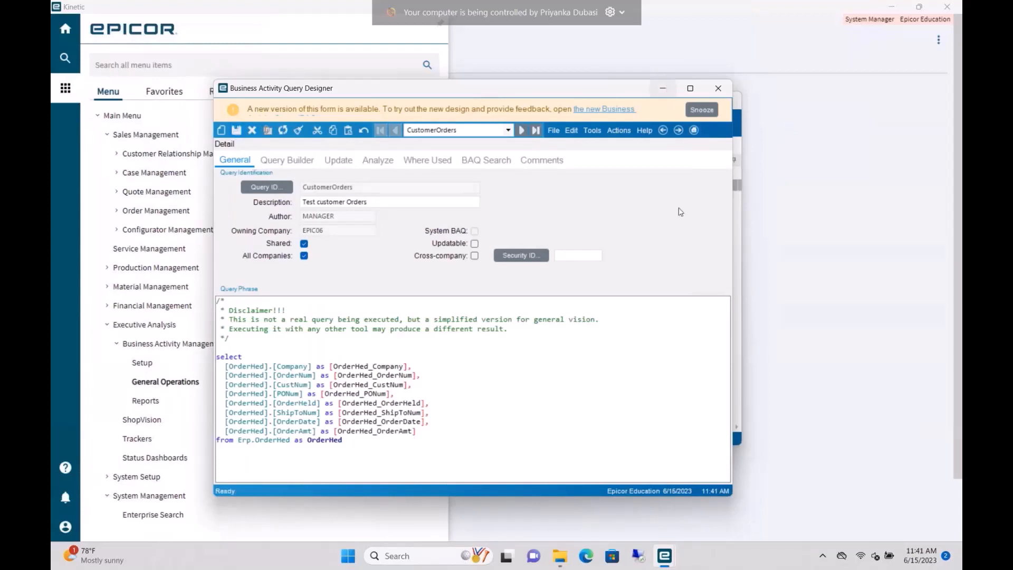
click(509, 63)
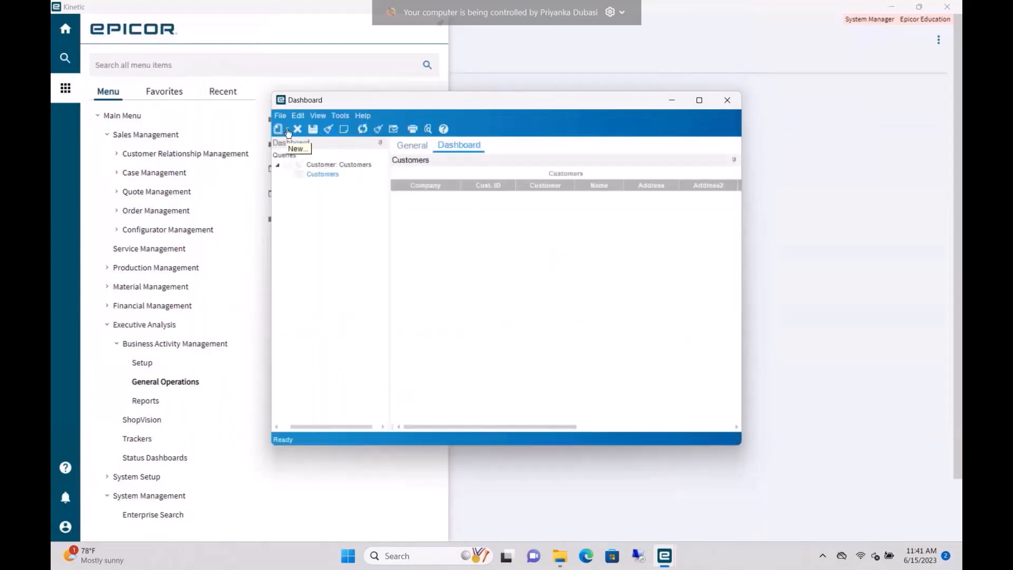
- Start a new dashboard query with the query ID CustomerOrders and set its caption to "Orders"
click(286, 129)
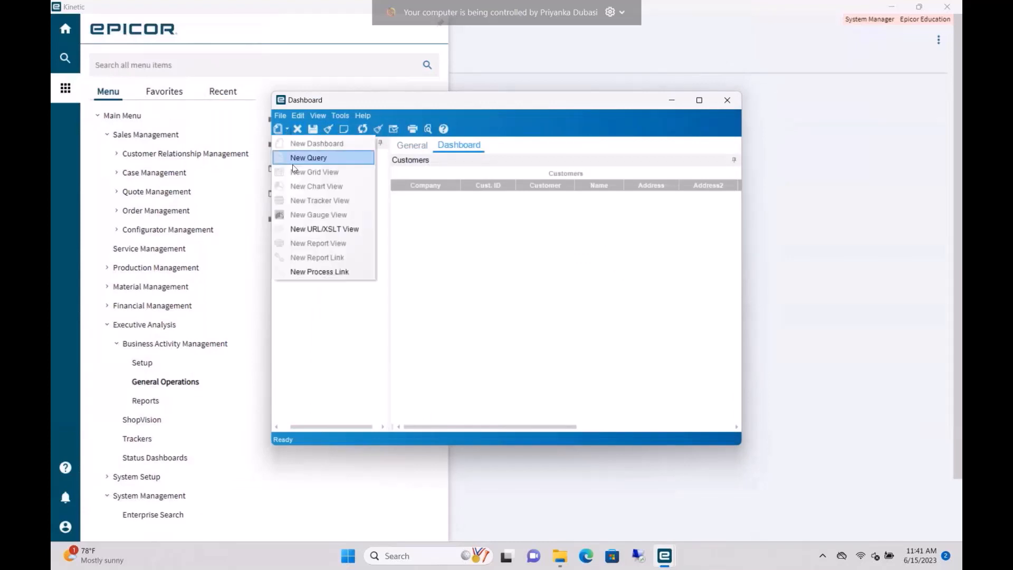
click(309, 158)
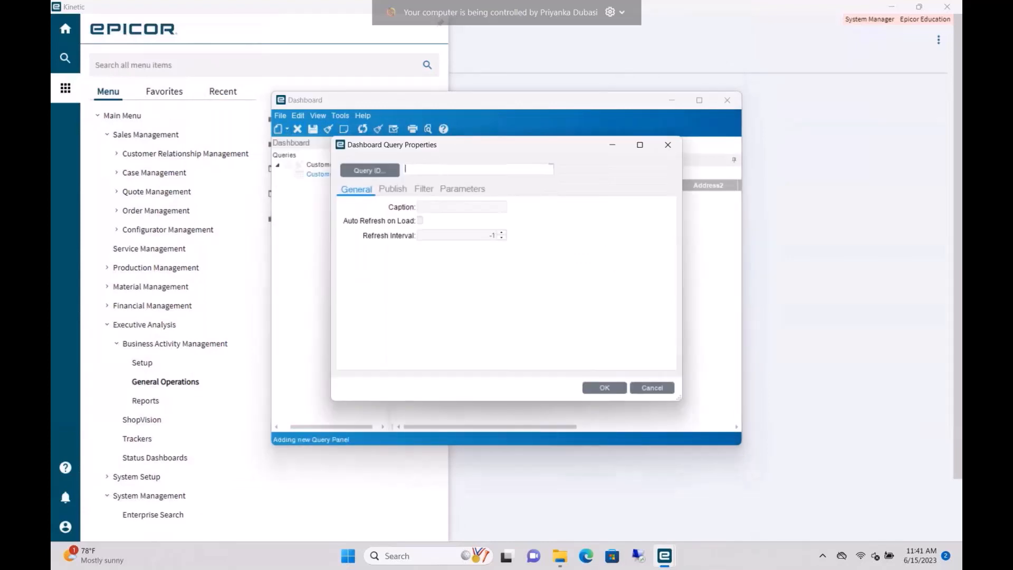
text(CustomerOrders)
key(Tab)
text(Test customer Orders)
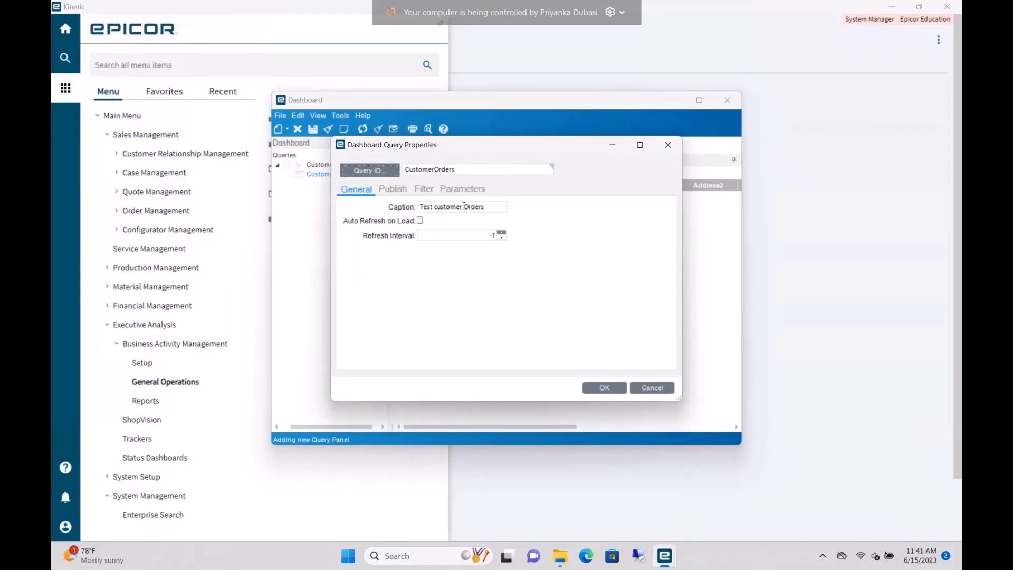
drag(464, 206, 381, 200)
key(BackSpace)
- Publish OrderHed_OrderNum, OrderHed_CustNum, OrderHed_PONum, OrderHed_OrderDate and OrderHed_OrderAmt, and add the CustomerOrders query to the dashboard
click(394, 189)
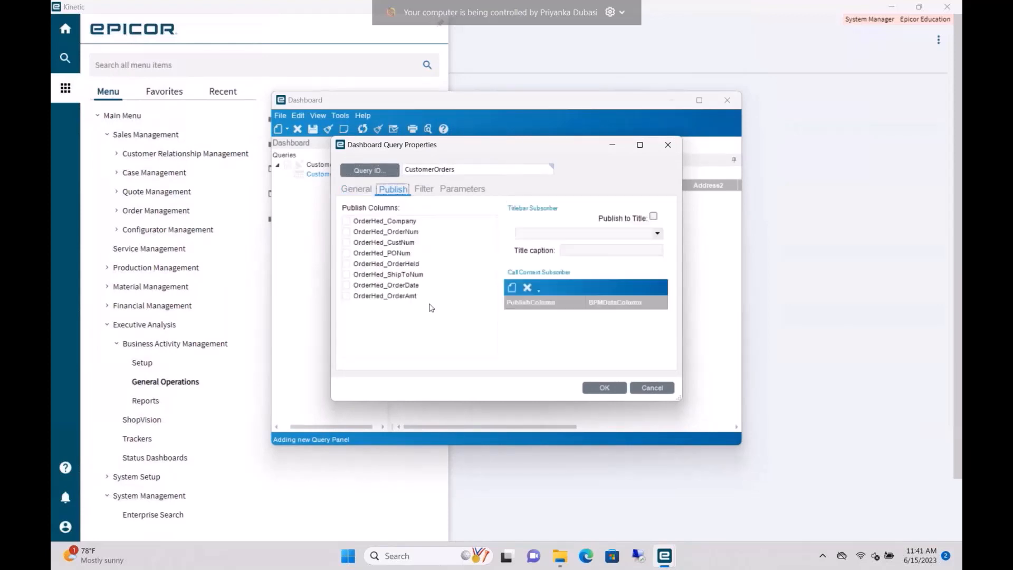
click(347, 233)
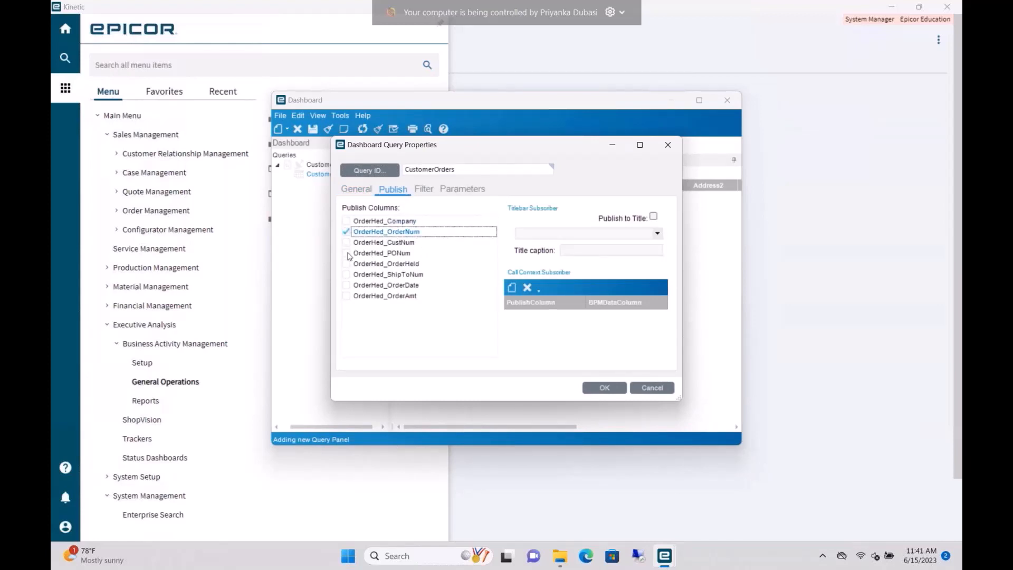
click(346, 242)
click(347, 253)
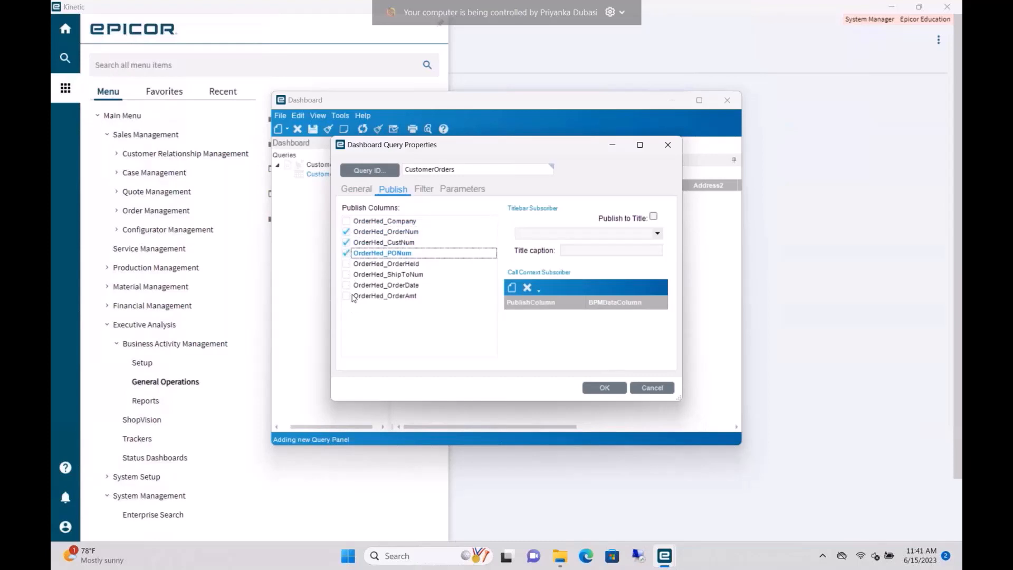
click(346, 285)
click(346, 295)
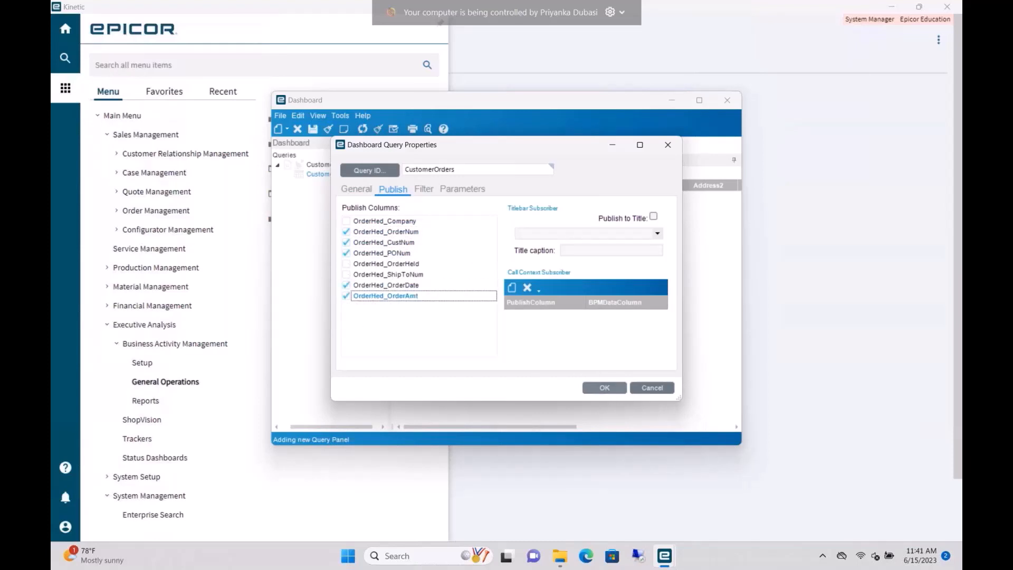
click(609, 393)
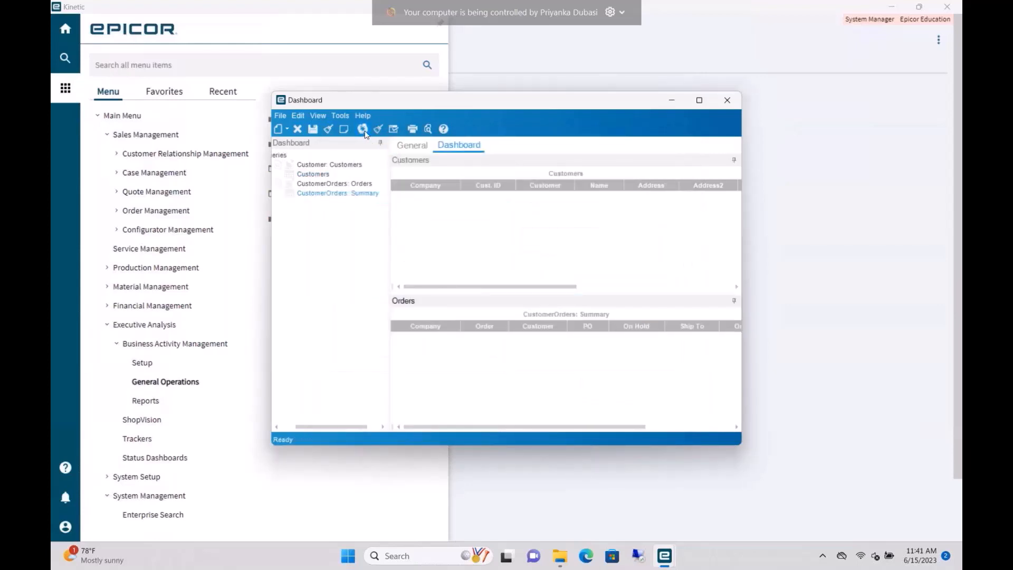
- Start a filter row in the CustomerOrders query's properties with column OrderHed_CustNum and the condition "="
right_click(346, 196)
click(336, 186)
right_click(335, 186)
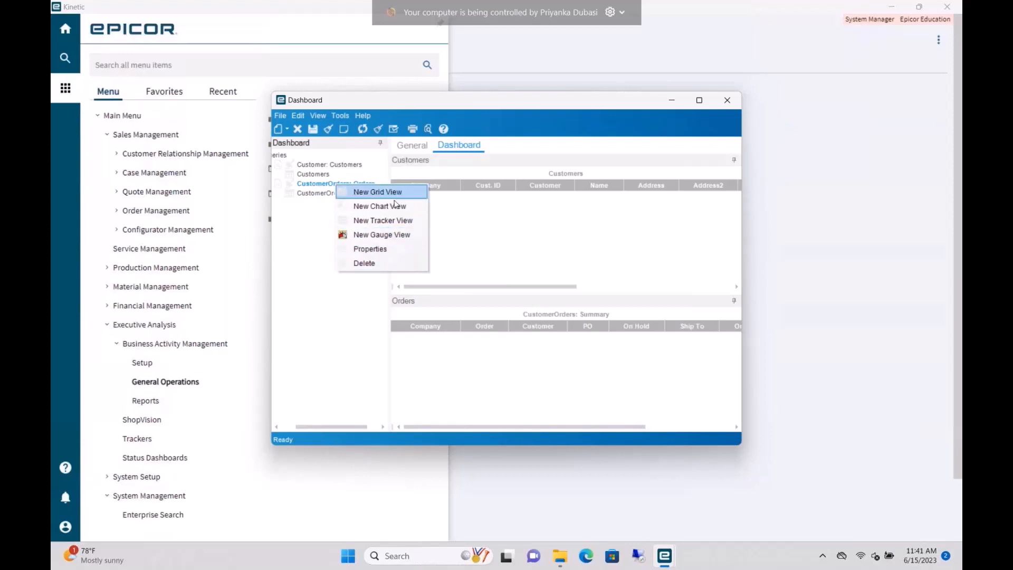
click(369, 249)
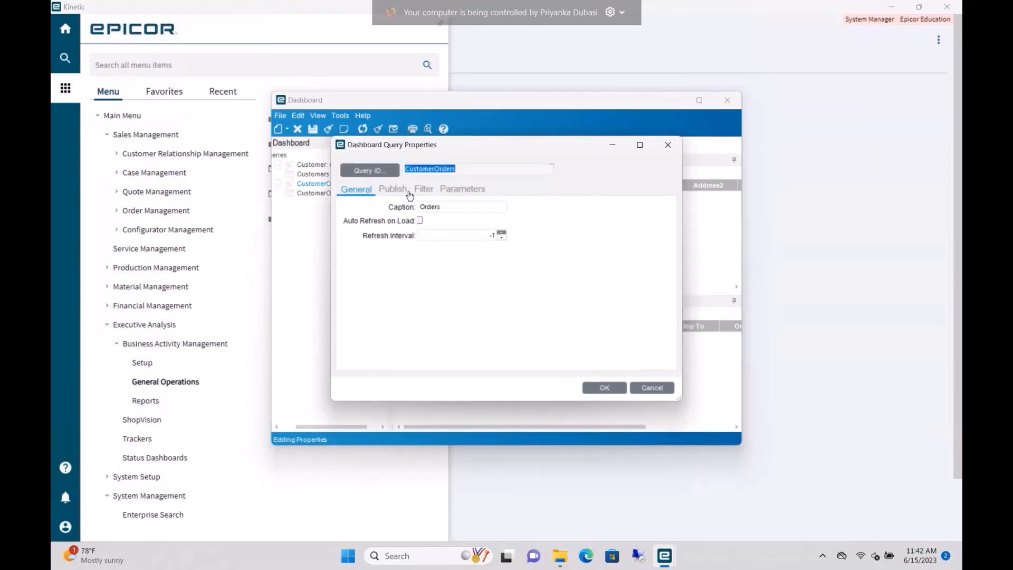
click(426, 190)
click(424, 231)
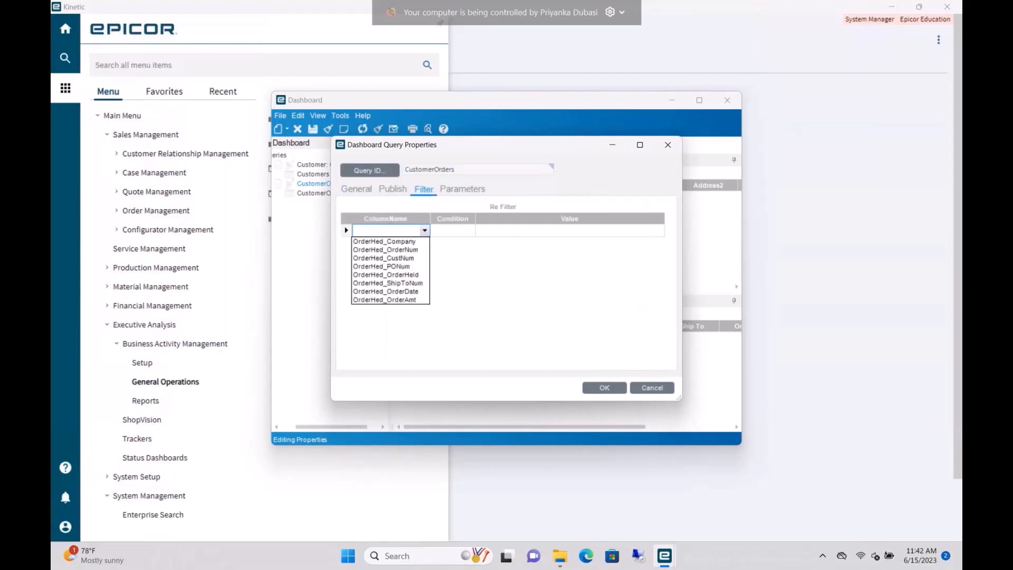
click(410, 258)
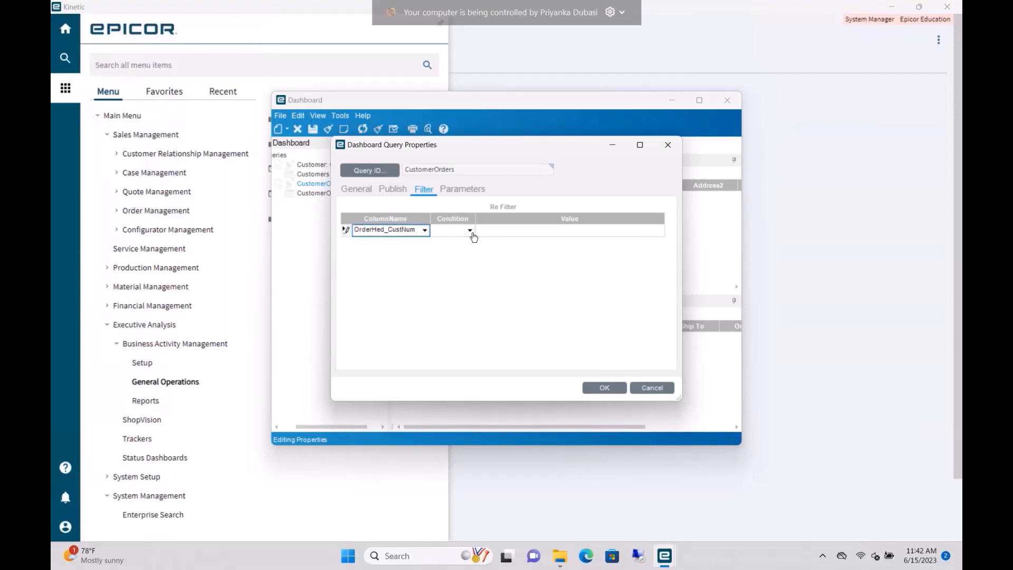
click(470, 232)
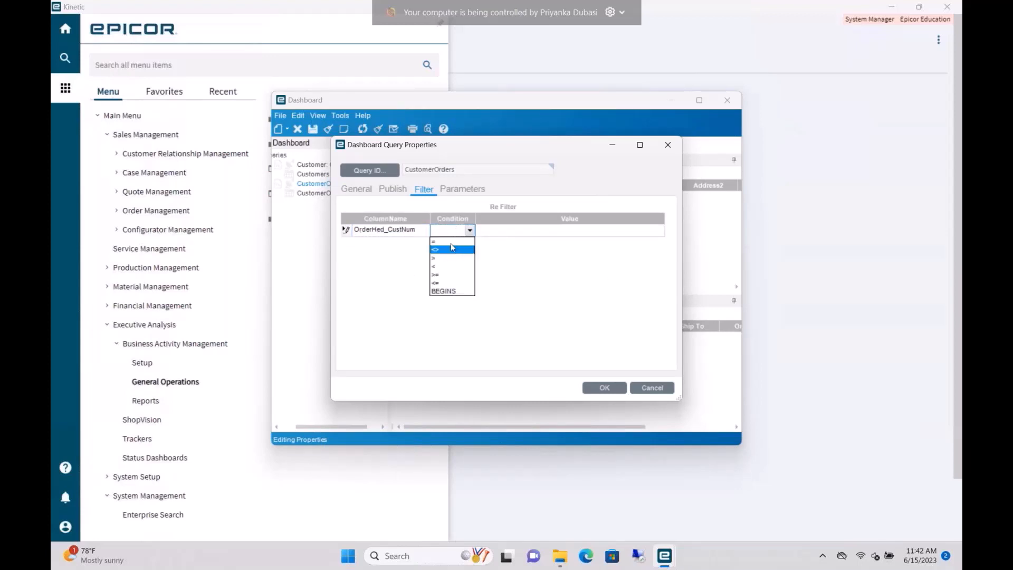
click(451, 242)
- Set the filter value to "Customer- Test Customer Query: Customer_CustNum" and accept the query properties
click(659, 231)
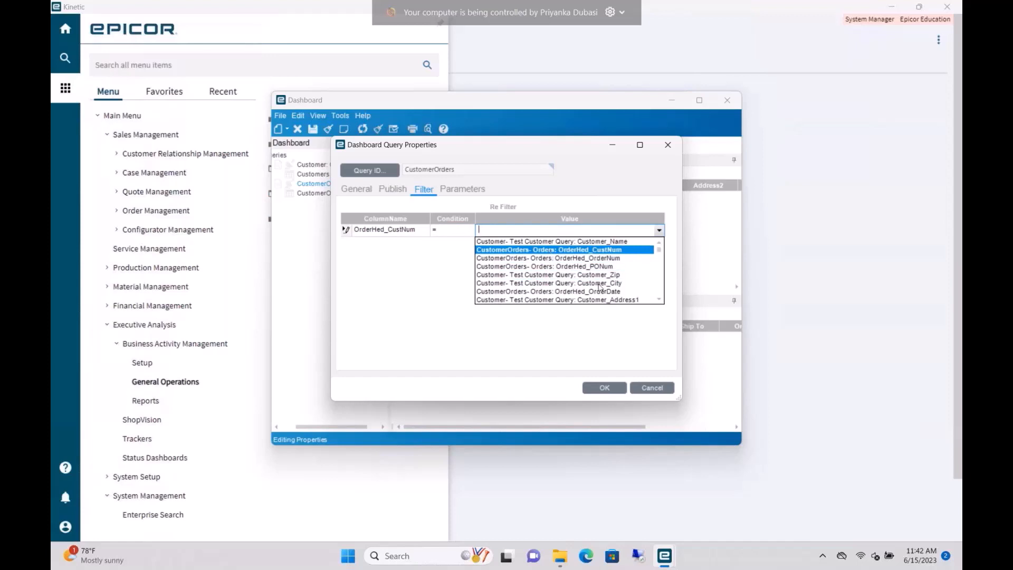
scroll(599, 287, down, 2)
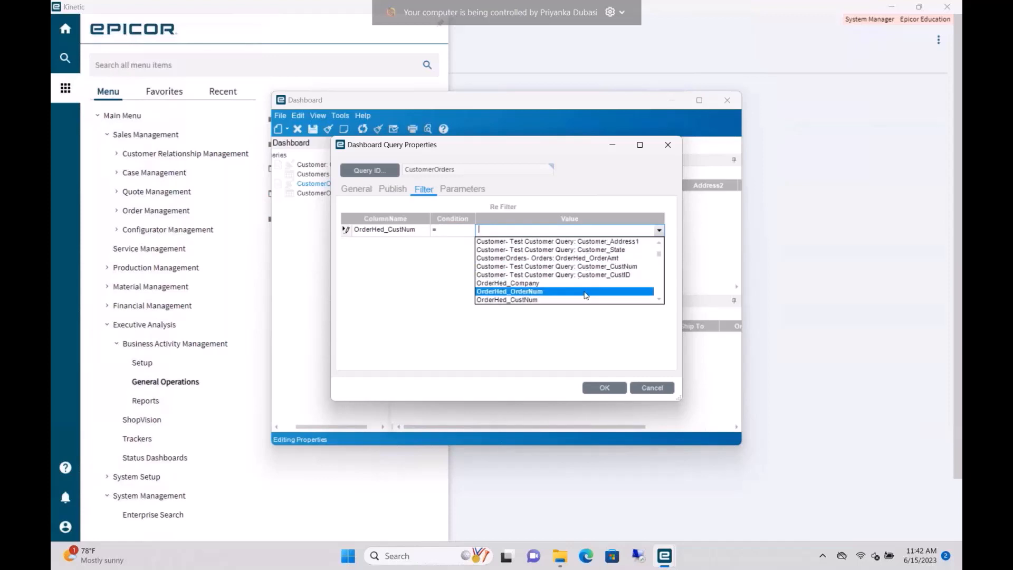
scroll(582, 285, up, 3)
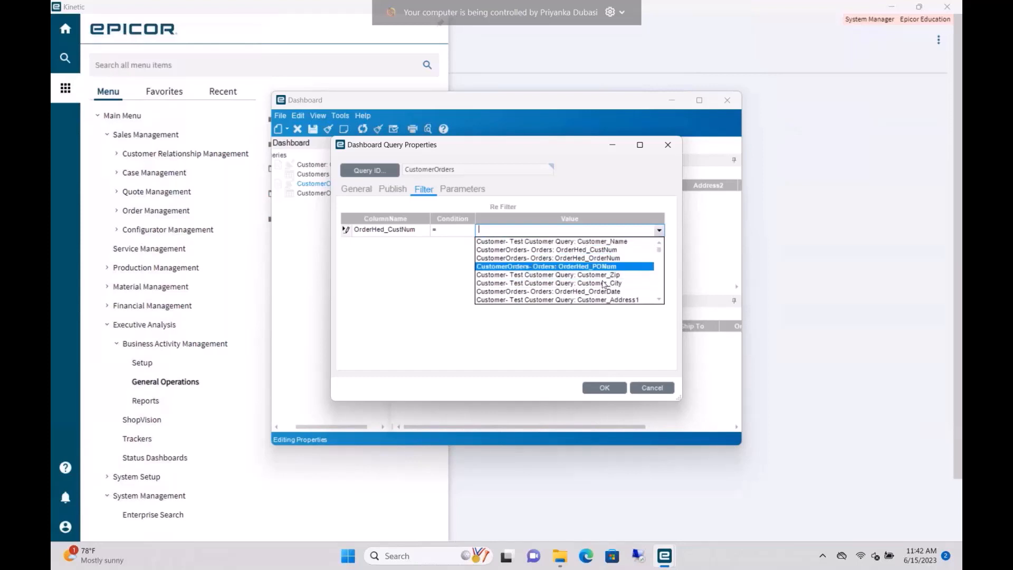
scroll(603, 283, down, 1)
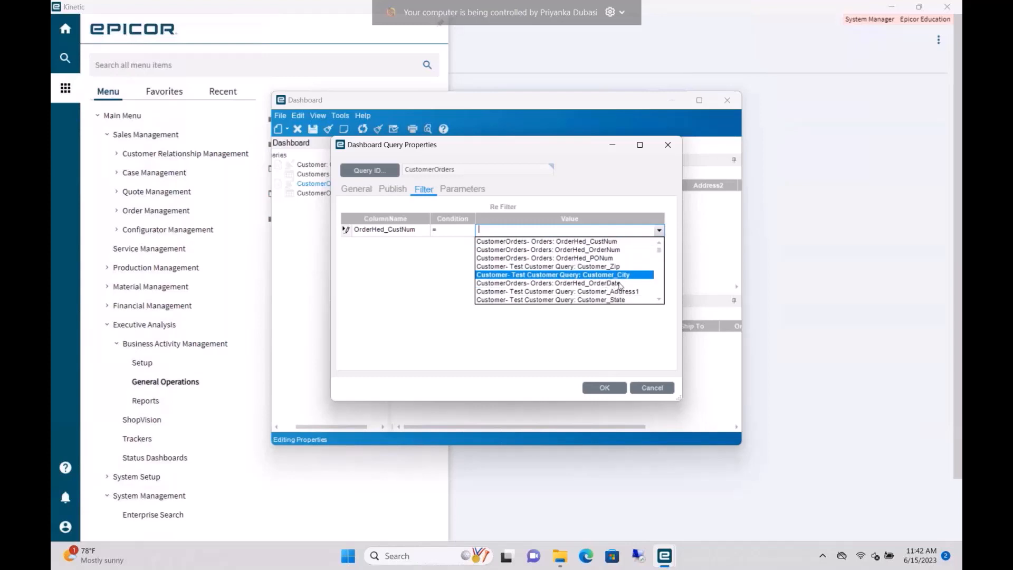
scroll(618, 286, down, 2)
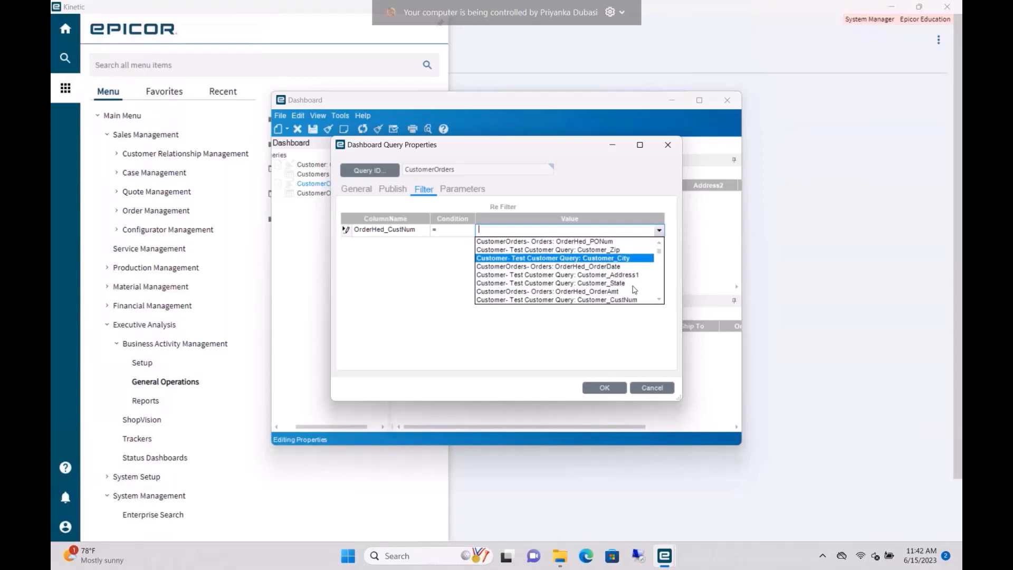
click(628, 300)
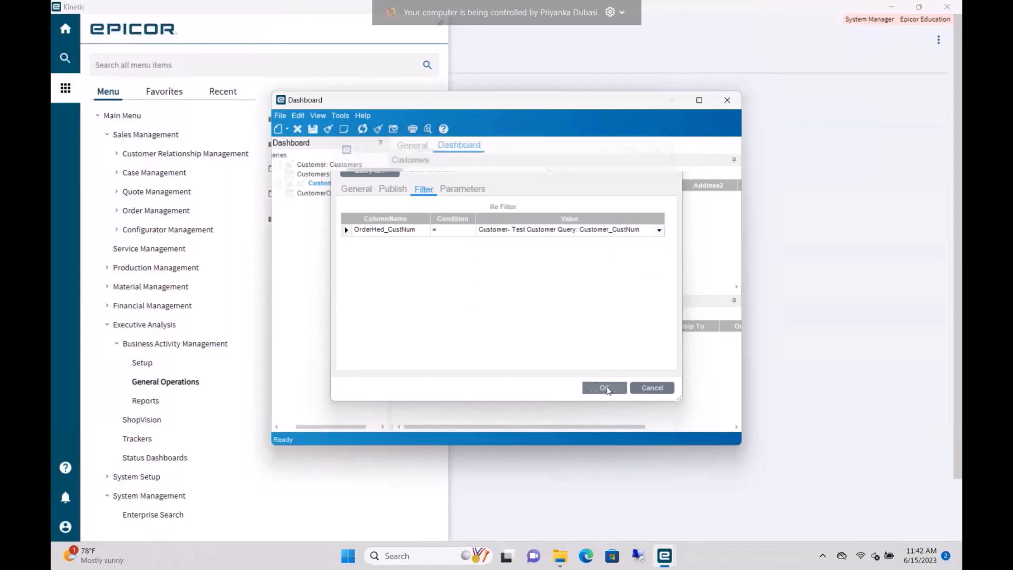
click(605, 388)
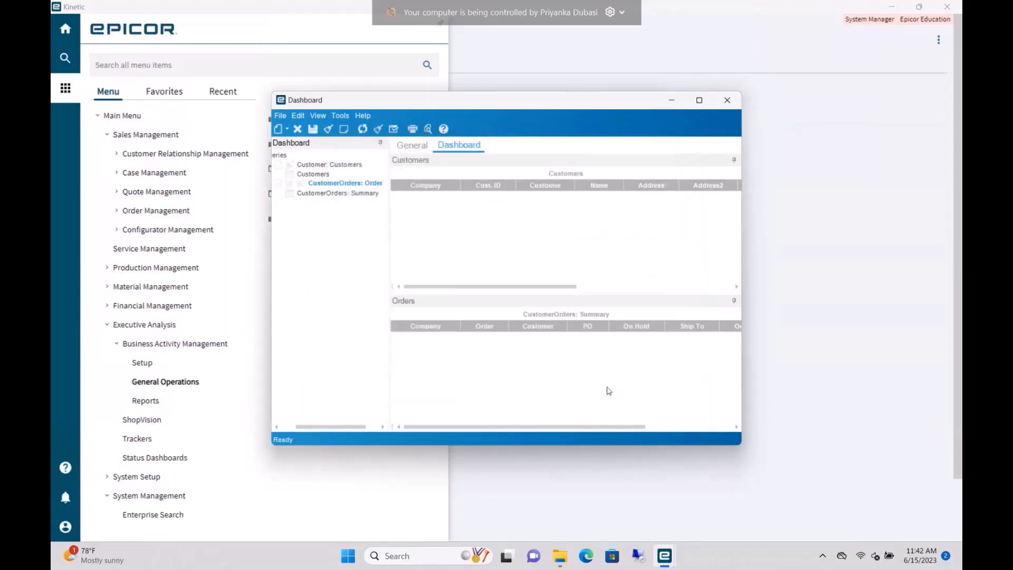
- Preview the dashboard as a classic application from Deploy Dashboard and load its customer and order data
click(340, 115)
click(378, 143)
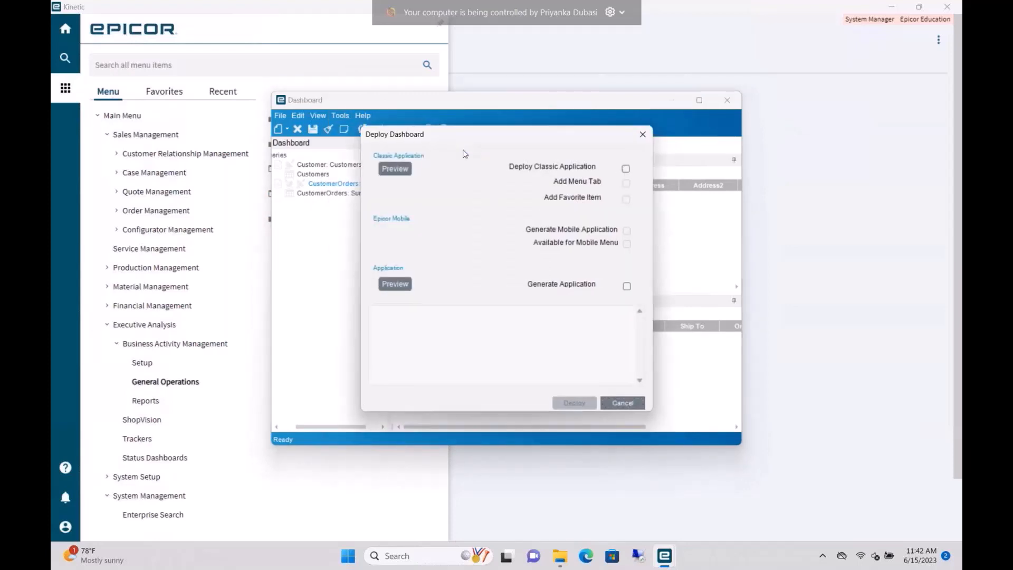
click(395, 169)
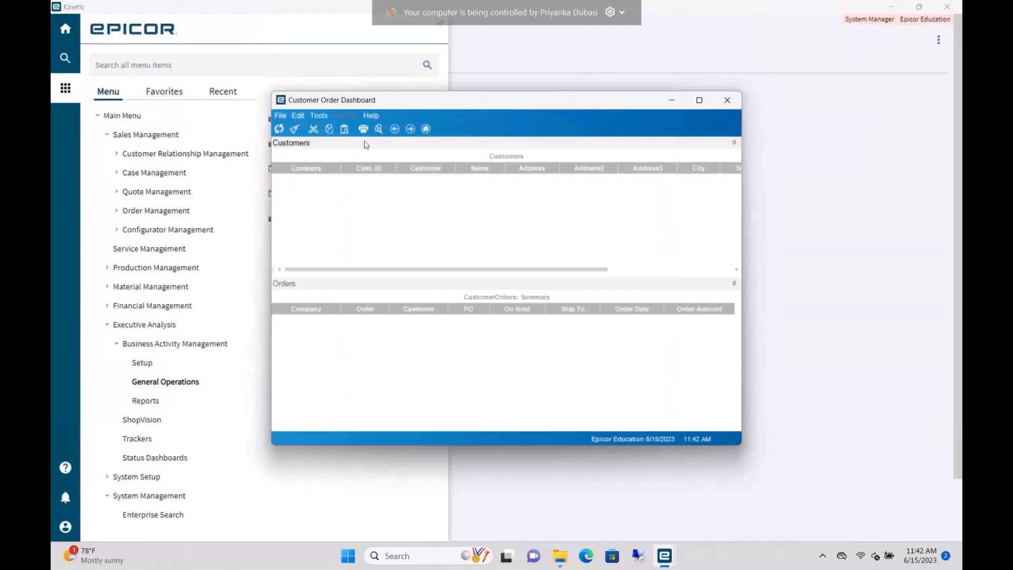
click(279, 129)
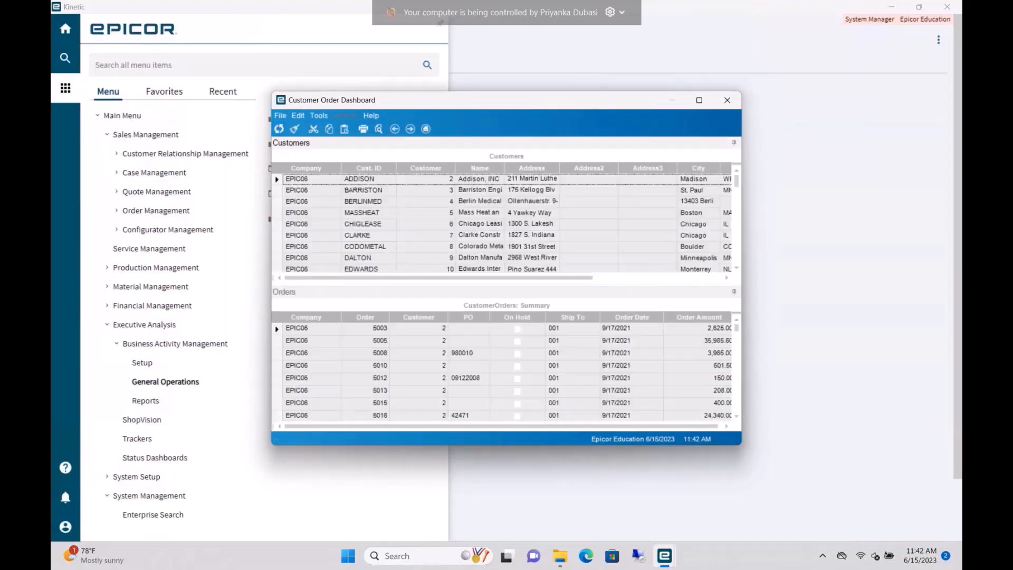
- Select ADDISON, BARRISTON, MASSHEAT, CHIGLEASE and CLARKE in turn to check their orders, and close the preview and the deployment dialog
click(278, 180)
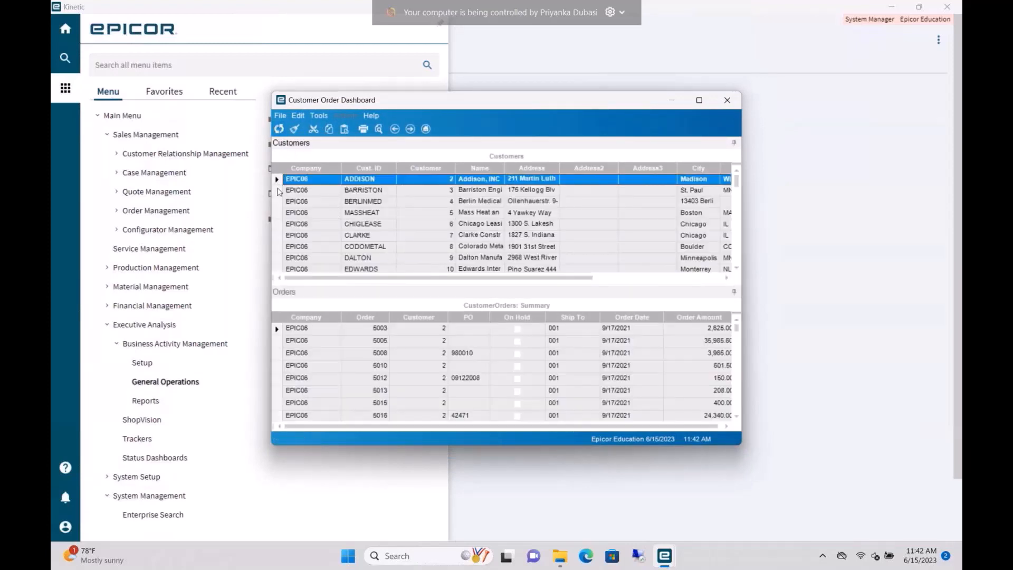
click(276, 192)
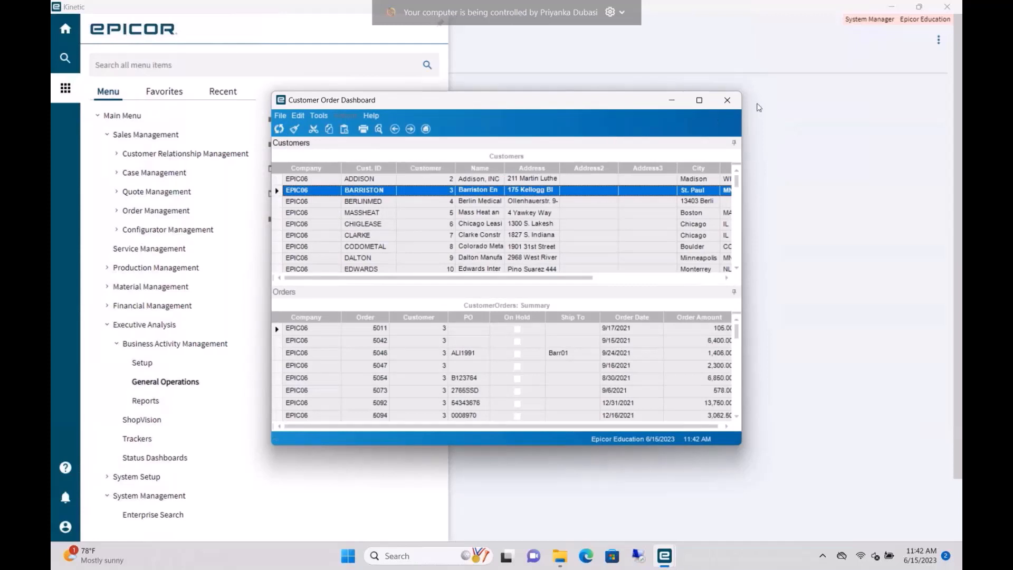
mouse_move(702, 103)
click(276, 216)
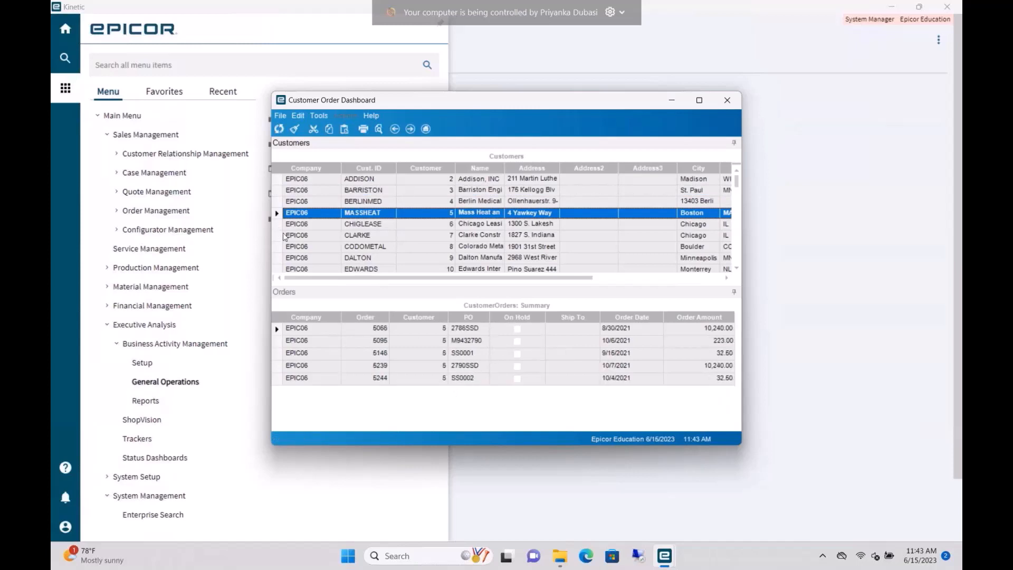
key(Down)
key(Down)
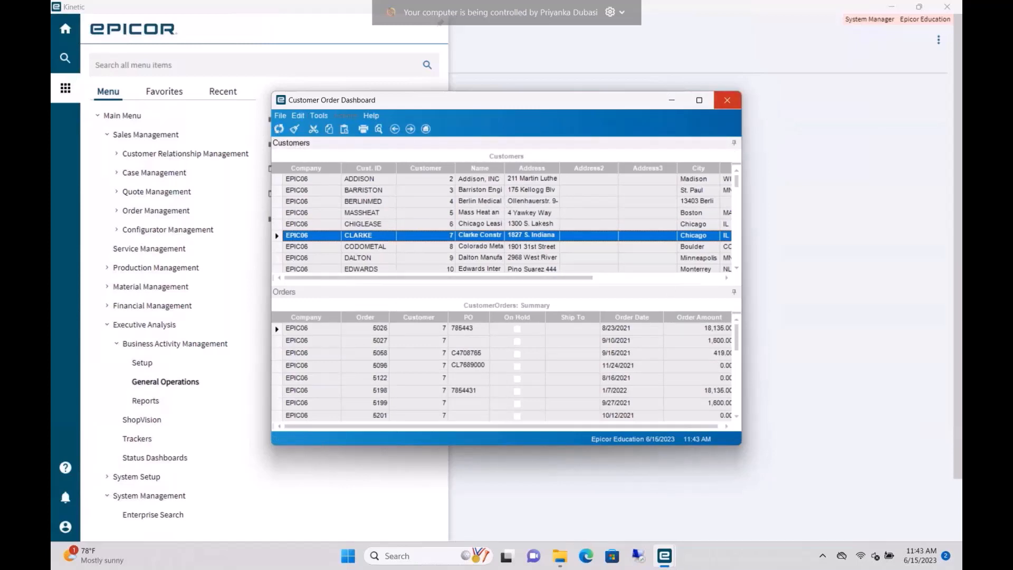
click(727, 100)
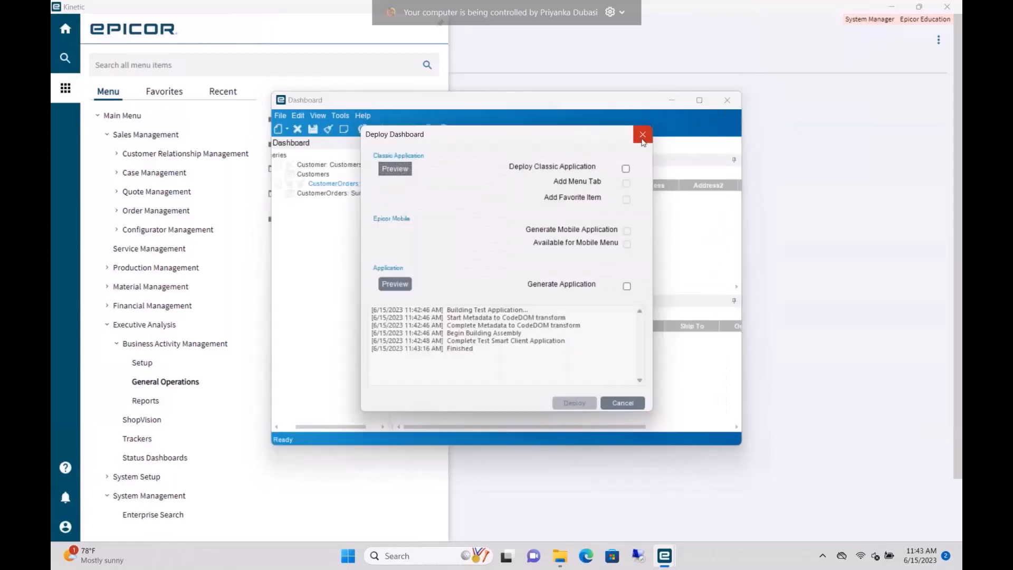
click(623, 403)
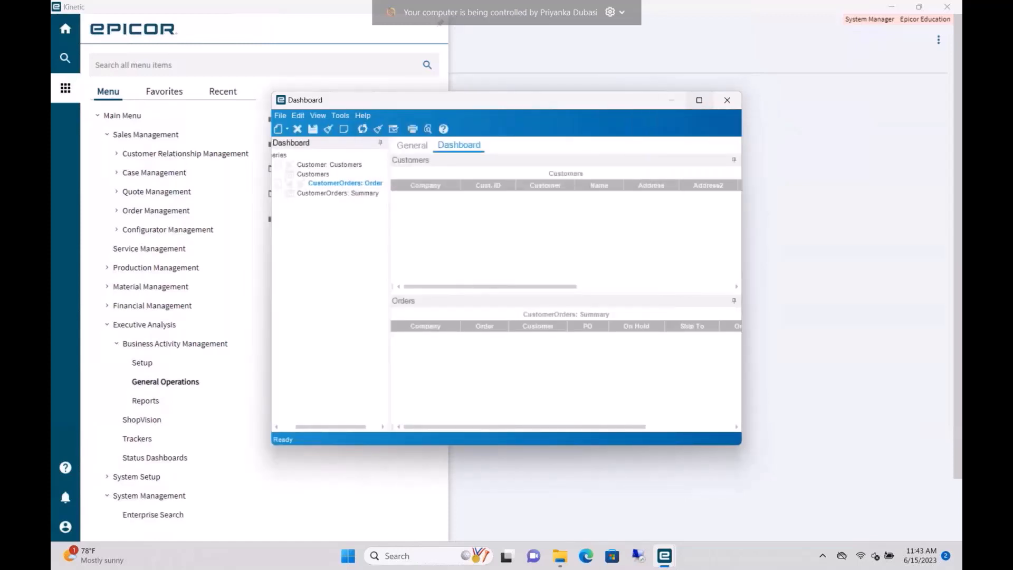
- Start a new tracker view on the Customer query, caption it "Tracker" and clear the visibility of all its columns
click(329, 166)
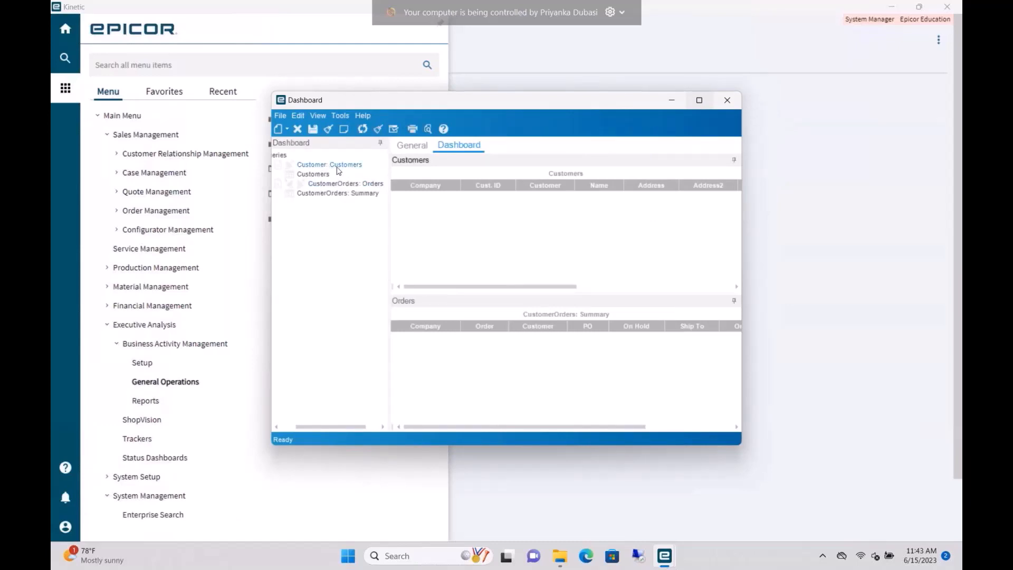
right_click(338, 170)
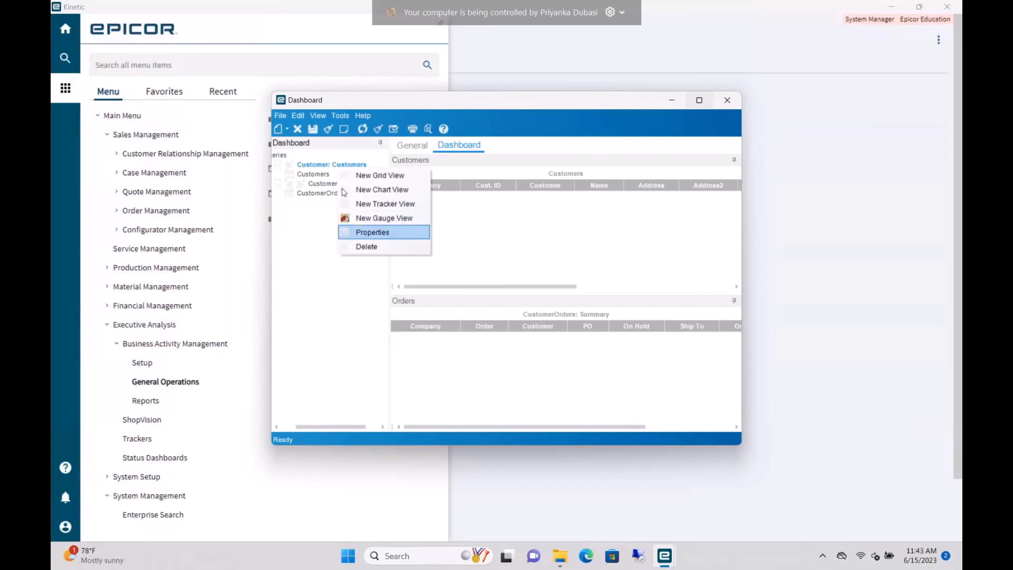
click(366, 205)
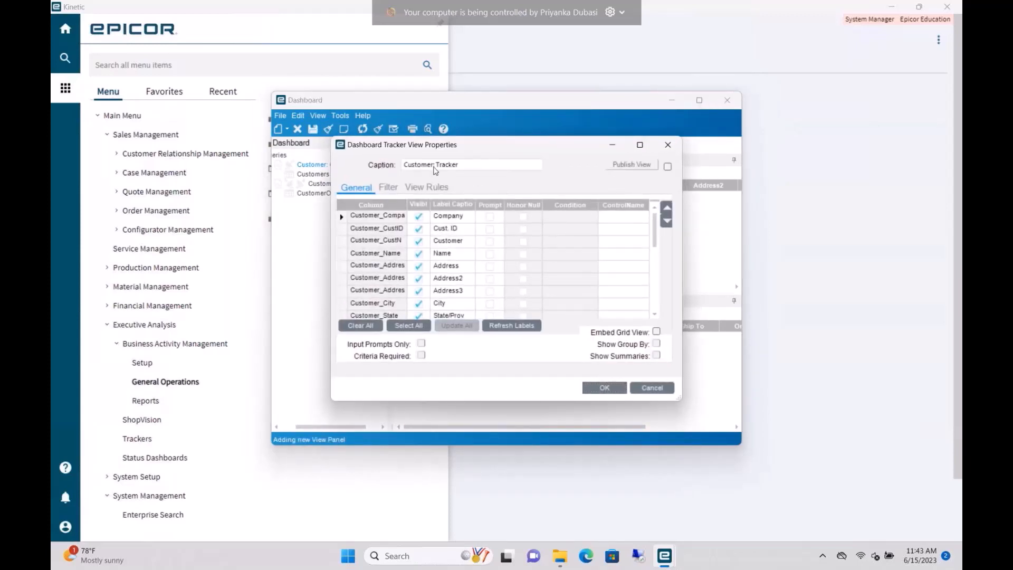
drag(404, 165, 432, 164)
key(BackSpace)
click(372, 327)
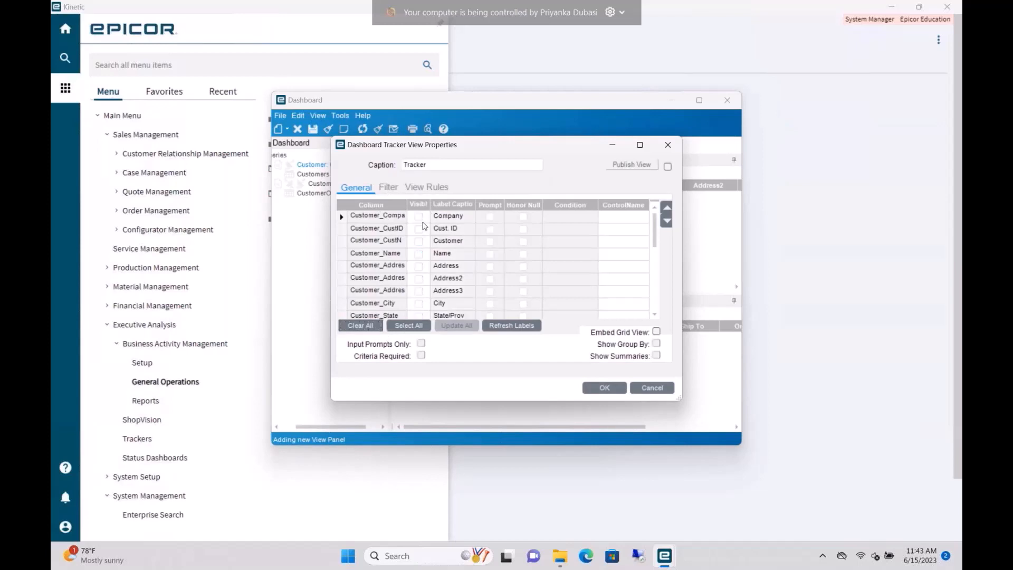
- Make Customer_CustID and Customer_Name visible in the tracker and enable both as prompts
click(419, 255)
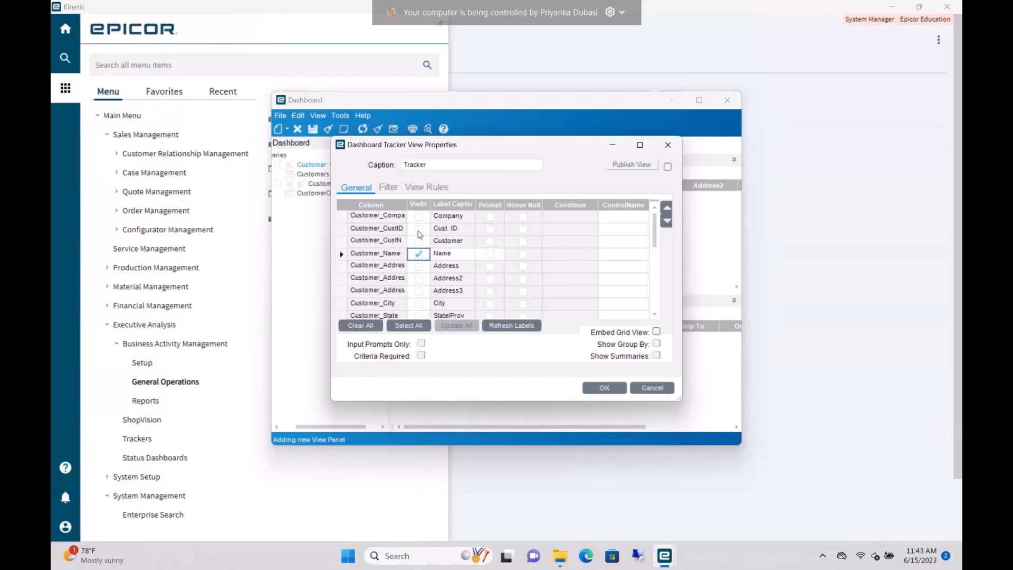
click(419, 229)
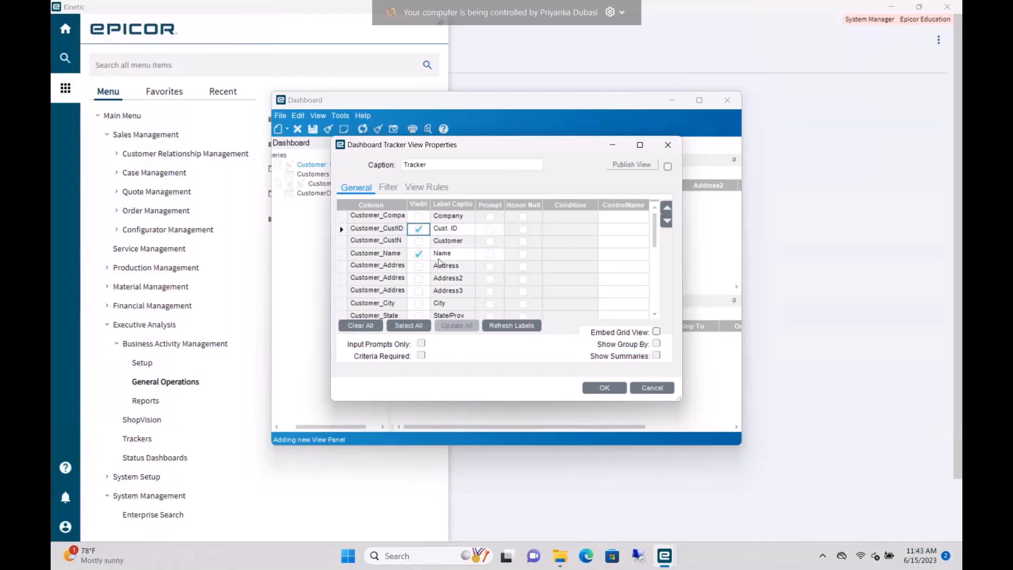
click(490, 229)
click(490, 253)
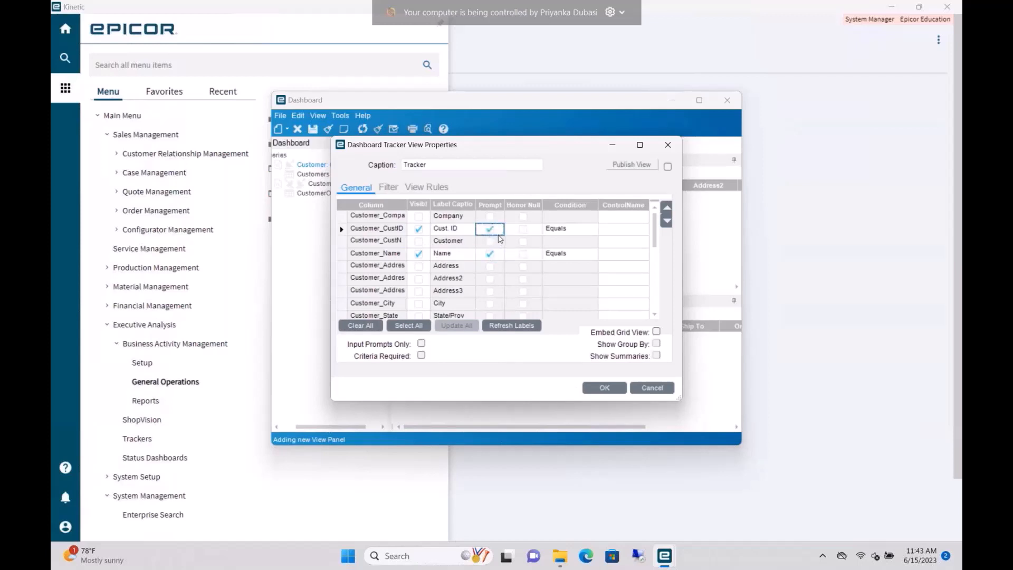
- Set the Customer_Name prompt condition to StartsWith and add the tracker view to the dashboard
click(594, 255)
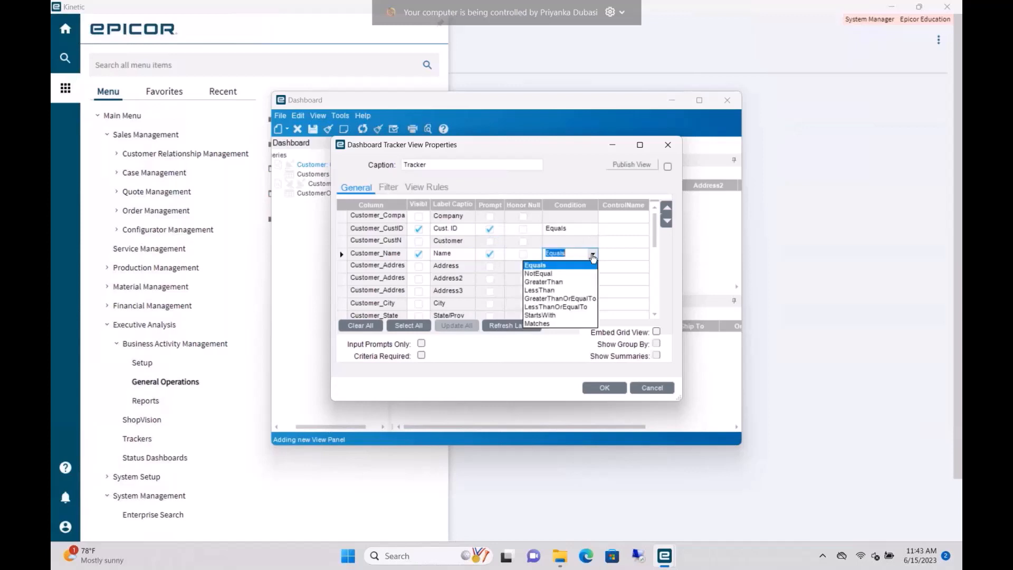
click(561, 316)
click(644, 259)
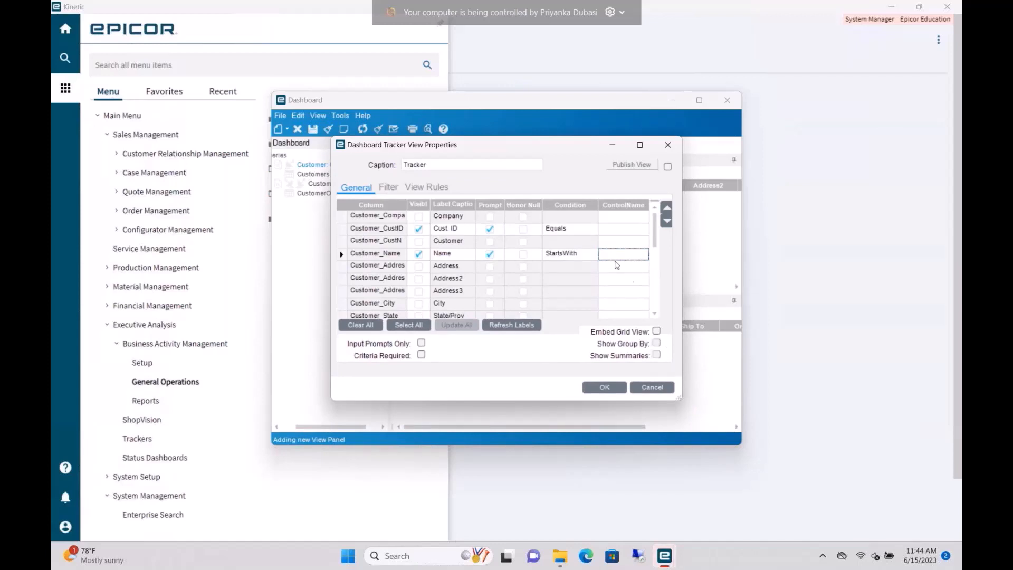
click(605, 389)
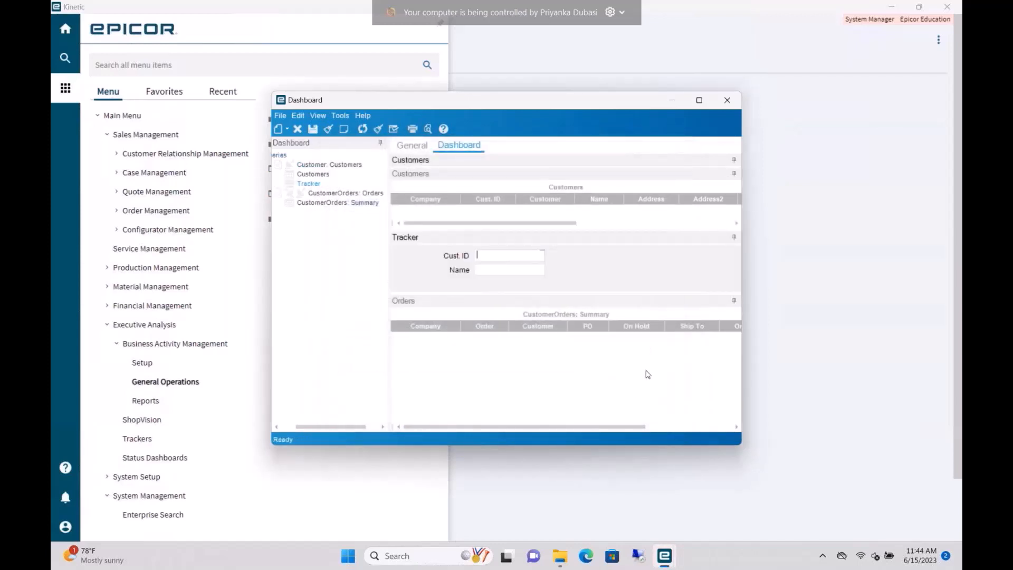
- Preview the dashboard as a classic application, search the tracker for customer names starting with "BA", and close the preview
click(341, 116)
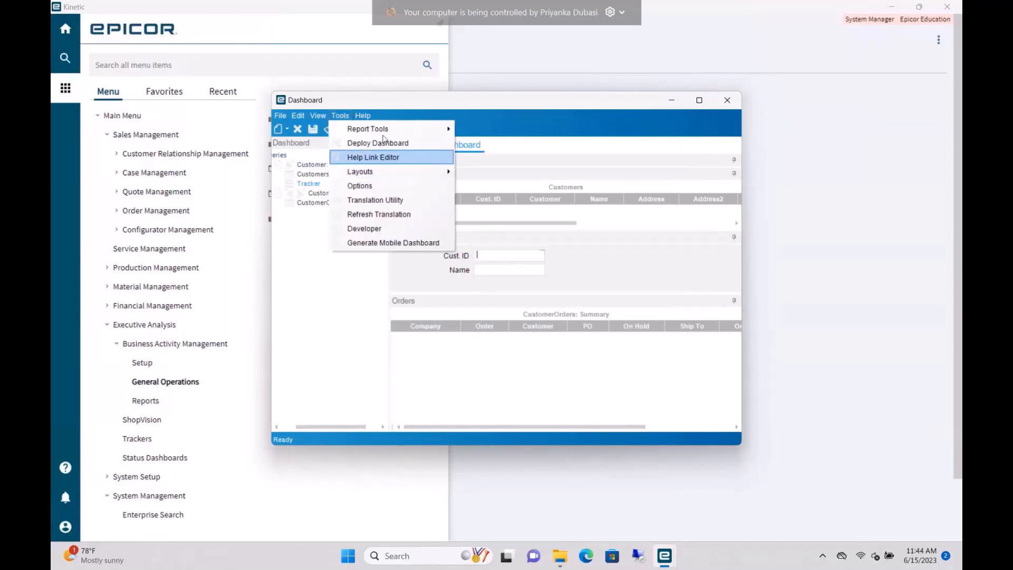
click(393, 142)
click(395, 169)
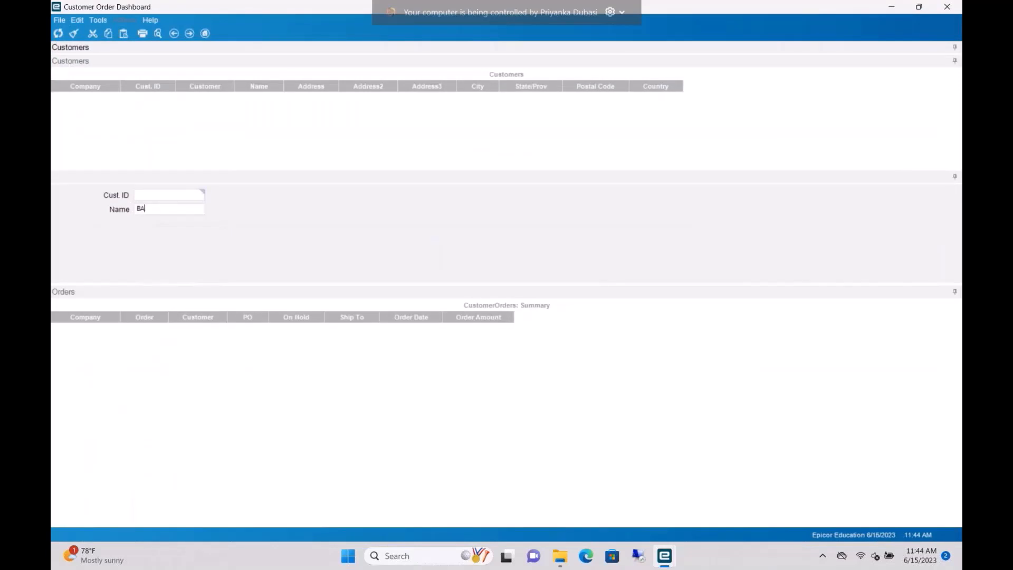
click(58, 34)
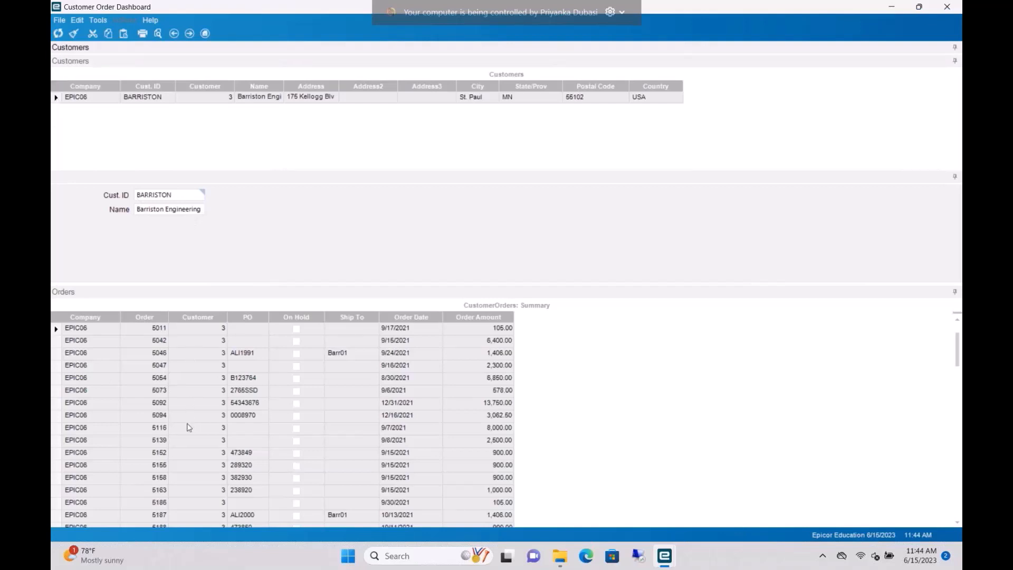
click(947, 6)
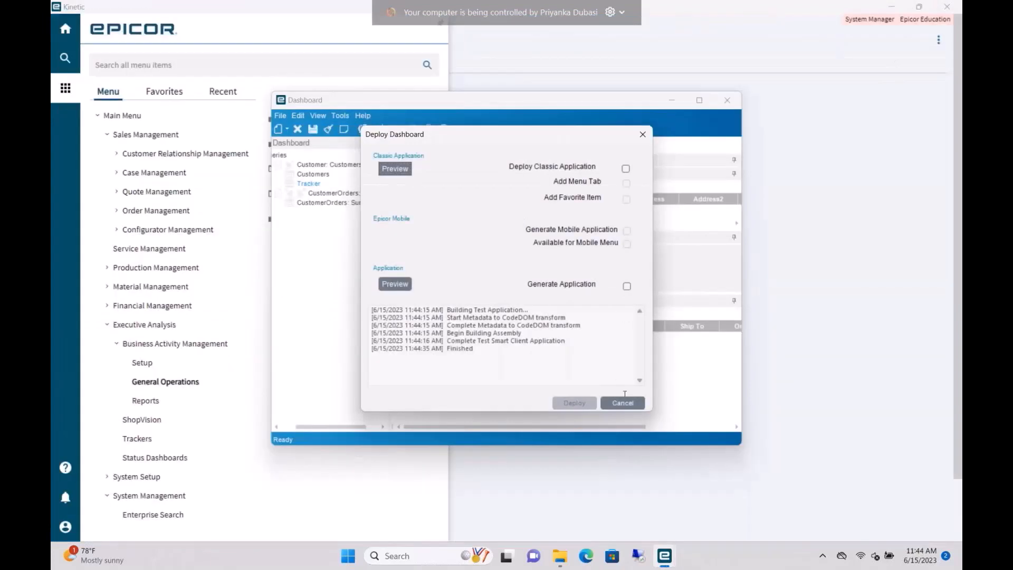
- Close the deployment dialog and maximize the dashboard designer window
click(621, 403)
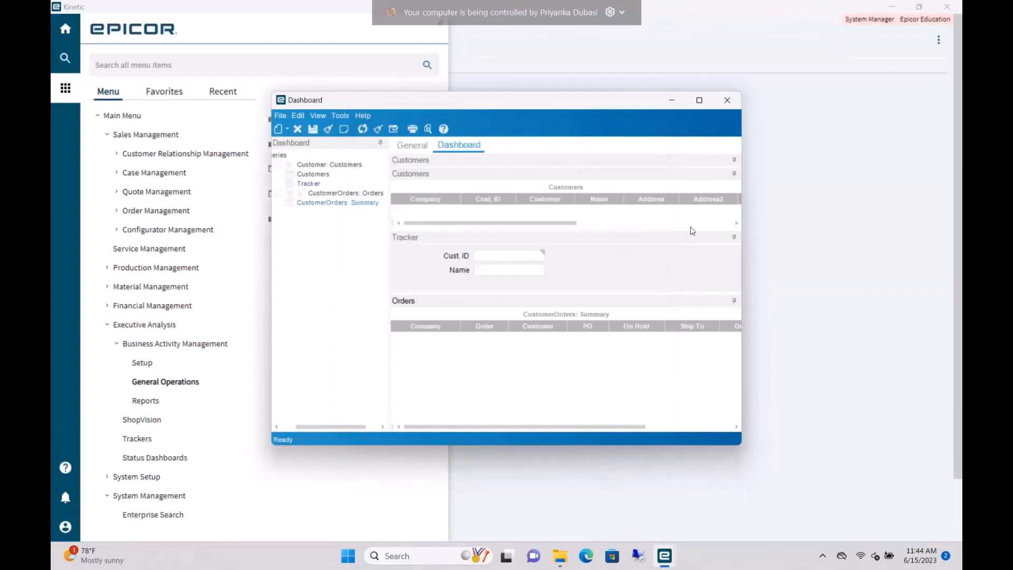
click(699, 101)
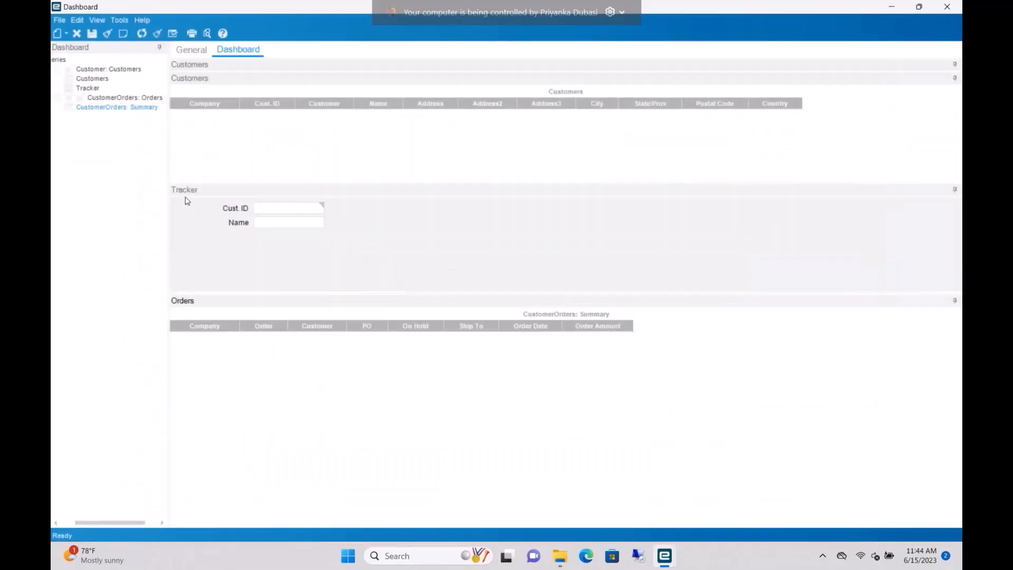
click(182, 190)
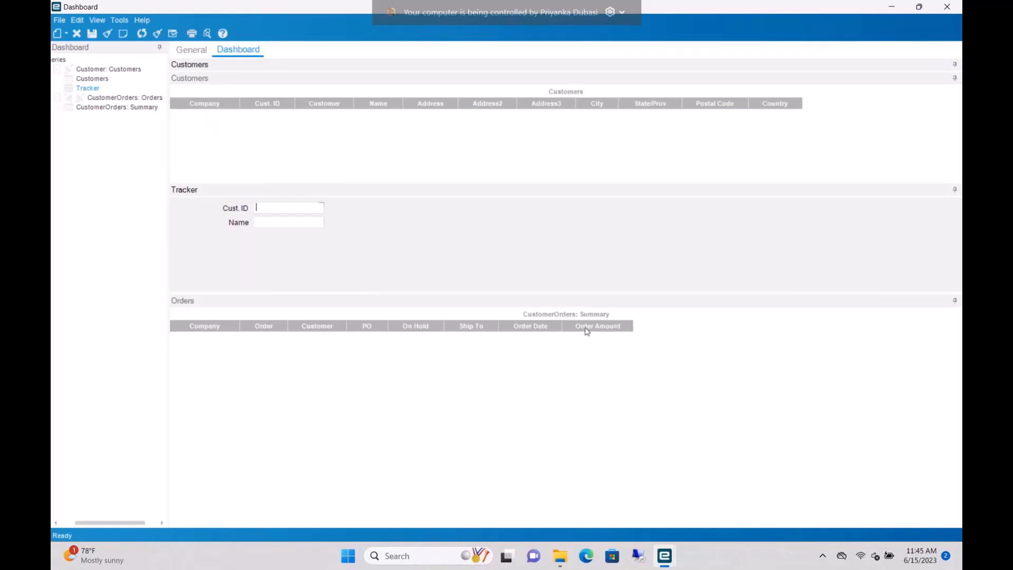
- Change the caption of the CustomerOrders: Summary grid view to "Orders"
right_click(132, 109)
click(163, 113)
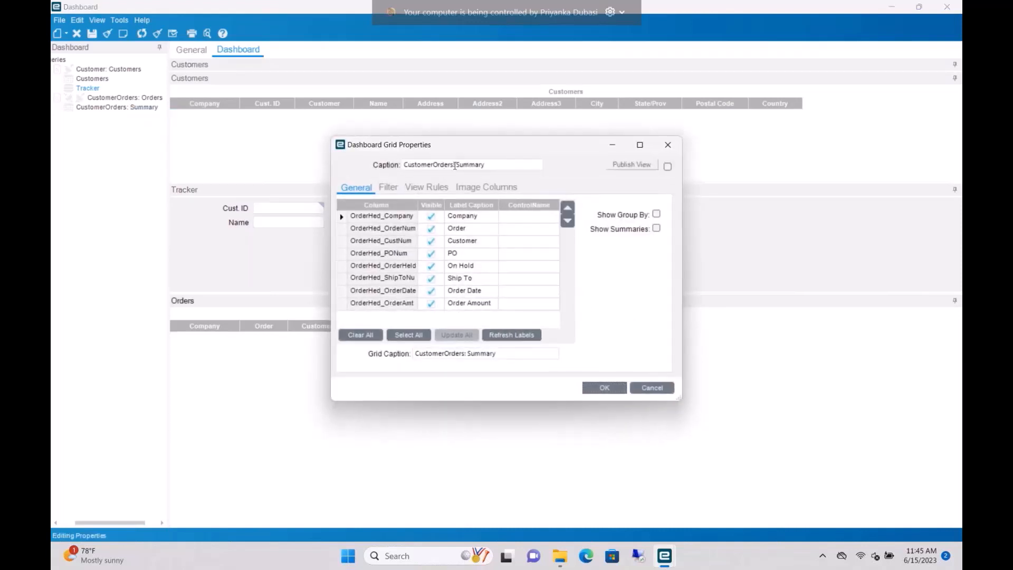
drag(433, 165, 463, 165)
key(BackSpace)
key(BackSpace)
key(Return)
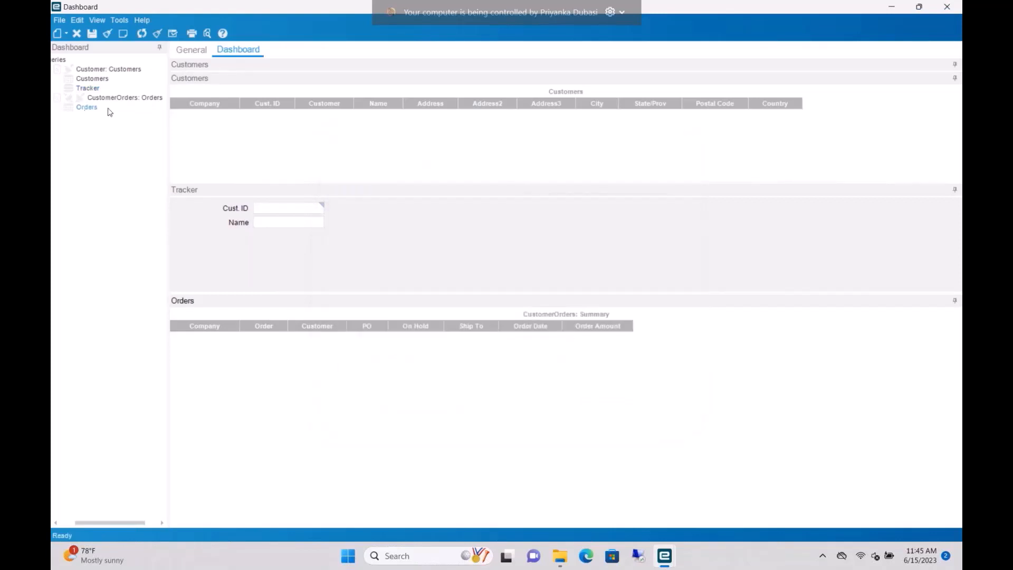
right_click(130, 98)
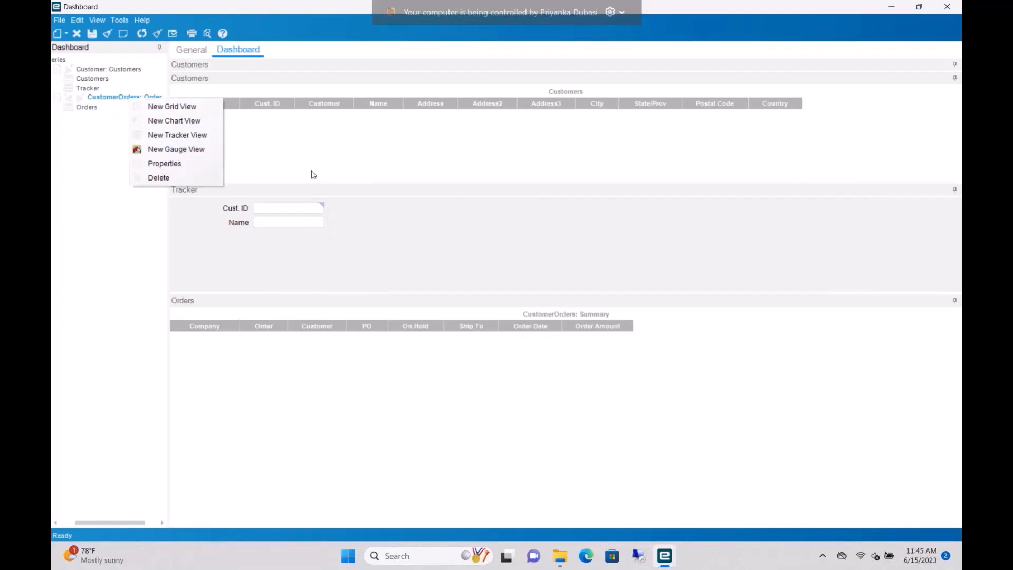
key(Return)
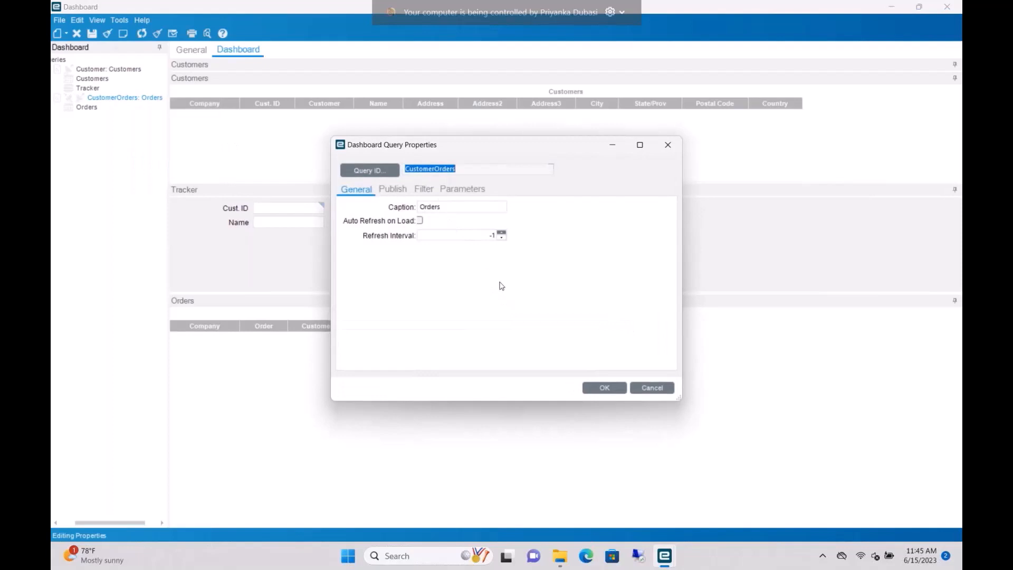
click(640, 391)
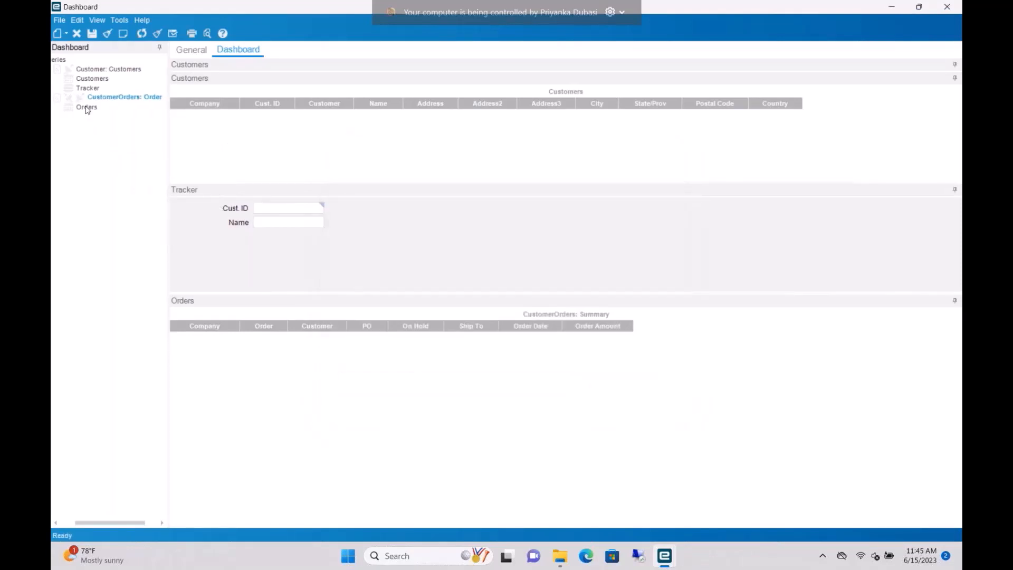
- Start a new gauge view on the CustomerOrders query and choose the BasicDigital02 gauge preset
right_click(120, 100)
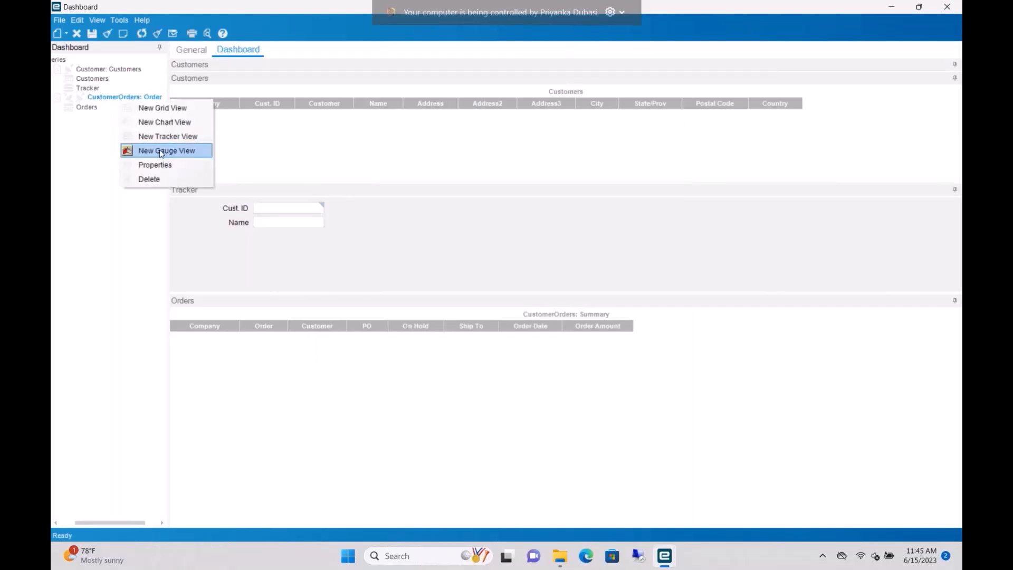
click(161, 153)
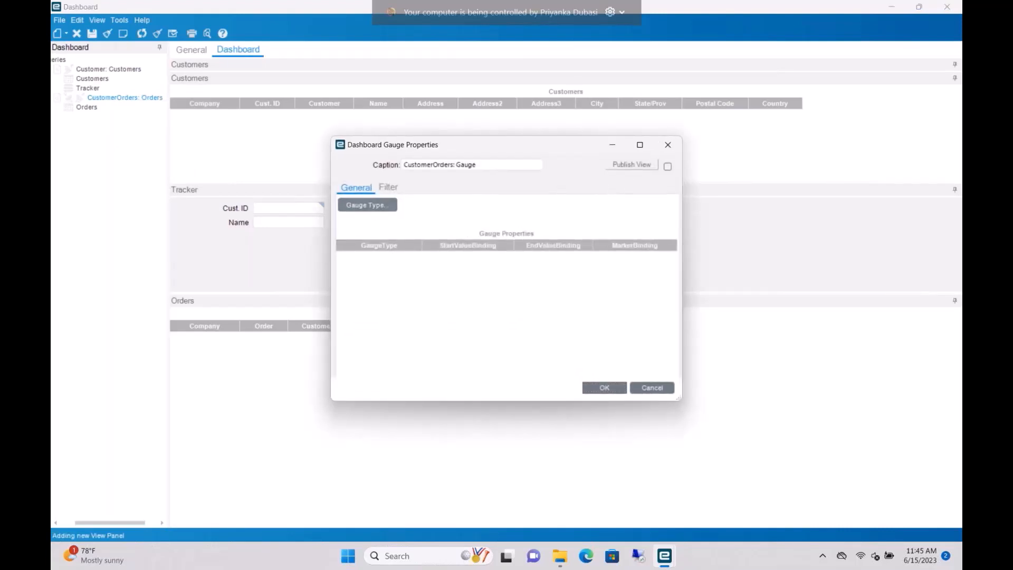
click(369, 206)
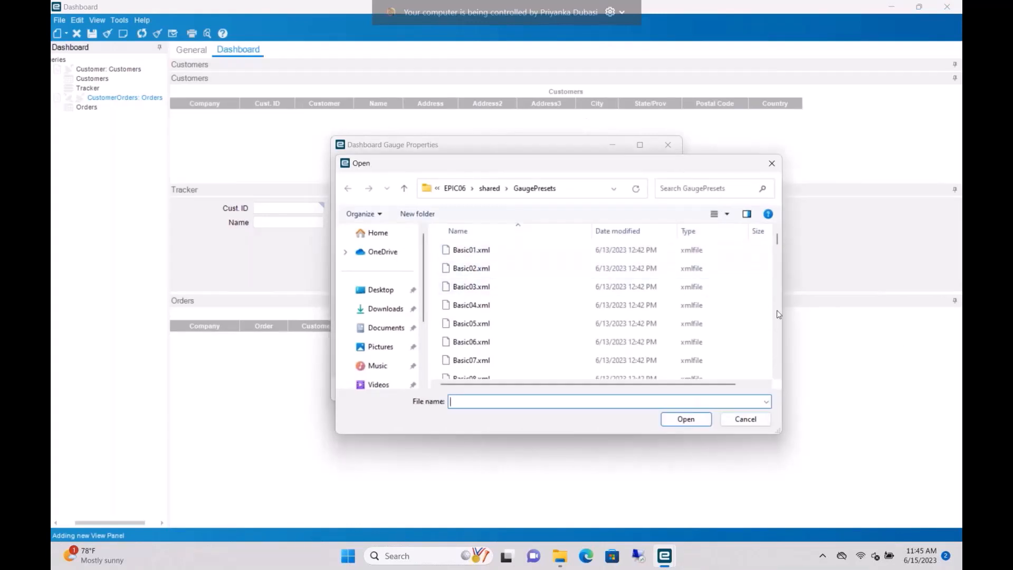
scroll(779, 314, down, 2)
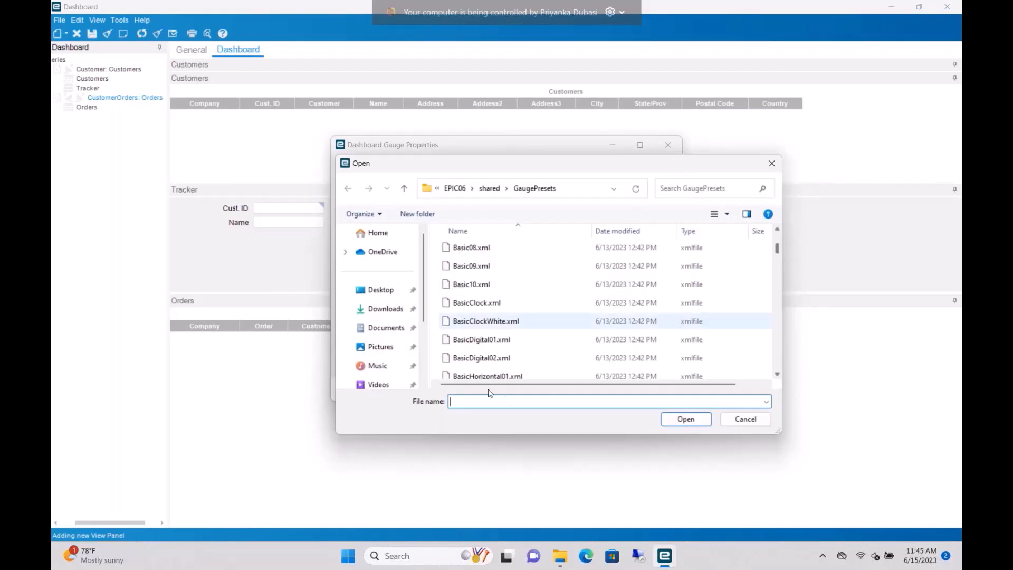
click(482, 358)
key(Return)
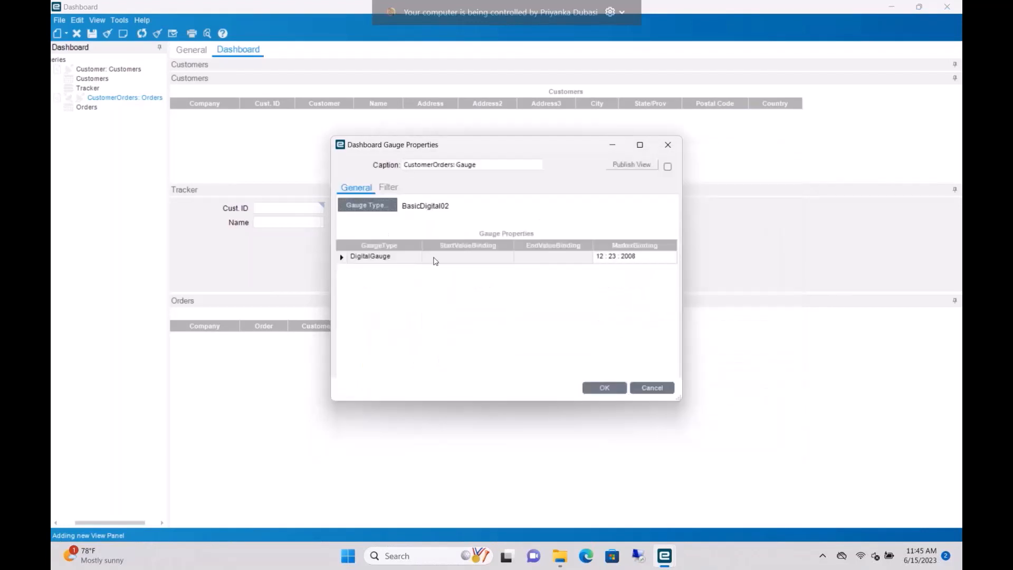
- Bind the digital gauge's marker to OrderHed_OrderAmt and add the gauge view to the dashboard
click(671, 260)
click(671, 257)
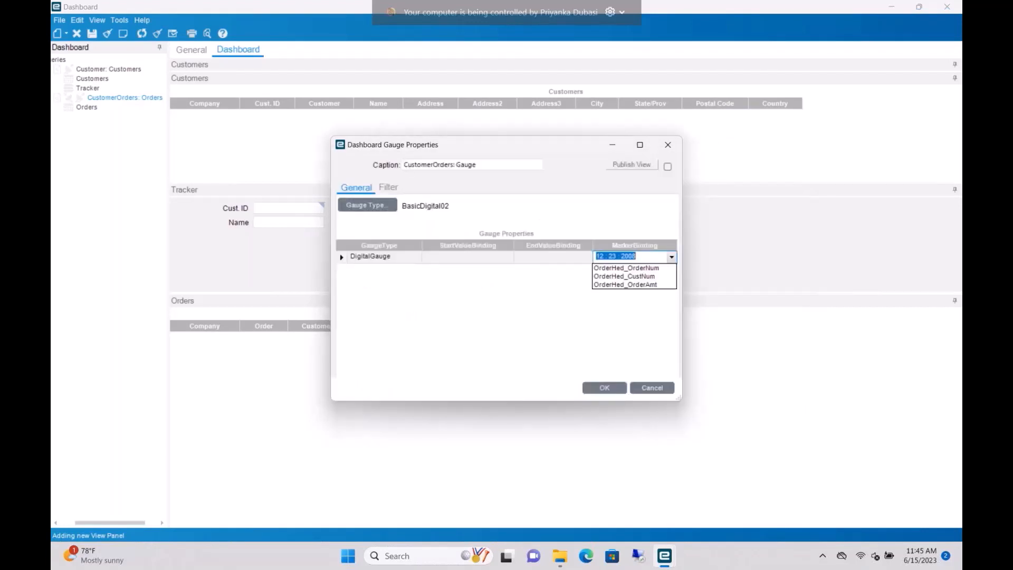
click(657, 285)
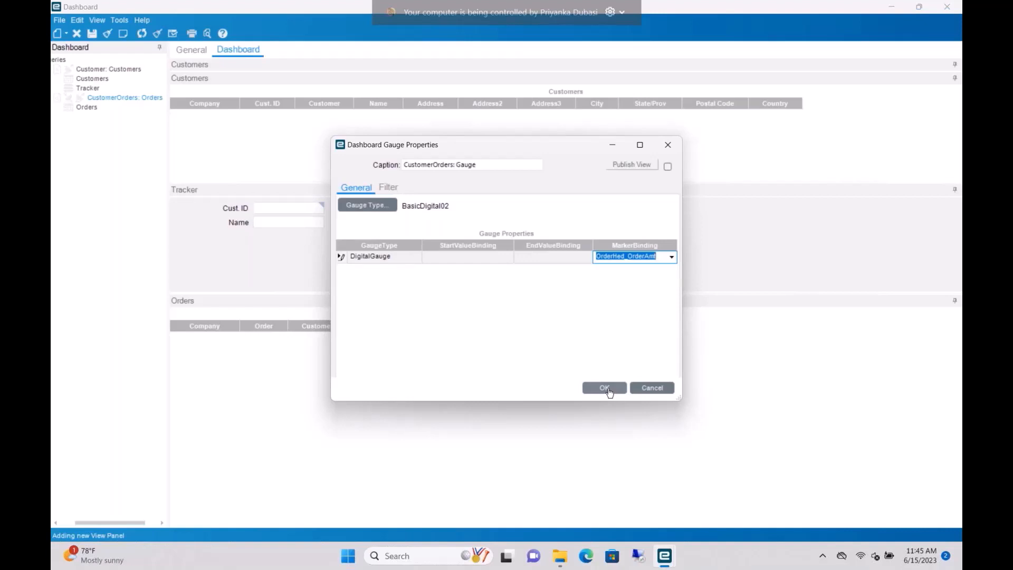
click(605, 388)
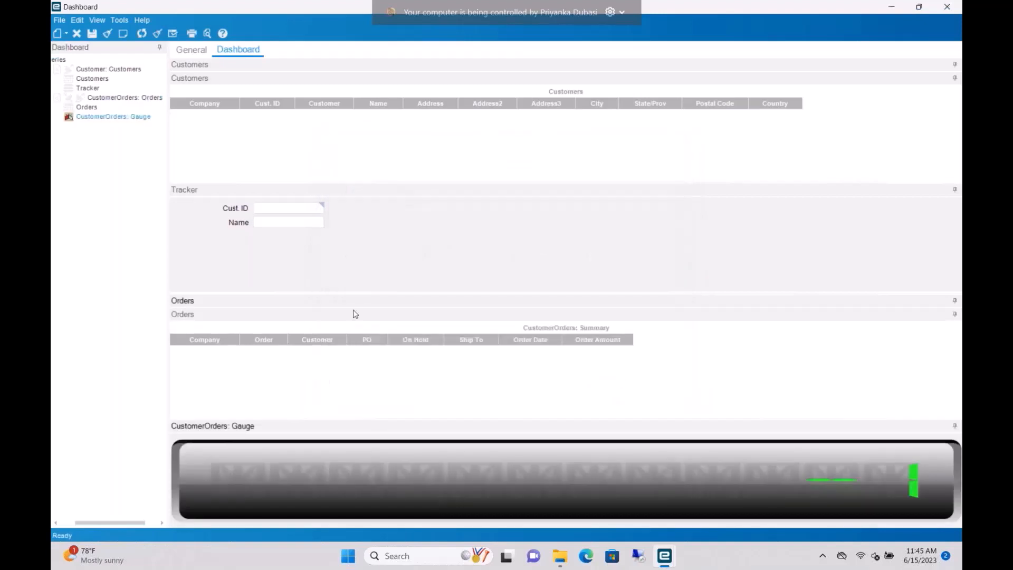
- Preview the dashboard as a classic application and search the tracker for customer names starting with "D"
click(120, 20)
click(150, 48)
click(399, 169)
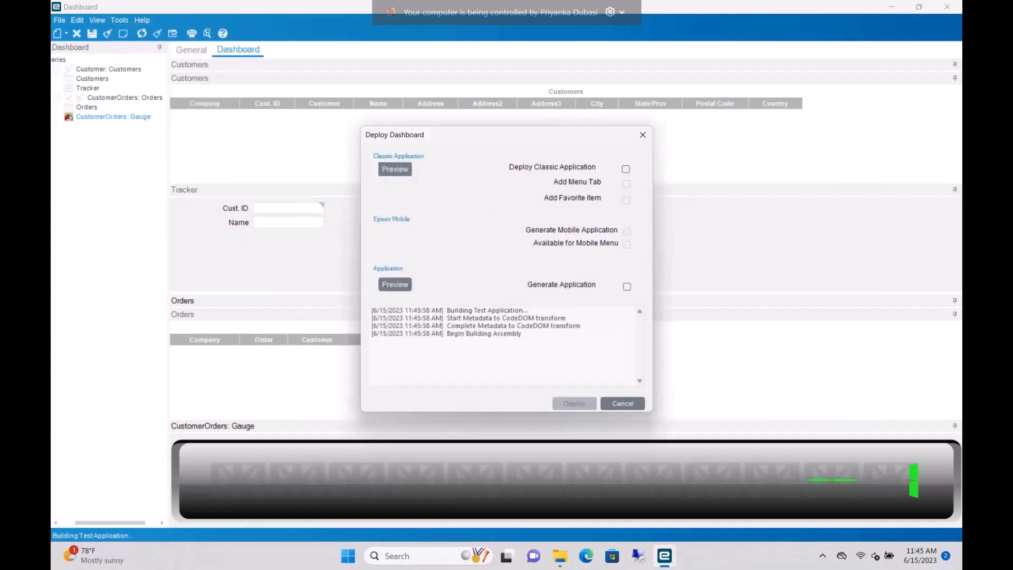
click(153, 212)
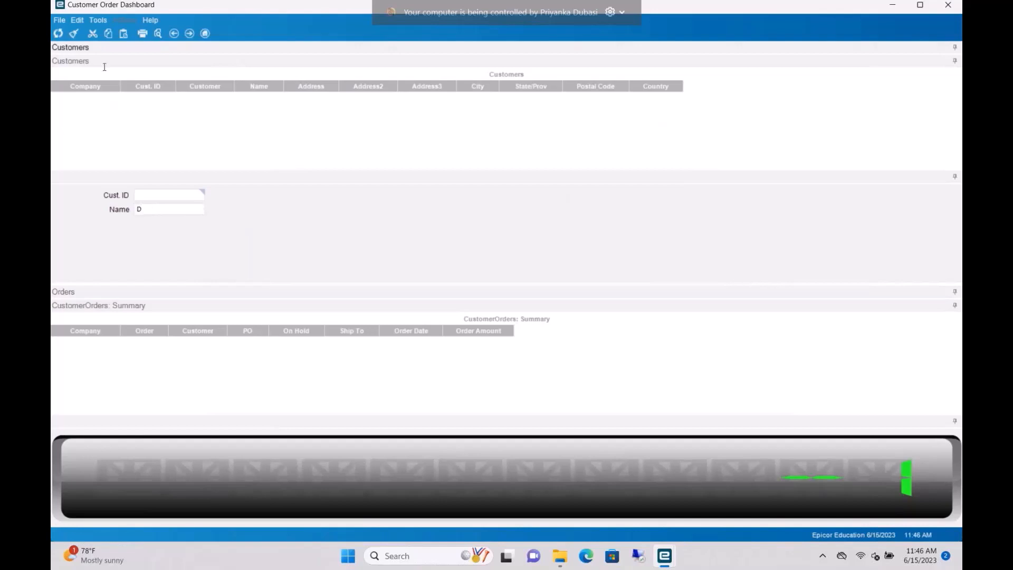
click(58, 34)
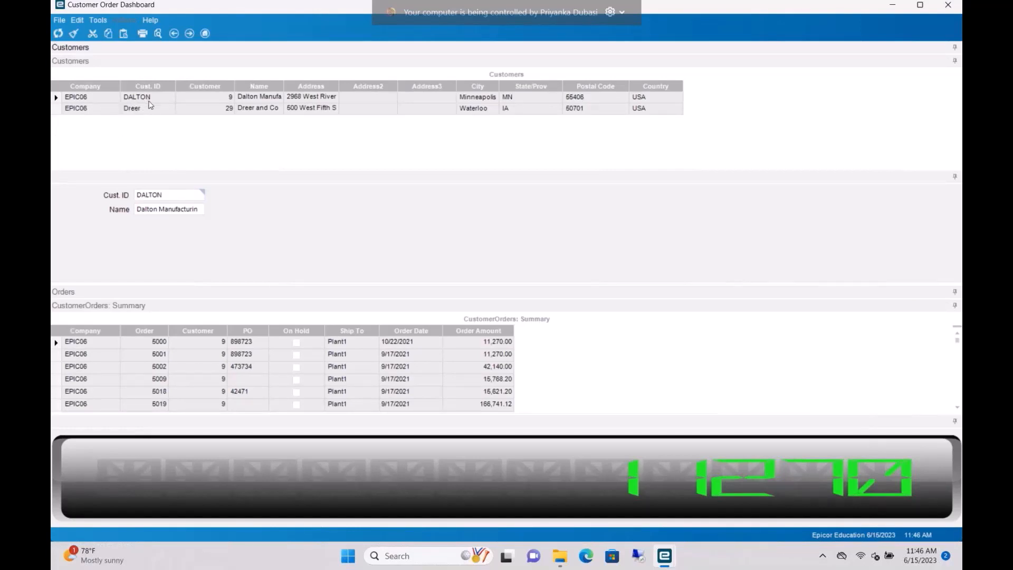
- Select orders 5000 and 5002 in the orders grid to check the gauge, and close the classic preview
click(58, 345)
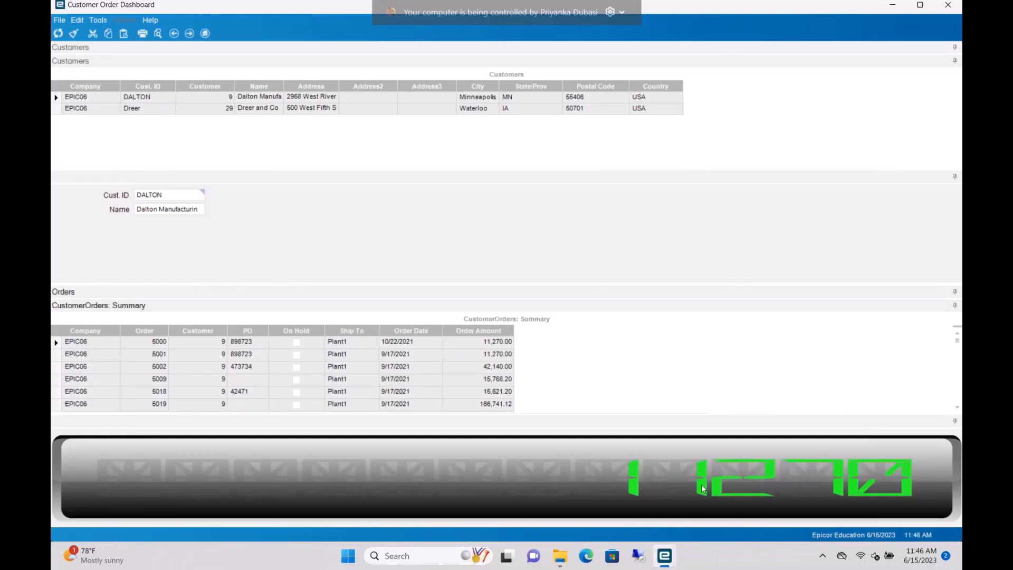
click(59, 368)
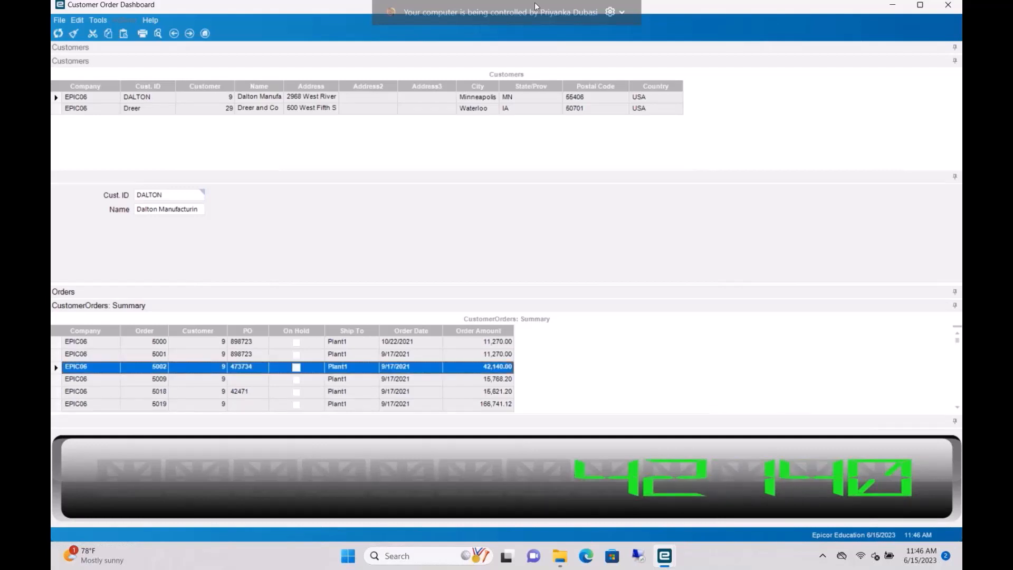
click(956, 9)
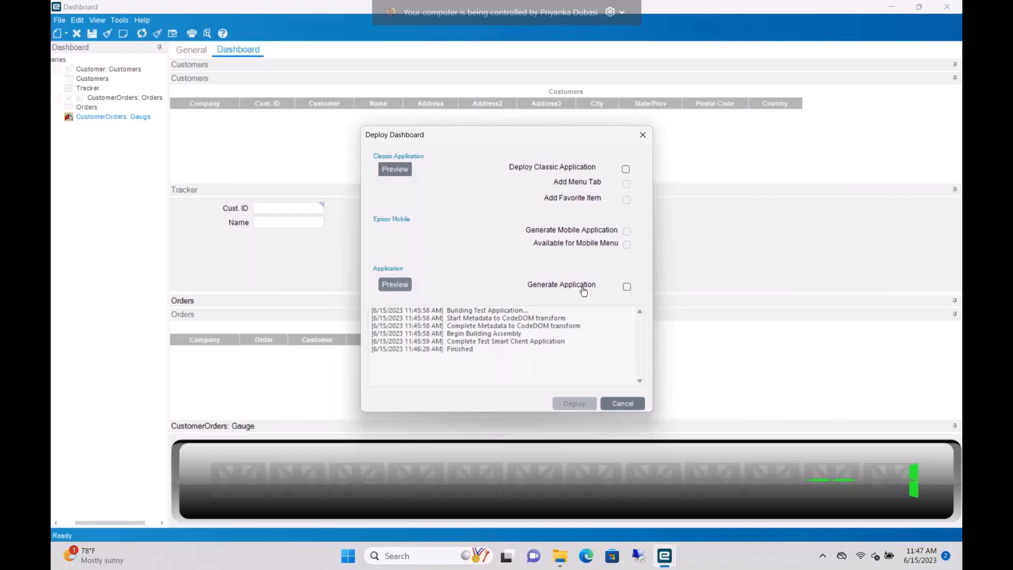
- Preview the dashboard as a Kinetic application, maximize it and open the tracker search for the Customers grid
click(406, 287)
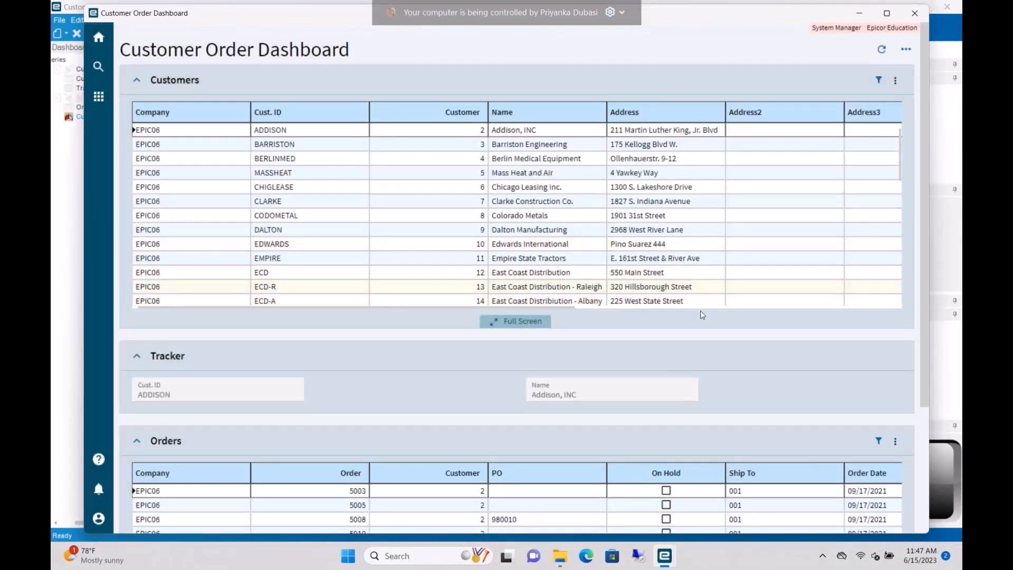
click(888, 18)
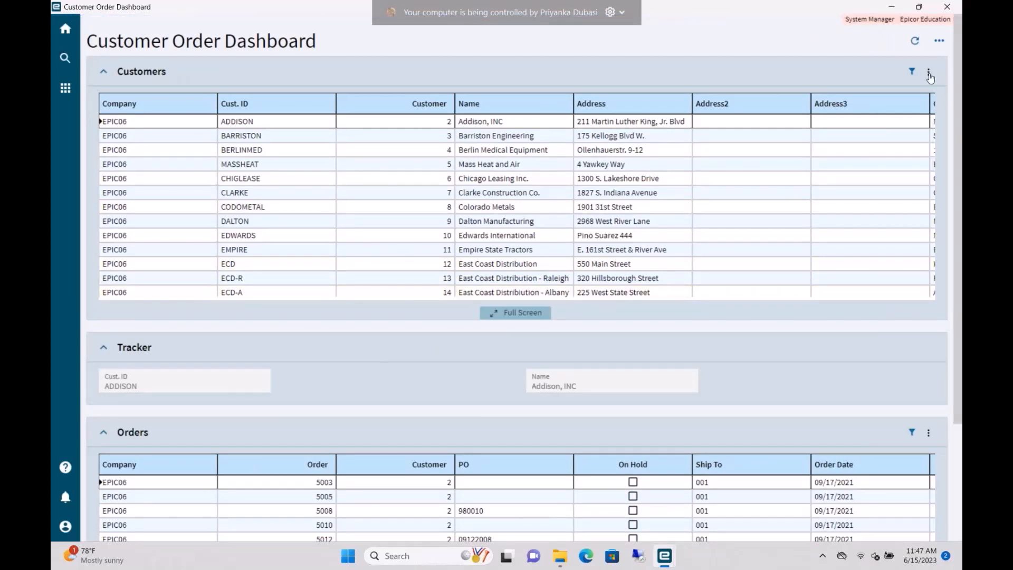
click(929, 75)
click(929, 75)
click(929, 74)
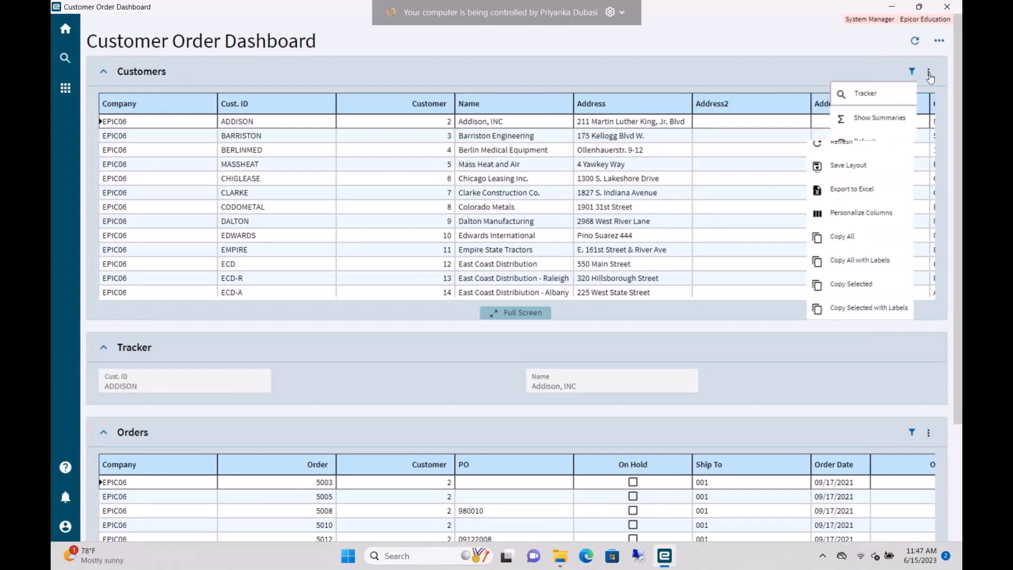
click(857, 95)
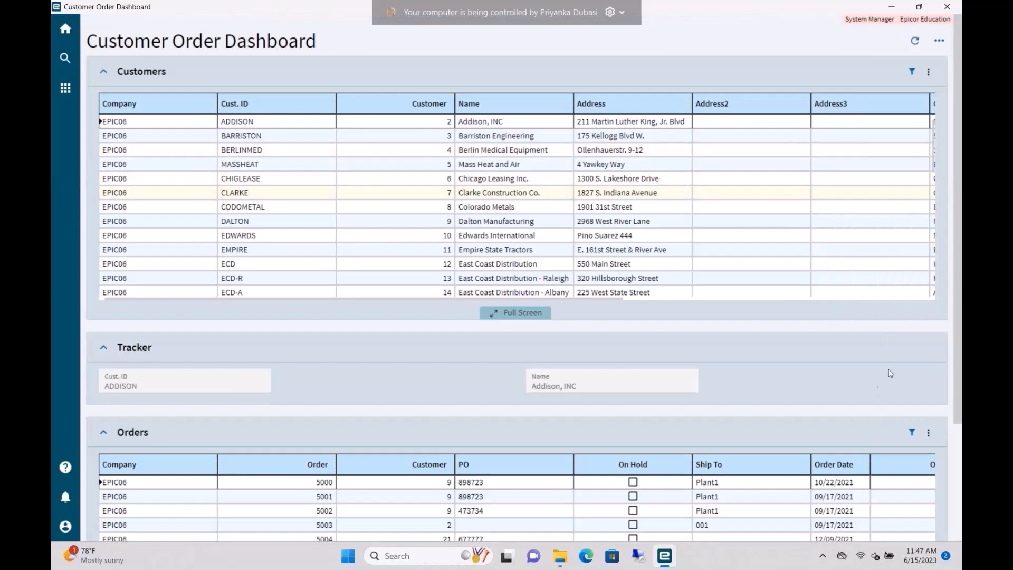
- Search the Customers grid's tracker for names starting with "Ba" and close the tracker pane
click(929, 76)
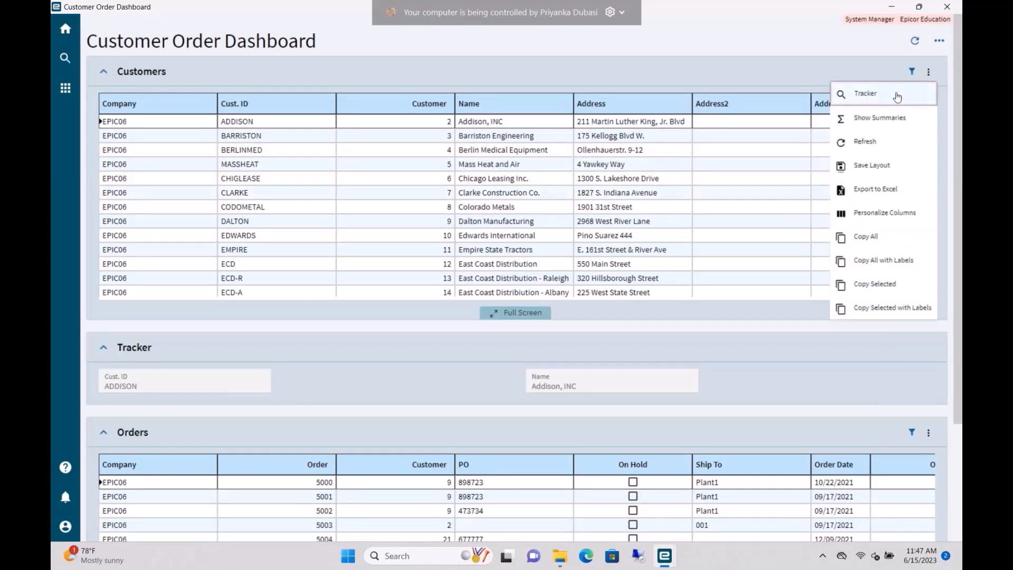
click(860, 95)
click(716, 121)
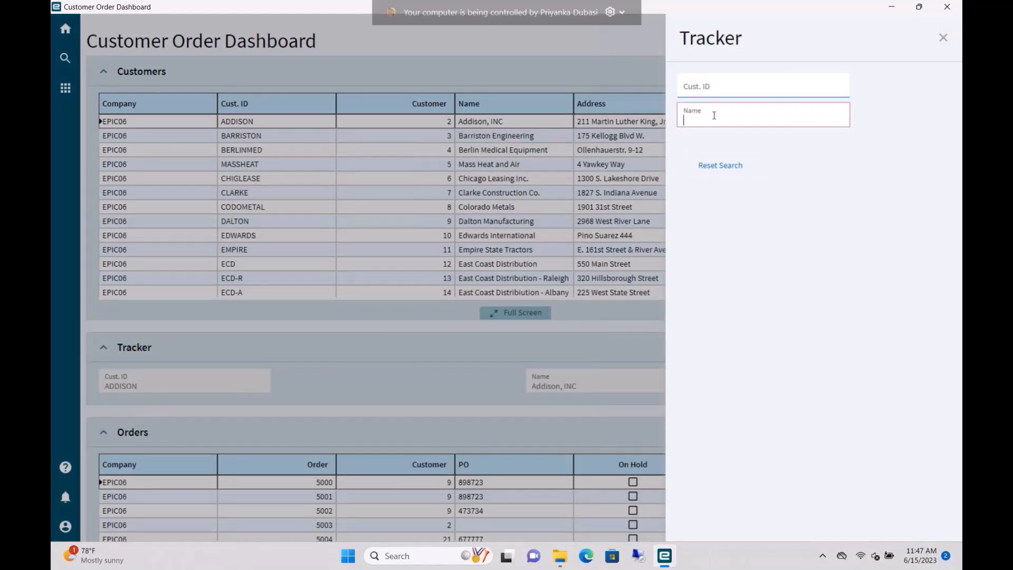
text(Ba)
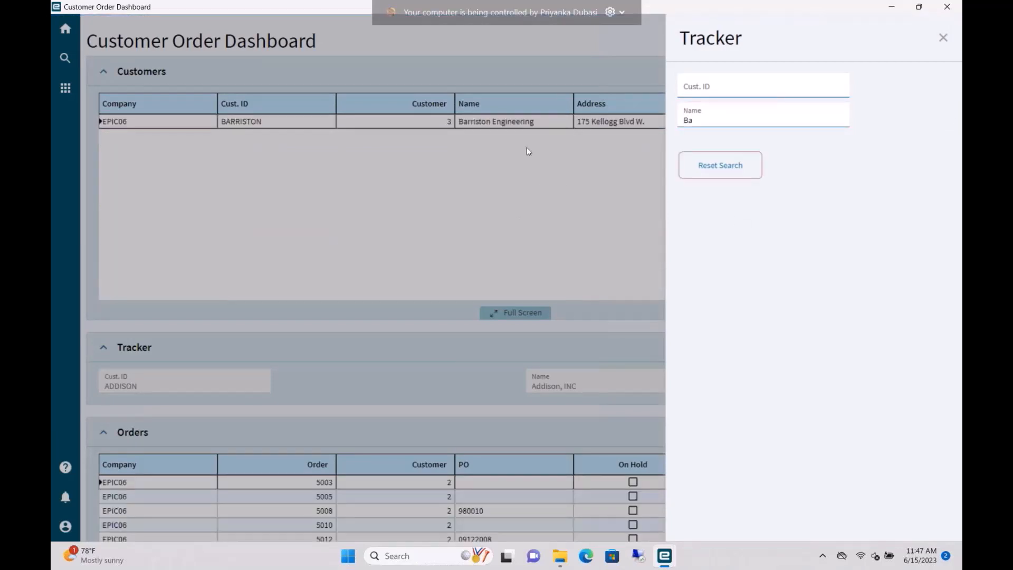
click(944, 38)
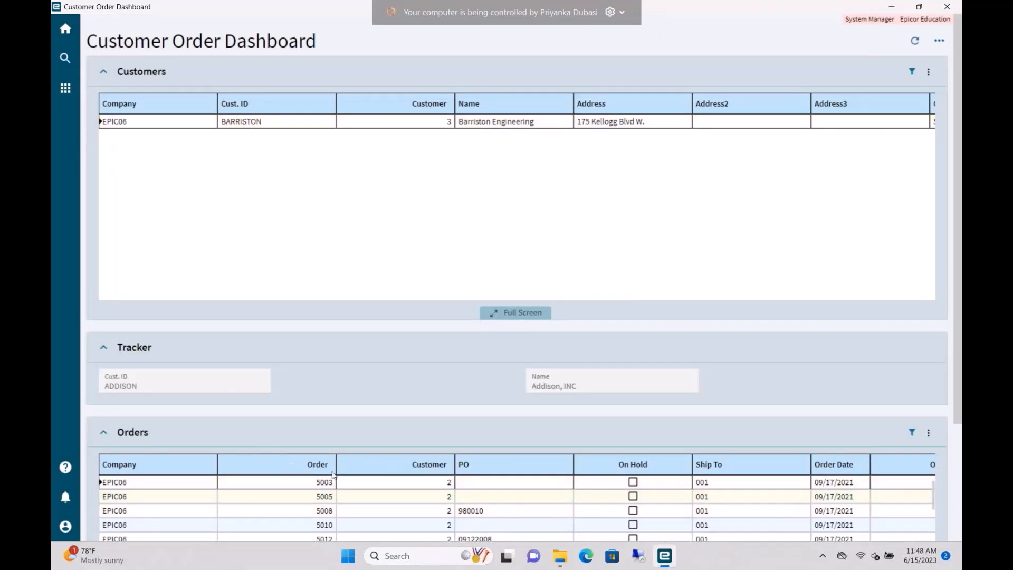
- Review the Orders grid, close the application preview and examine the generated json files entry in the deployment log
scroll(523, 316, down, 3)
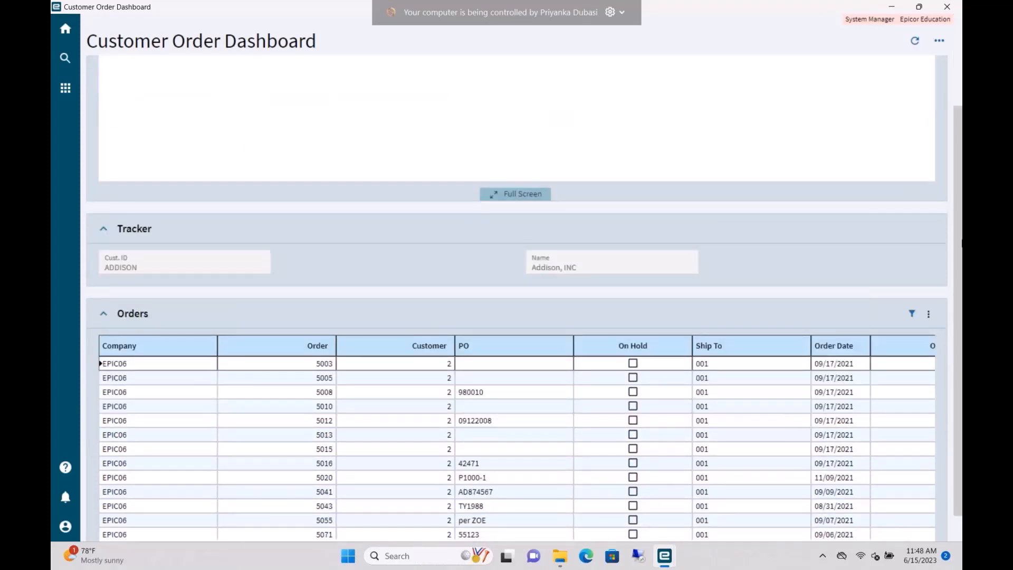
scroll(407, 300, up, 3)
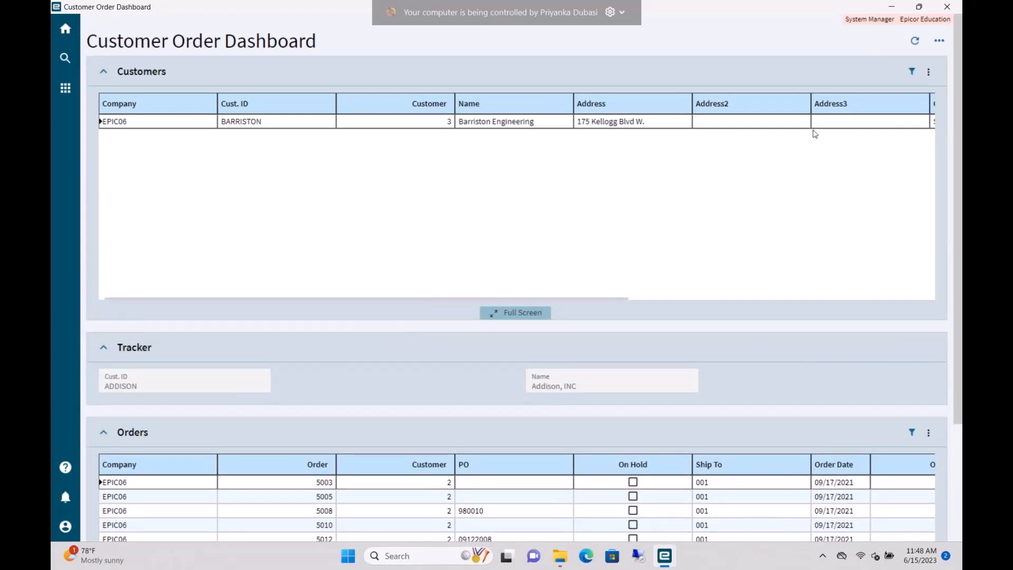
click(953, 13)
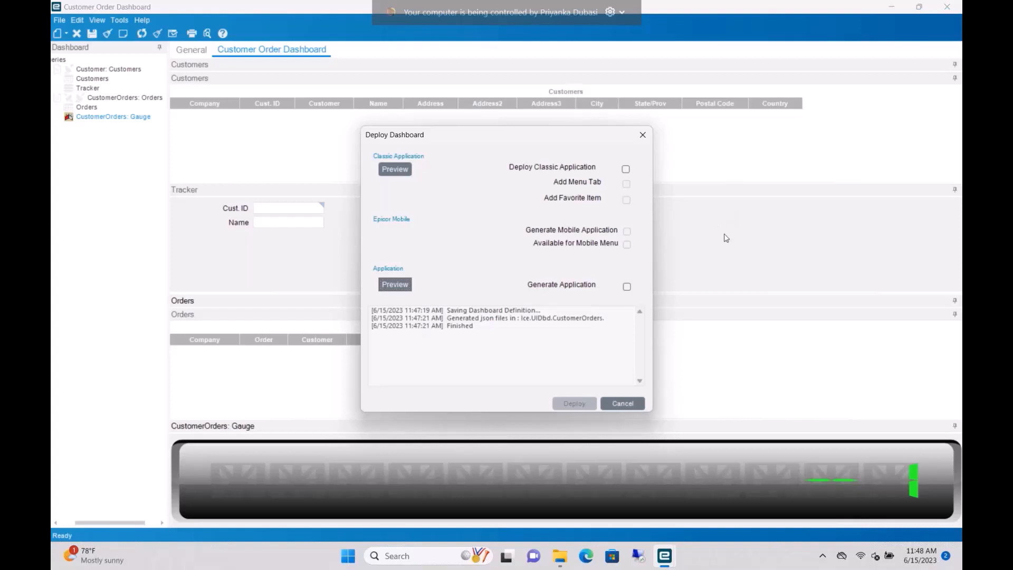
double_click(523, 318)
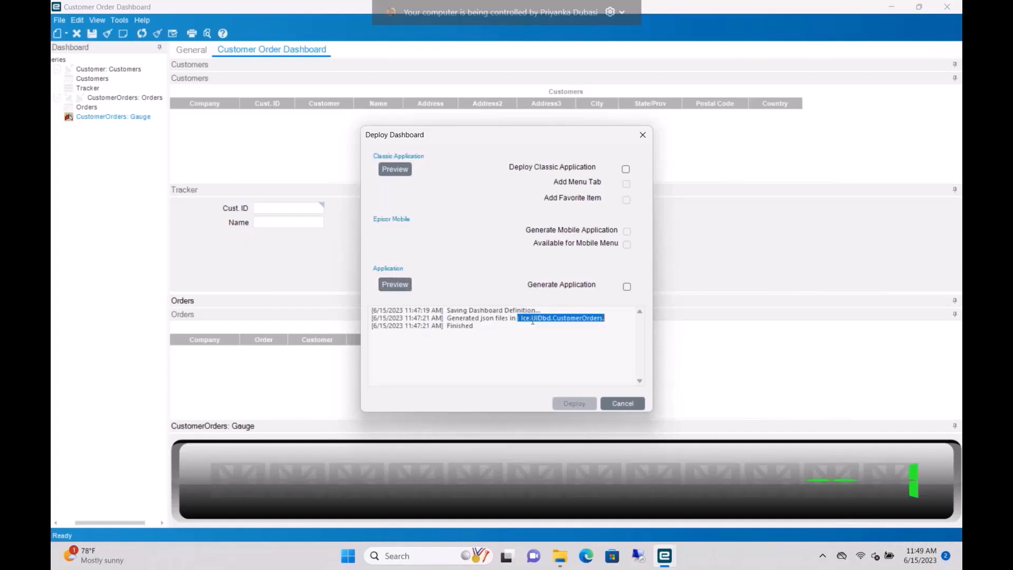
click(525, 320)
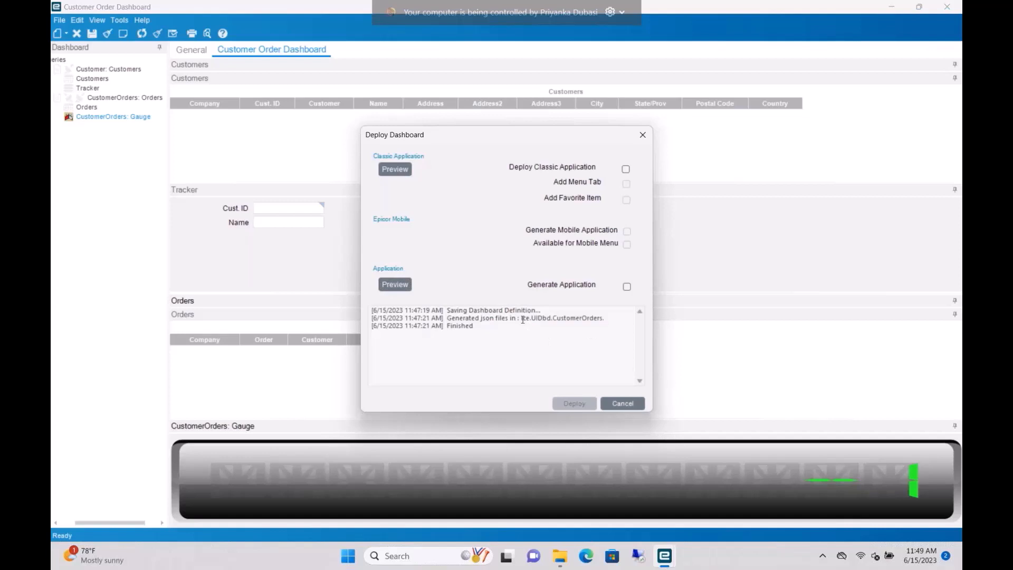
- Copy the application ID Ice.UIDbd.CustomerOrders from the generated json files entry in the deployment log
double_click(561, 317)
drag(522, 318, 603, 317)
right_click(588, 317)
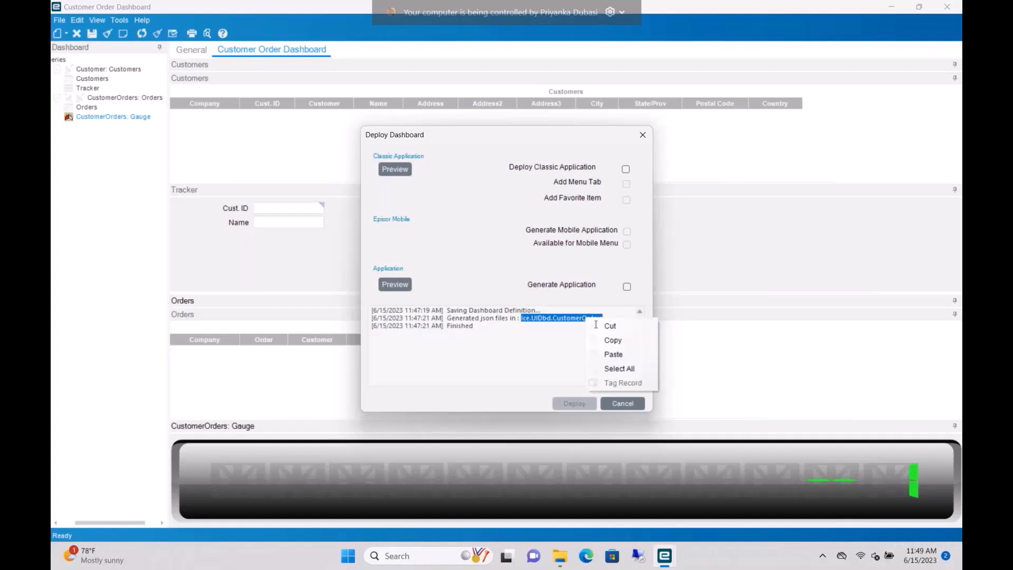
click(615, 339)
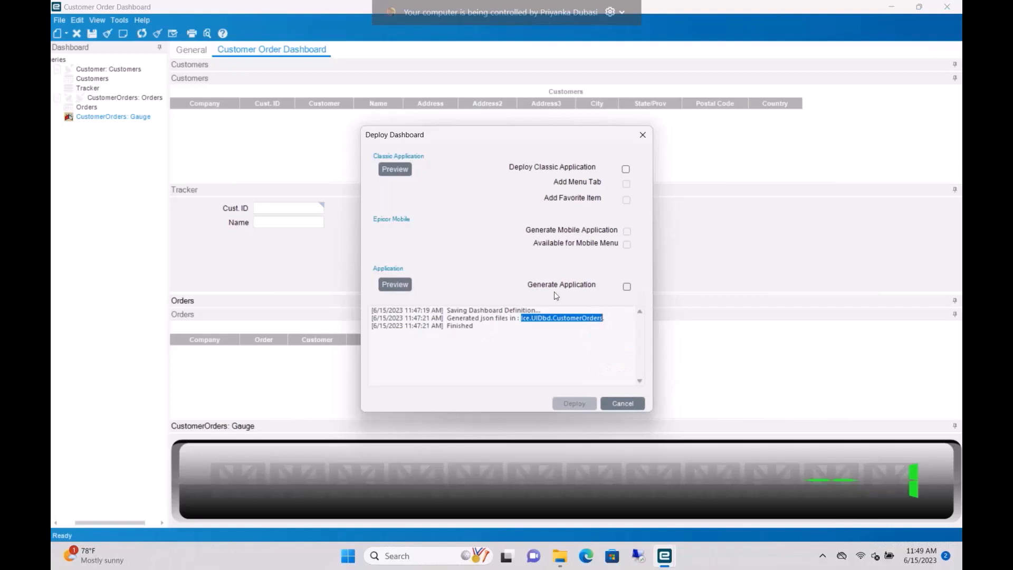
- Deploy the dashboard as a generated application, overwriting the existing Kinetic dashboard, and close the dashboard designer
click(627, 287)
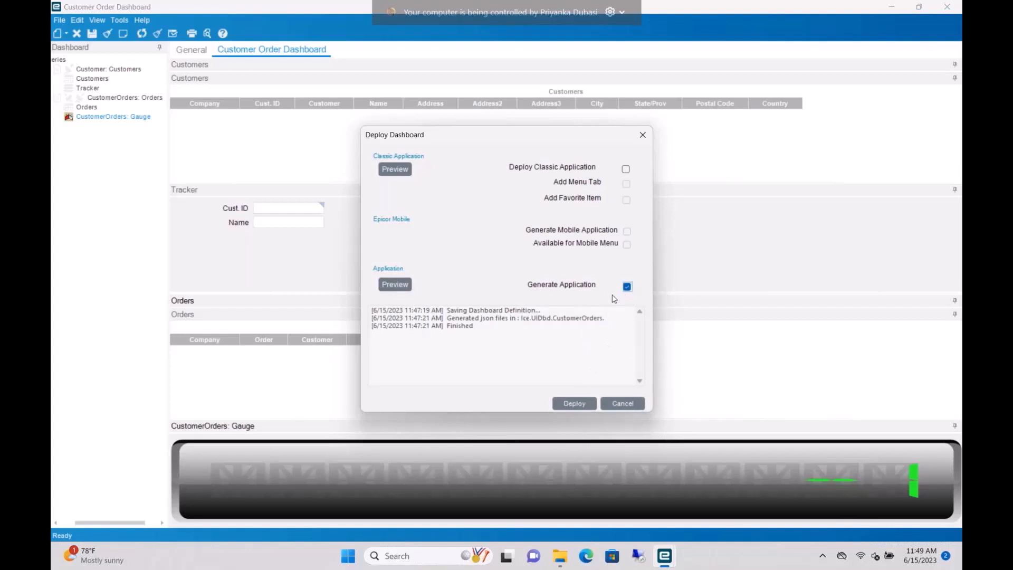
click(574, 403)
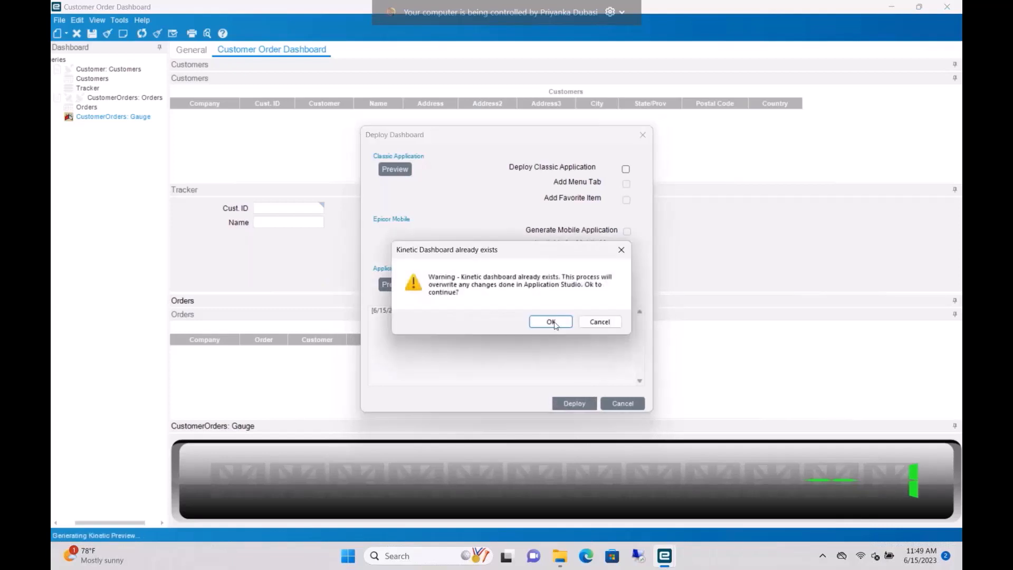
click(552, 320)
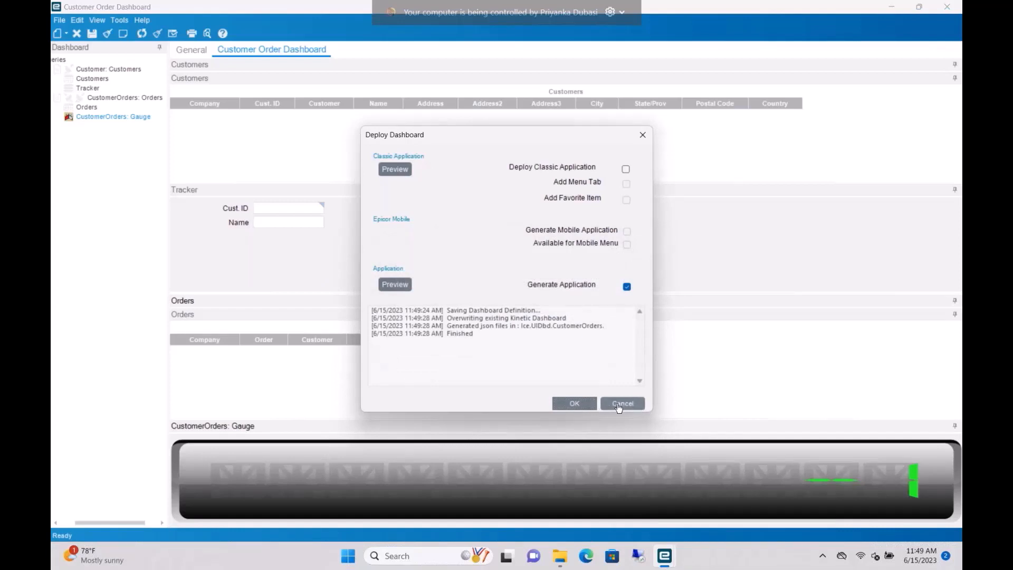
click(580, 407)
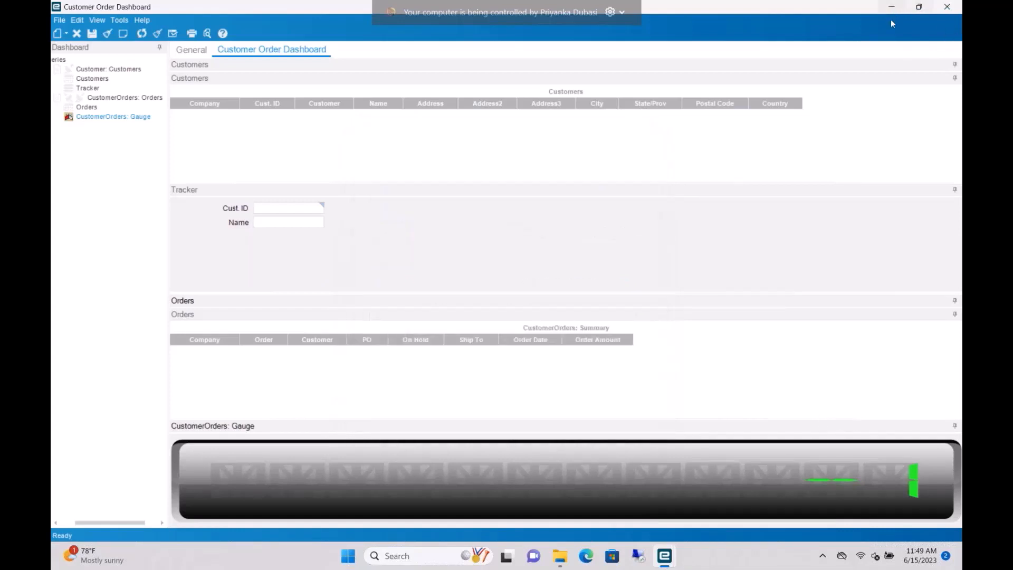
click(948, 9)
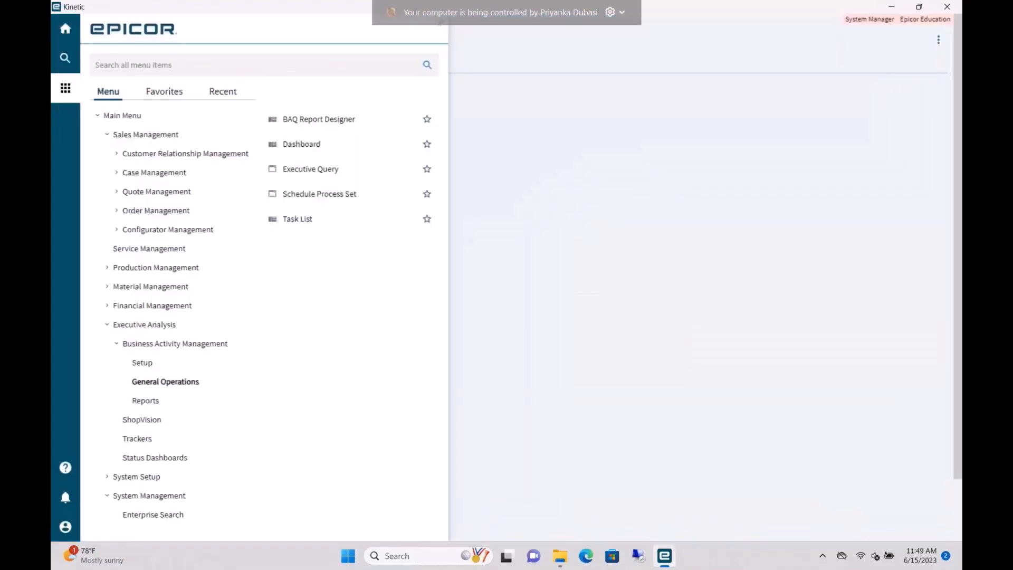
- Open Menu Maintenance from the System Maintenance programs under System Setup
scroll(224, 348, down, 5)
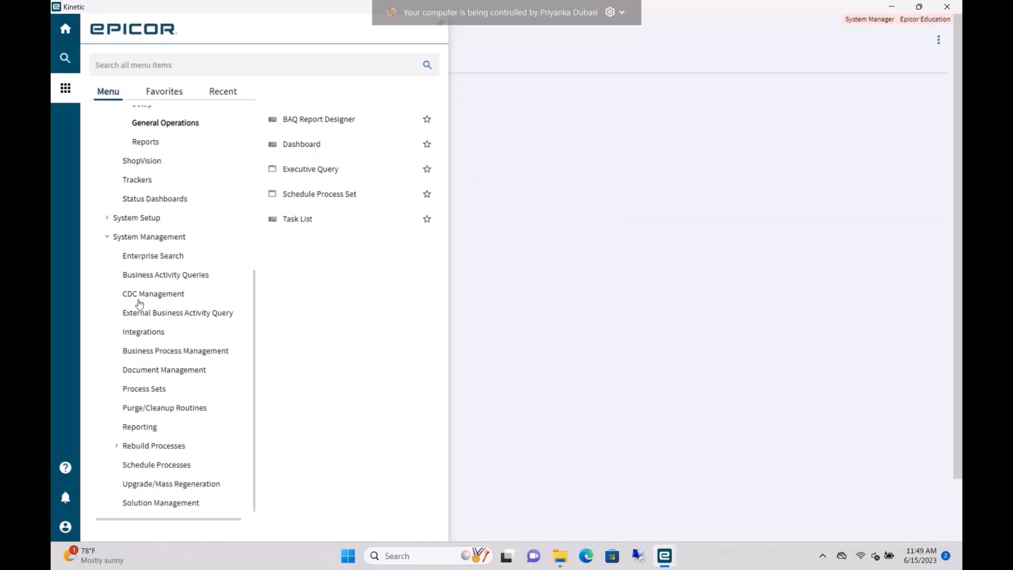
click(141, 220)
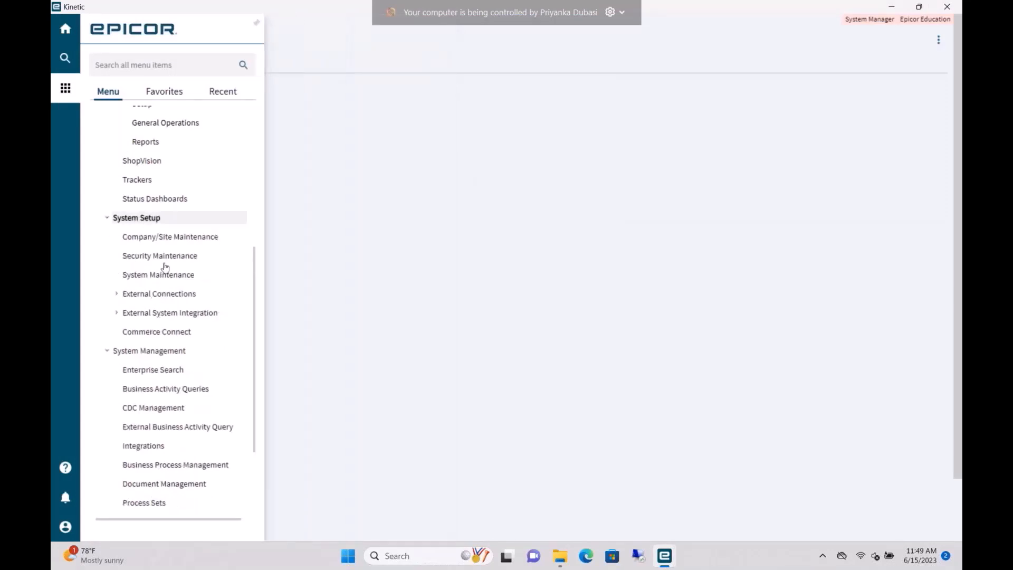
click(238, 279)
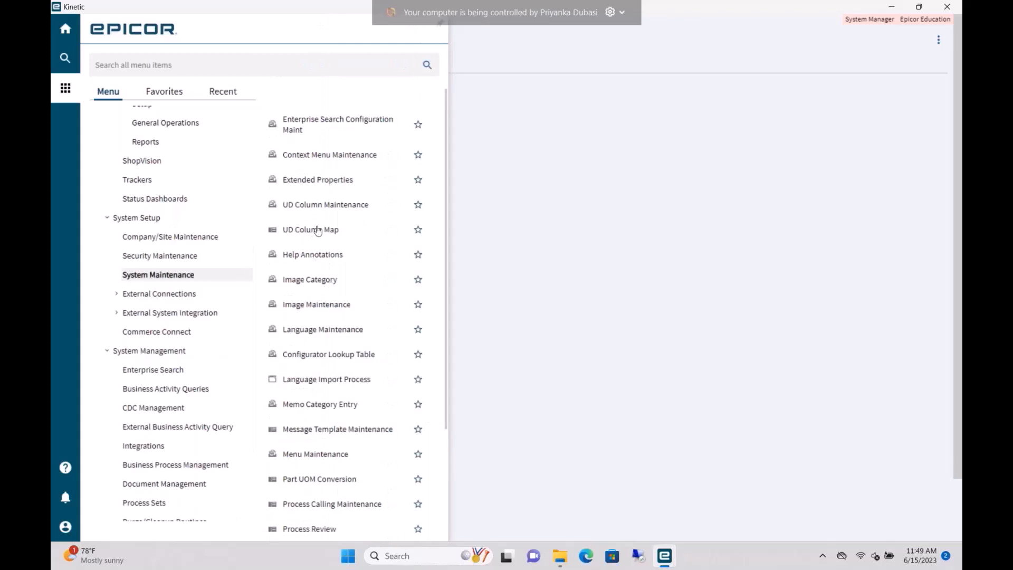
click(327, 453)
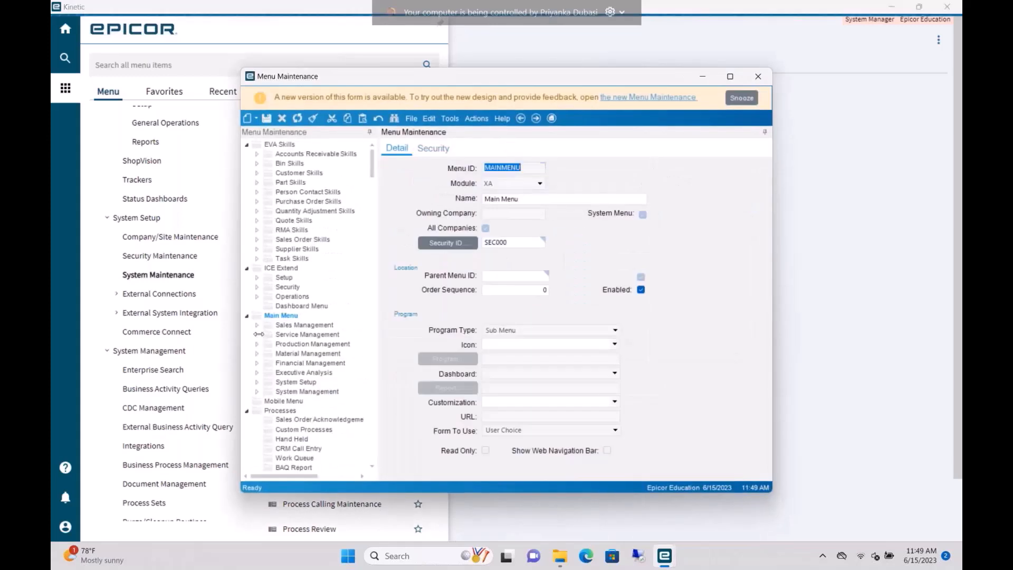
- Add a new menu entry to the Status Dashboards folder under Executive Analysis
click(258, 374)
scroll(276, 322, down, 3)
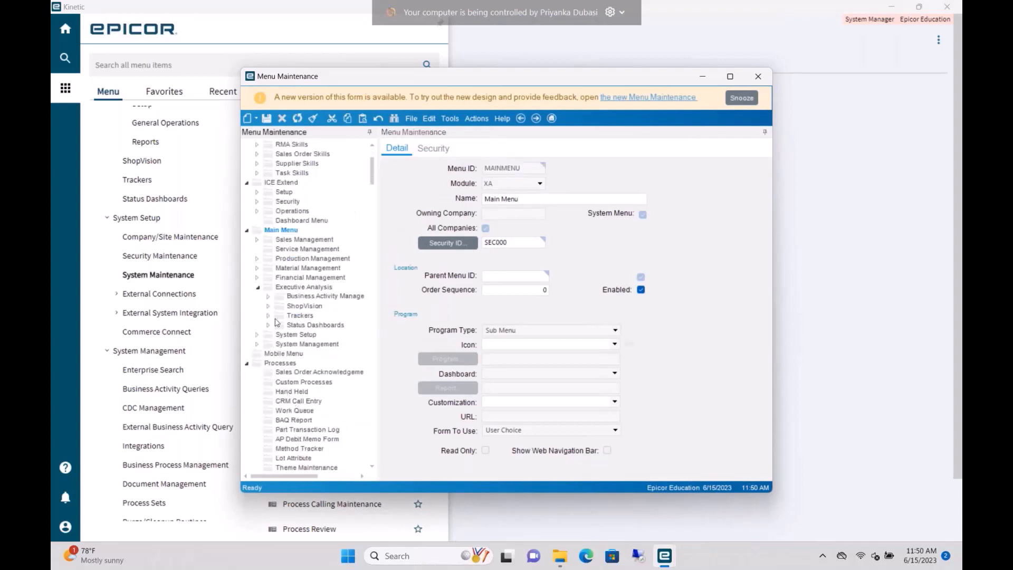
click(268, 326)
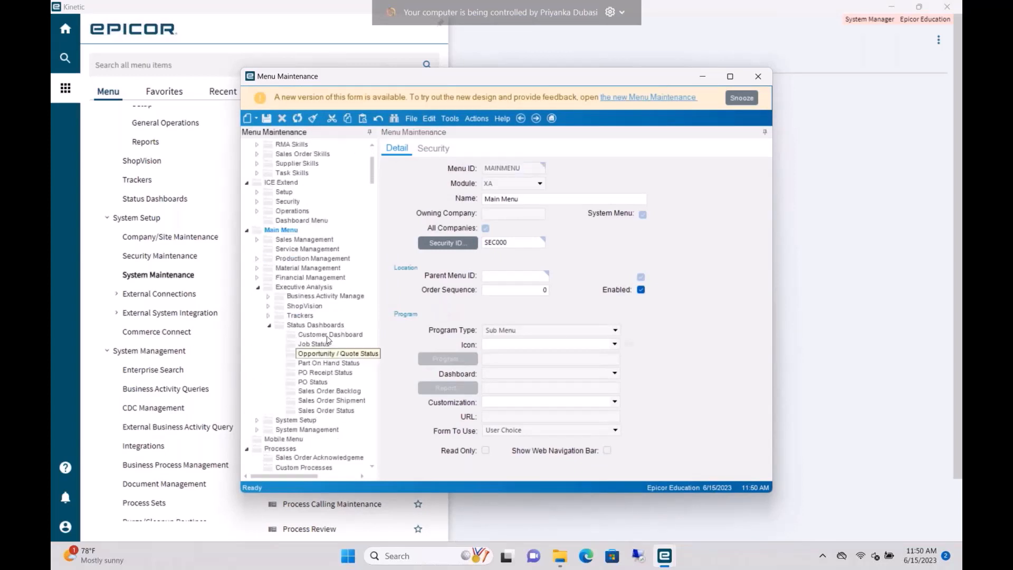
click(259, 120)
click(270, 136)
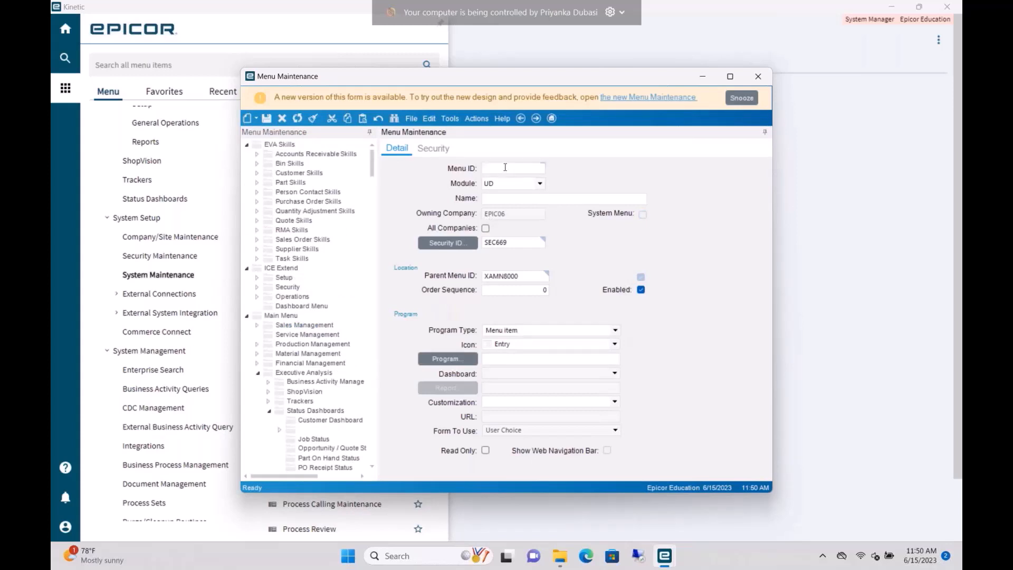
- Give the new entry the menu ID CUSTORD and the name "Customer Orders in Kinetic", and enable it for all companies
text(CUSTORDq)
key(BackSpace)
key(Tab)
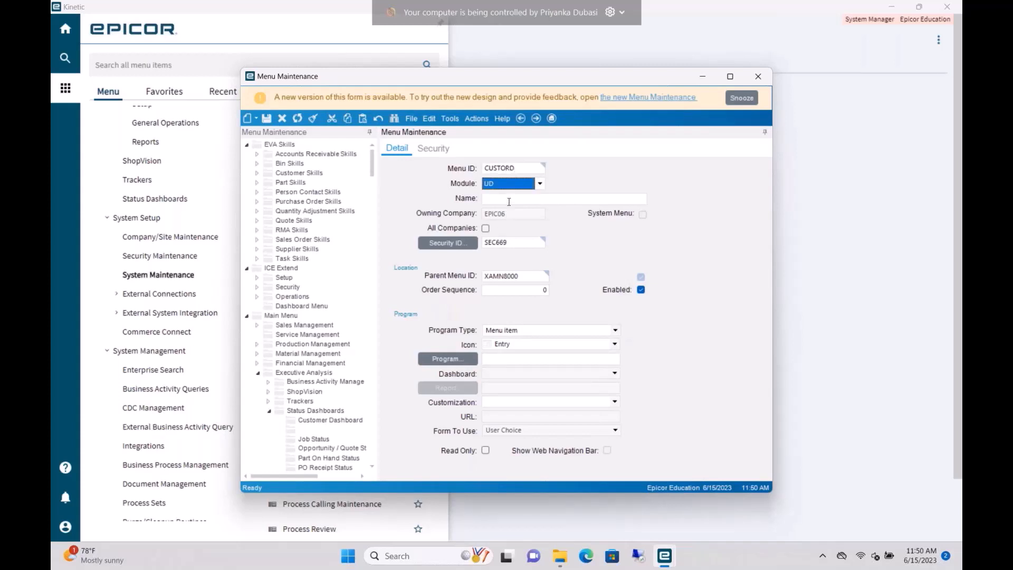
click(508, 201)
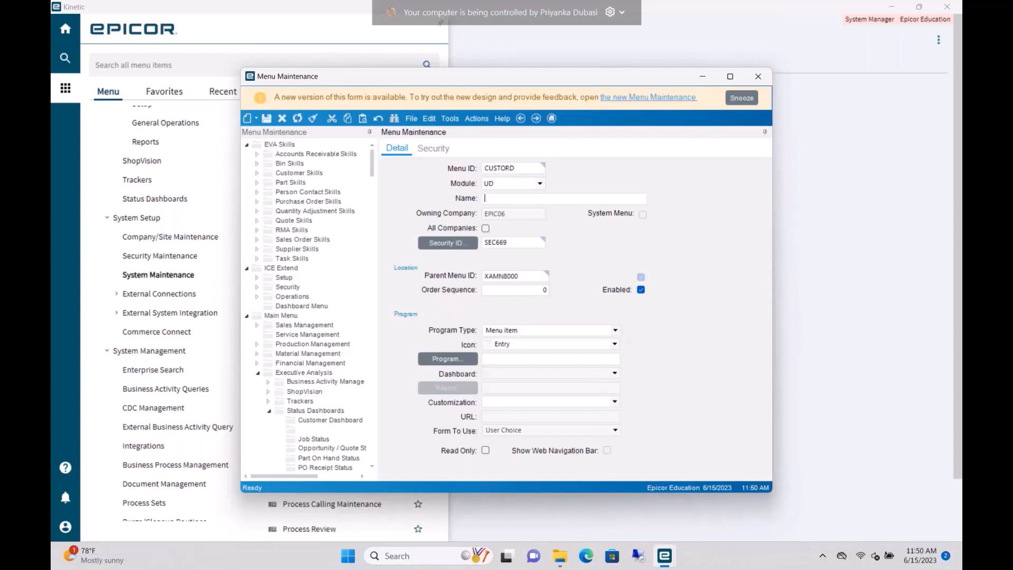
text(Customer Orders in Kinetic)
click(485, 230)
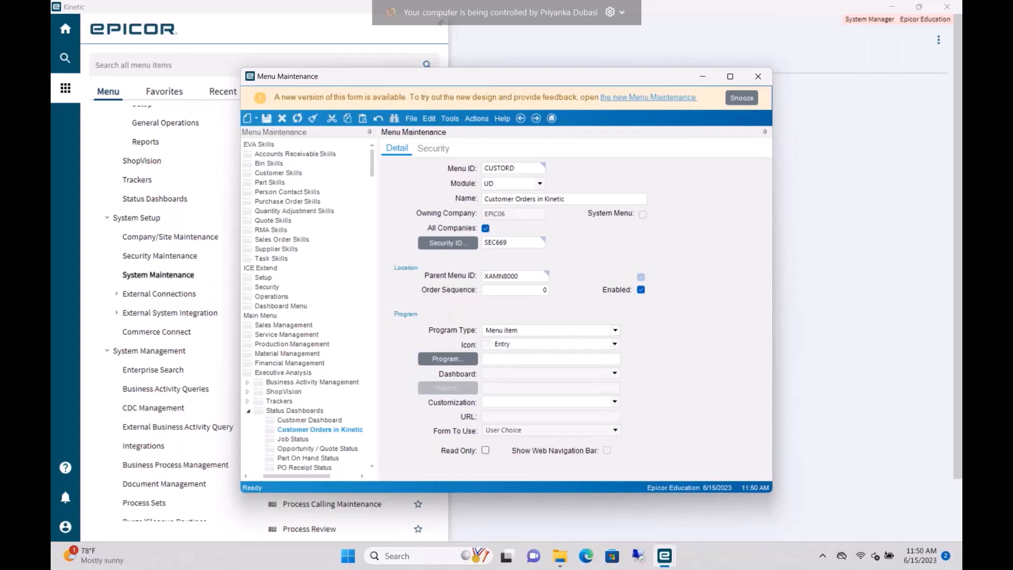
- Set the entry's program type to Kinetic App and its program to Ice.UIDbd.CustomerOrders
click(615, 330)
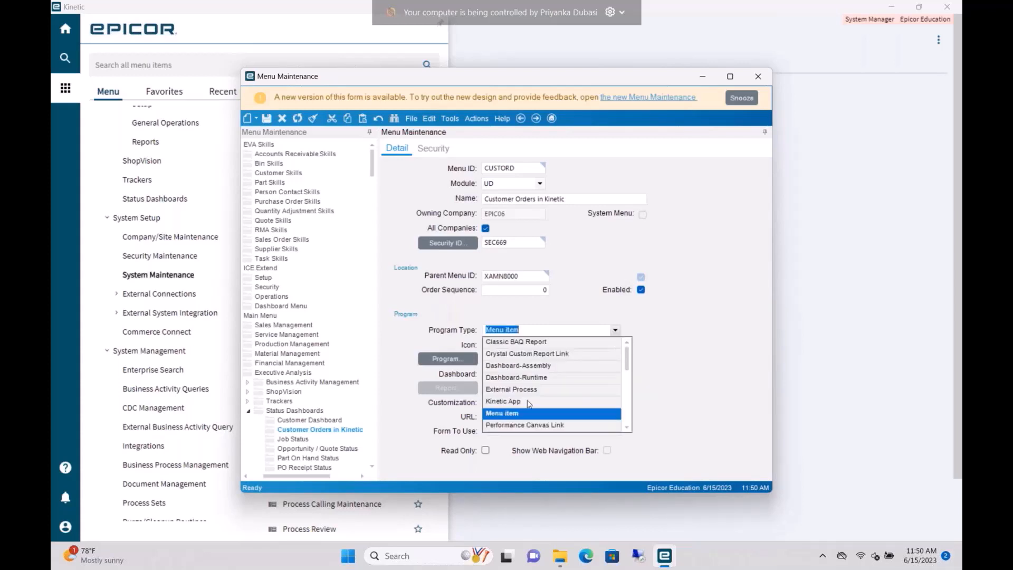
click(510, 403)
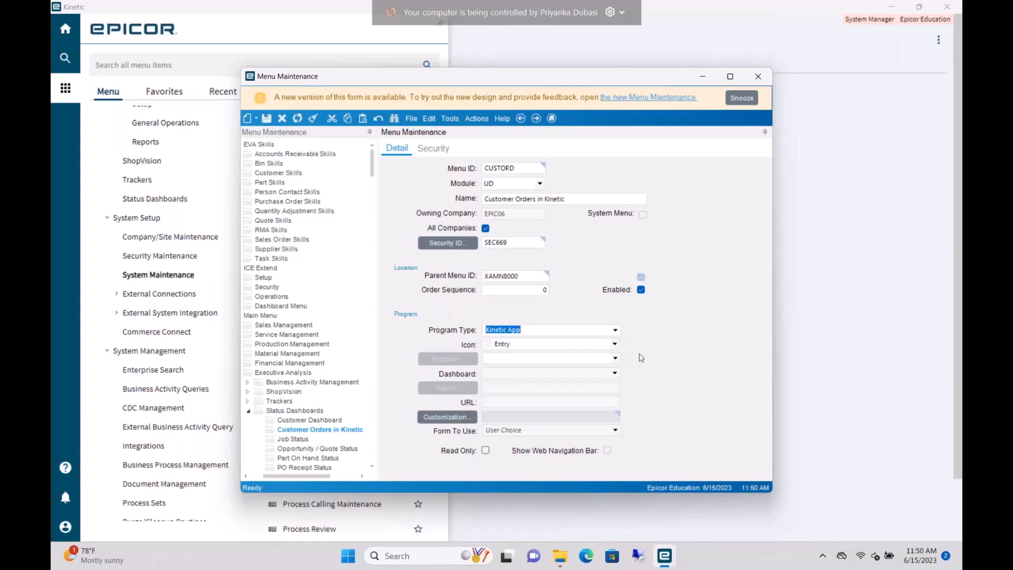
click(615, 358)
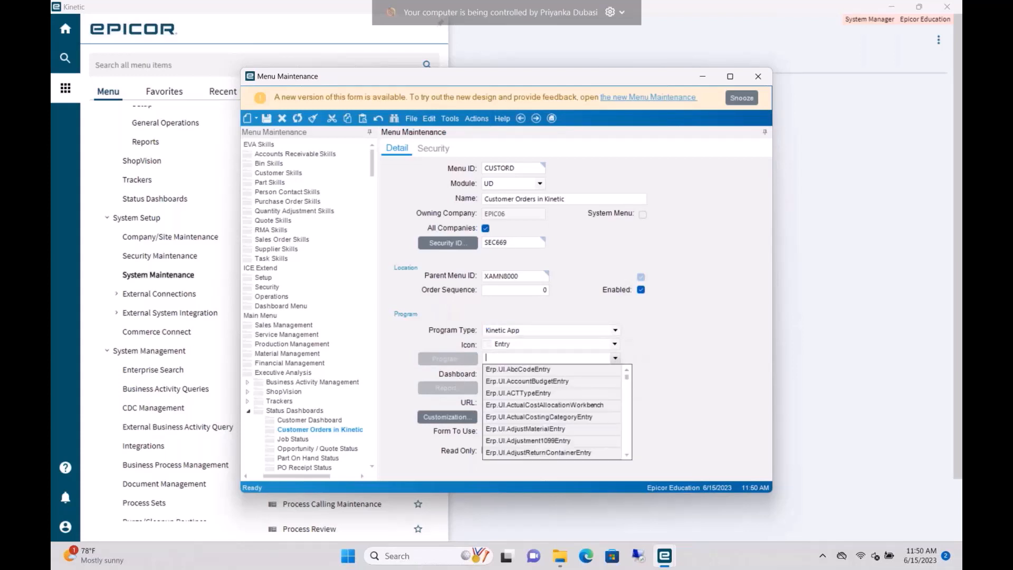
drag(626, 380, 631, 456)
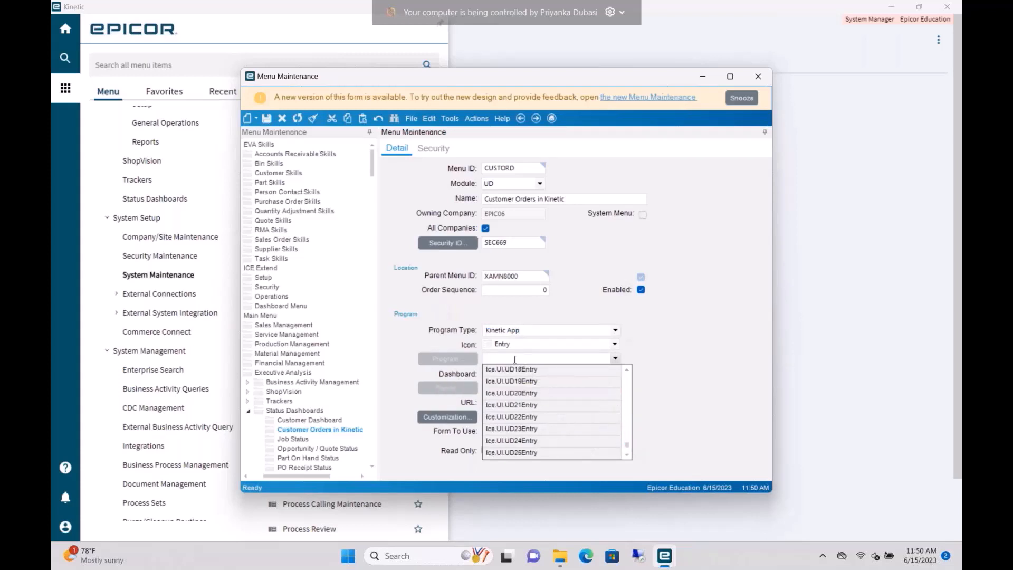
text(Ice.UIDbd.CustomerOrders)
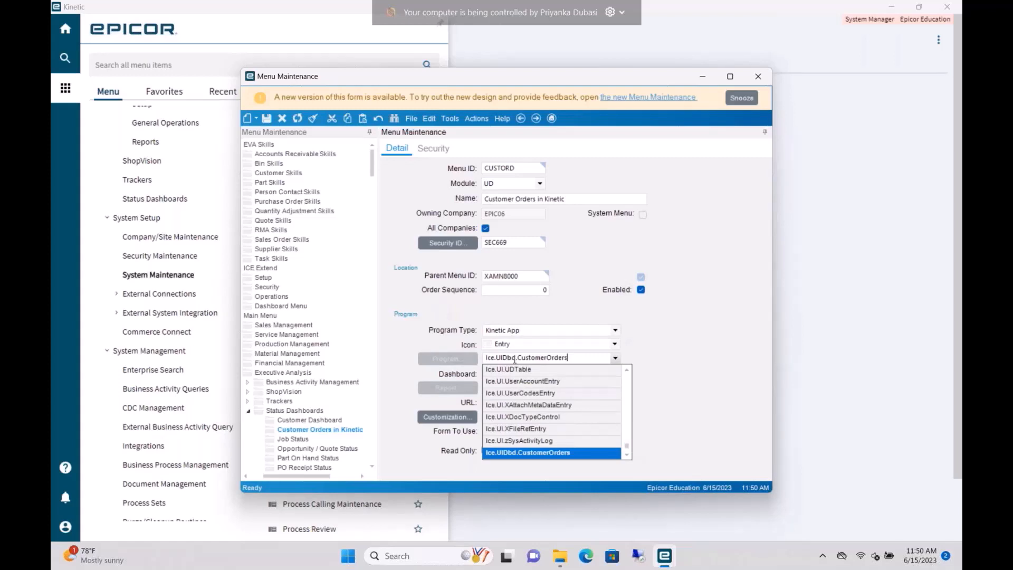
click(570, 454)
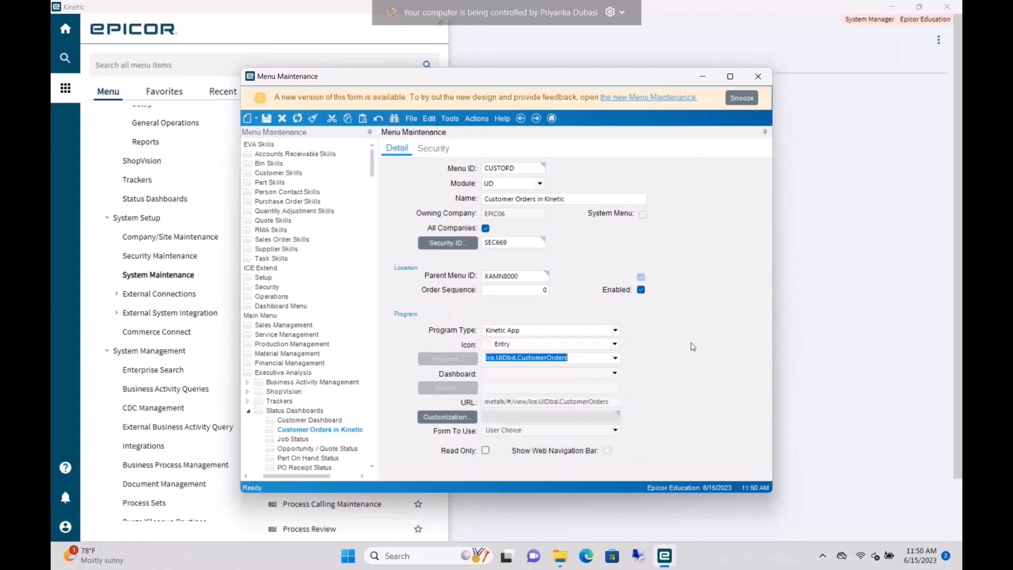
- Set the entry's order sequence to 1, save it and close Menu Maintenance
click(267, 119)
click(508, 323)
double_click(552, 292)
click(553, 293)
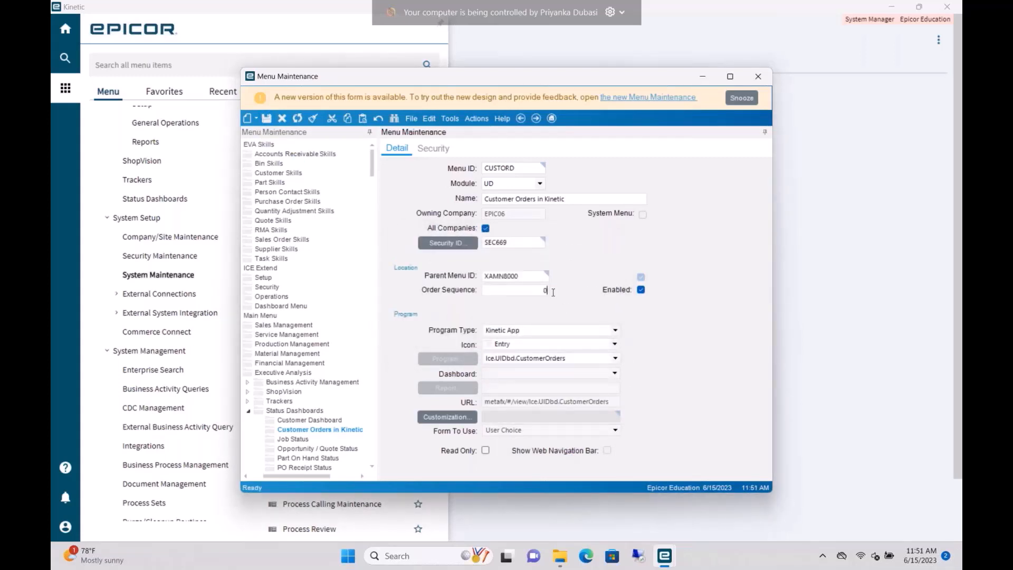
key(BackSpace)
text(1)
click(267, 118)
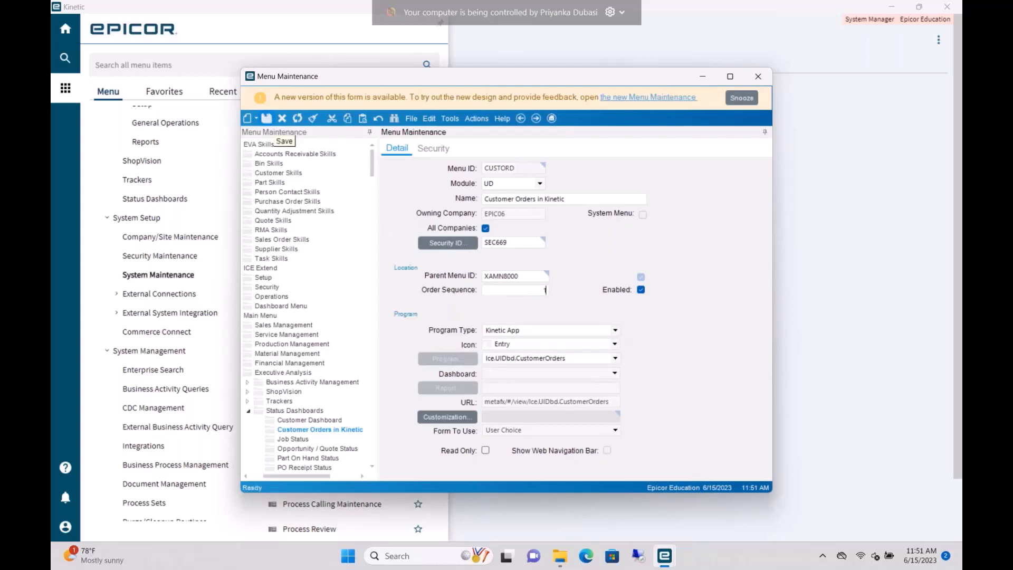
click(766, 79)
- Close the Business Activity Query window and exit the Kinetic client
mouse_move(664, 556)
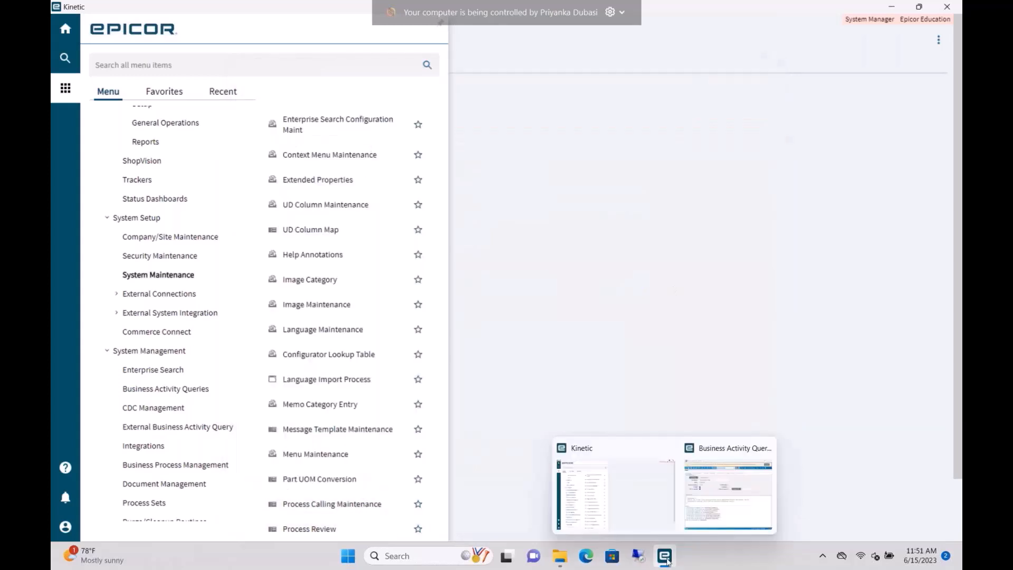
click(730, 453)
click(931, 30)
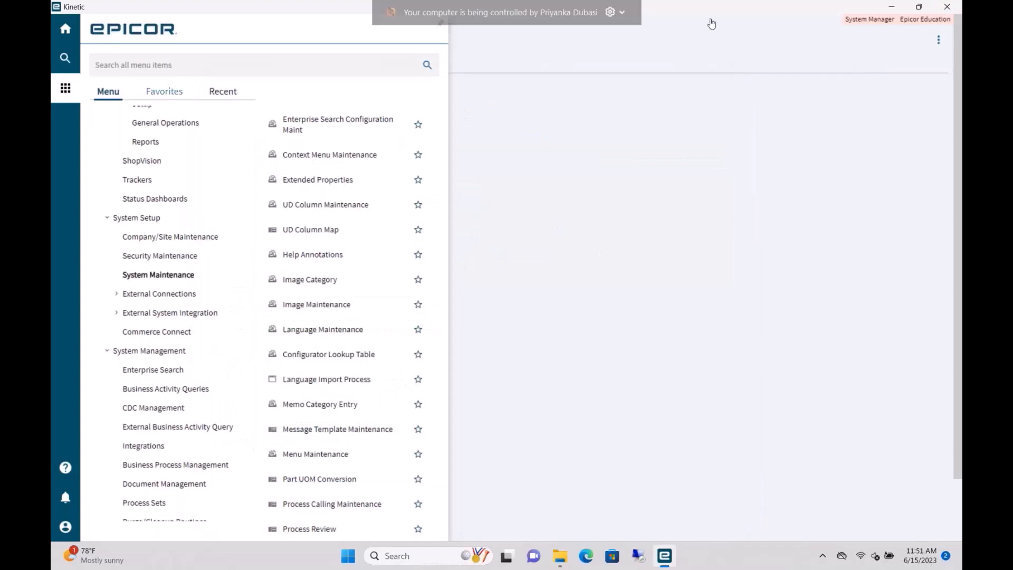
click(947, 7)
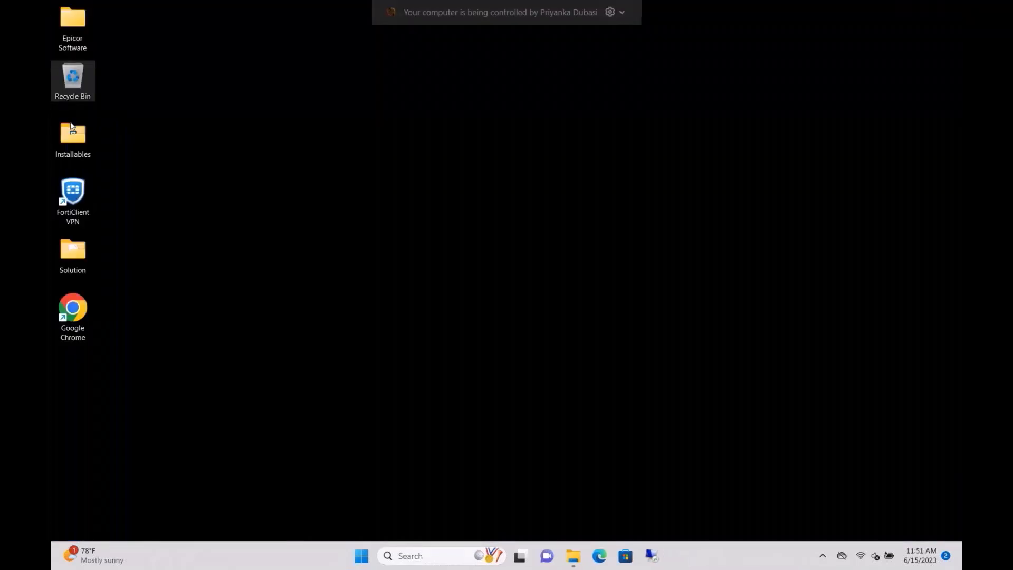
- Launch the Kinetic20231 Environment client from the dev-20231 folder inside Epicor Software's Kinetic 2023.1 Client folder
double_click(72, 24)
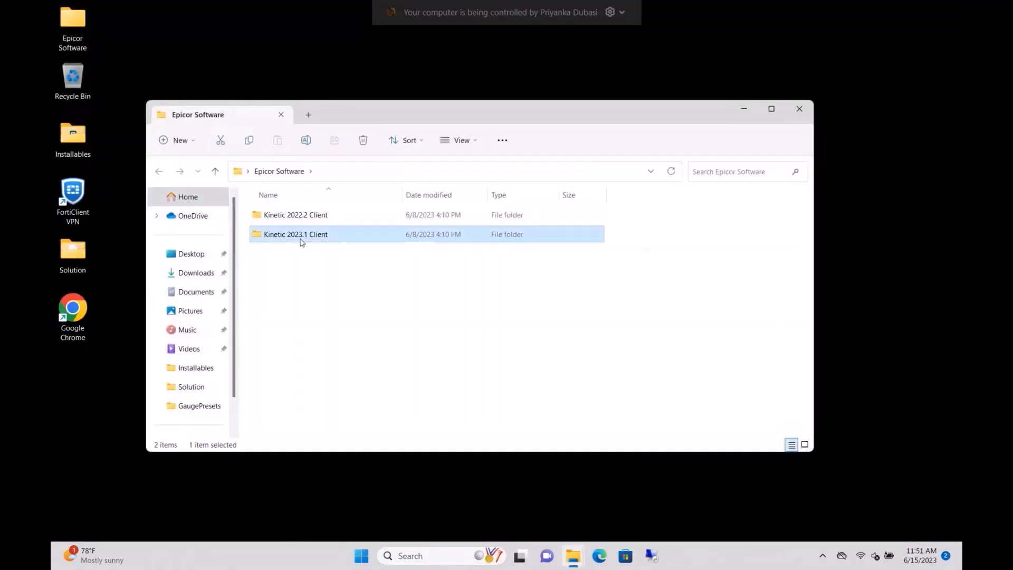
double_click(299, 238)
click(293, 218)
key(Return)
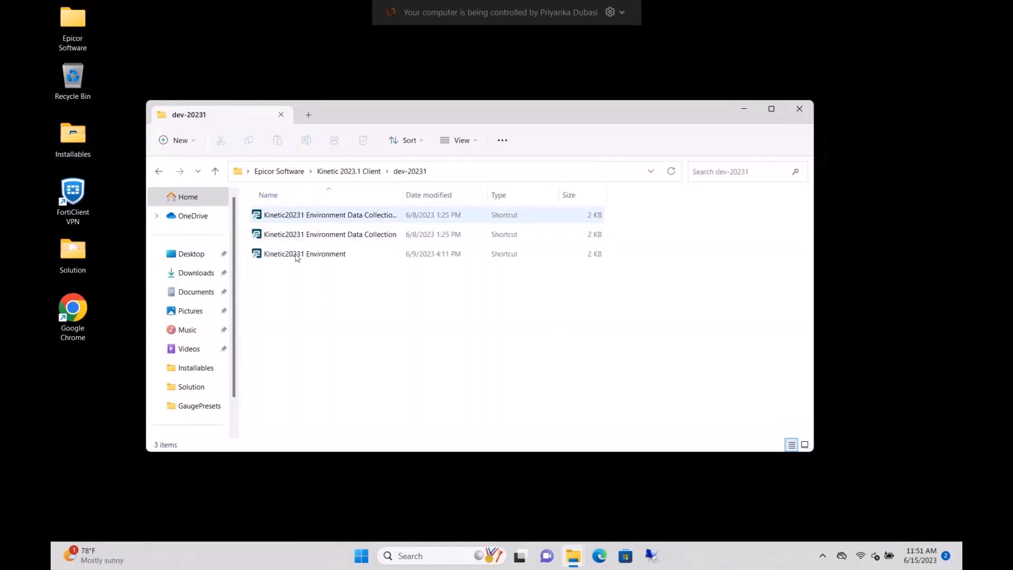
click(302, 256)
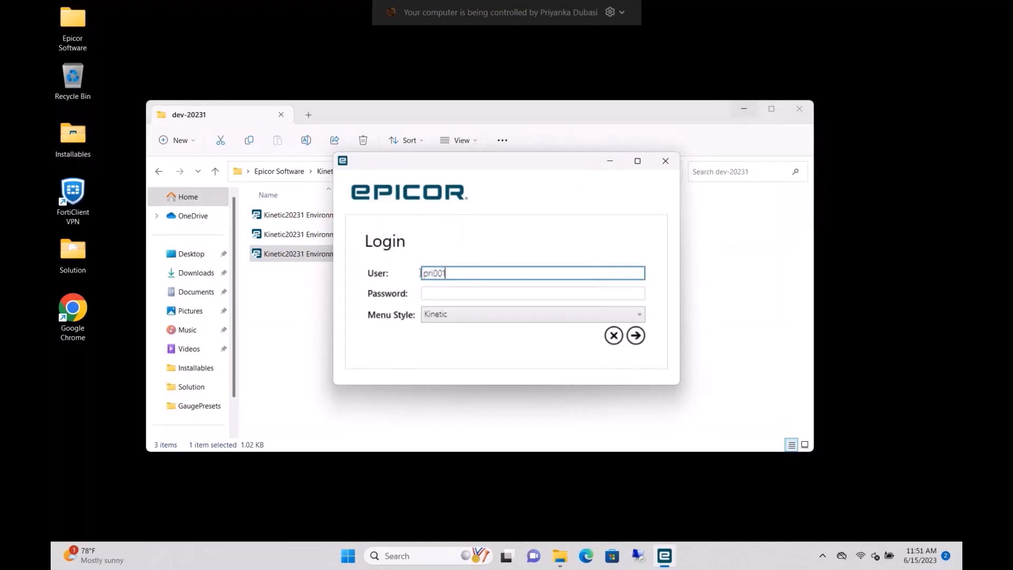
- Log in to Kinetic as manager with the account password
text(manager)
click(438, 293)
text(********)
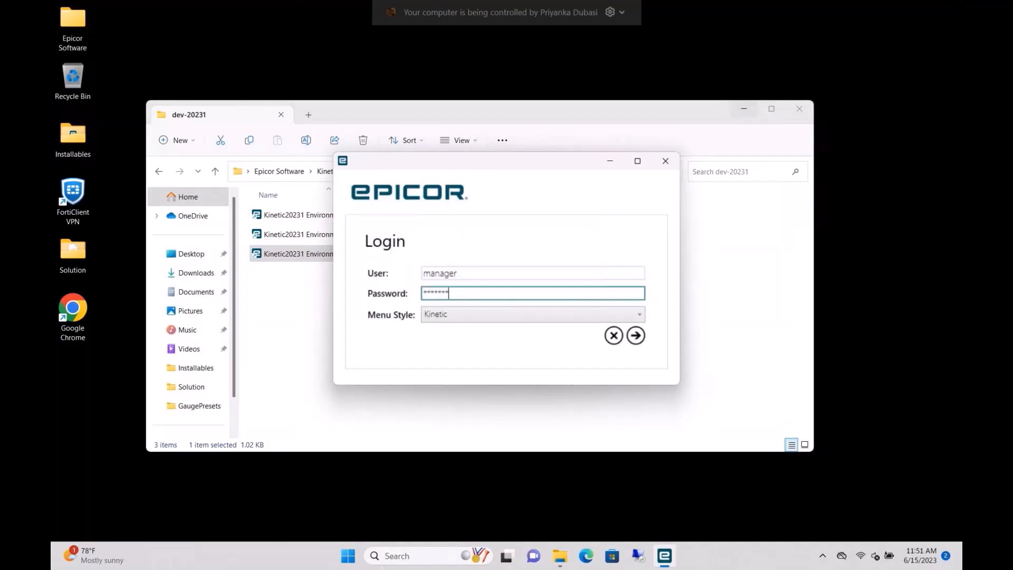
key(Return)
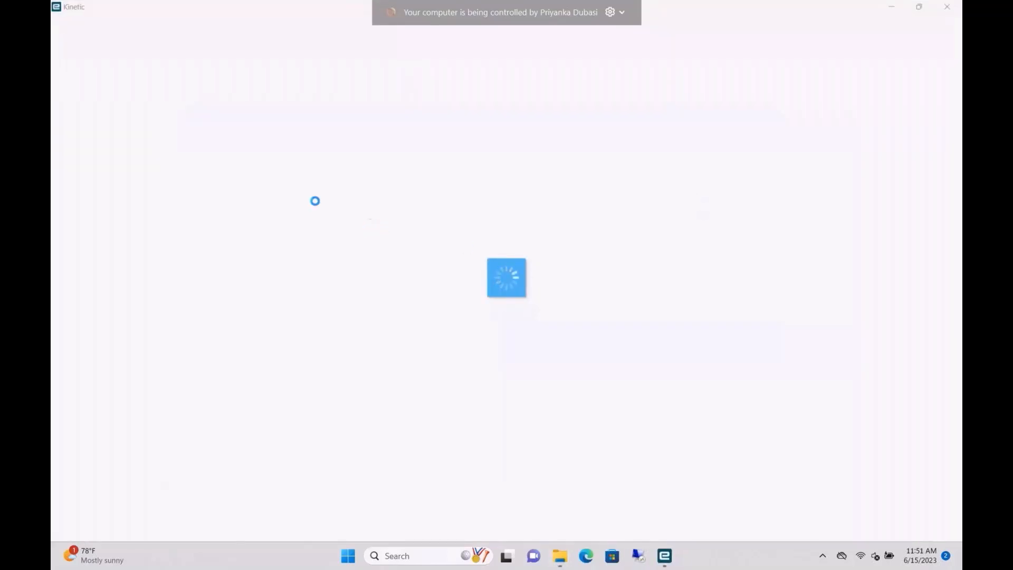
- Open the Customer Orders in Kinetic dashboard from the Status Dashboards under Executive Analysis
click(65, 87)
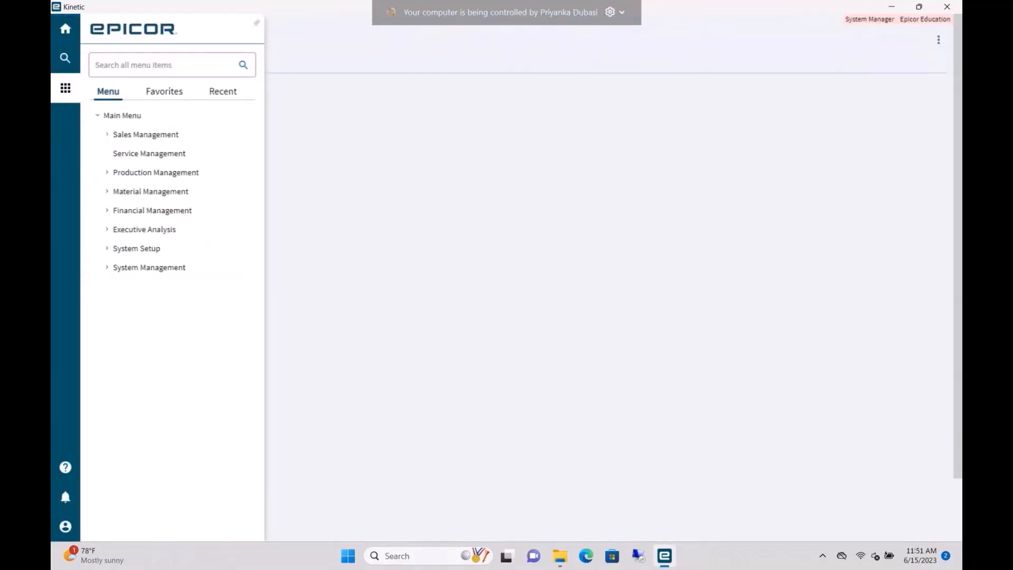
click(109, 212)
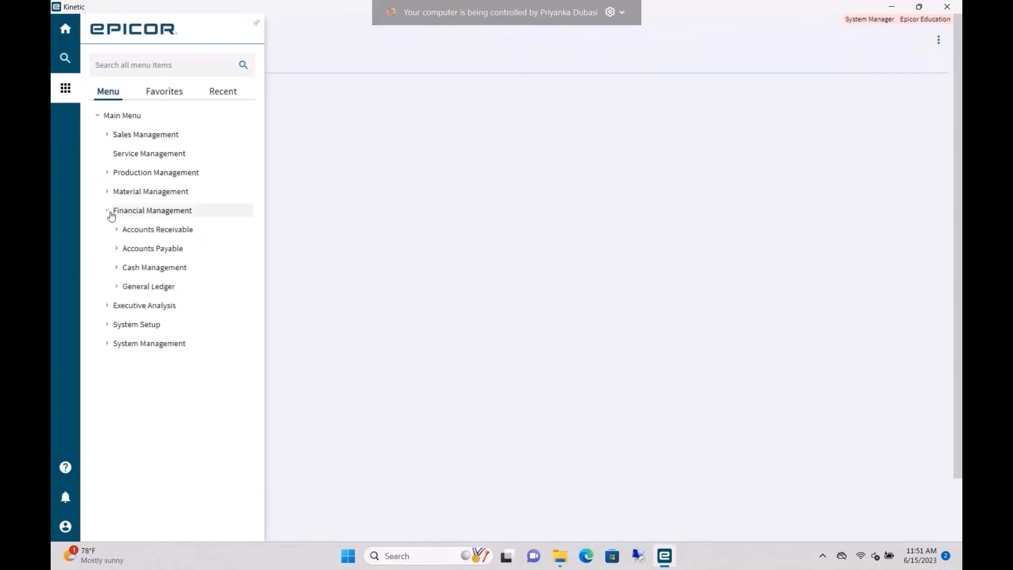
click(117, 230)
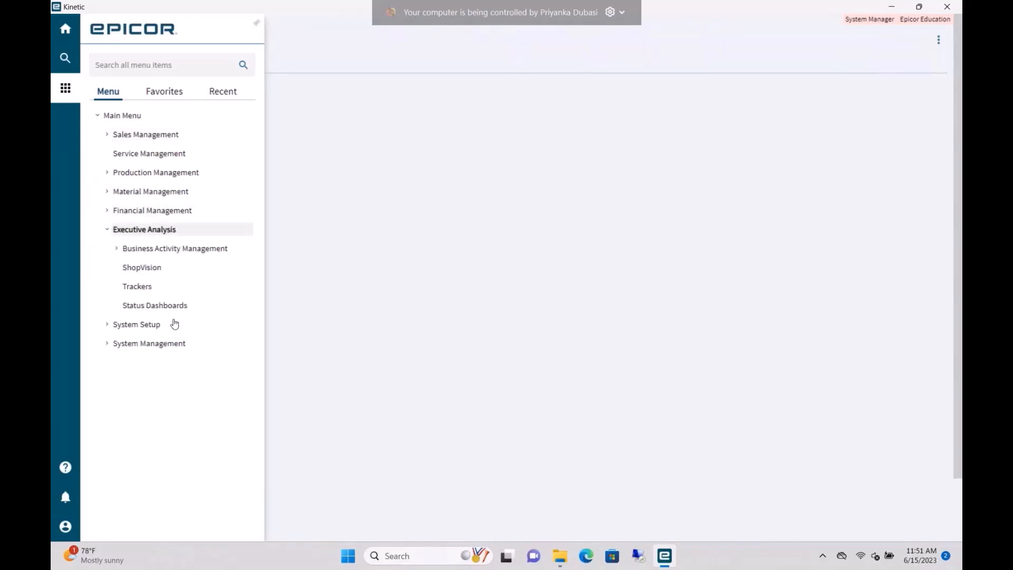
click(159, 305)
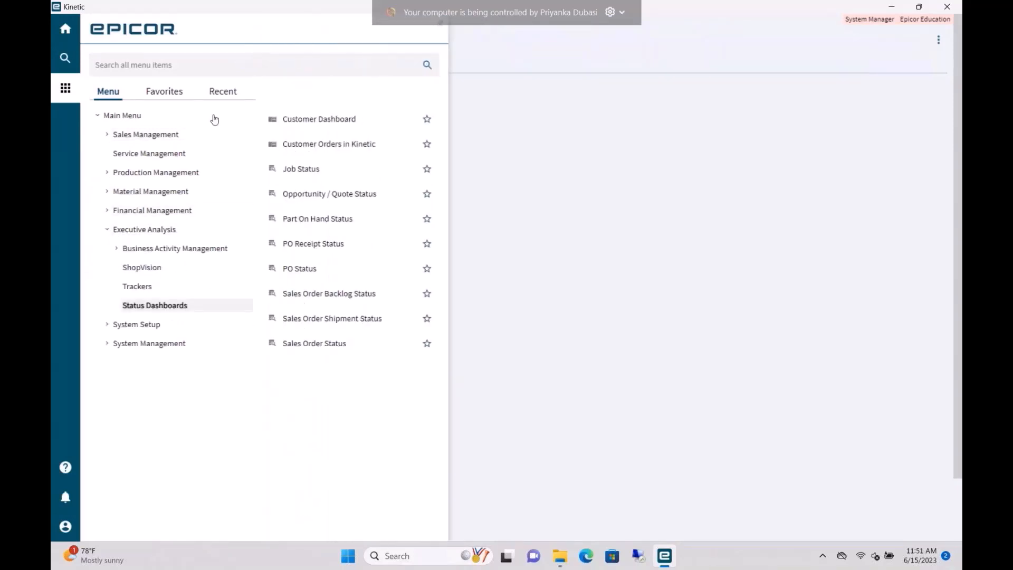
click(367, 150)
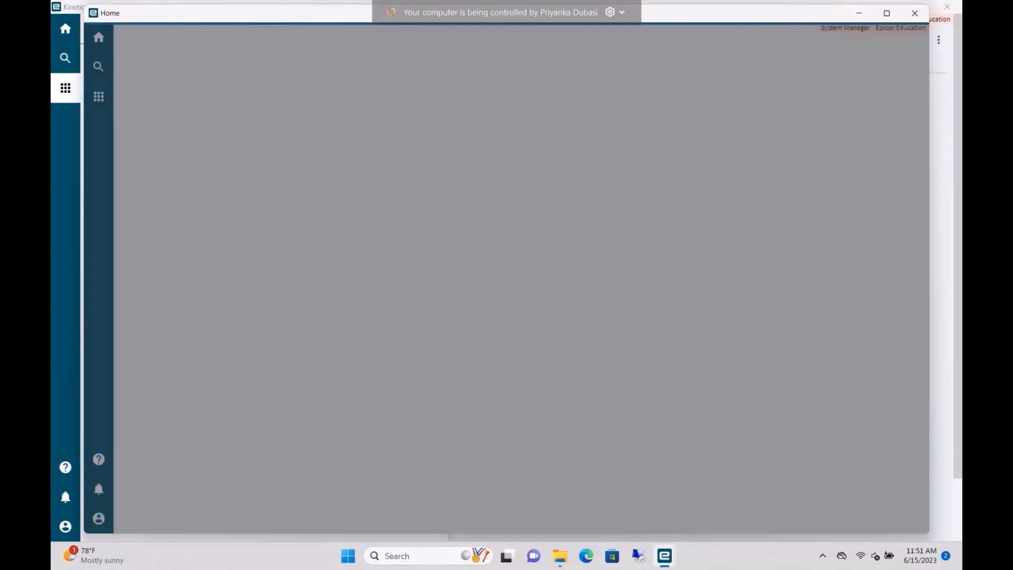
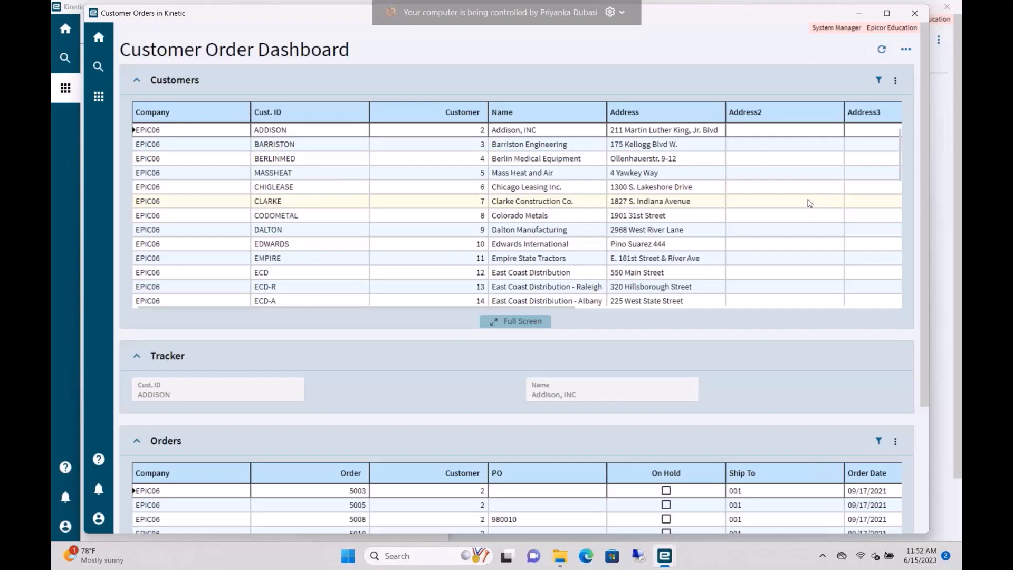
click(906, 50)
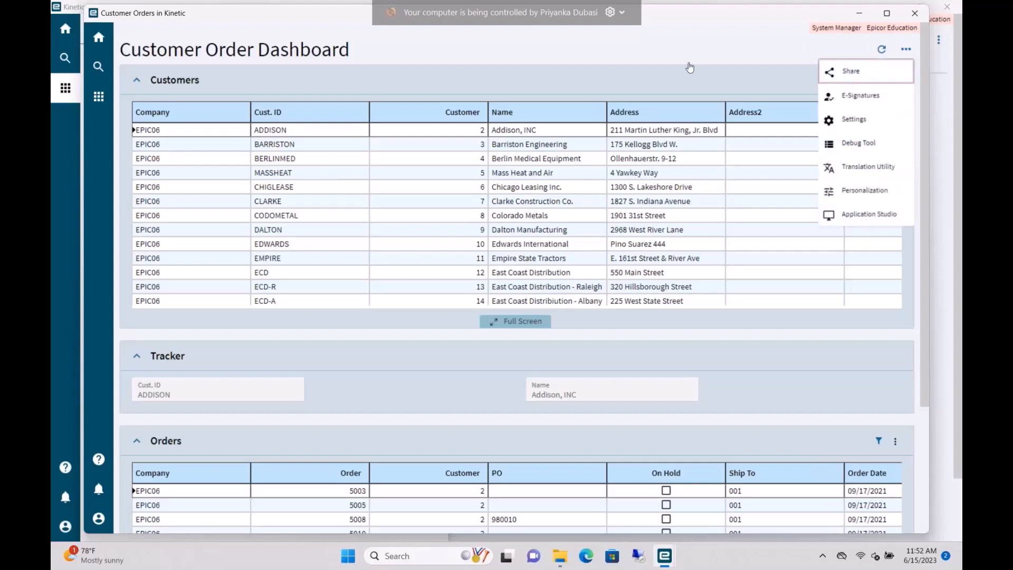
click(724, 85)
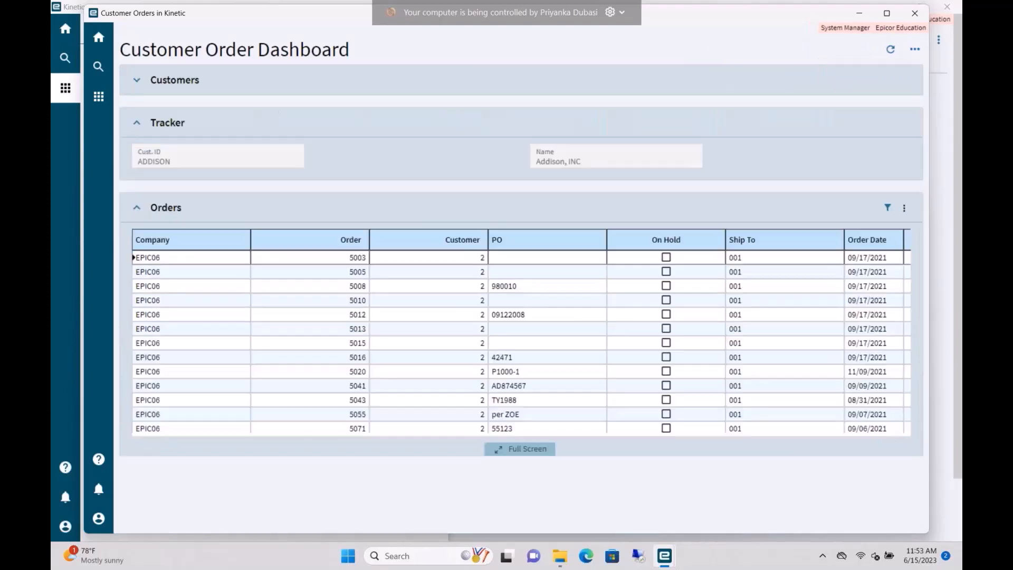
click(753, 90)
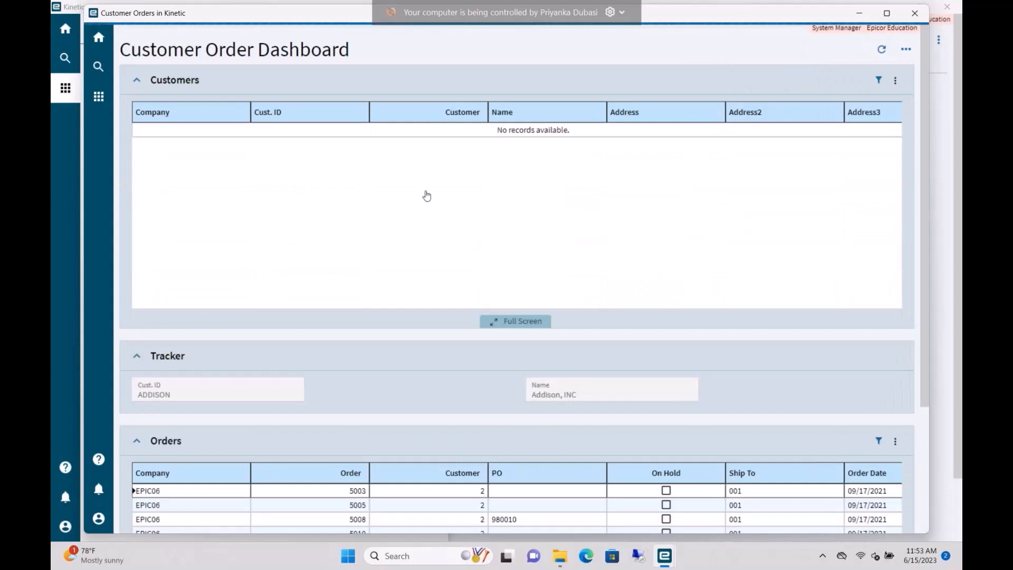
- Search the Customers grid through its Tracker for names matching D, and close the Tracker
click(895, 80)
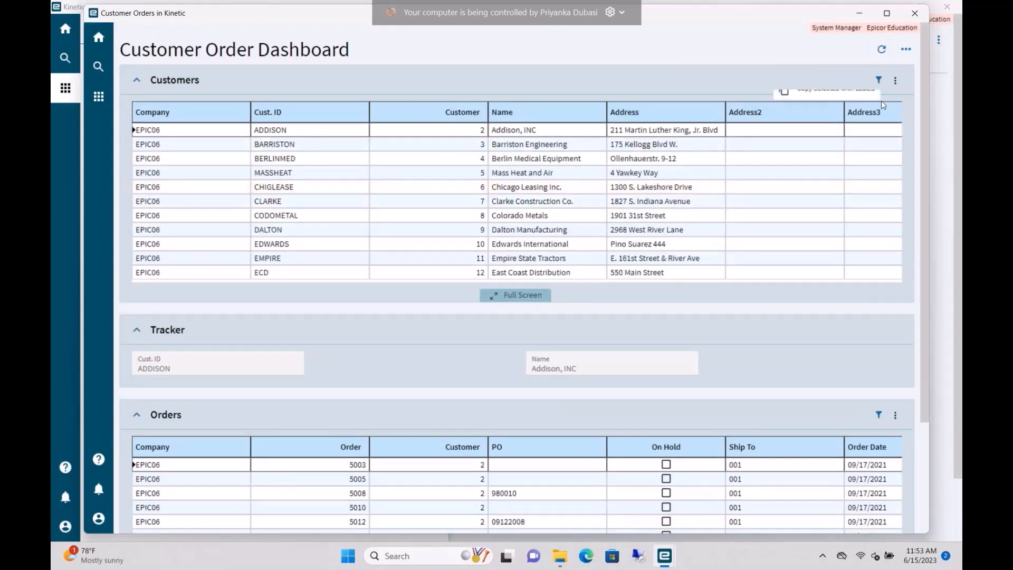
click(833, 104)
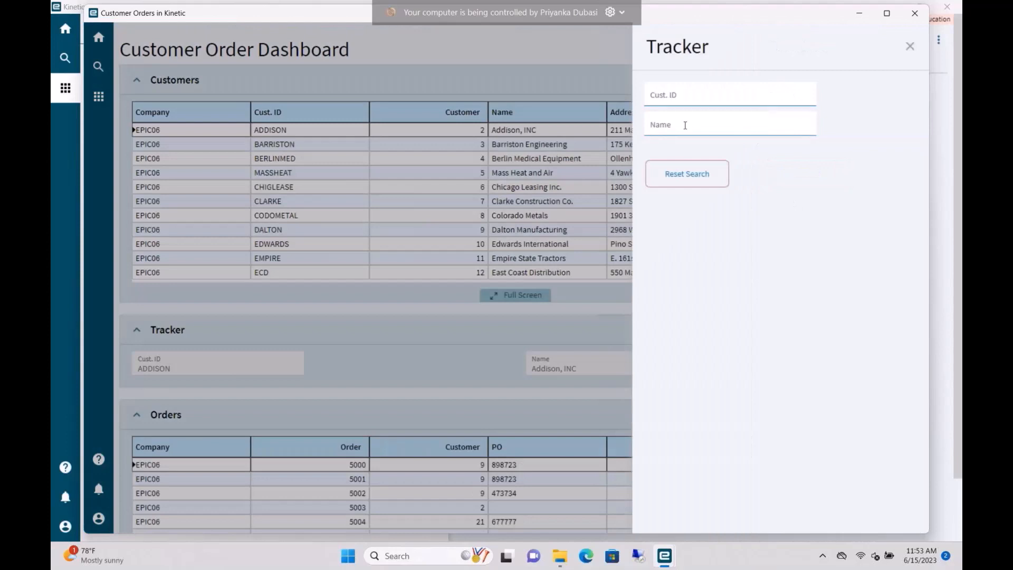
click(685, 125)
text(D)
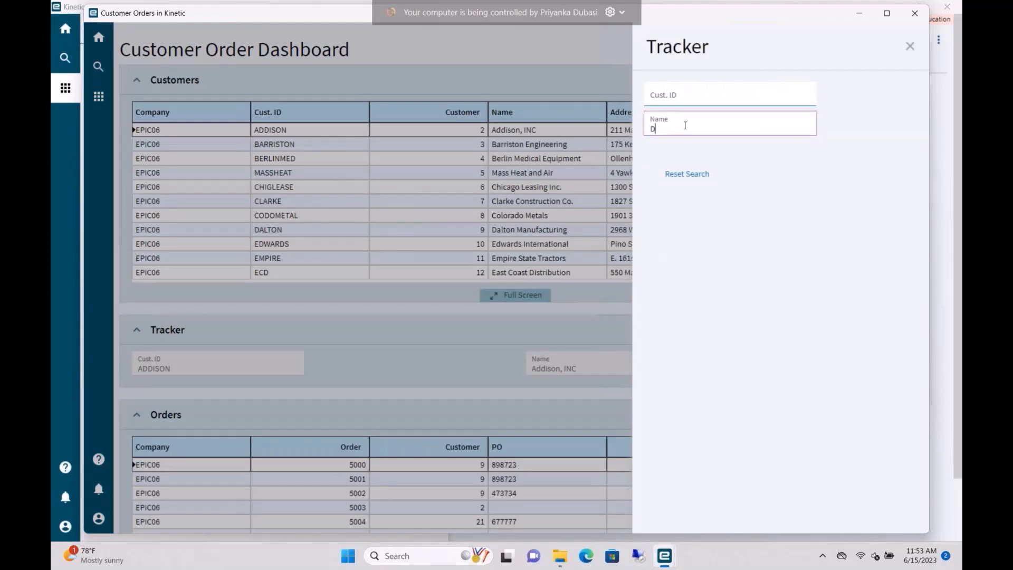
key(Tab)
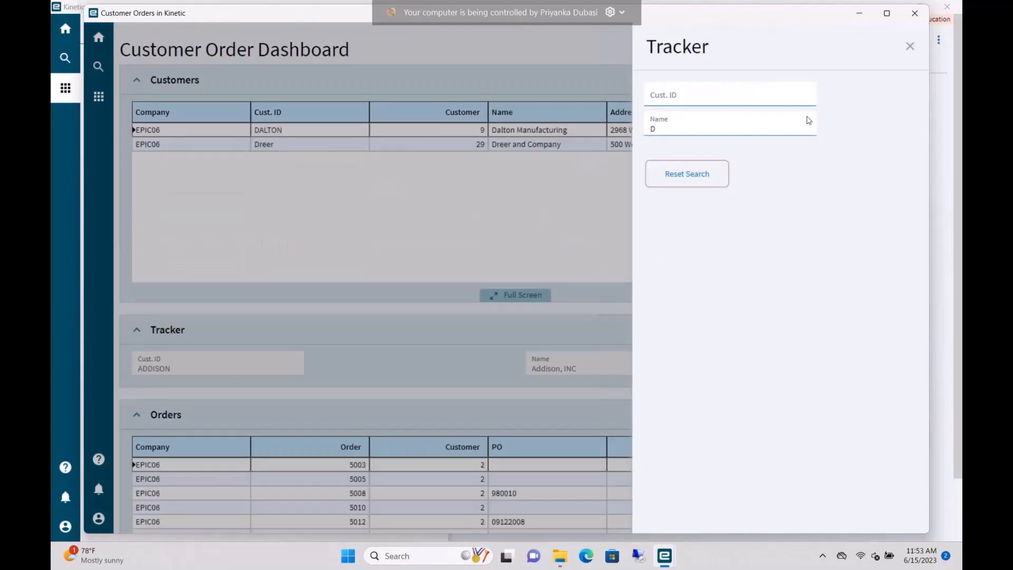
click(910, 46)
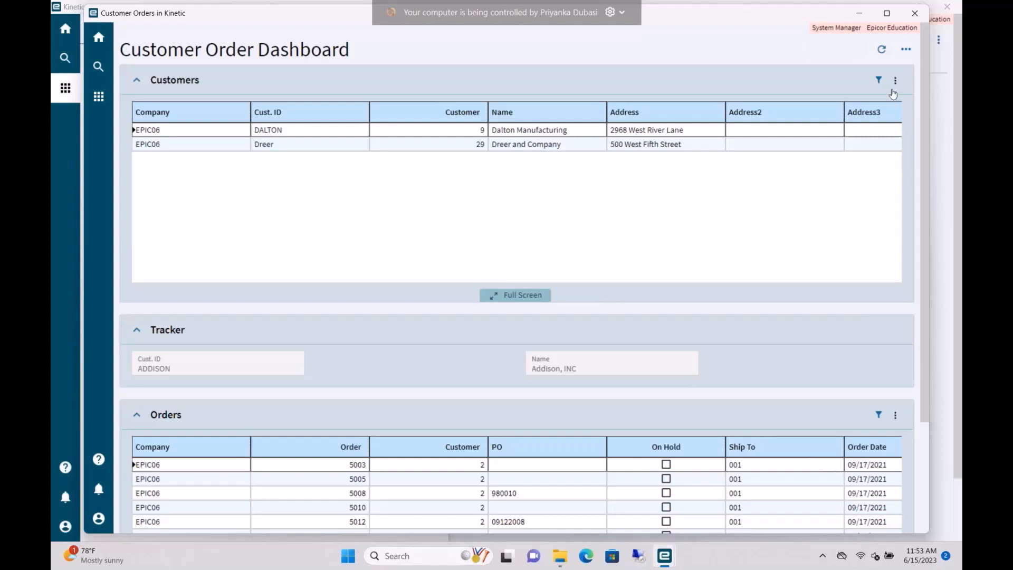
- Open the Customer Order Dashboard in Application Studio for modification, using a layer instead of the base
click(906, 50)
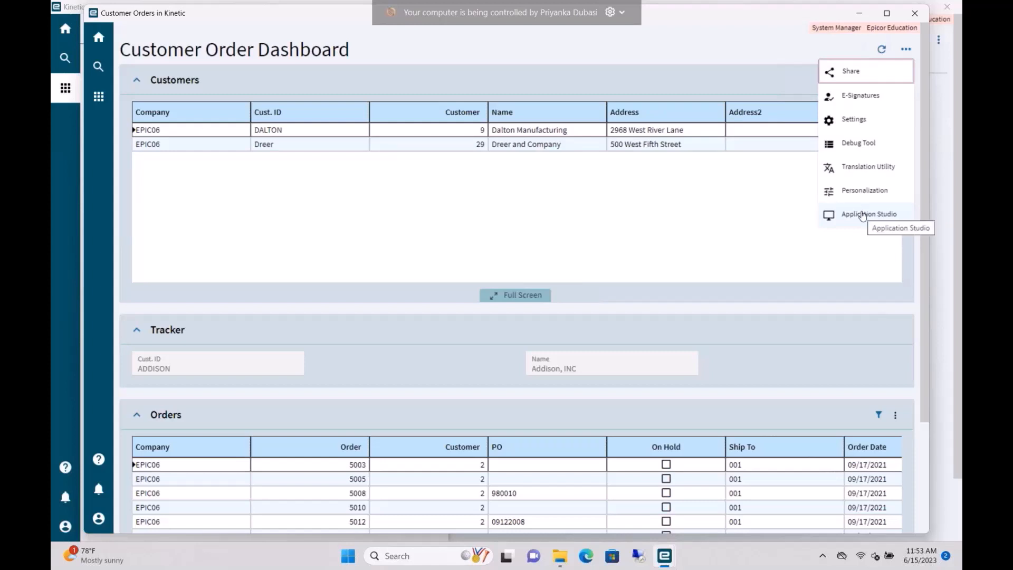
click(888, 217)
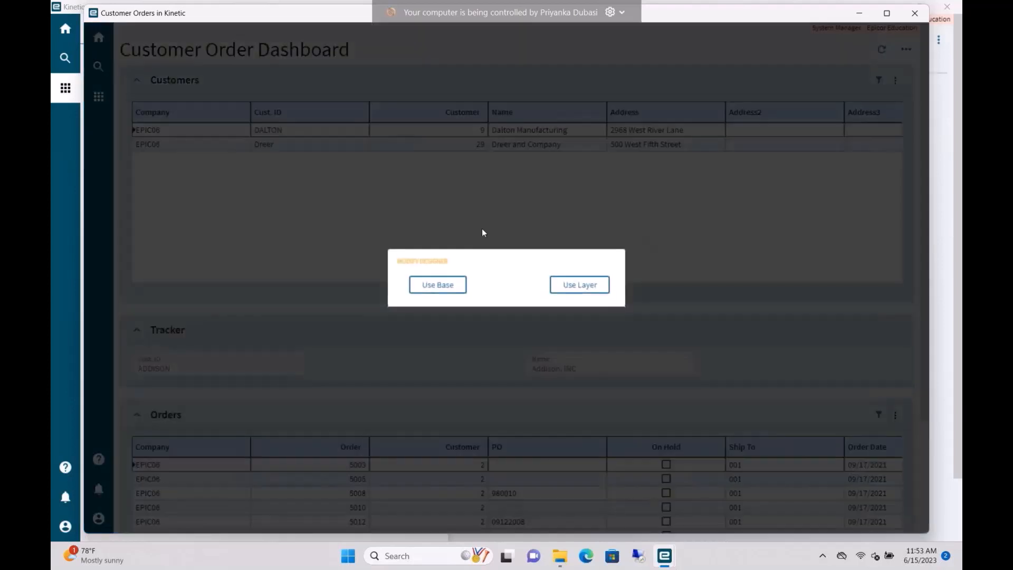
click(584, 287)
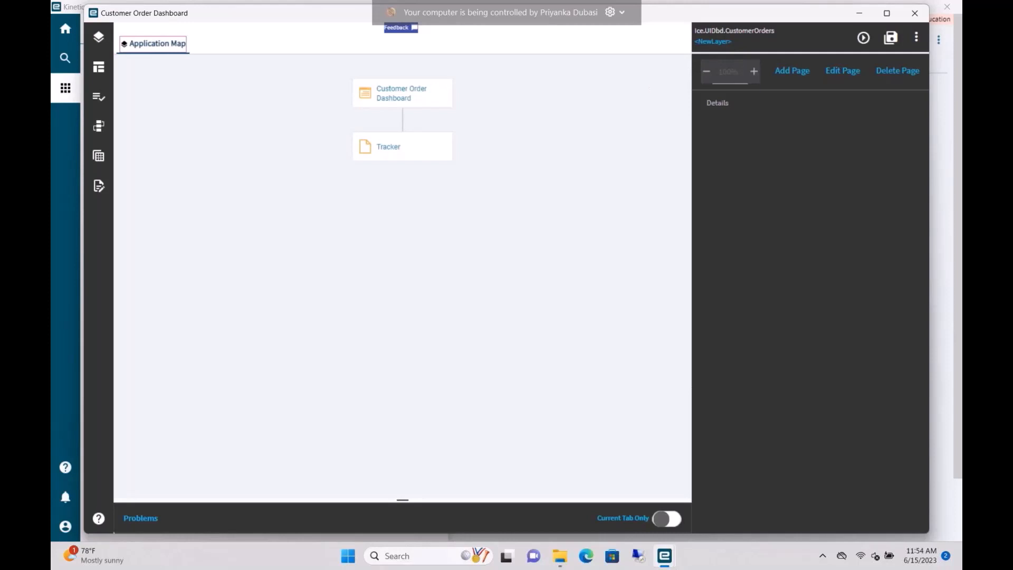
- Save the new layer as KineticCustomerDash with a customer dashboard description
click(722, 45)
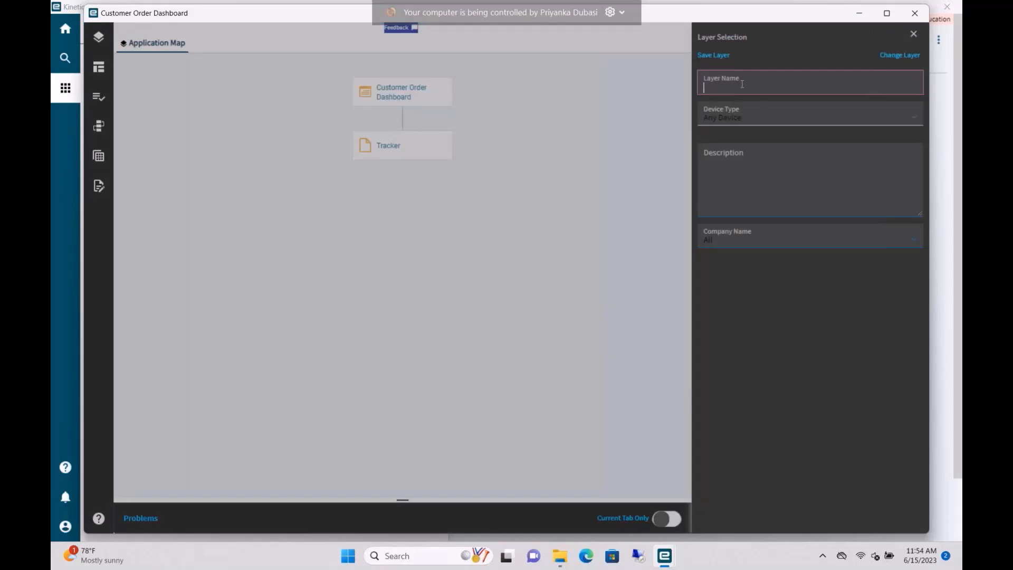
text(KineticCustomerDash)
click(770, 158)
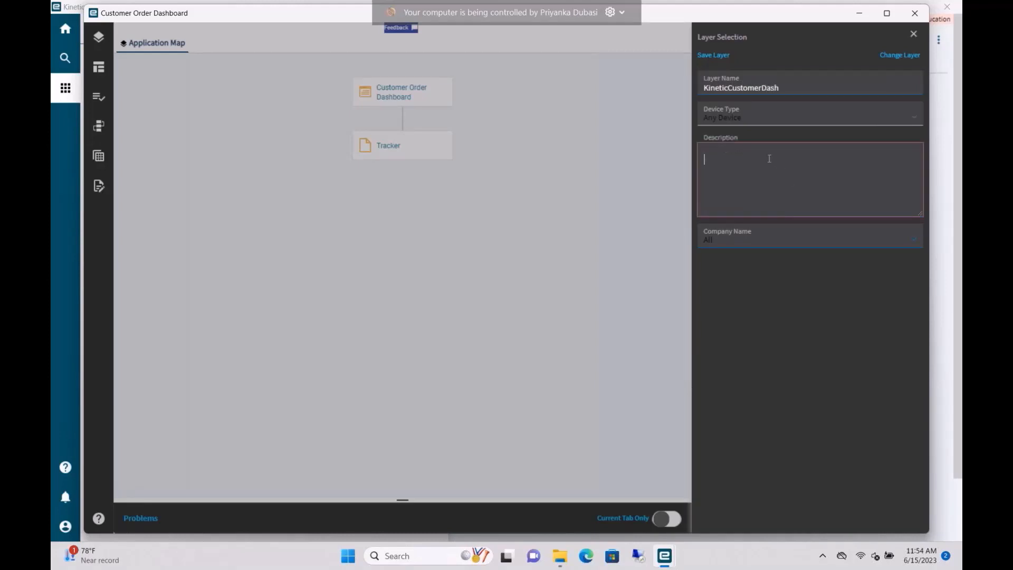
text(omer Dashboard)
click(715, 55)
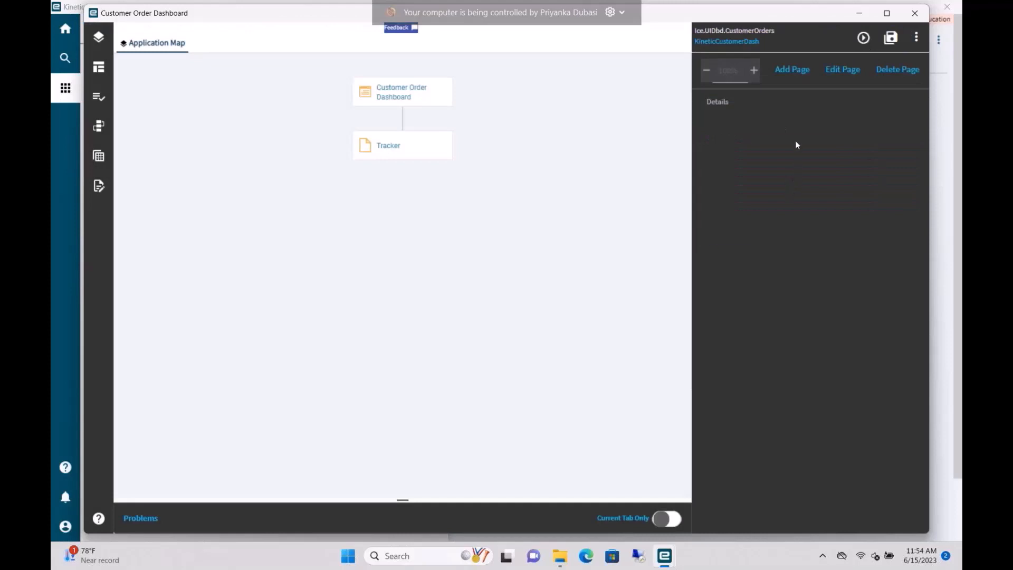
- Open the Customer Order Dashboard page for editing and add a Text Box component to the Customers panel header
click(403, 101)
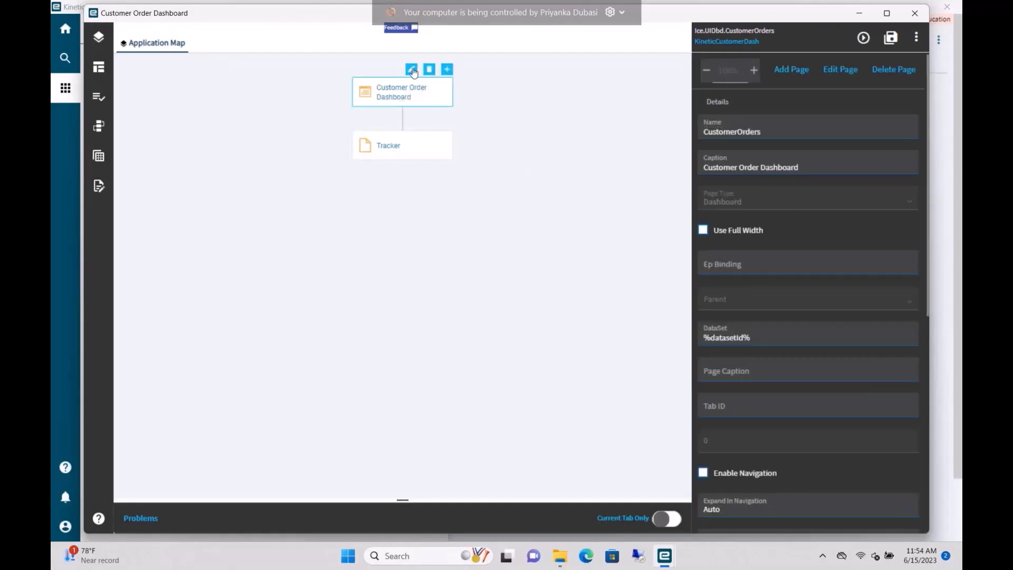
click(413, 70)
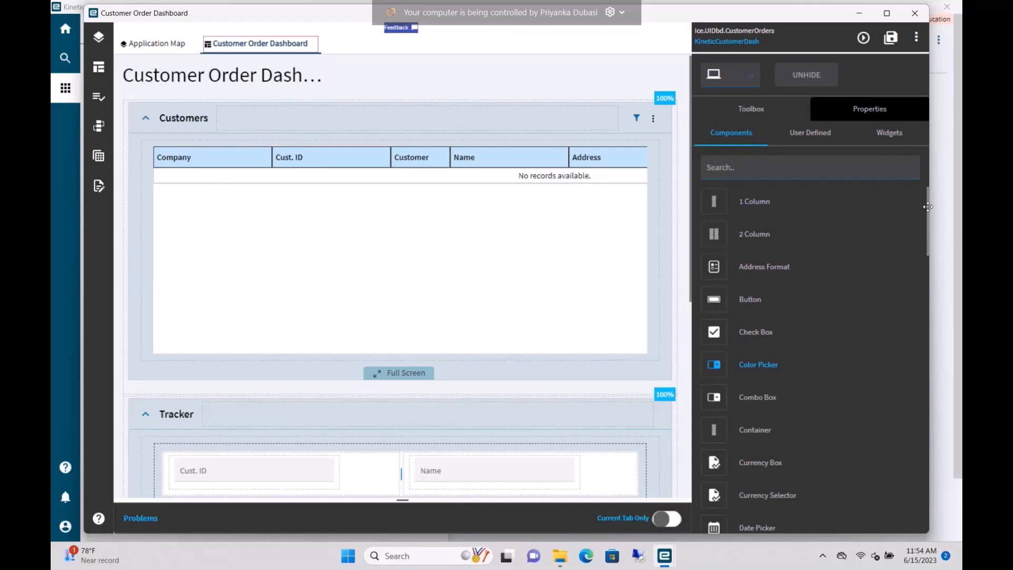
drag(927, 206, 930, 505)
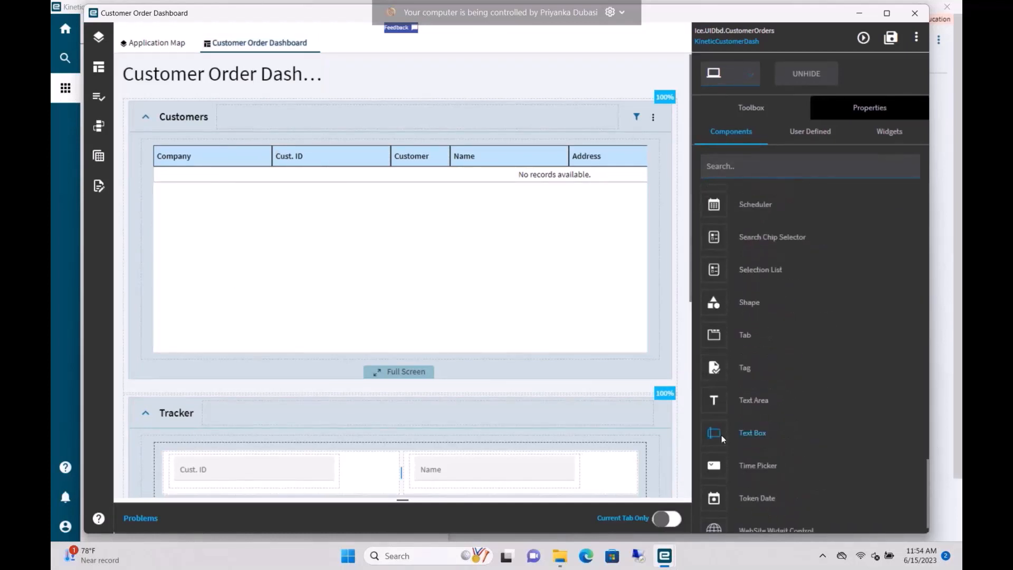
drag(721, 435, 306, 140)
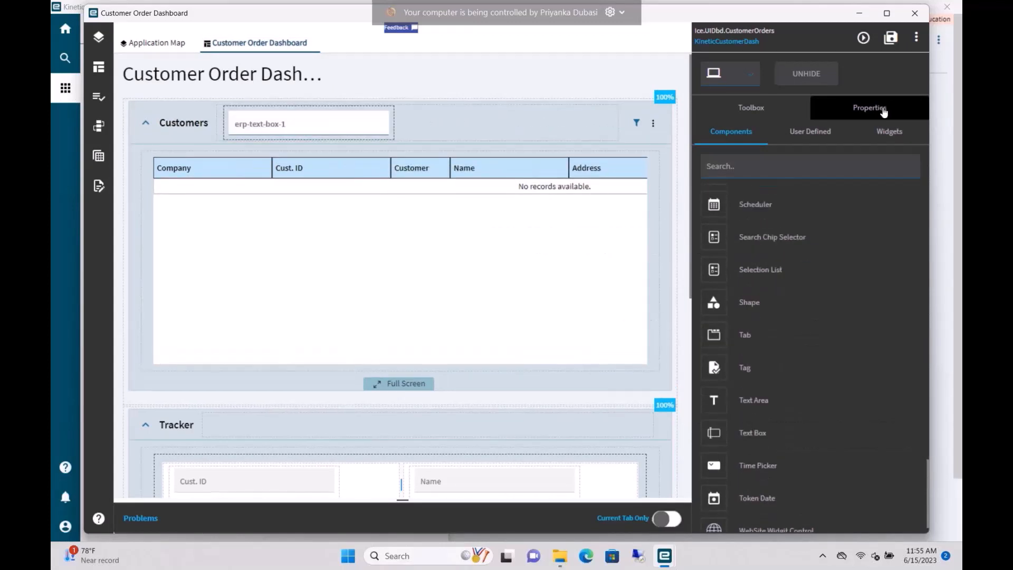
- Set the new text box's label text to Customer Name and its Id to txtCustName
click(882, 108)
click(352, 139)
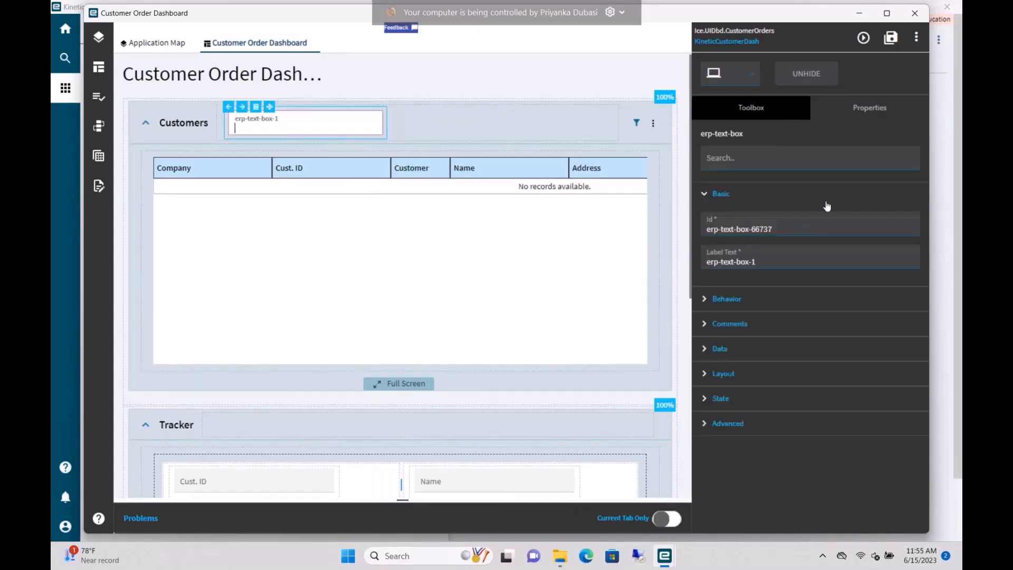
click(765, 262)
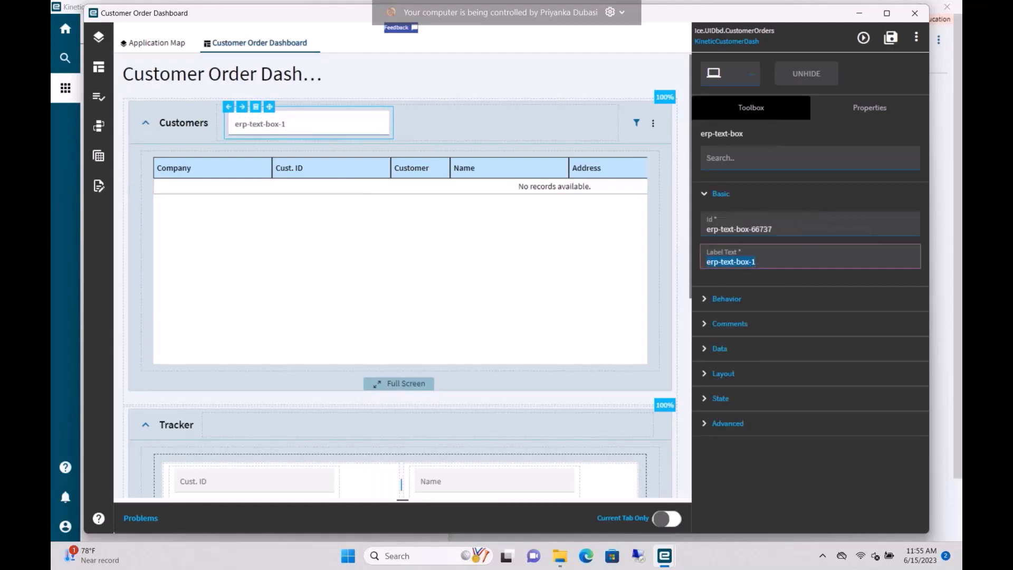
text(Customer NA)
key(BackSpace)
key(BackSpace)
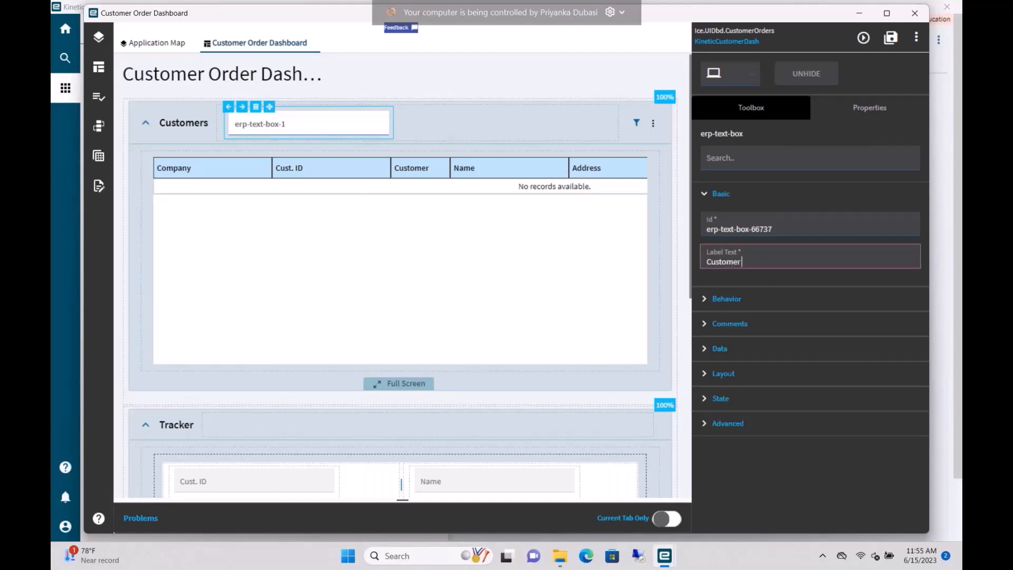
text(Name)
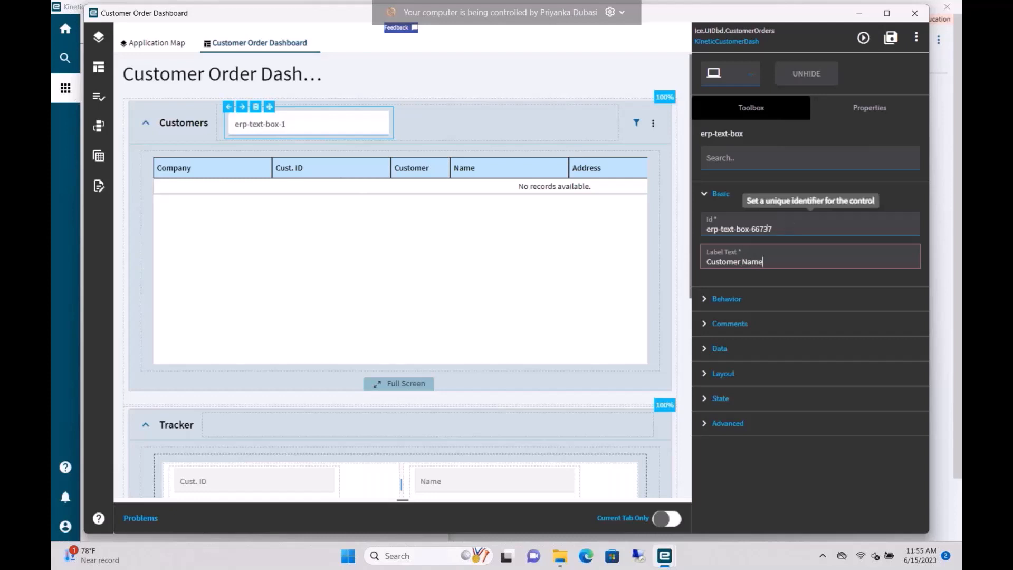
click(697, 228)
text(tx)
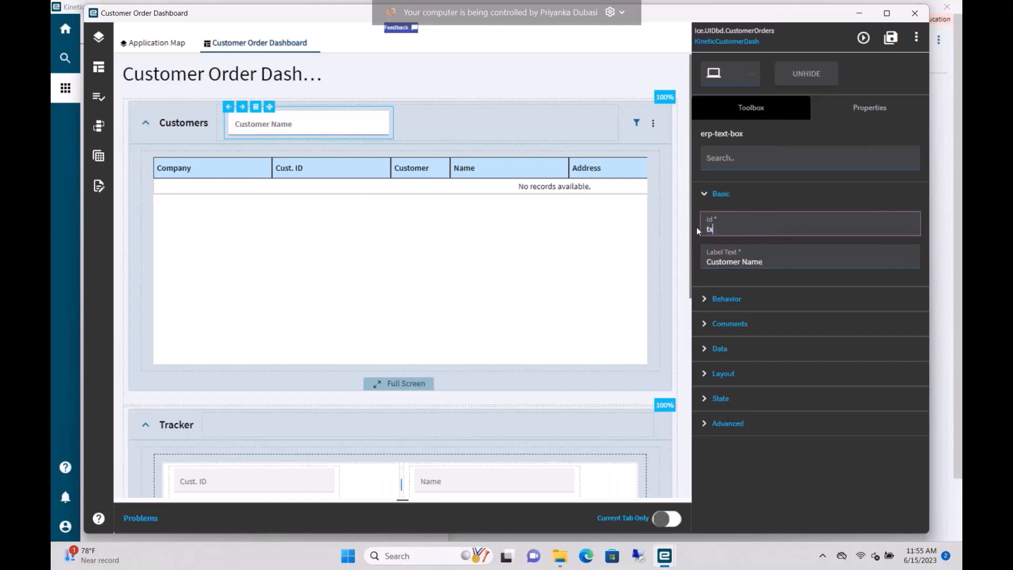
text(tCustName)
- Bind the Customer Name text box to TransView.CustName through its EpBinding
click(722, 350)
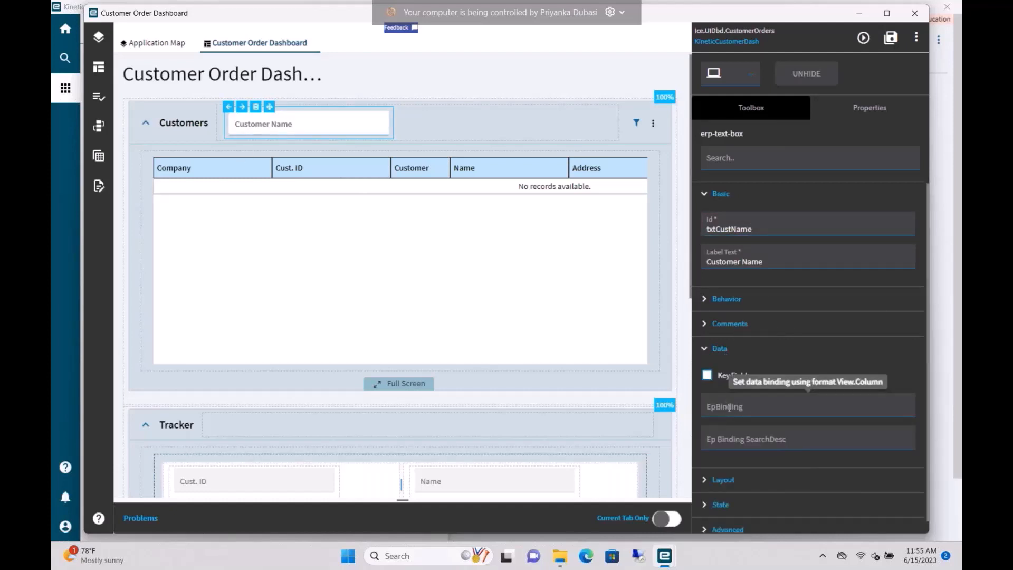
text(Tra)
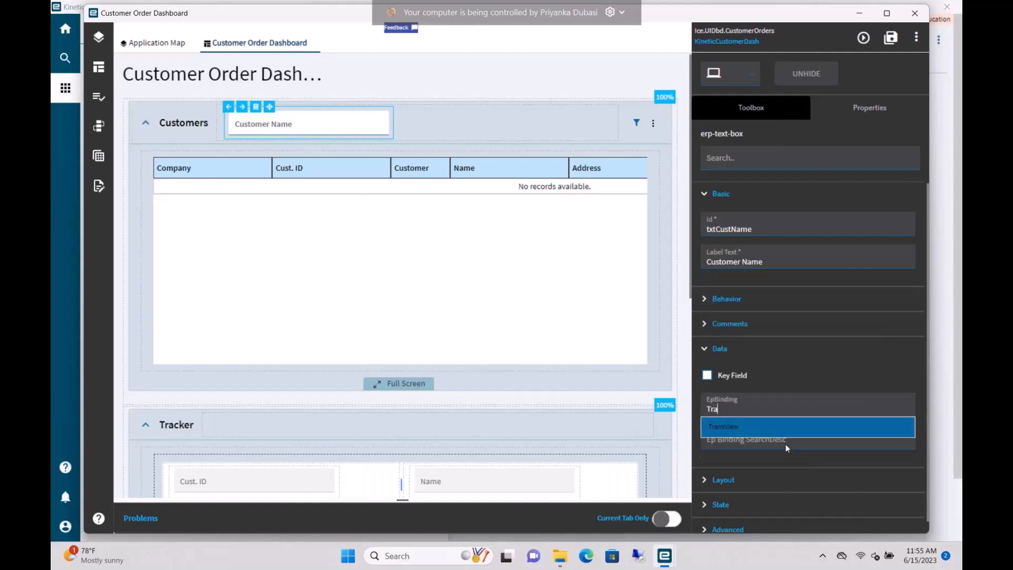
key(Return)
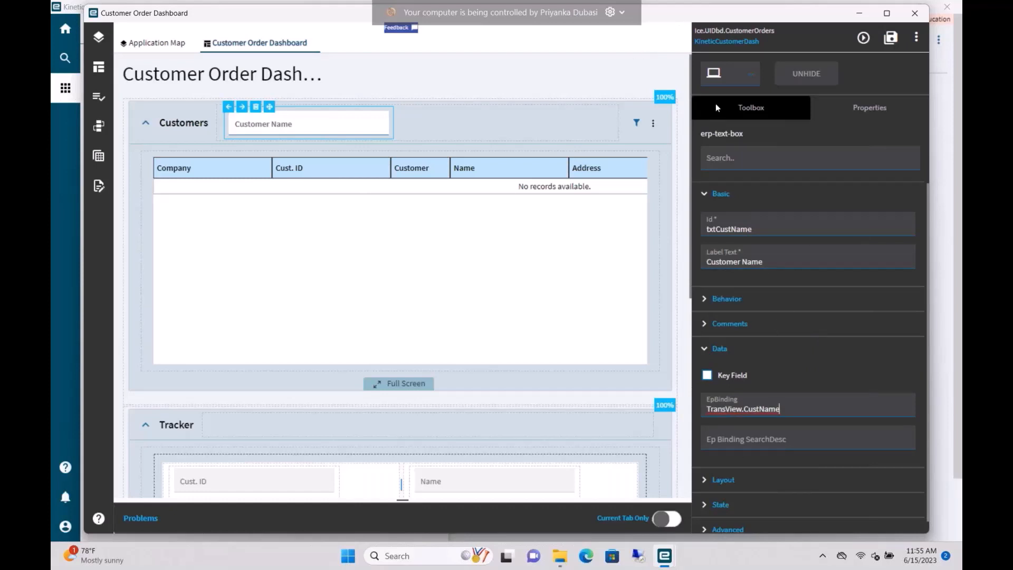
- Add a Button component beside the Customer Name text box in the Customers panel header and show its properties
click(753, 113)
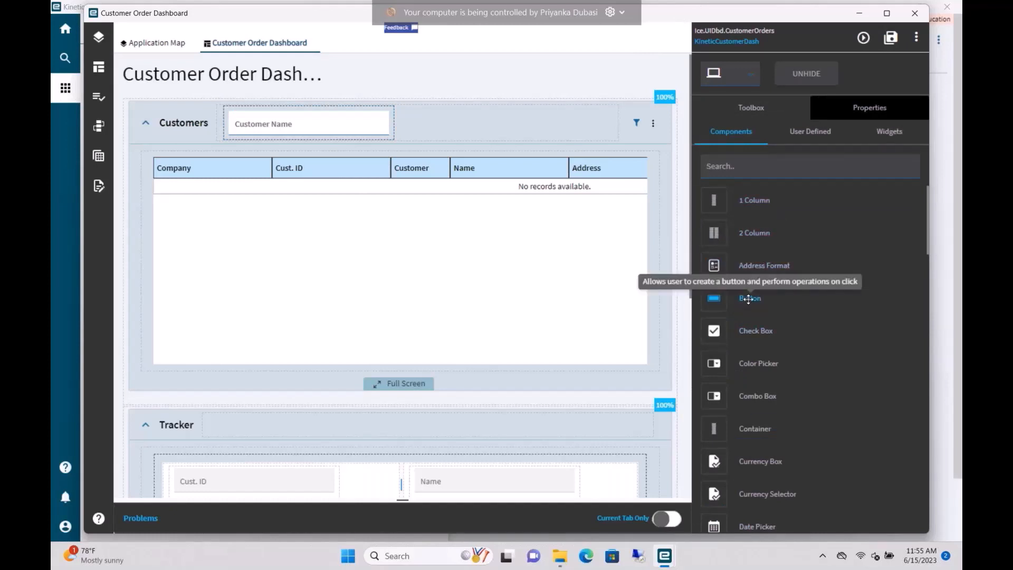
drag(749, 300, 460, 120)
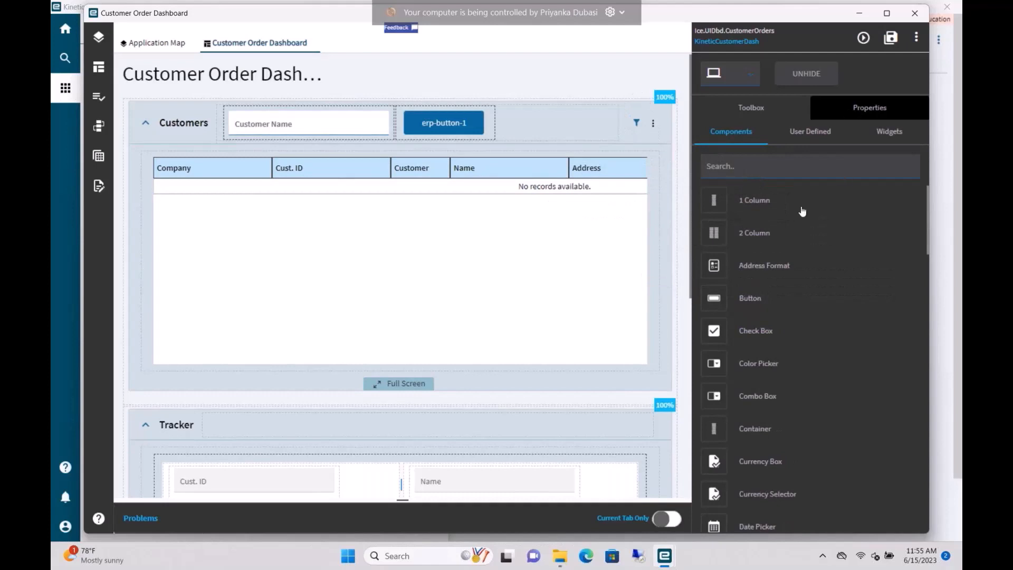
click(868, 109)
click(457, 123)
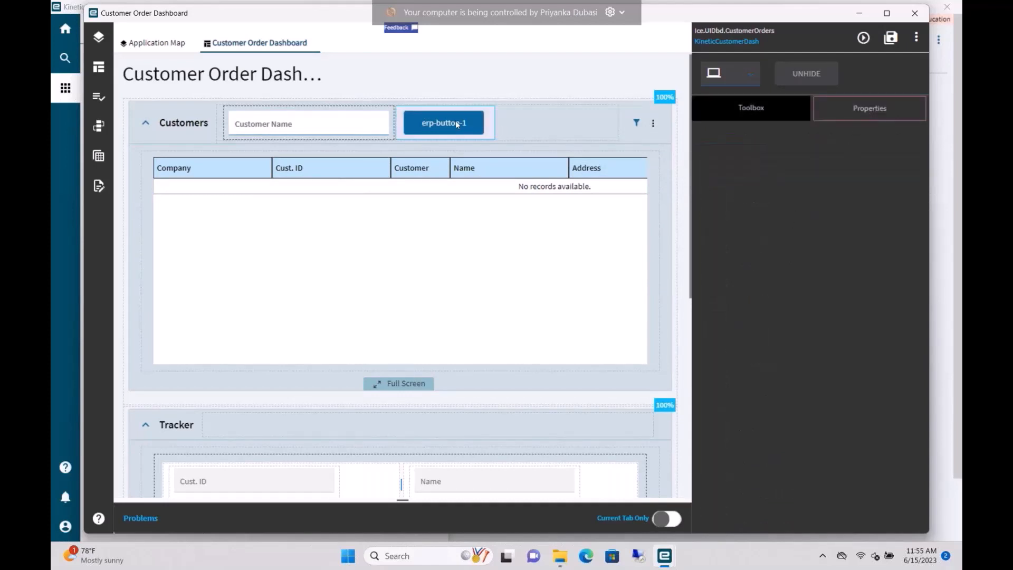
- Set the new button's label text to Refresh and its Id to btnRefresh
drag(752, 261, 705, 259)
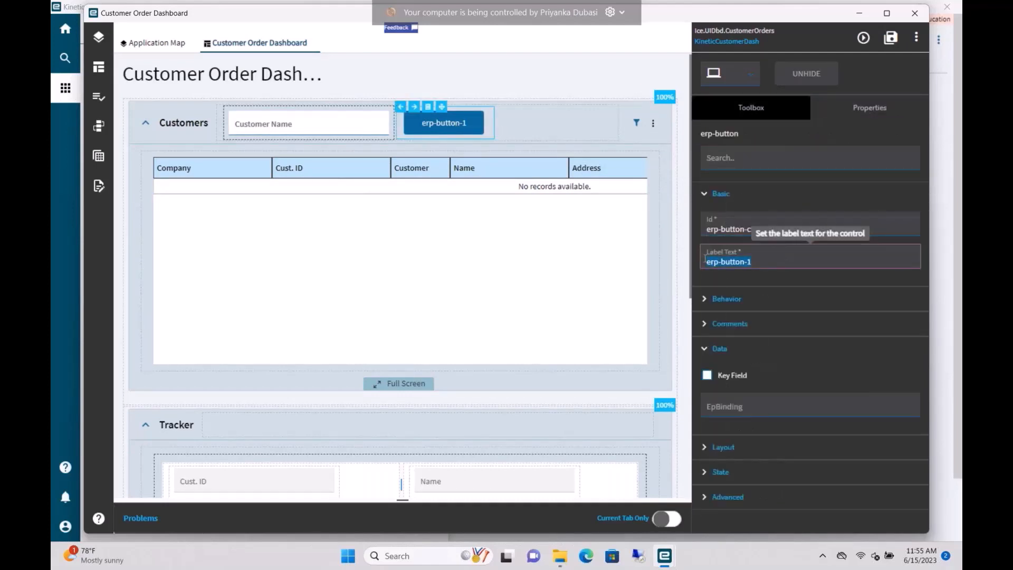
text(Refresh)
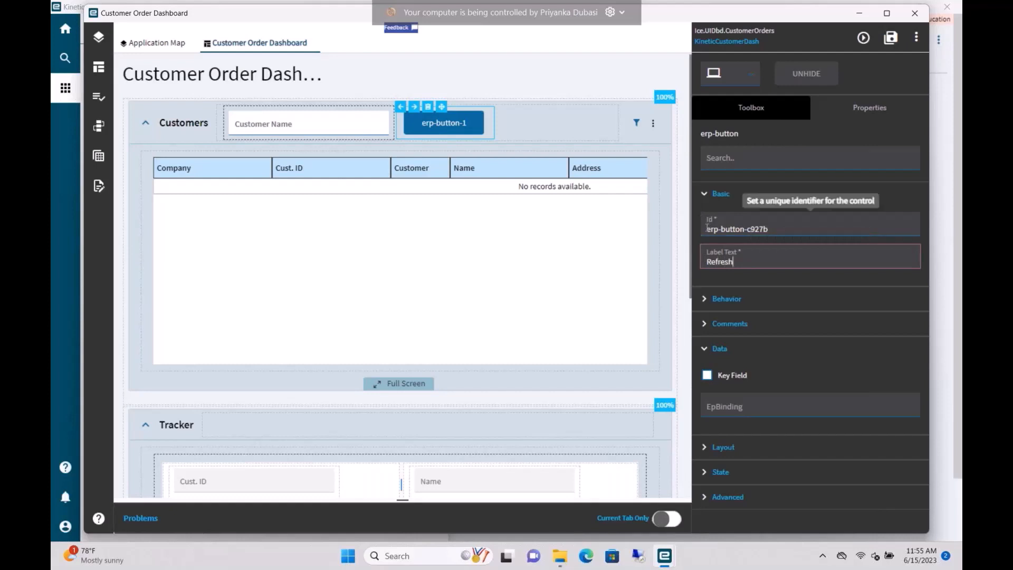
drag(706, 229, 778, 226)
text(btnRefresh)
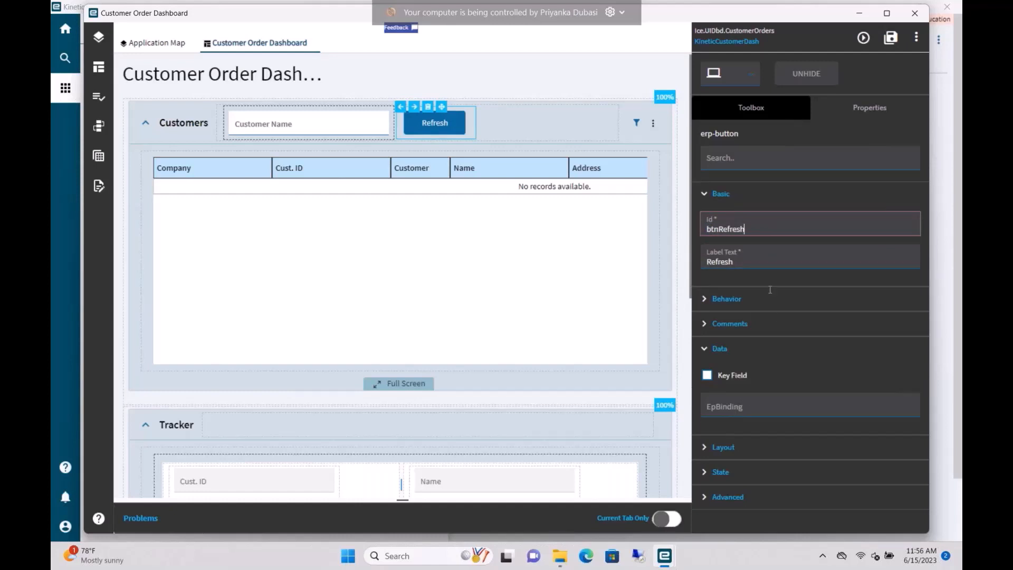
- Create an On Click event for the Refresh button and add an erp-baq action after its trigger
click(742, 300)
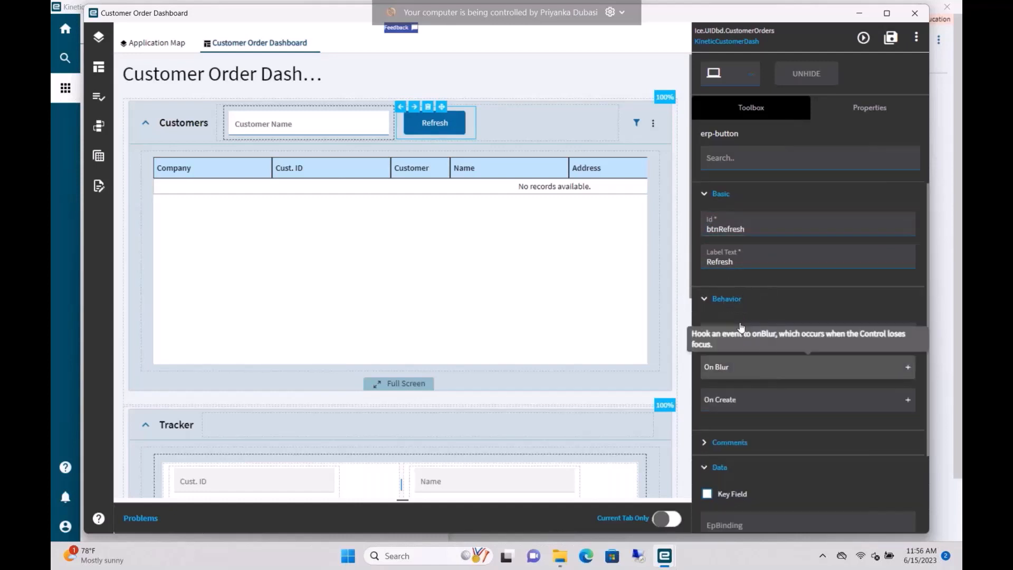
click(793, 341)
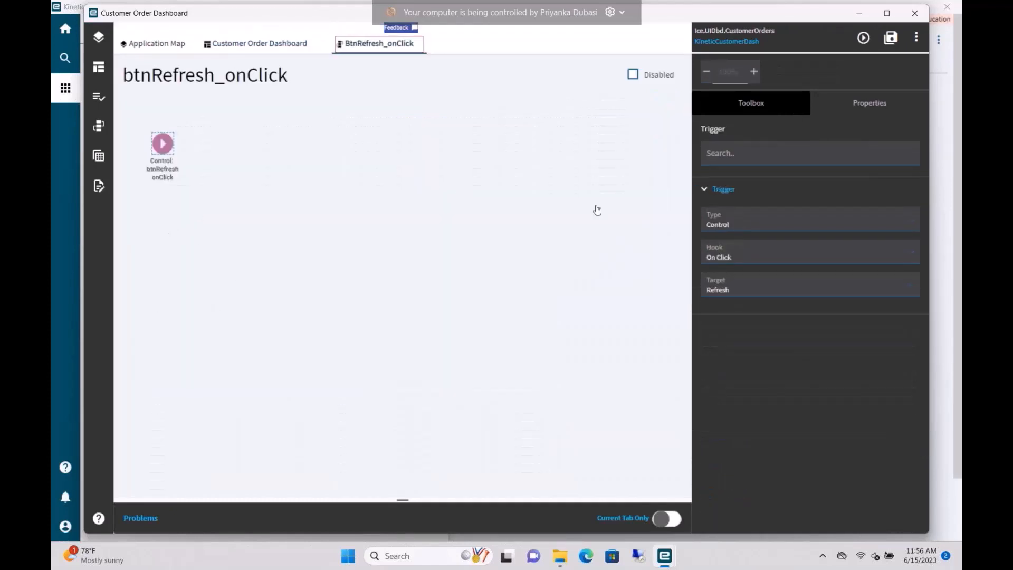
click(757, 105)
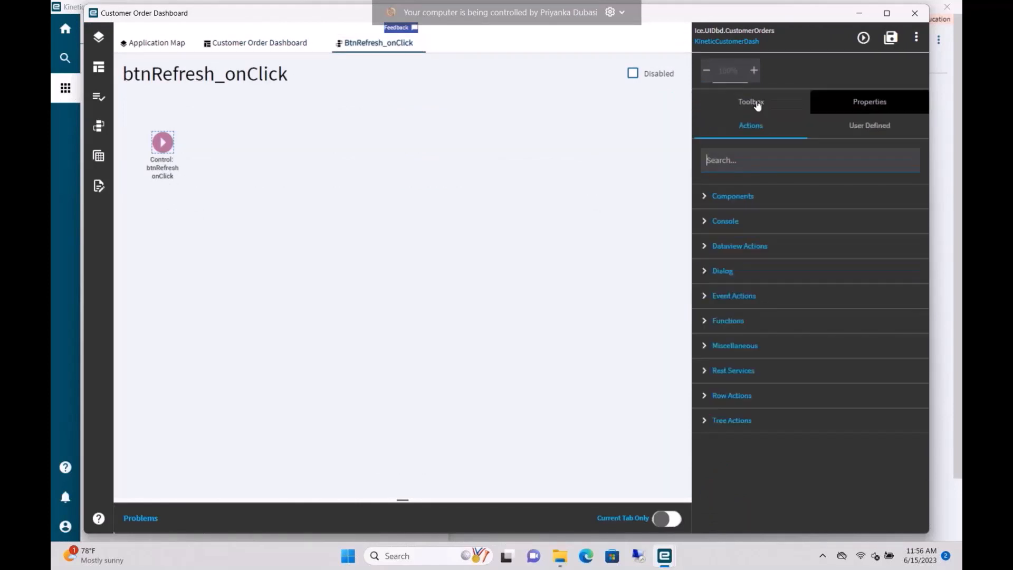
click(705, 325)
click(704, 321)
click(707, 371)
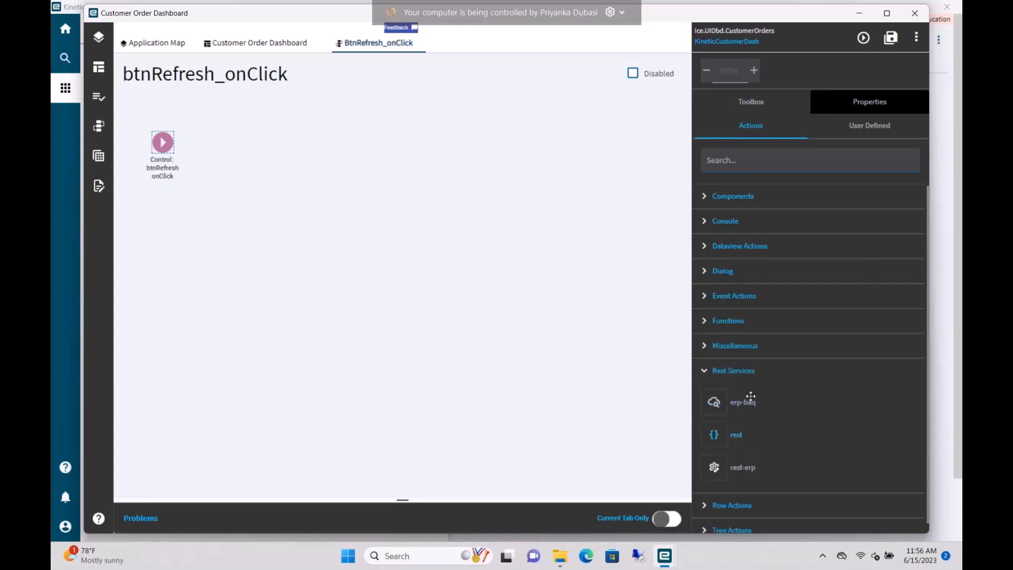
drag(751, 396, 280, 157)
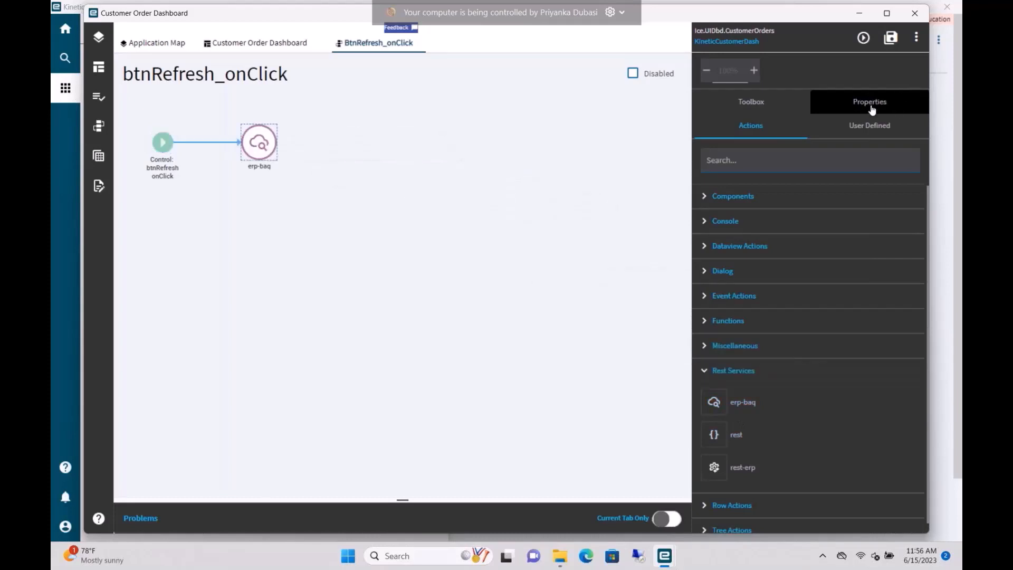
- Set the erp-baq action's BAQ Id to Customer
click(872, 107)
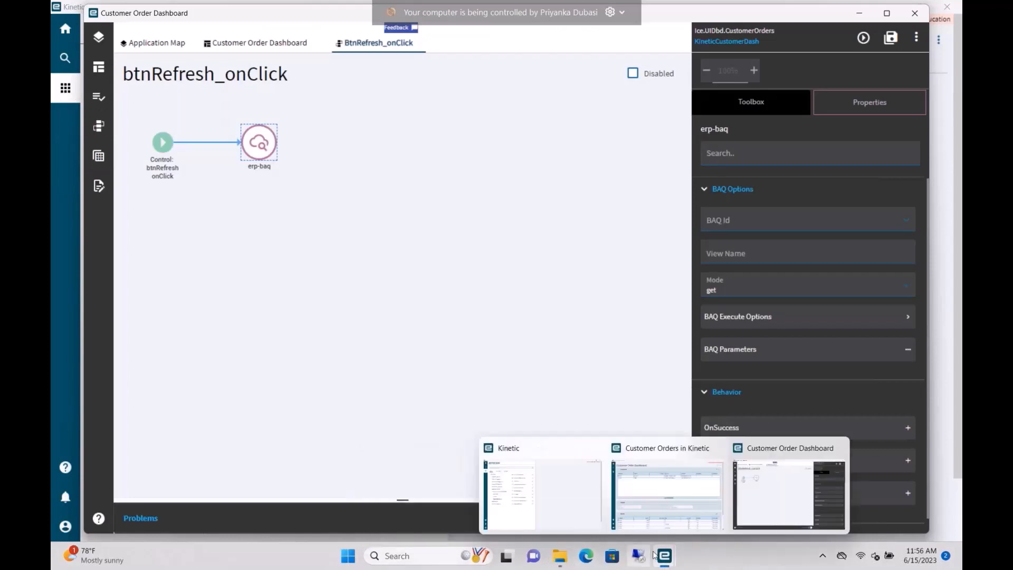
click(905, 222)
text(customer)
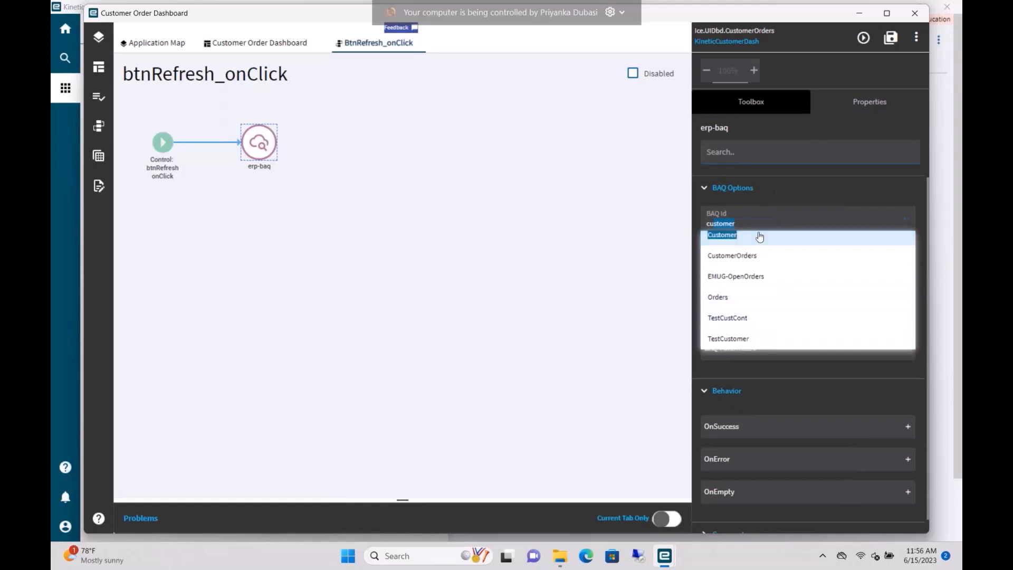
click(763, 242)
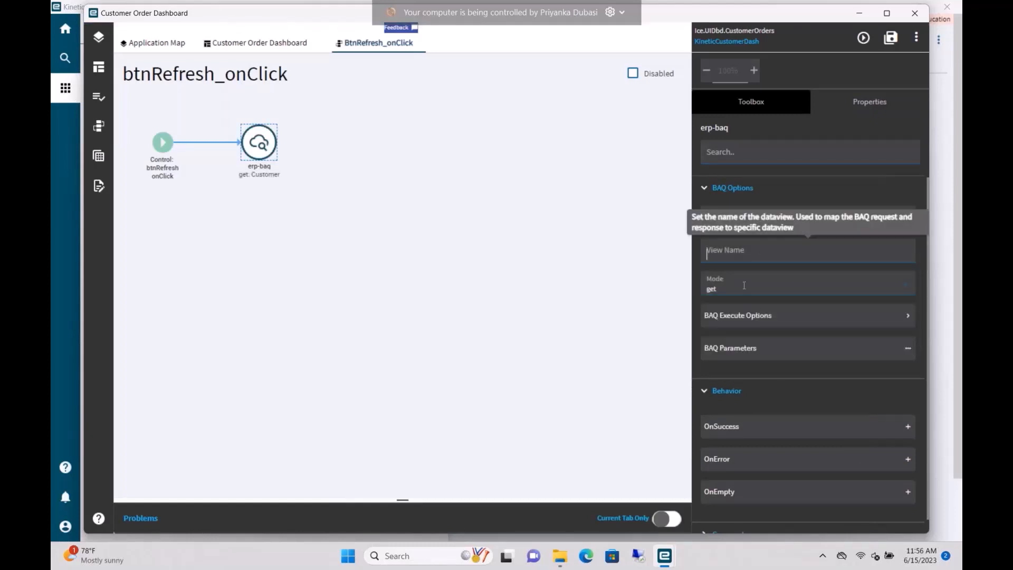
- Copy the Ep Binding name from the Provider Model of the Customers panel's grid on the Customer Order Dashboard page
double_click(265, 45)
click(502, 319)
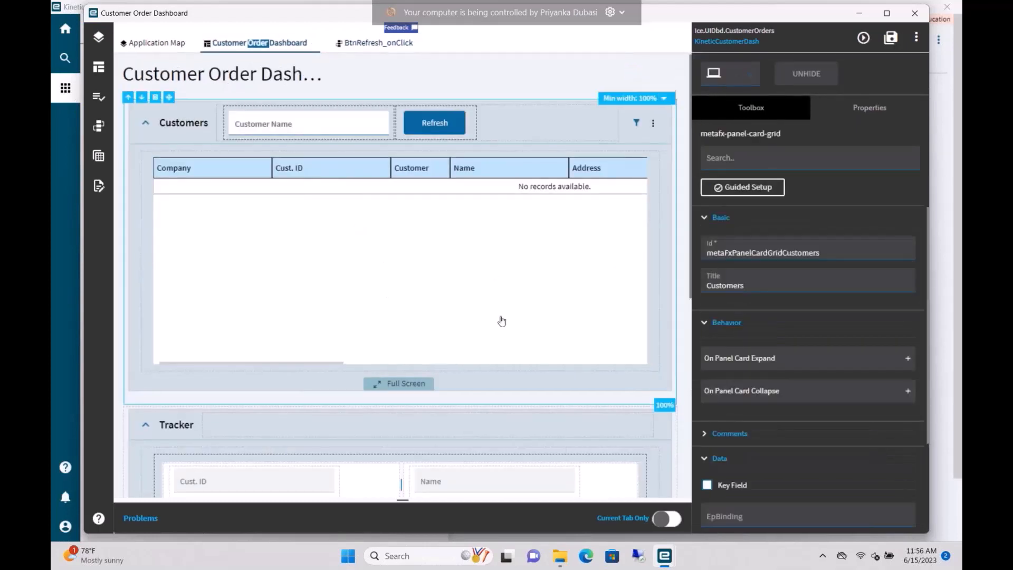
scroll(762, 361, down, 3)
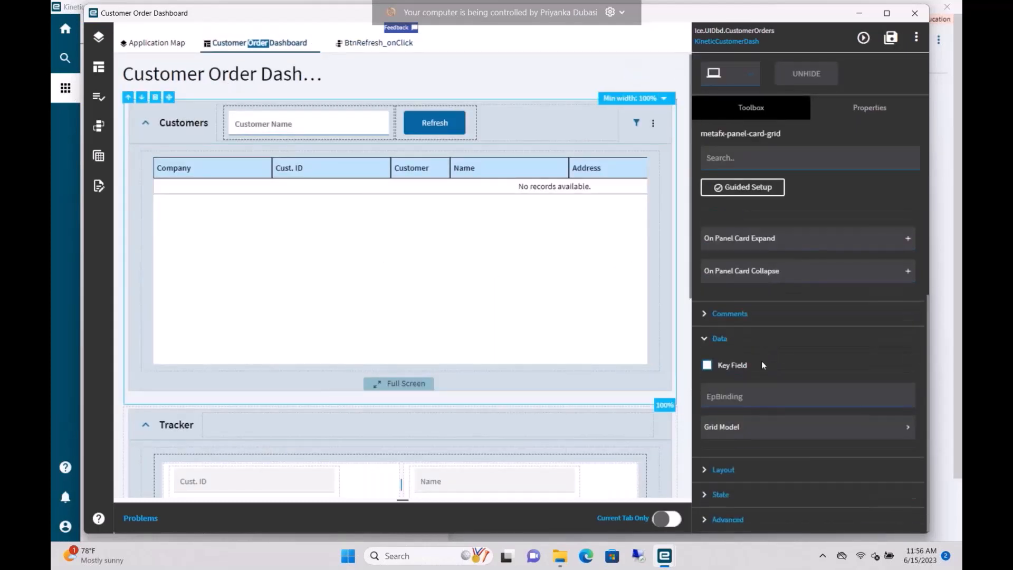
click(750, 428)
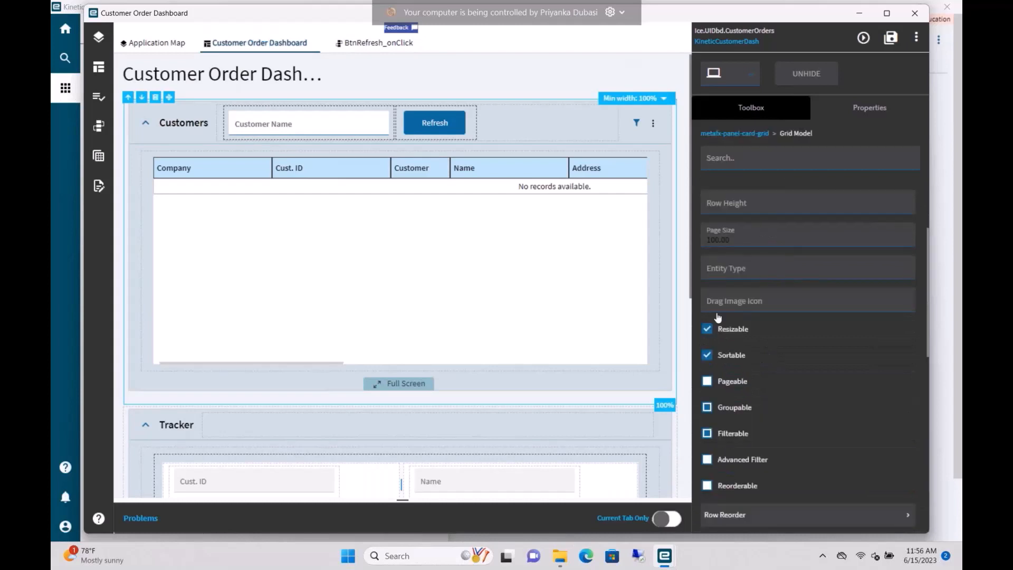
scroll(780, 353, down, 5)
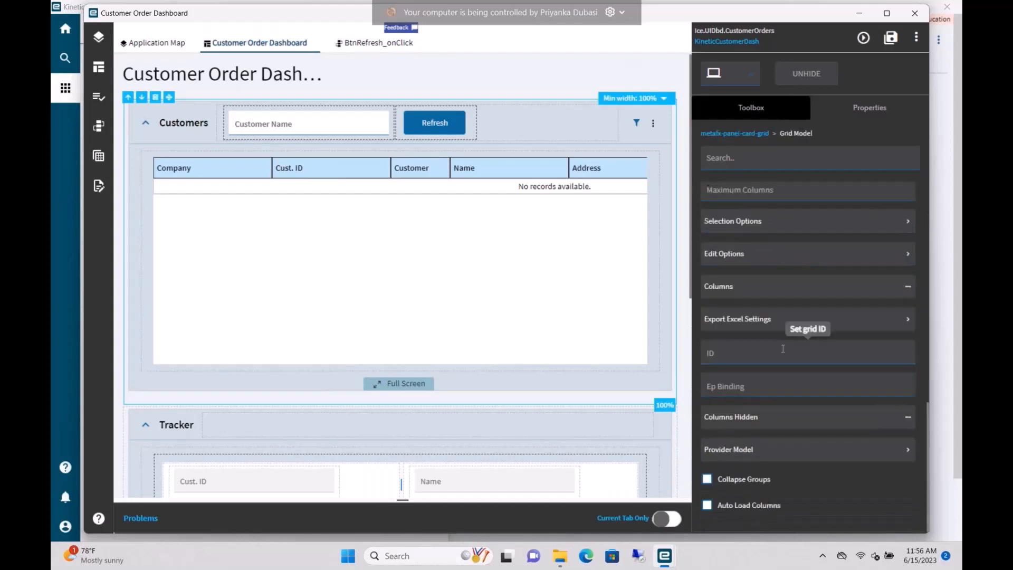
click(740, 450)
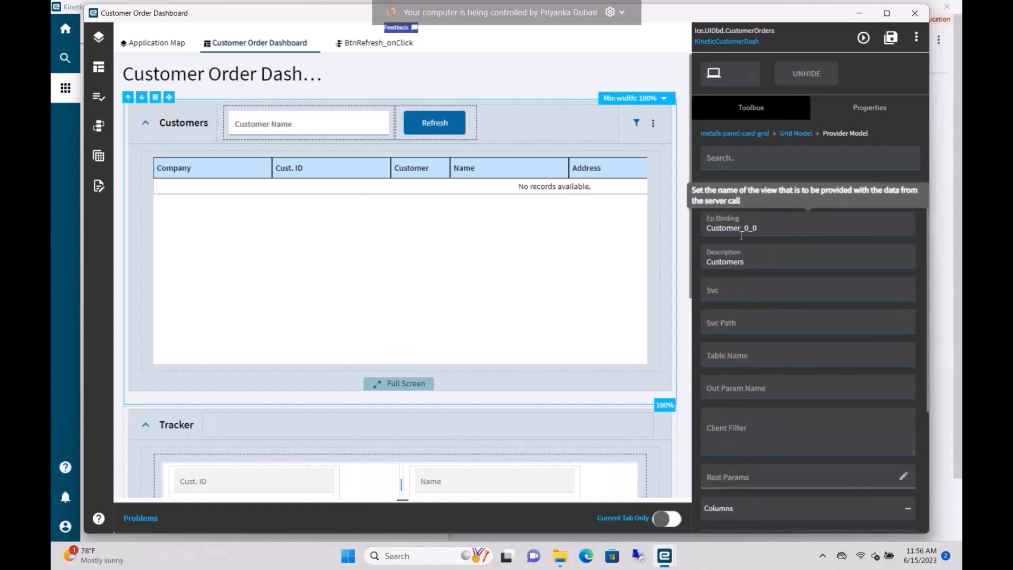
double_click(725, 226)
- Set the erp-baq action's View Name to Customer_0_0 in the btnRefresh_onClick event, keeping the Mode at get
click(376, 43)
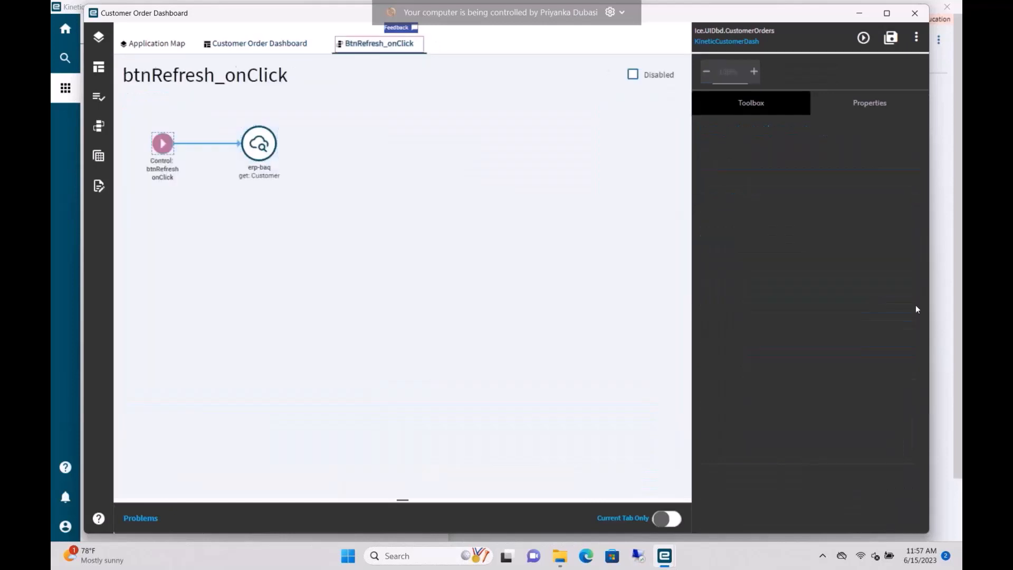
click(259, 150)
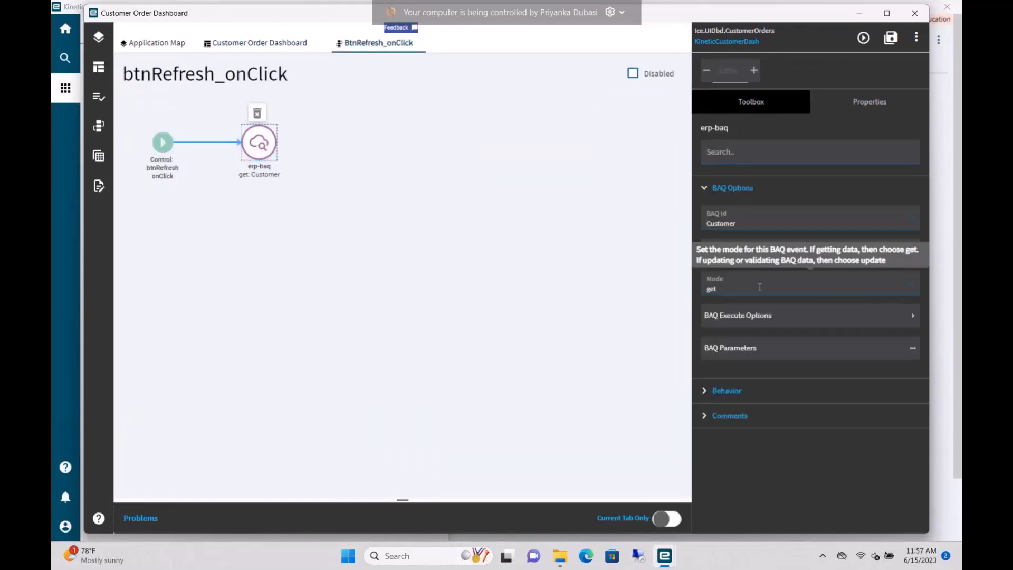
click(760, 287)
click(913, 289)
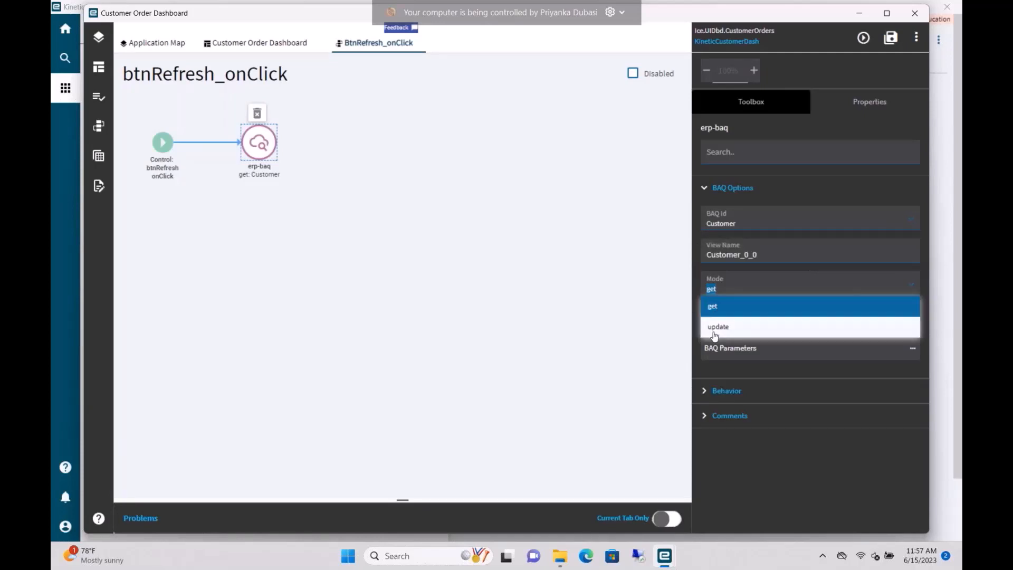
click(543, 263)
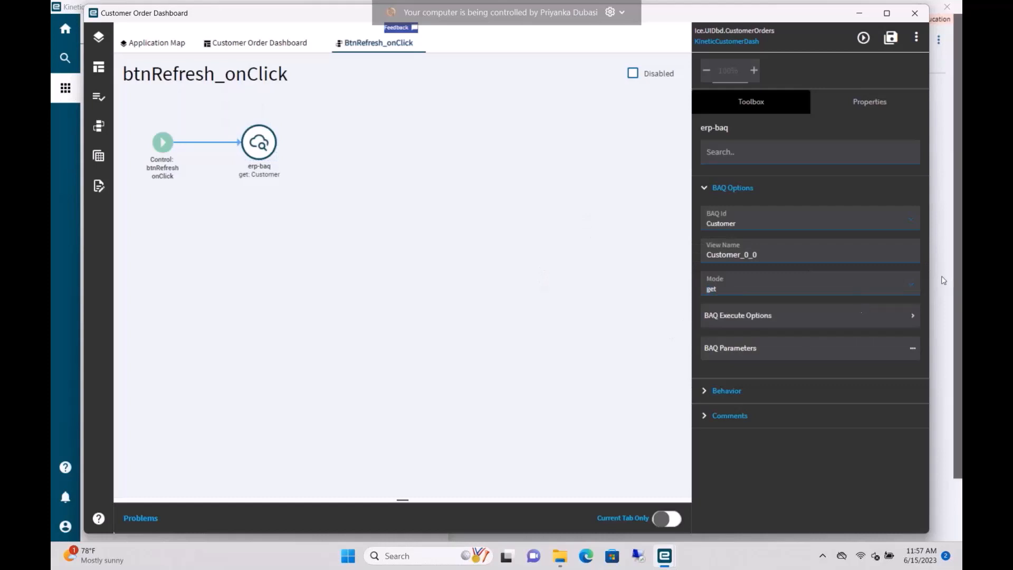
click(911, 288)
click(546, 325)
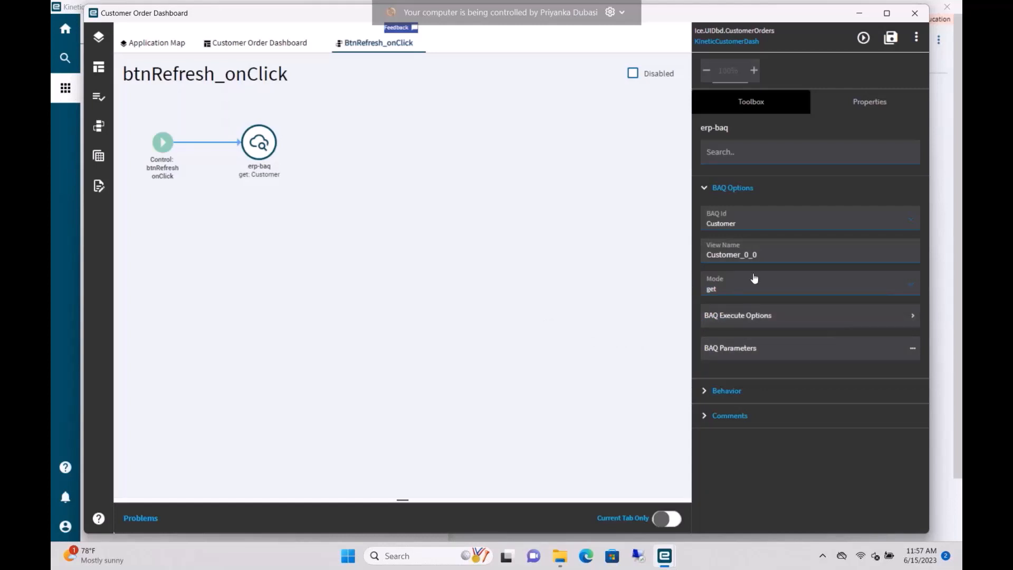
- Open the Where condition in the erp-baq action's BAQ Execute Options for editing
click(775, 318)
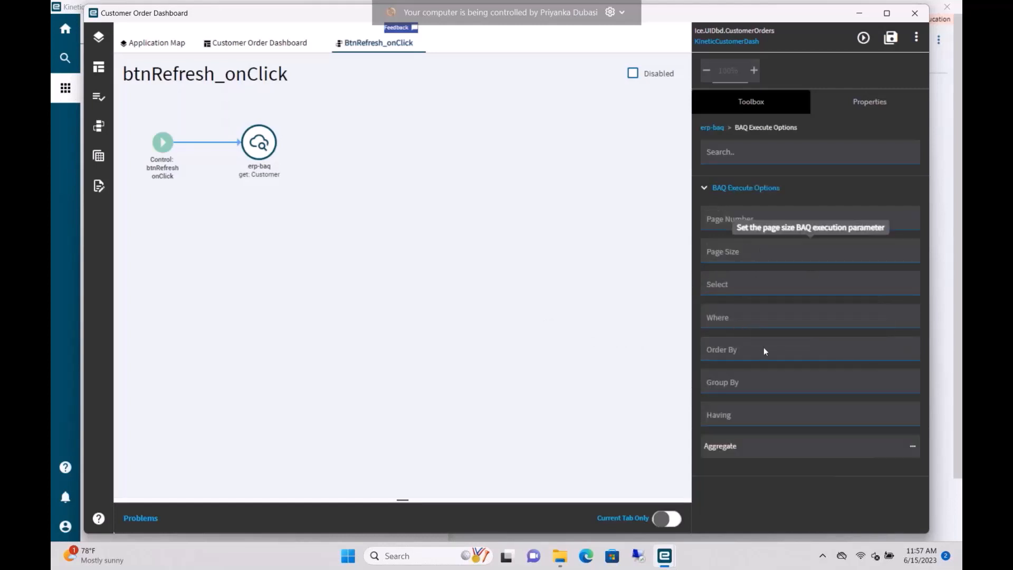
click(735, 321)
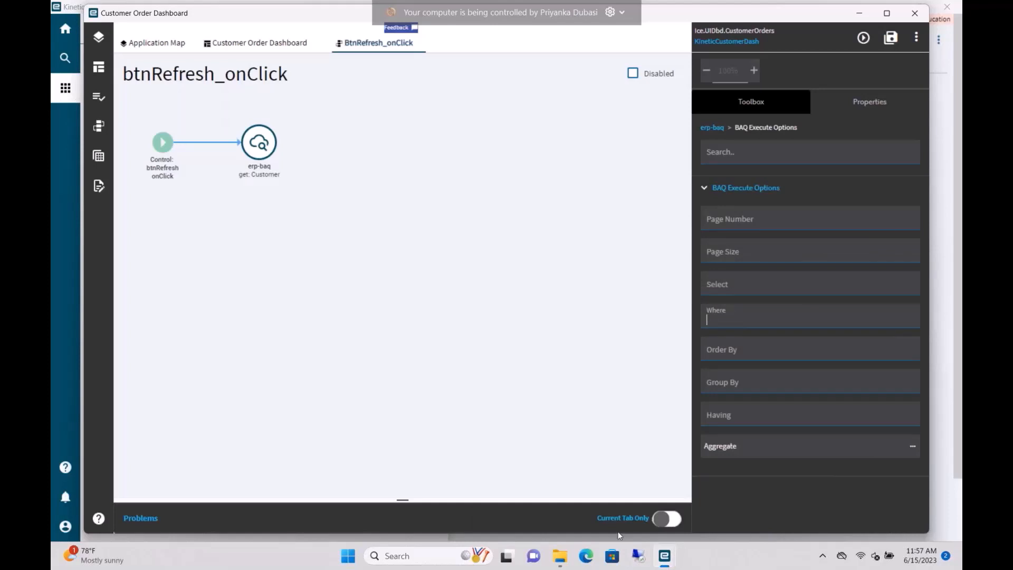
- Switch to the main Kinetic window and open the Business Activity Query designer from System Management
mouse_move(665, 557)
click(538, 486)
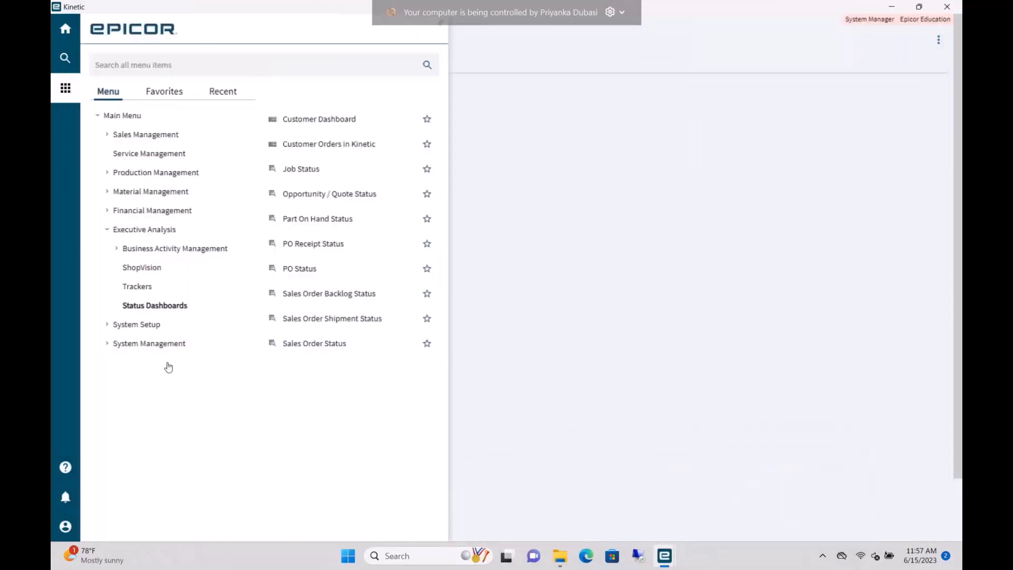
click(161, 345)
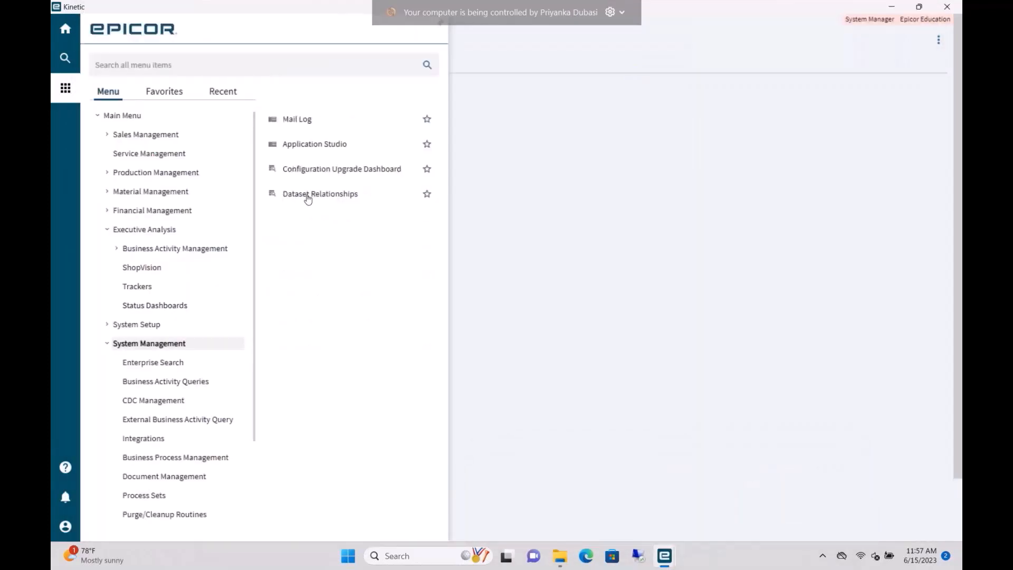
click(174, 382)
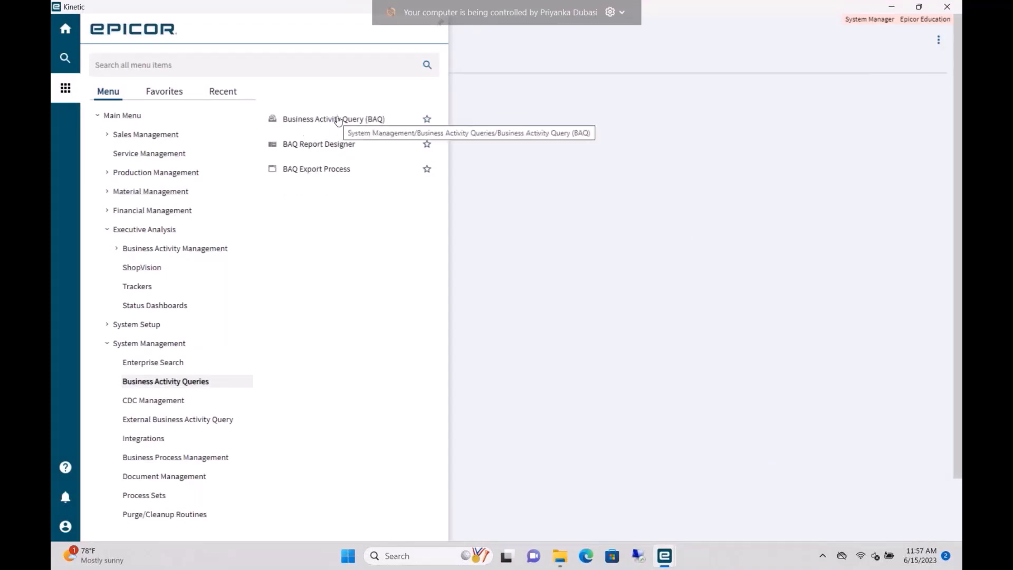
click(338, 120)
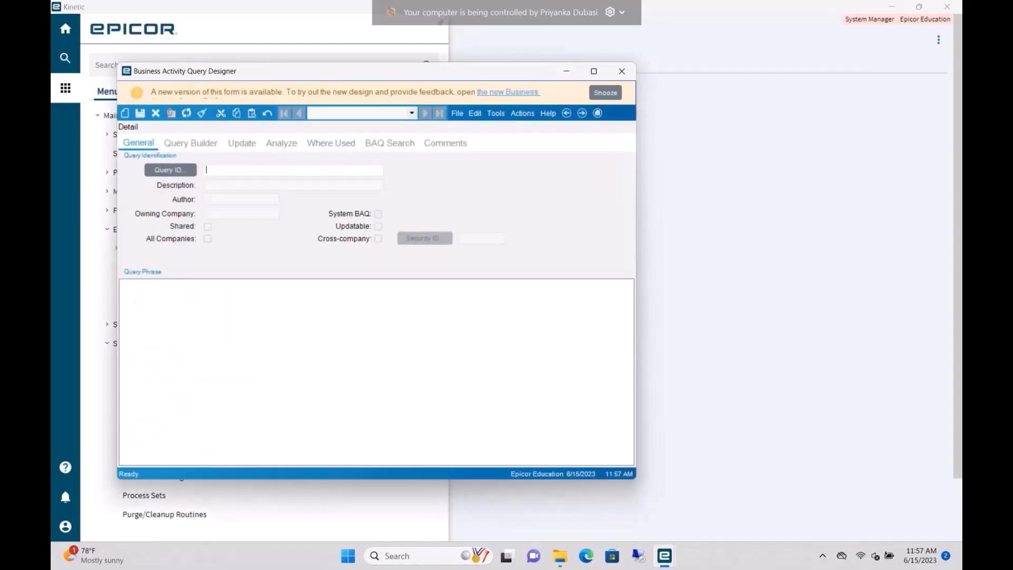
- Load the Customer query and copy the Customer_Name column alias from its query phrase
text(mer)
key(Tab)
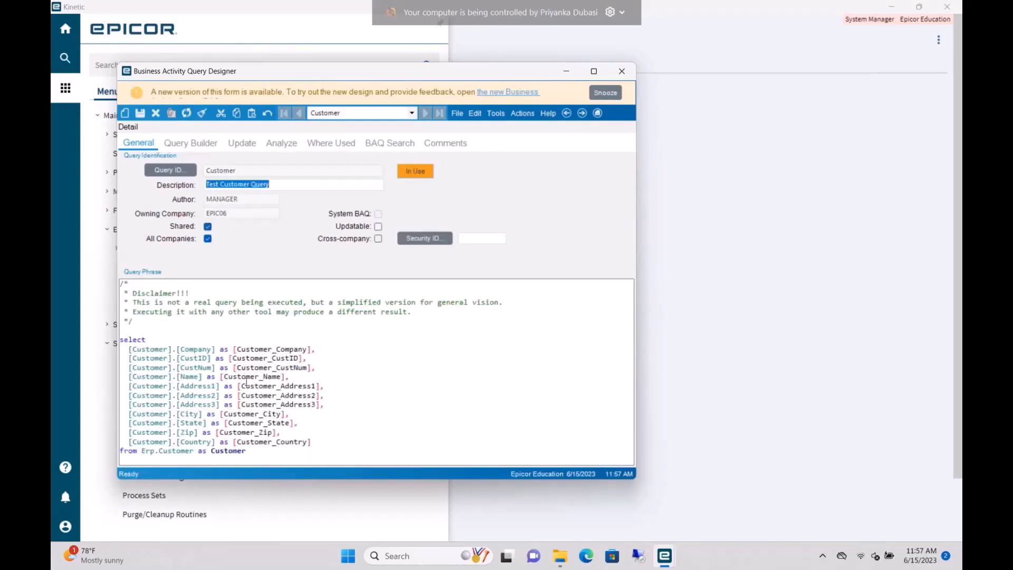
mouse_move(228, 376)
mouse_down()
mouse_move(280, 377)
mouse_move(227, 377)
mouse_up()
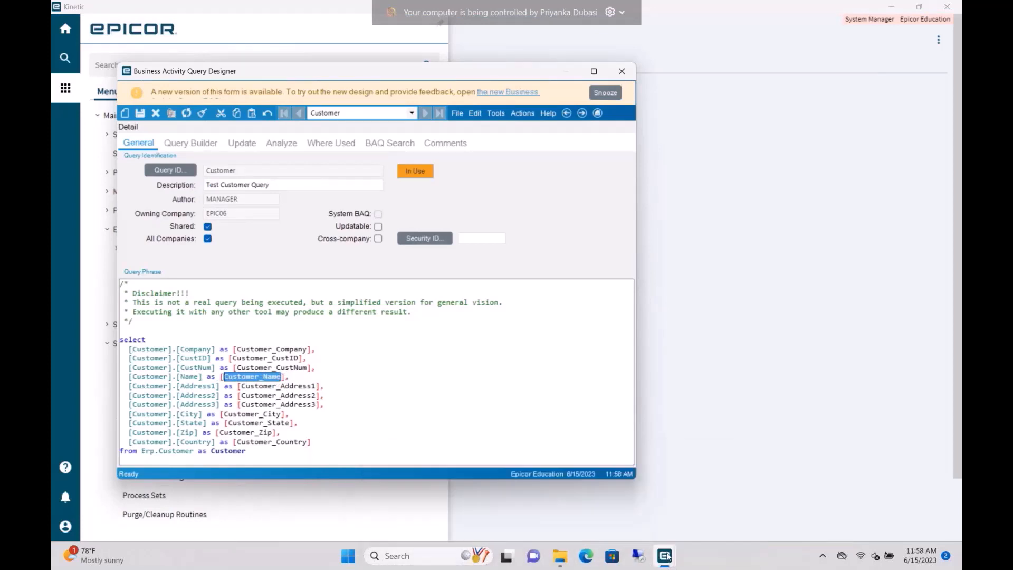
- Switch back to the Customer Order Dashboard in Application Studio and set the Where condition to Customer_Name = '{TransView.CustNum}'
mouse_move(664, 555)
click(702, 445)
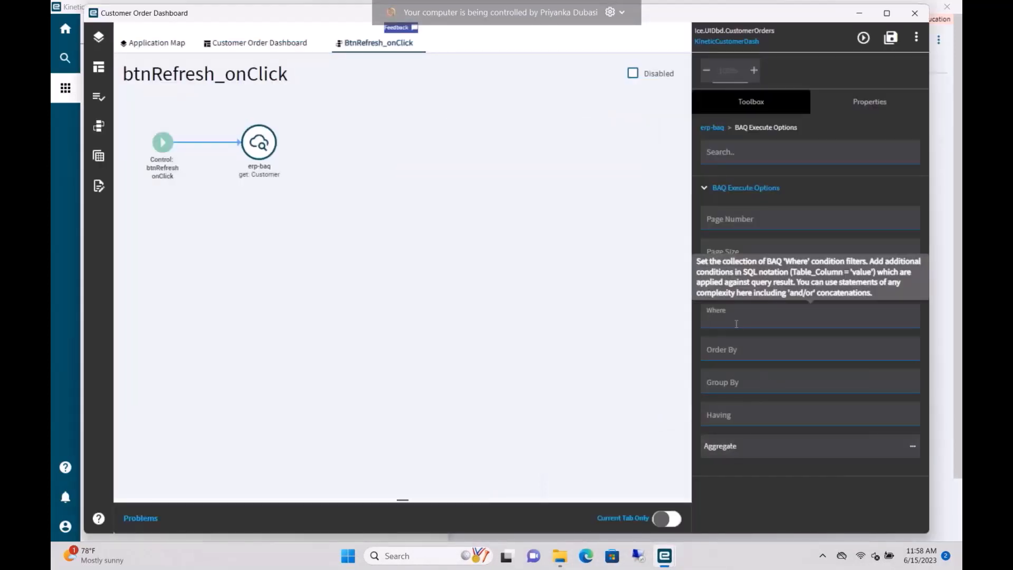
text({)
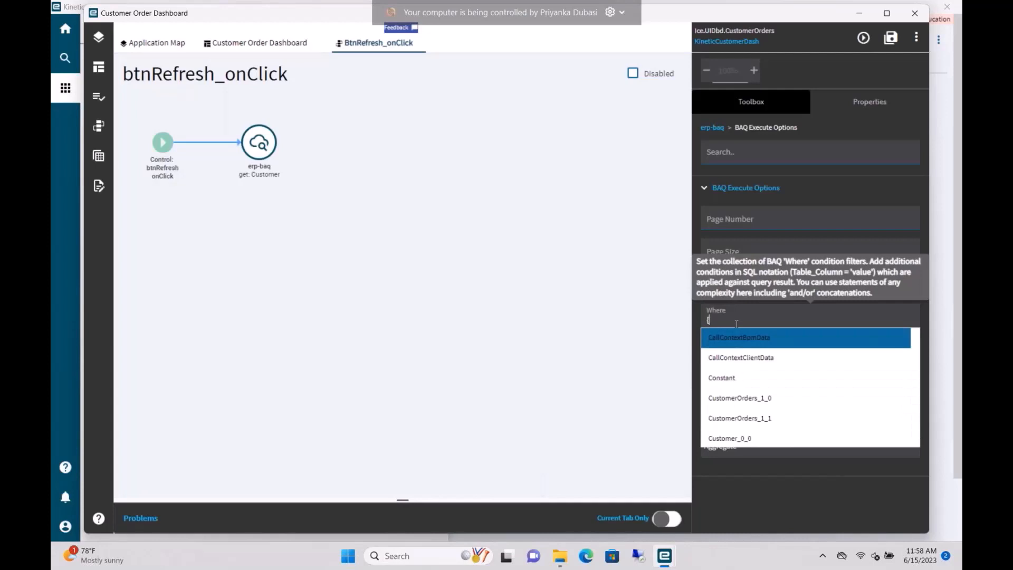
key(BackSpace)
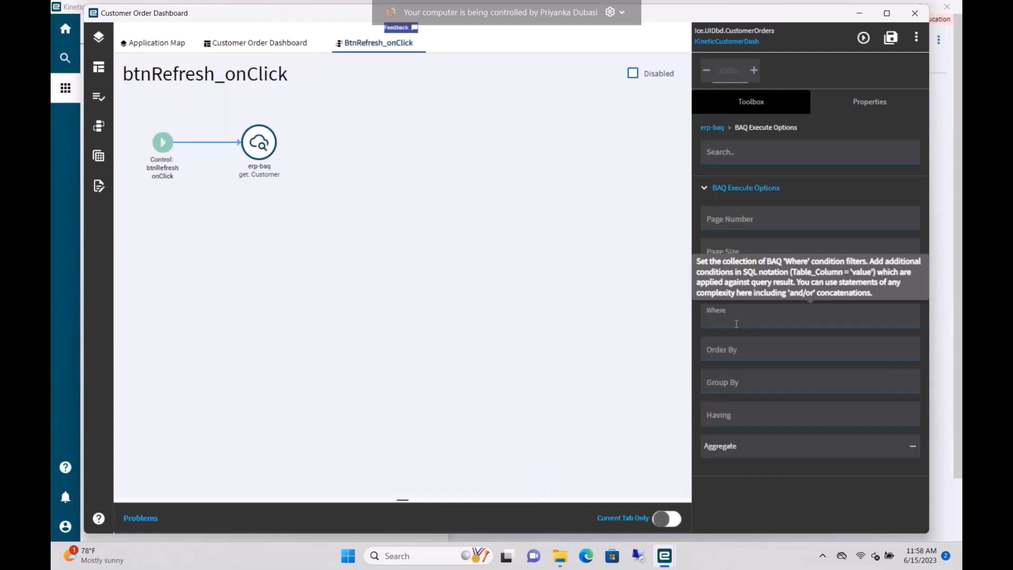
text(Customer_Name)
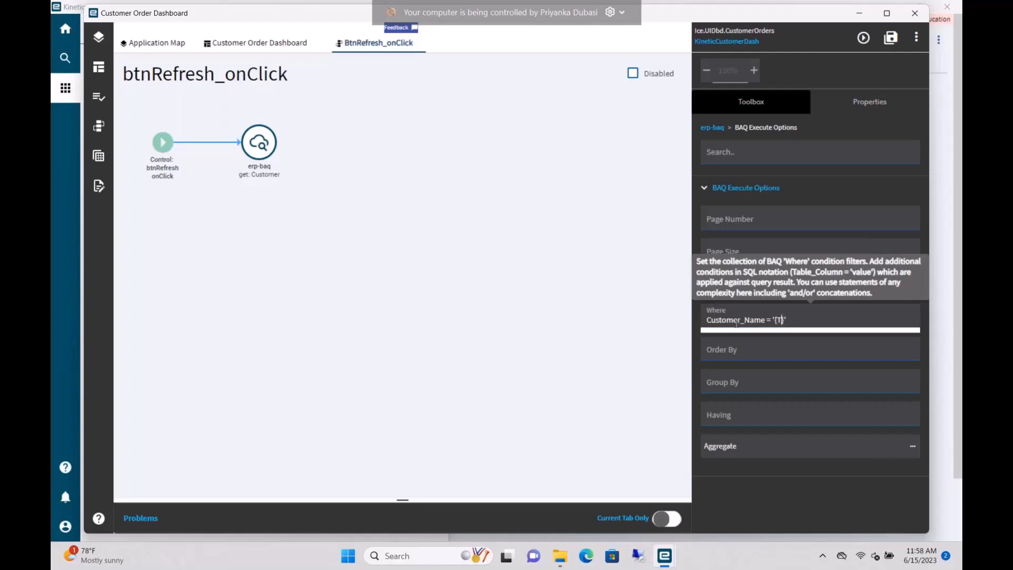
text(TransView)
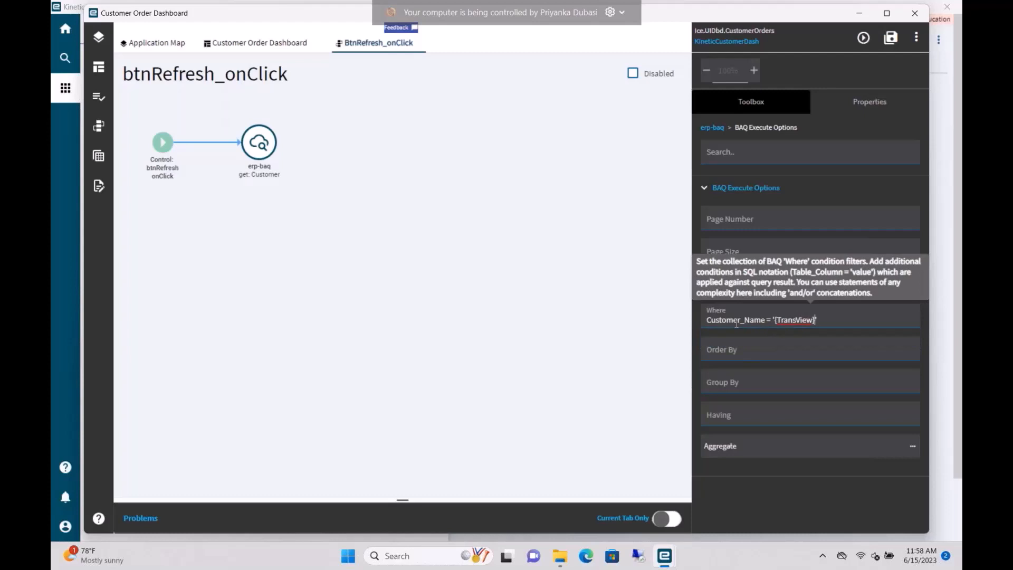
text(.CustNum)
- Copy the EpBinding value TransView.CustName from the Customer Name text box on the Customer Order Dashboard page
click(249, 45)
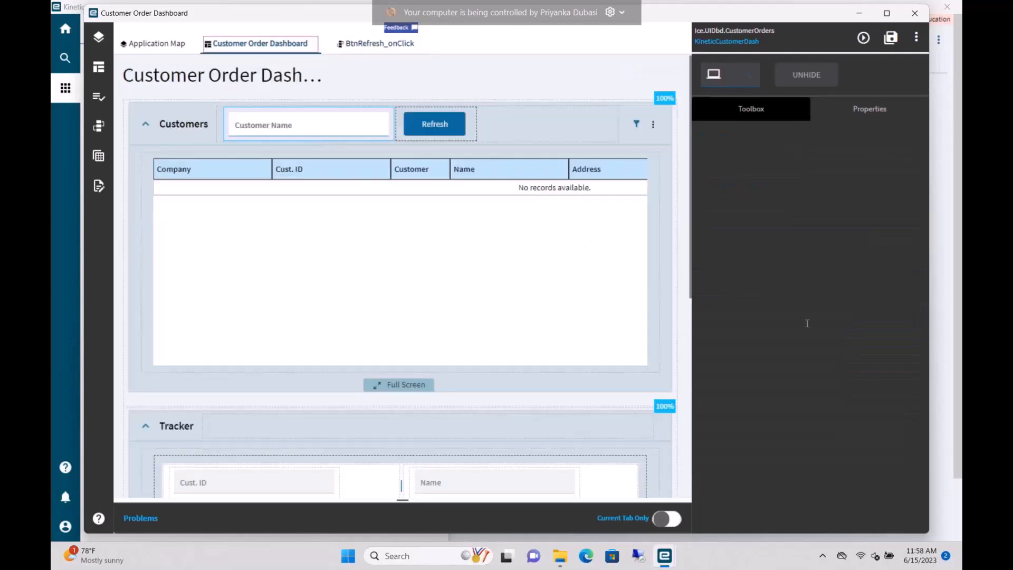
click(340, 125)
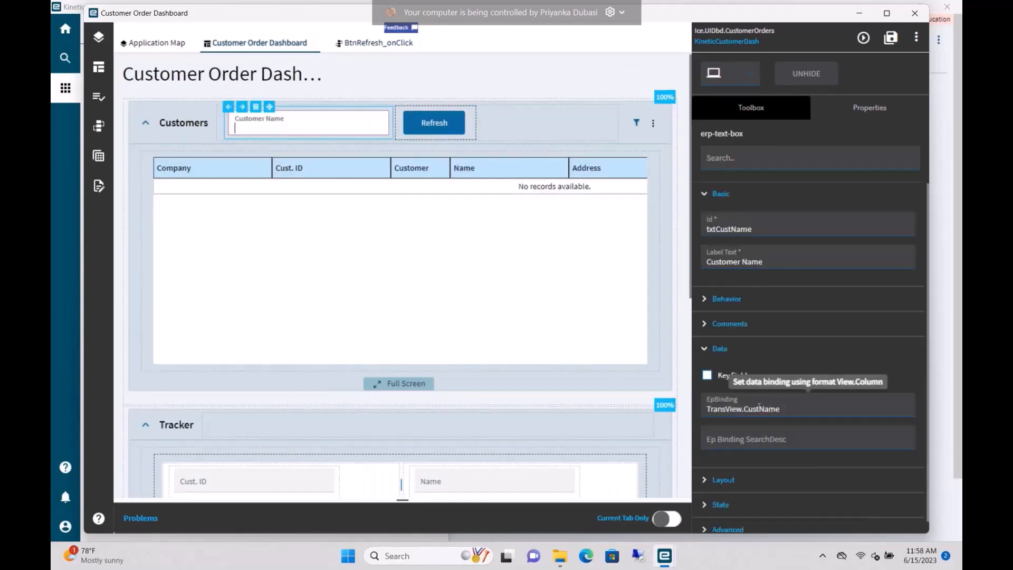
drag(781, 409, 703, 402)
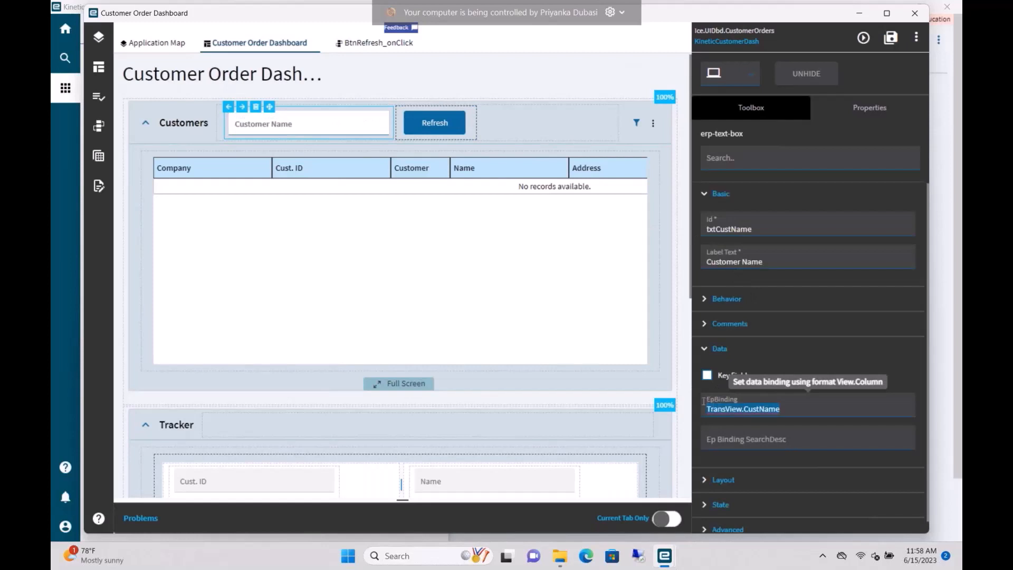
- Change the erp-baq action's Where condition in the btnRefresh_onClick event to Customer_Name = '{TransView.CustName}'
click(364, 49)
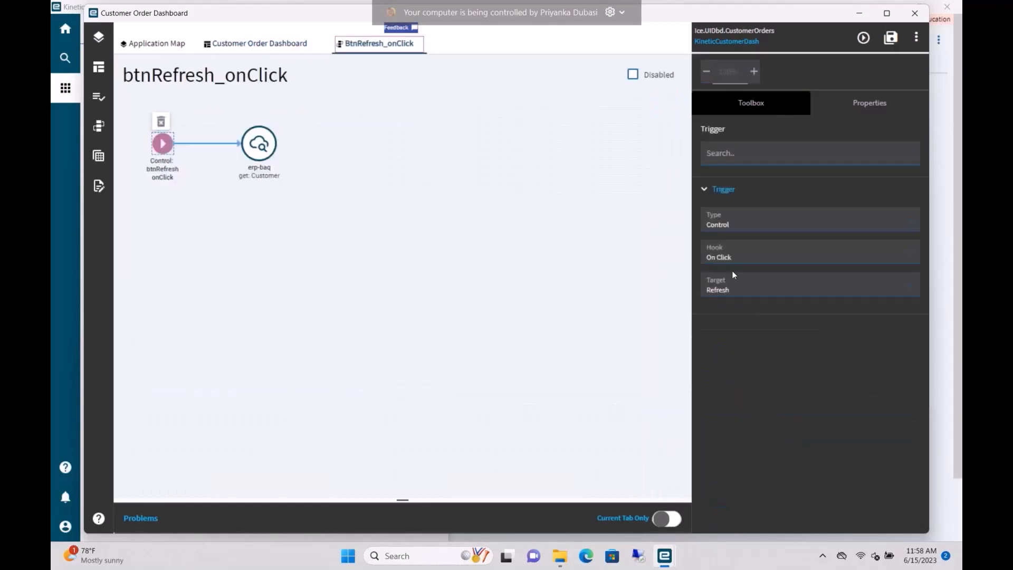
click(260, 144)
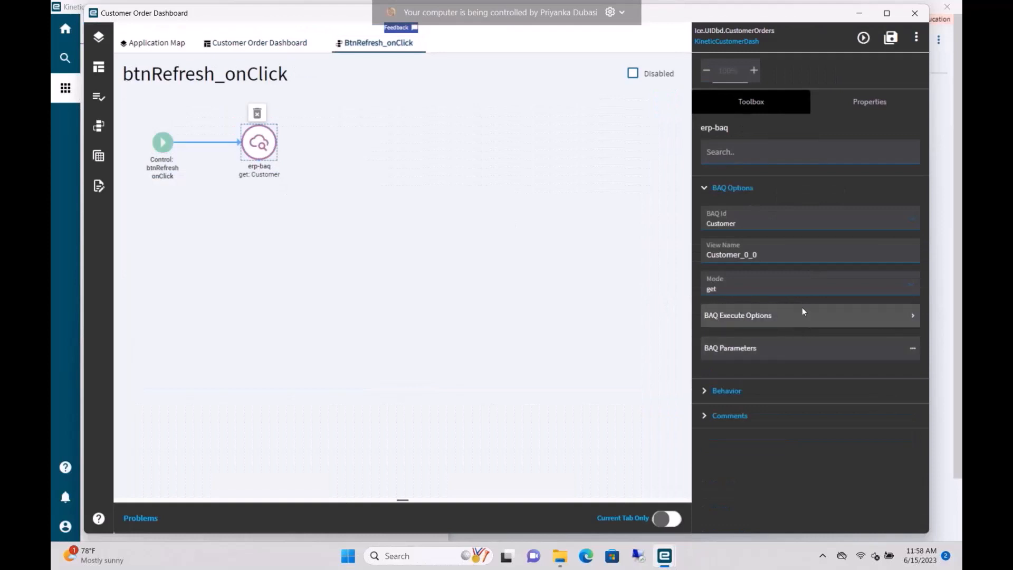
click(803, 318)
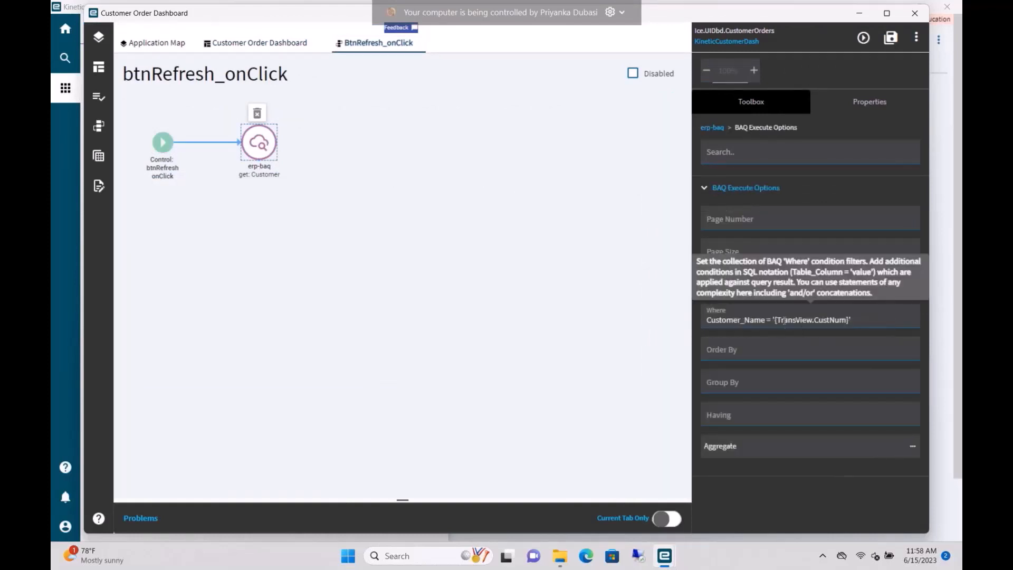
drag(776, 319, 843, 320)
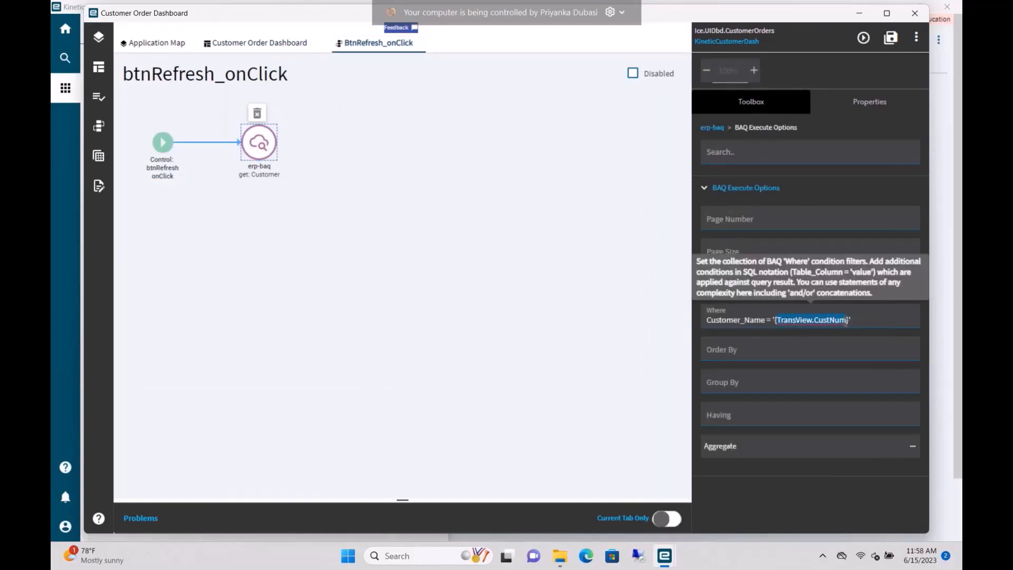
text({TransView.CustName)
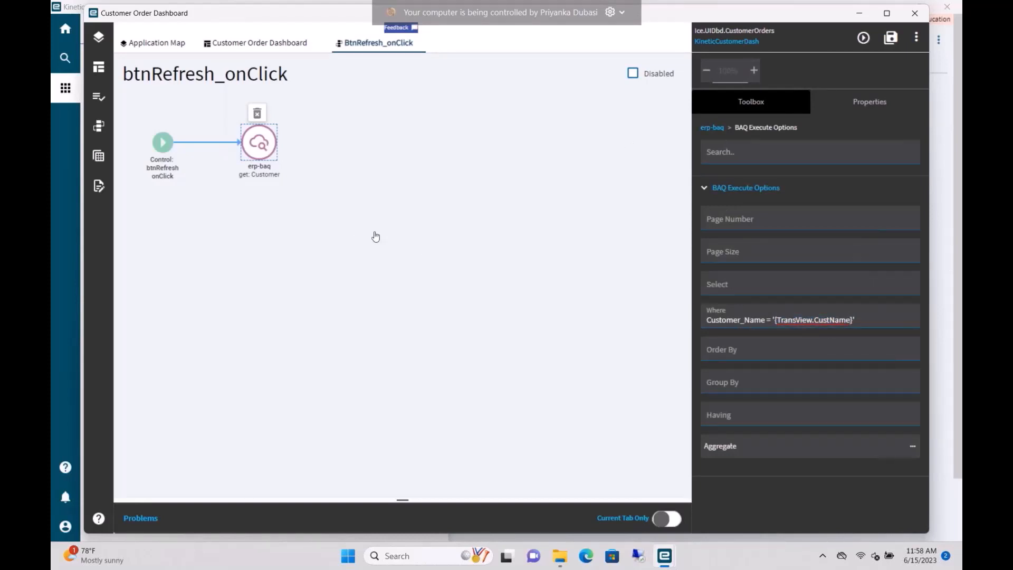
click(416, 282)
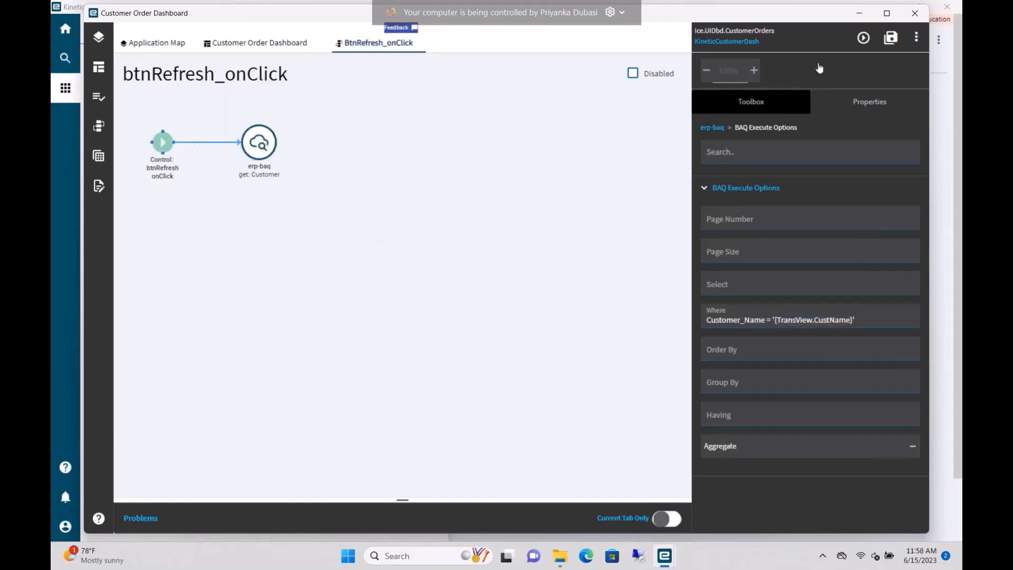
- Preview the dashboard and refresh the Customers grid with BARRISTON as the customer name
click(864, 37)
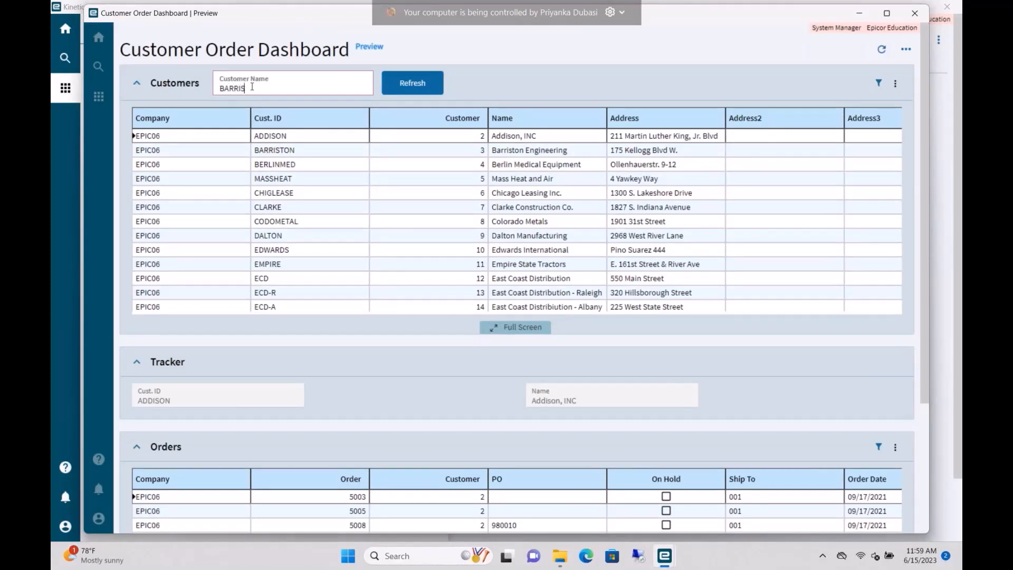
text(TON)
click(422, 83)
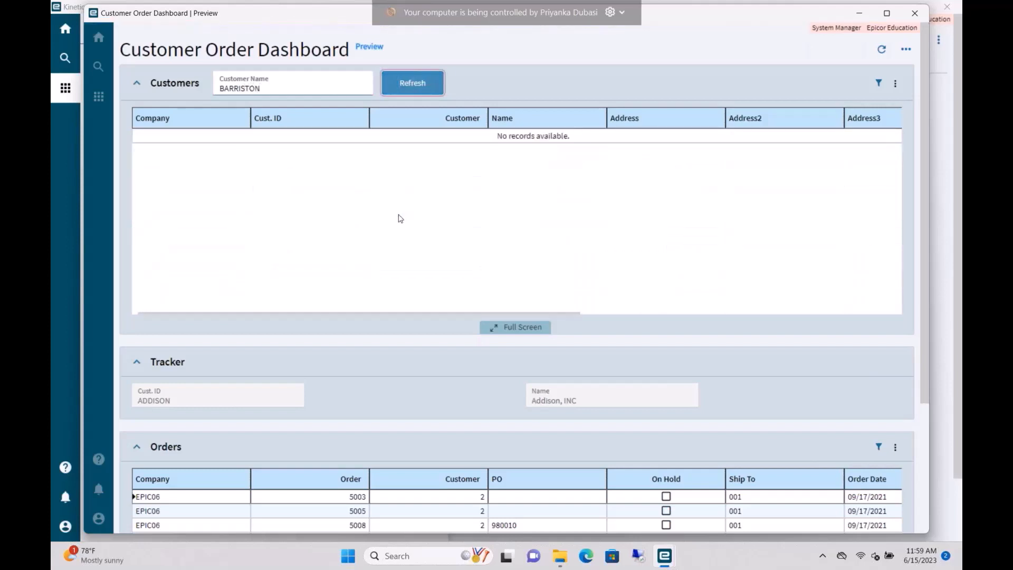
- Reload the customer list in the preview and run the BARRISTON name filter again
click(269, 89)
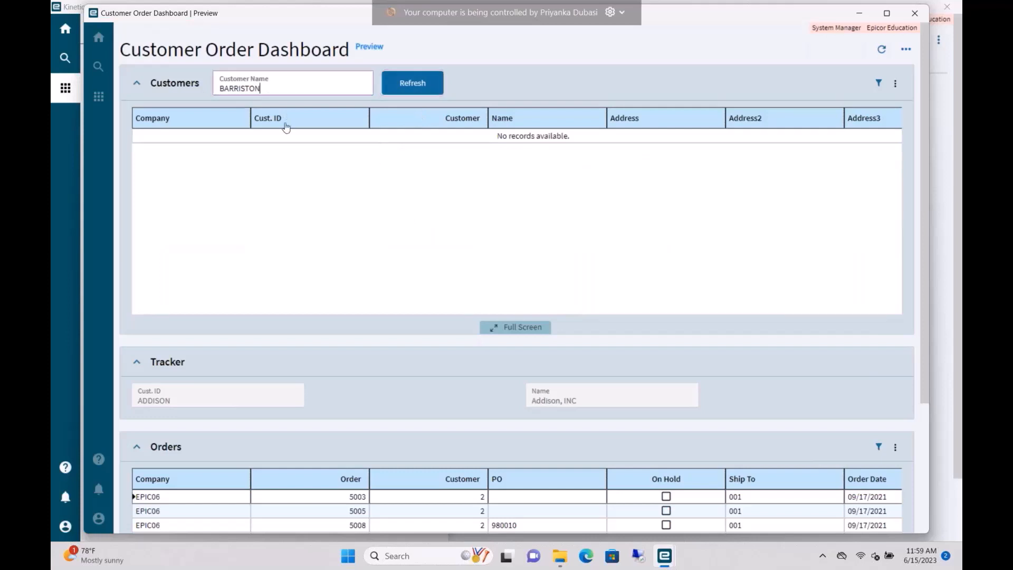
double_click(277, 87)
click(316, 101)
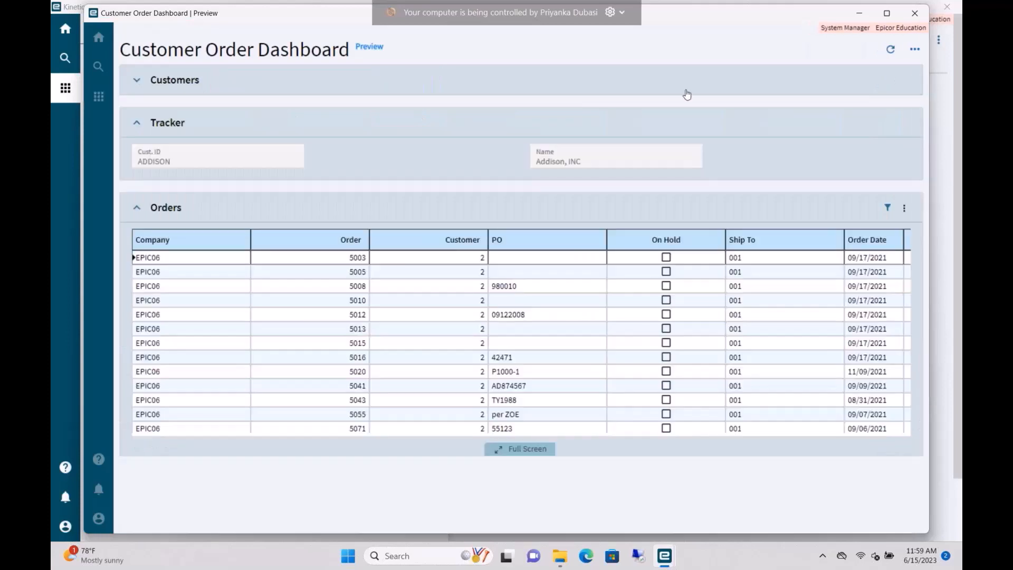
click(140, 86)
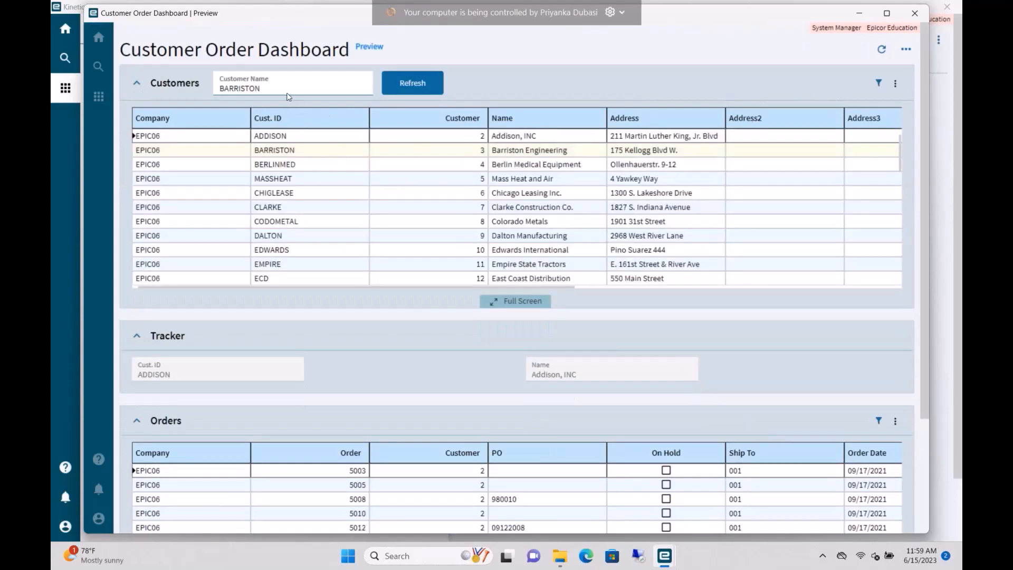
click(433, 87)
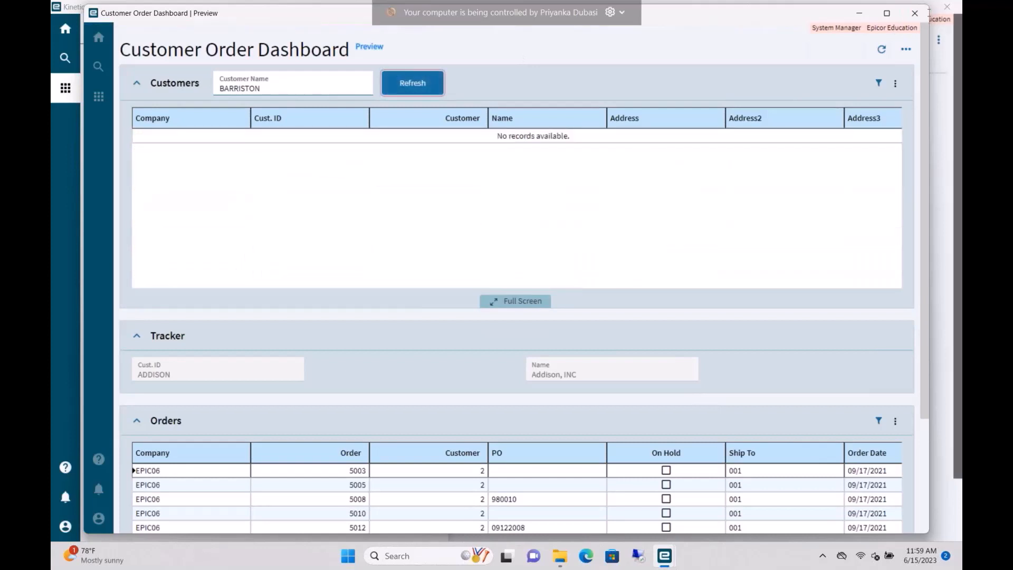
key(alt+F4)
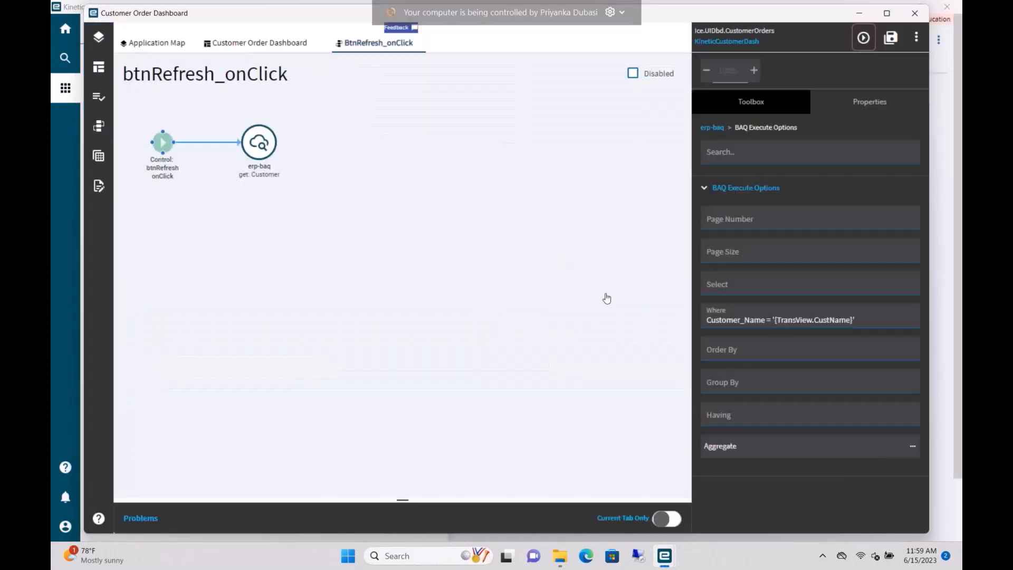
- Check the erp-baq action's BAQ options and Where condition against the Customer query's column aliases and the dashboard's Customers grid
click(264, 144)
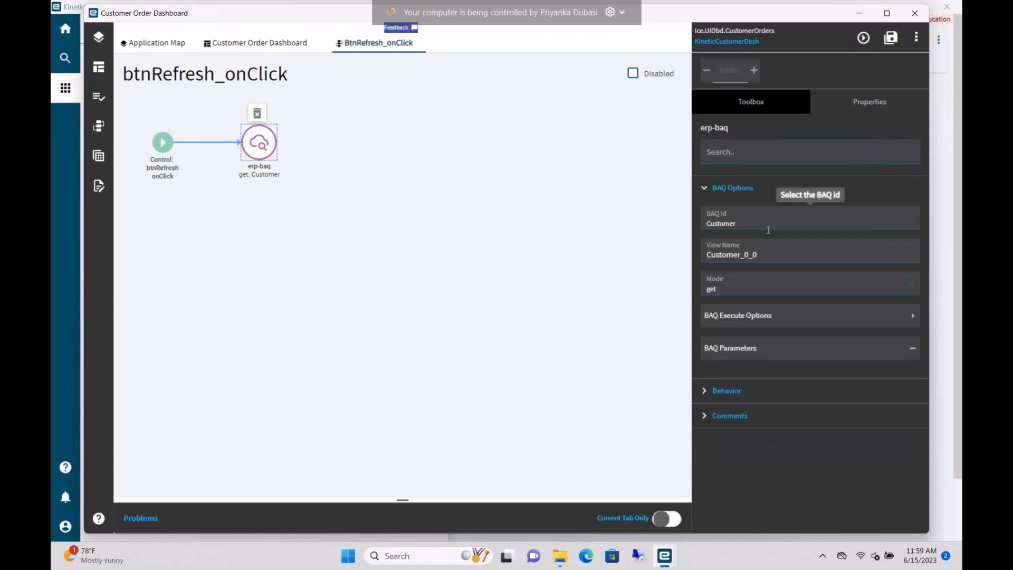
click(794, 325)
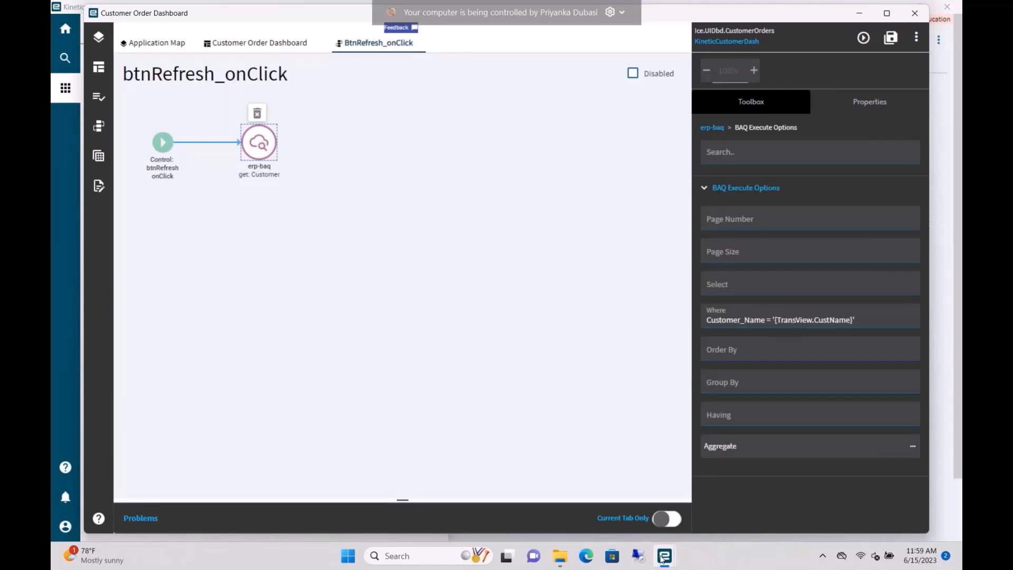
mouse_move(664, 562)
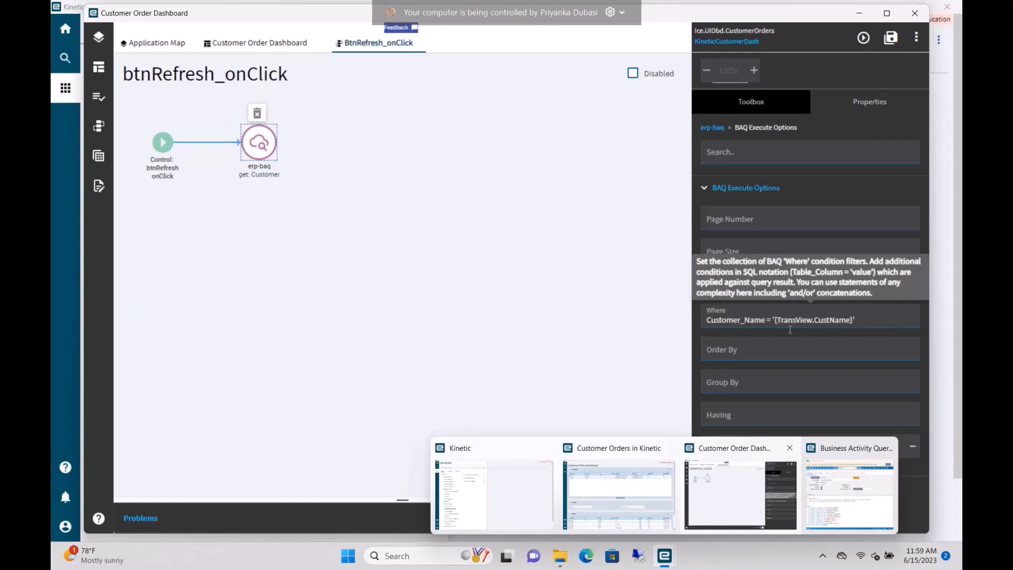
click(312, 303)
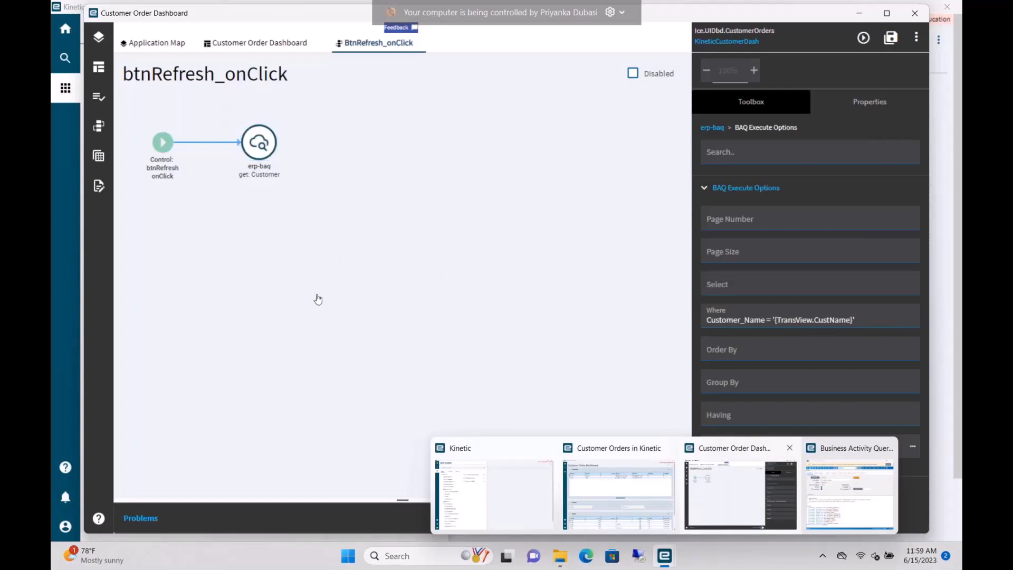
click(713, 128)
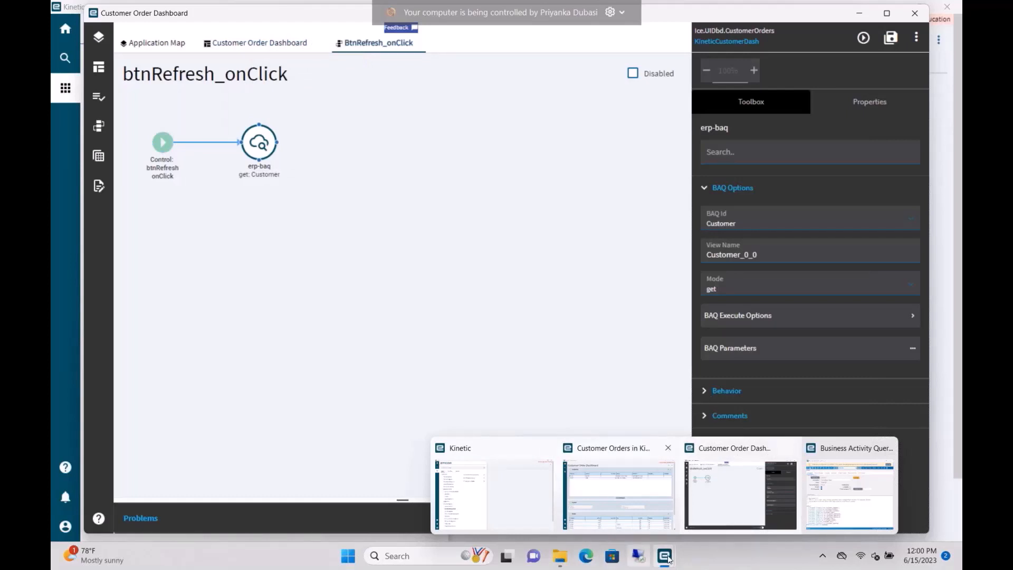
click(500, 493)
click(327, 120)
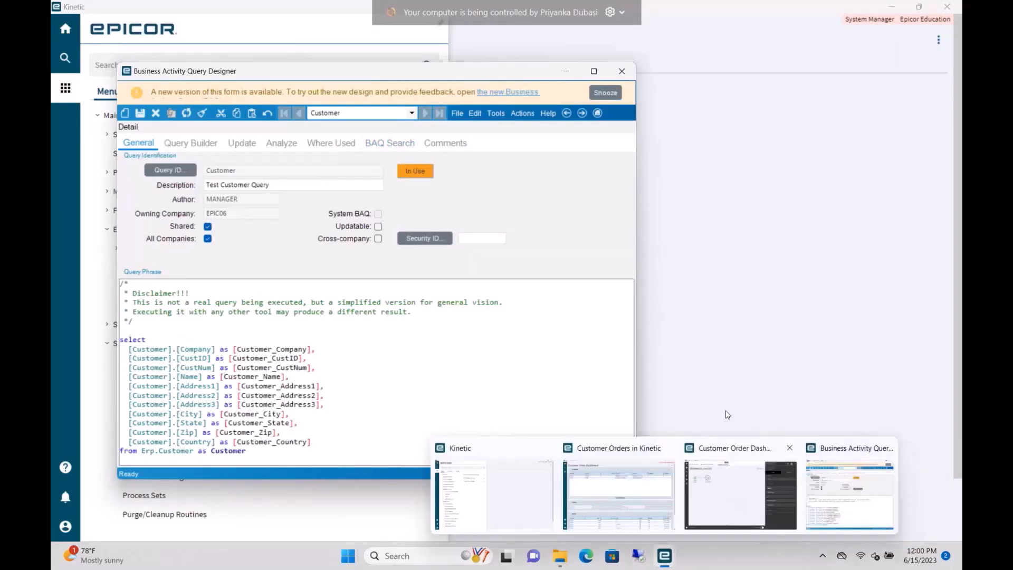
click(741, 488)
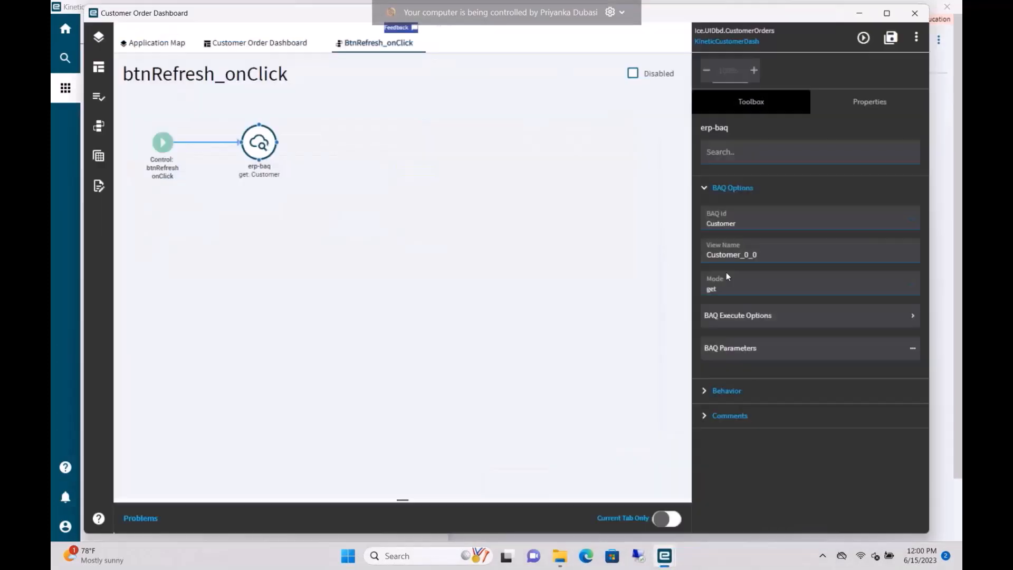
click(757, 321)
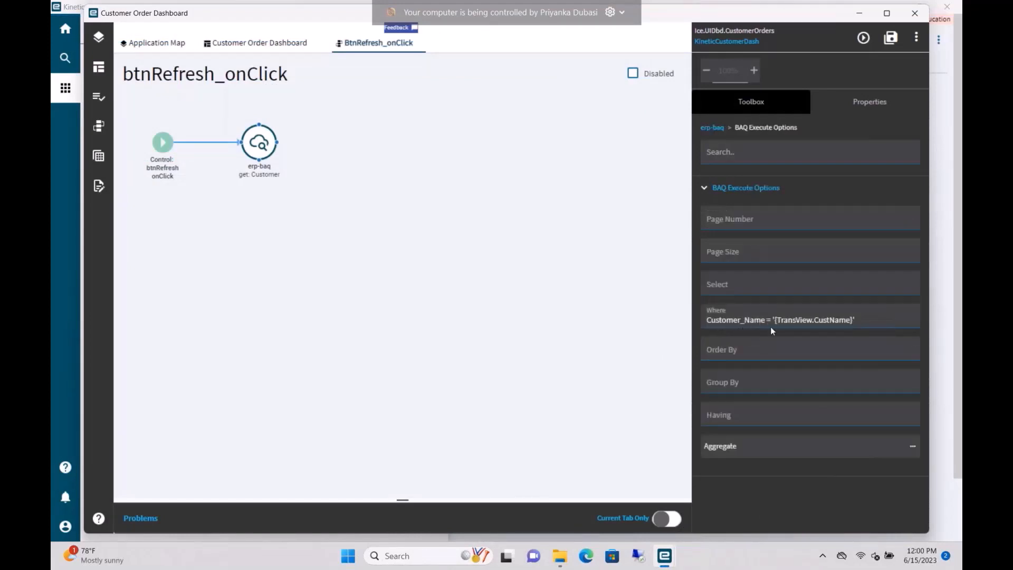
mouse_move(790, 326)
click(246, 46)
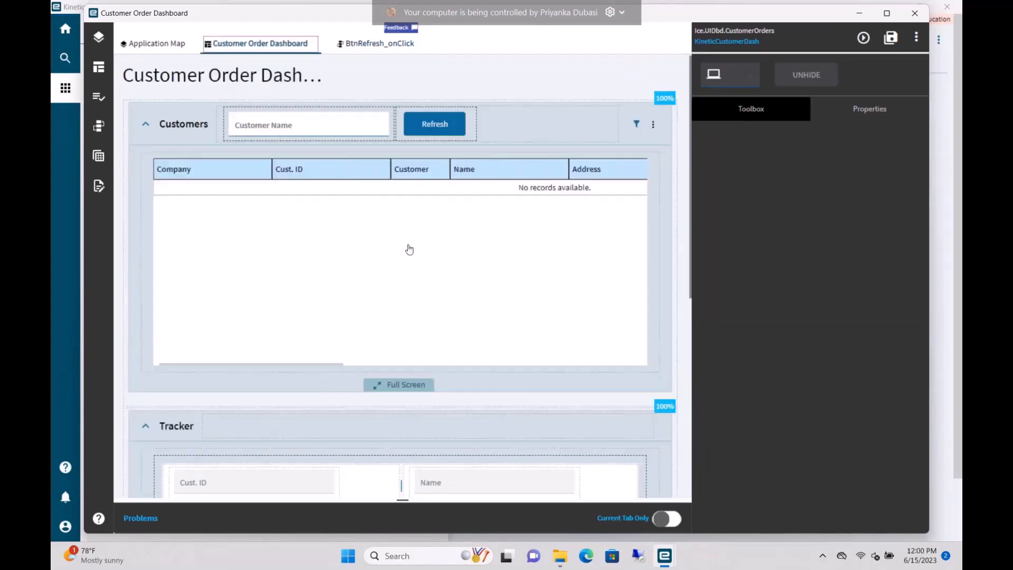
click(439, 296)
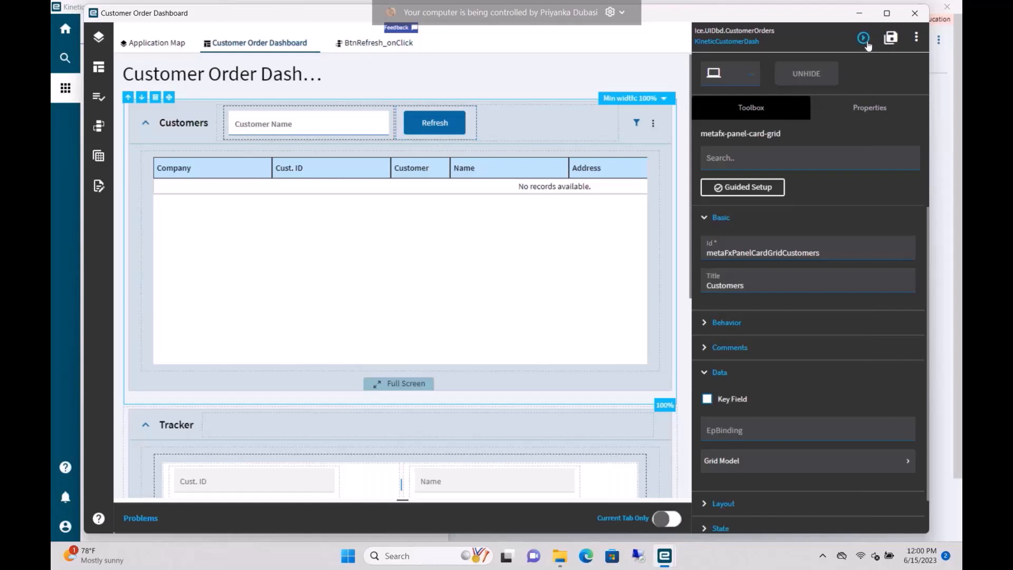
- Switch to the main Kinetic window and open the Customer Dashboard from Executive Analysis > Status Dashboards
mouse_move(665, 554)
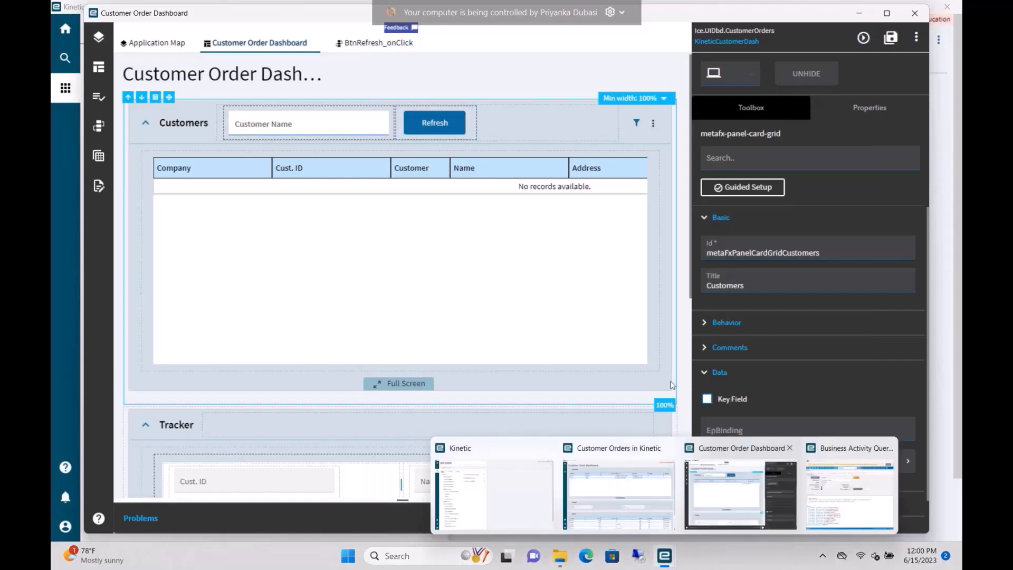
click(509, 501)
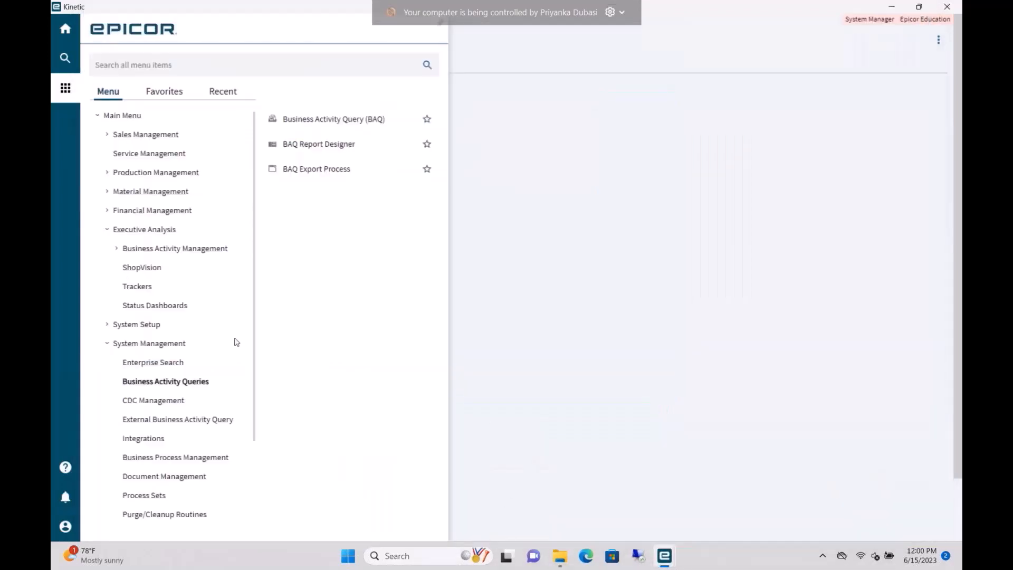
double_click(157, 311)
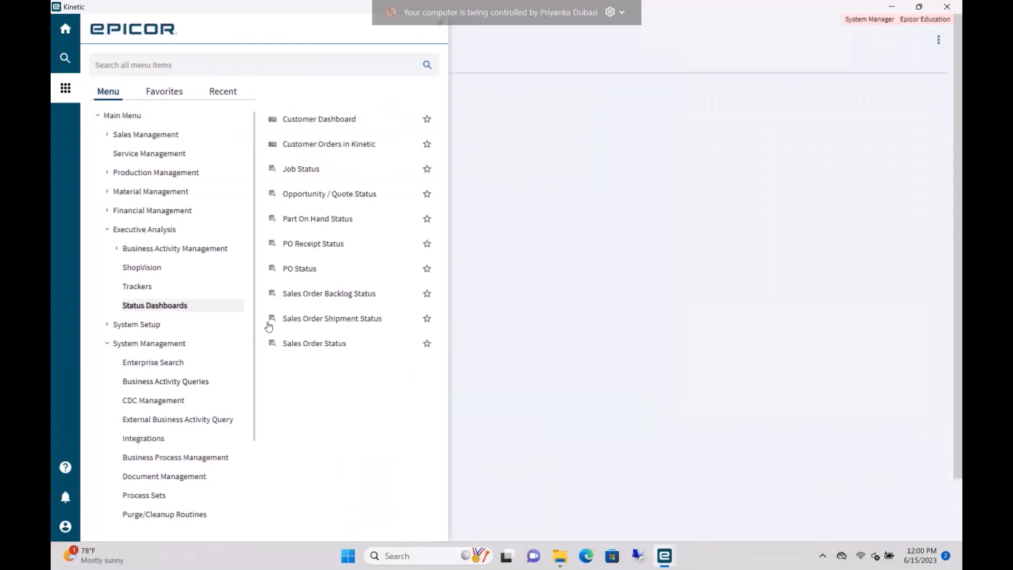
click(190, 310)
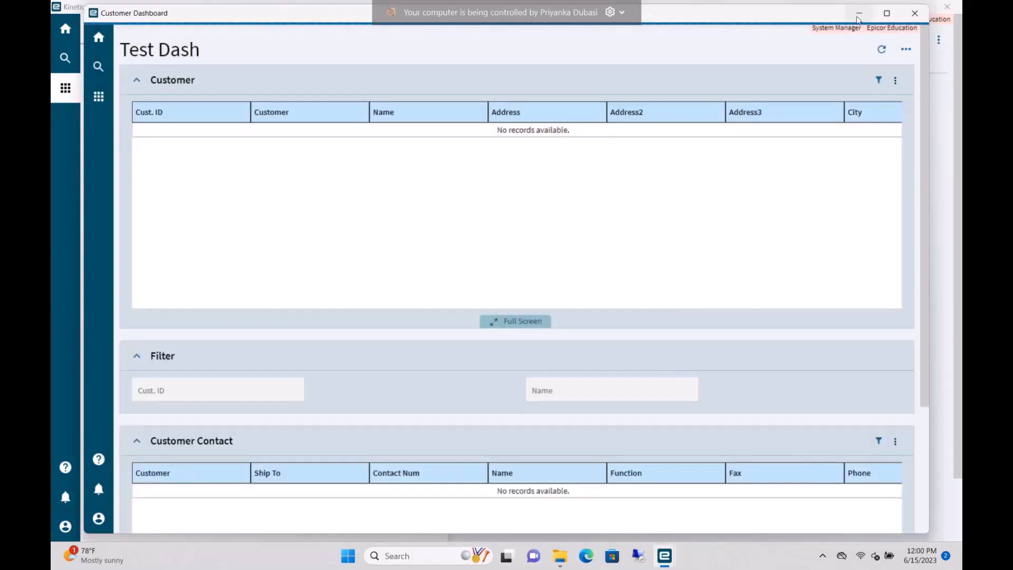
- Switch to the Customer Order Dashboard in Application Studio and check the Where condition of the btnRefresh_onClick event's erp-baq action
click(859, 14)
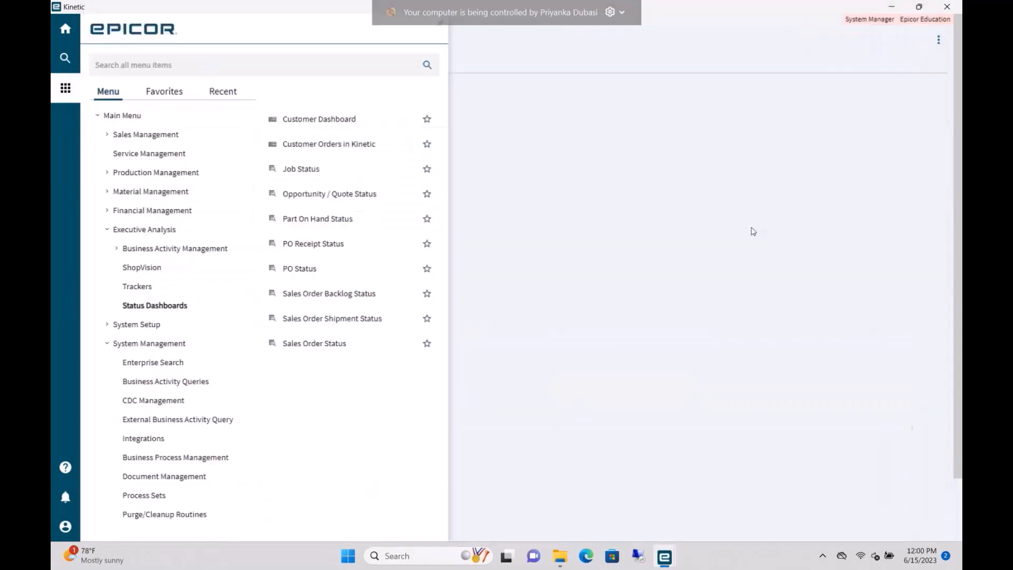
mouse_move(665, 554)
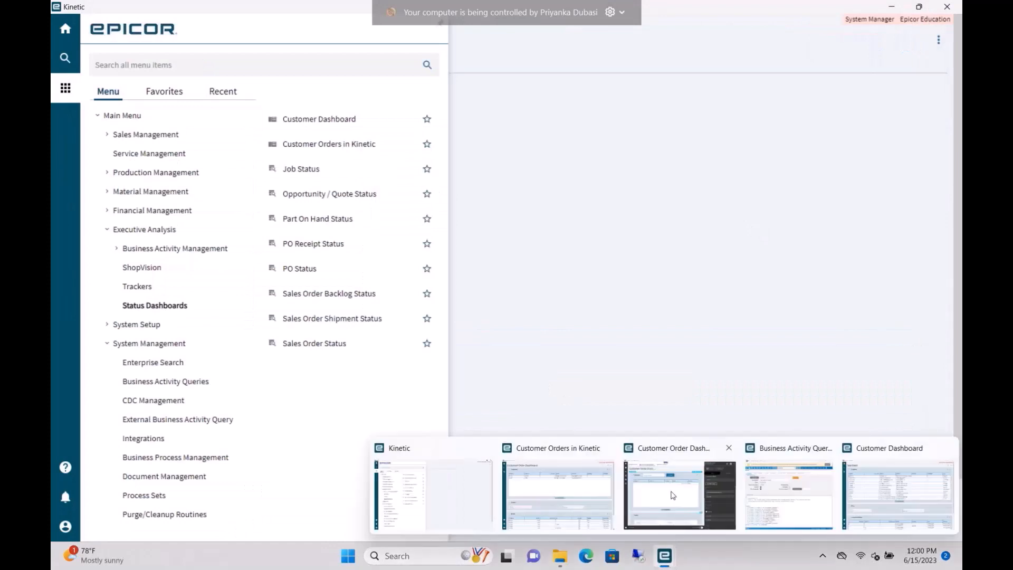
click(648, 492)
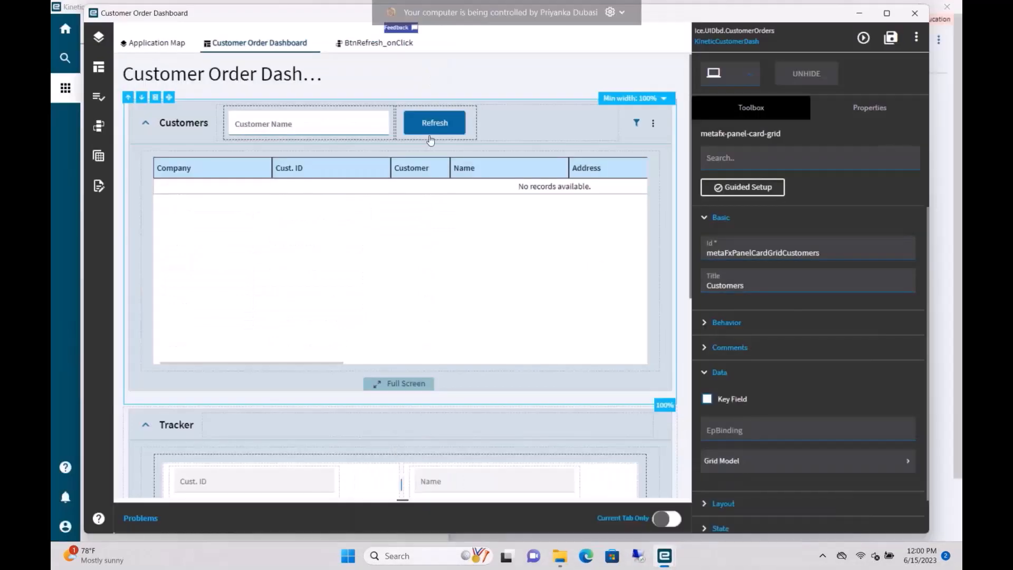
click(375, 43)
click(259, 144)
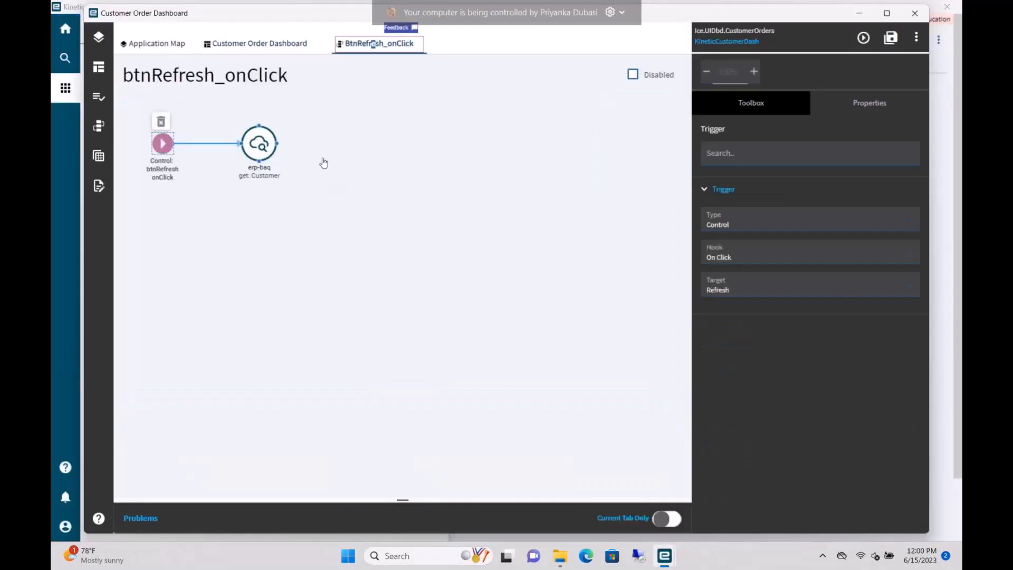
click(748, 316)
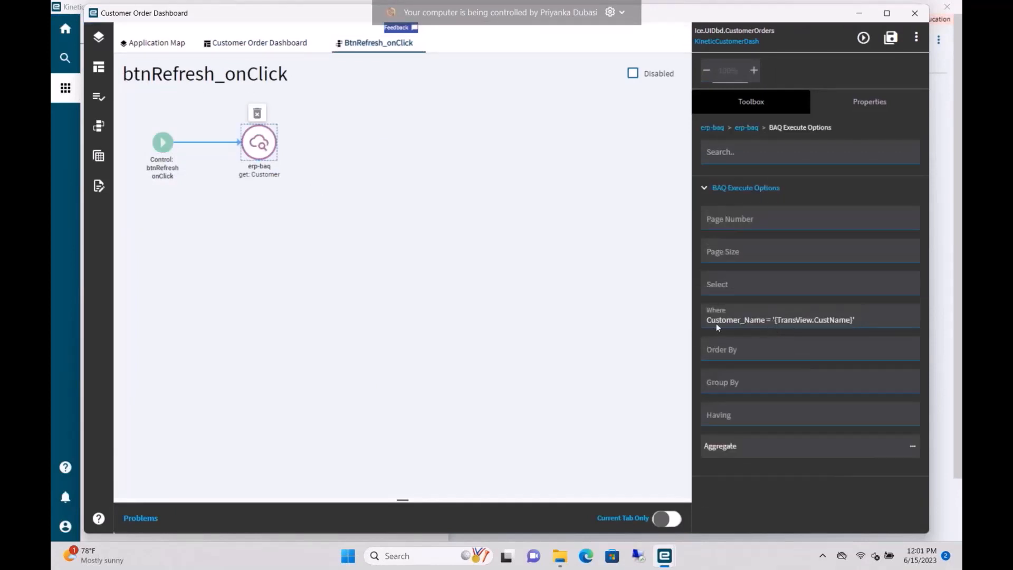
- Preview the Customer Order Dashboard, refresh the Customers grid with DALTON as the customer name, and close the preview
click(864, 38)
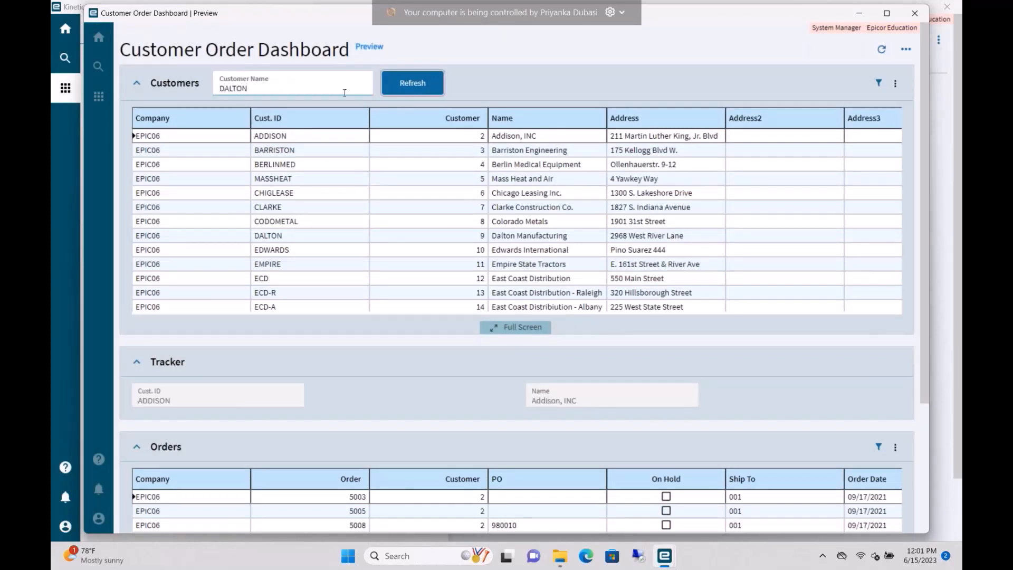
click(414, 87)
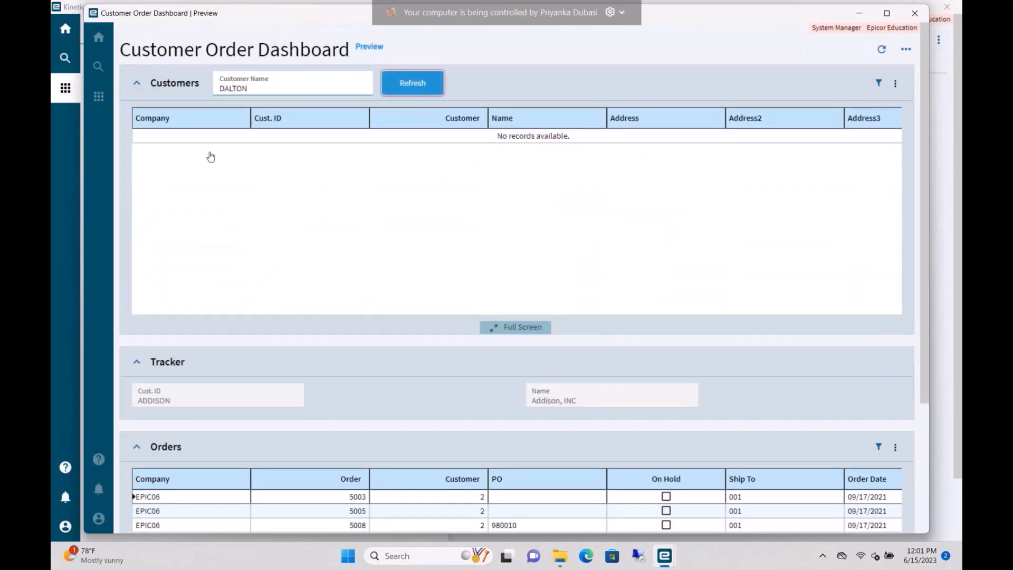
click(915, 13)
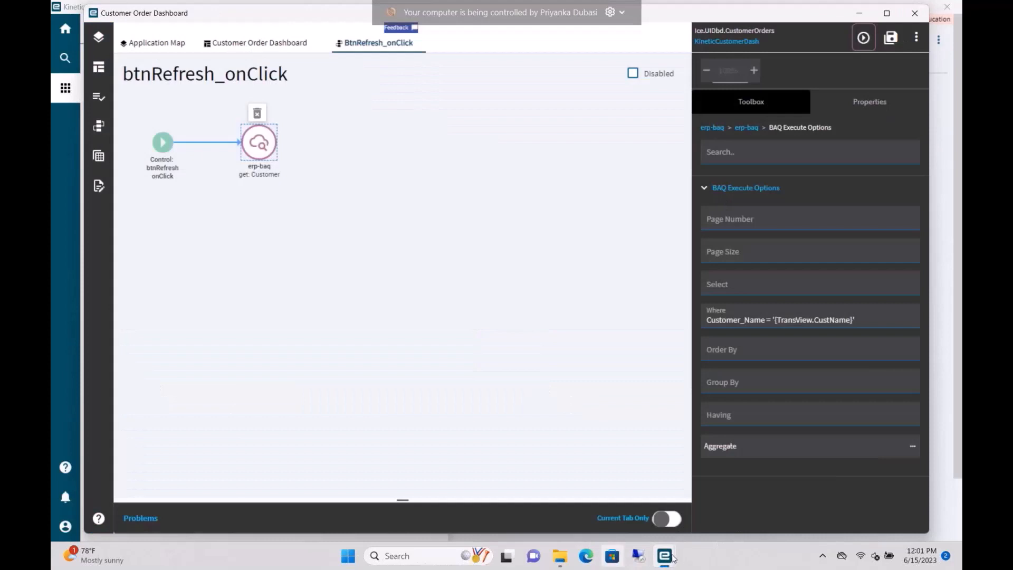
- Switch to the main Kinetic window, open the Customer Dashboard from Status Dashboards, and launch Application Studio for it
mouse_move(663, 558)
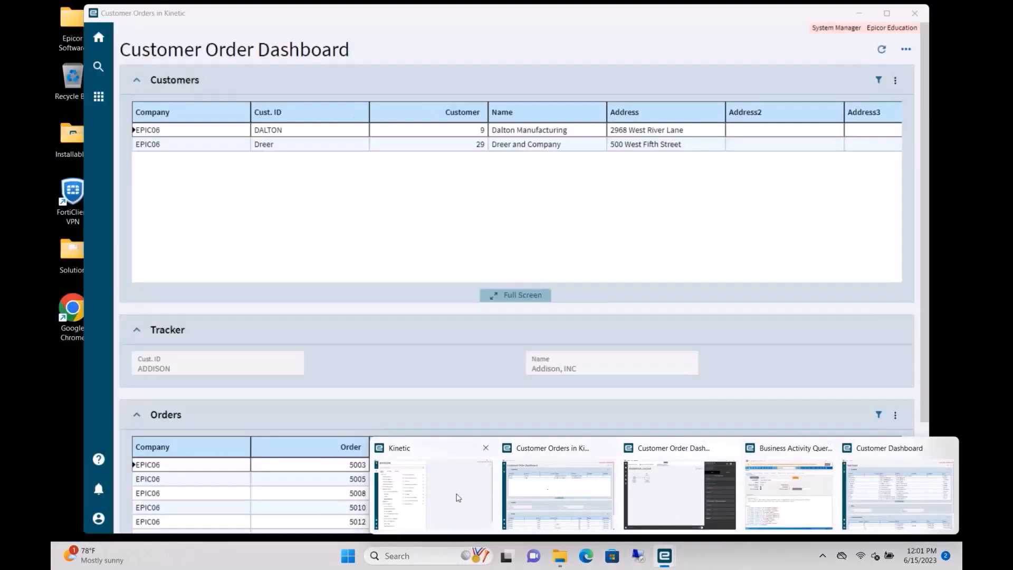
click(458, 498)
click(344, 121)
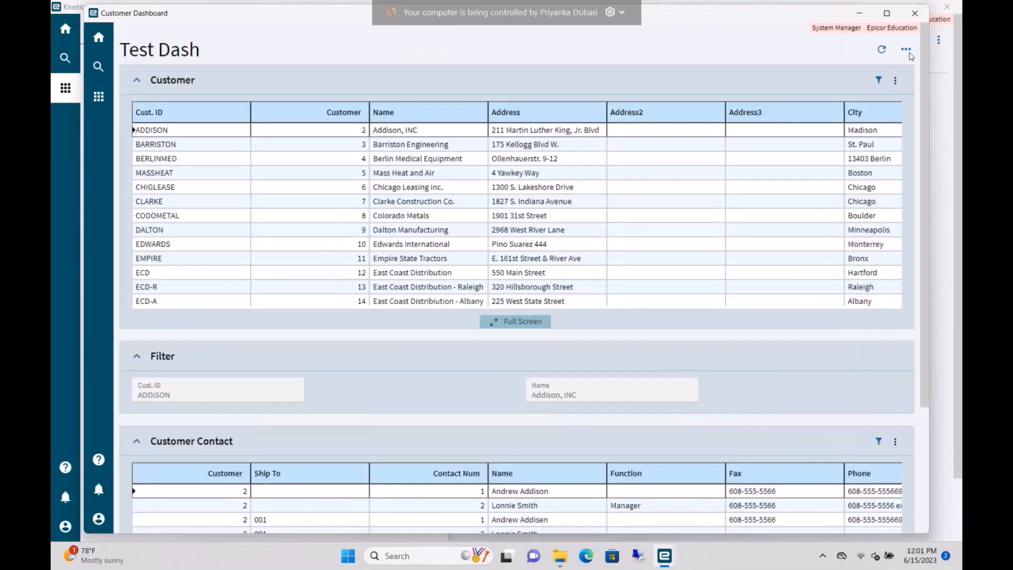
click(906, 49)
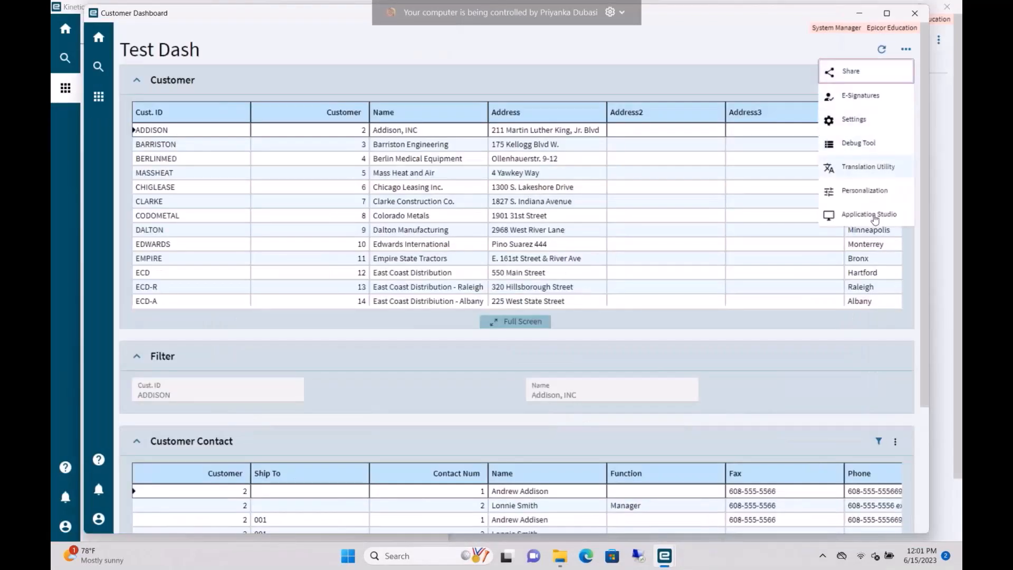
click(875, 217)
click(580, 285)
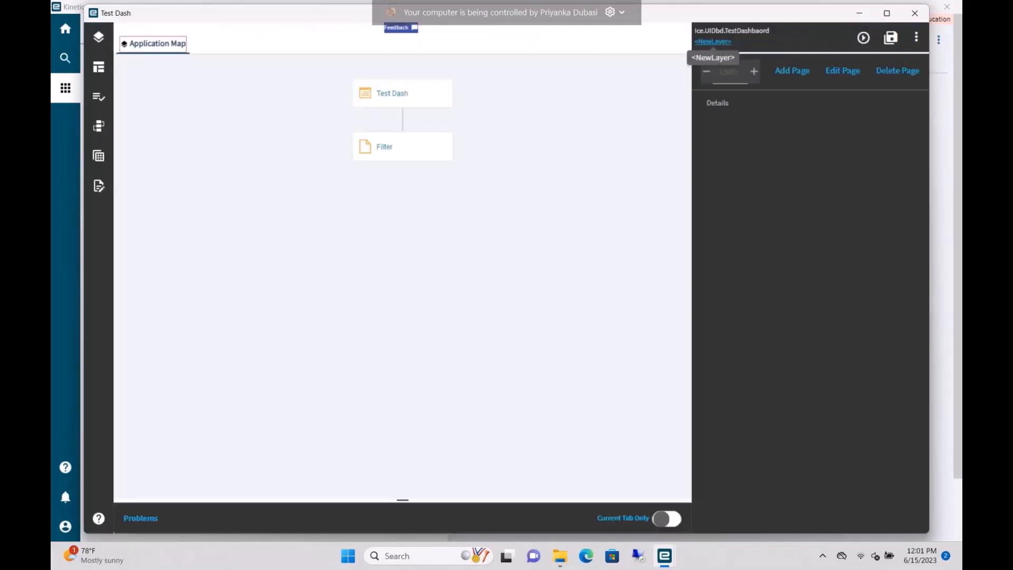
- Load the TestLayer layer for editing and open the Test Dash page in the designer
click(713, 41)
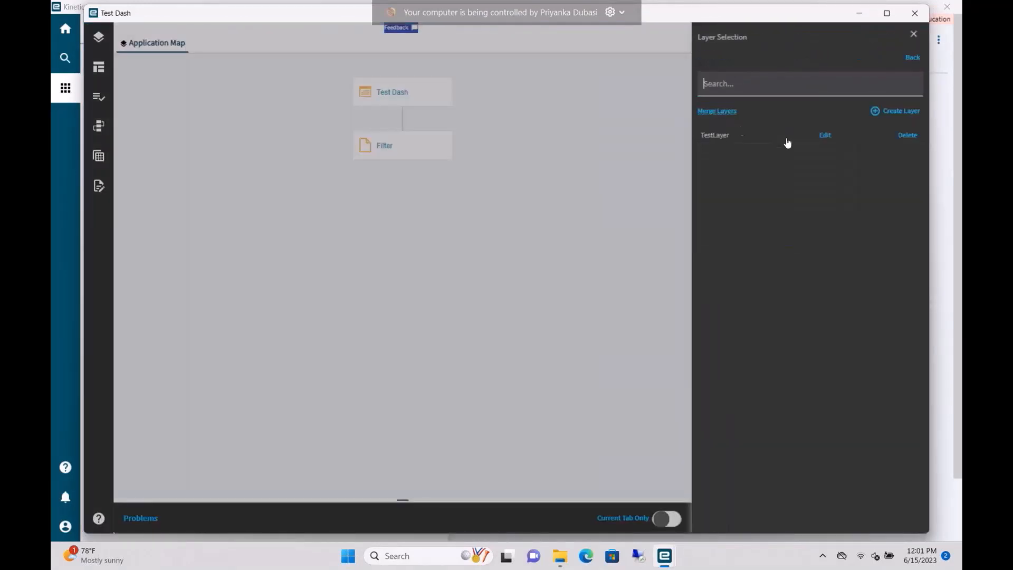
click(825, 136)
click(824, 135)
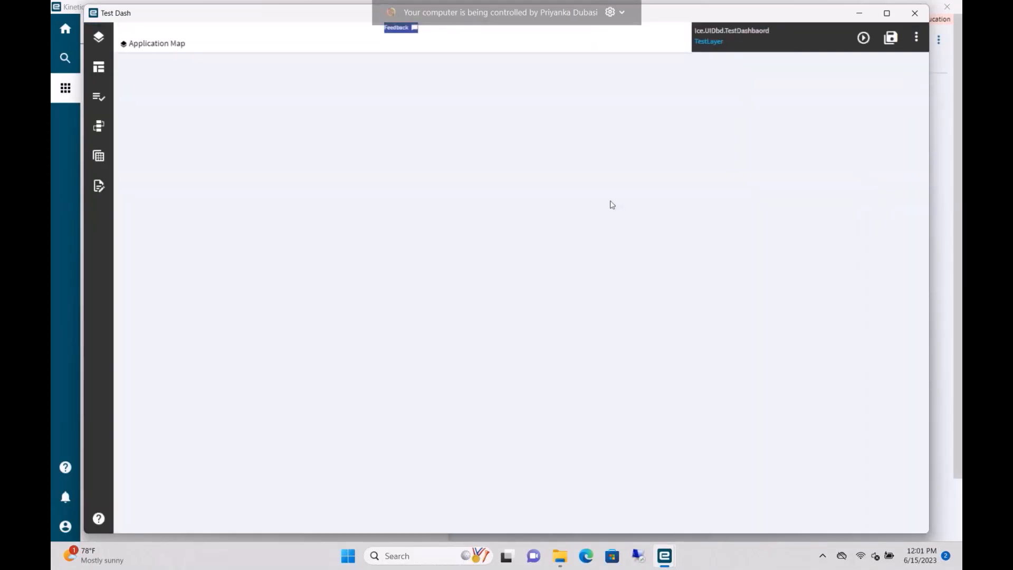
click(400, 103)
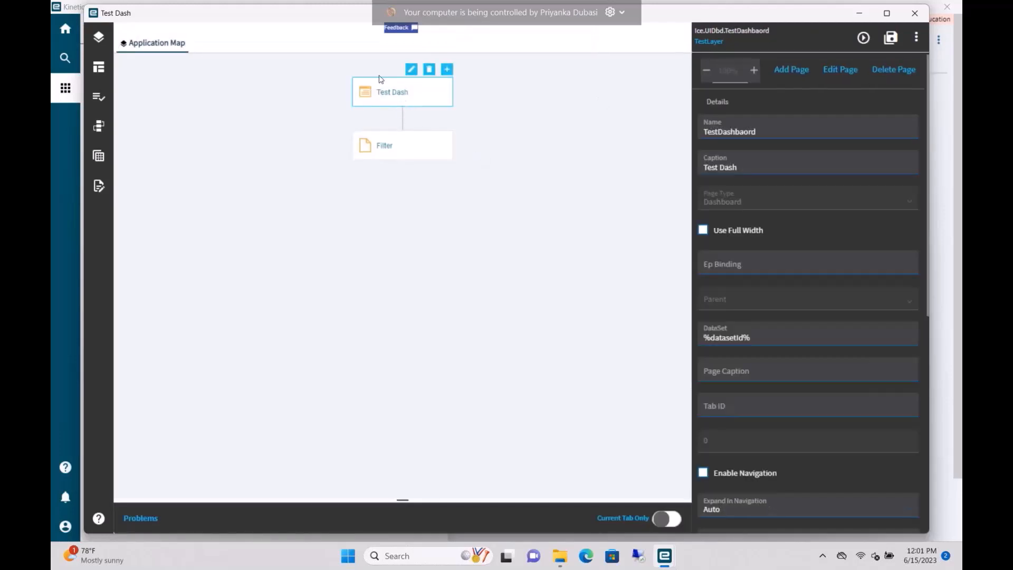
click(415, 73)
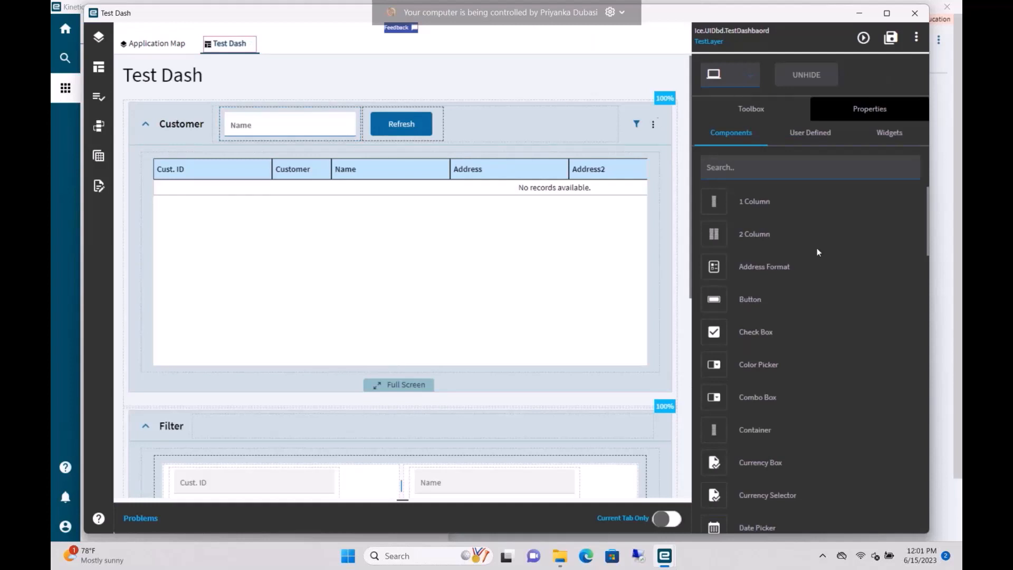
- Open the Refresh button's onClick event on Test Dash and check its erp-baq action's BAQ options and Where condition
click(401, 123)
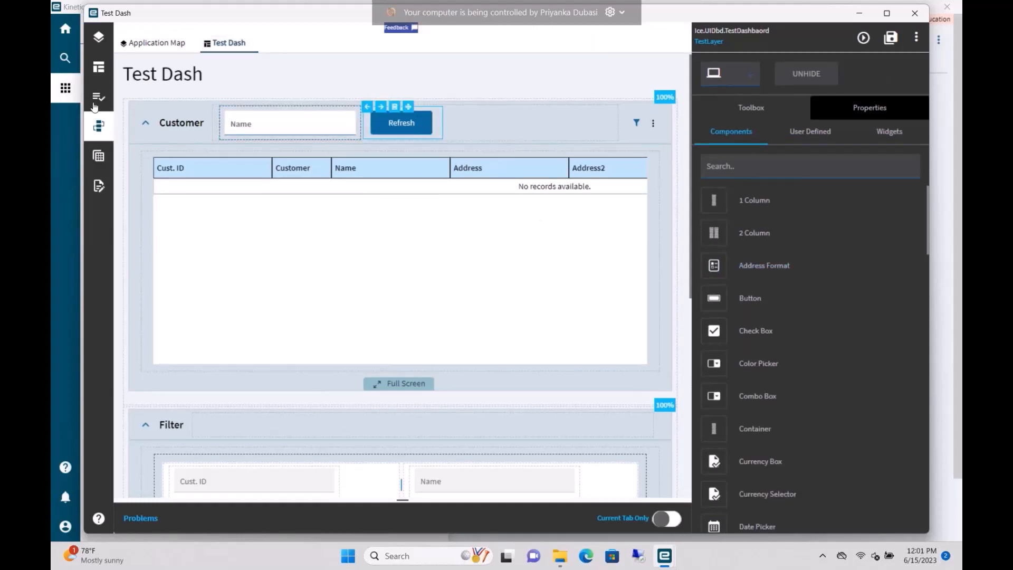
mouse_move(873, 119)
mouse_down()
mouse_move(765, 290)
mouse_move(907, 134)
mouse_move(859, 124)
mouse_up()
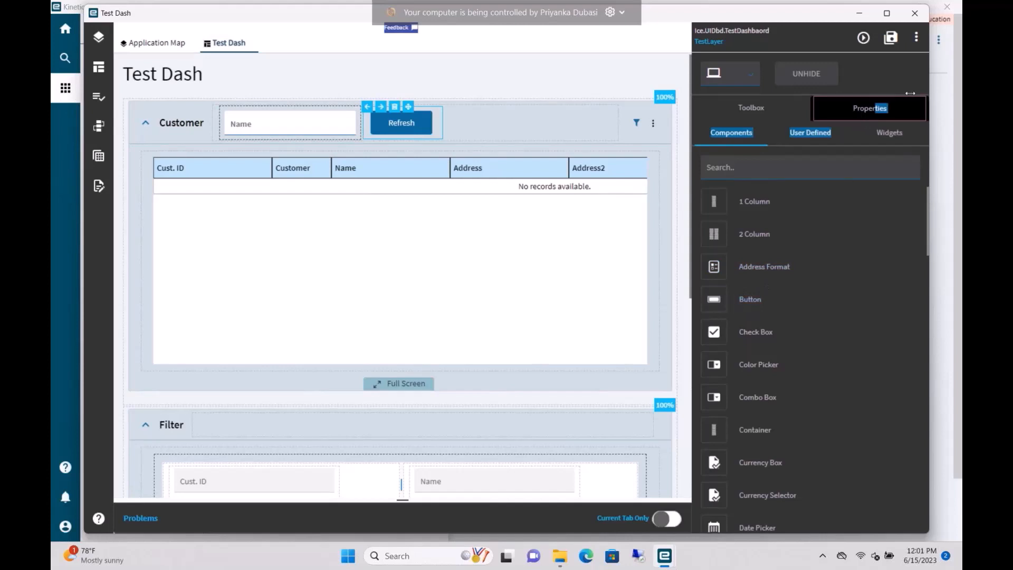
click(859, 112)
click(726, 301)
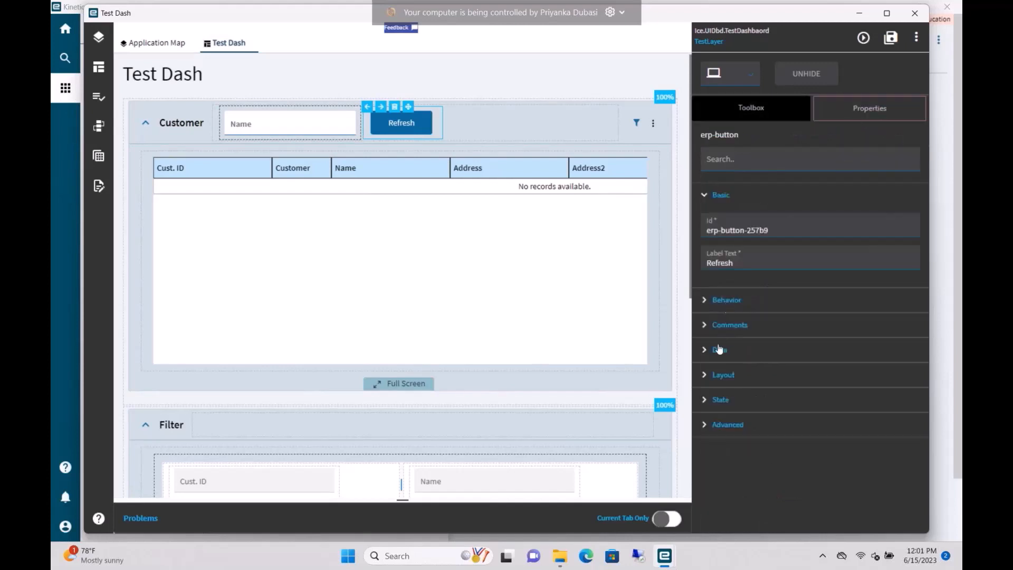
double_click(774, 334)
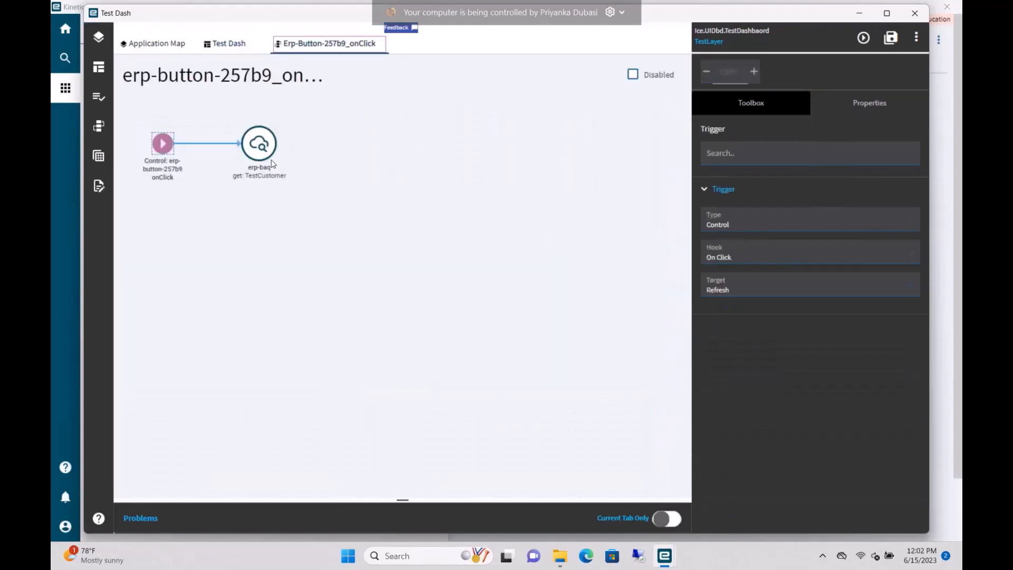
click(271, 163)
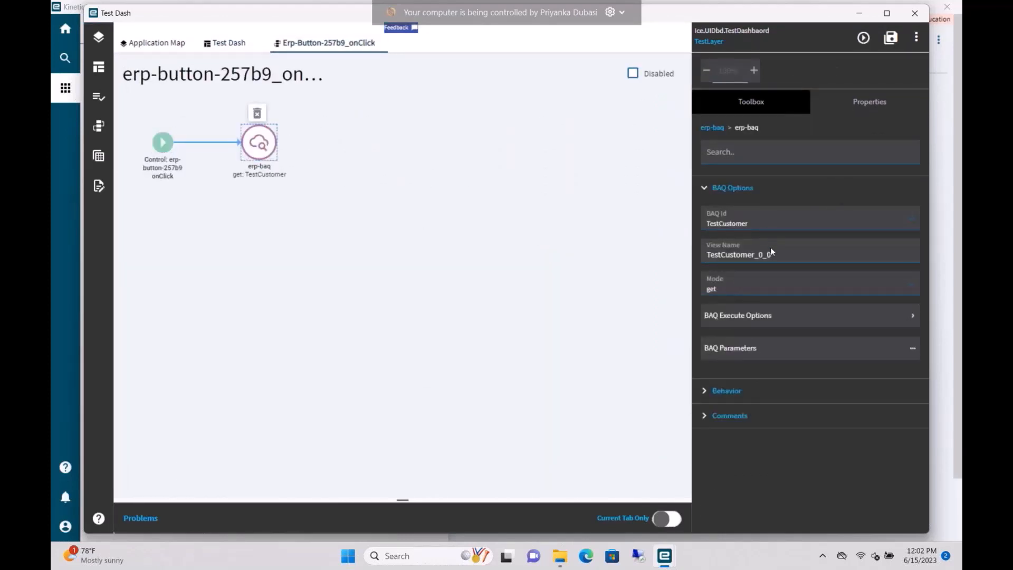
click(792, 315)
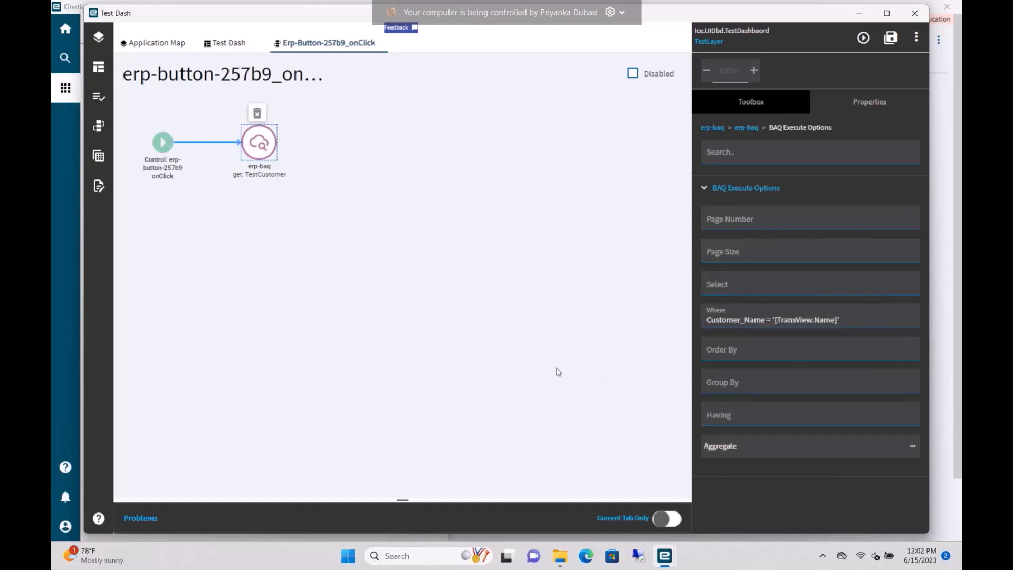
- Preview Test Dash briefly, close the preview, and check the EpBinding of the Name text box in the Customer grid header
click(864, 38)
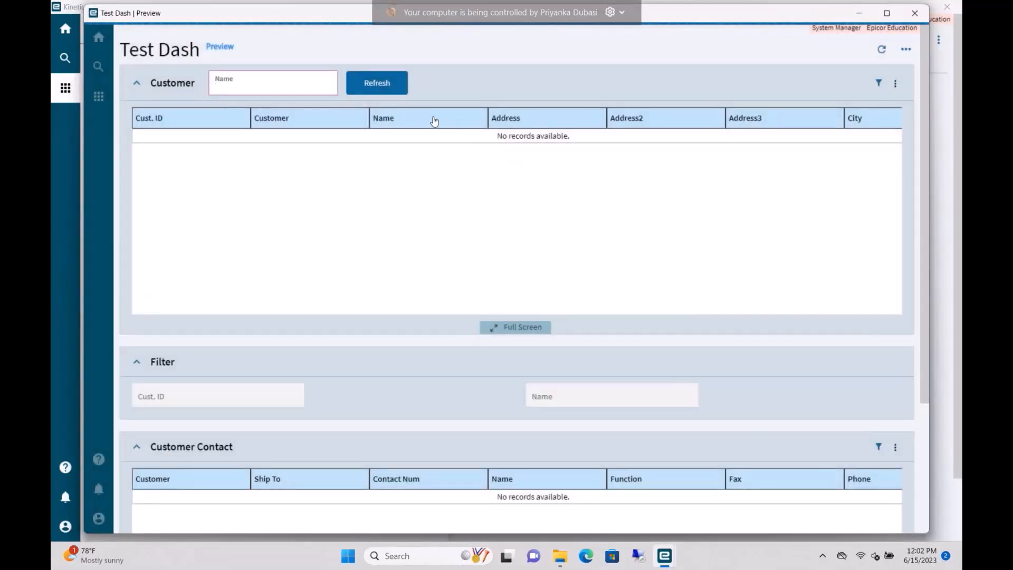
click(914, 14)
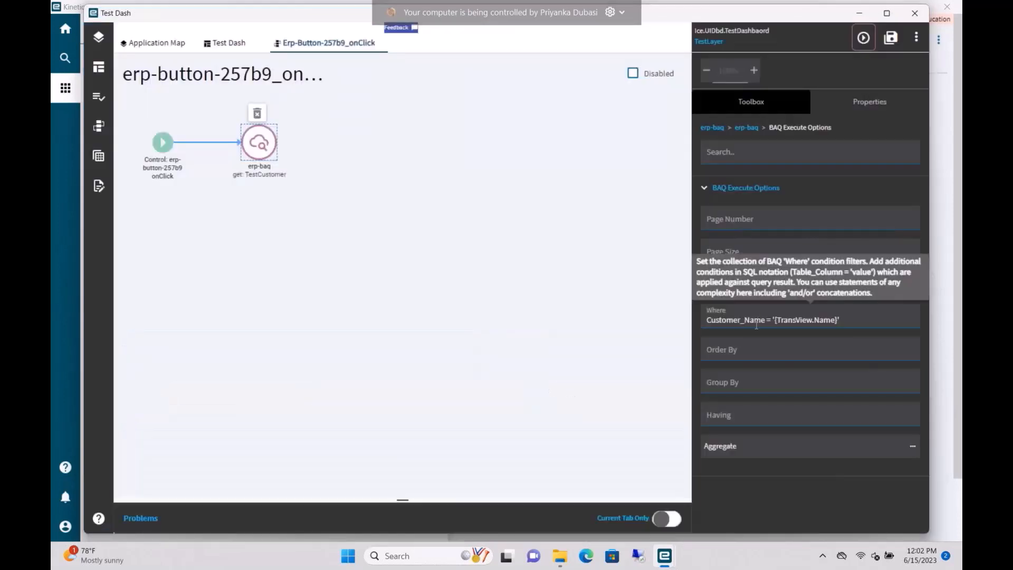
click(228, 42)
click(294, 125)
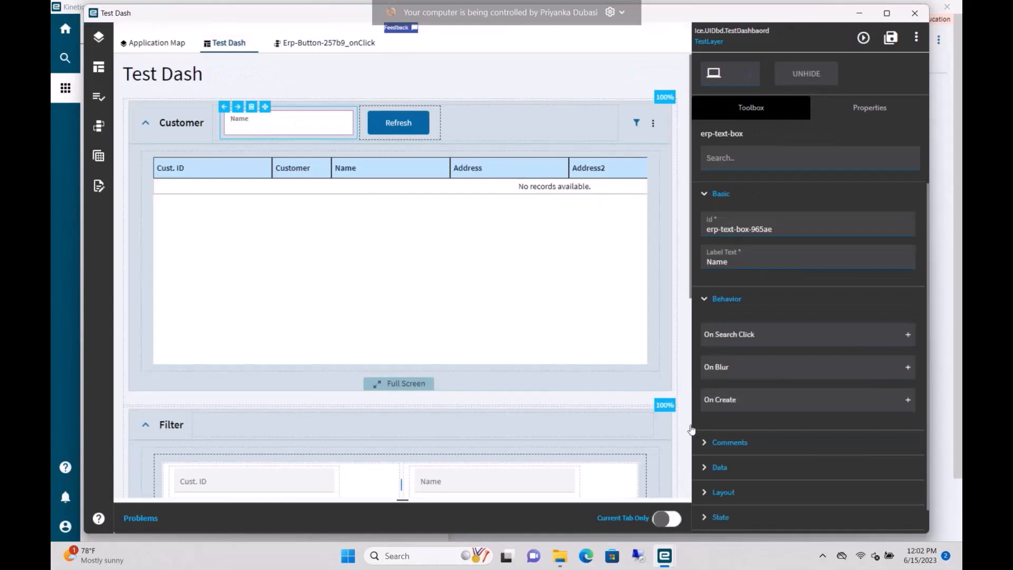
click(736, 474)
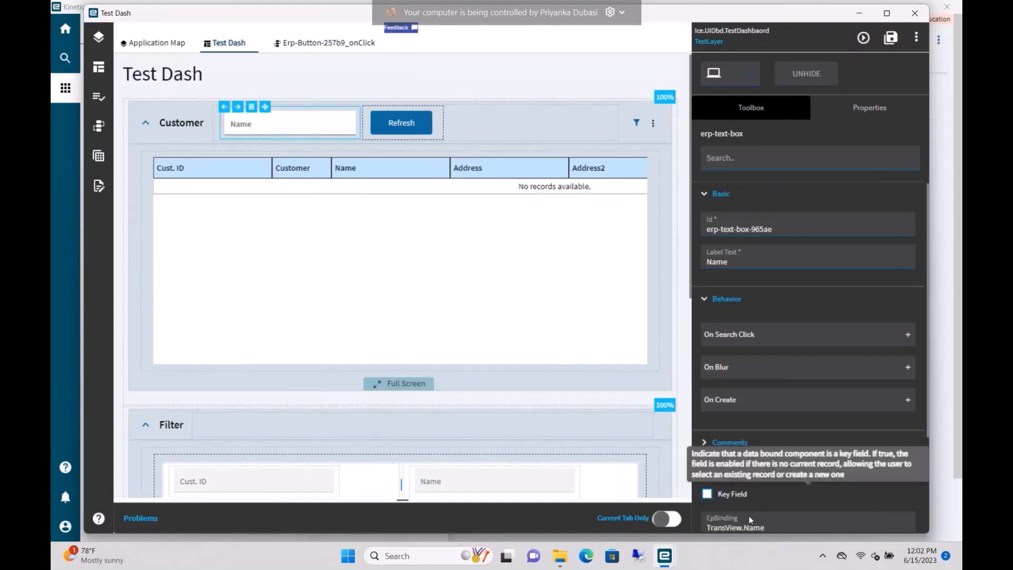
- Preview Test Dash, enter Dalton as the customer name, and close both the preview and its Application Studio window
click(864, 41)
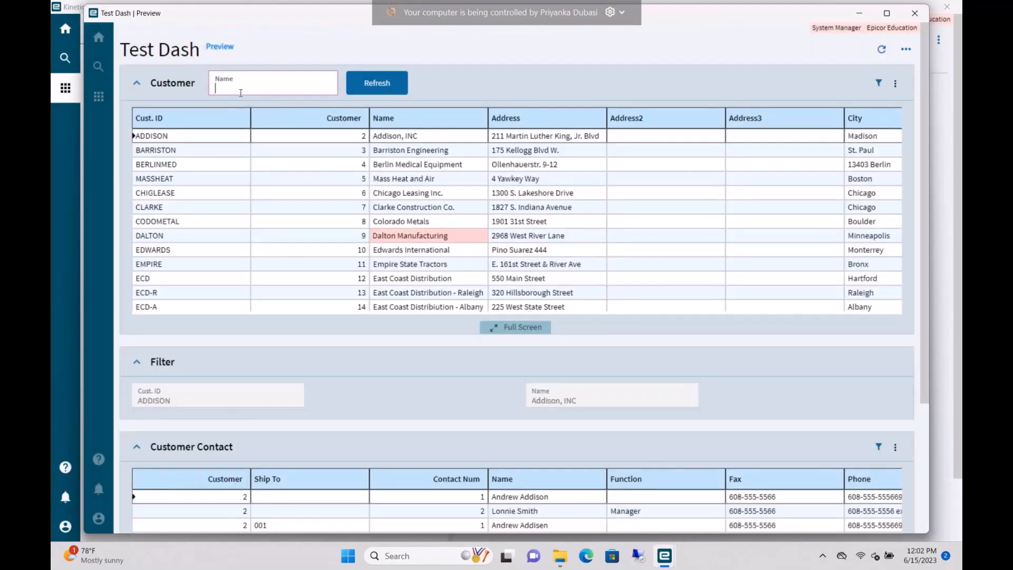
text(Dalton)
click(915, 12)
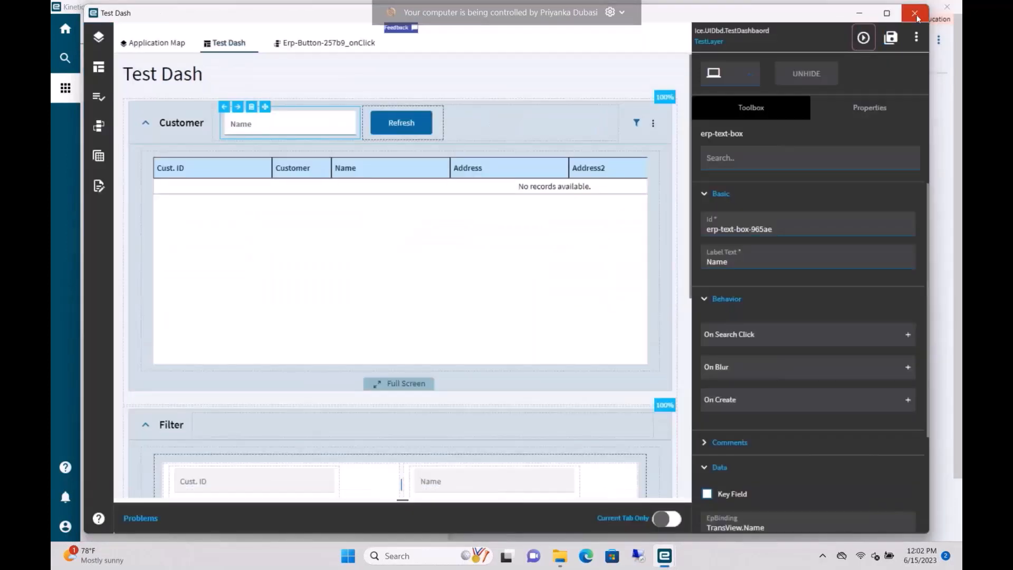
click(913, 14)
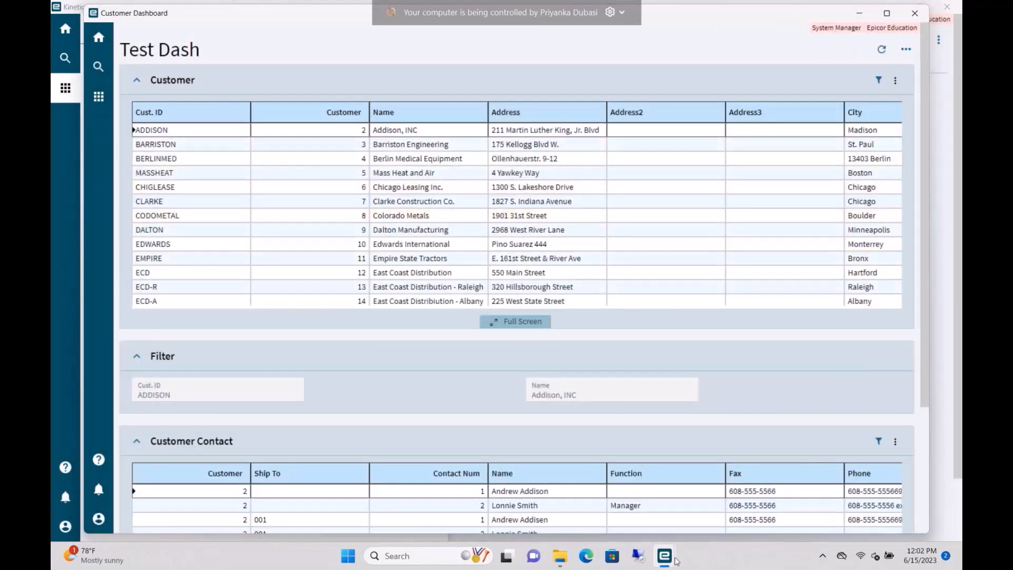
- Preview the Customer Order Dashboard, refresh the Customers grid with Dalton Manufacturing as the name, and return to its page layout
mouse_move(666, 557)
click(673, 506)
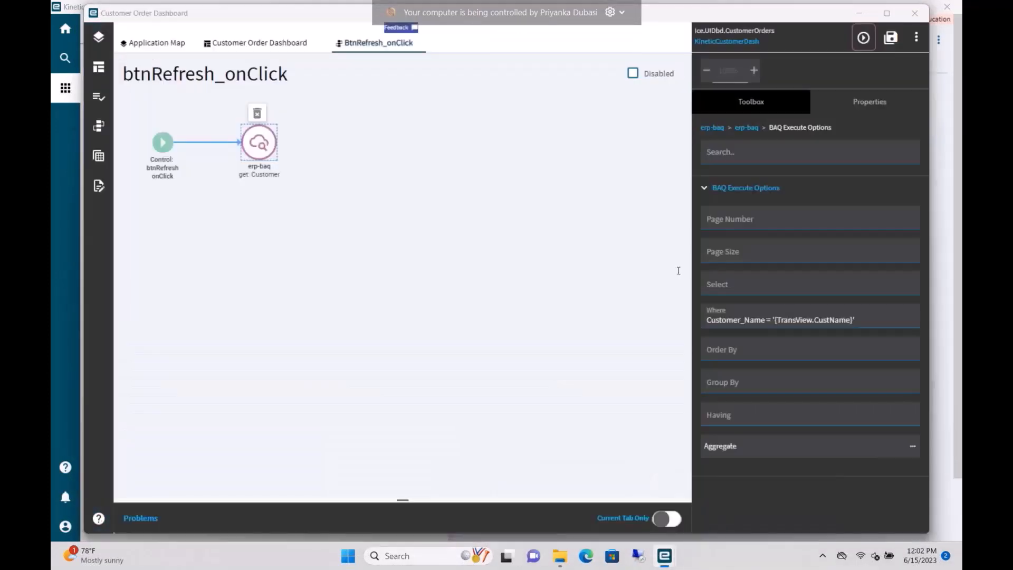
click(868, 40)
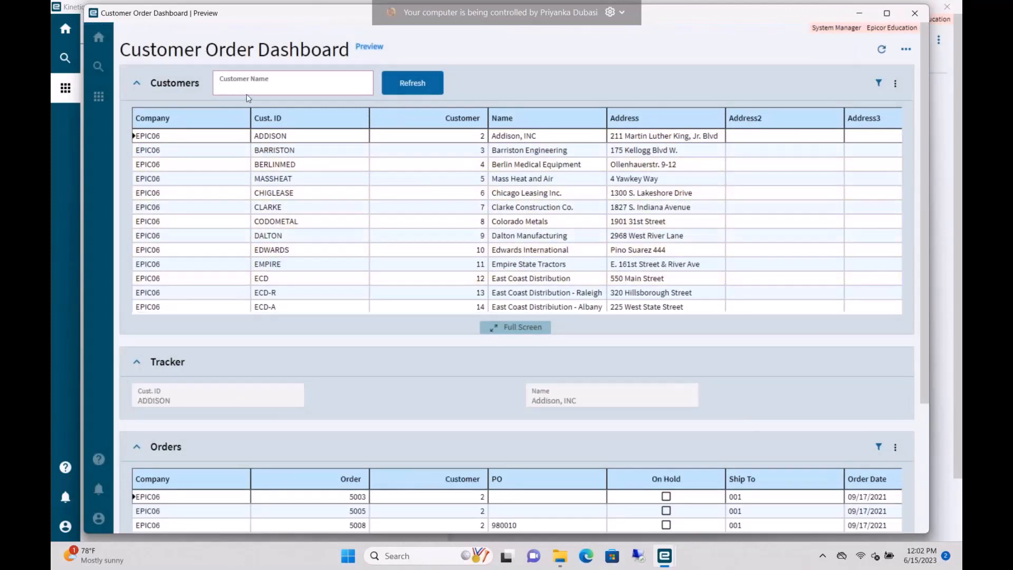
text(Dalton Manufacturing)
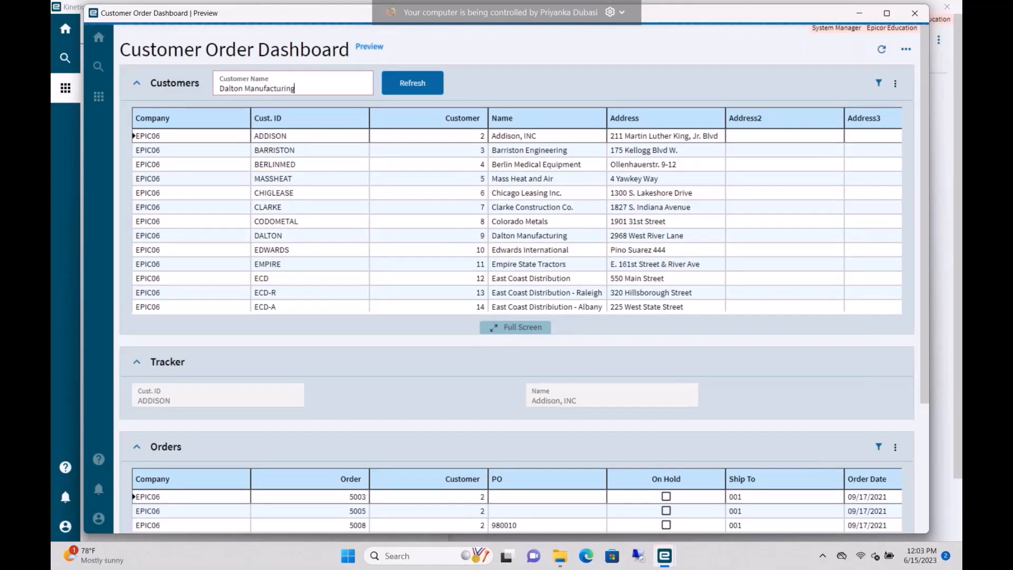
click(436, 97)
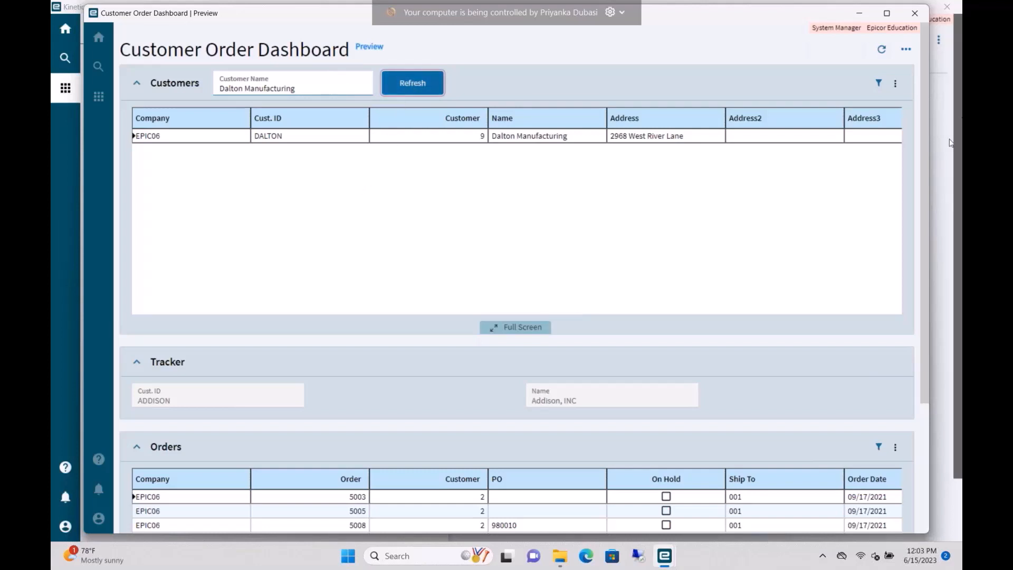
click(915, 14)
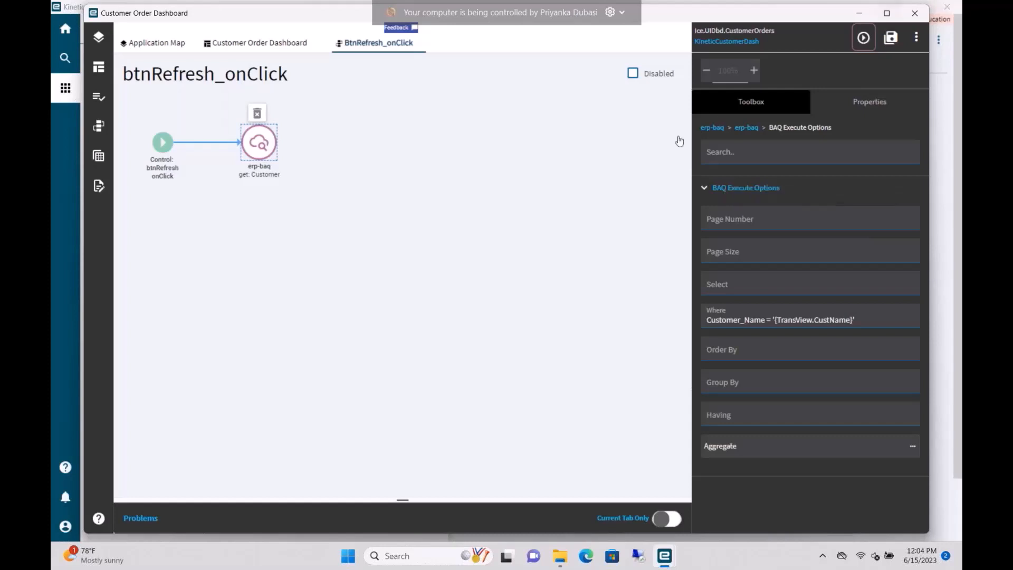
double_click(286, 46)
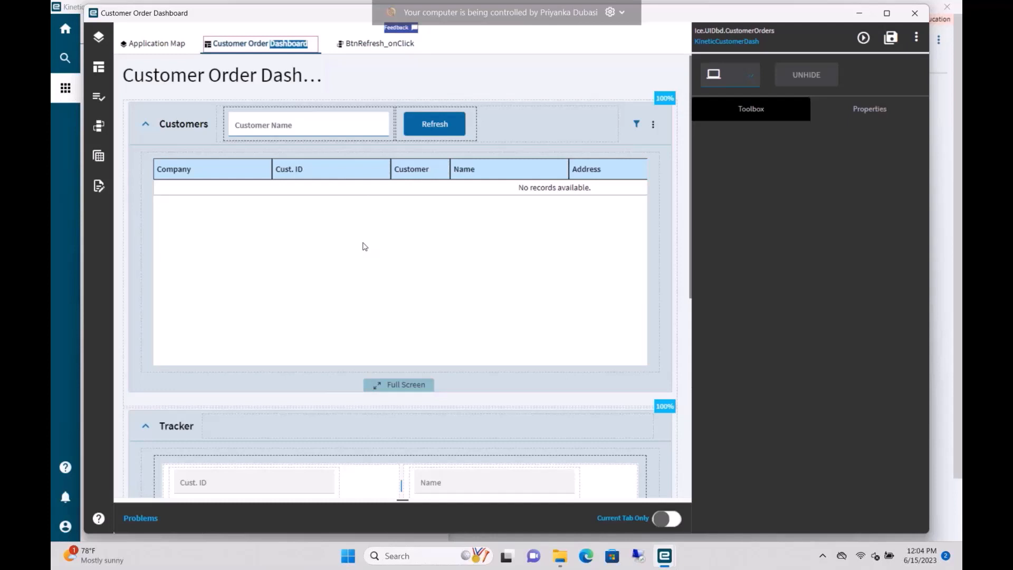
- Preview the dashboard, check the Customers grid's Tracker search panel, and refresh the grid with the customer name left blank
click(864, 40)
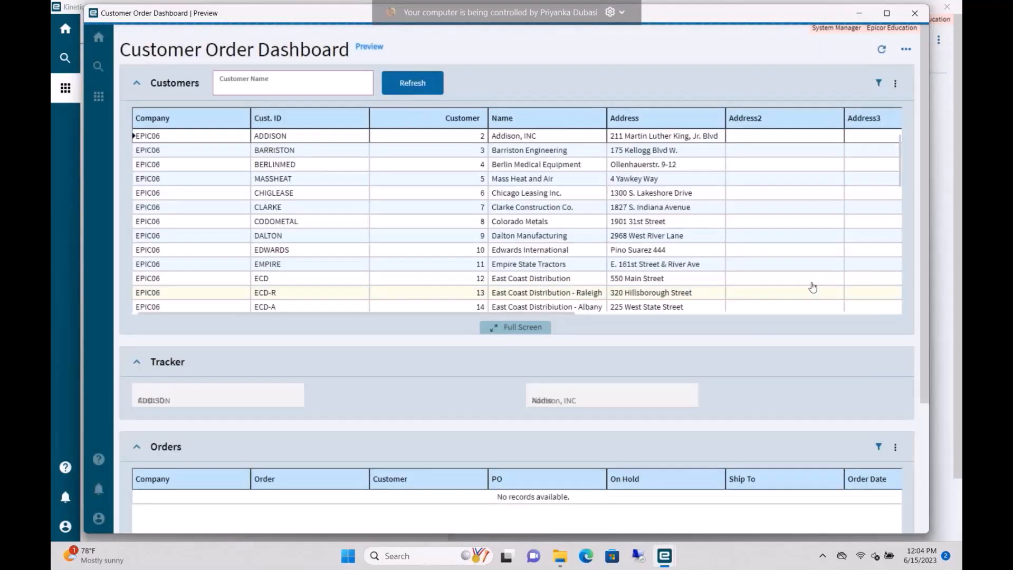
click(895, 84)
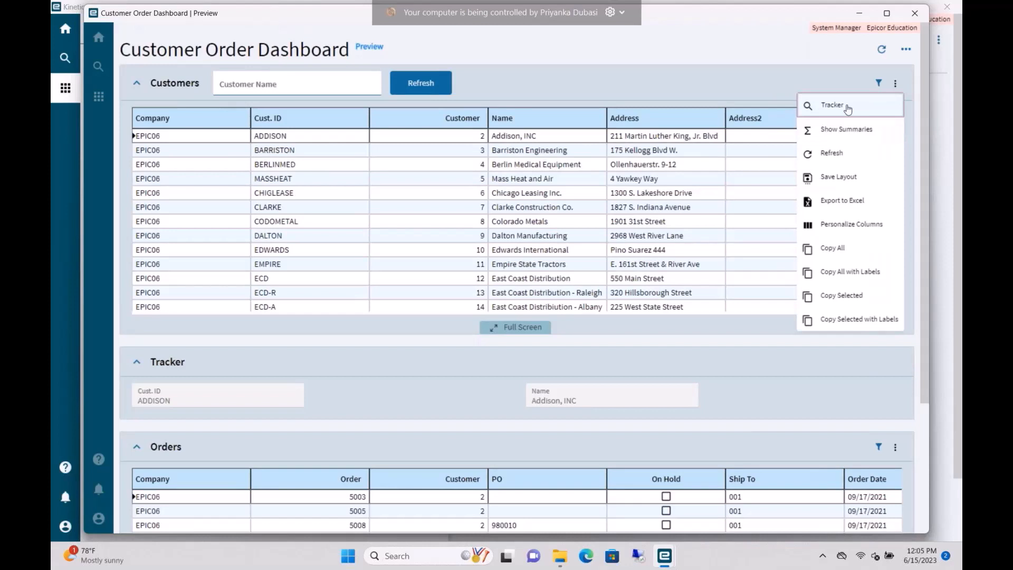
click(847, 108)
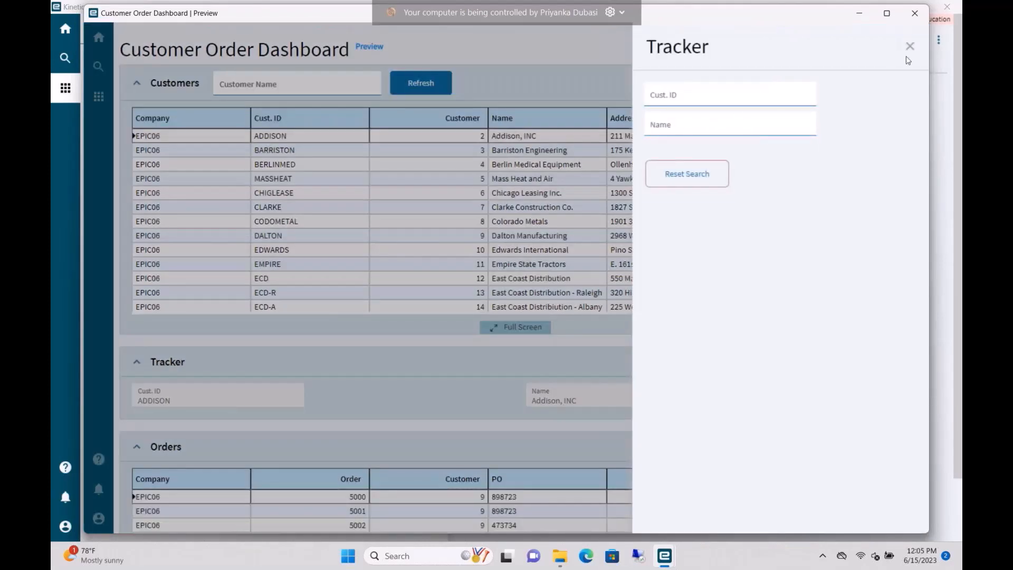
click(910, 51)
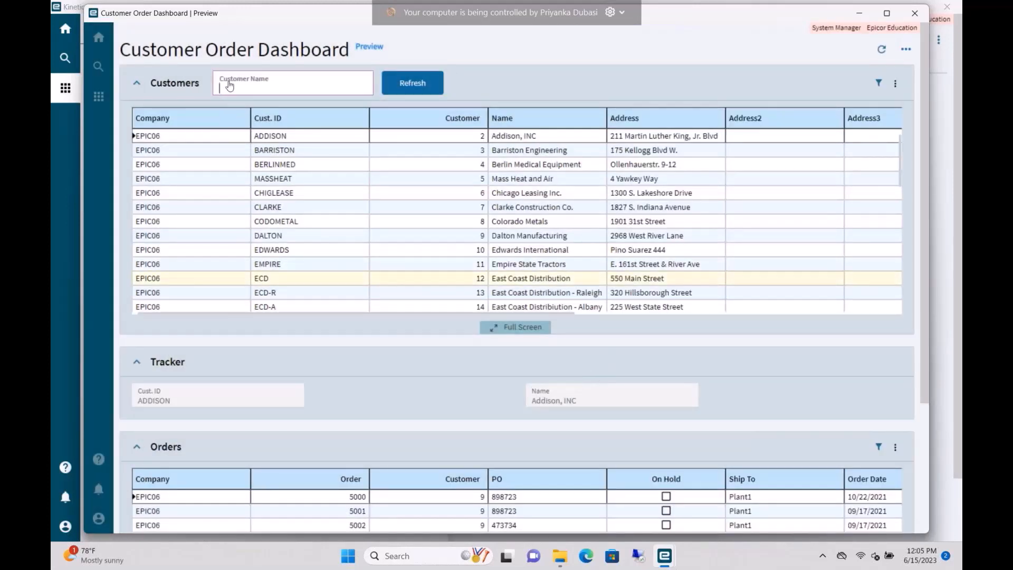
click(411, 84)
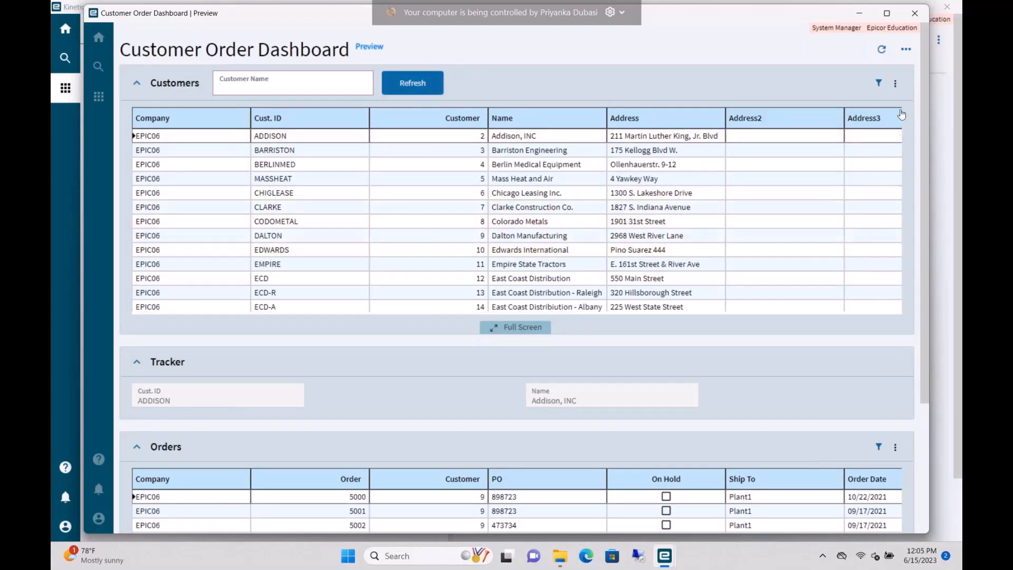
- Compare the Customers grid's Tracker search fields with the Tracker card on the page, and close the preview
click(895, 84)
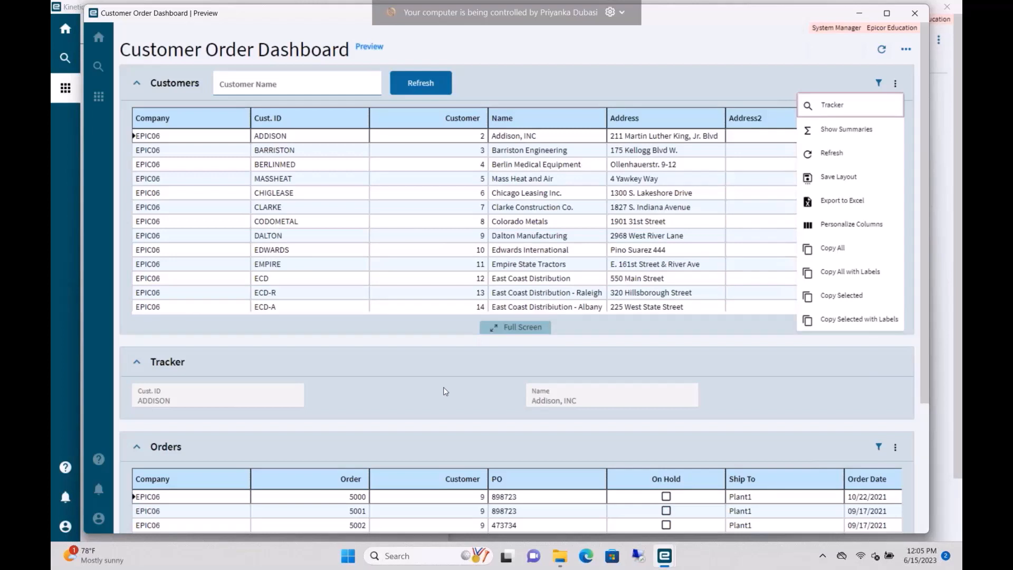
double_click(197, 401)
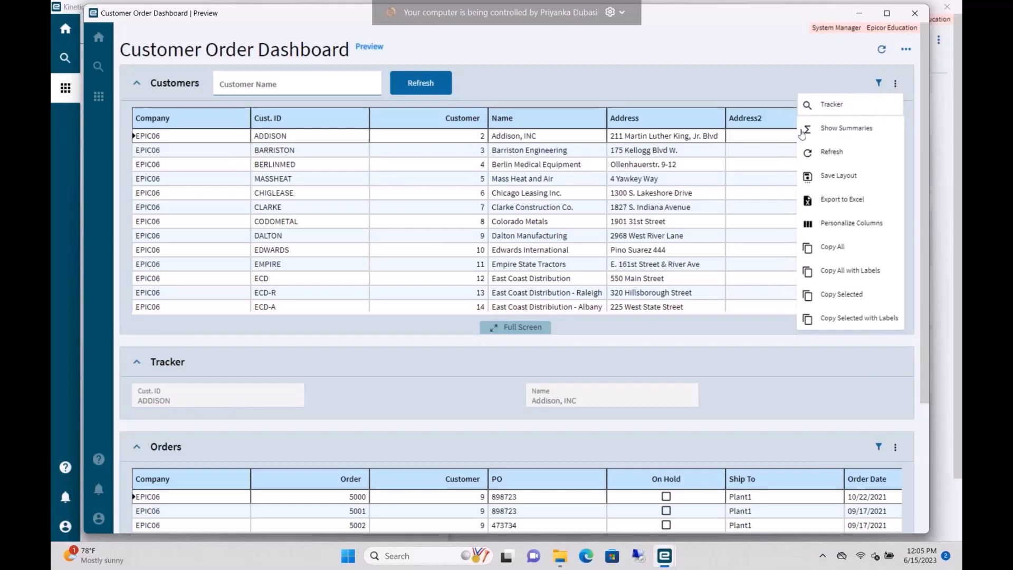
click(845, 105)
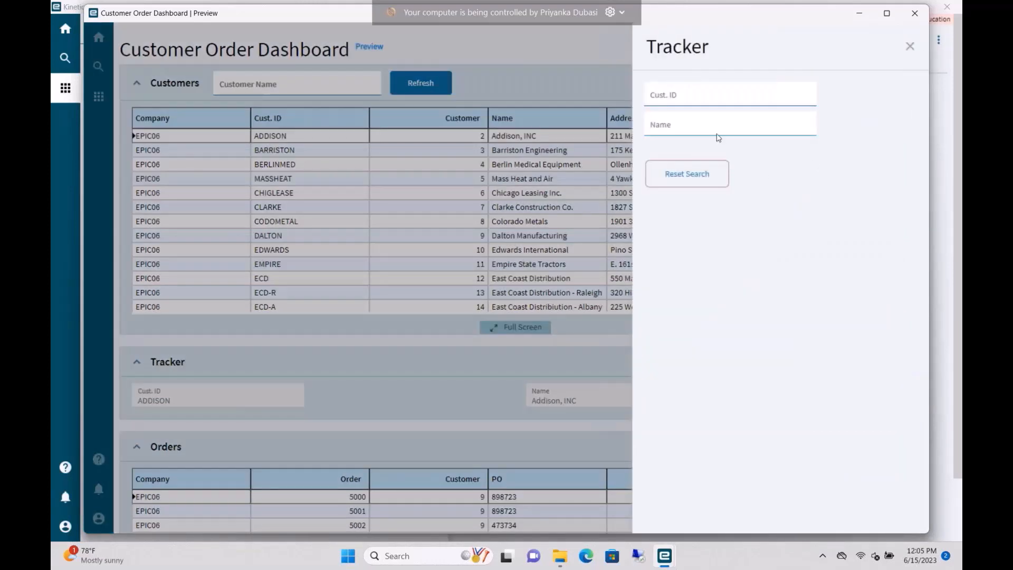
click(909, 47)
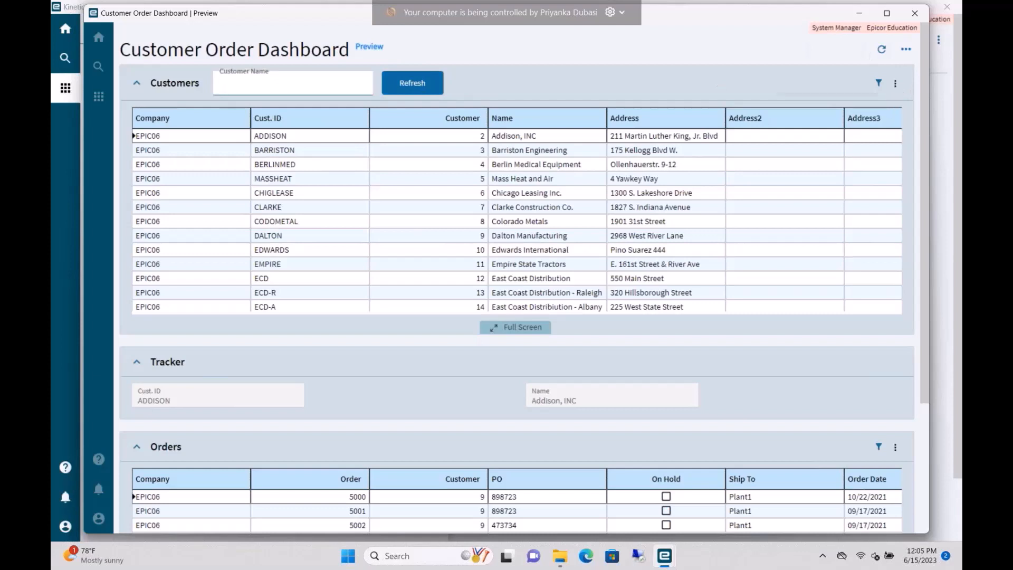
click(895, 83)
click(844, 105)
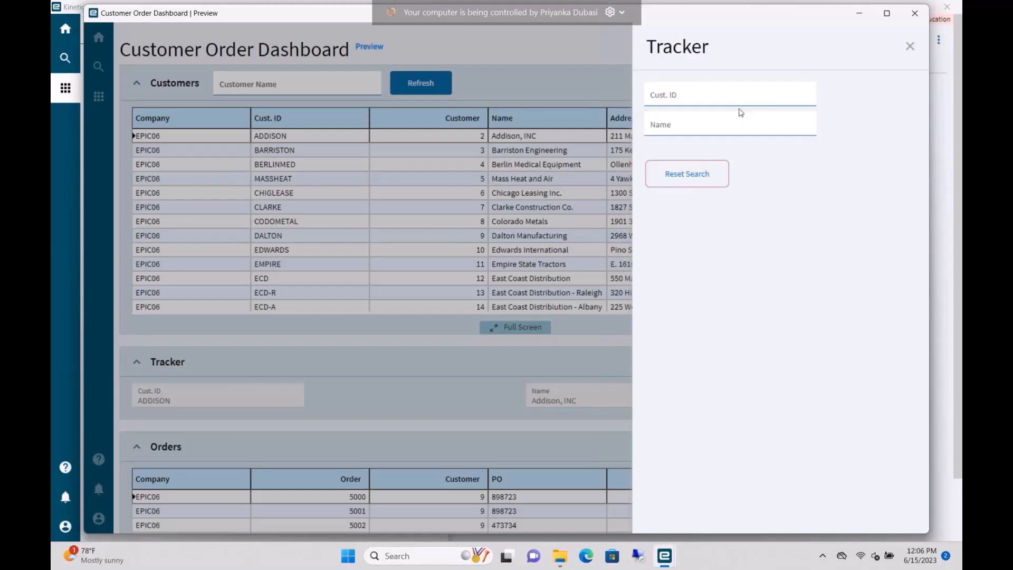
click(911, 51)
click(915, 12)
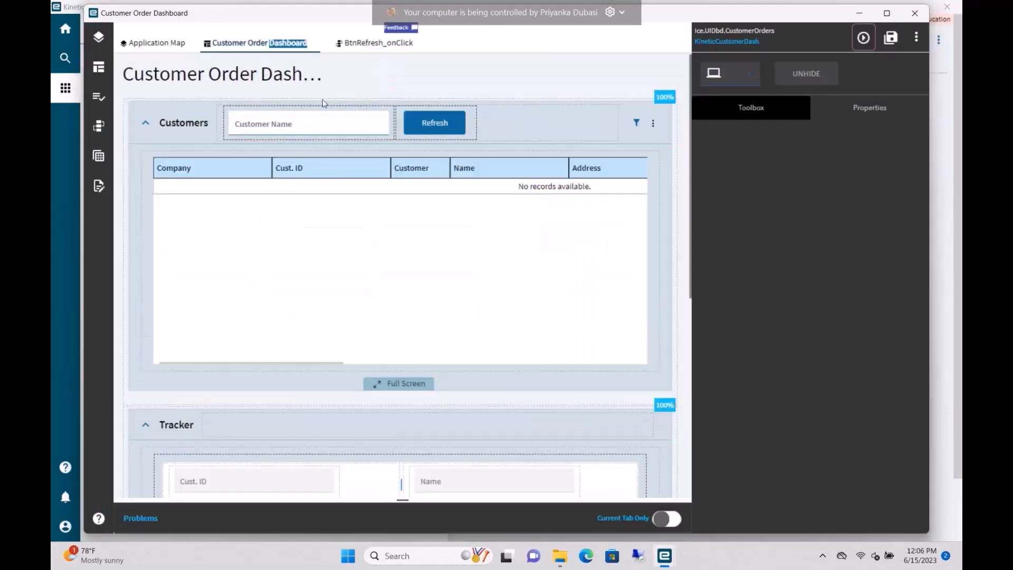
- Open the Where List in the BAQ options of the Customers grid's provider model
click(417, 242)
click(737, 462)
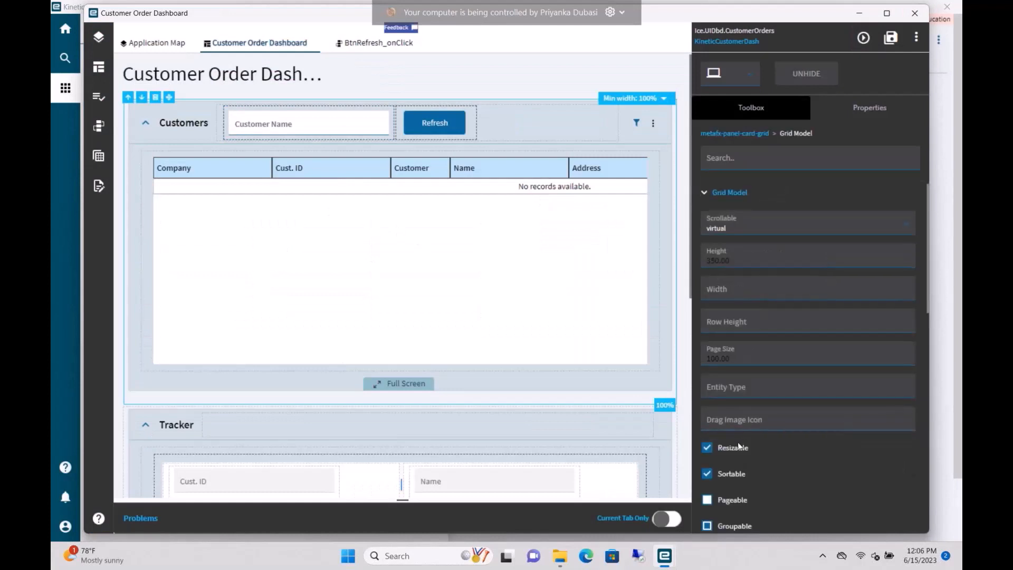
scroll(741, 454, down, 5)
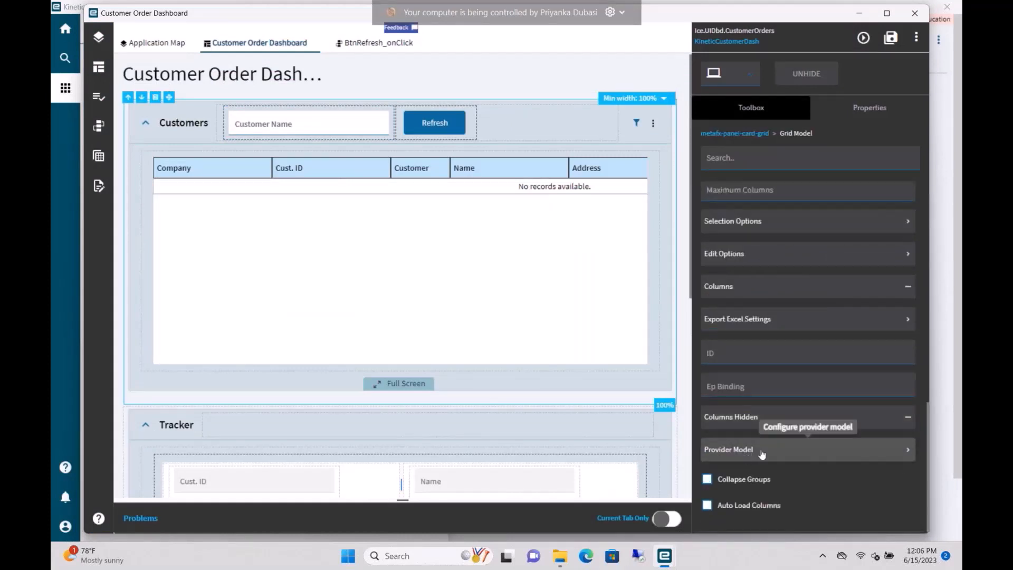
click(748, 450)
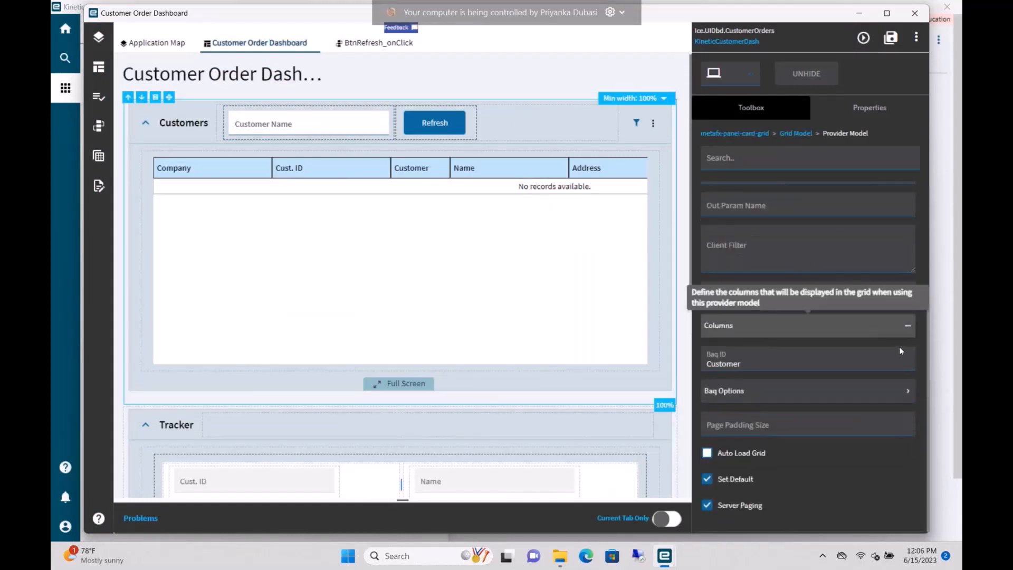
click(823, 392)
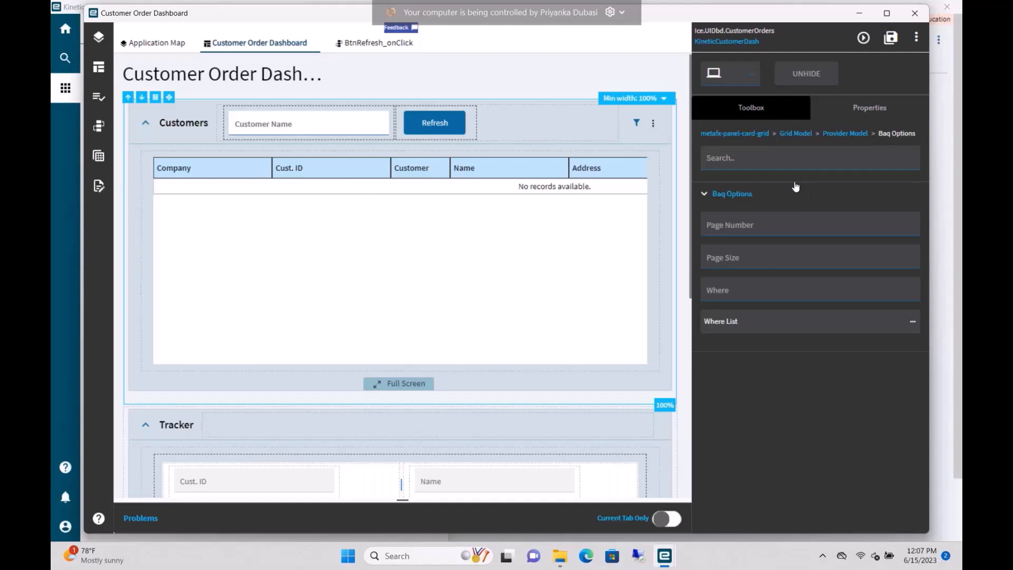
click(750, 323)
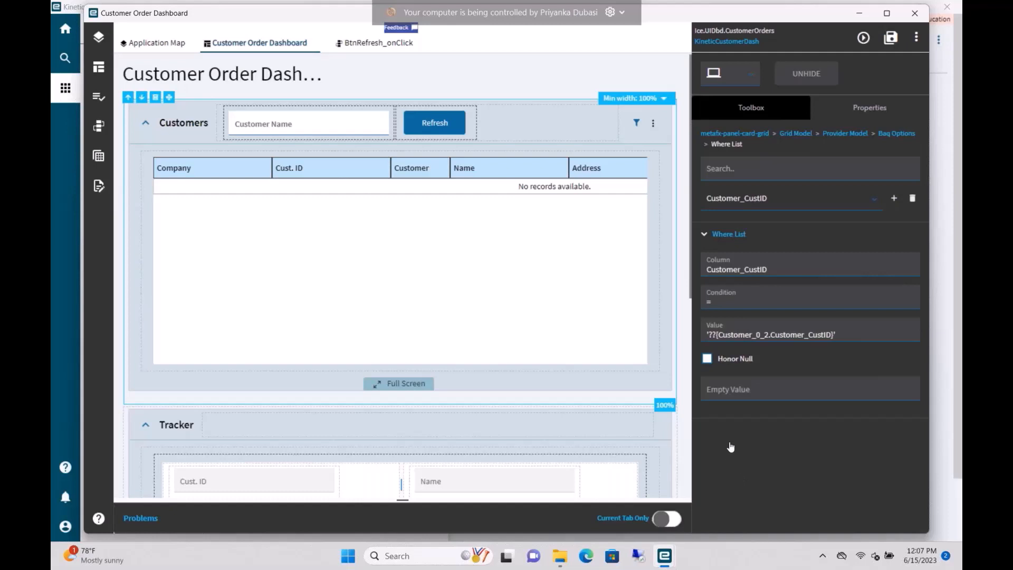
- Examine the Value expression of the Customer_CustID condition in the Customers grid's Where List
click(846, 335)
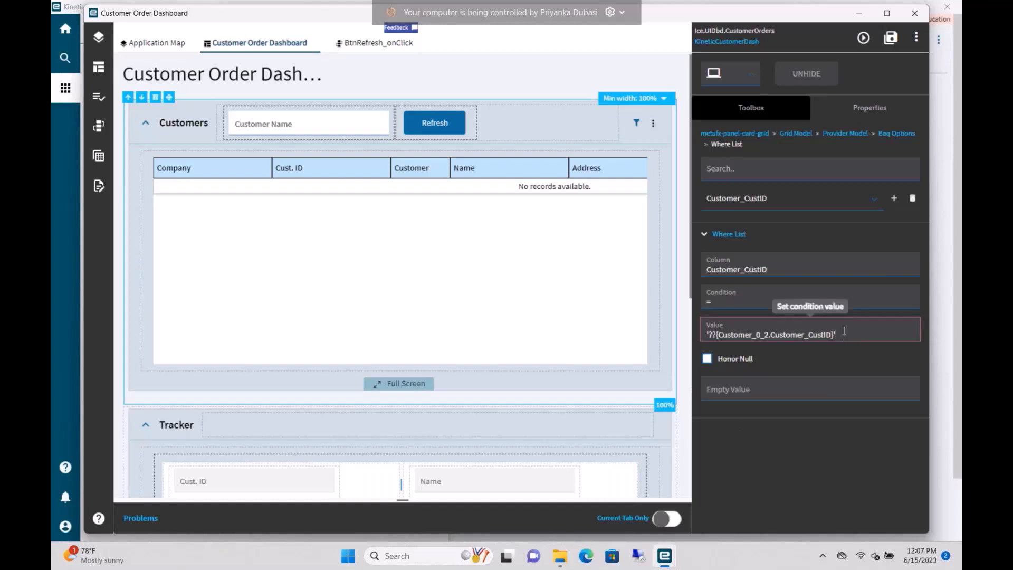
drag(833, 335, 719, 335)
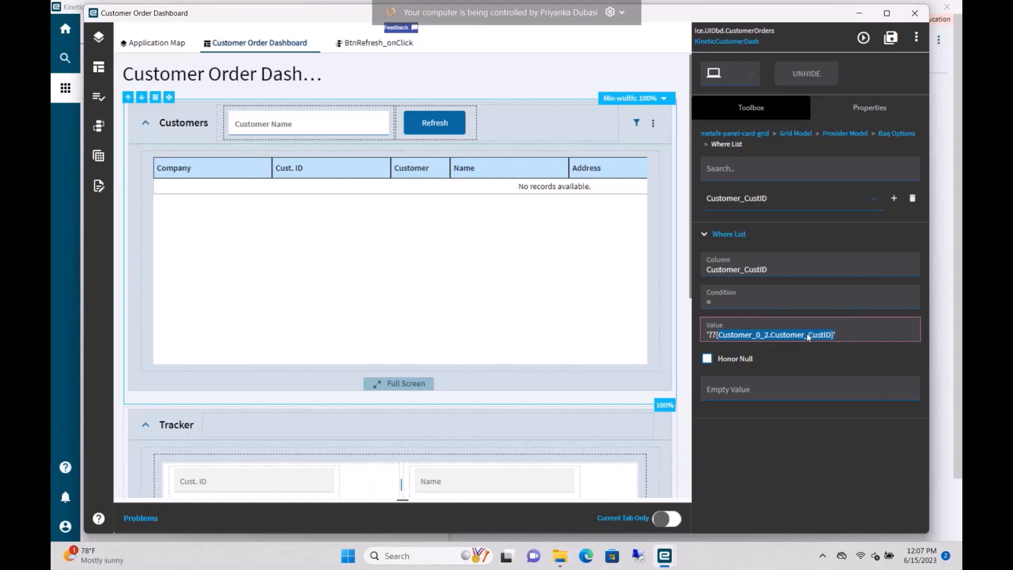
click(833, 335)
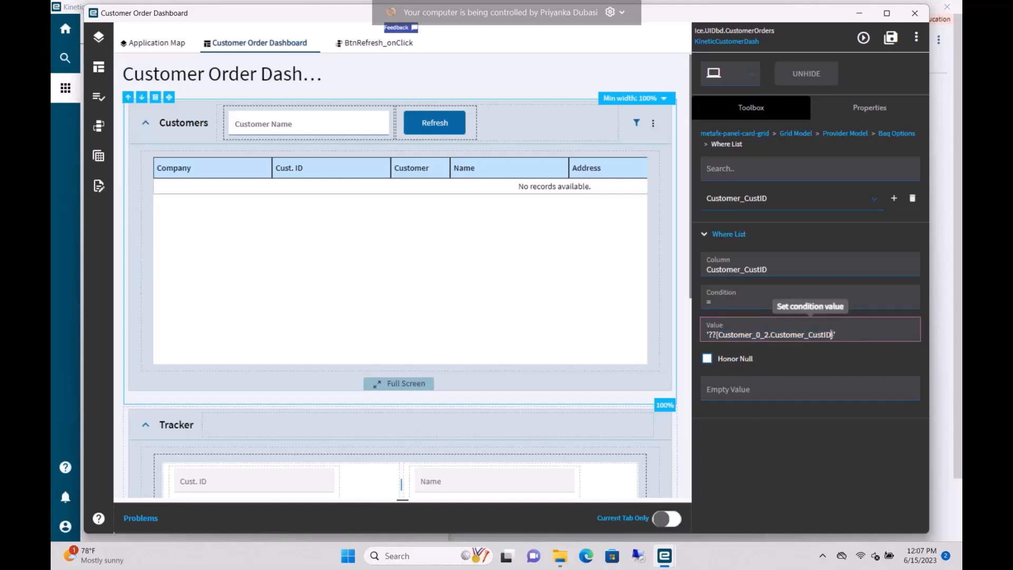
double_click(801, 334)
drag(759, 329, 732, 333)
click(728, 334)
shift+click(769, 335)
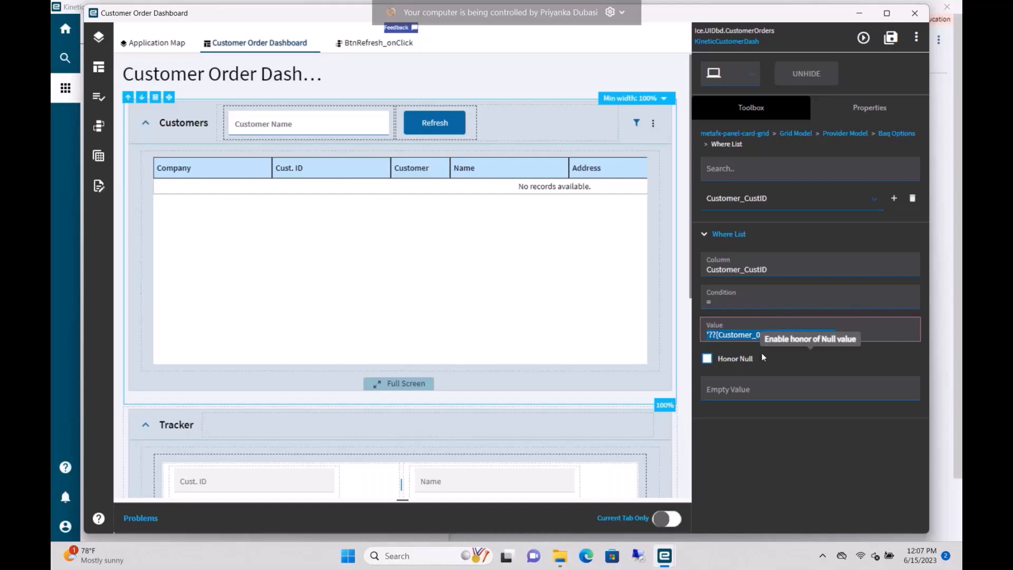
click(744, 335)
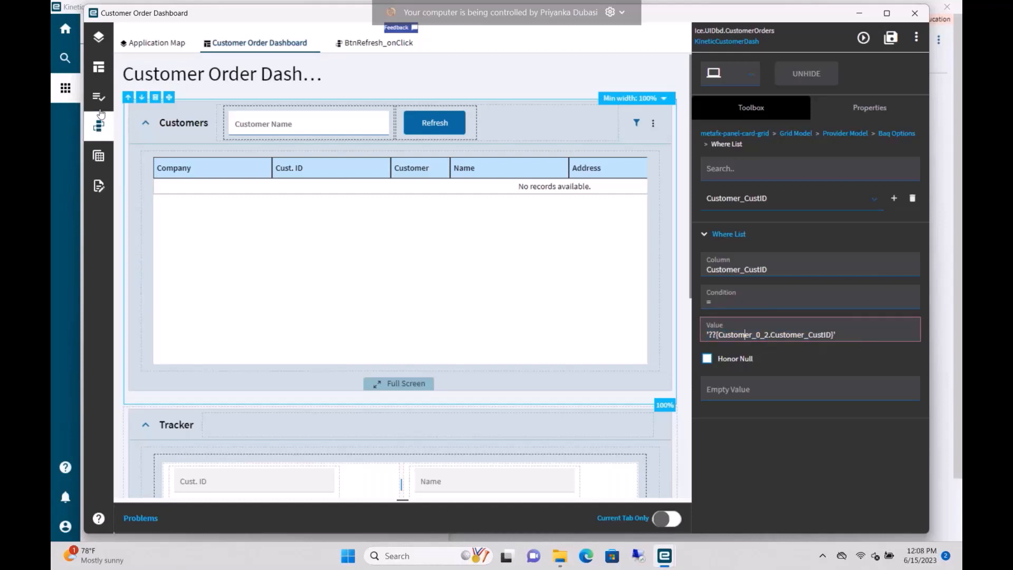
click(100, 130)
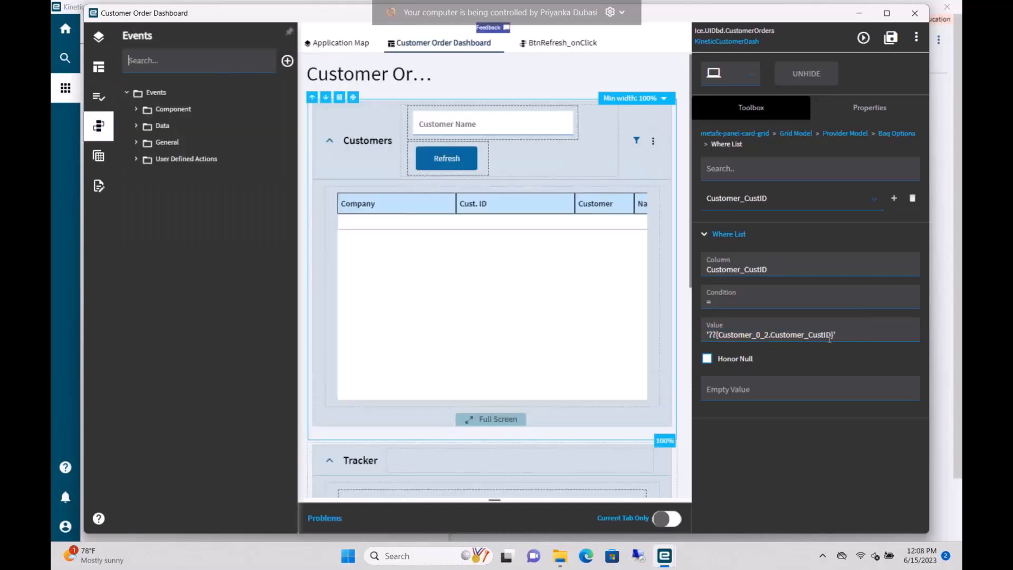
drag(831, 332, 721, 328)
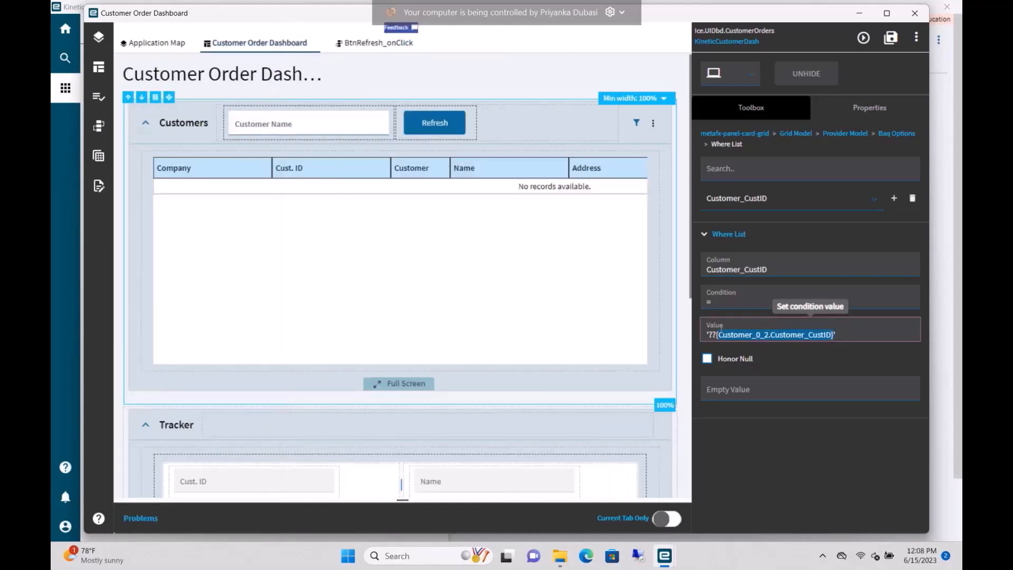
- Create a new event in the dashboard layer and enter Event as its trigger type
click(99, 127)
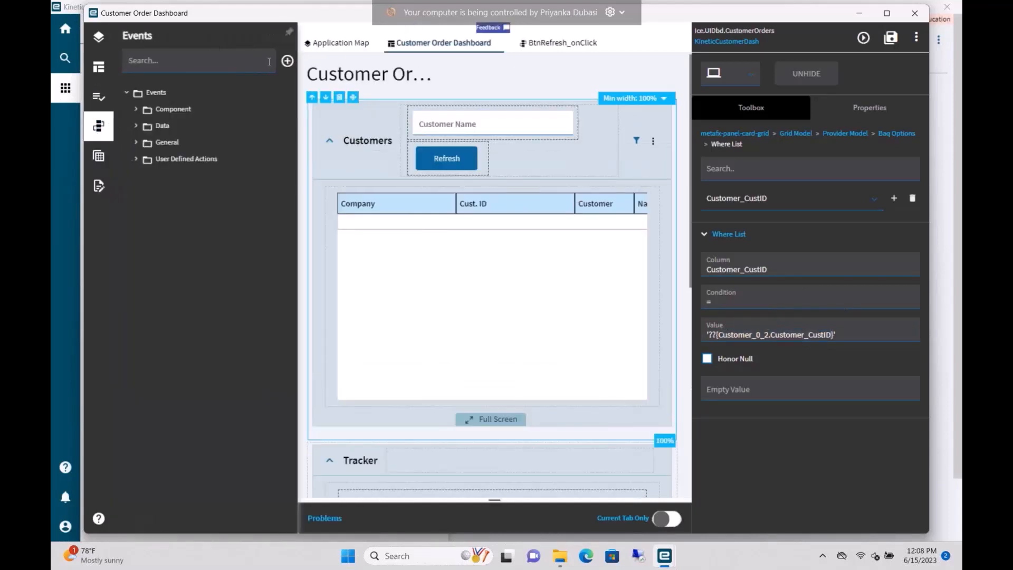
click(287, 61)
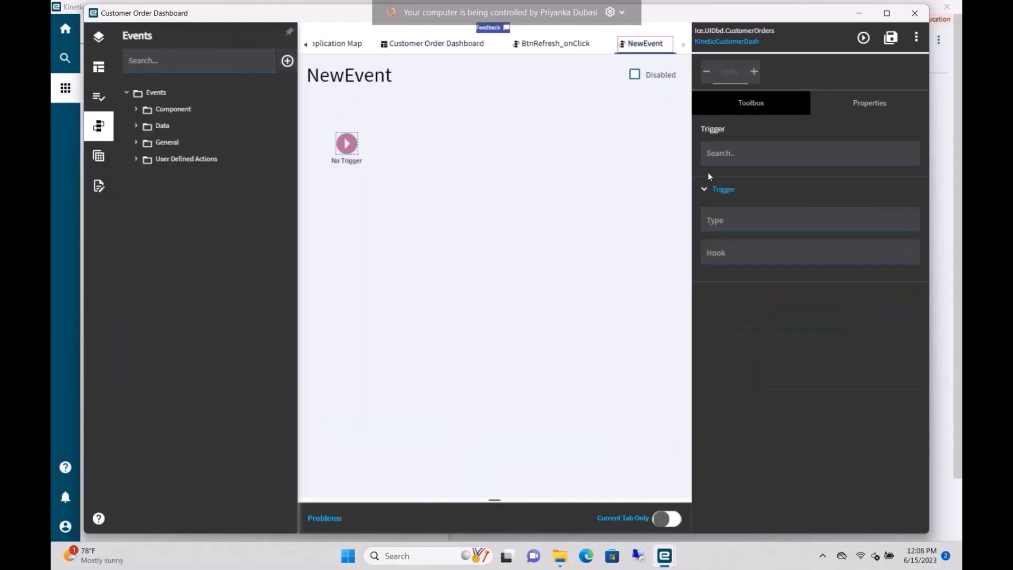
click(913, 227)
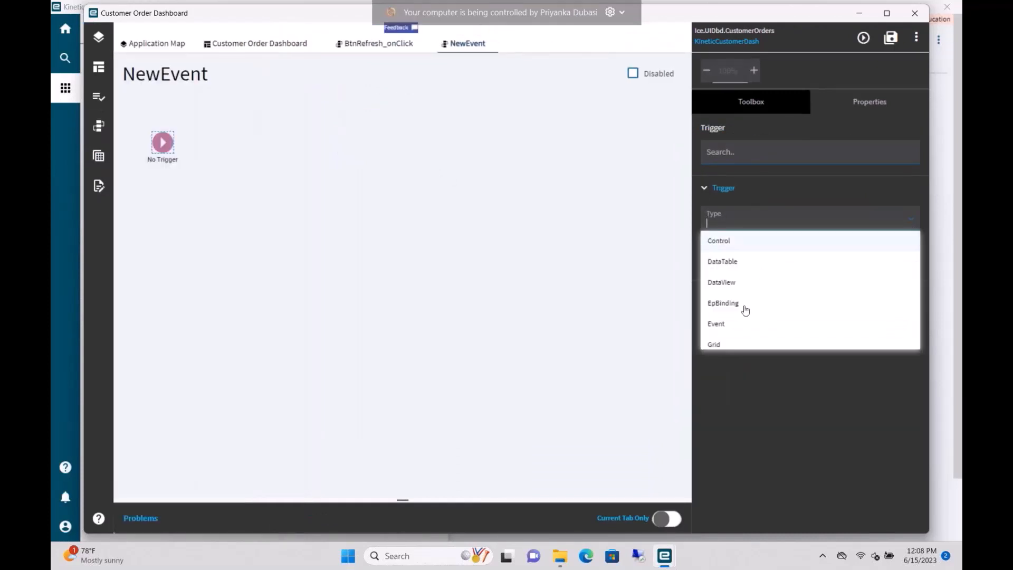
scroll(780, 319, down, 2)
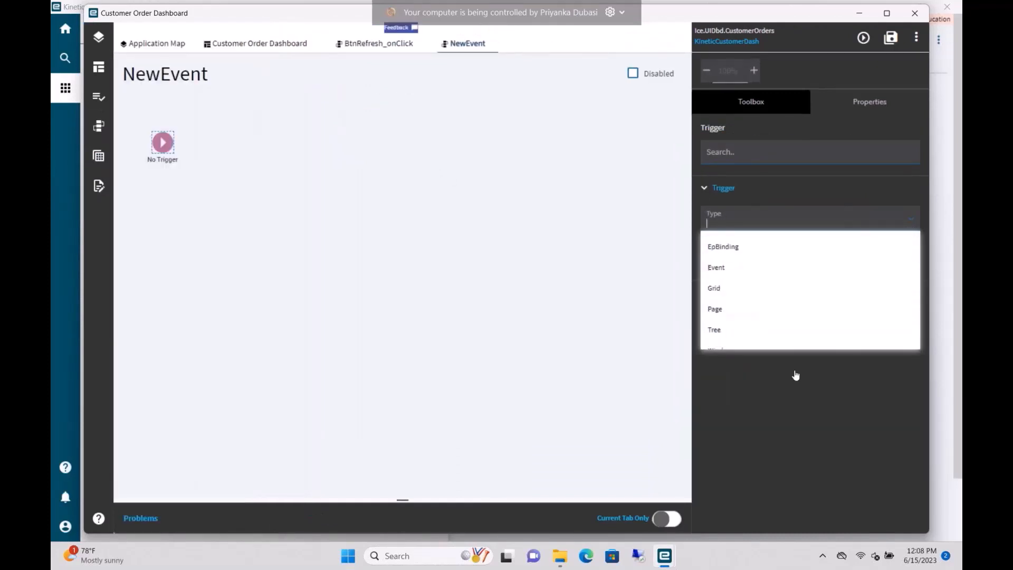
click(823, 375)
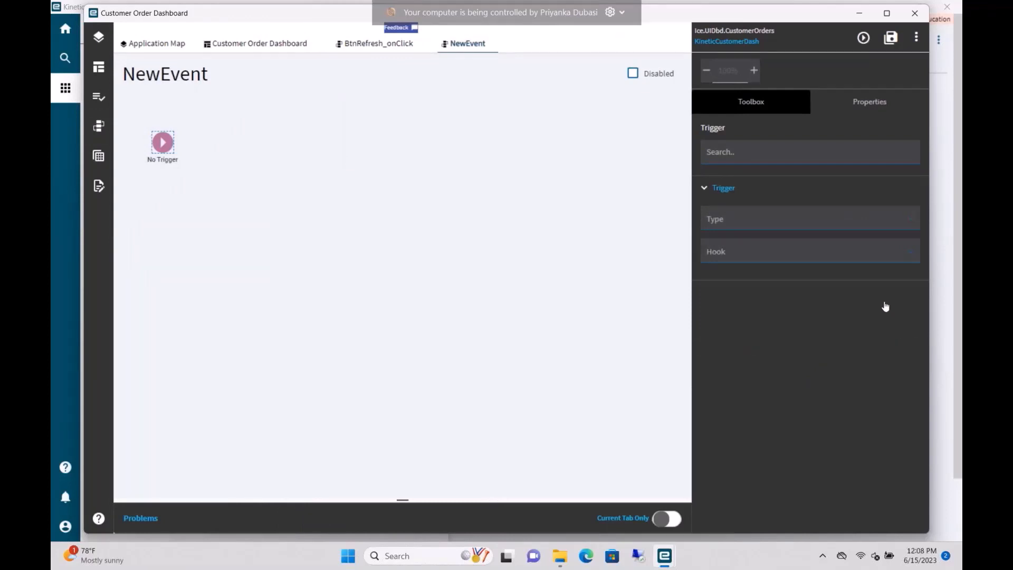
click(162, 145)
click(880, 221)
text(event)
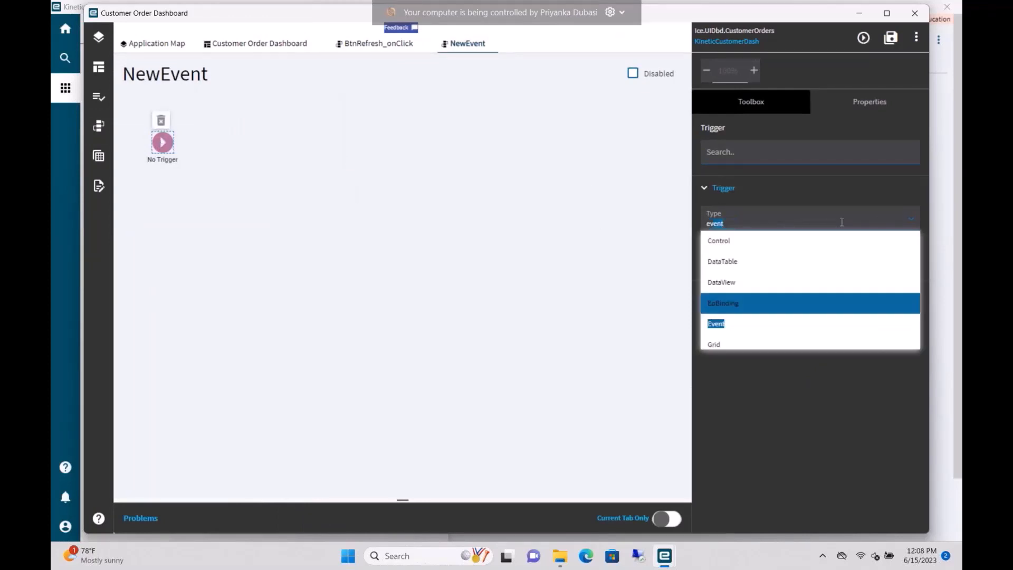
- Configure the NewEvent trigger with type Event, hook After and target Form_OnLoad
scroll(821, 310, down, 2)
click(809, 337)
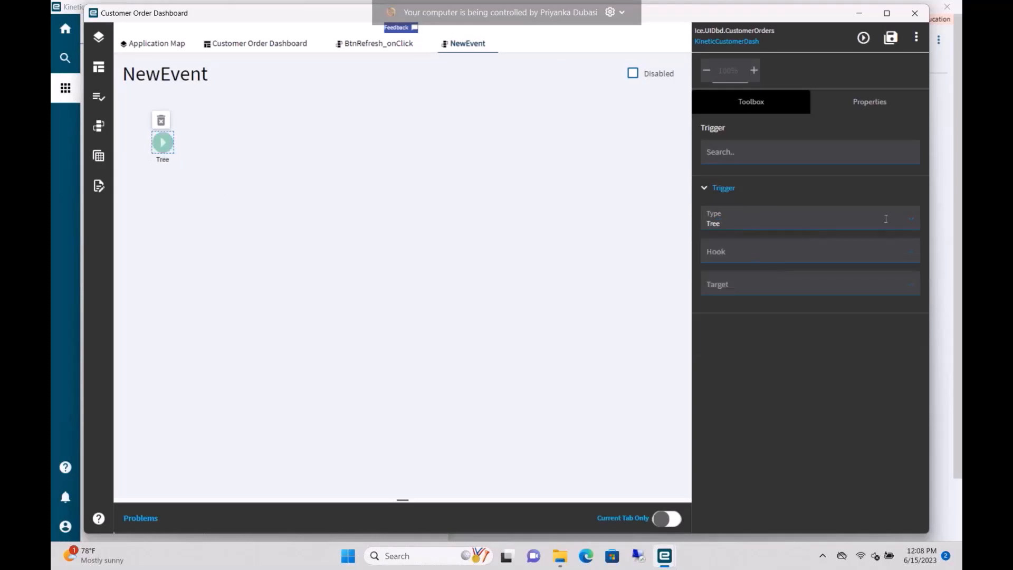
click(916, 221)
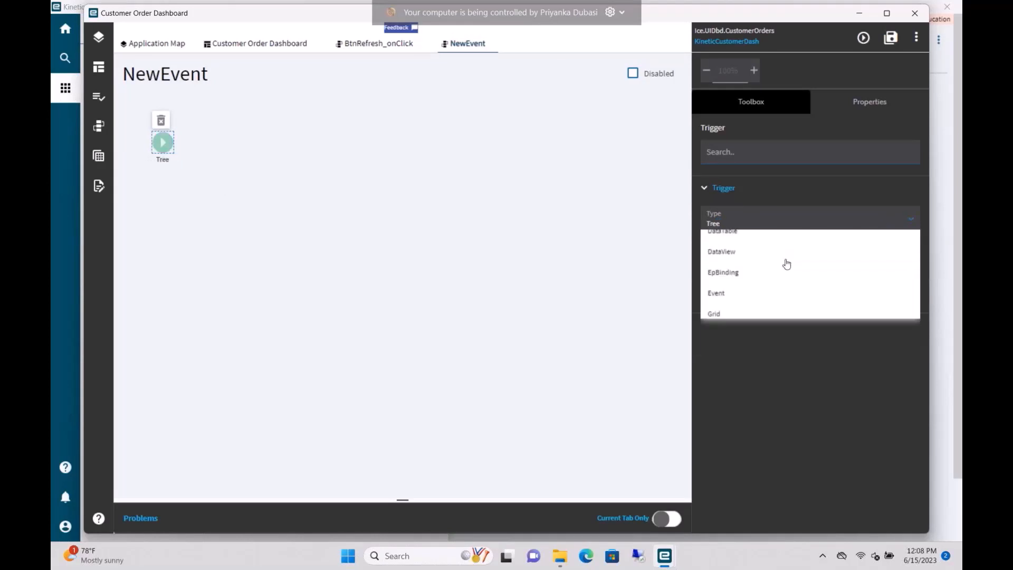
click(818, 275)
click(914, 252)
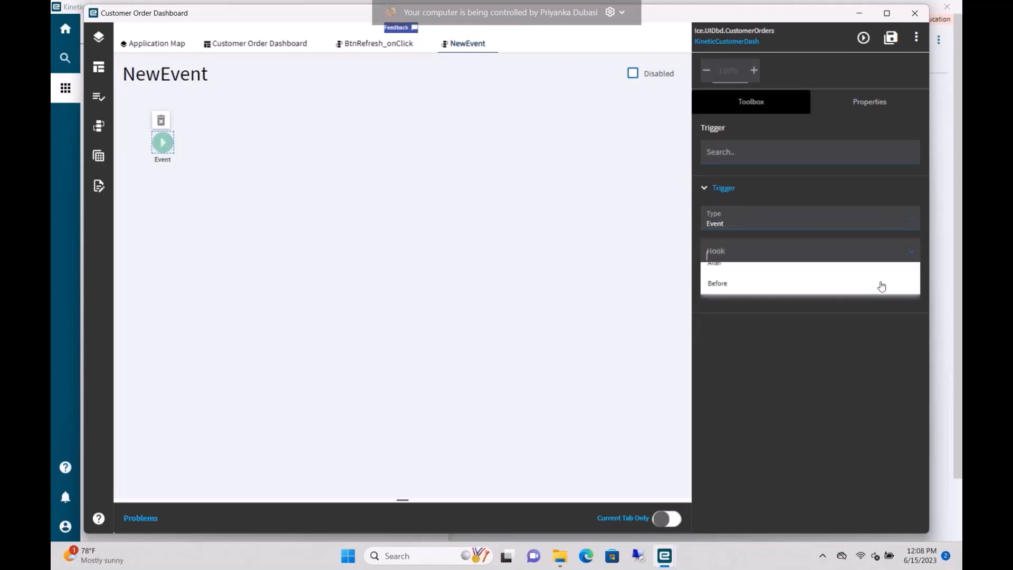
click(796, 271)
click(913, 288)
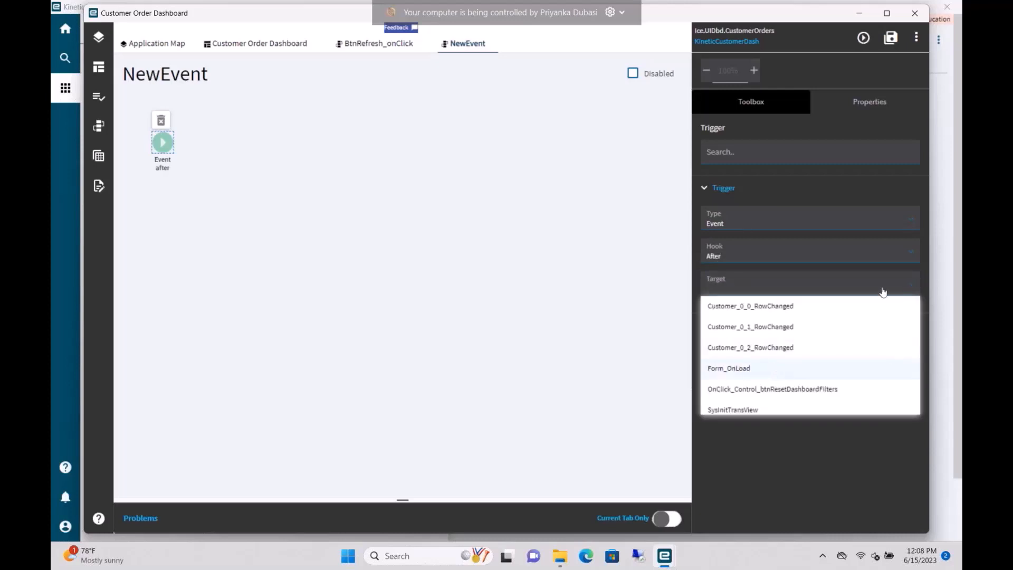
click(722, 370)
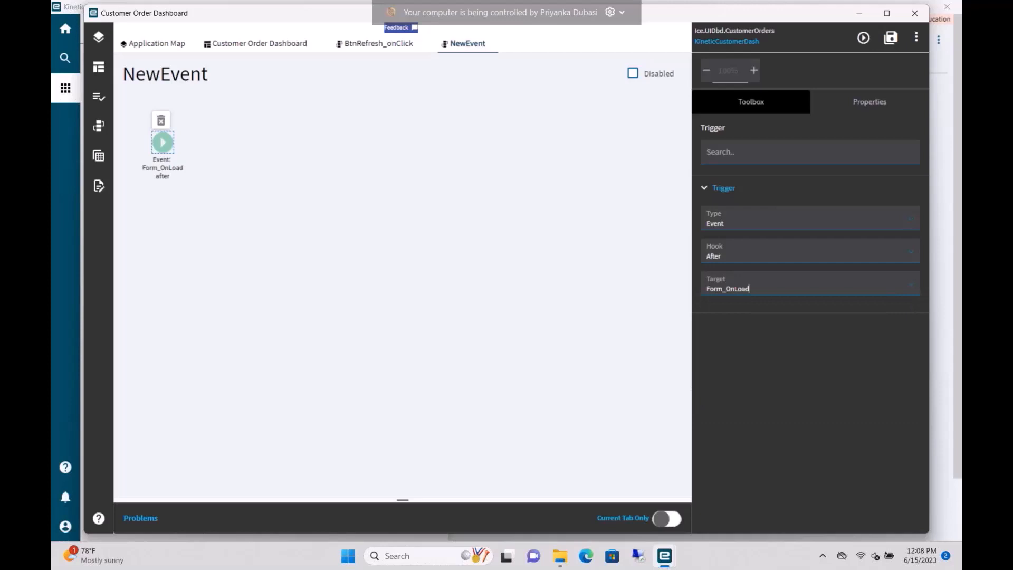
- Add a row-update action to the event flow directly after the Form_OnLoad trigger
click(763, 114)
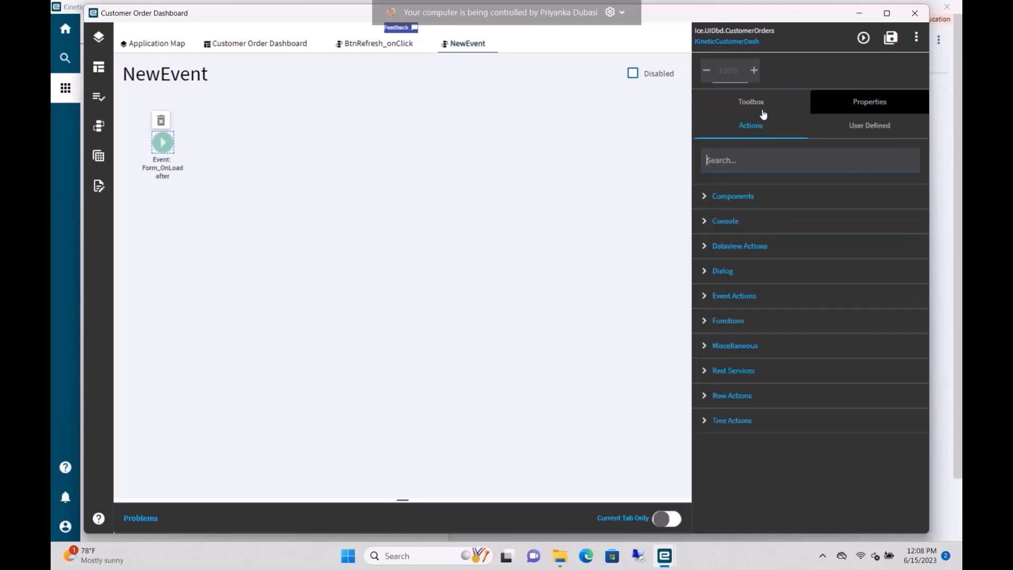
click(734, 375)
click(732, 505)
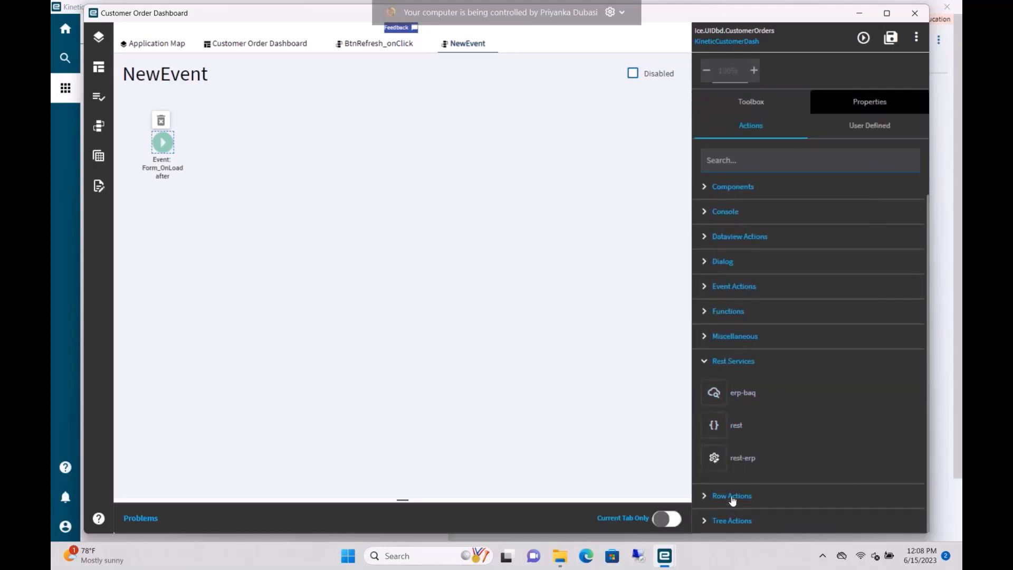
scroll(749, 452, down, 4)
drag(748, 483, 299, 146)
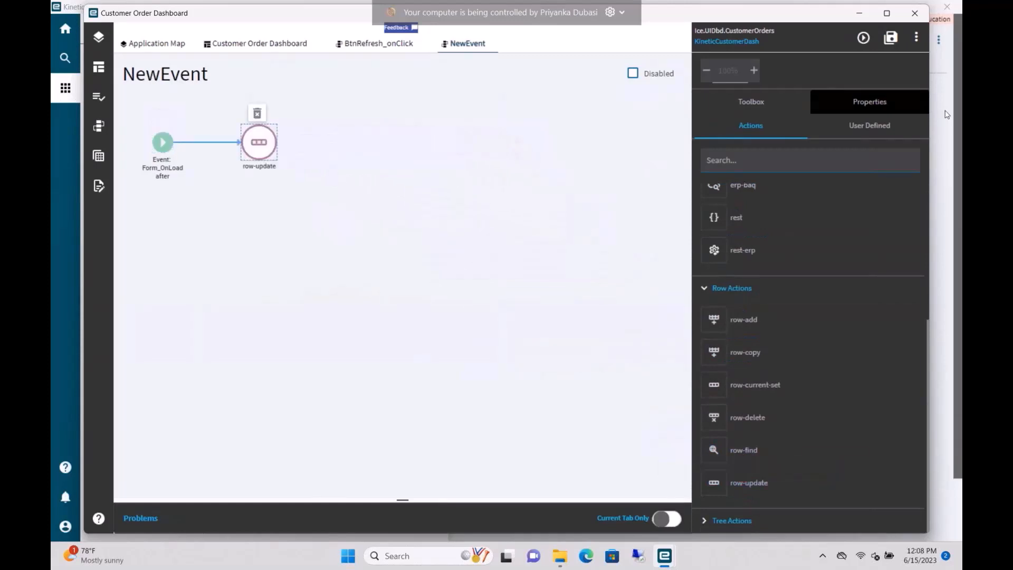
- Add a row-update column parameter with Ep Binding Customer_0_2.Customer_CustID and save its value without entering any text
click(826, 269)
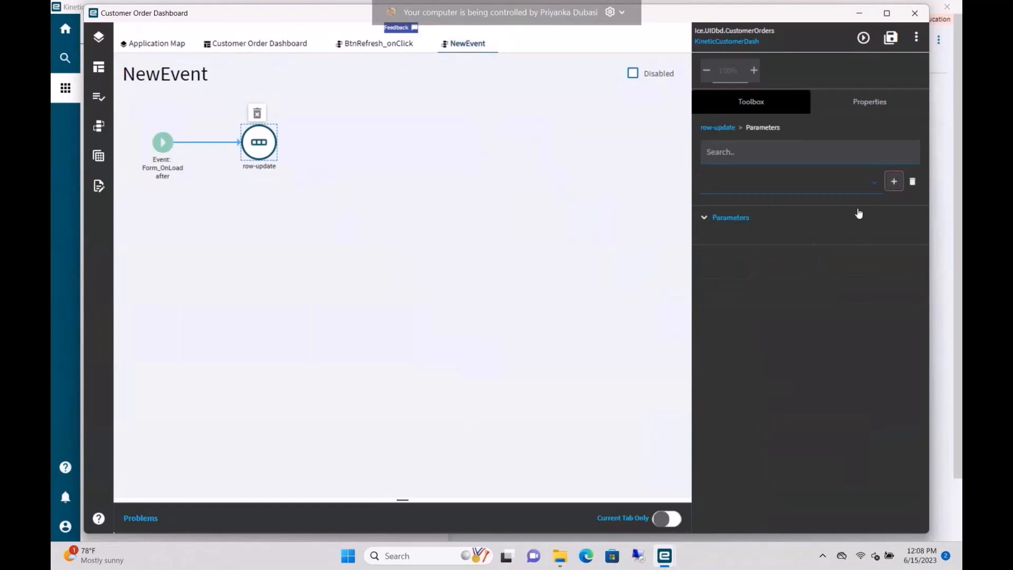
click(895, 187)
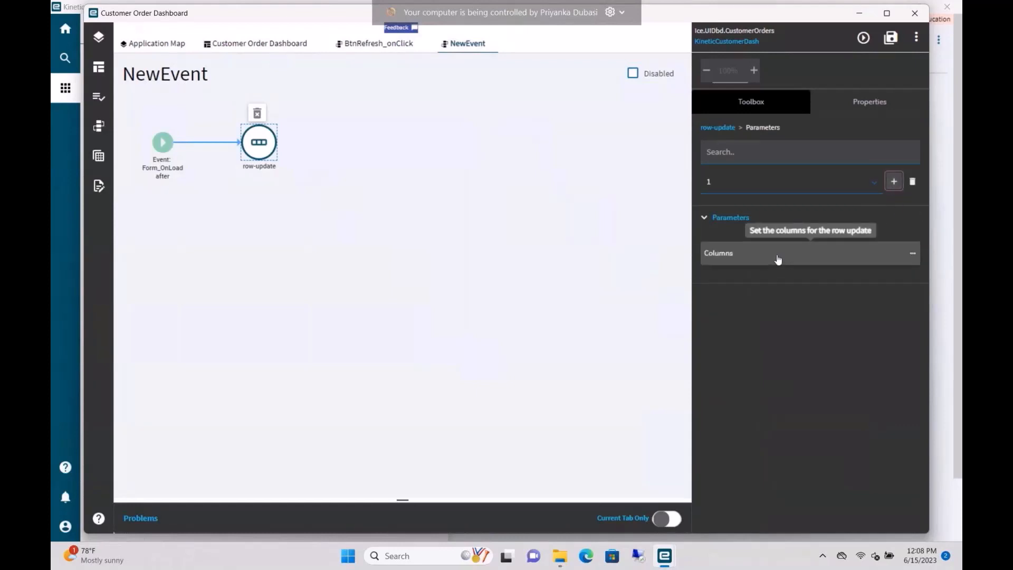
click(778, 260)
click(749, 249)
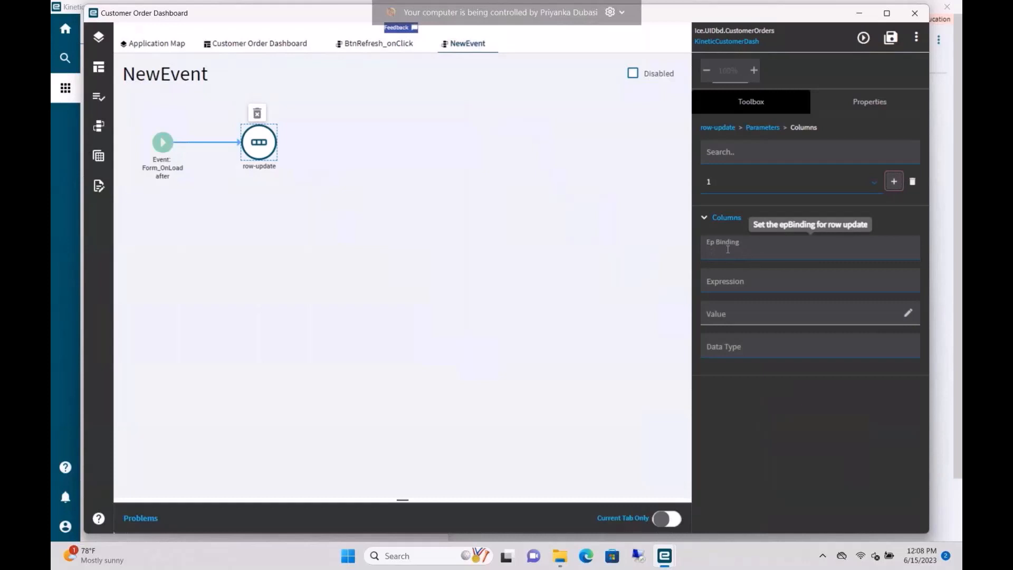
text(Customer_0_2.Customer_CustID)
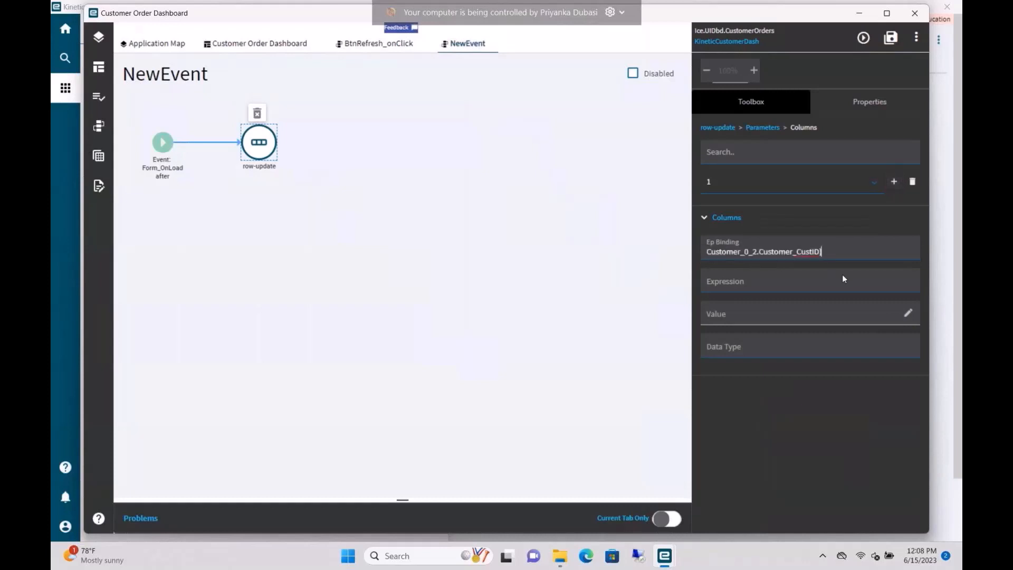
text(})
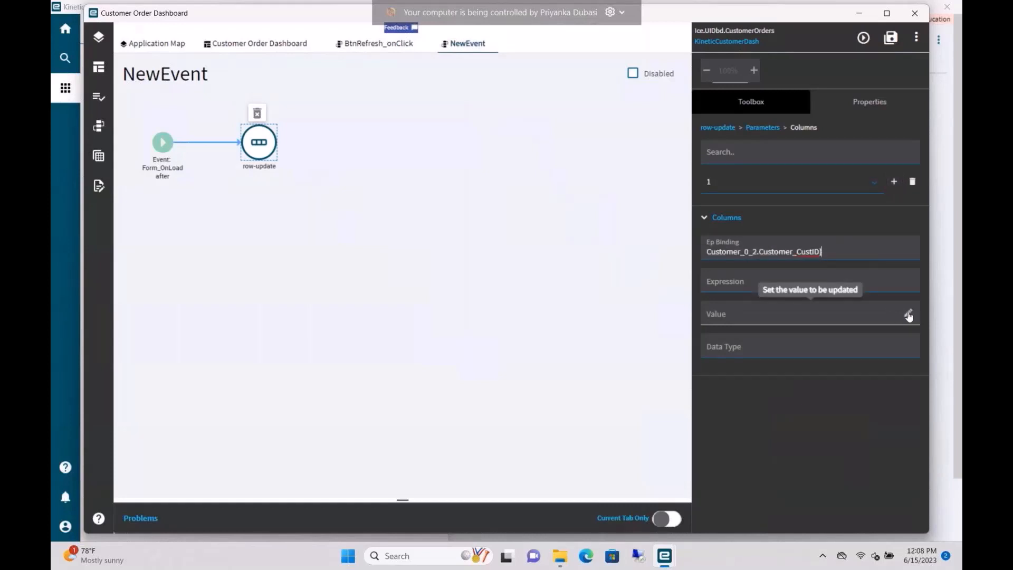
click(908, 313)
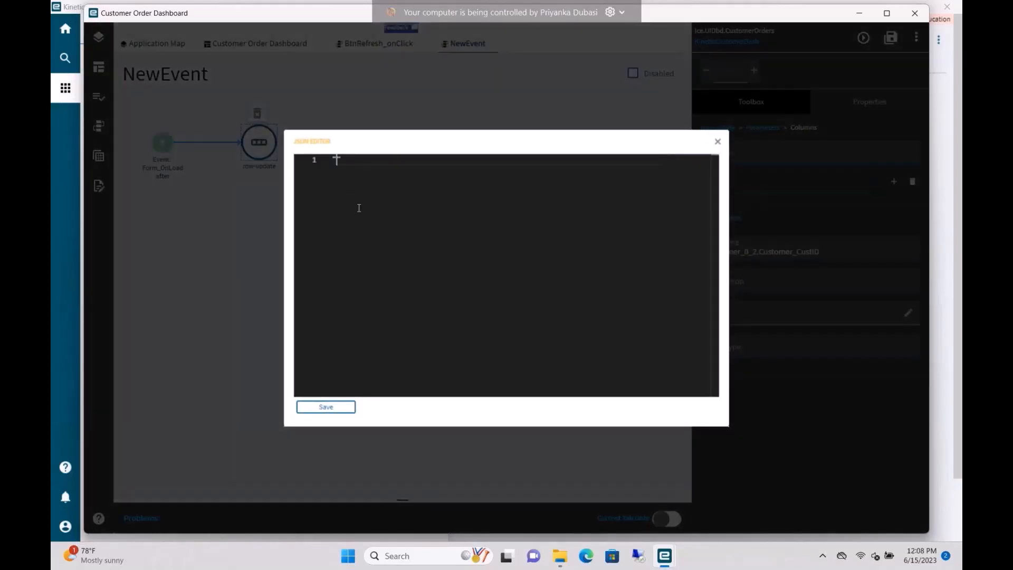
click(325, 407)
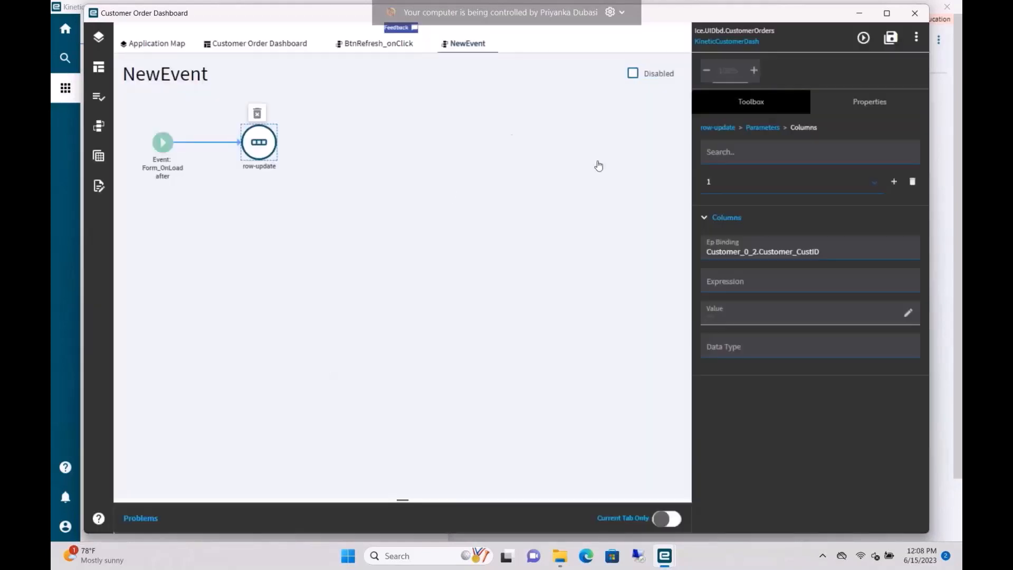
- Preview the dashboard, check the Cust. ID field in the Tracker, and close the preview
click(864, 39)
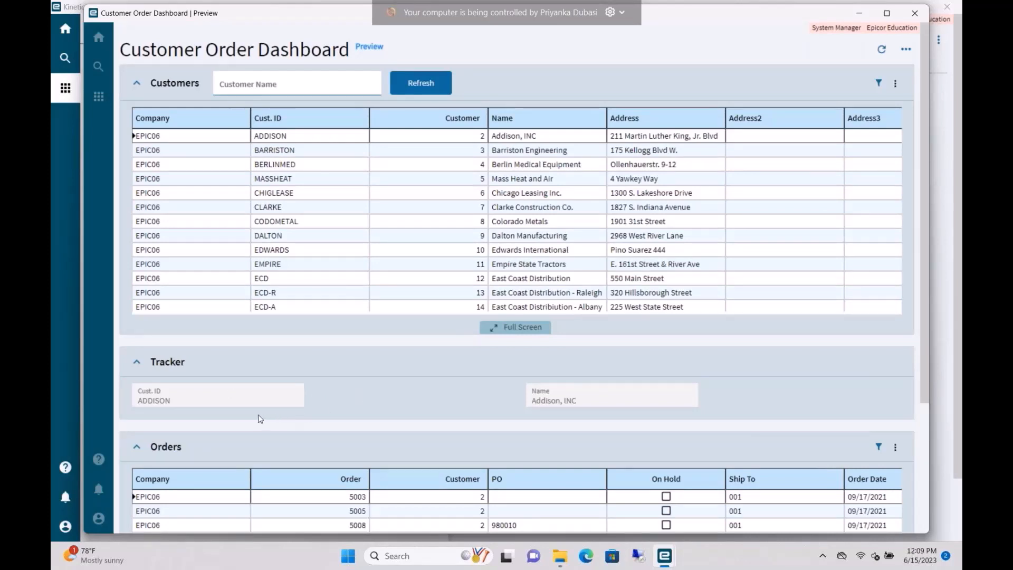
drag(143, 401, 210, 393)
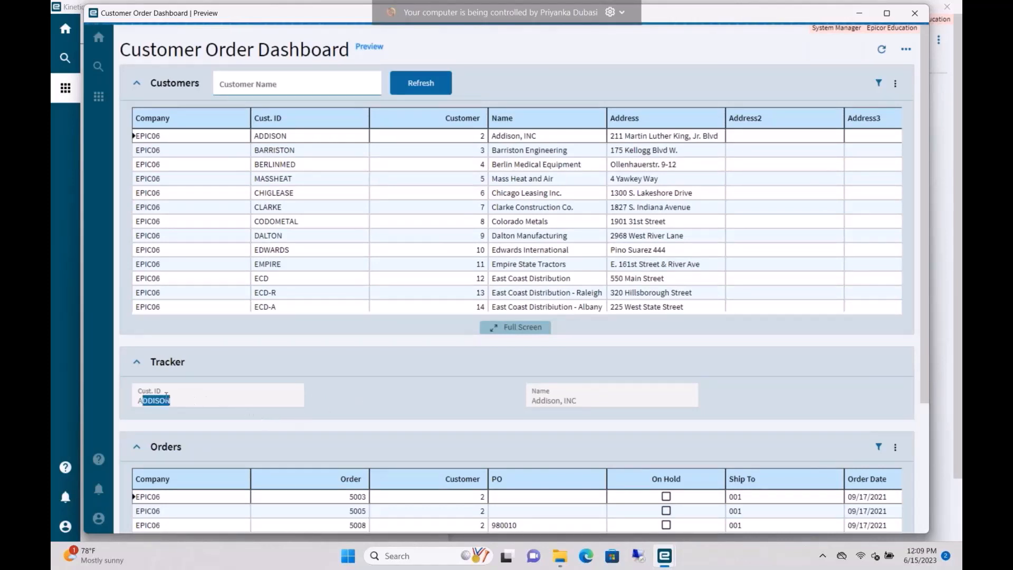
click(205, 401)
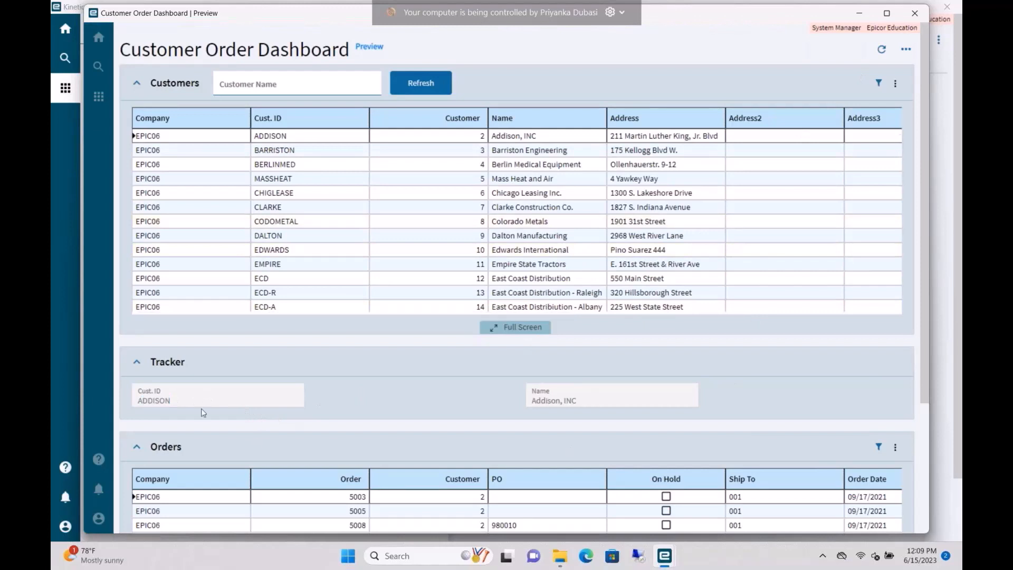
click(915, 13)
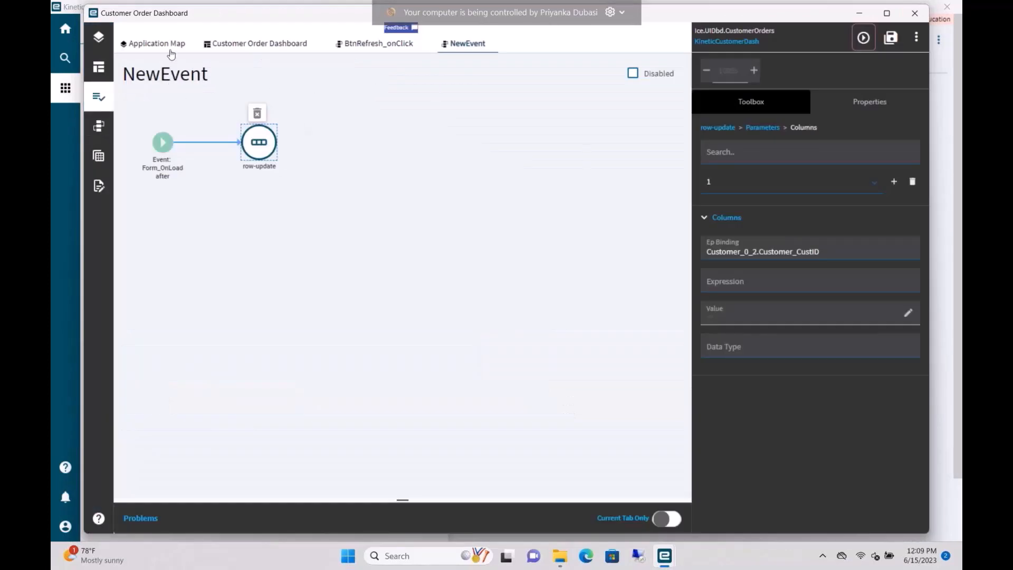
- Examine the Tracker page details in the application map and the grid model of the Customers grid
click(171, 48)
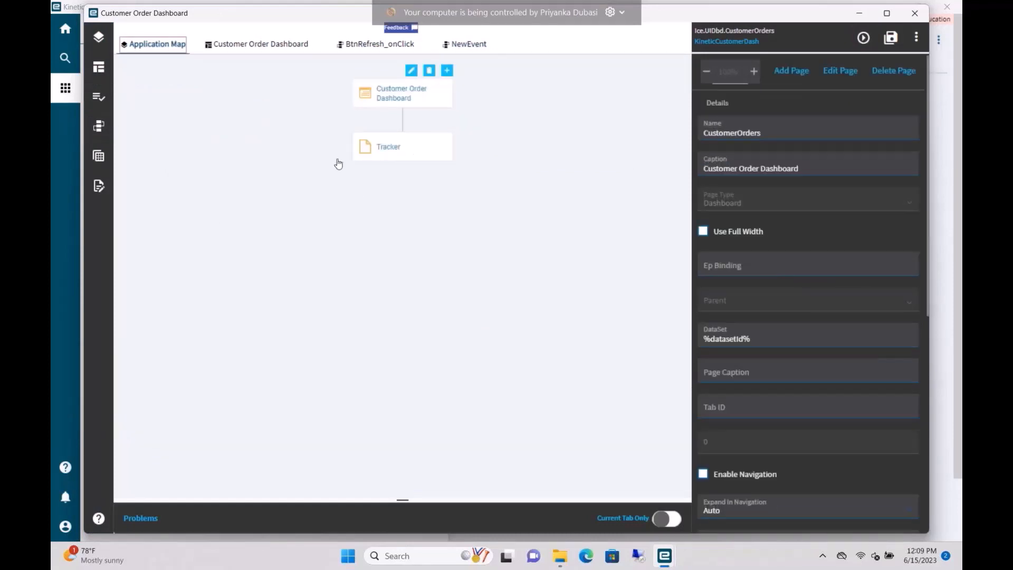
click(390, 149)
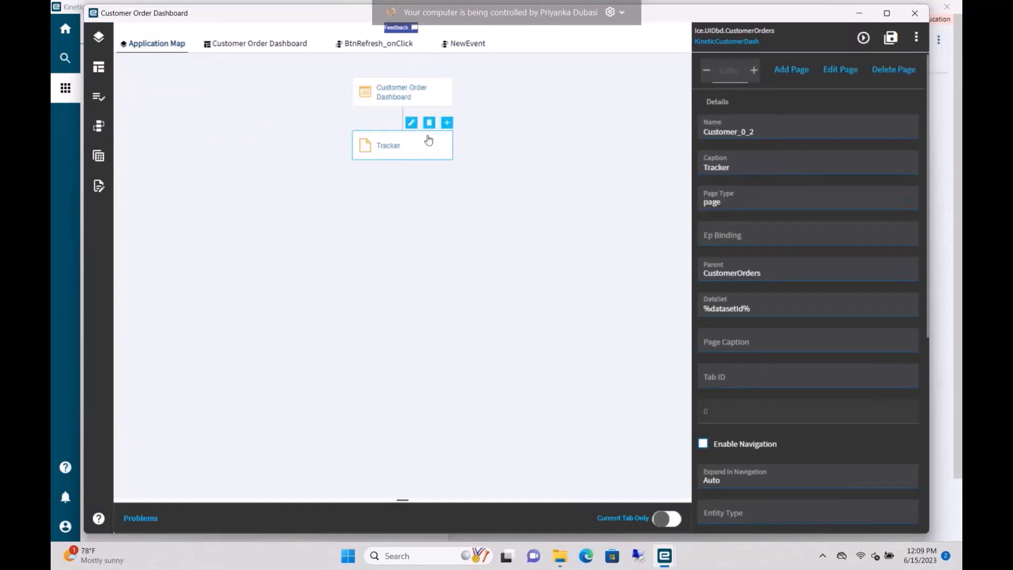
click(276, 43)
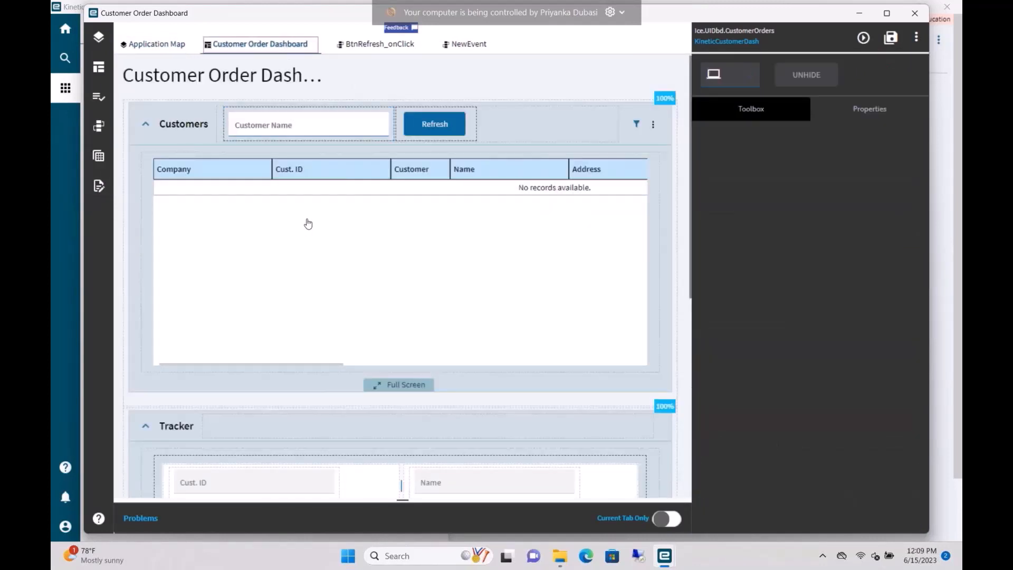
click(631, 260)
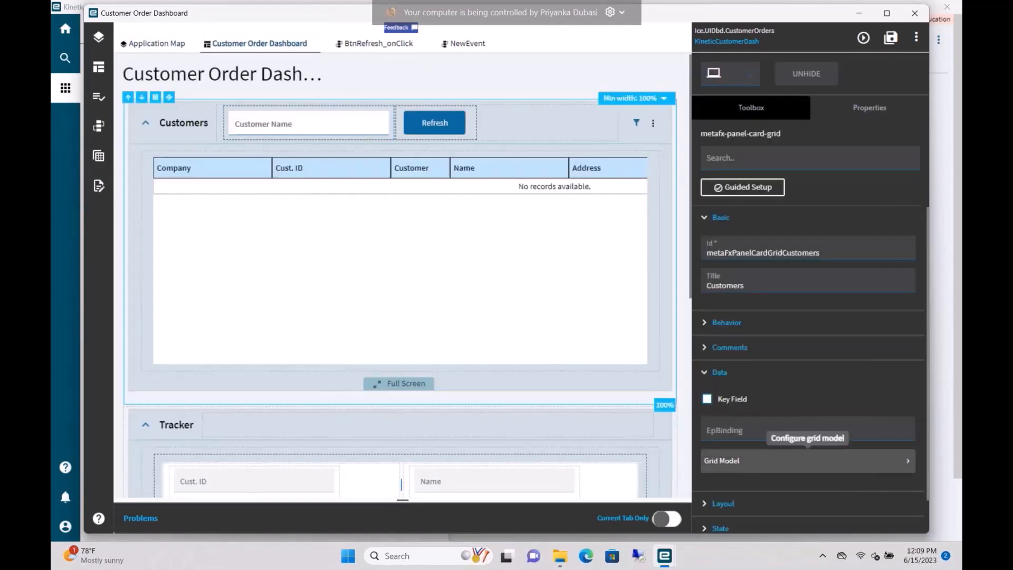
click(748, 461)
scroll(714, 458, down, 5)
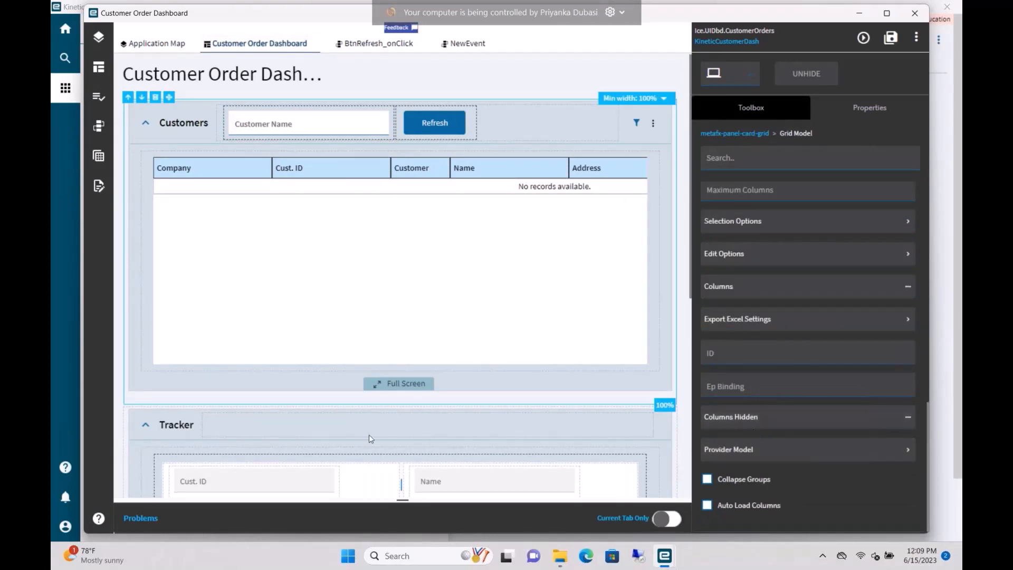
- Copy the EpBinding of the Tracker's Cust. ID text box from its data properties
click(310, 476)
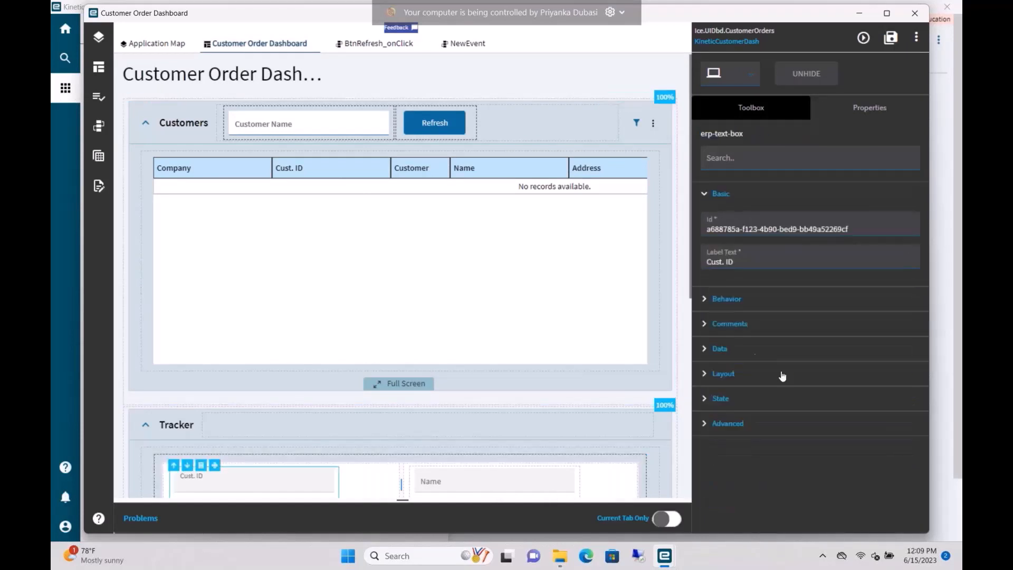
click(723, 351)
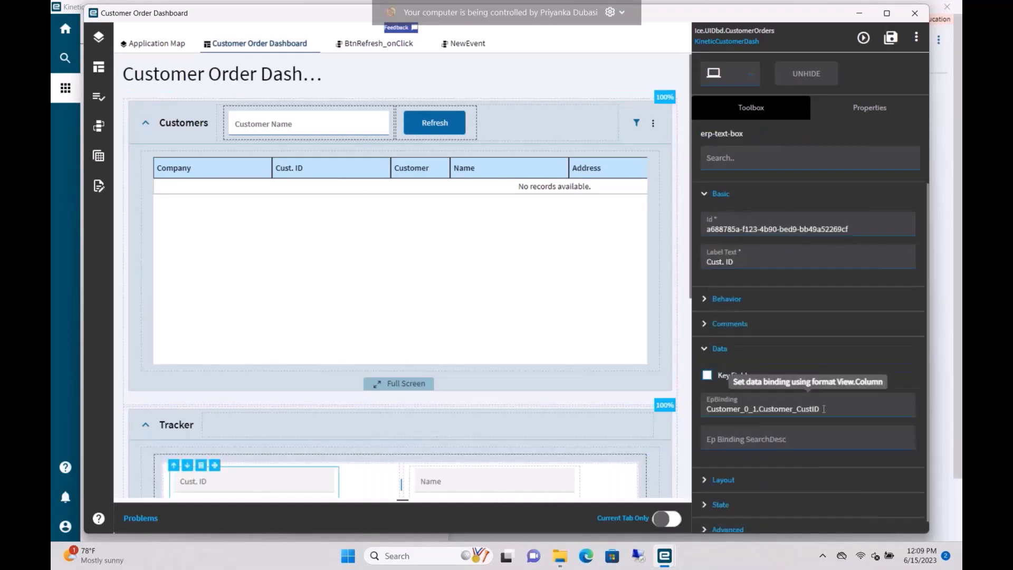
drag(819, 409, 712, 410)
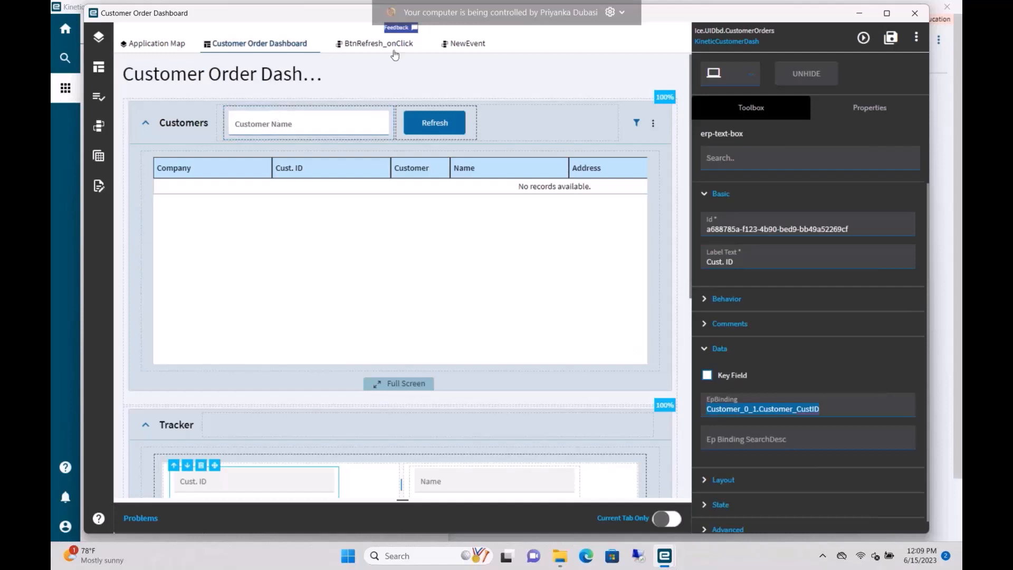
- Set the Ep Binding of the row-update column in NewEvent to Customer_0_1.Customer_CustID
click(458, 44)
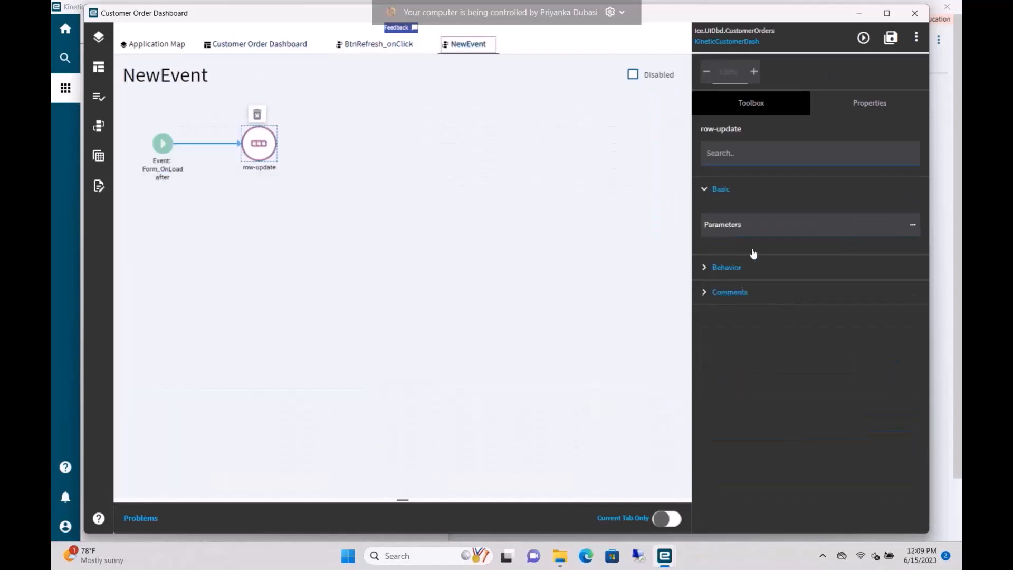
click(779, 227)
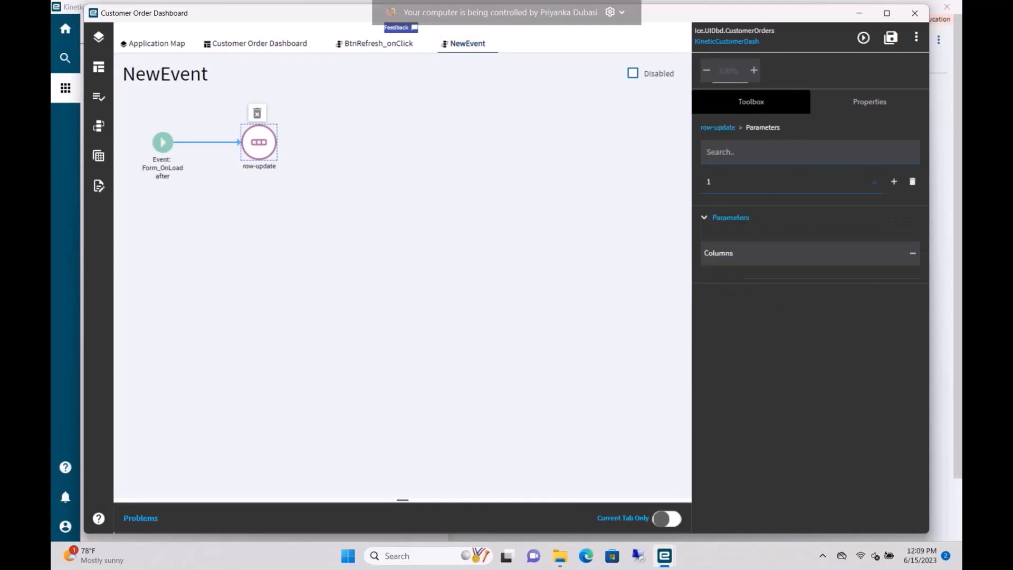
click(790, 259)
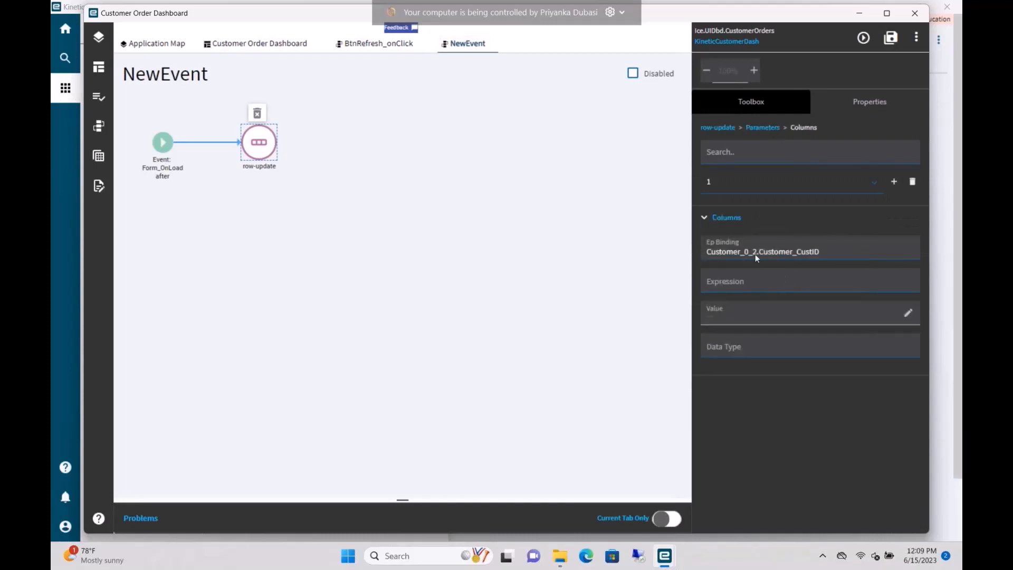
drag(757, 252, 695, 254)
text(Customer_0_1.Customer_CustID)
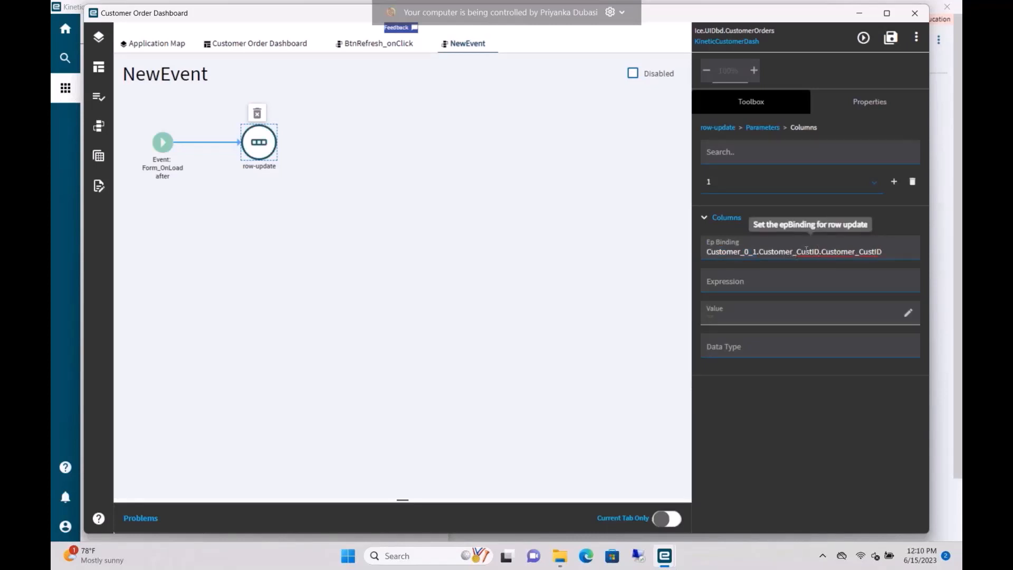
shift+click(881, 259)
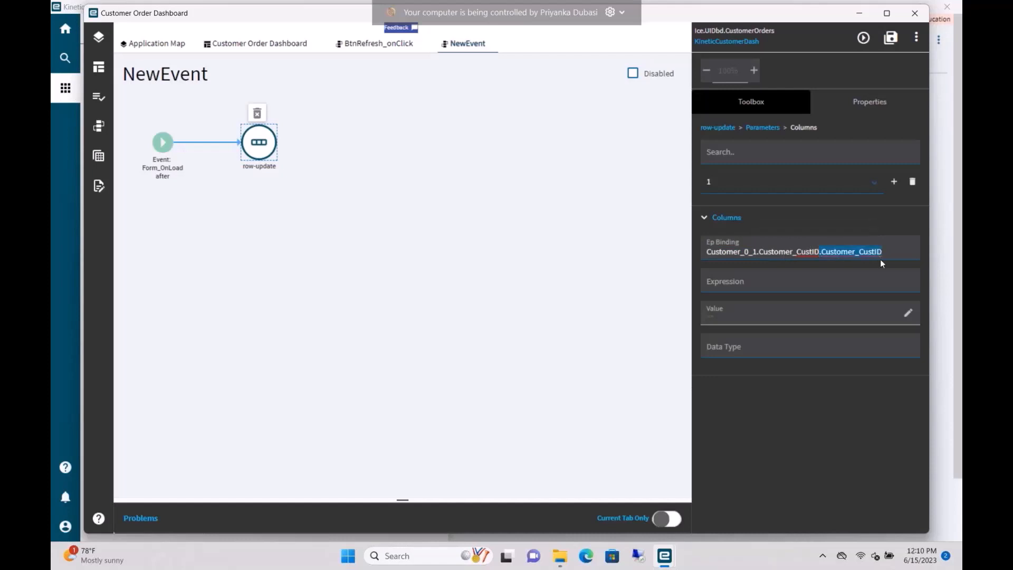
key(BackSpace)
click(496, 230)
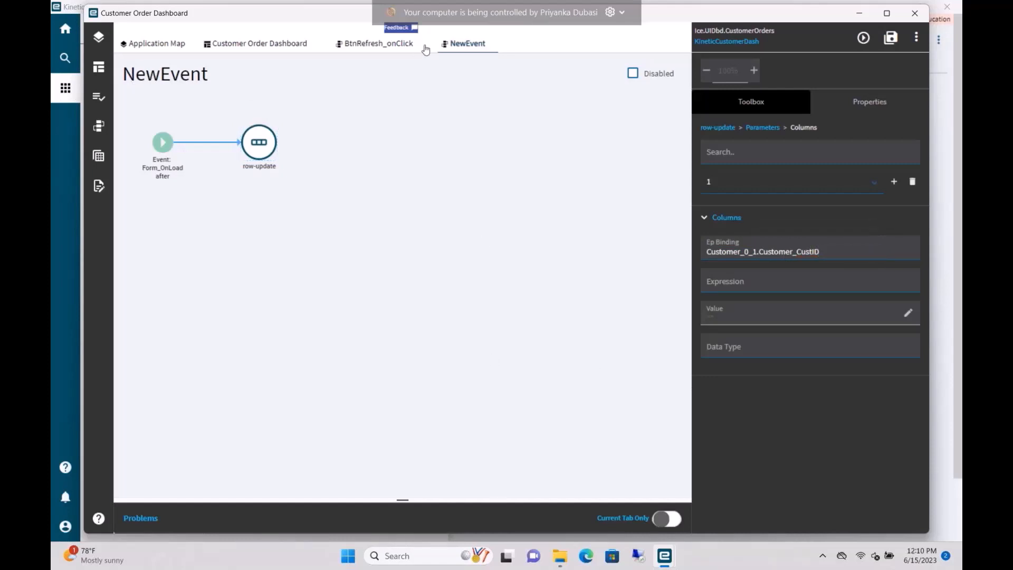
- Check the Where filter in the BAQ execute options of the erp-baq action in the btnRefresh_onClick event
click(373, 45)
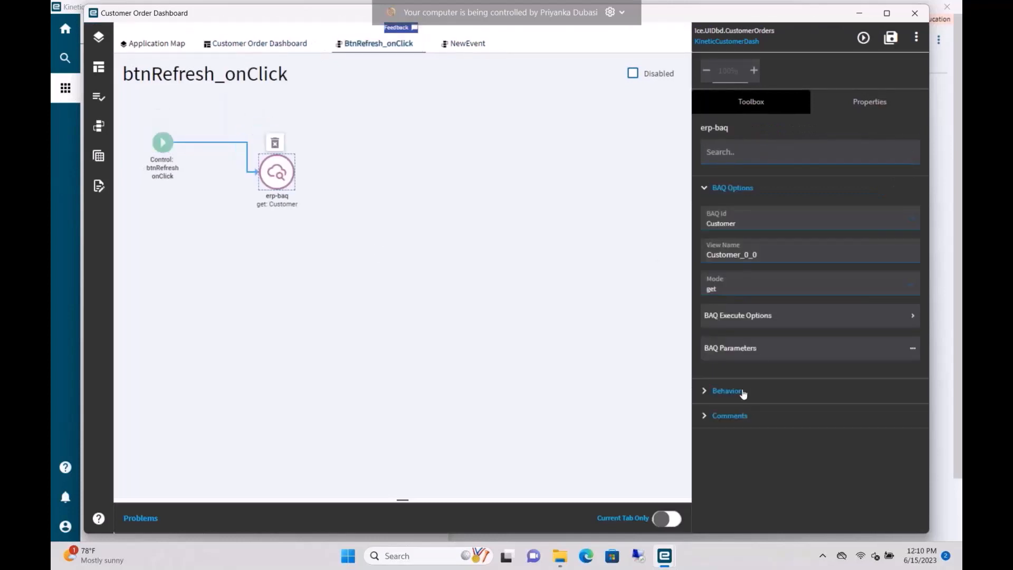
click(783, 319)
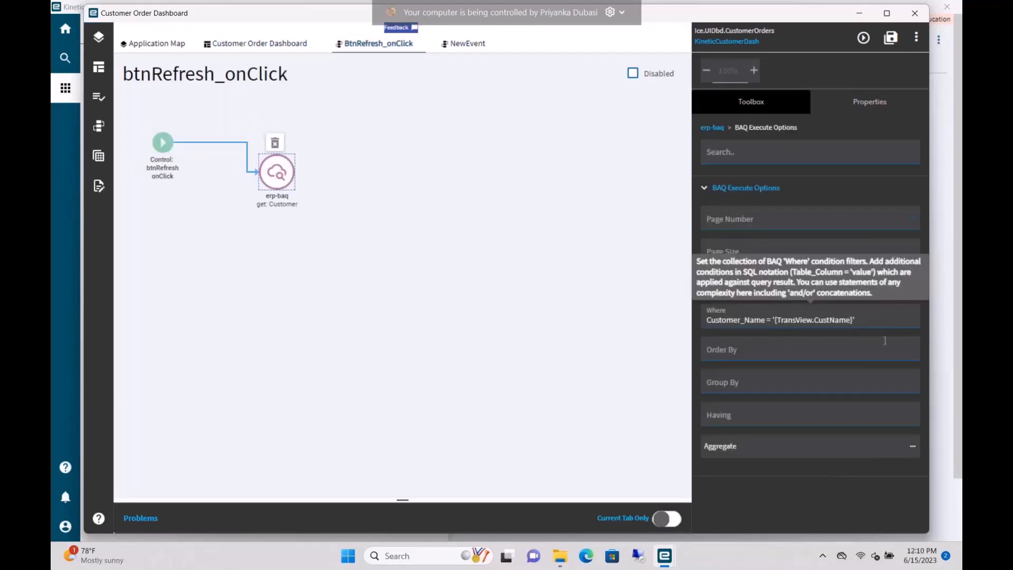
click(463, 44)
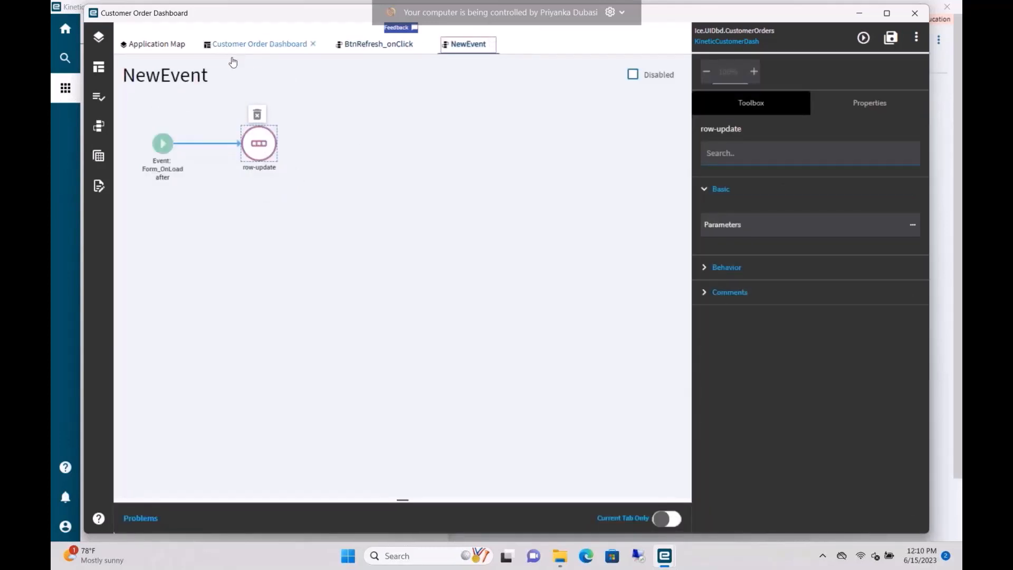
- Set the value of the Customer_CustID condition in the Customers grid's BAQ where list to '??{Customer_0_1.Customer_CustID}'
click(278, 50)
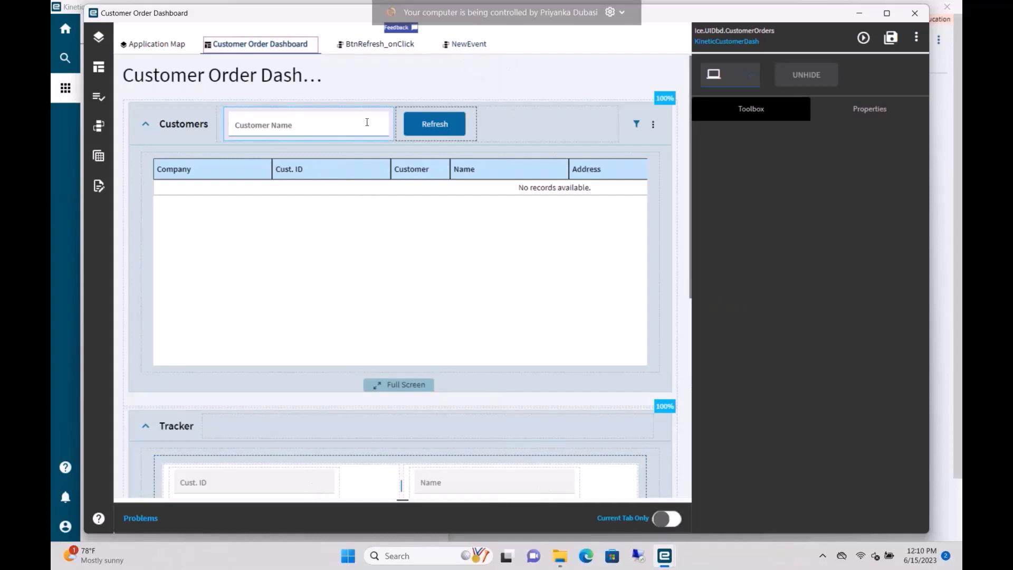
click(414, 206)
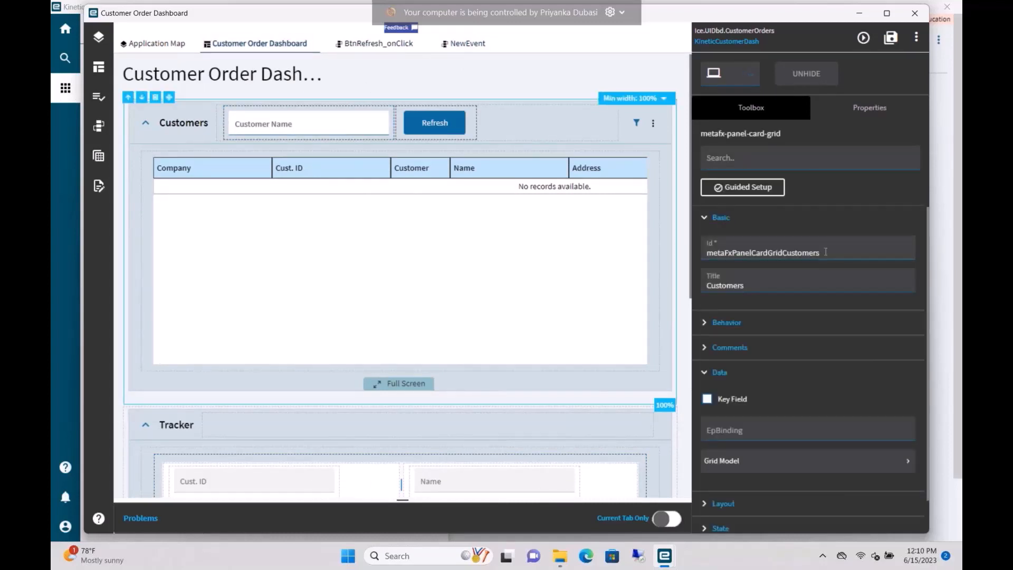
scroll(792, 401, down, 1)
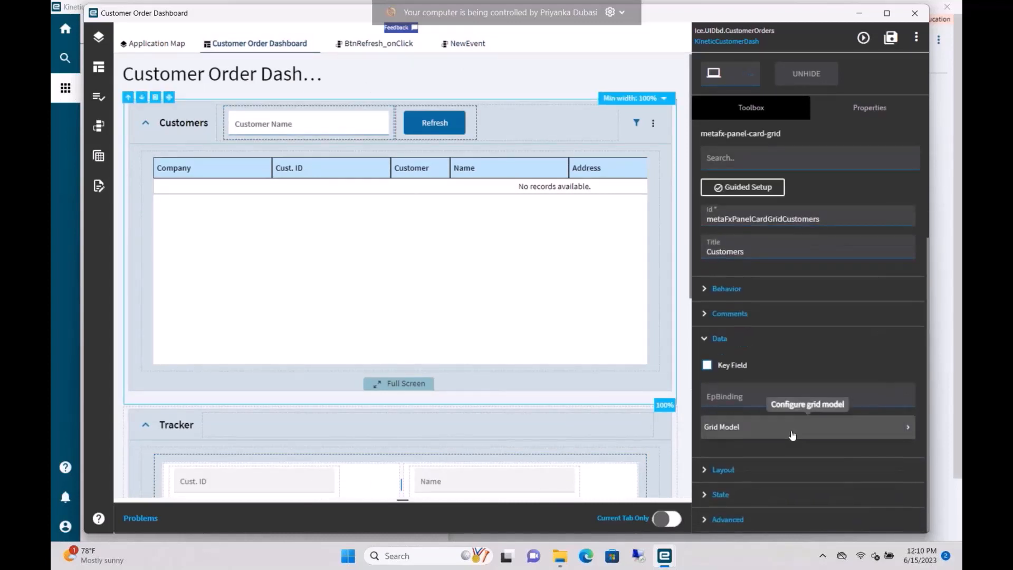
click(760, 435)
scroll(764, 466, down, 3)
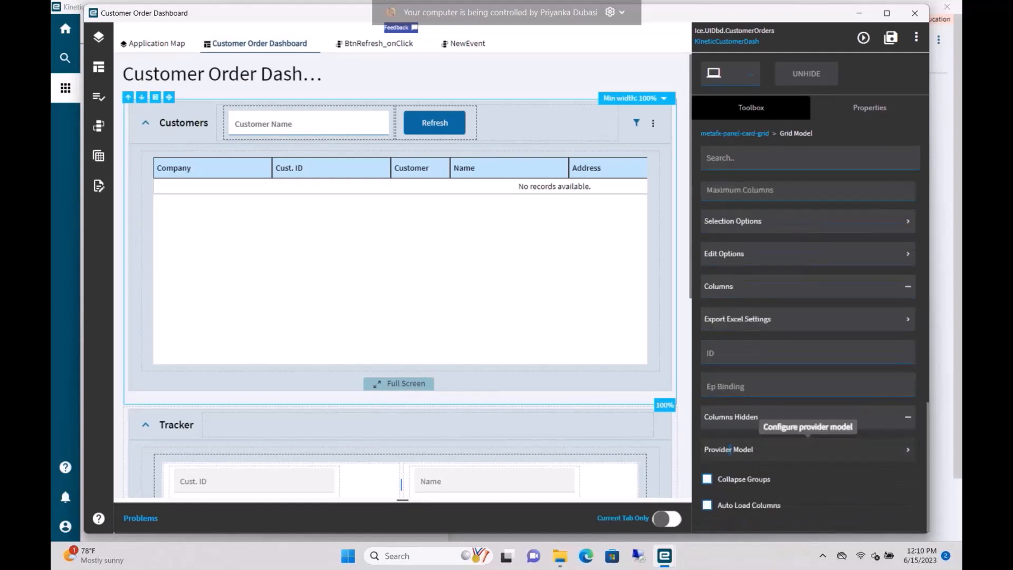
click(729, 451)
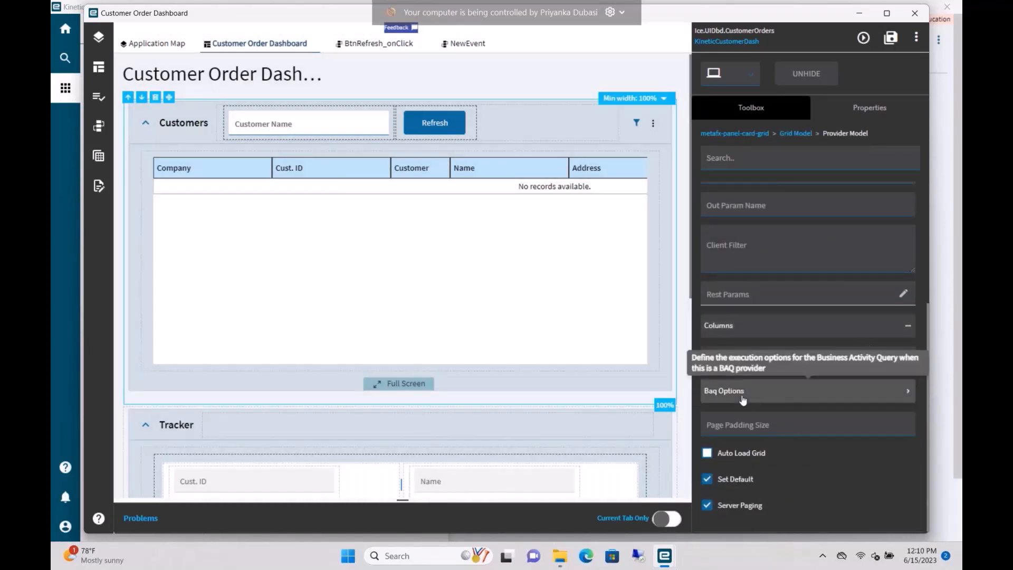
click(745, 401)
click(758, 323)
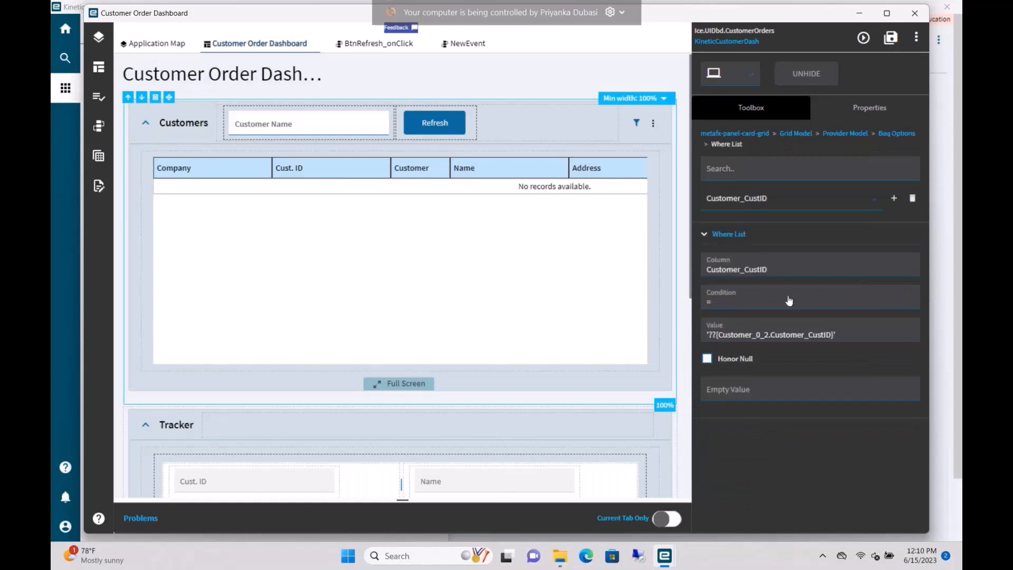
click(771, 334)
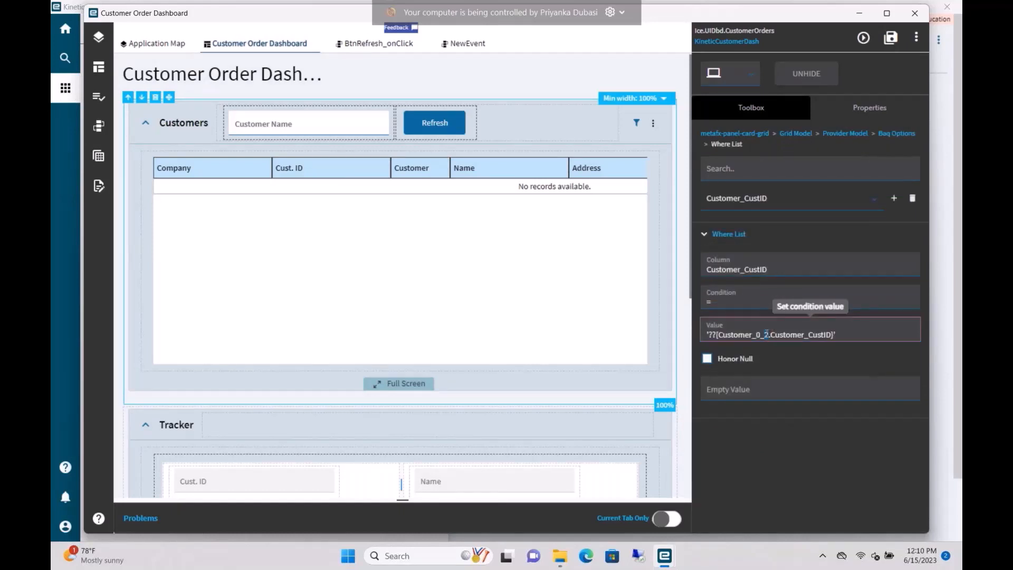
text(1)
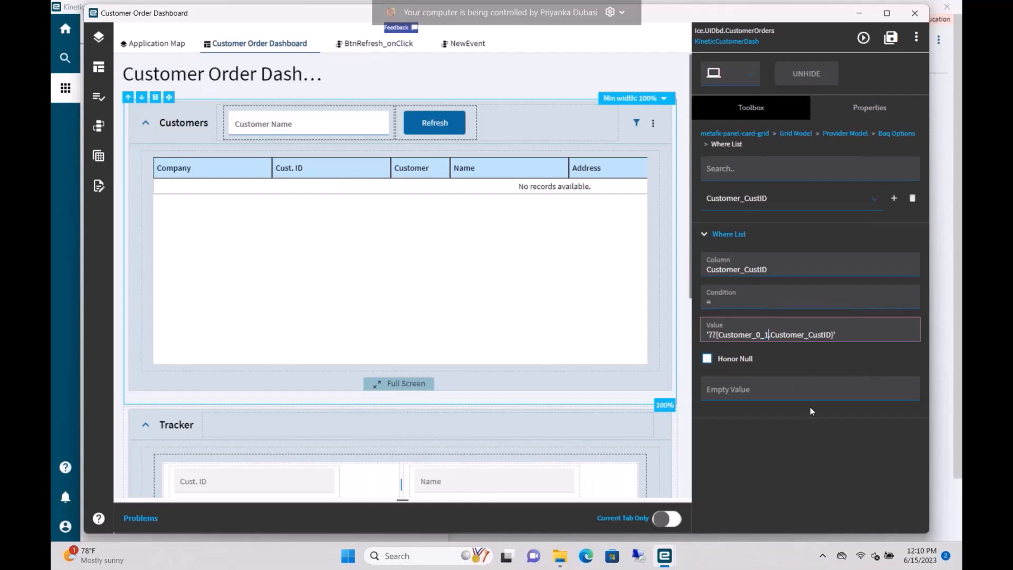
- Preview the dashboard, check the Tracker's Cust. ID field, and repeat the preview once before closing it
click(863, 38)
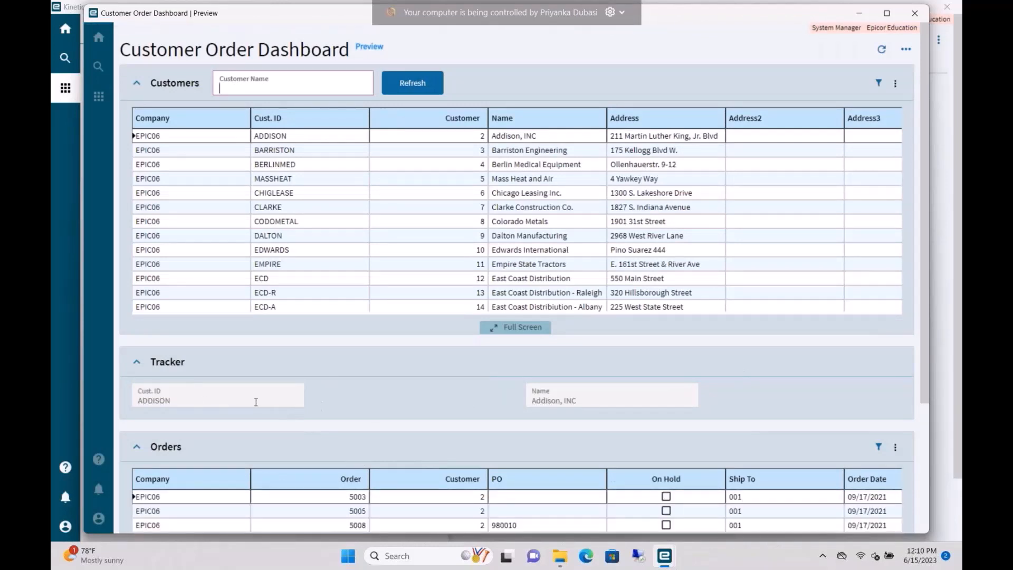
drag(144, 404, 185, 405)
click(184, 401)
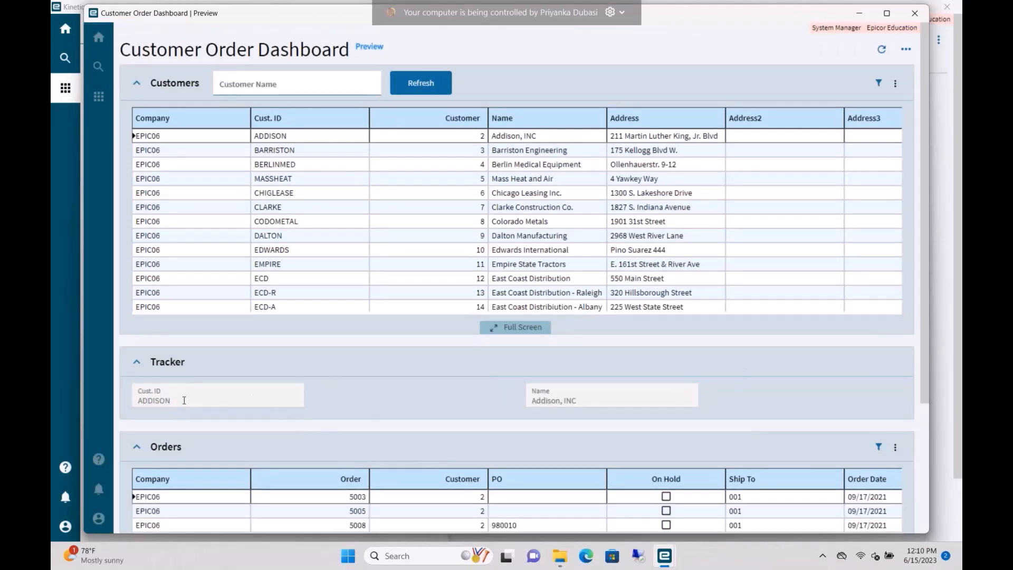
double_click(137, 392)
click(201, 405)
click(915, 15)
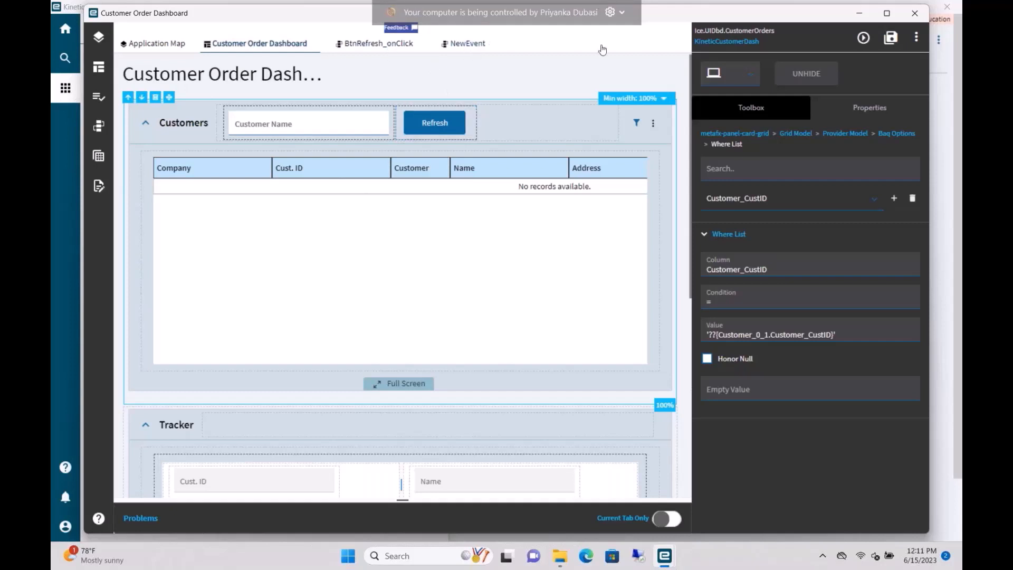
click(863, 37)
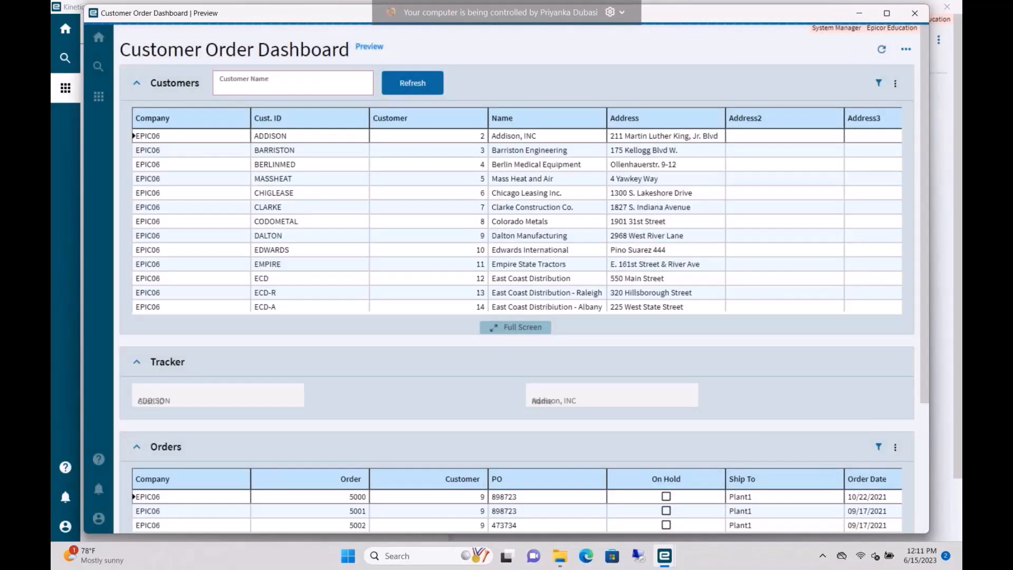
click(915, 13)
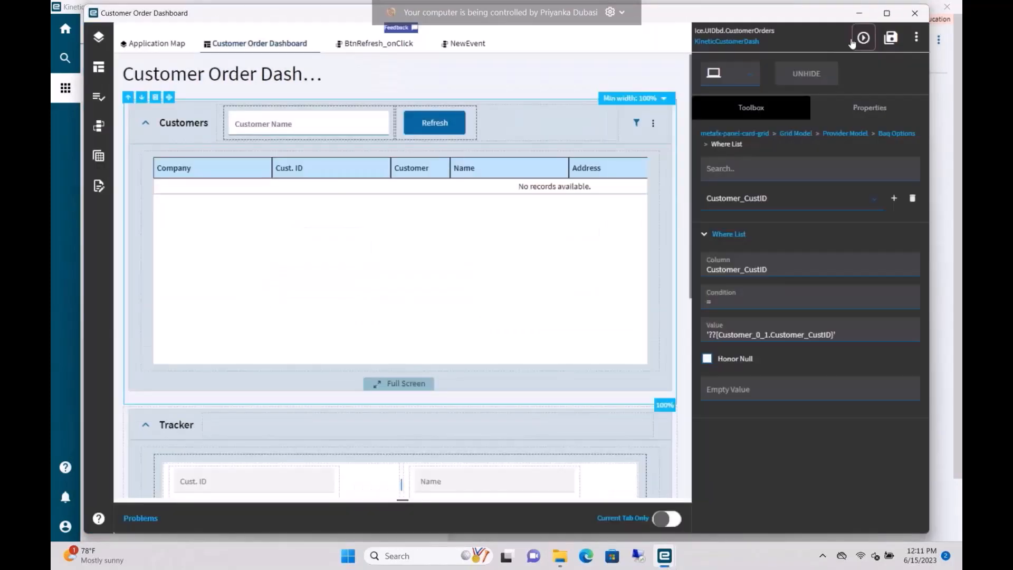
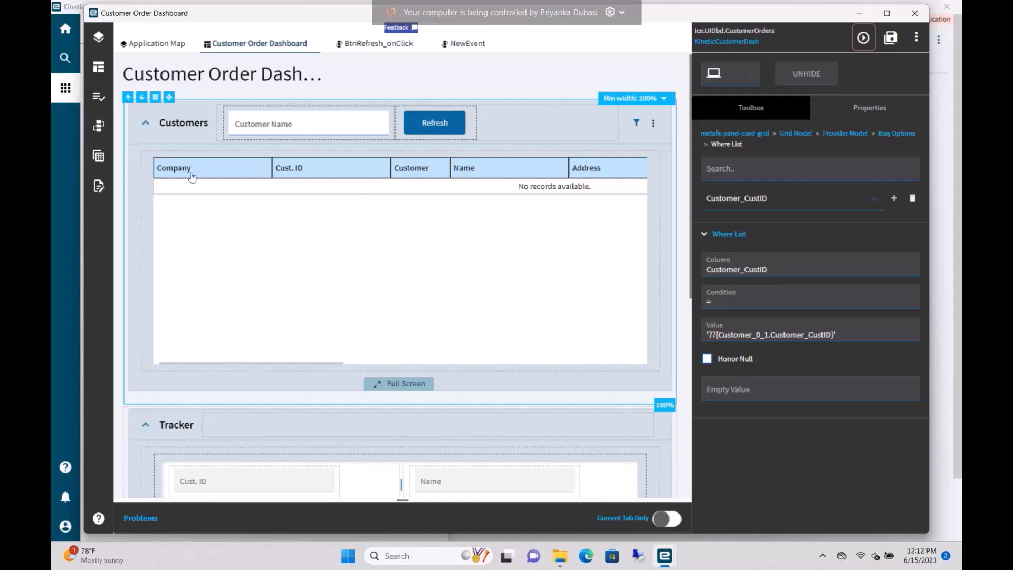
- Create a data rule named NameRule with the description "New rule for Name"
click(98, 97)
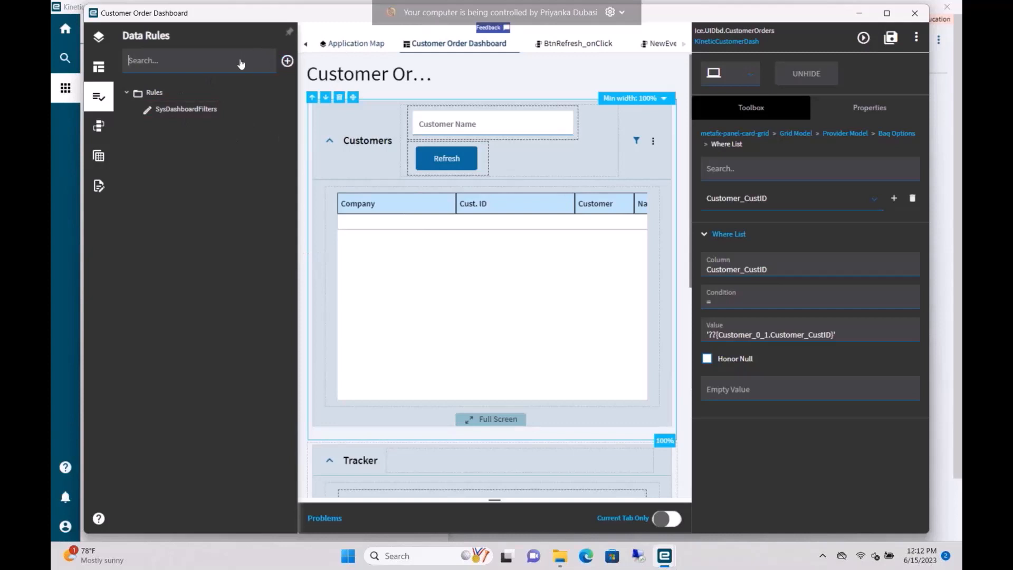
click(288, 60)
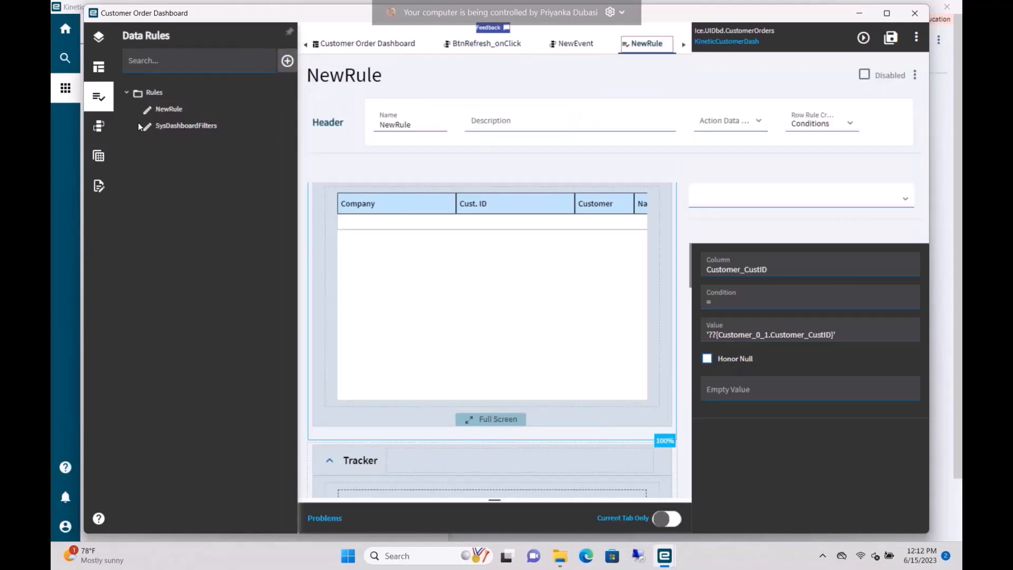
click(409, 123)
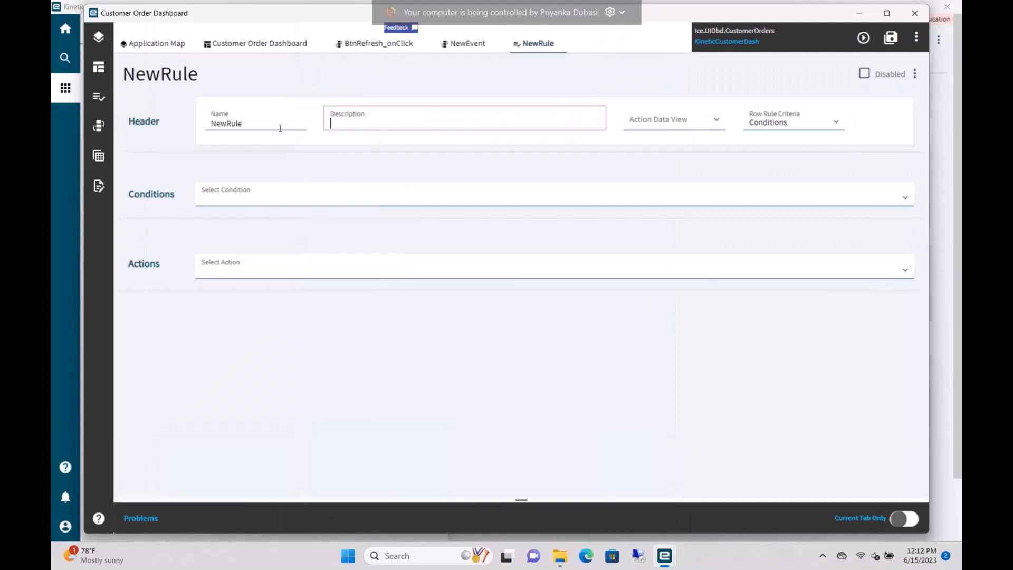
double_click(285, 124)
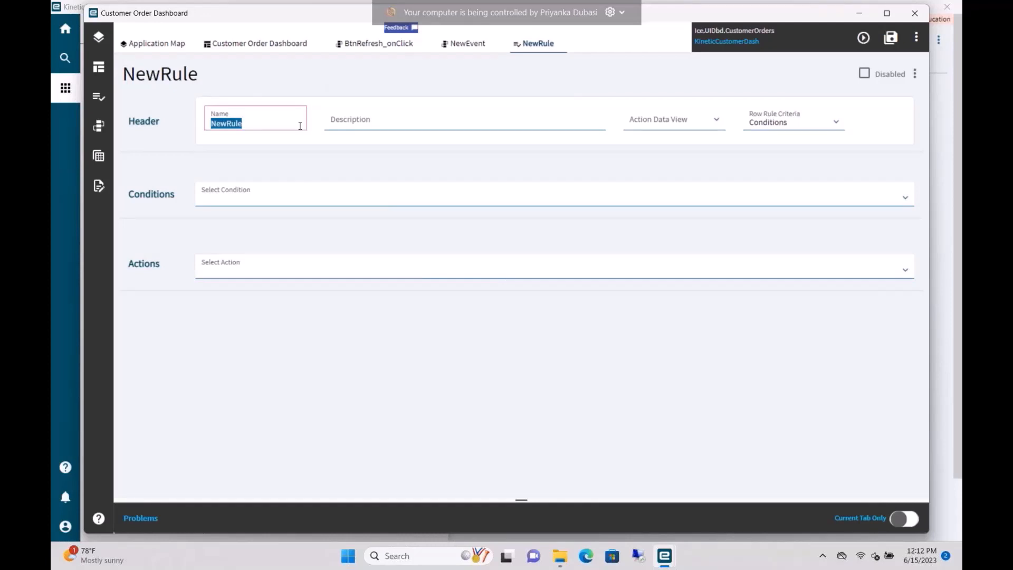
text(NameRule)
click(387, 123)
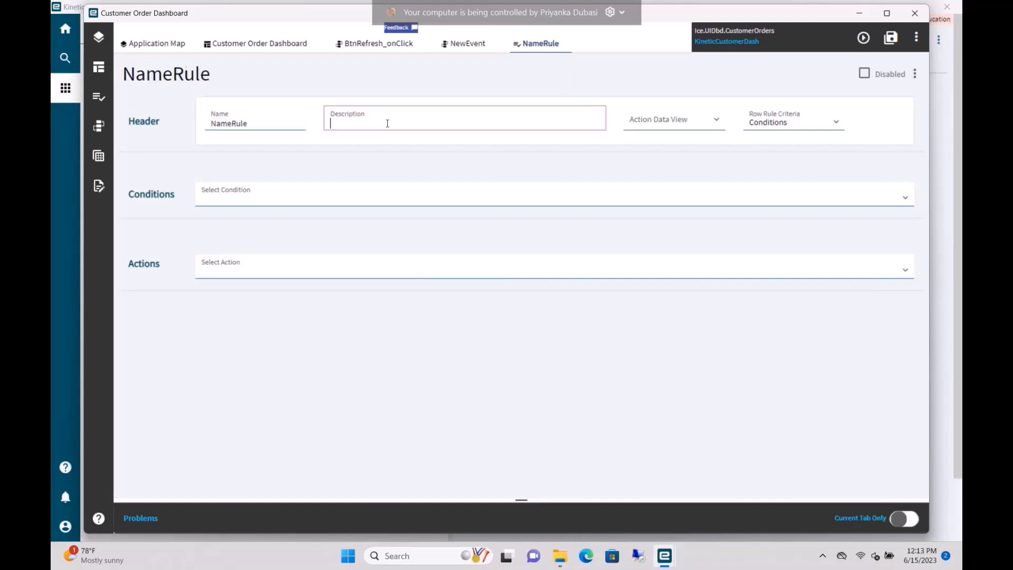
text(New rule for Name)
- Look up the data view the Customers grid is bound to in its provider model, for the rule's Action Data View
click(714, 126)
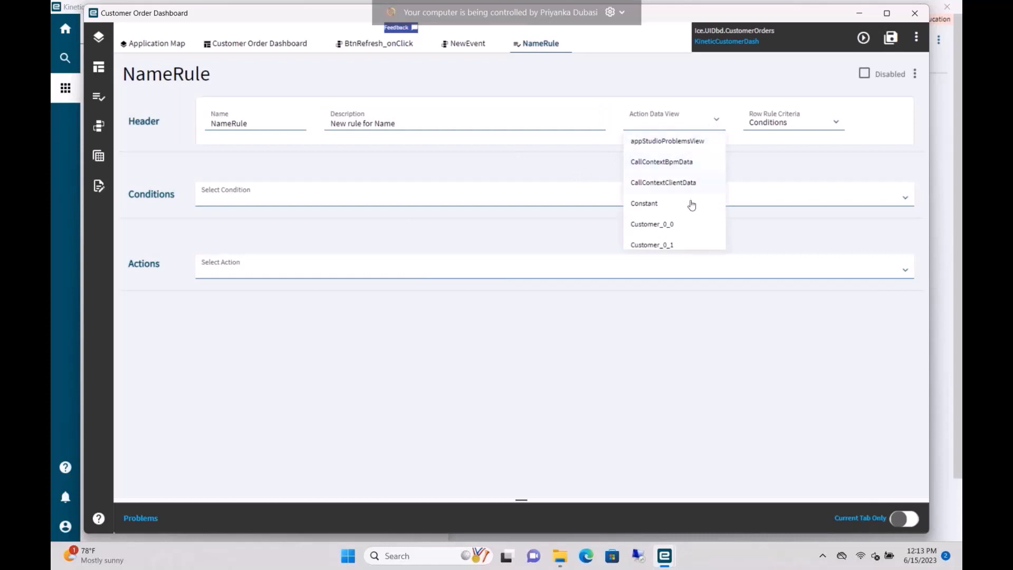
scroll(693, 187, down, 3)
scroll(691, 186, up, 2)
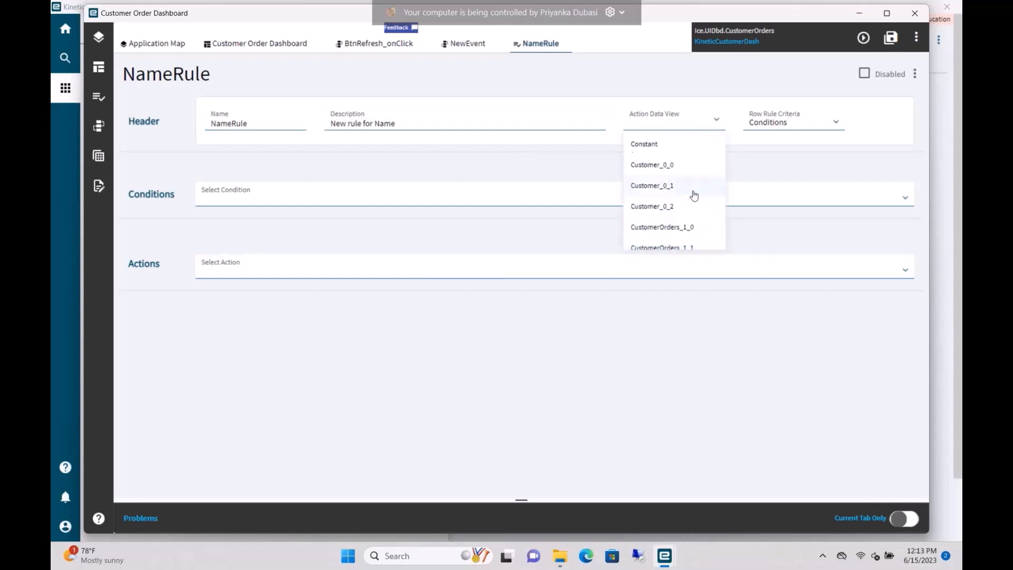
click(261, 46)
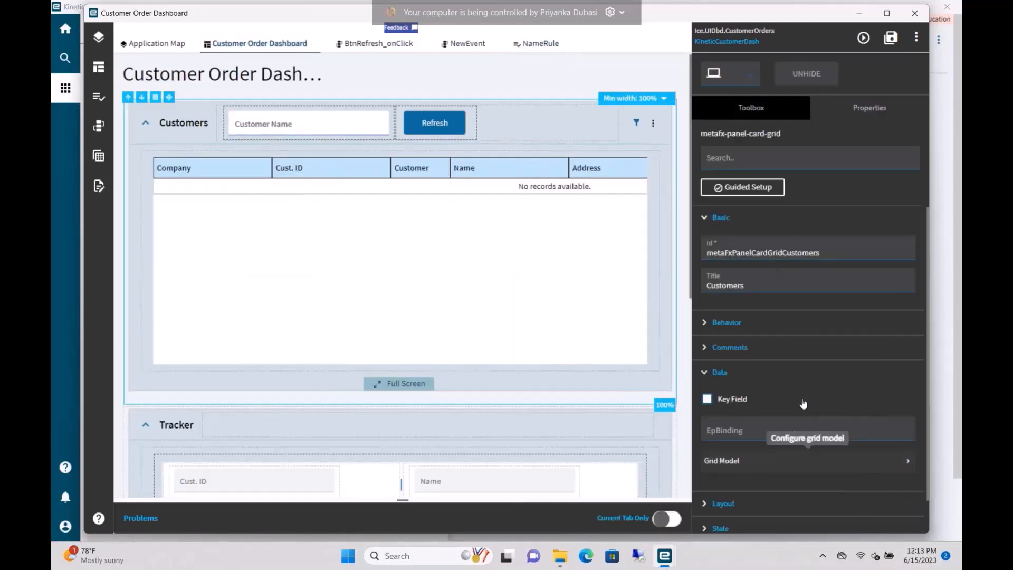
click(767, 460)
scroll(767, 328, down, 2)
scroll(770, 293, up, 5)
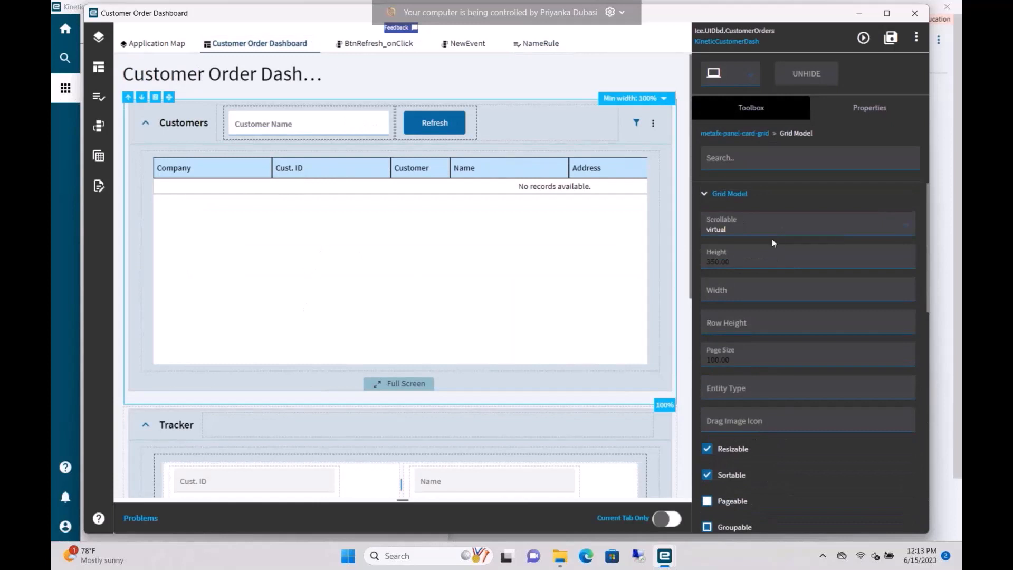
scroll(727, 506, down, 10)
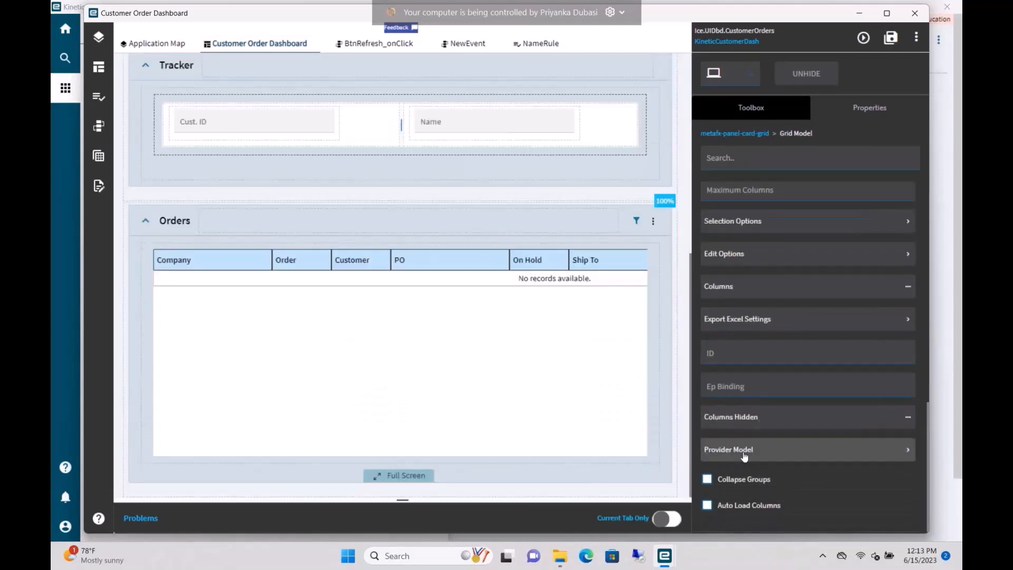
click(742, 453)
scroll(778, 303, up, 3)
scroll(781, 274, down, 1)
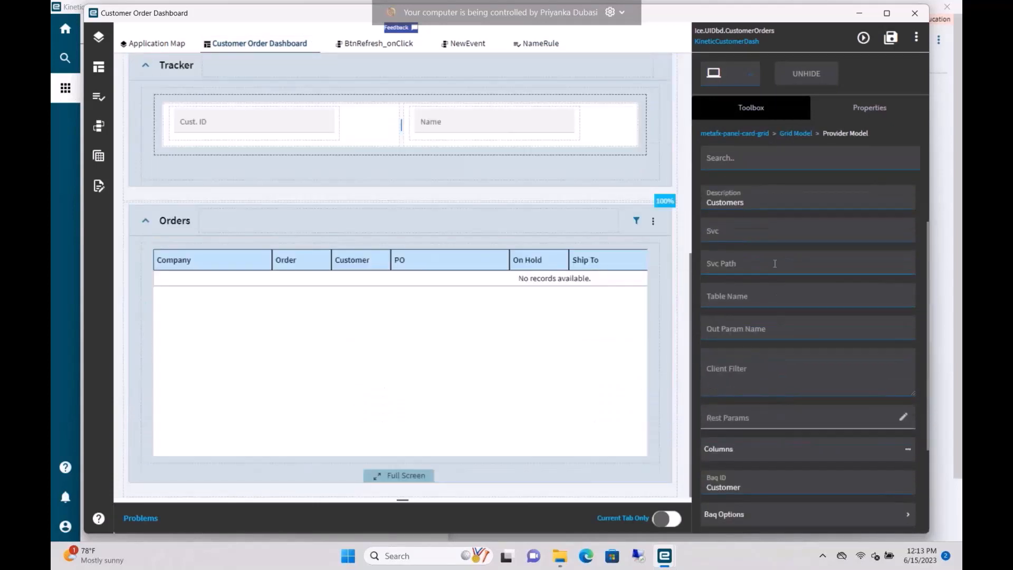
scroll(780, 285, up, 1)
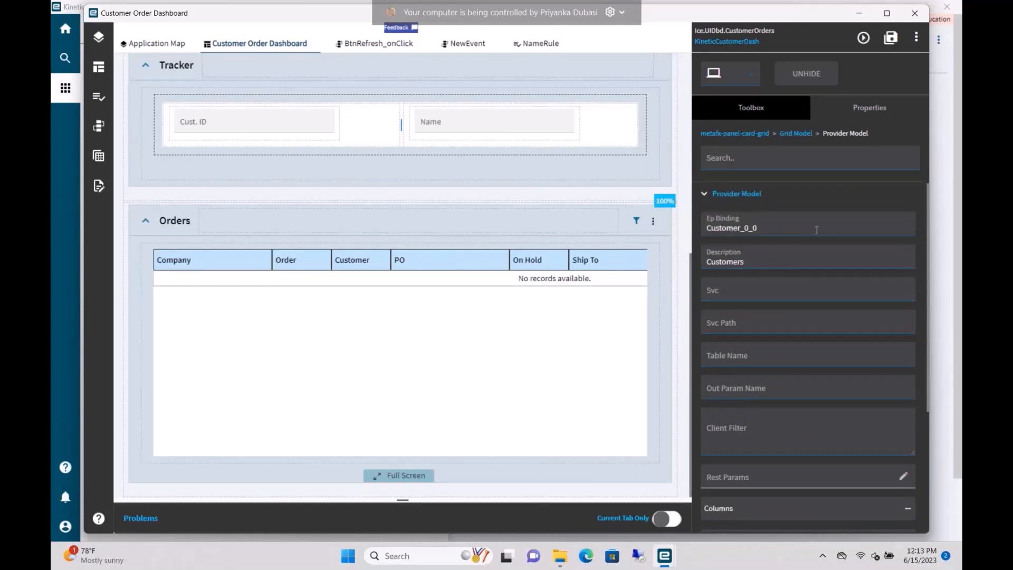
scroll(543, 316, up, 6)
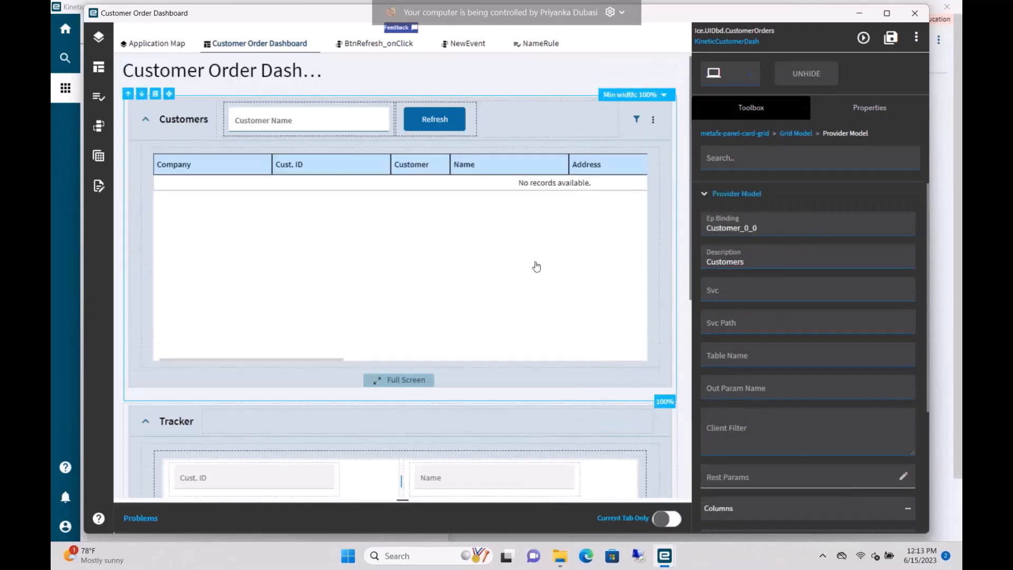
- Set the Action Data View of NameRule to Customer_0_0
click(547, 46)
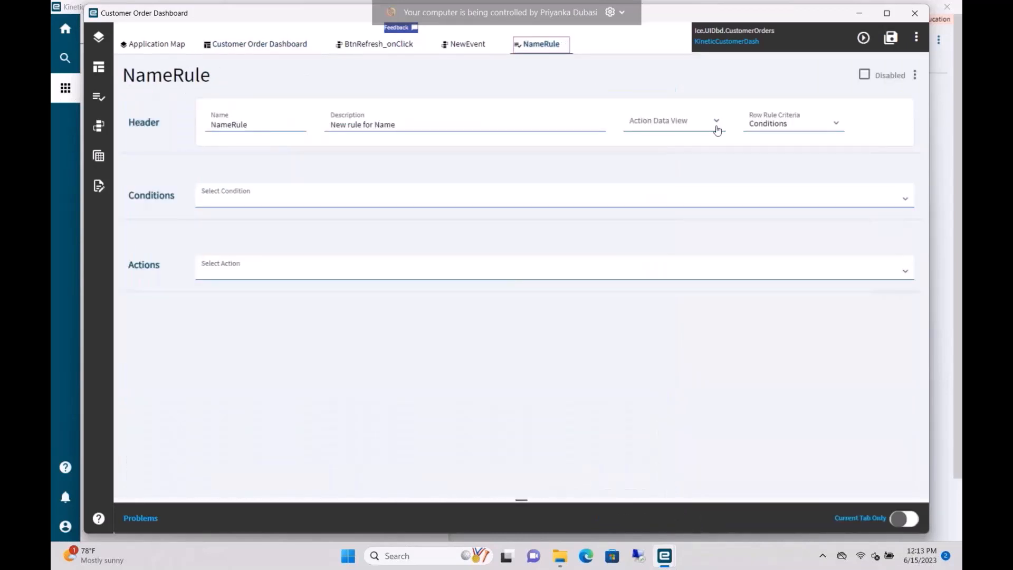
click(716, 121)
click(665, 224)
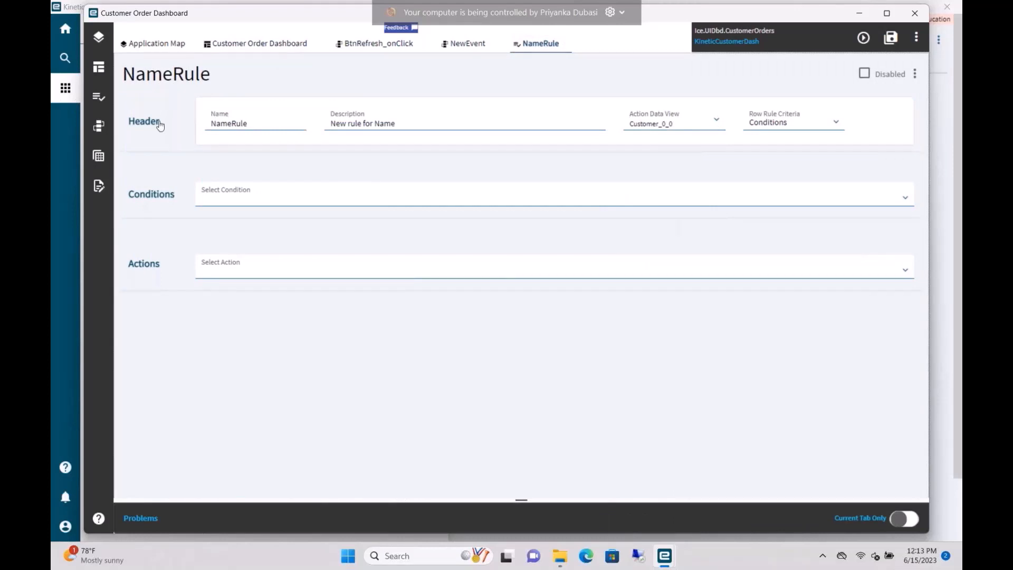
- Add a condition to NameRule on the Customer_Name field of the Customer_0_0 data view
click(423, 197)
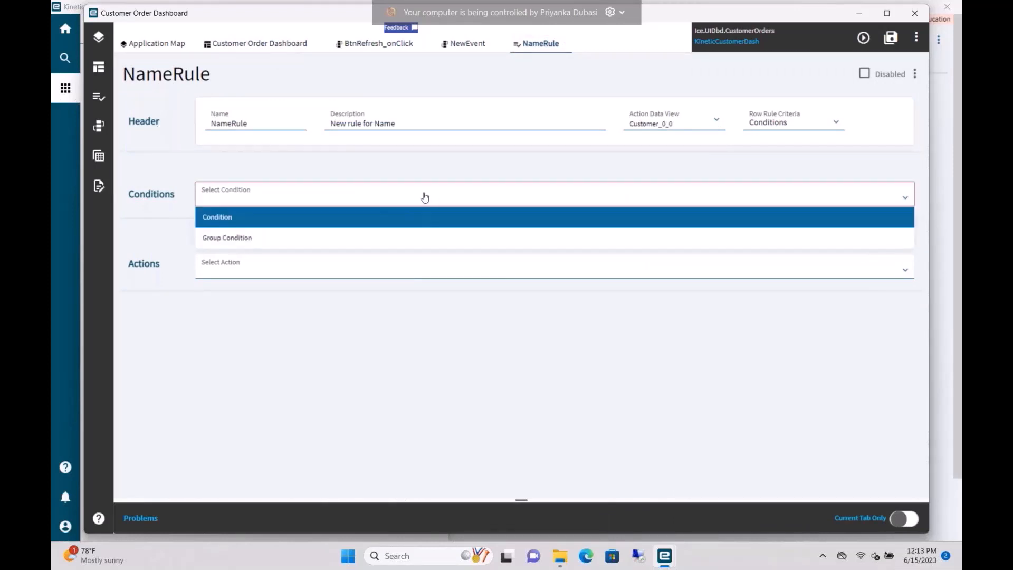
click(252, 217)
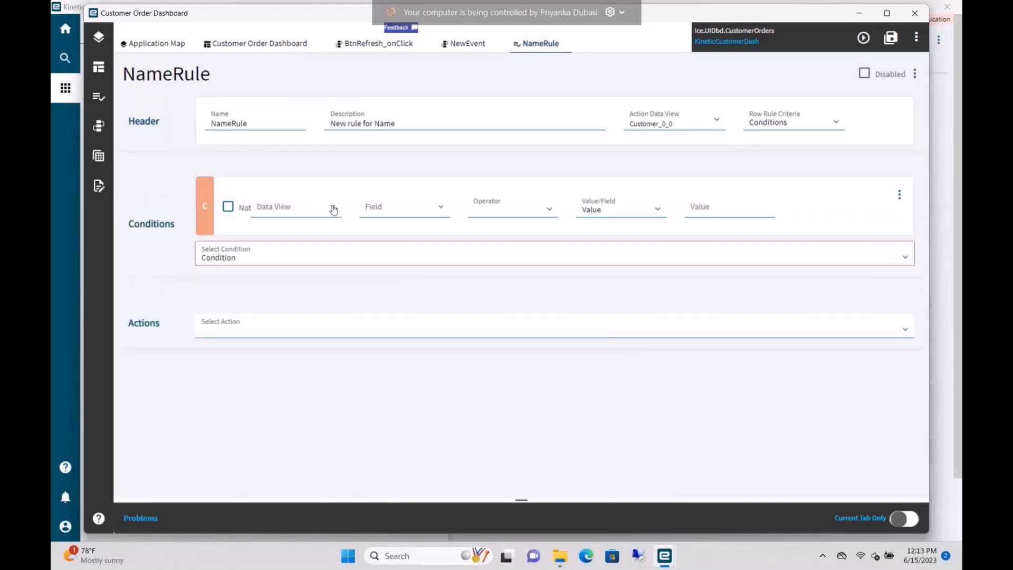
click(327, 209)
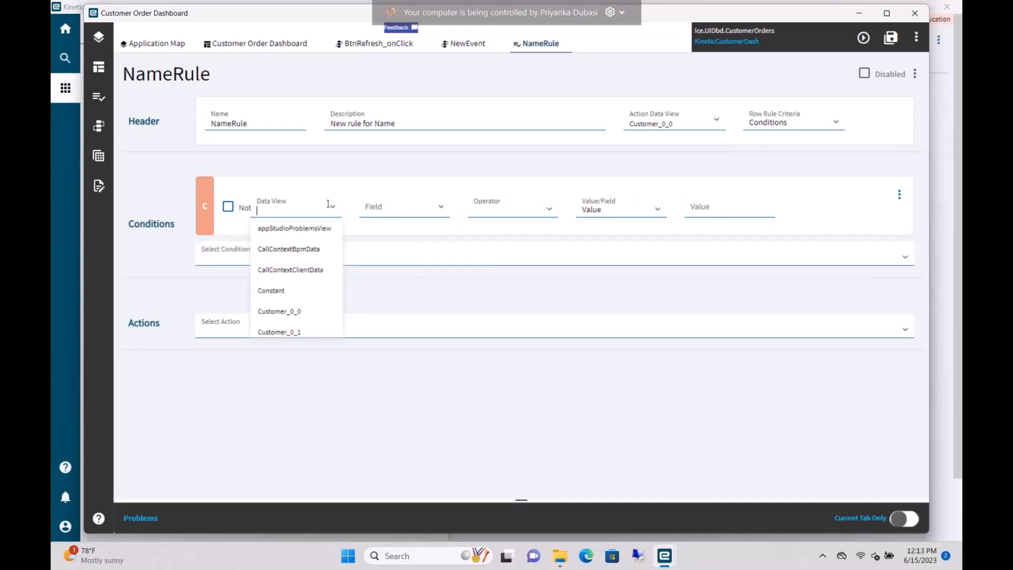
click(299, 317)
click(441, 209)
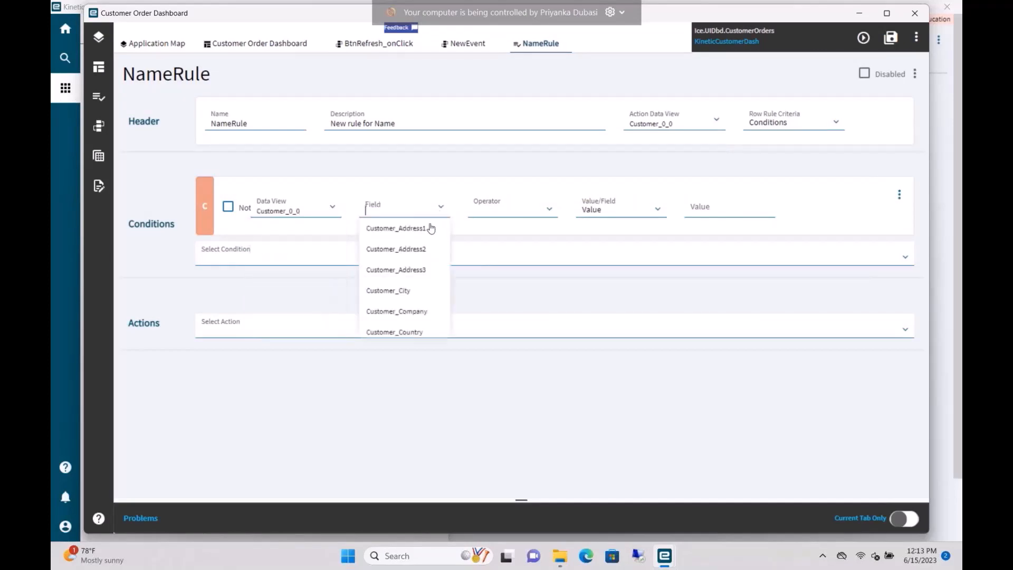
scroll(414, 292, down, 2)
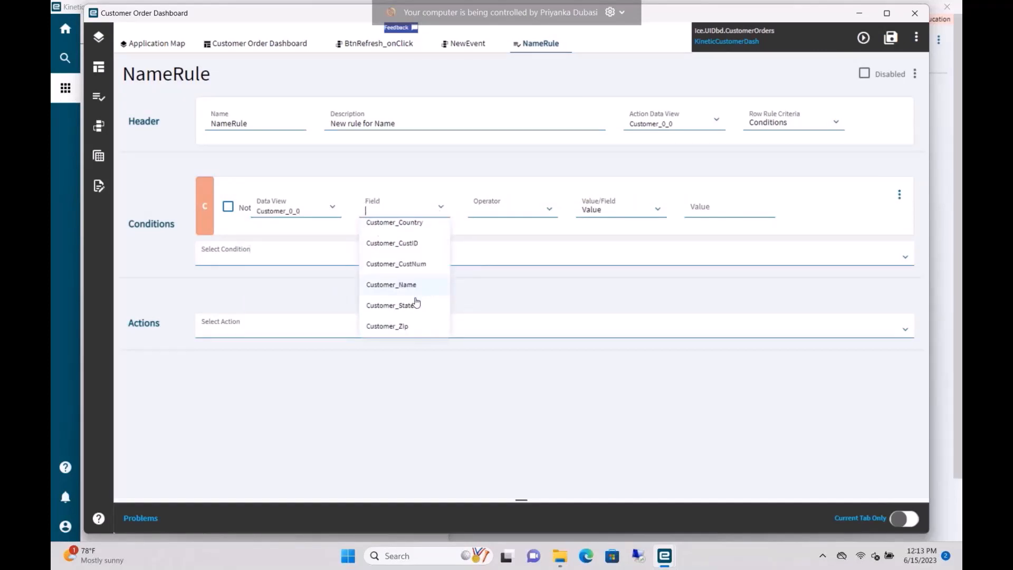
click(410, 289)
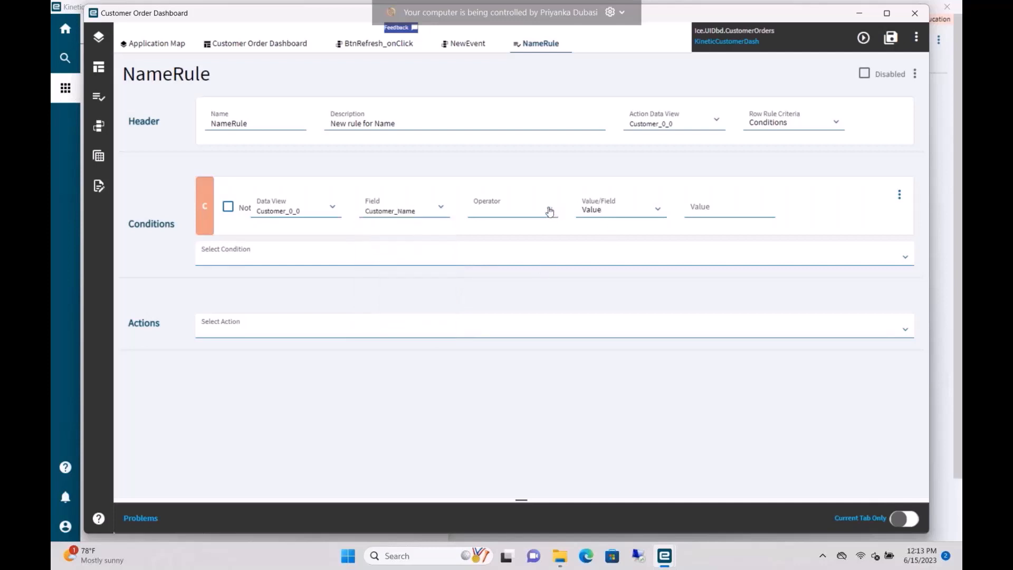
- Set the condition's operator to Equal and its comparison value to "Dalton Manufacturing"
click(548, 211)
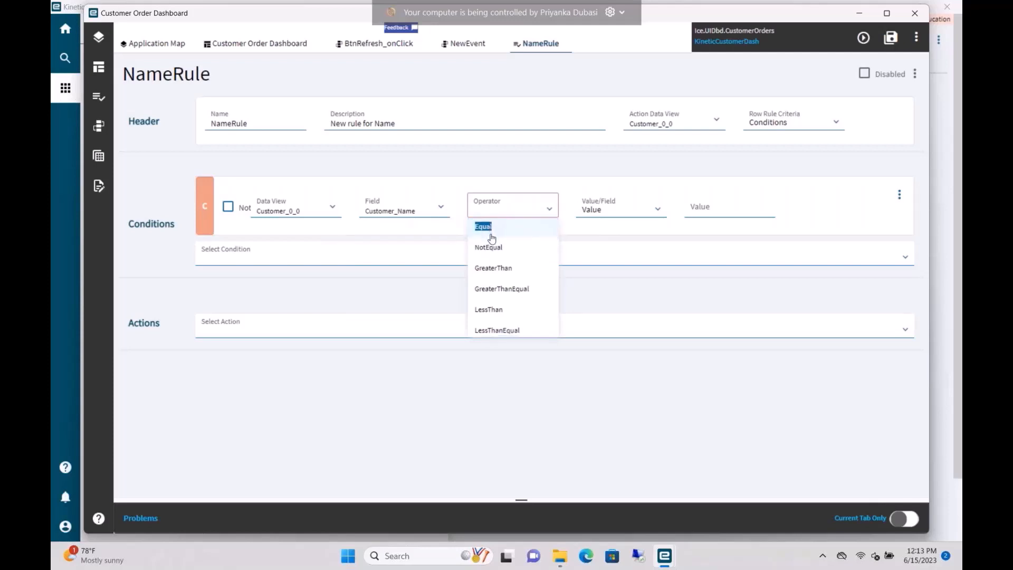
scroll(499, 251, down, 2)
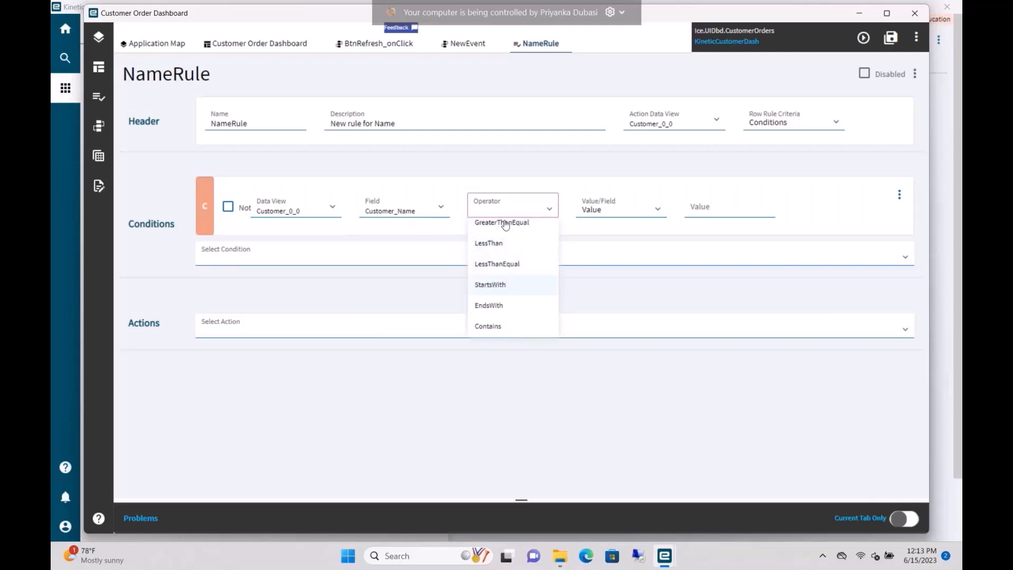
scroll(505, 225, up, 3)
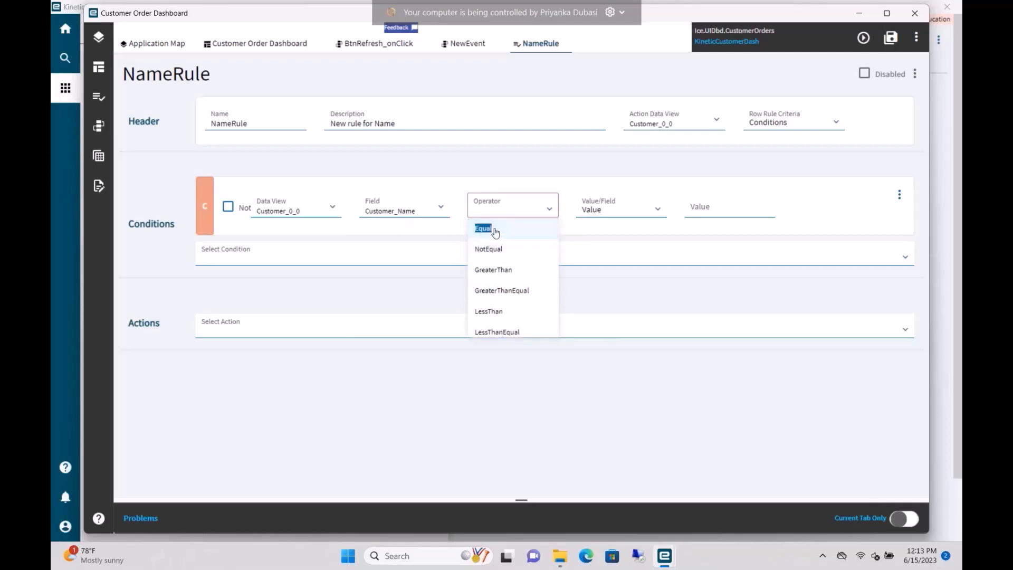
click(495, 231)
click(718, 212)
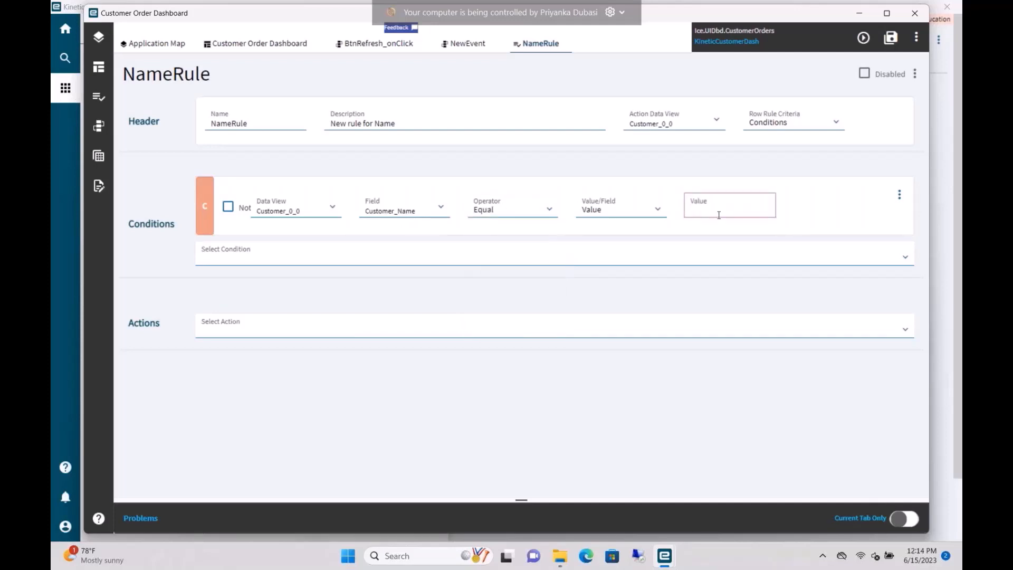
text(Dalton Manud)
key(BackSpace)
text(facturing)
- Add a SettingStyle action to NameRule and set its type to SettingStyle.Status
mouse_move(664, 554)
mouse_move(575, 502)
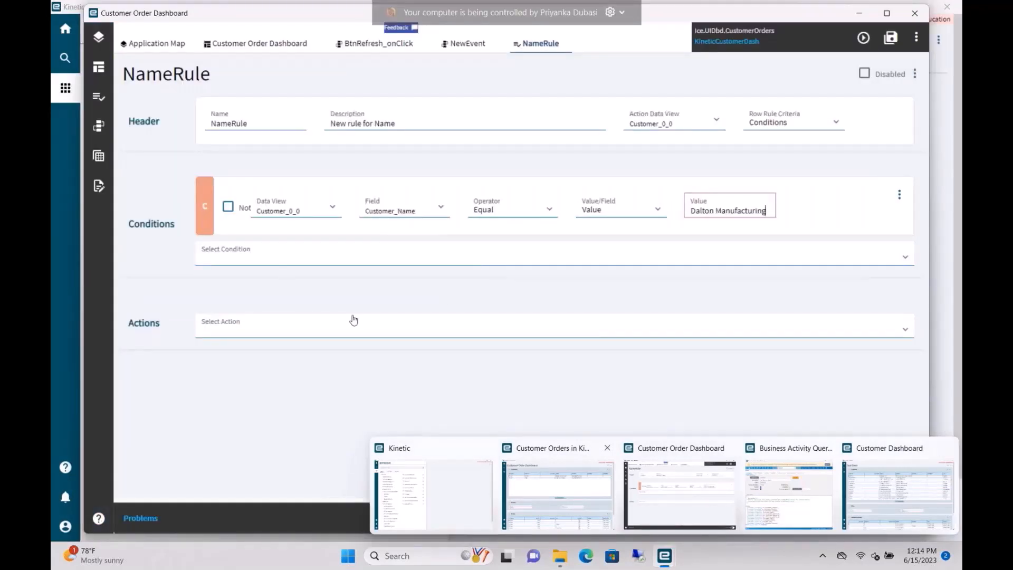
click(293, 329)
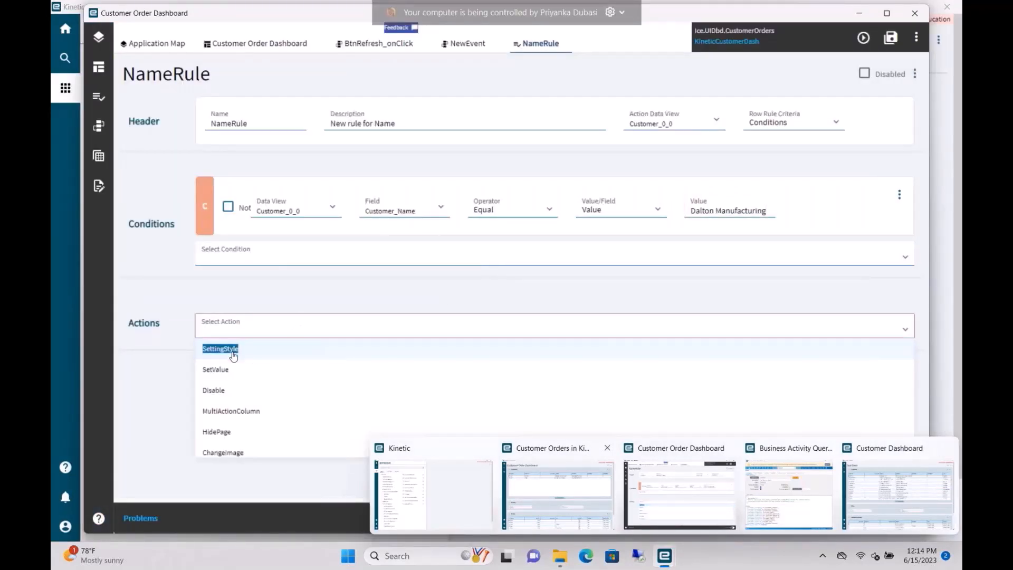
click(263, 353)
click(315, 334)
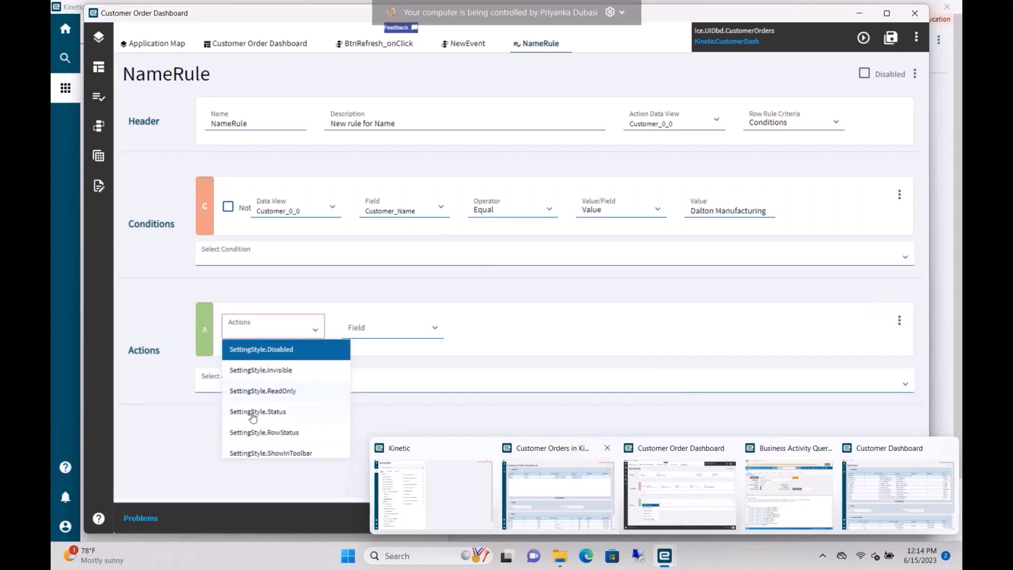
scroll(253, 415, down, 1)
scroll(255, 417, up, 1)
scroll(255, 417, down, 2)
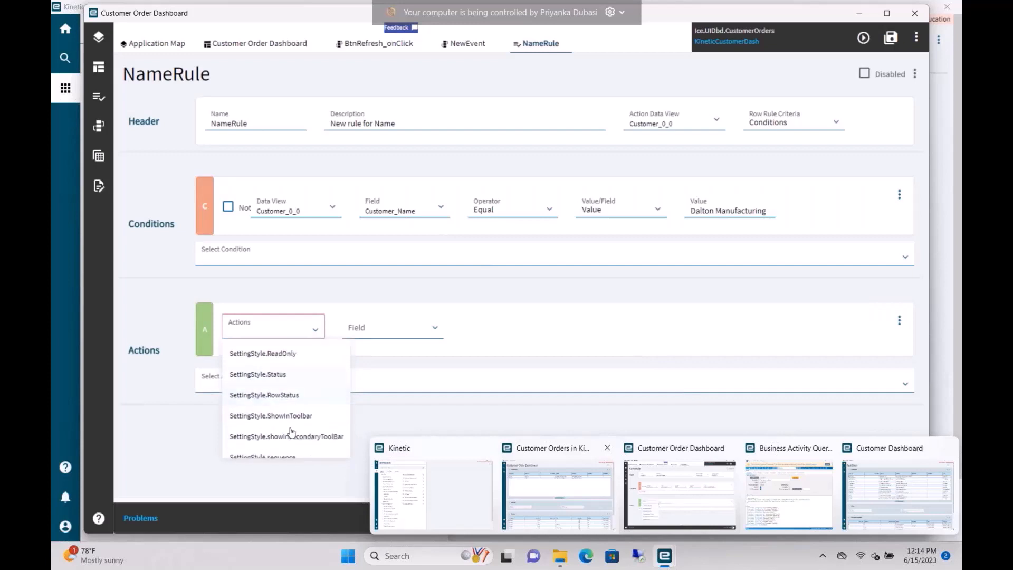
click(272, 365)
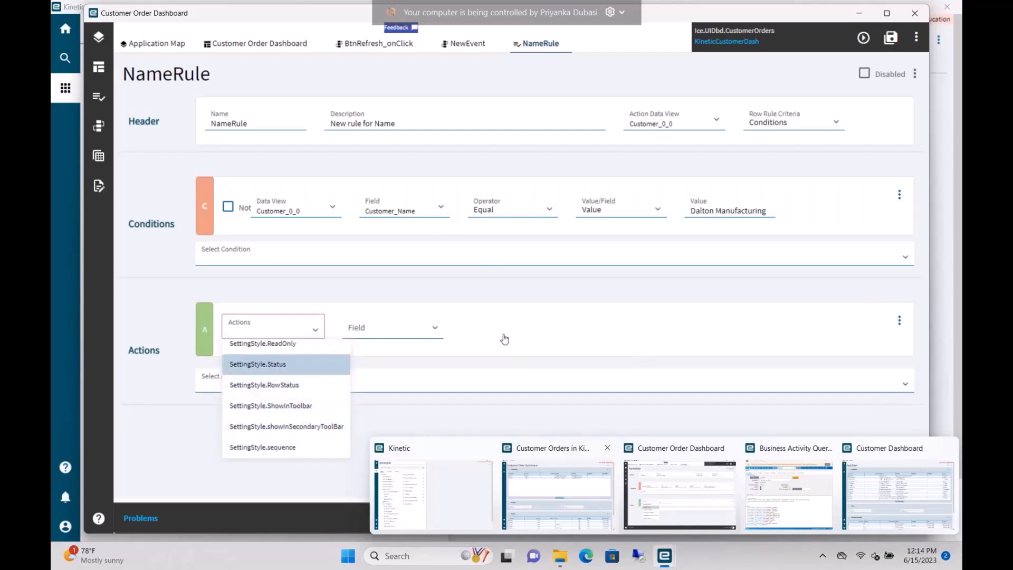
- Apply the SettingStyle.Status action to the Customer_Name field with the status Ok
click(403, 336)
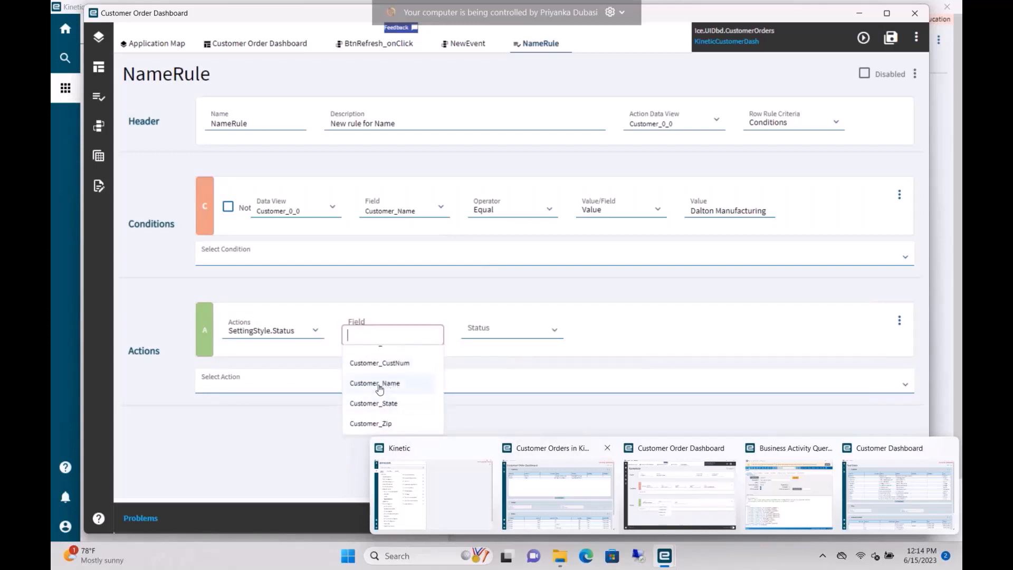
click(390, 384)
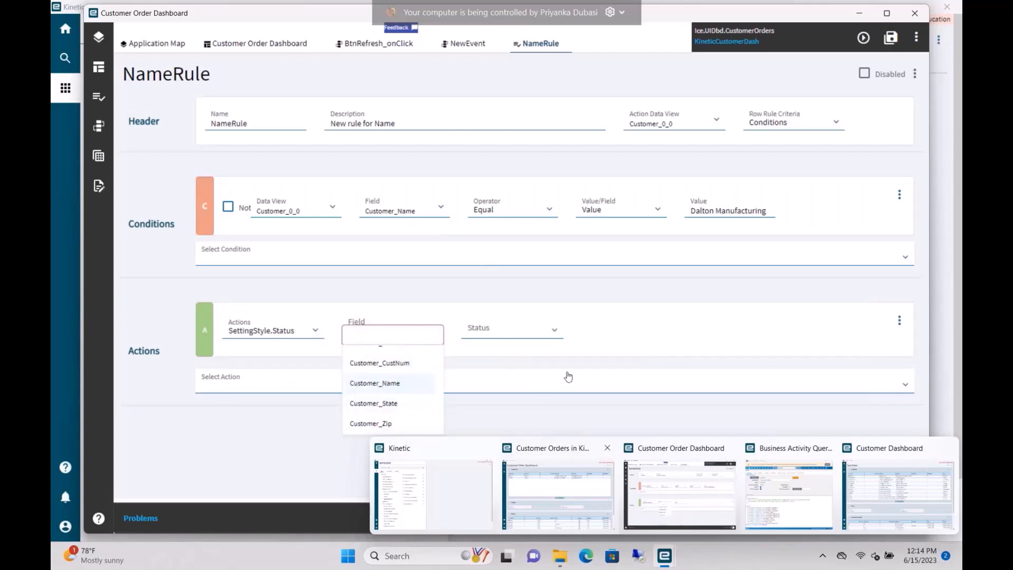
click(554, 340)
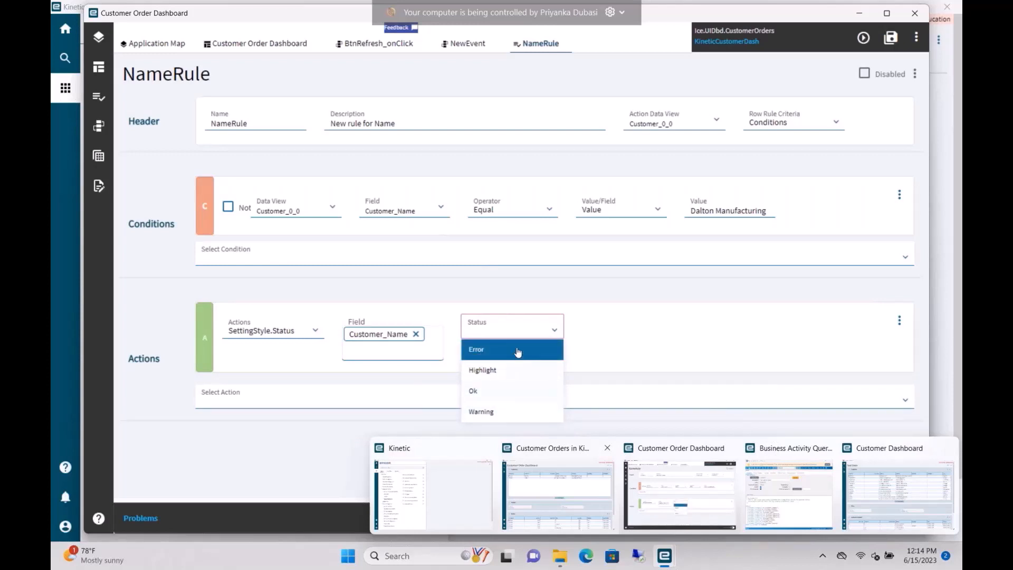
click(484, 393)
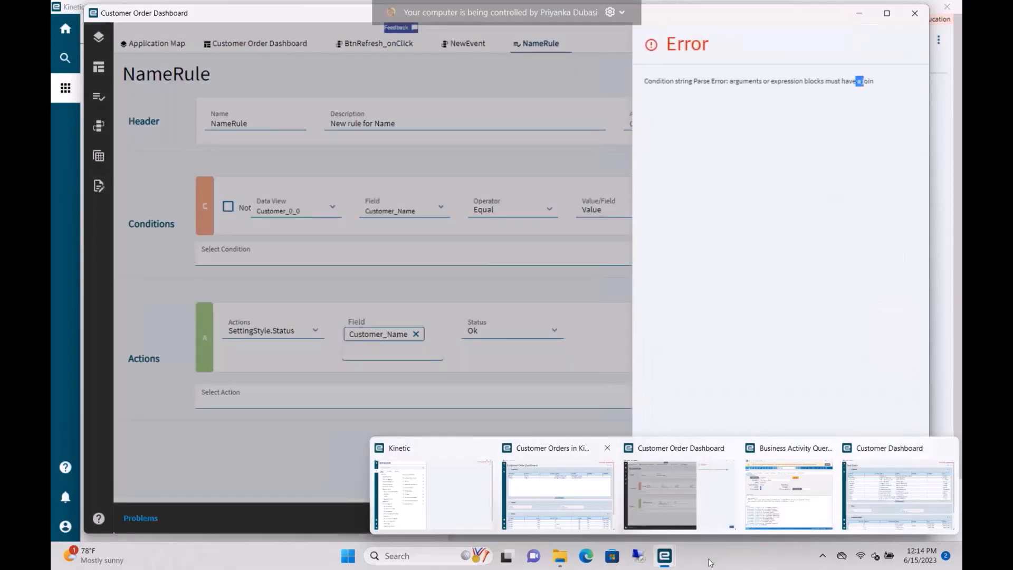
- Dismiss the condition parse errors and try to close the NameRule editor
click(707, 449)
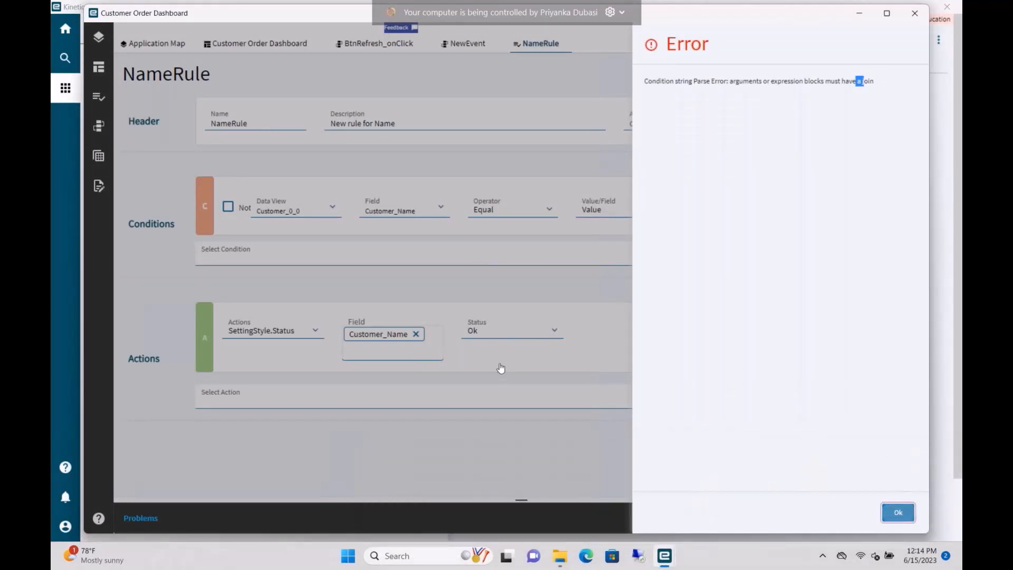
click(903, 510)
click(898, 513)
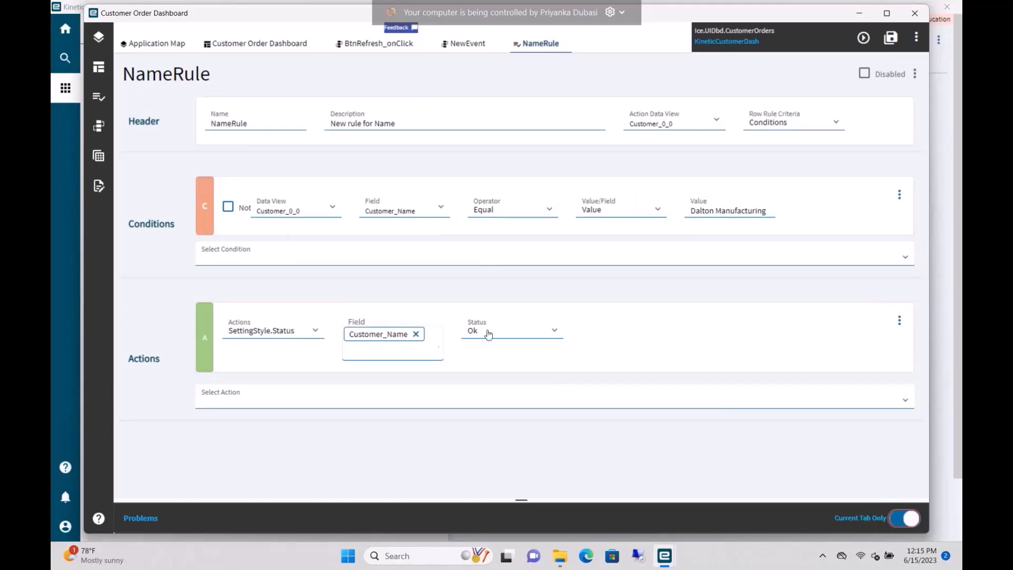
click(518, 332)
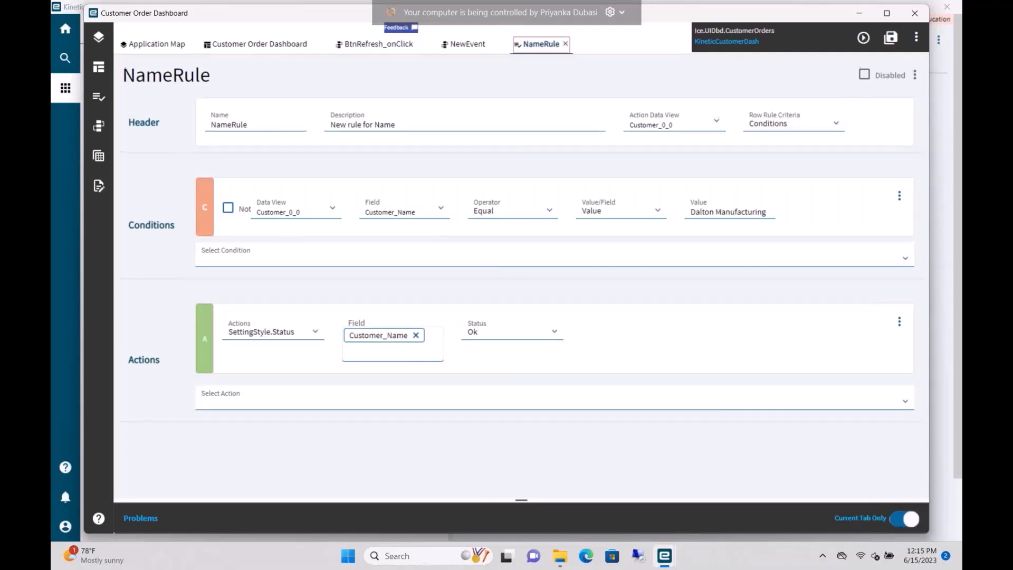
click(565, 43)
click(895, 520)
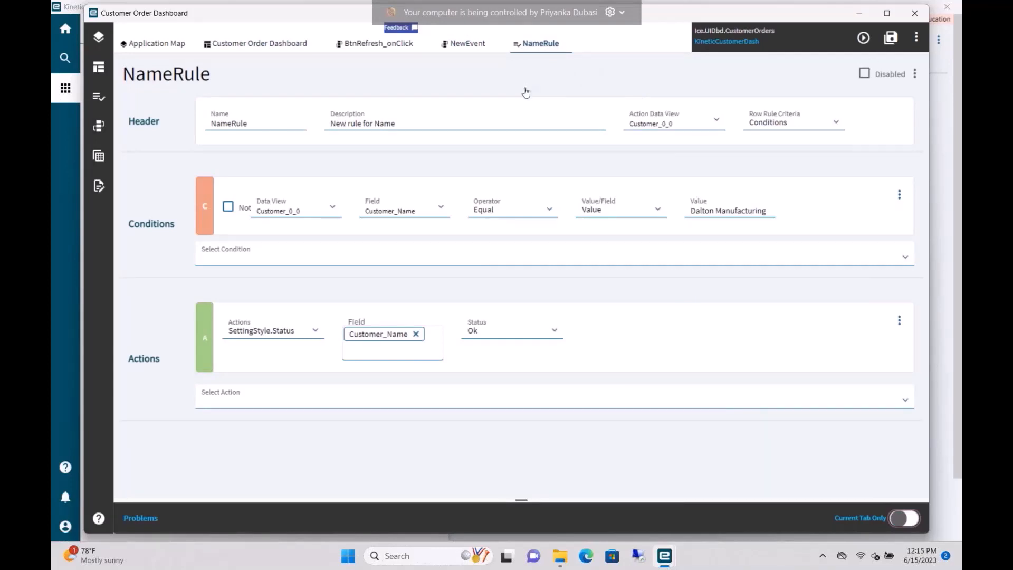
- Reselect Customer_0_0 as the rule's Action Data View and Equal as the condition's operator
click(716, 120)
click(678, 225)
click(551, 211)
click(536, 231)
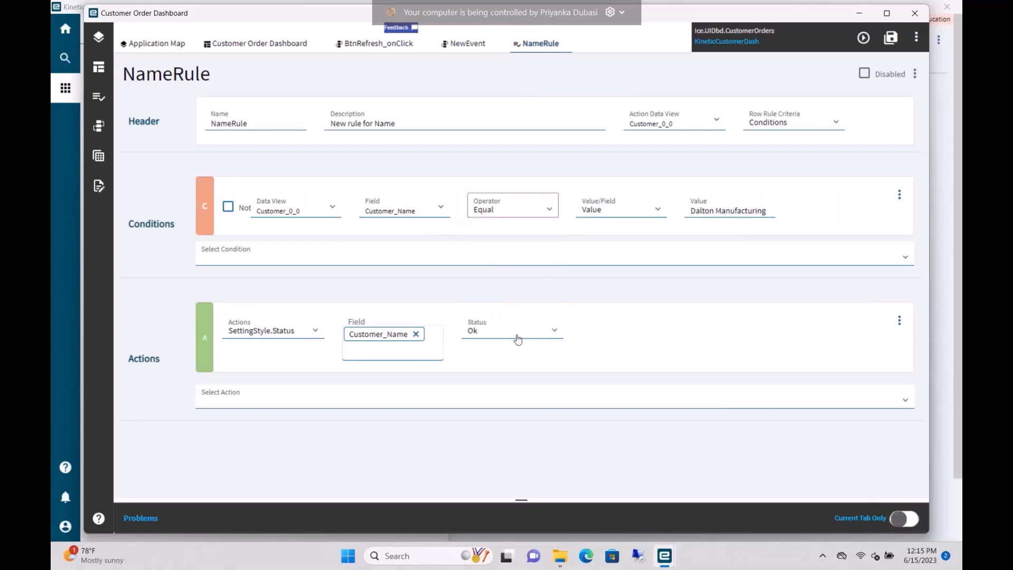
- Set the action's status to Warning, then clear its field and choose Customer_Name again
click(555, 331)
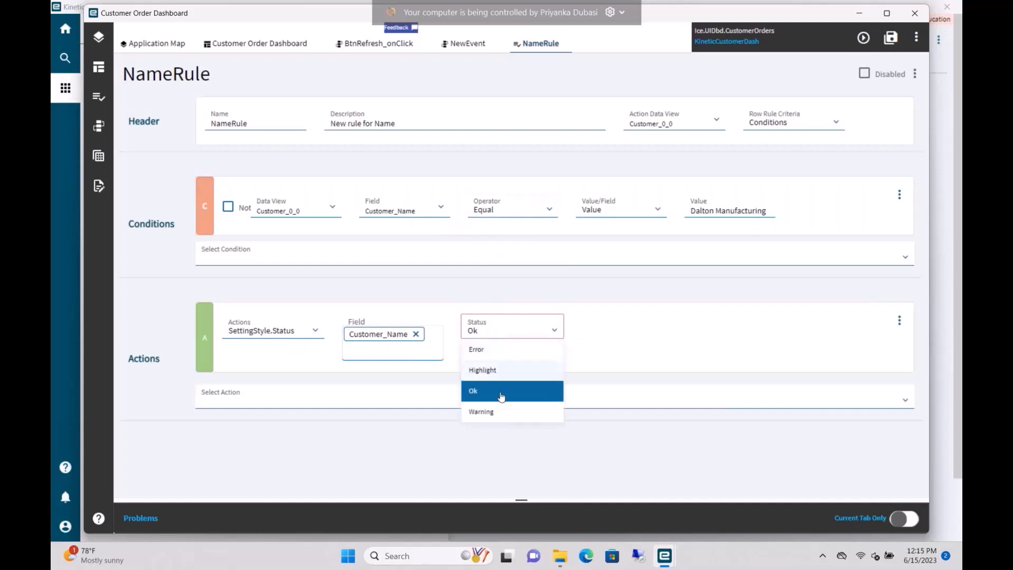
click(482, 412)
click(432, 352)
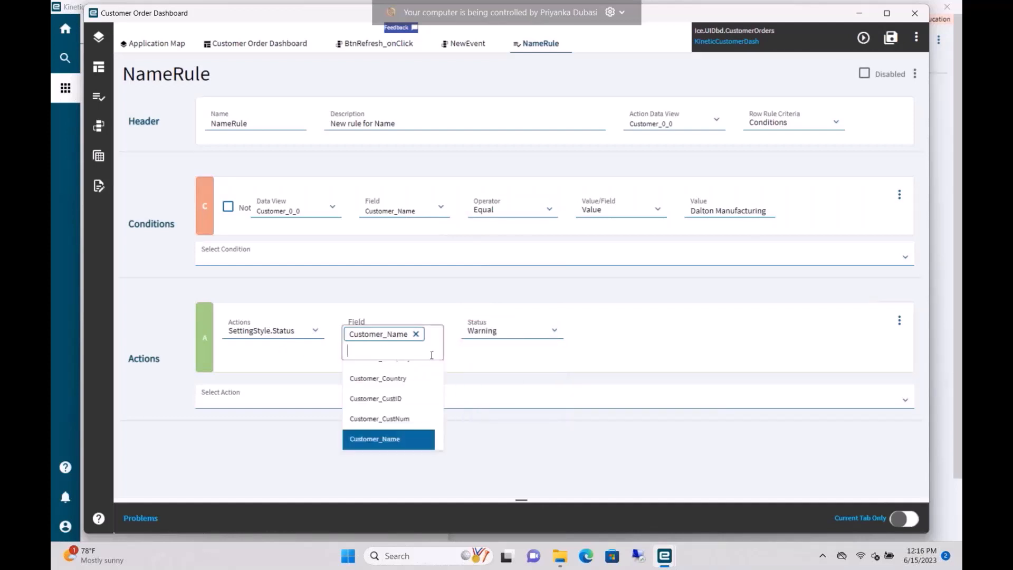
key(BackSpace)
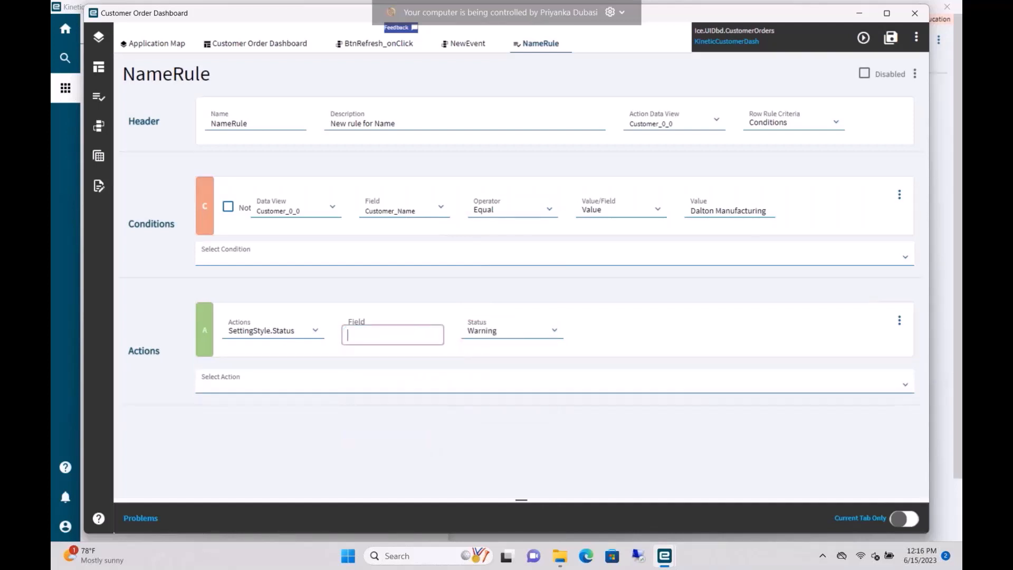
click(410, 336)
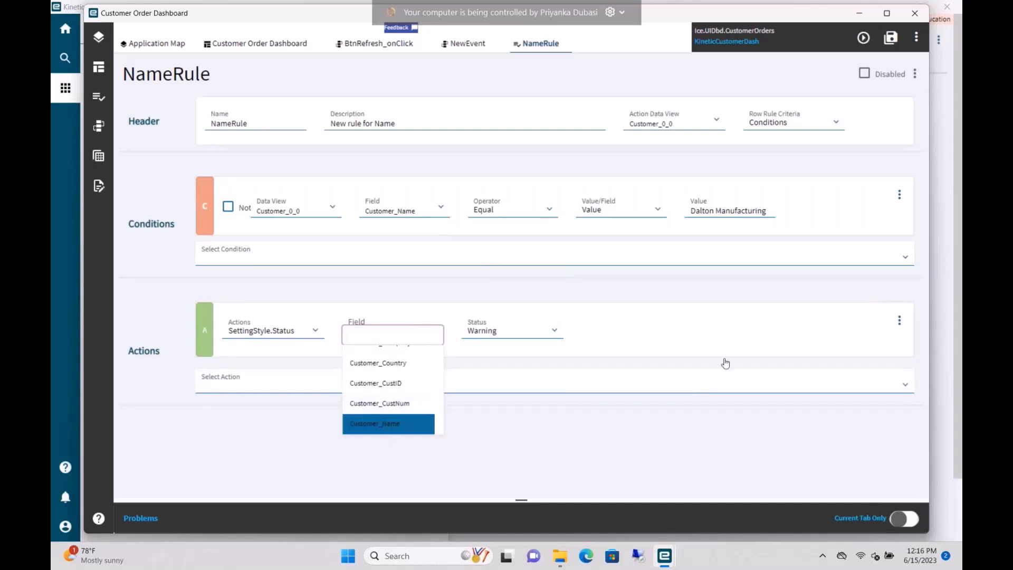
key(Return)
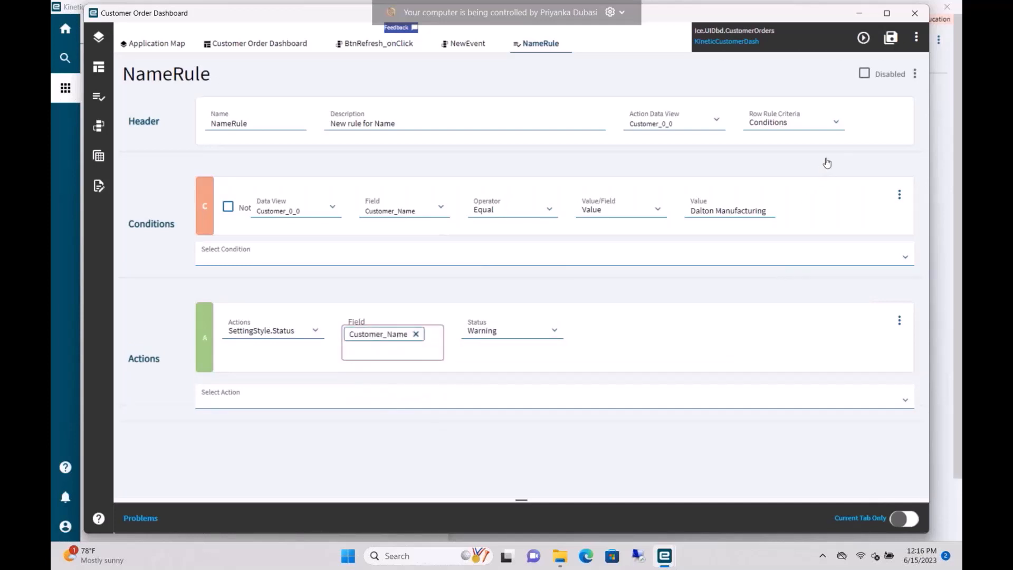
- Delete the SettingStyle.Status action and the Customer_Name condition from NameRule
click(900, 323)
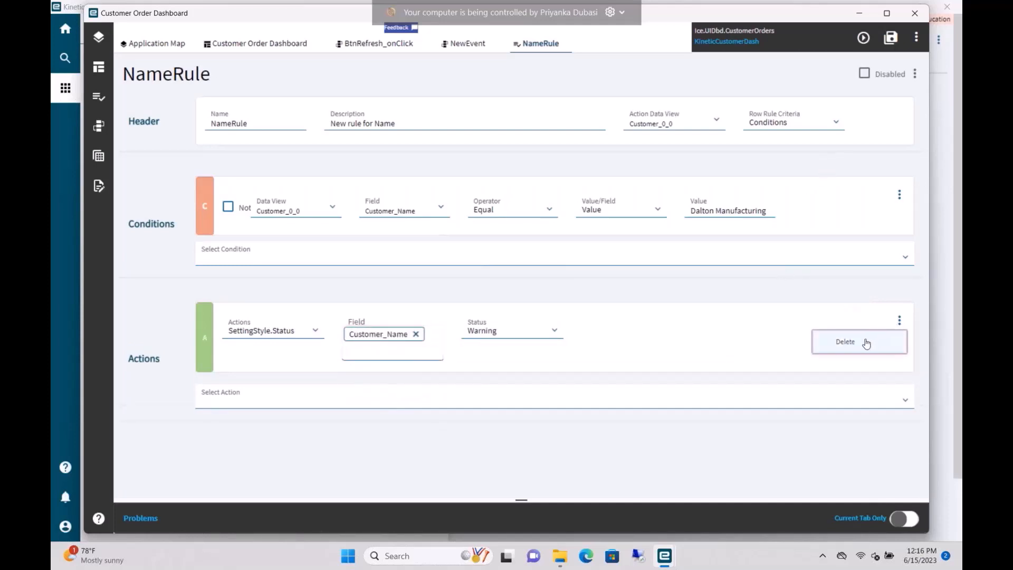
click(866, 344)
click(897, 512)
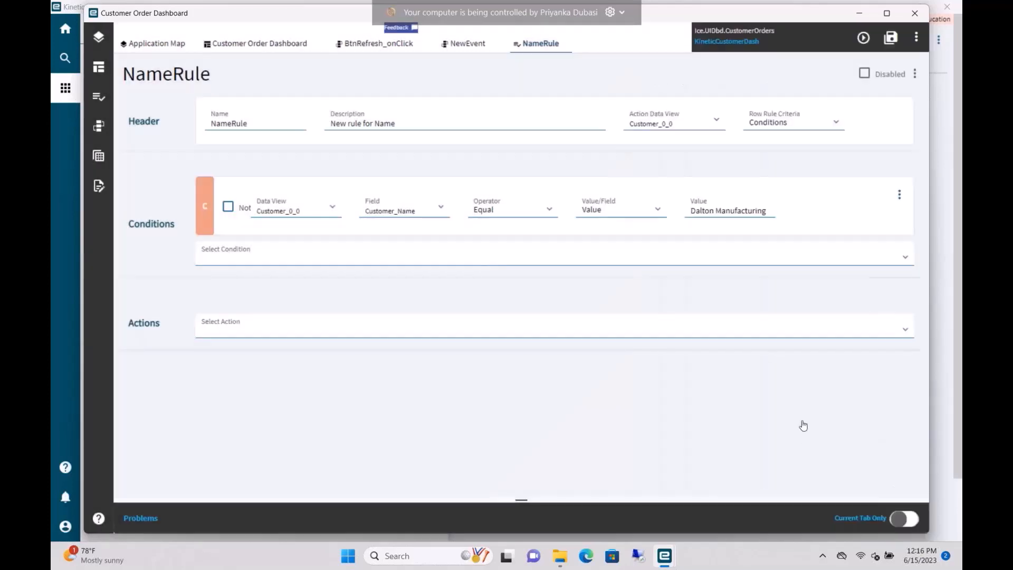
click(899, 195)
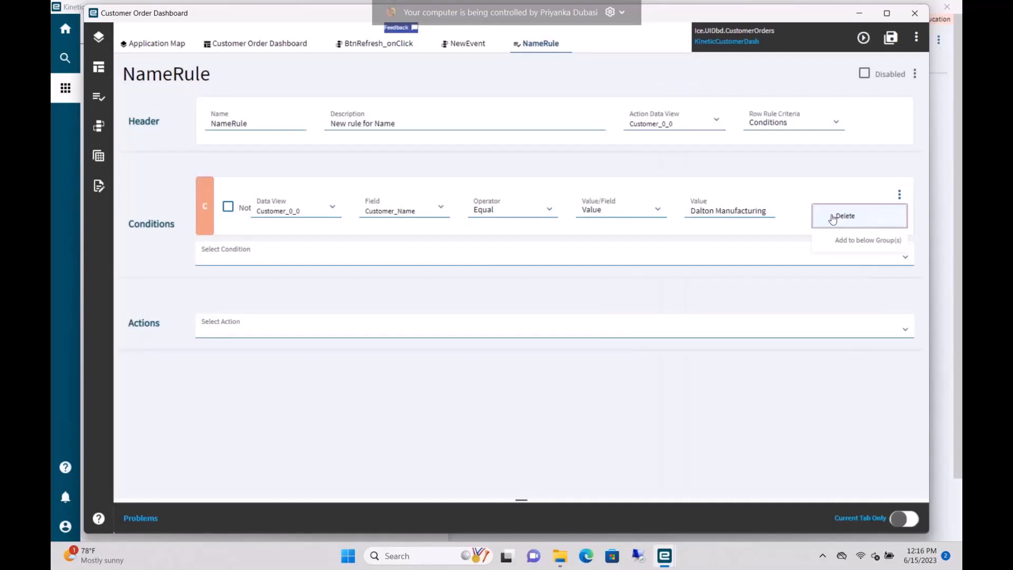
click(833, 217)
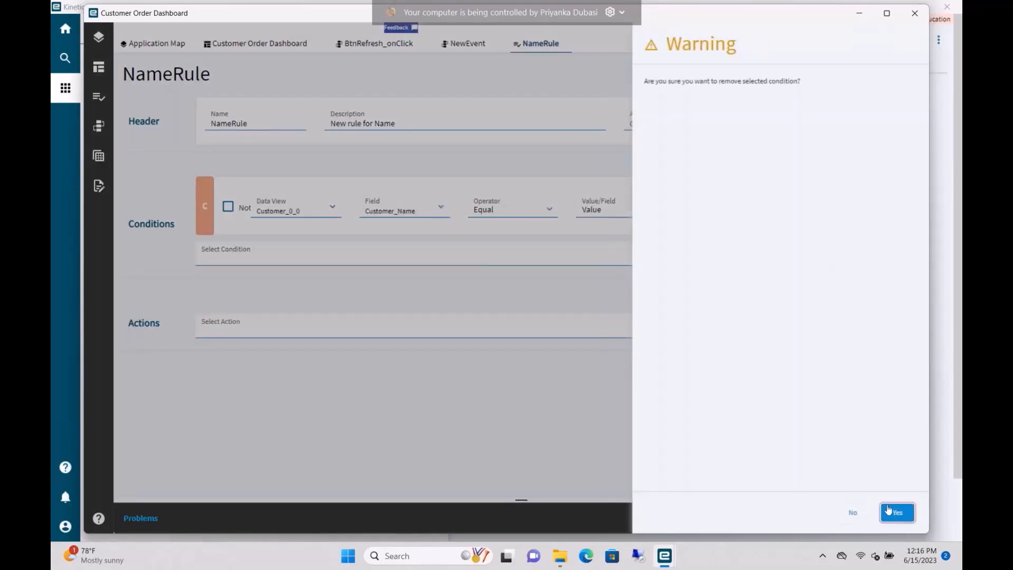
click(889, 509)
- Add a new blank condition to NameRule and open its data view choices
click(233, 192)
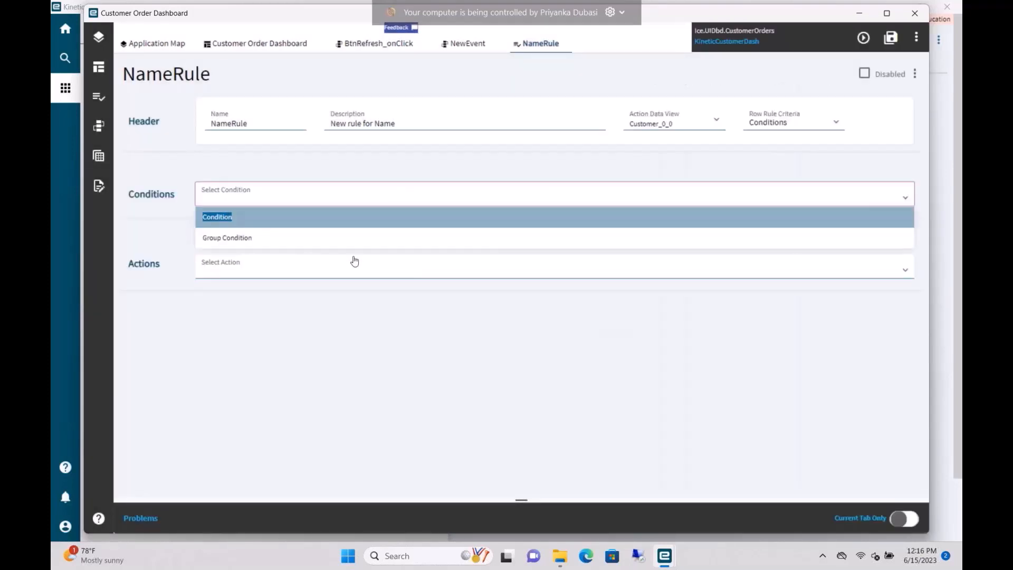
click(351, 217)
click(327, 218)
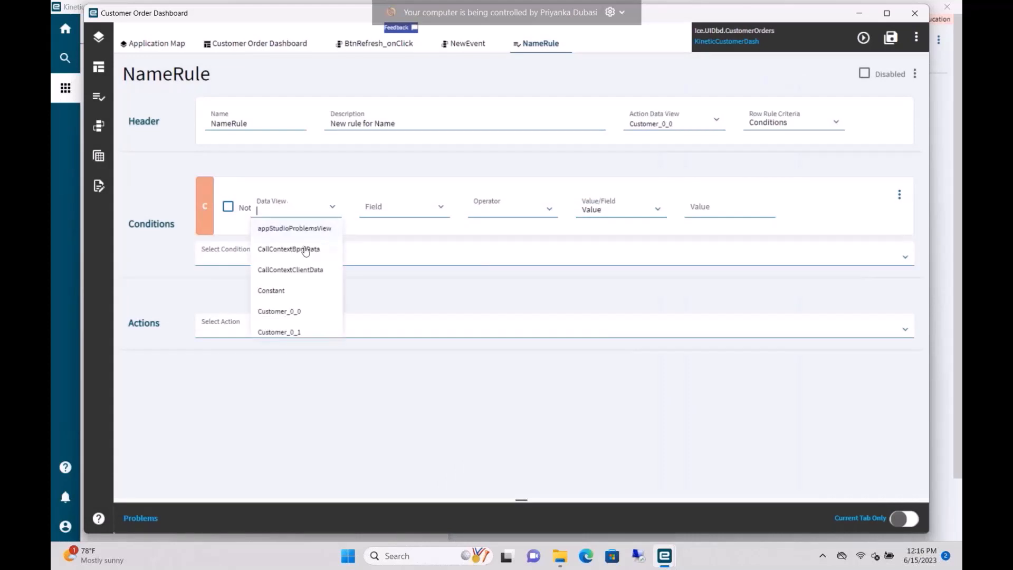
- Check which data view the Customers grid's provider model is bound to on the Customer Order Dashboard page
click(469, 44)
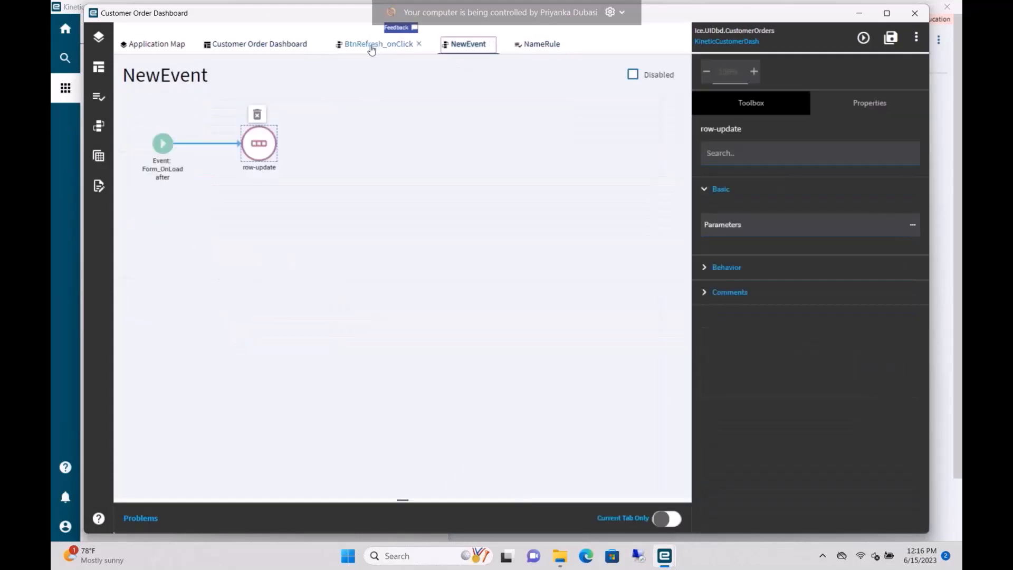
click(377, 51)
drag(270, 45, 302, 276)
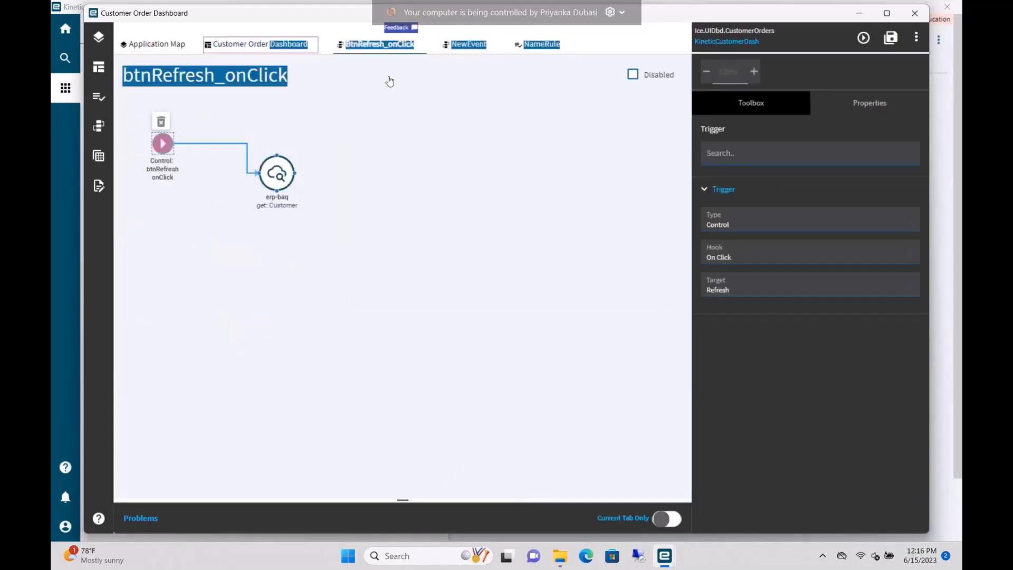
click(291, 45)
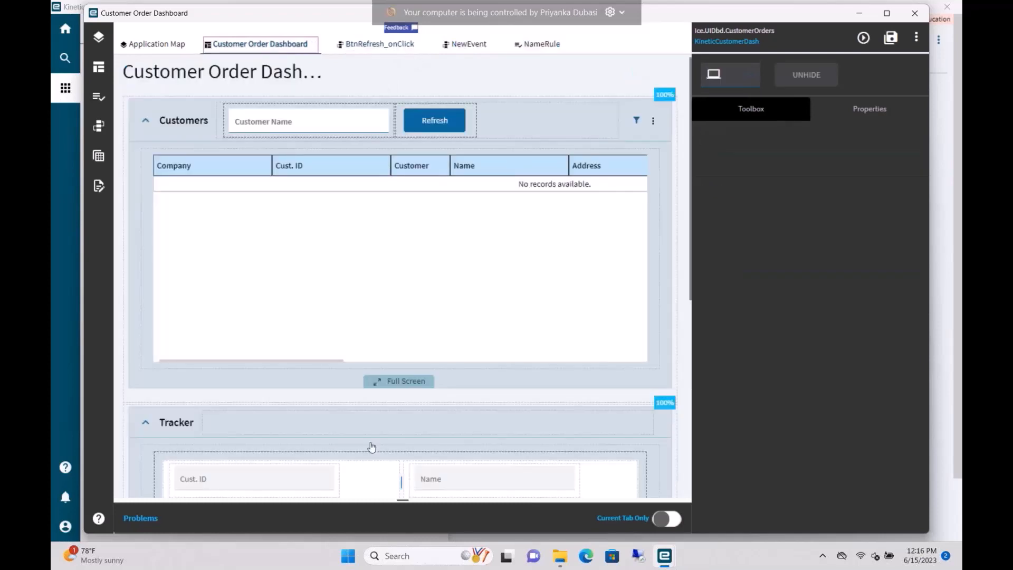
click(384, 291)
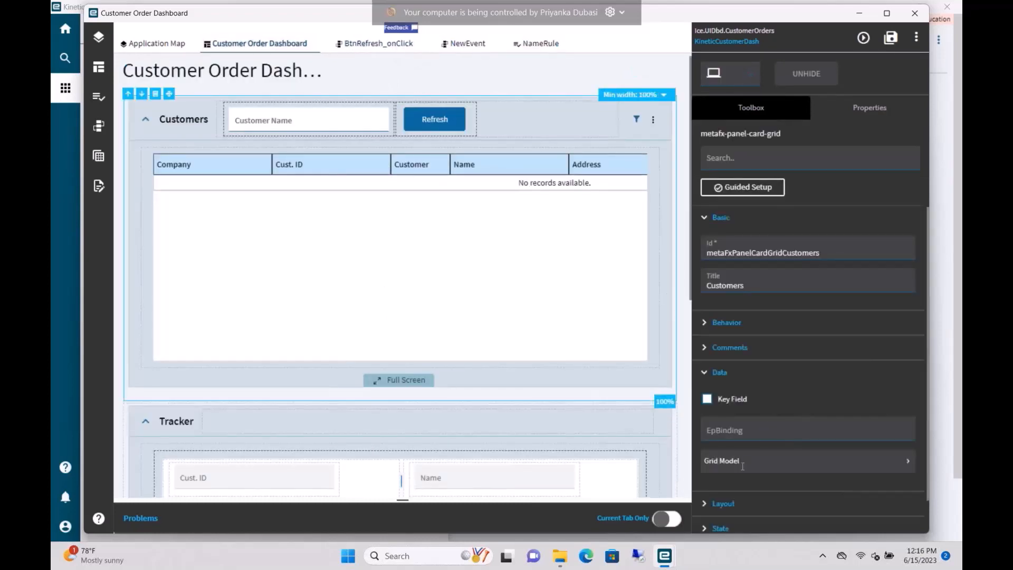
click(815, 465)
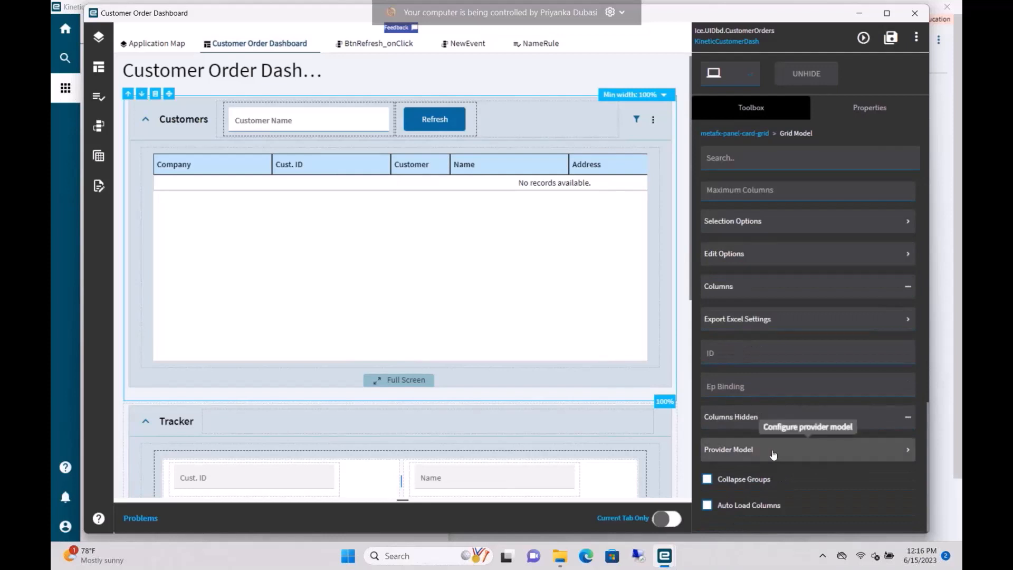
click(773, 452)
scroll(816, 306, up, 4)
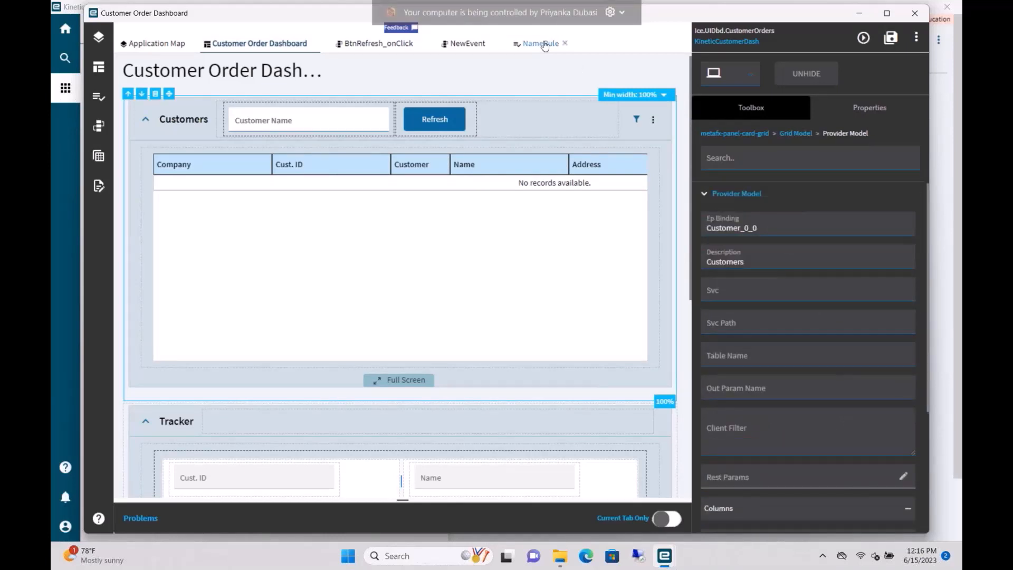
- Close NameRule without keeping its changes and save the dashboard layer
click(568, 47)
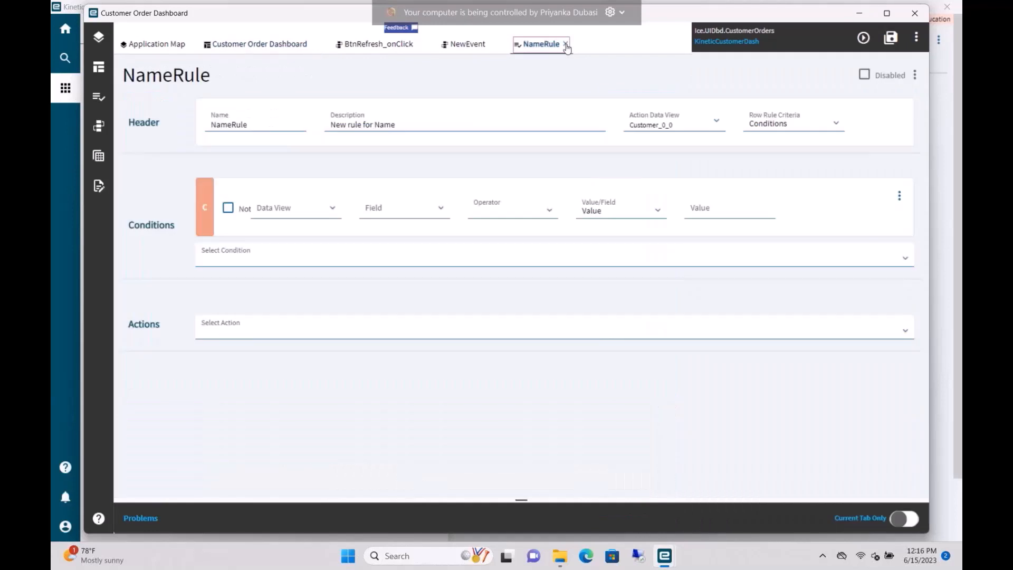
click(565, 45)
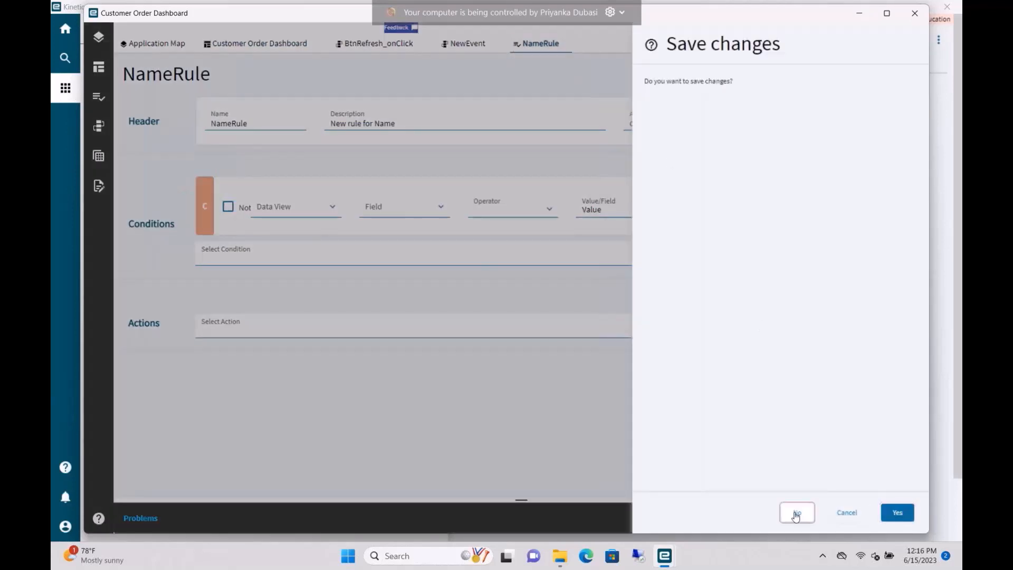
click(797, 514)
click(889, 41)
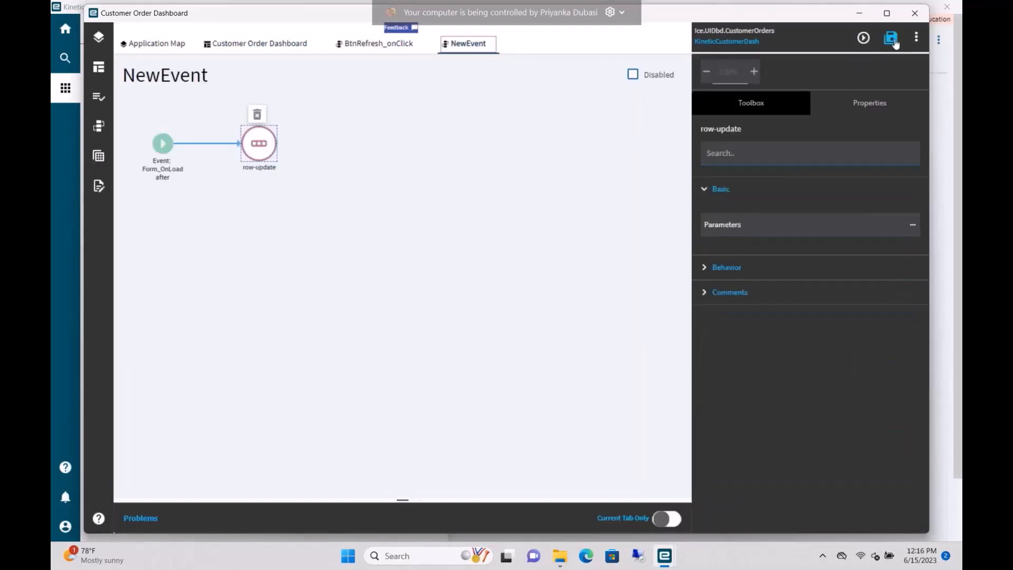
- Create a data rule described as "New Rule for name" with Customer_0_0 as its Action Data View
click(98, 100)
click(287, 61)
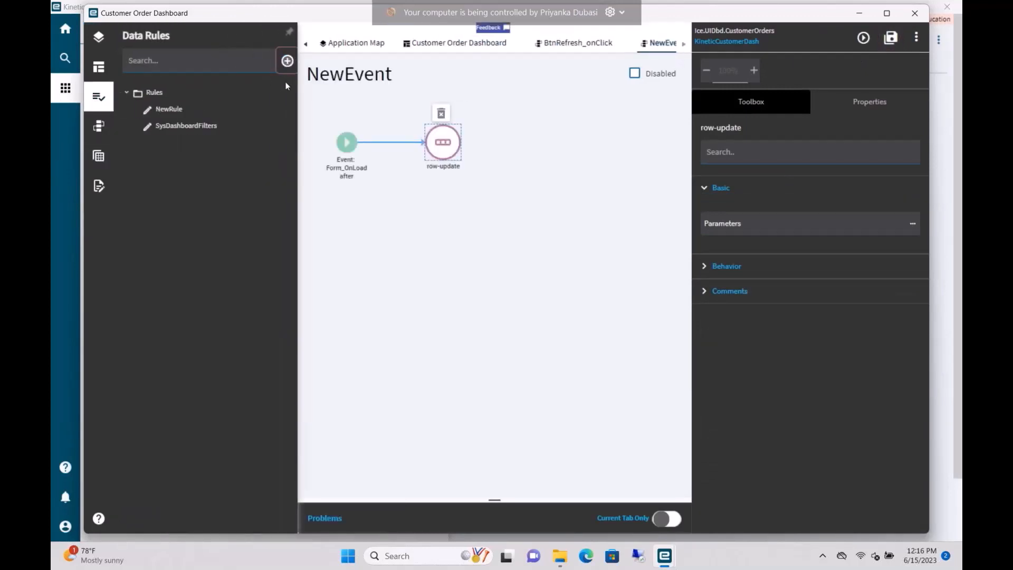
click(543, 137)
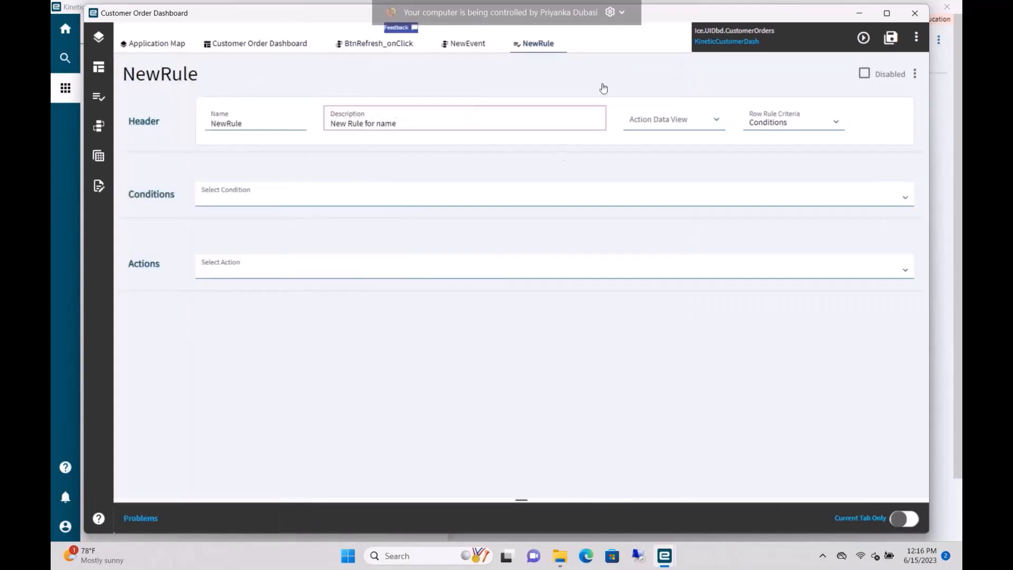
click(718, 120)
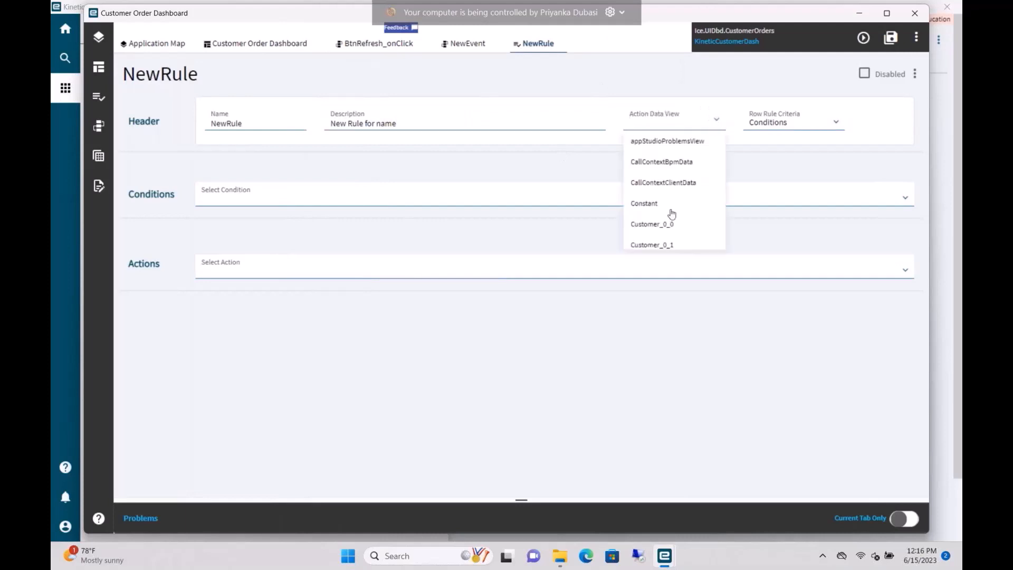
click(656, 225)
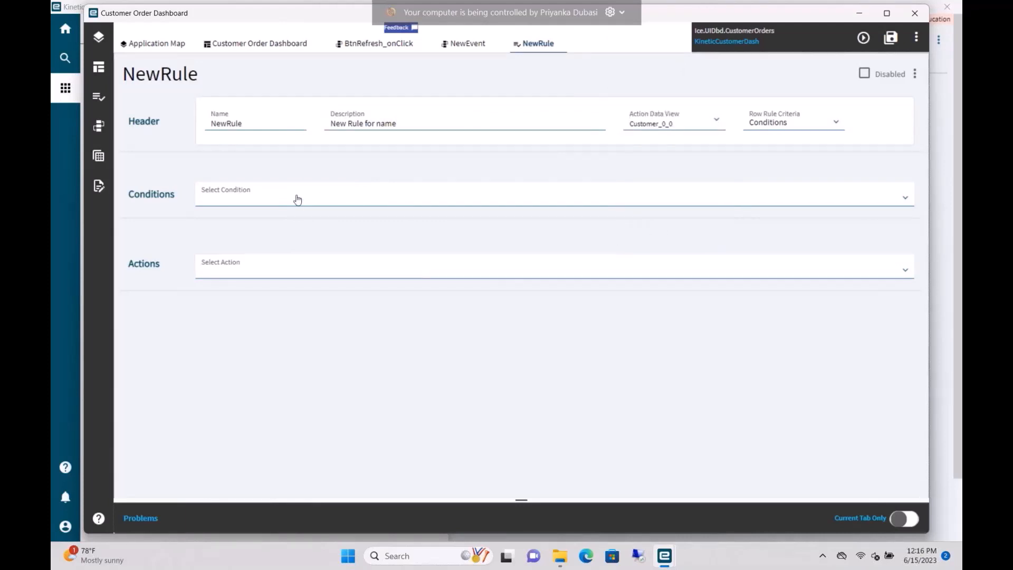
- Add a condition to the rule requiring Customer_Name in Customer_0_0 to Equal the value Dalton Manufacturing
click(261, 204)
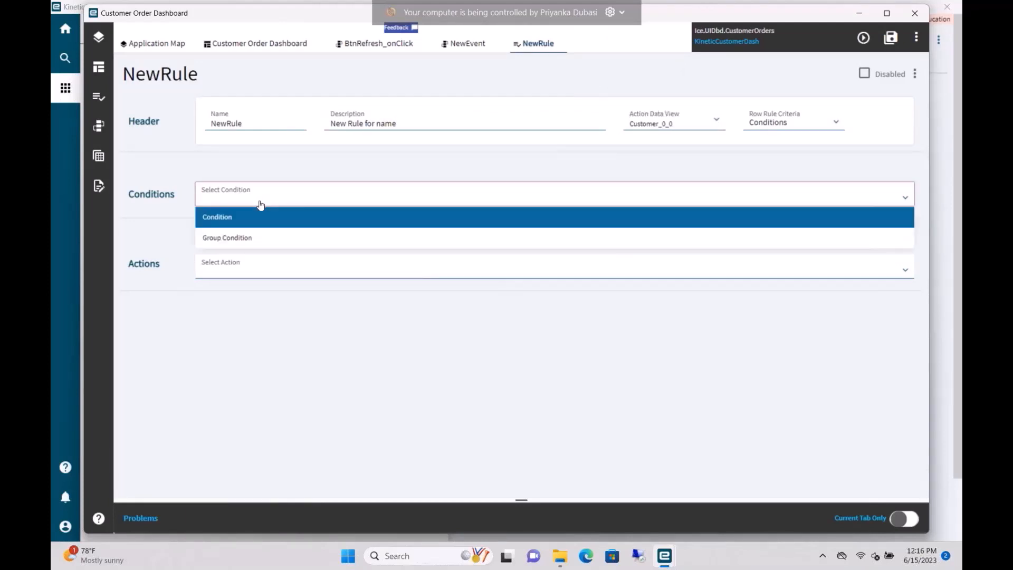
click(260, 217)
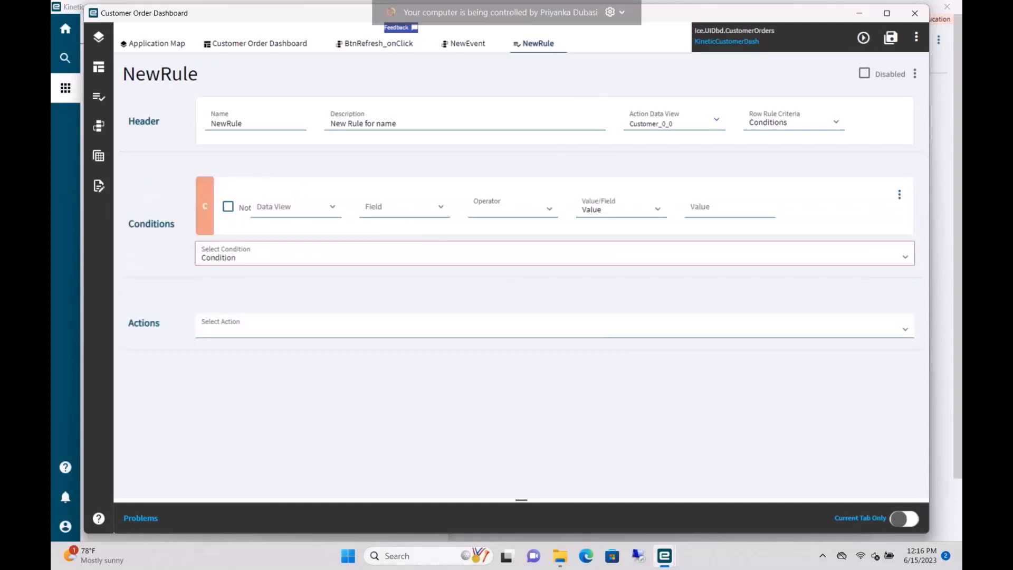
click(334, 211)
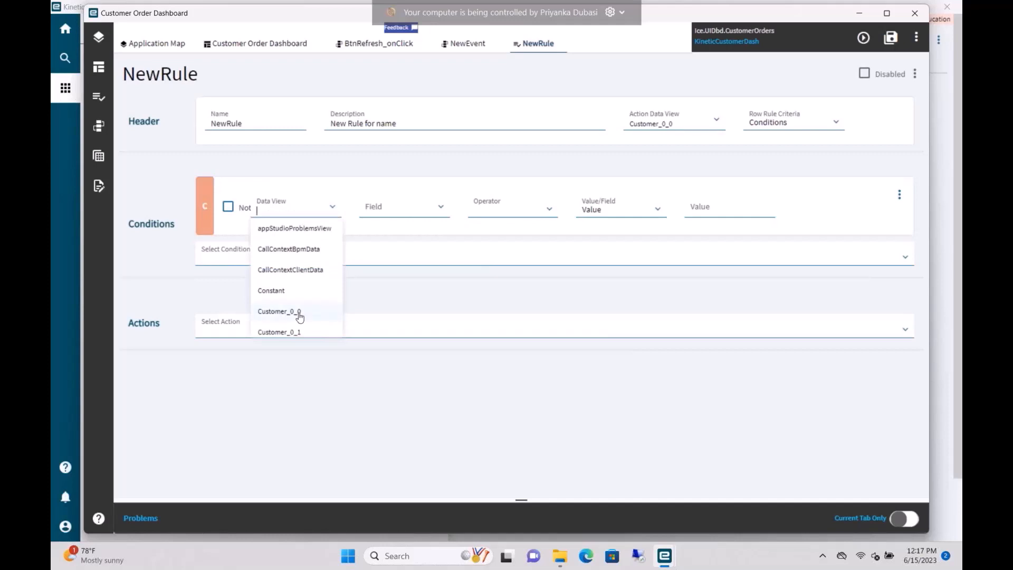
click(298, 313)
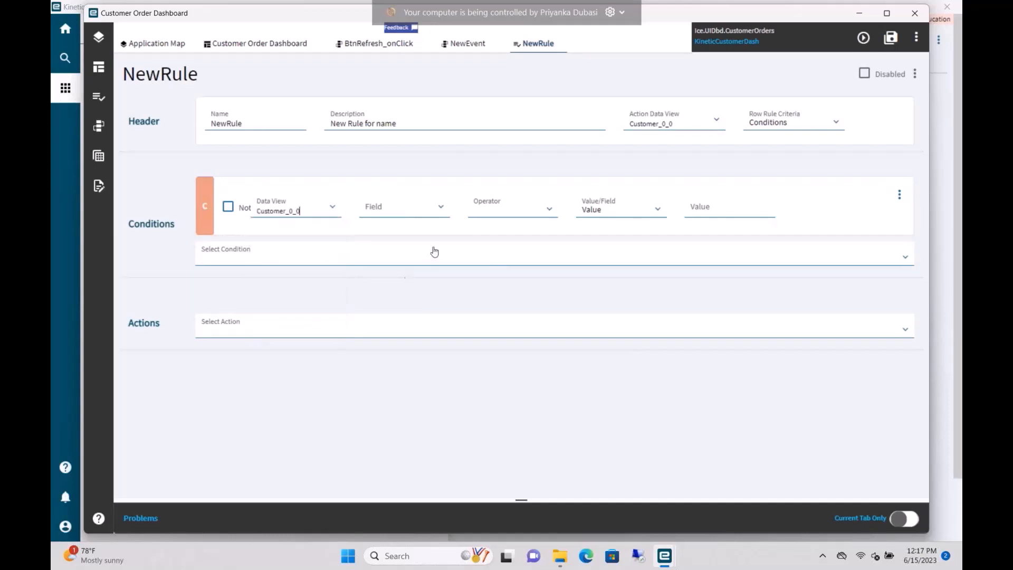
click(443, 208)
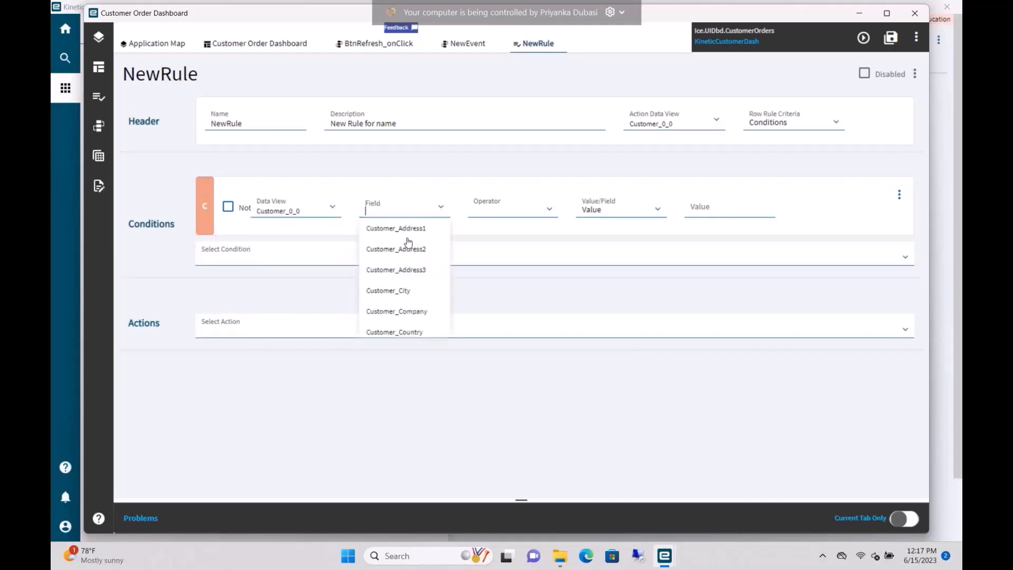
scroll(408, 288, down, 3)
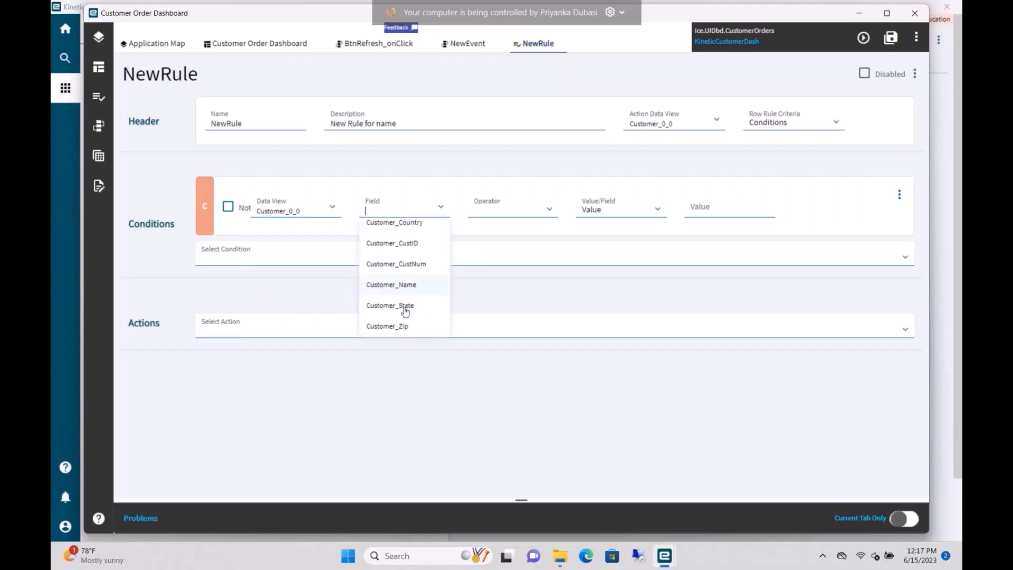
click(409, 284)
click(546, 210)
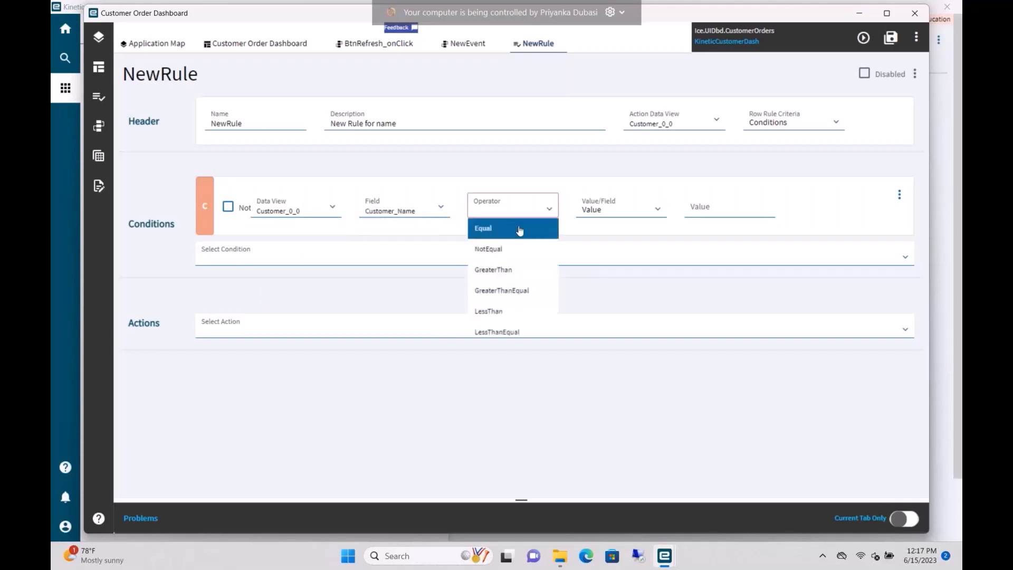
click(507, 230)
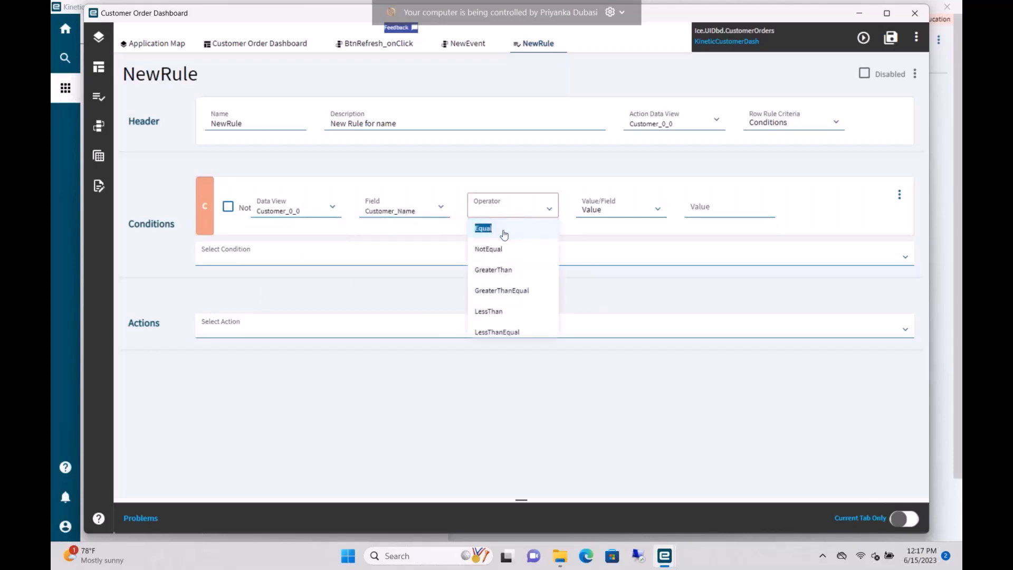
click(708, 206)
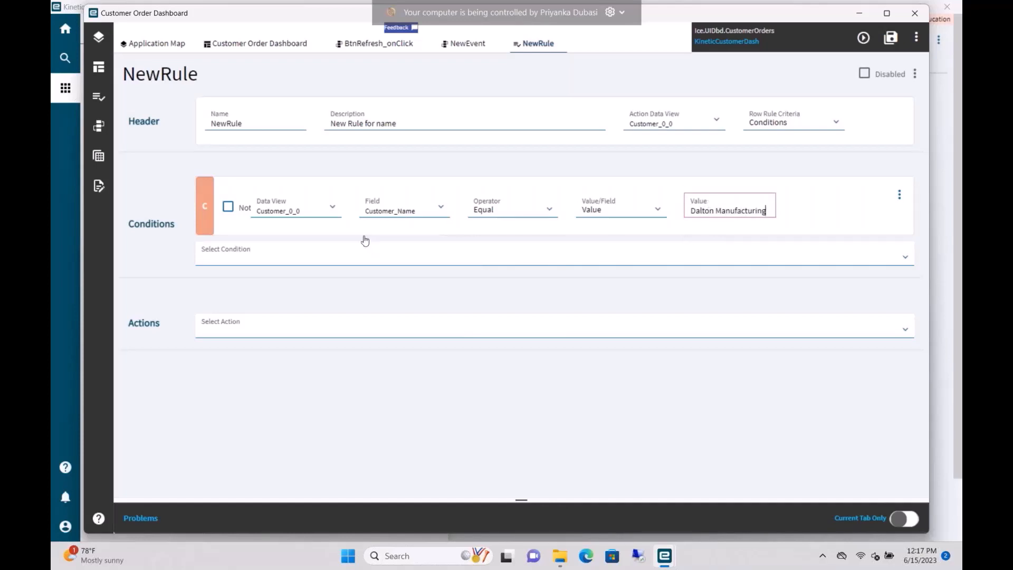
- Add a SettingStyle action to the rule and set its type to SettingStyle.Status
click(302, 335)
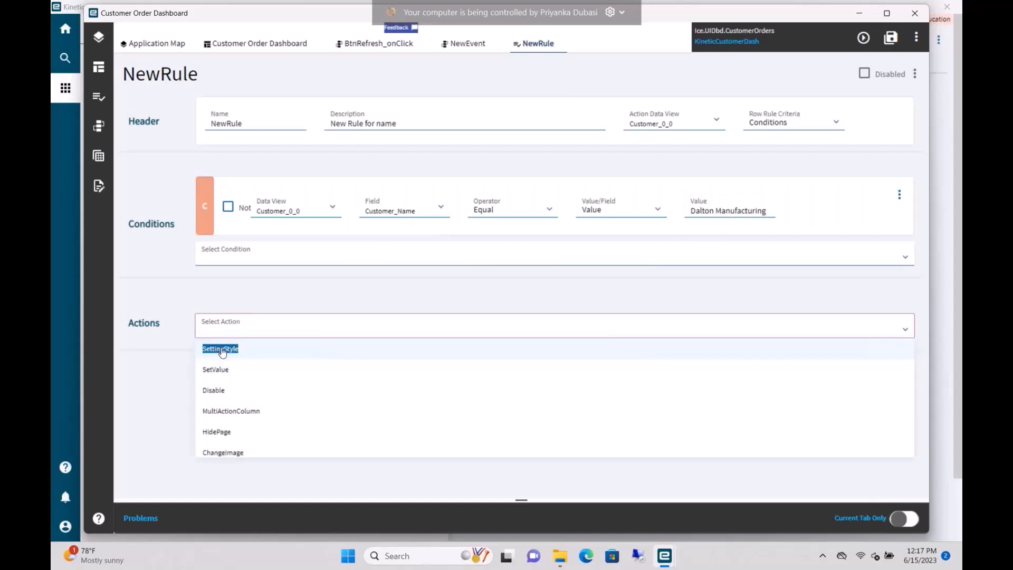
click(222, 349)
click(266, 390)
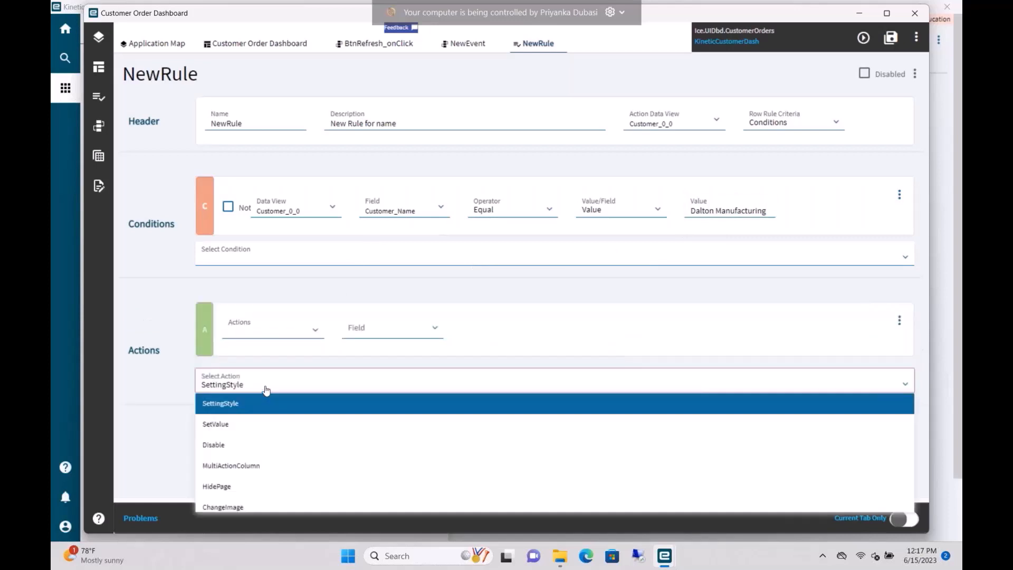
scroll(282, 479, down, 1)
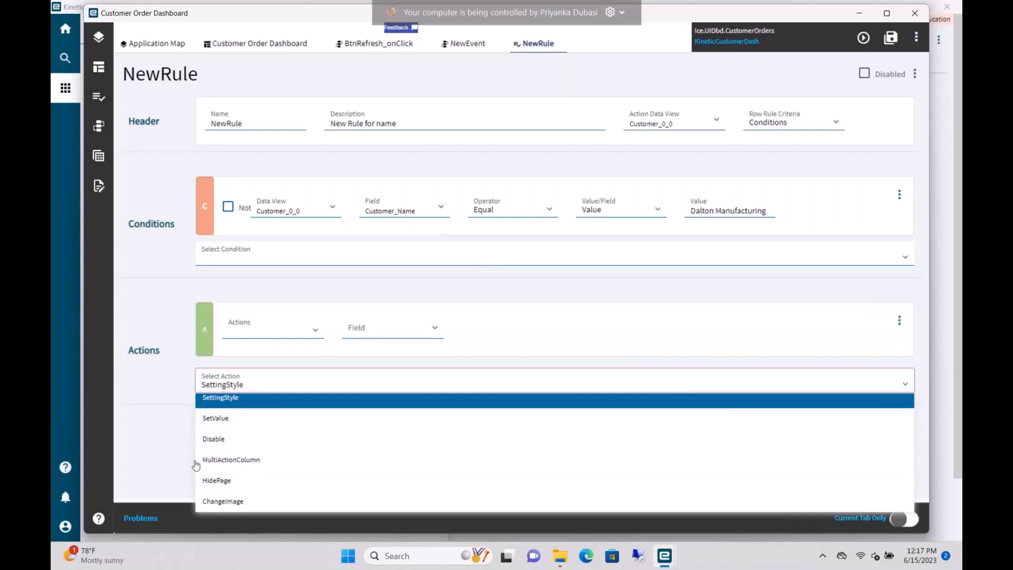
click(250, 405)
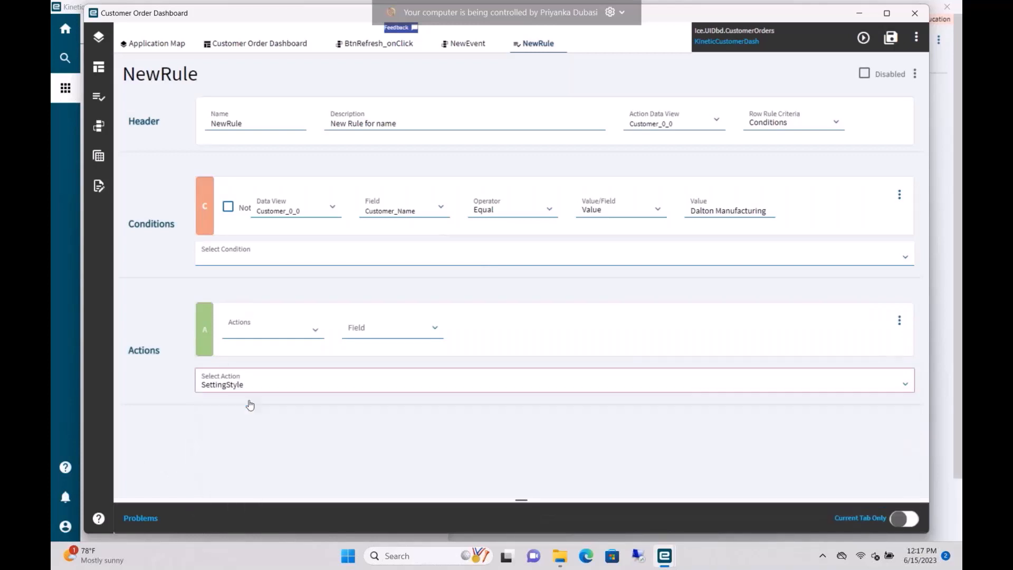
click(316, 332)
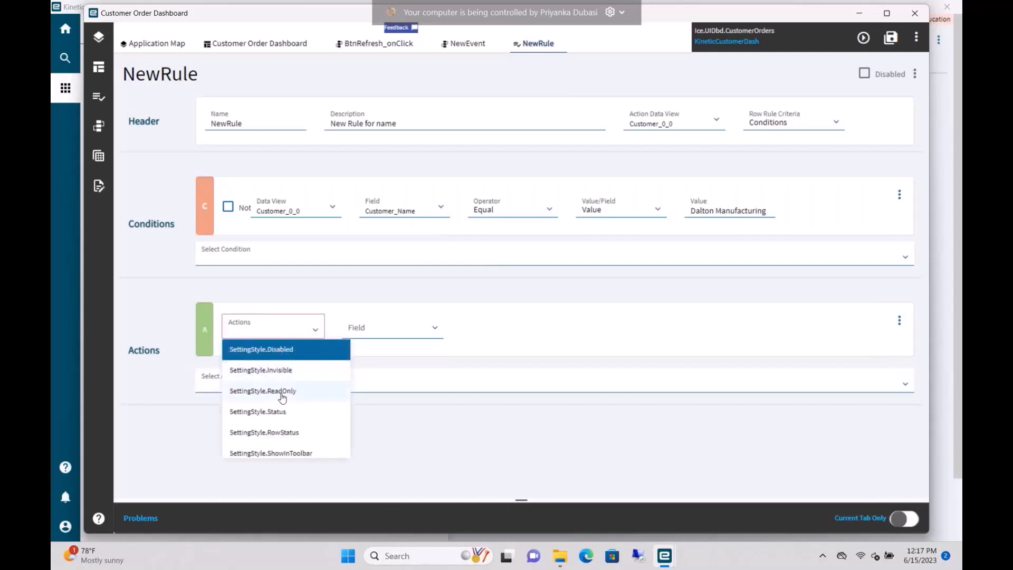
scroll(283, 391, down, 2)
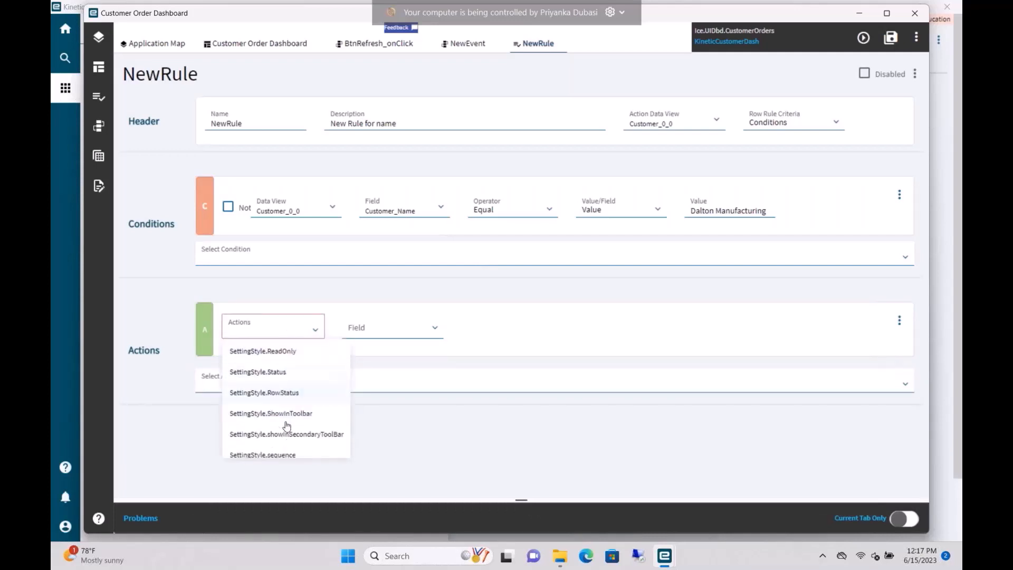
click(281, 368)
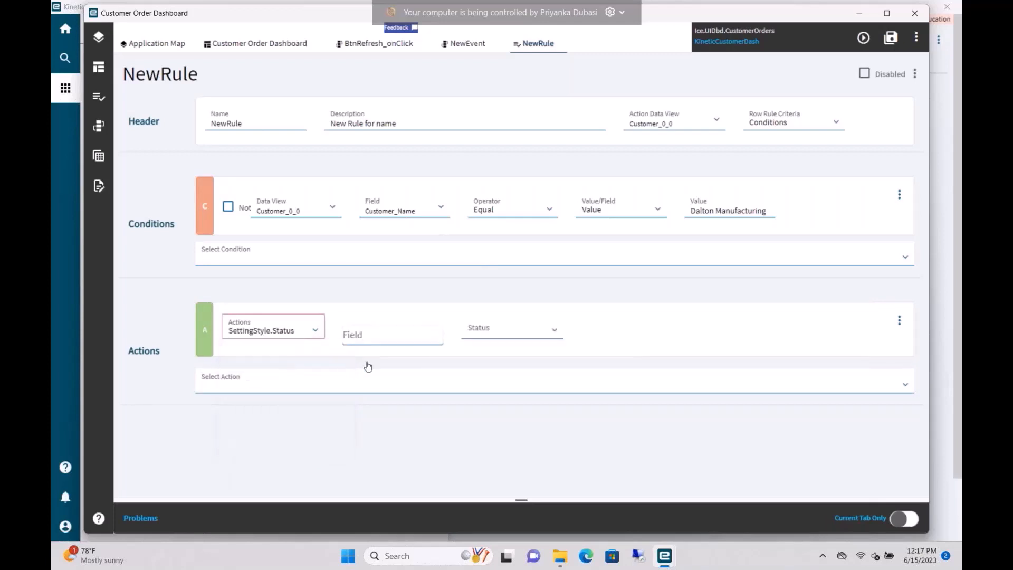
- Apply the action to the Customer_Name field with status Ok and save the rule
click(393, 332)
scroll(389, 401, down, 2)
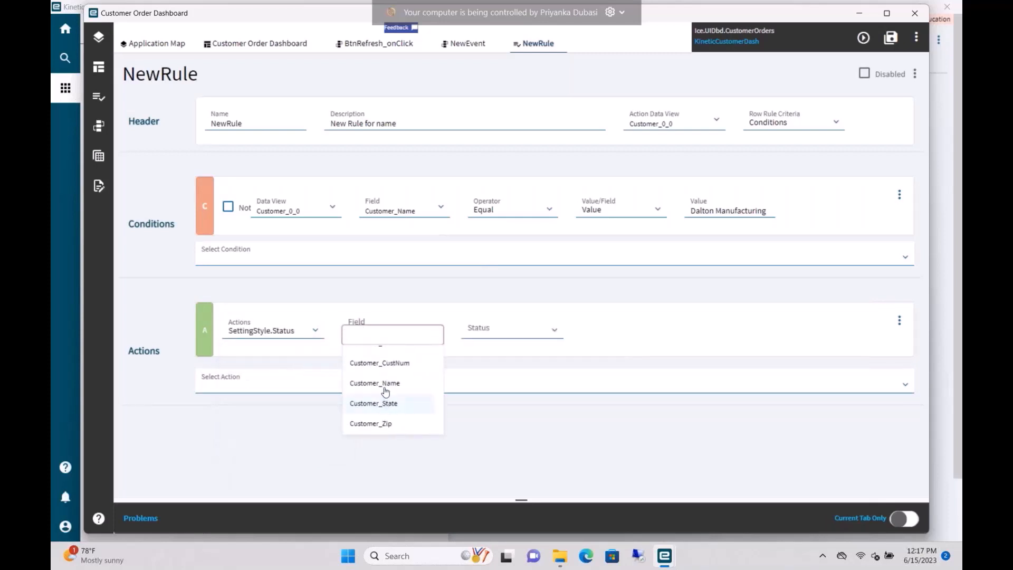
click(385, 383)
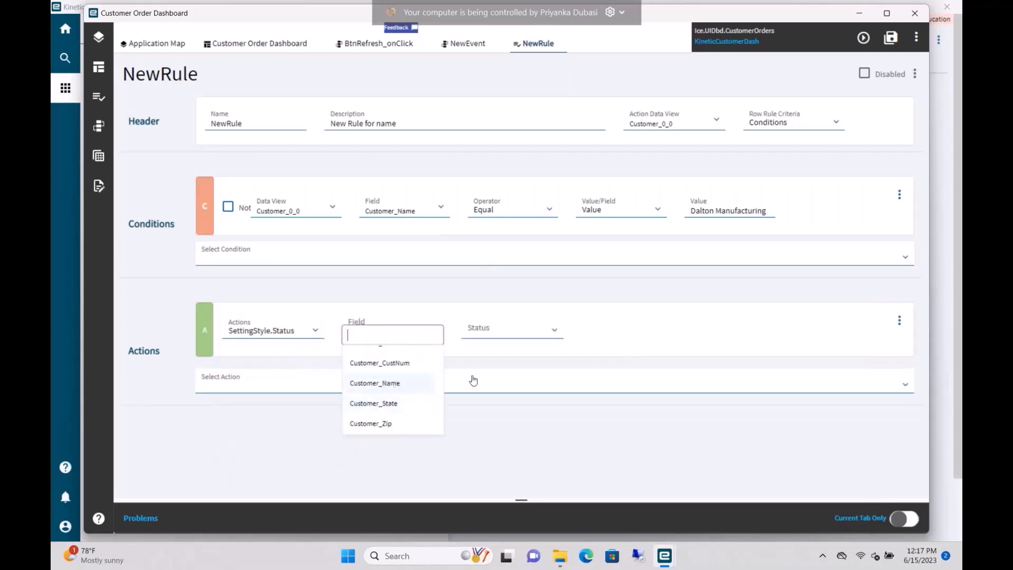
click(554, 333)
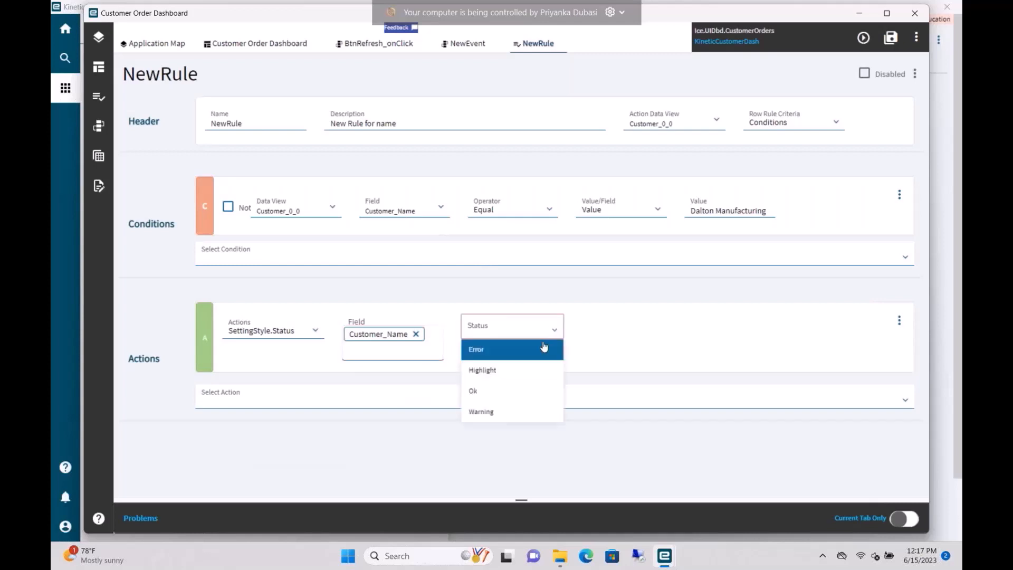
click(528, 392)
click(891, 38)
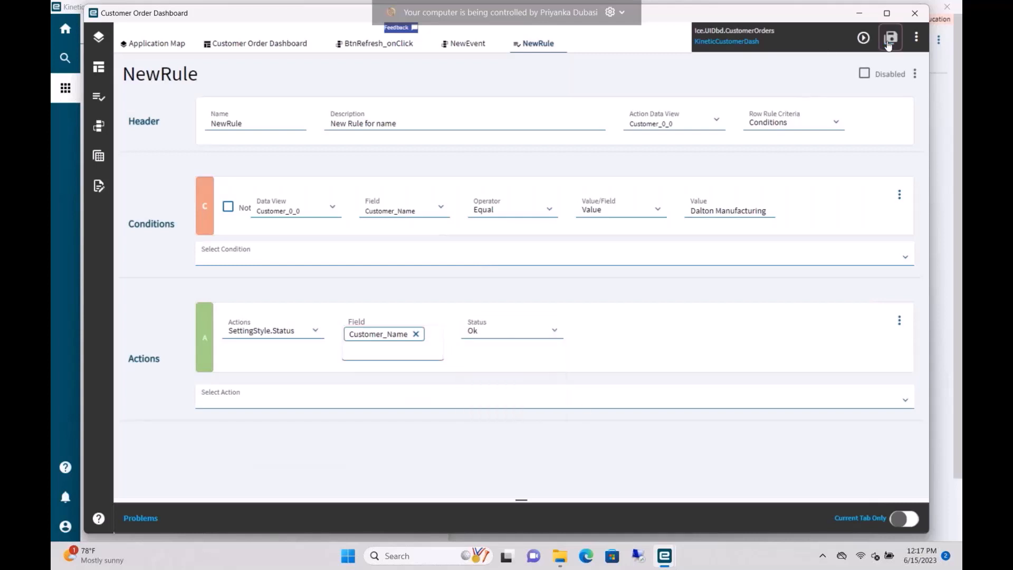
- Enclose the condition's Dalton Manufacturing value in single quotes and save the rule
click(897, 511)
click(691, 213)
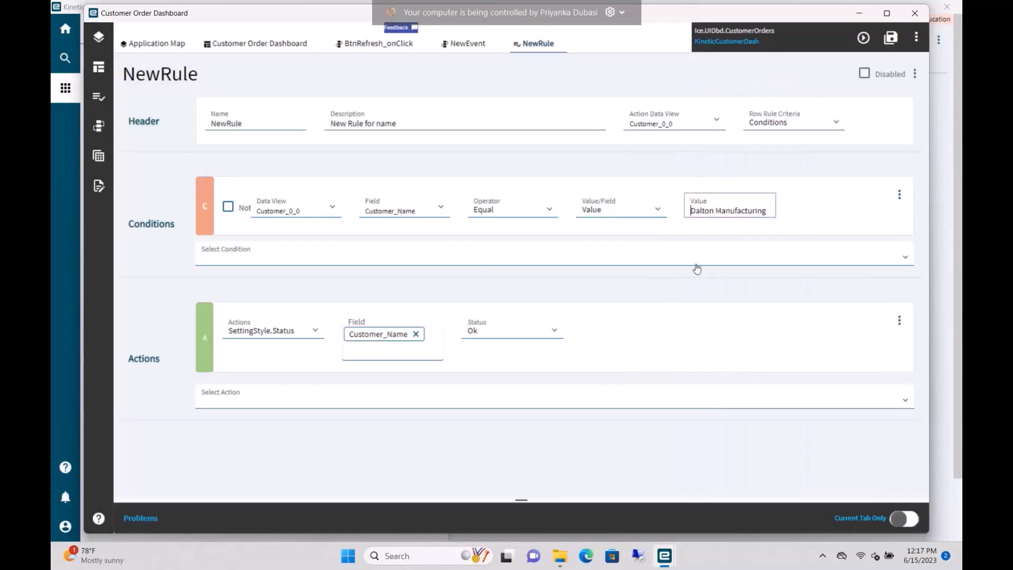
text(')
key(End)
text(')
click(890, 38)
- Preview the Customer Order Dashboard to check the styling of the Dalton Manufacturing name, and close the preview
click(863, 38)
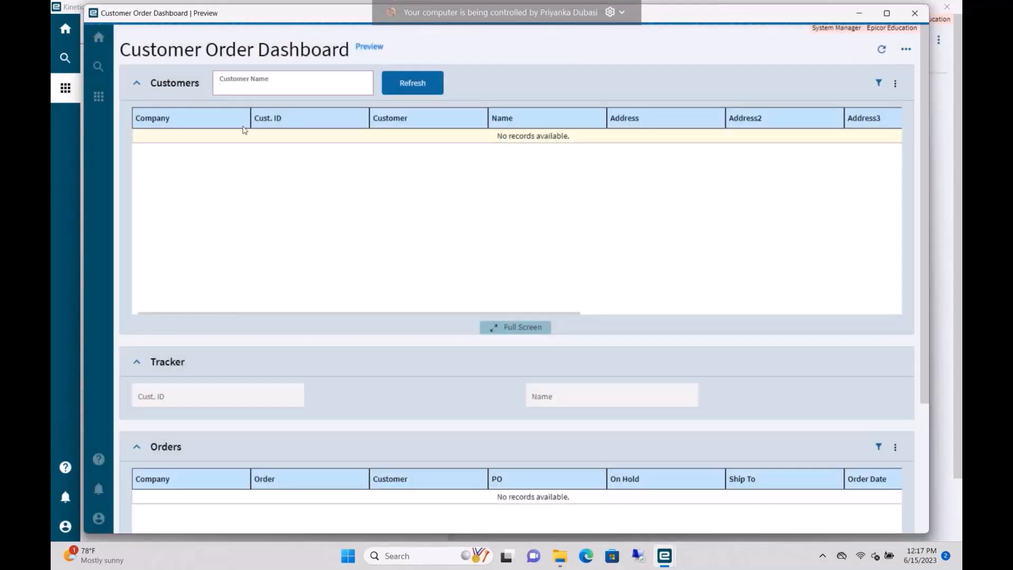
click(301, 95)
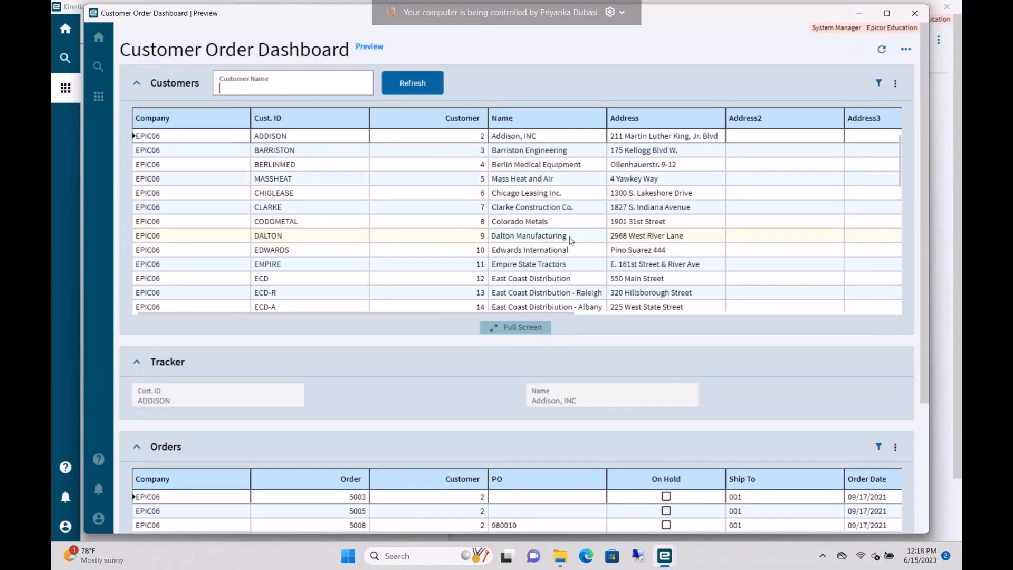
click(948, 6)
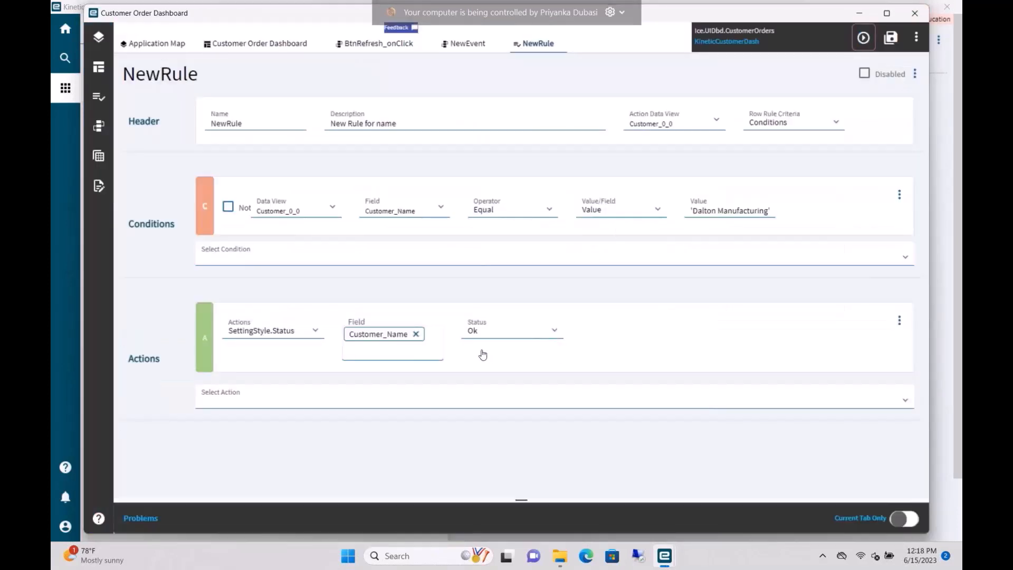
- Set the rule action's status to Error and check the Customers grid in a dashboard preview
click(556, 335)
click(476, 351)
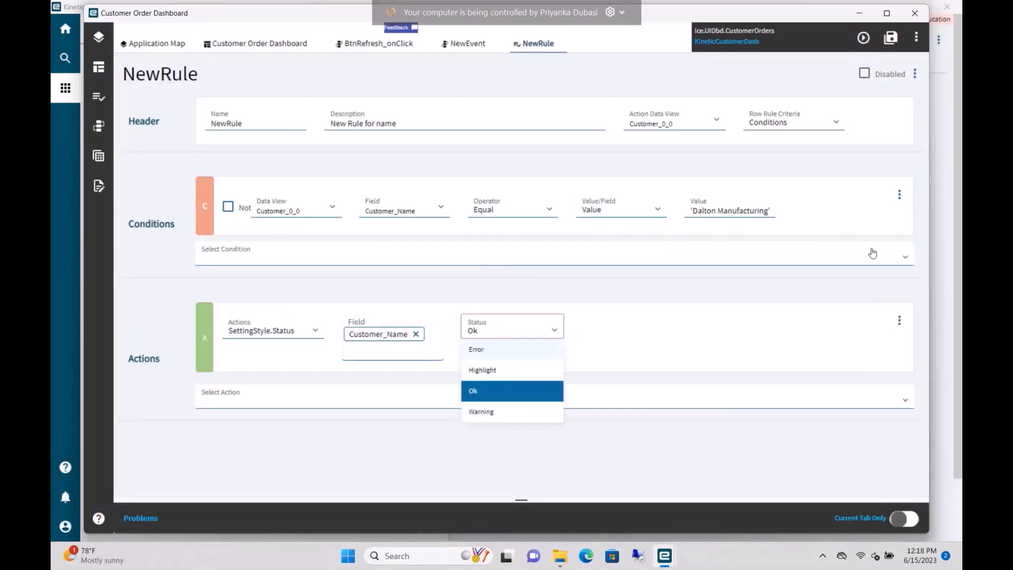
click(862, 44)
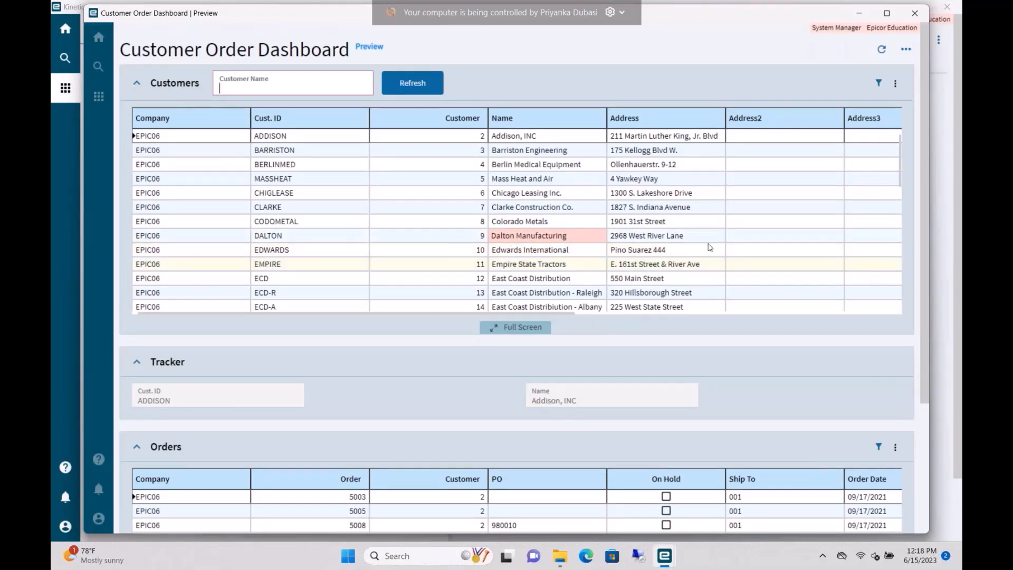
click(916, 17)
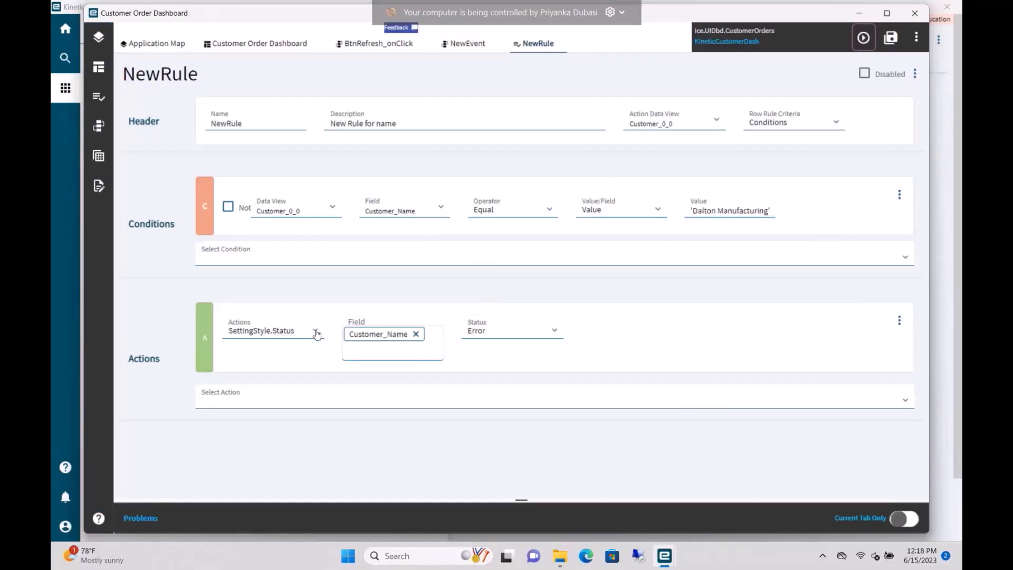
- Change the rule's action to SettingStyle.RowStatus and check the Customers grid in a dashboard preview
click(315, 333)
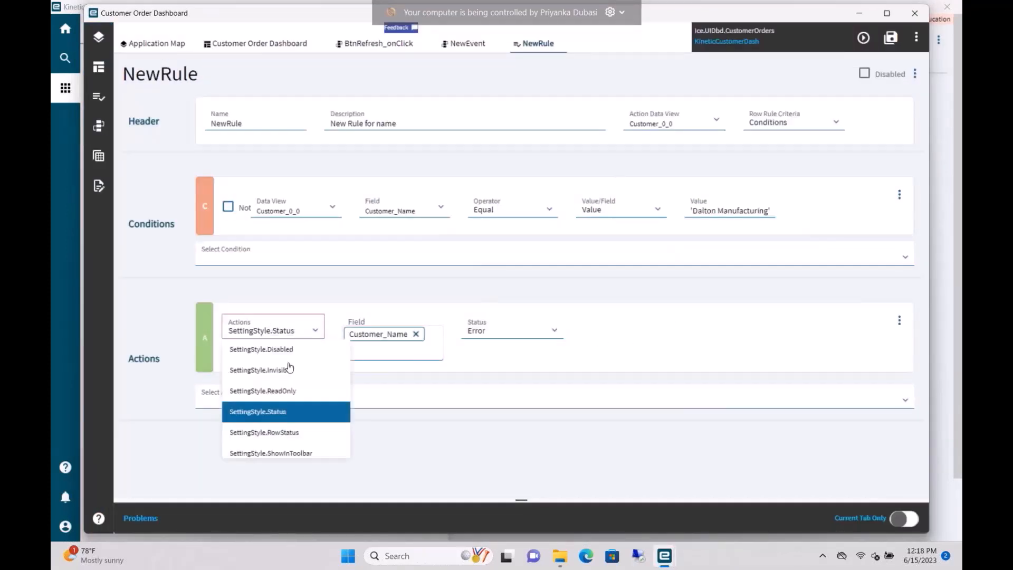
click(280, 433)
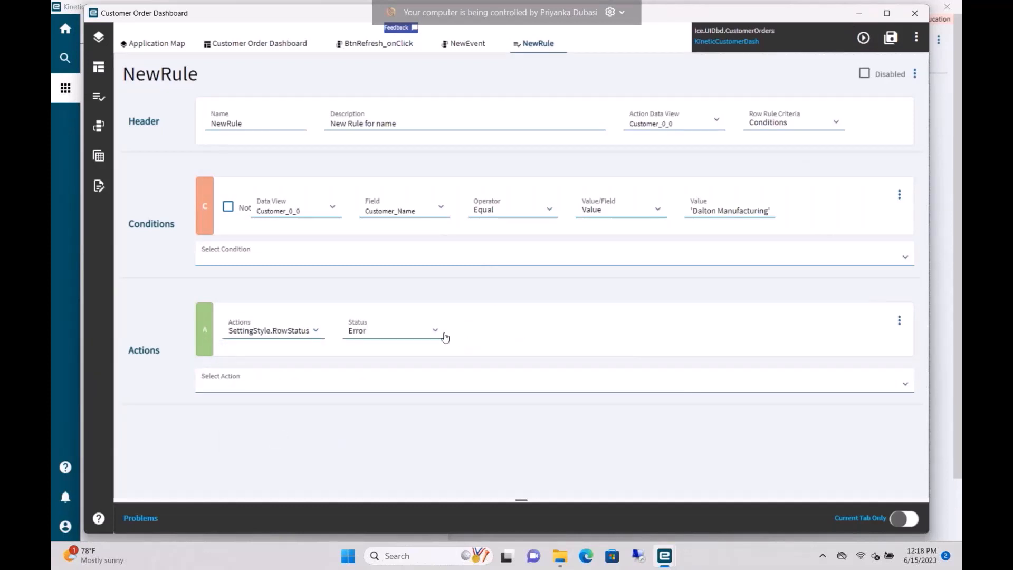
click(866, 39)
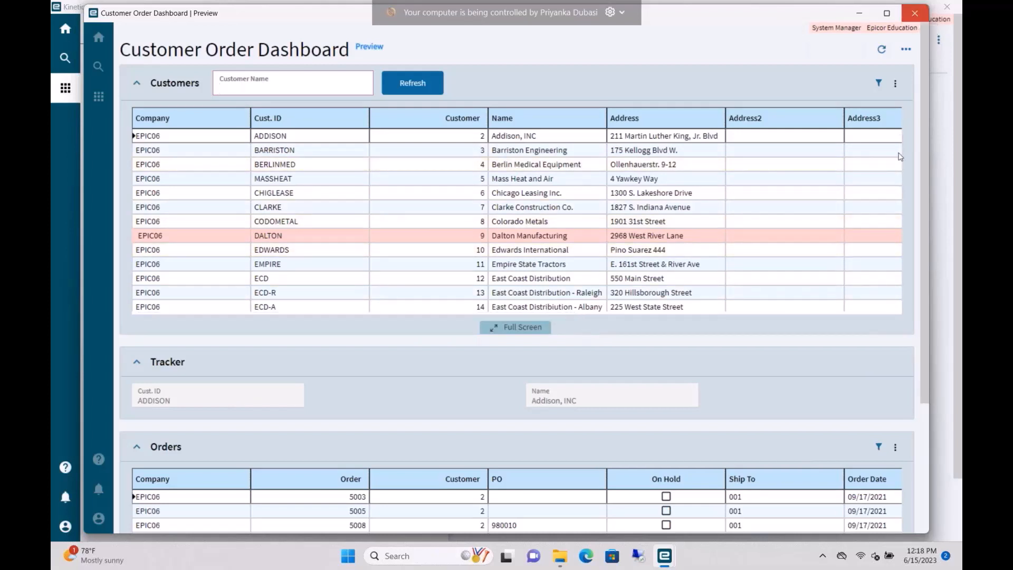
key(alt+F4)
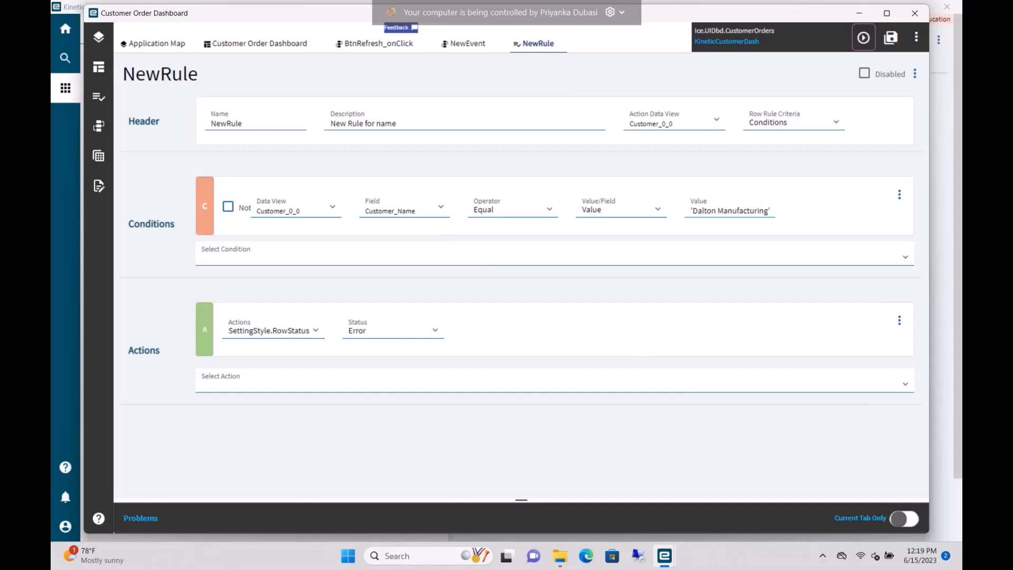
- On the Customer Order Dashboard page layout, set the Tracker panel card's state to Hidden
click(260, 46)
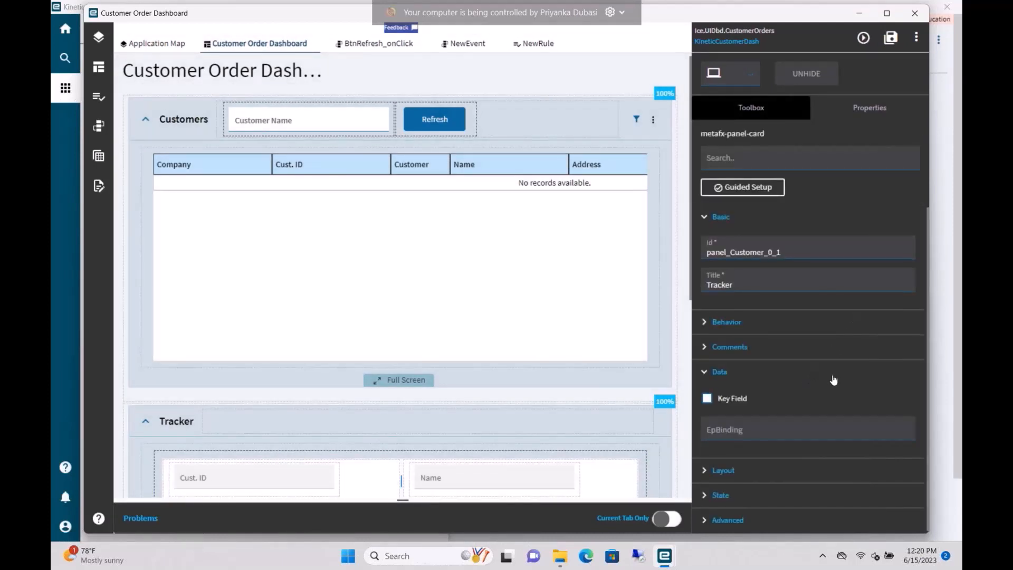
click(723, 502)
scroll(839, 448, down, 2)
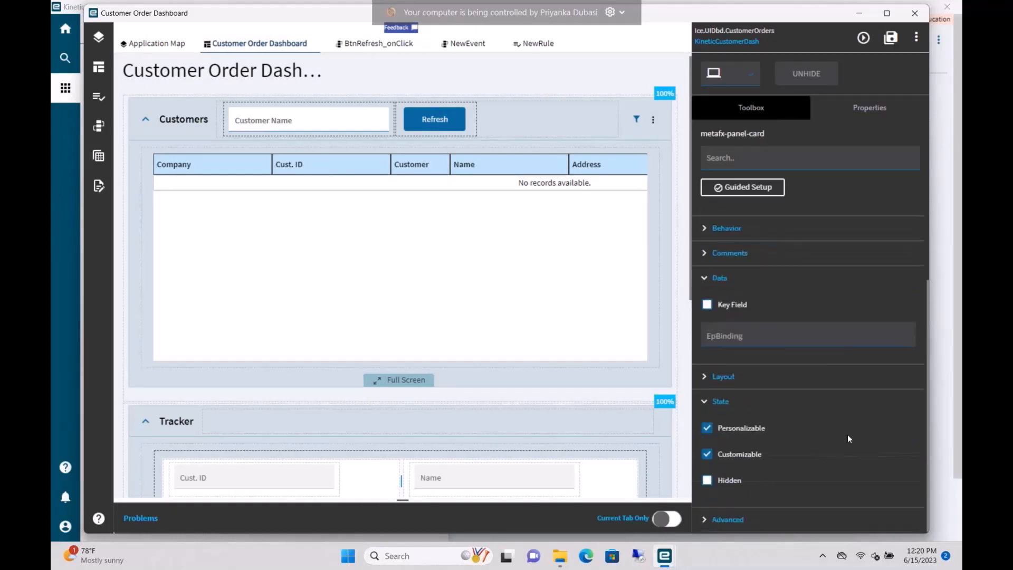
click(712, 480)
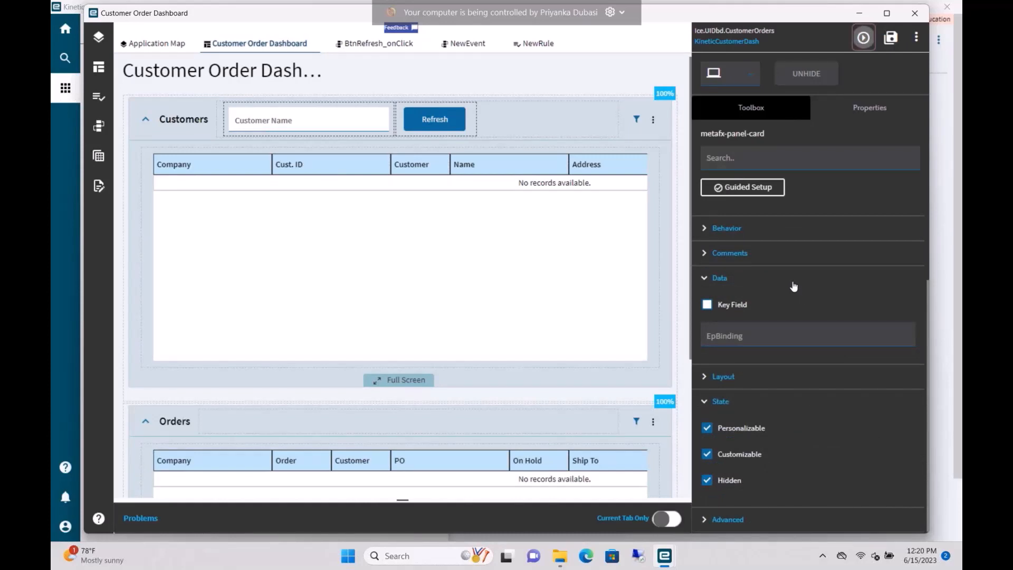
- Preview the dashboard, filter the Customers grid by the name Ba through its Tracker search, and start clearing the name
click(864, 54)
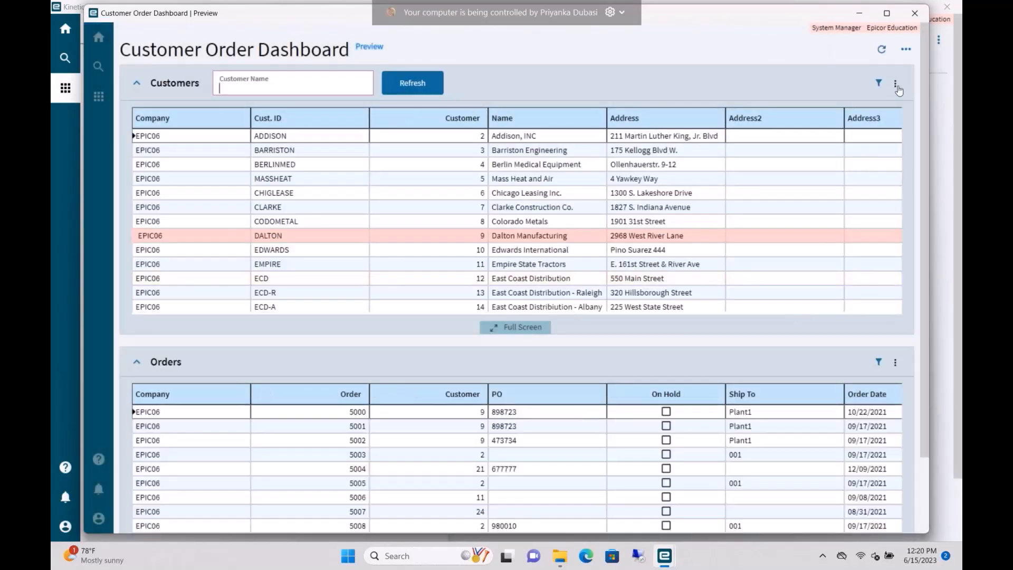
click(895, 84)
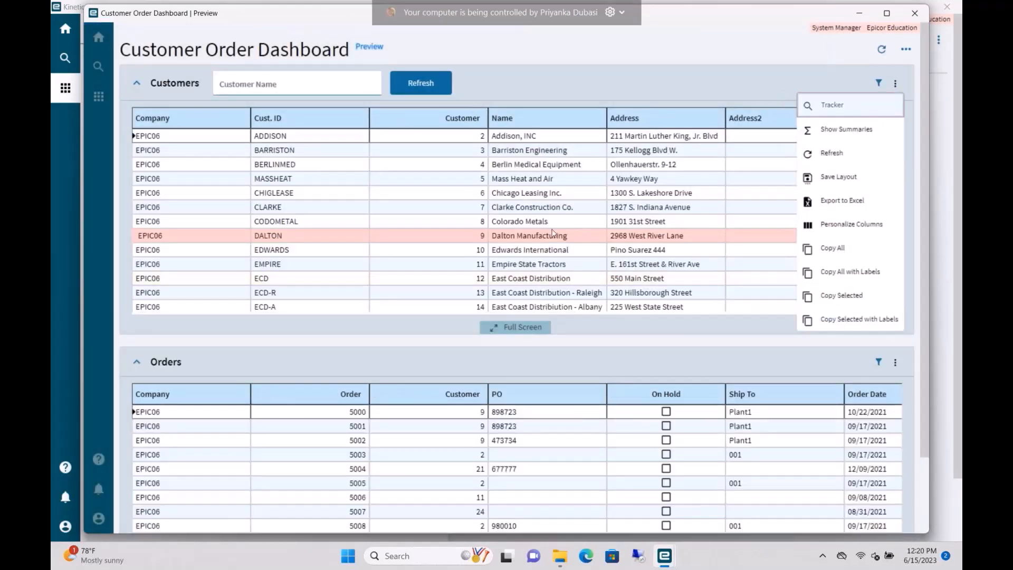
key(Return)
click(678, 128)
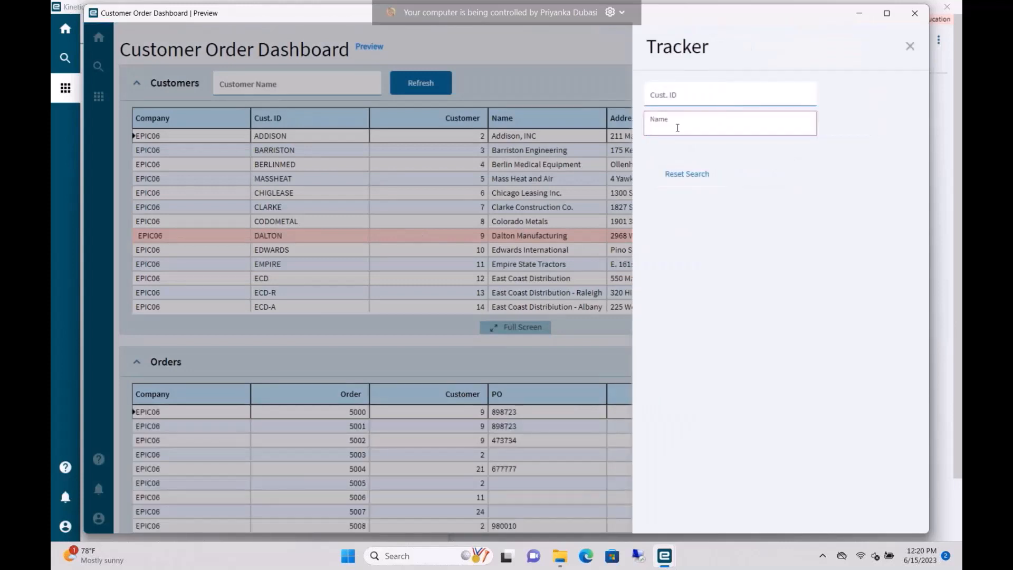
text(Ba)
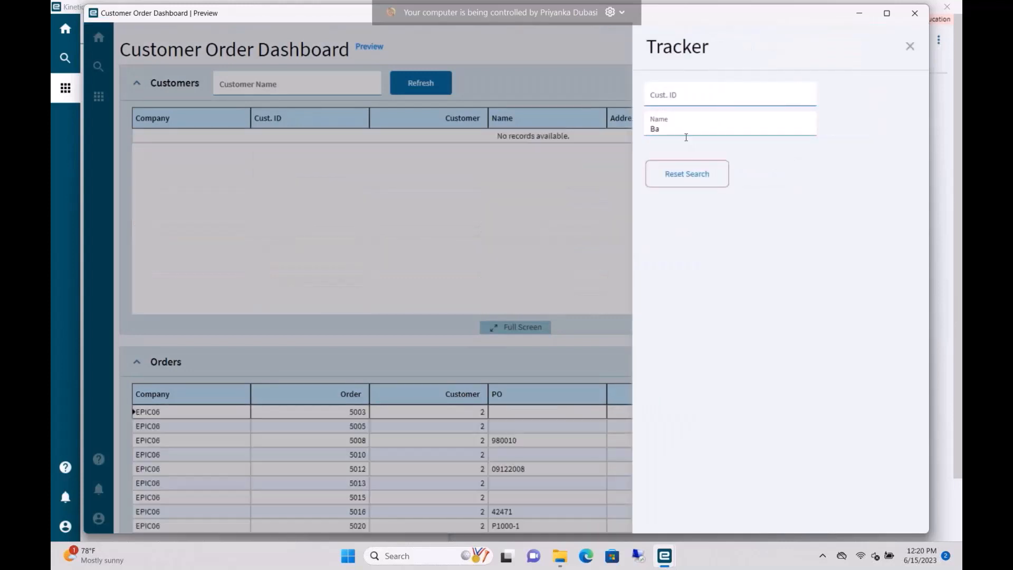
click(675, 126)
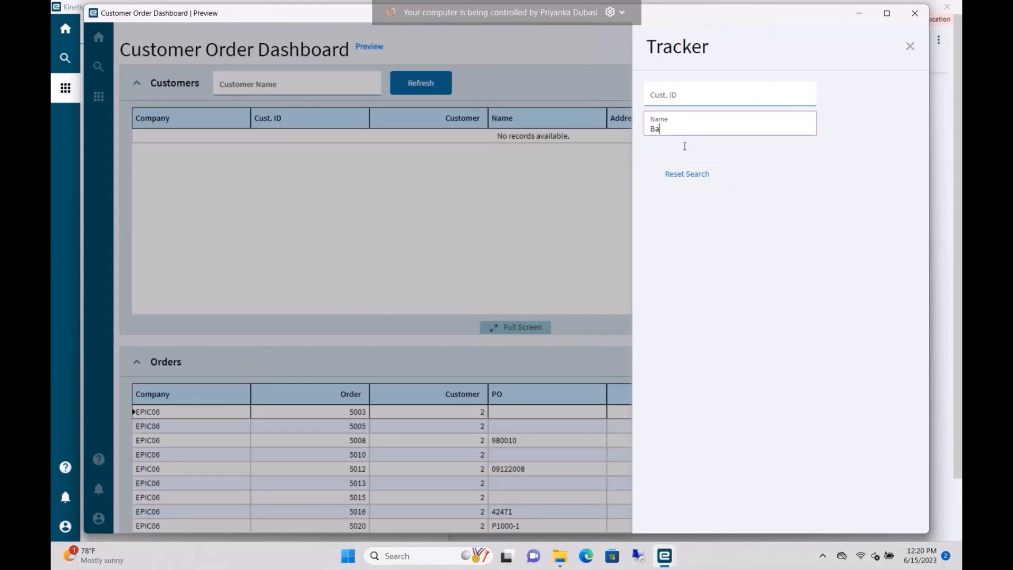
key(BackSpace)
click(909, 47)
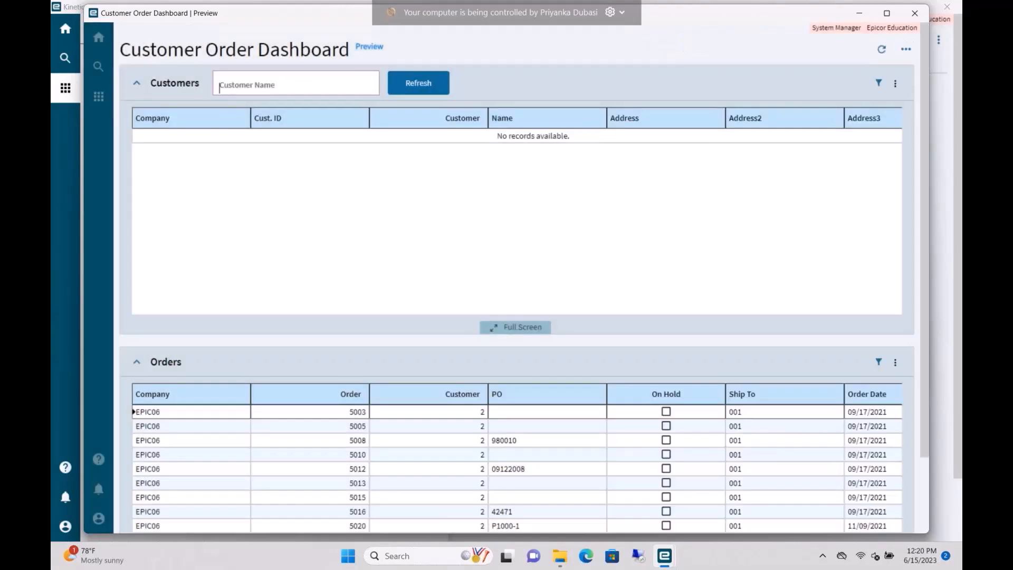
- Try to reload the full customer list by refreshing the Customers grid and rechecking its Tracker search, and close the preview
click(896, 85)
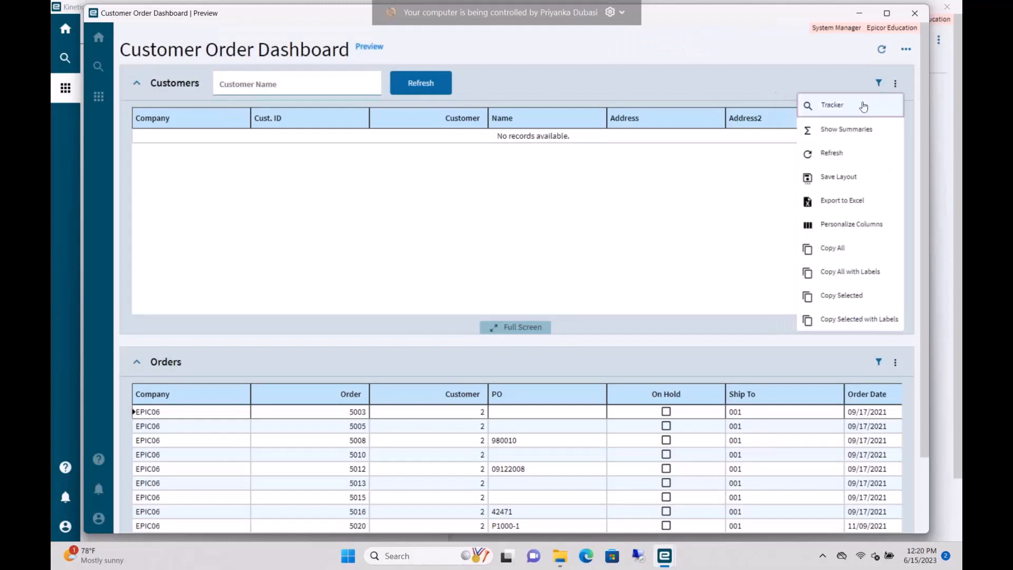
click(832, 108)
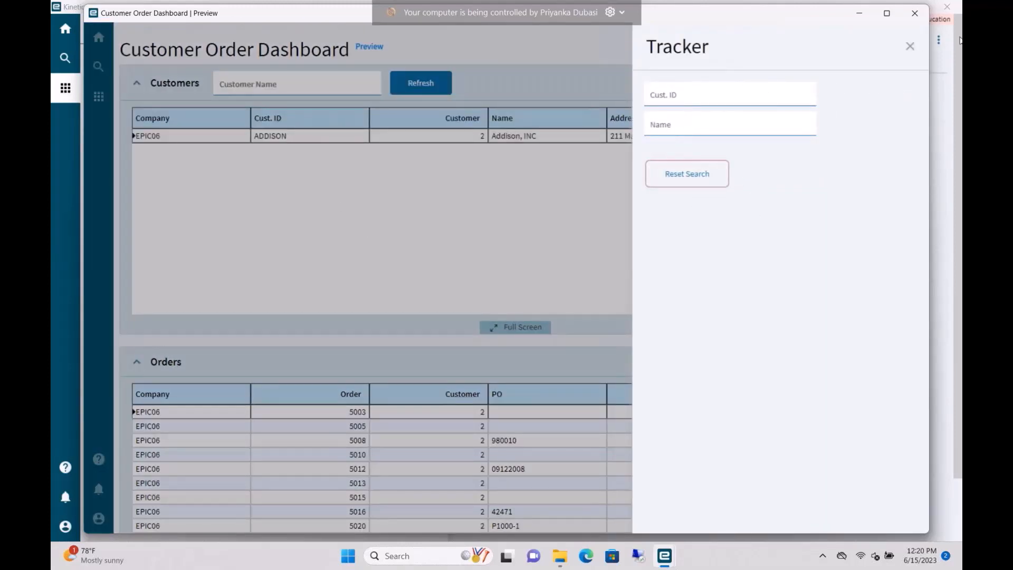
click(911, 49)
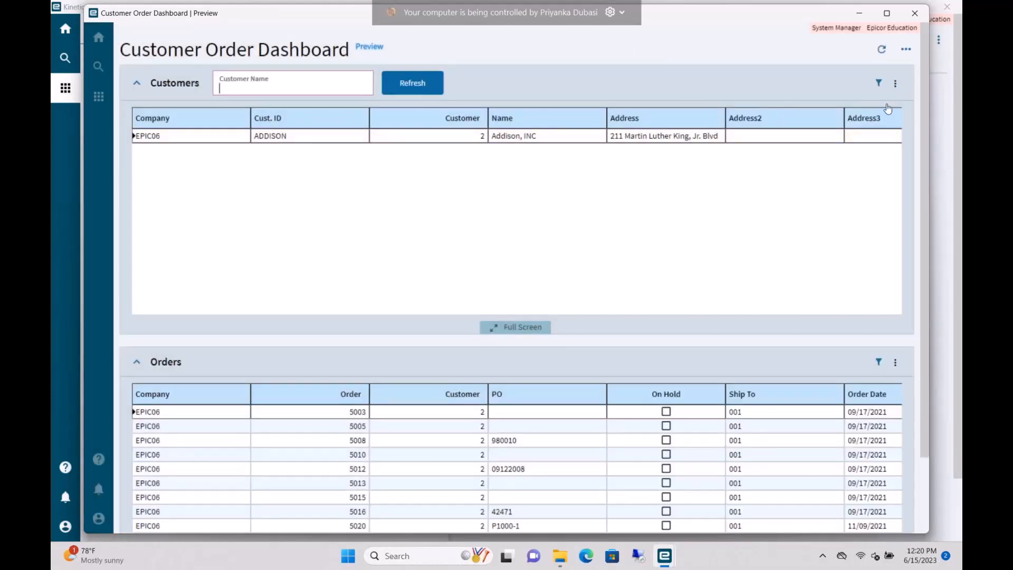
click(895, 83)
click(839, 152)
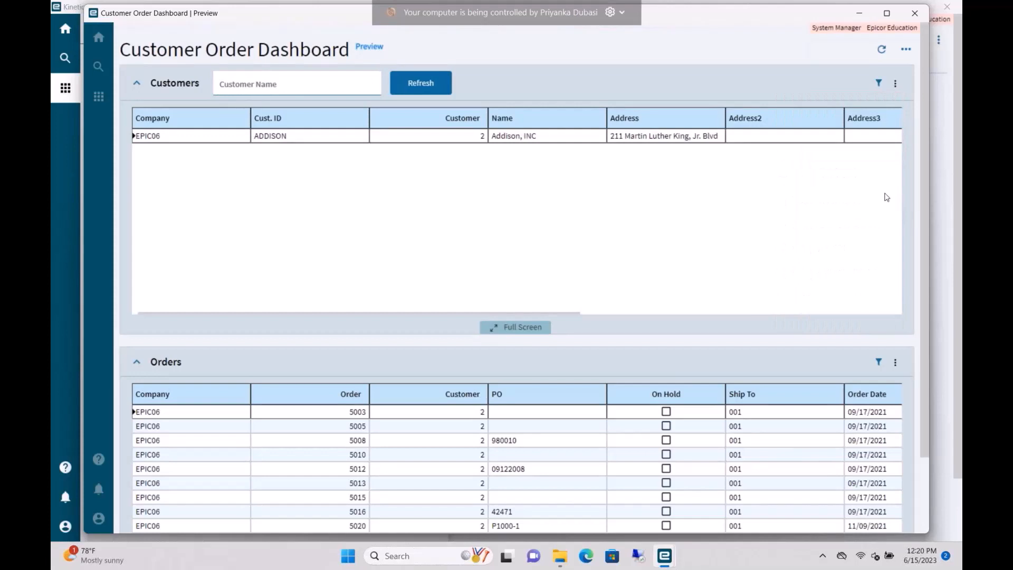
click(896, 82)
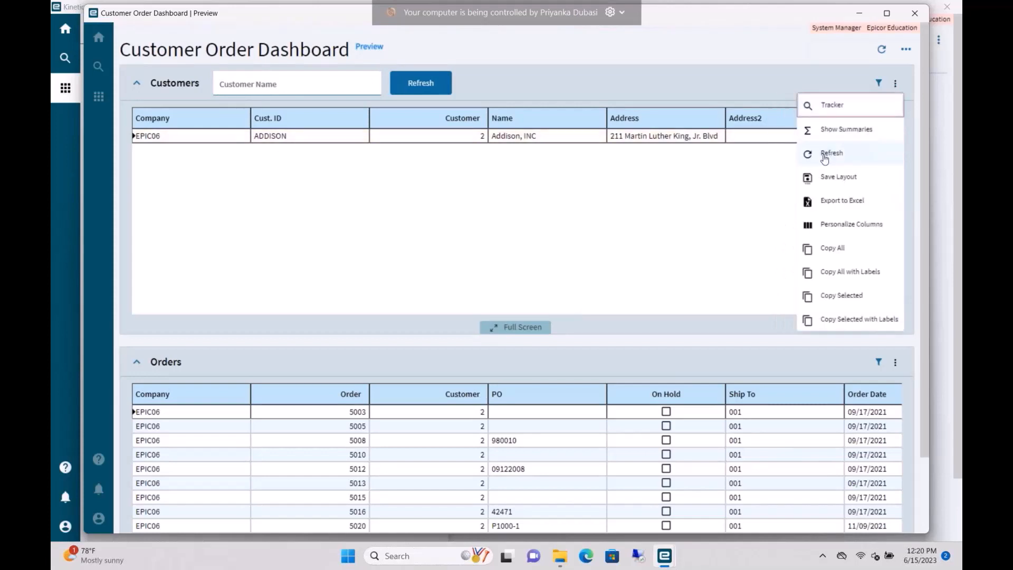
click(826, 154)
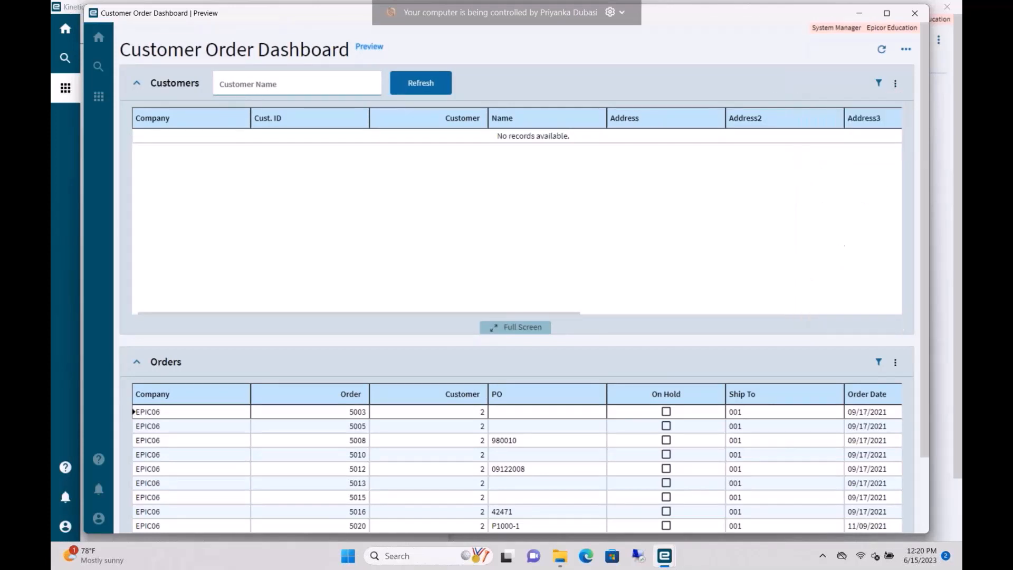
click(895, 83)
click(841, 114)
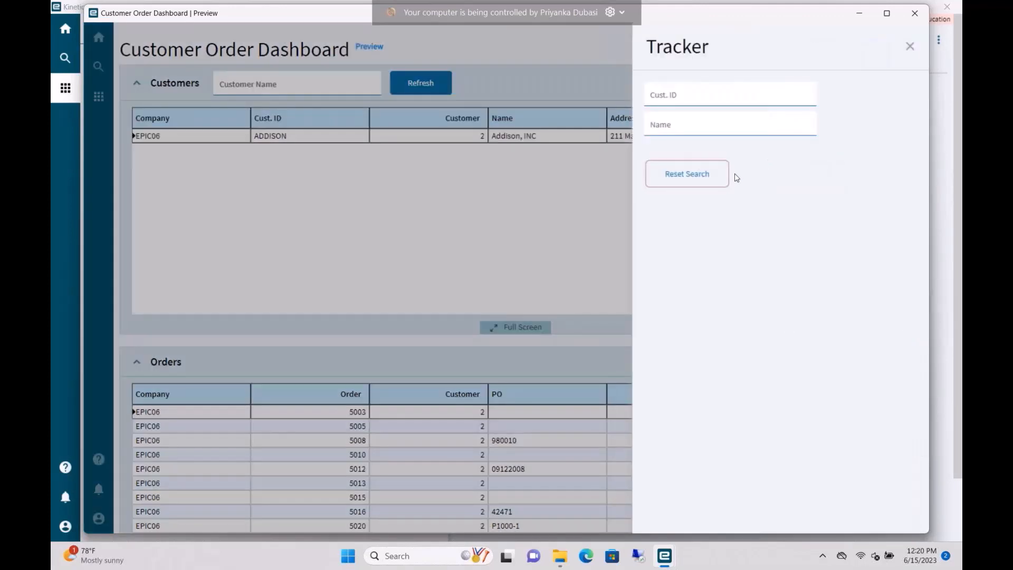
click(910, 47)
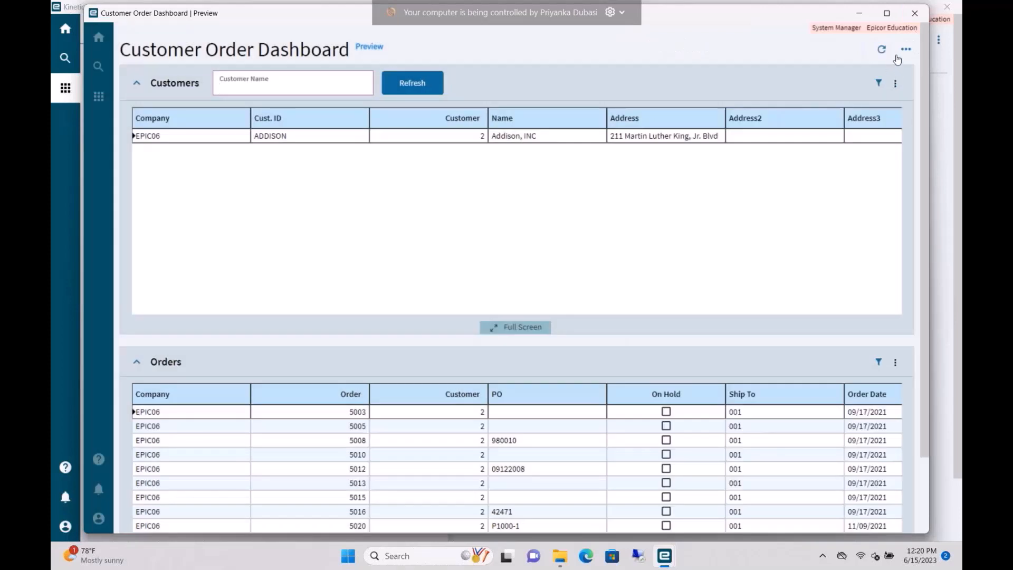
click(915, 14)
- Preview the dashboard again, search the Customers grid for the name Ba in its Tracker, and close the preview
click(857, 44)
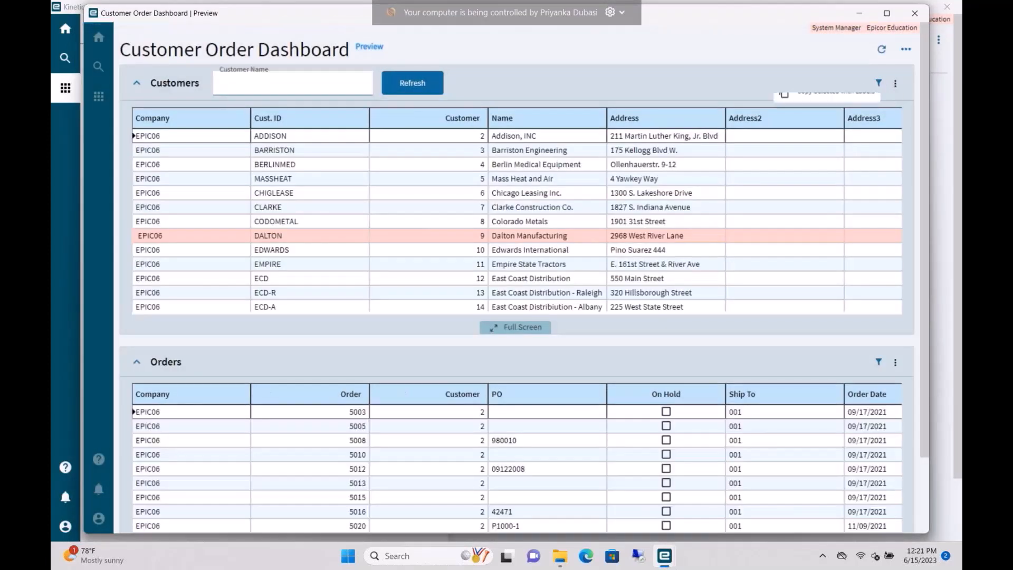
click(896, 84)
click(834, 106)
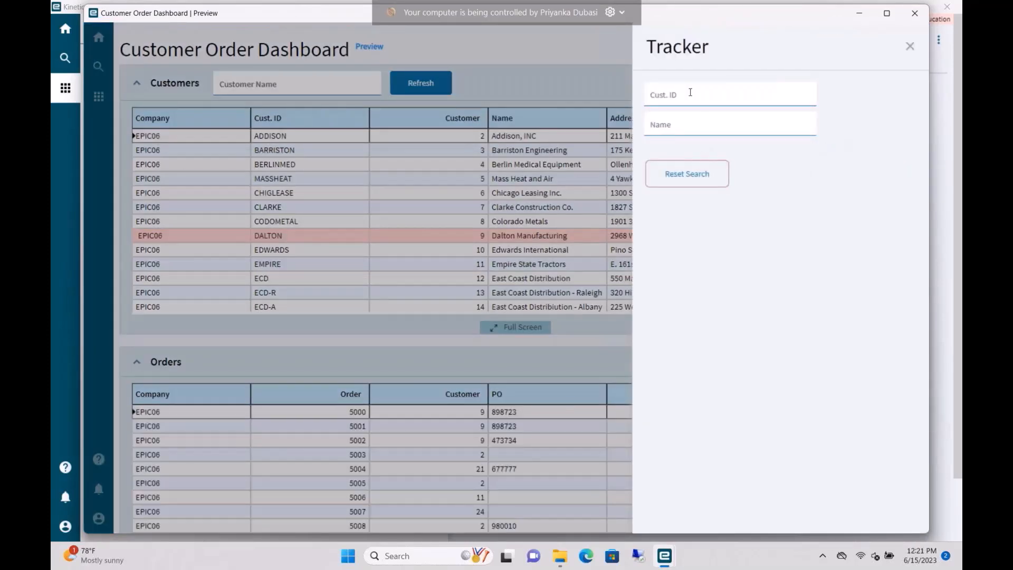
click(690, 92)
click(689, 133)
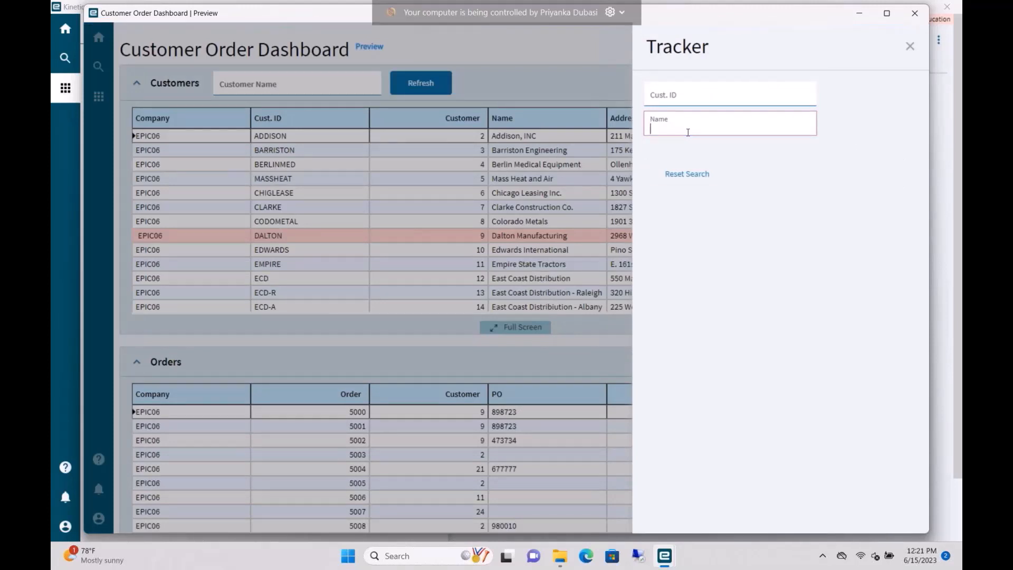
key(Tab)
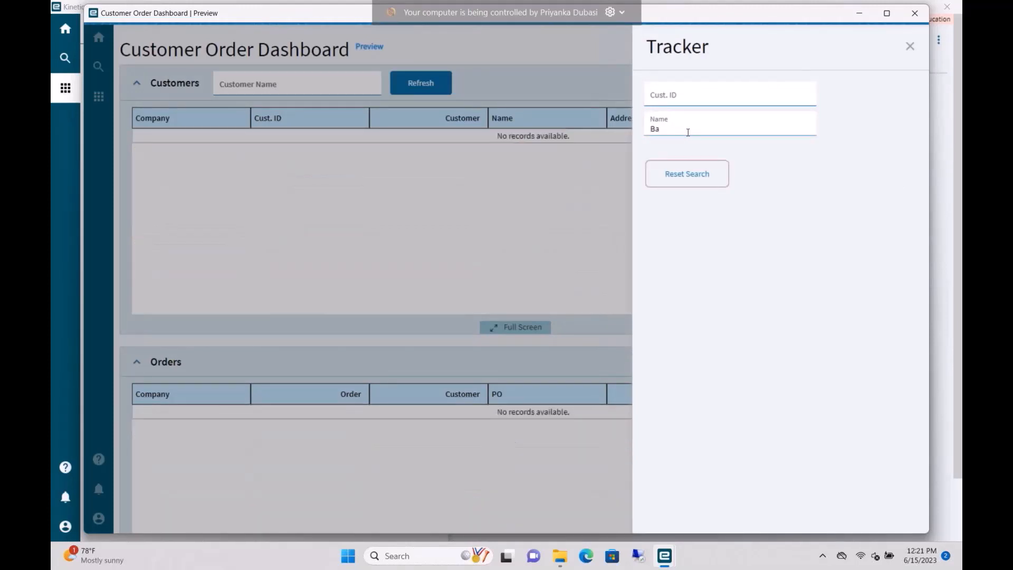
click(916, 14)
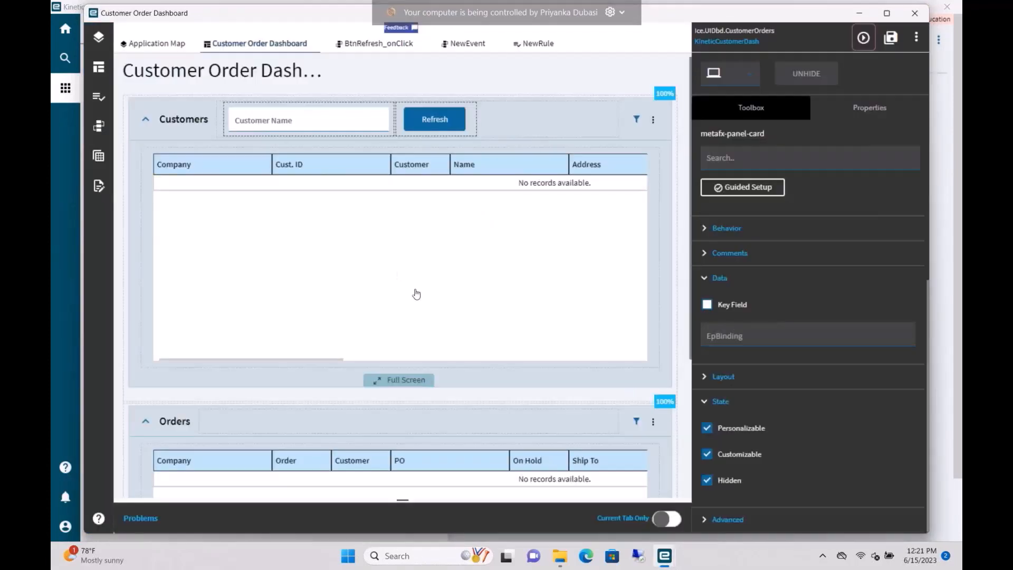
- Examine the Where List condition in the BAQ options of the Customers grid's provider model, and return to the grid model
click(417, 294)
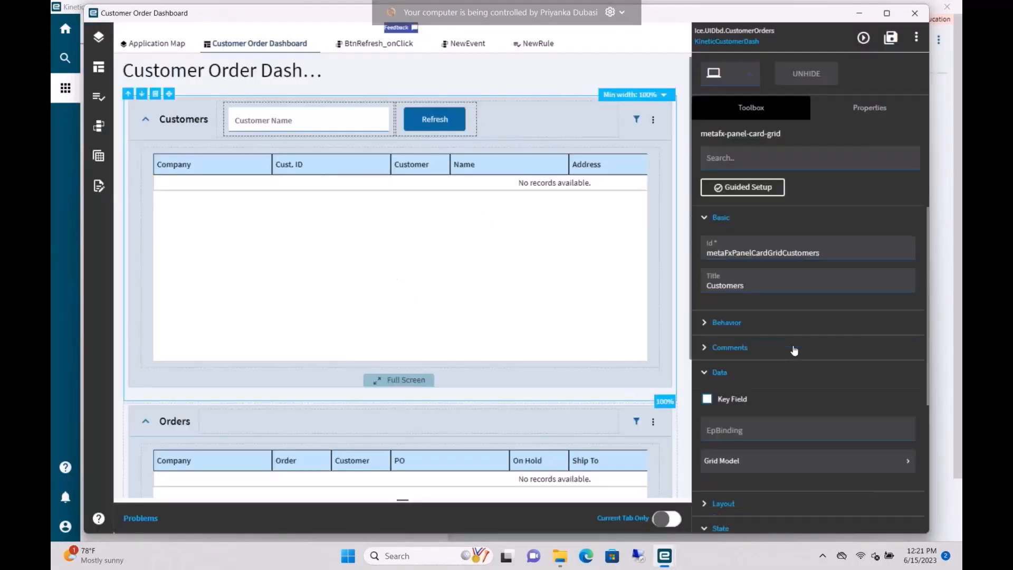
click(769, 458)
scroll(771, 465, down, 5)
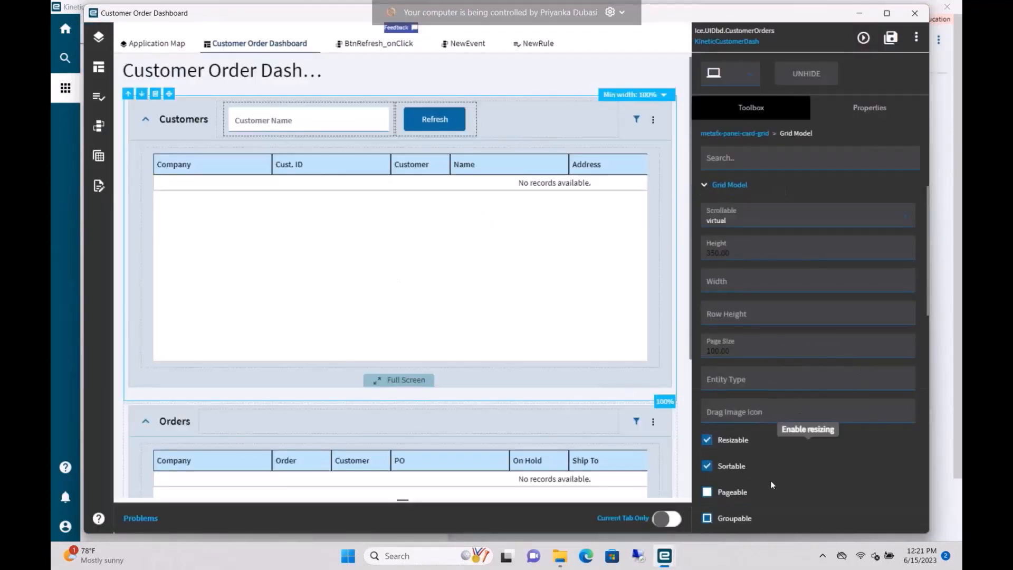
click(757, 451)
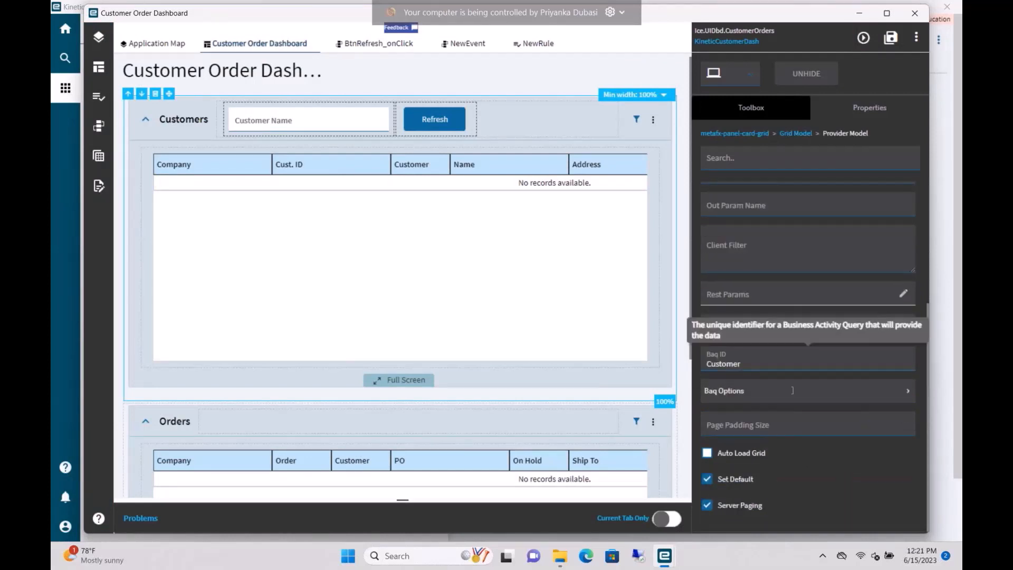
click(854, 390)
click(838, 332)
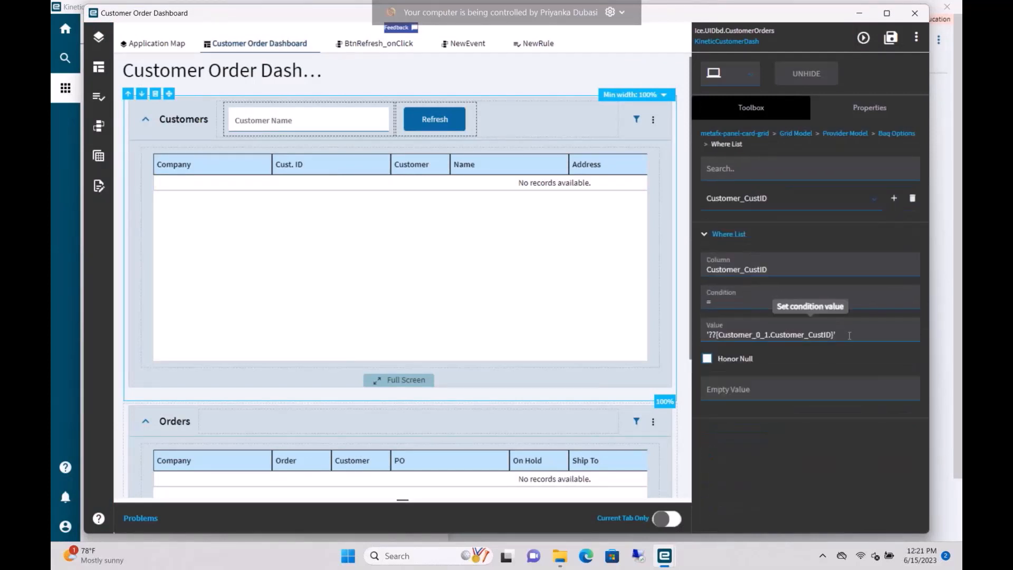
click(829, 336)
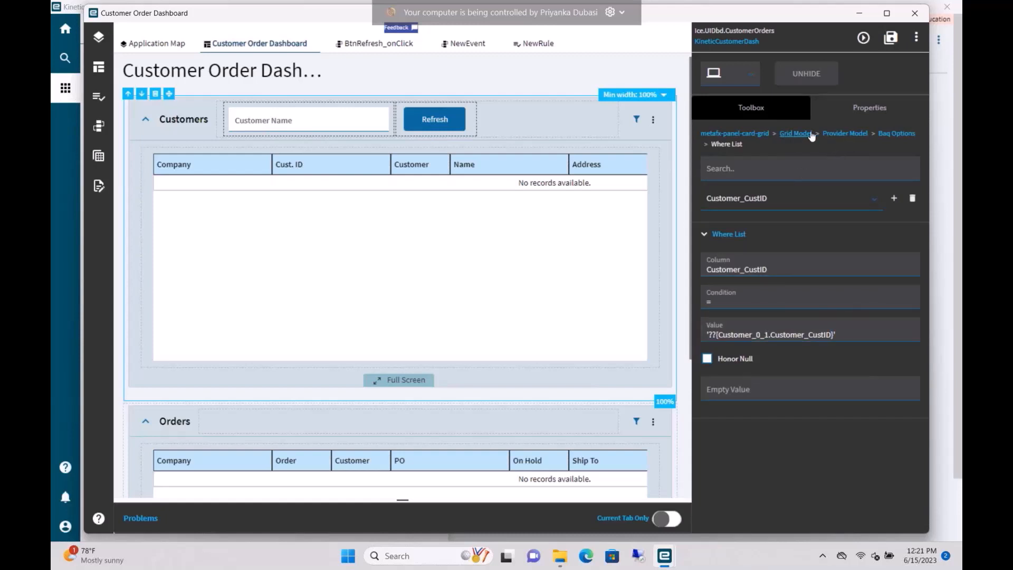
click(847, 134)
click(795, 134)
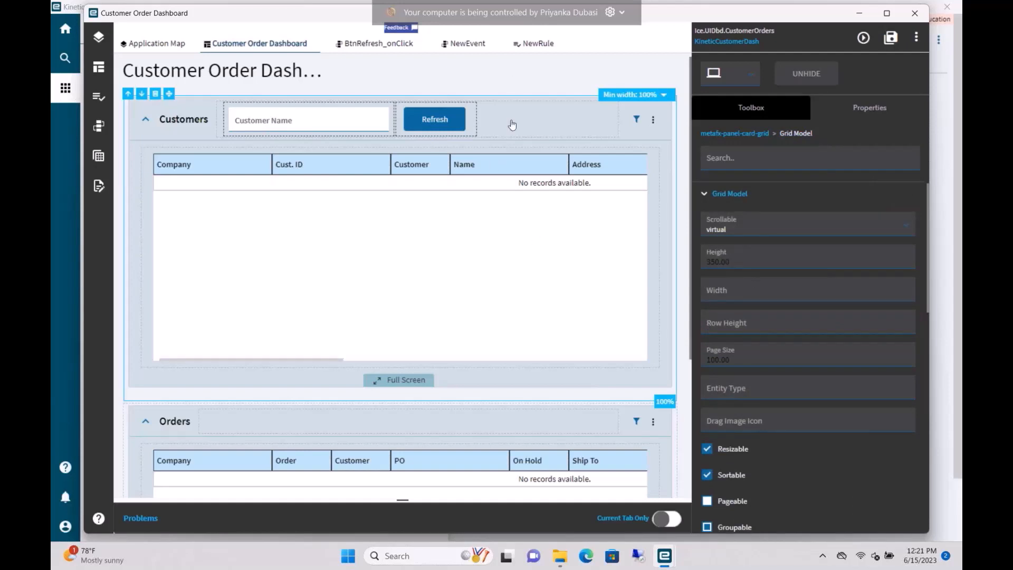
- Close the NewEvent event and delete it from the General events, confirming the deletion
click(536, 44)
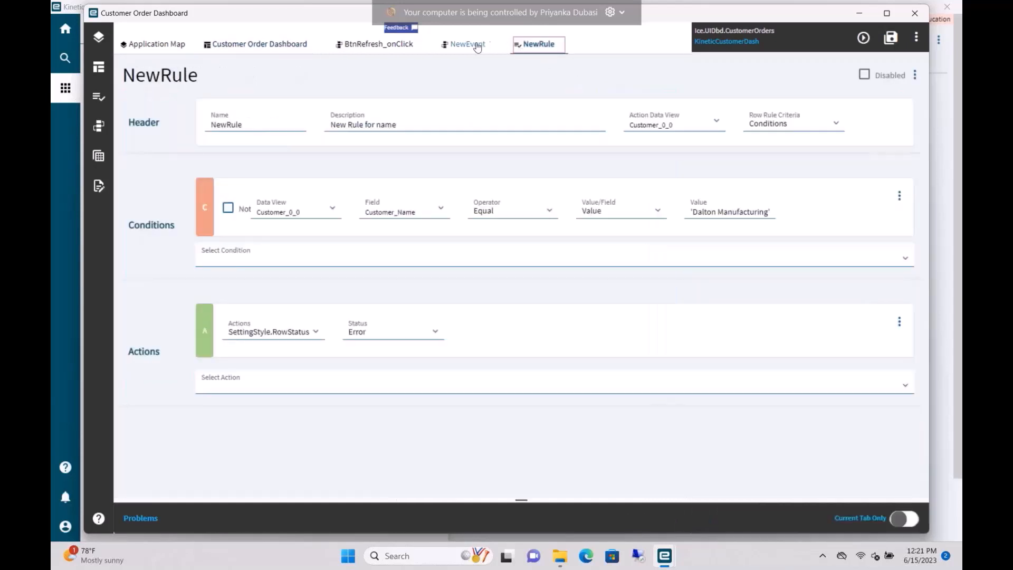
click(478, 47)
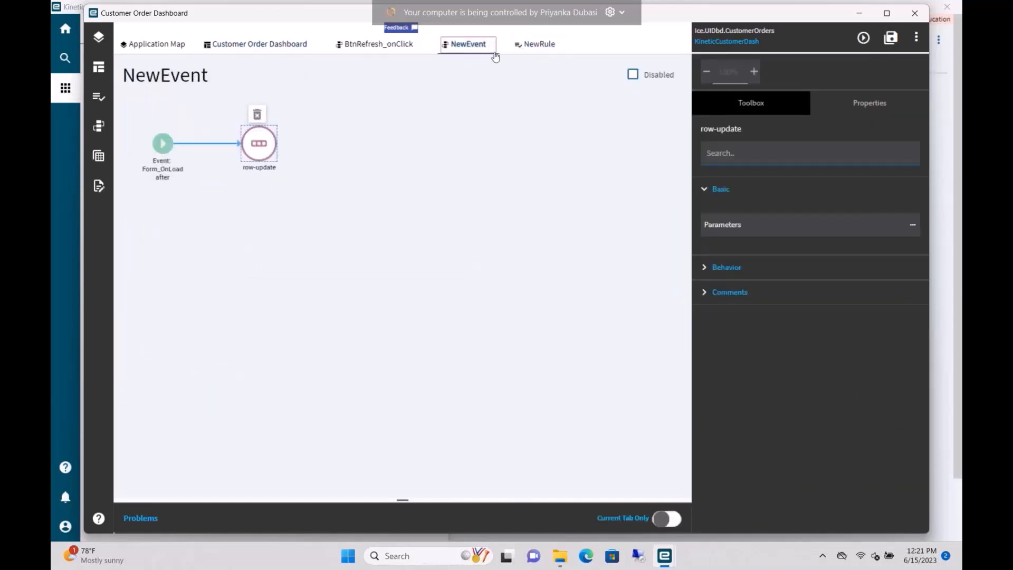
click(492, 45)
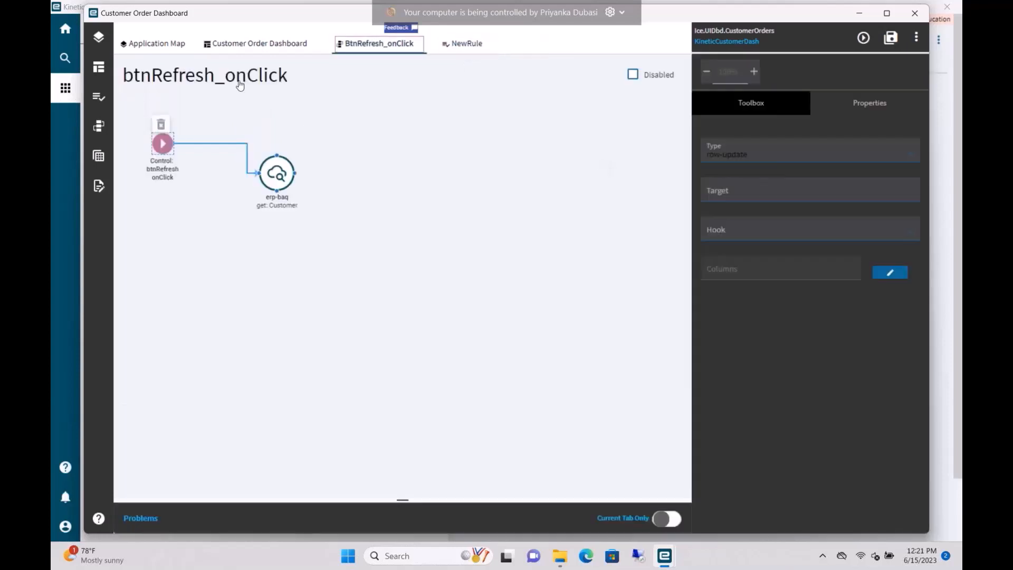
click(100, 127)
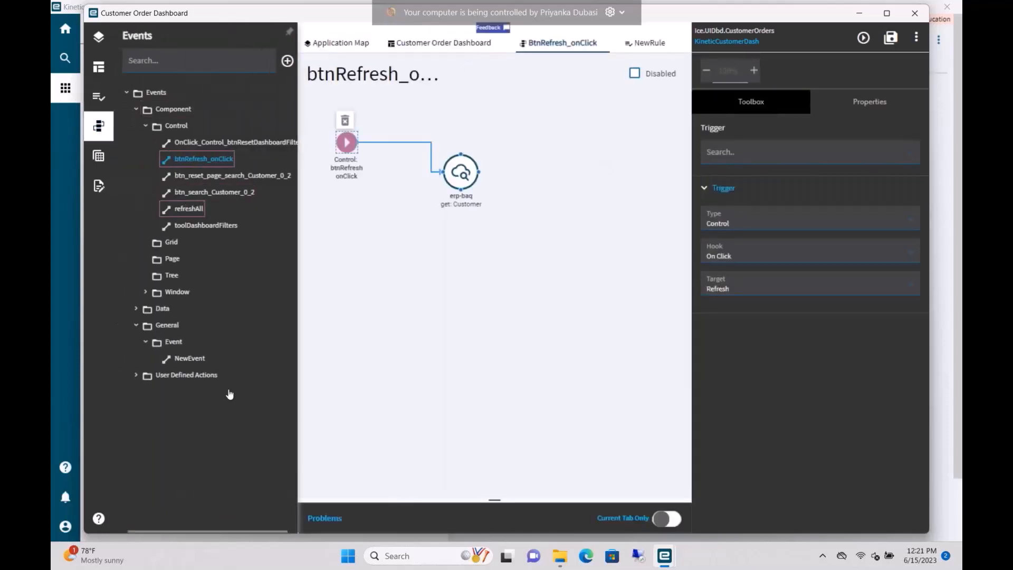
right_click(193, 363)
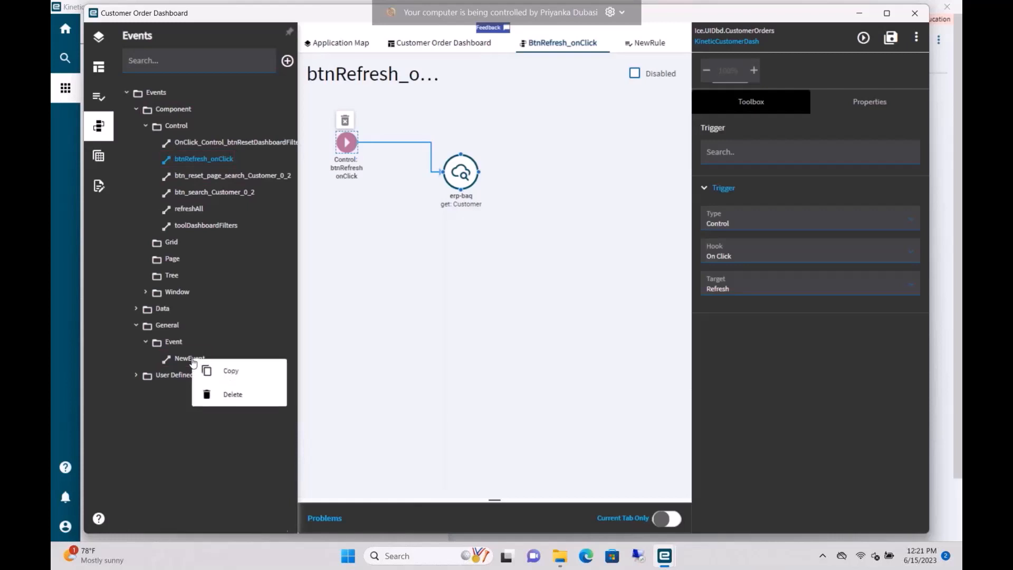
click(233, 395)
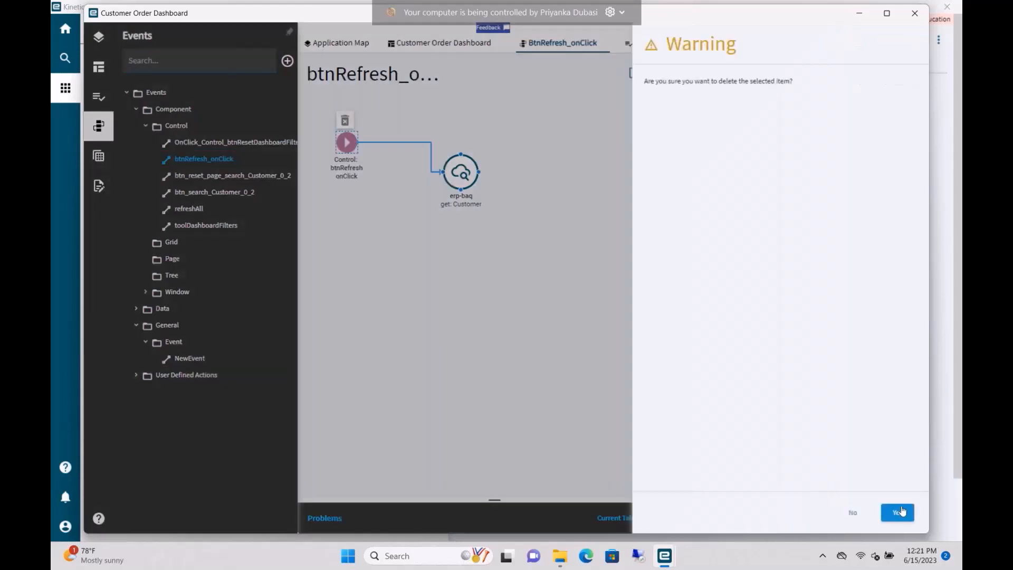
click(897, 513)
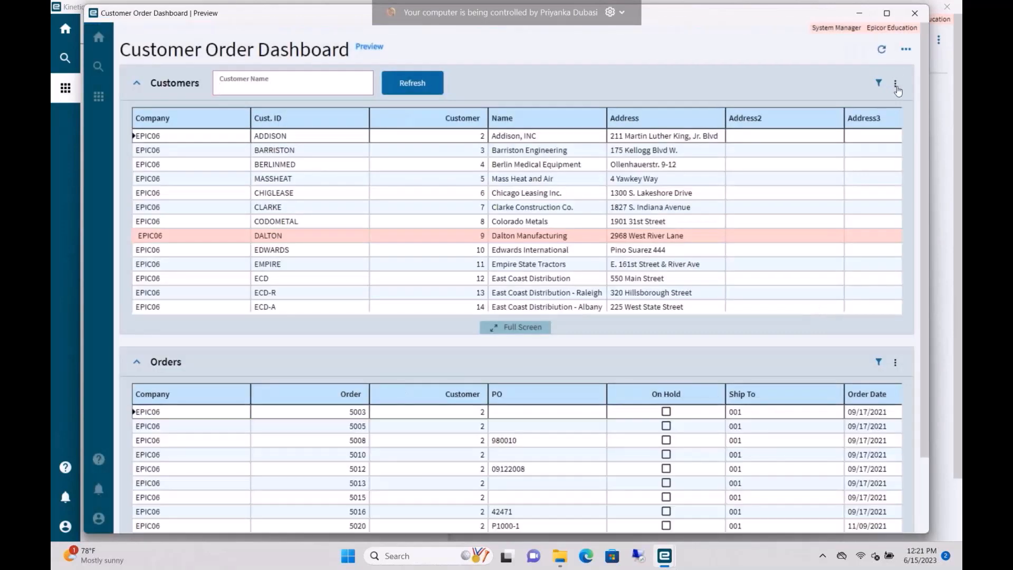
- Preview the dashboard without the deleted event, search the Customers grid's Tracker for the name Ba, and close the preview
click(897, 87)
click(843, 117)
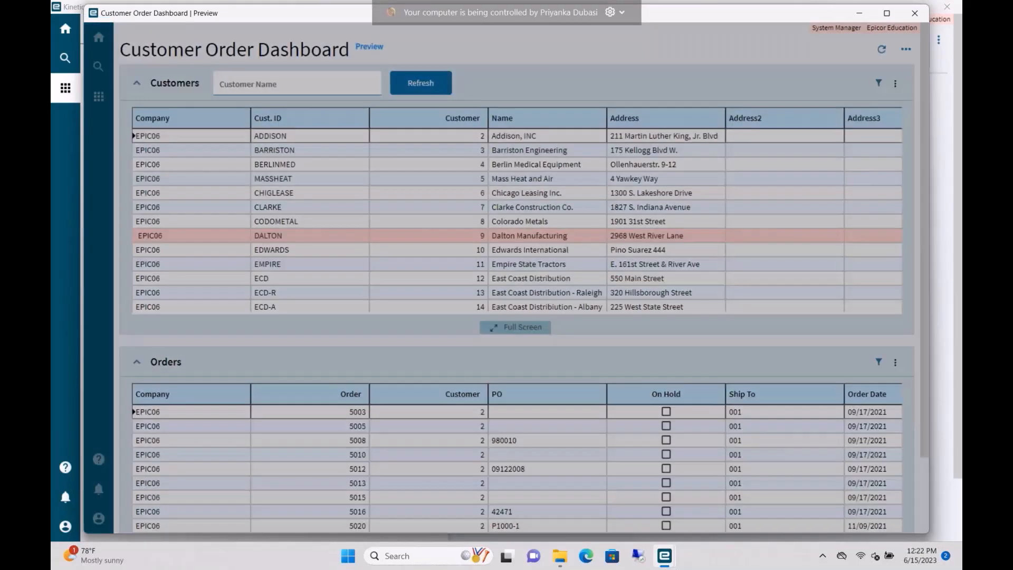
click(759, 125)
text(B)
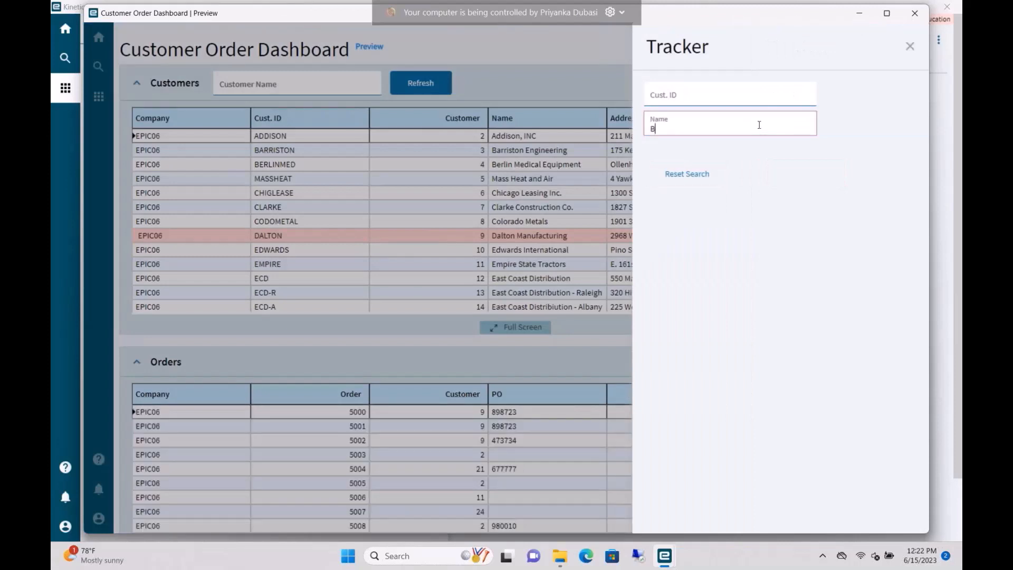
text(a)
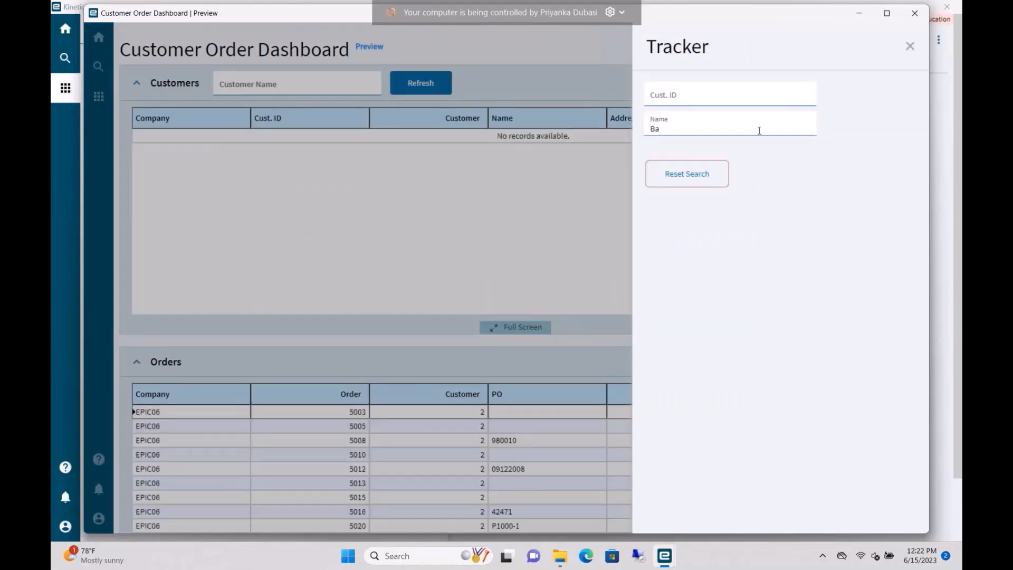
click(911, 48)
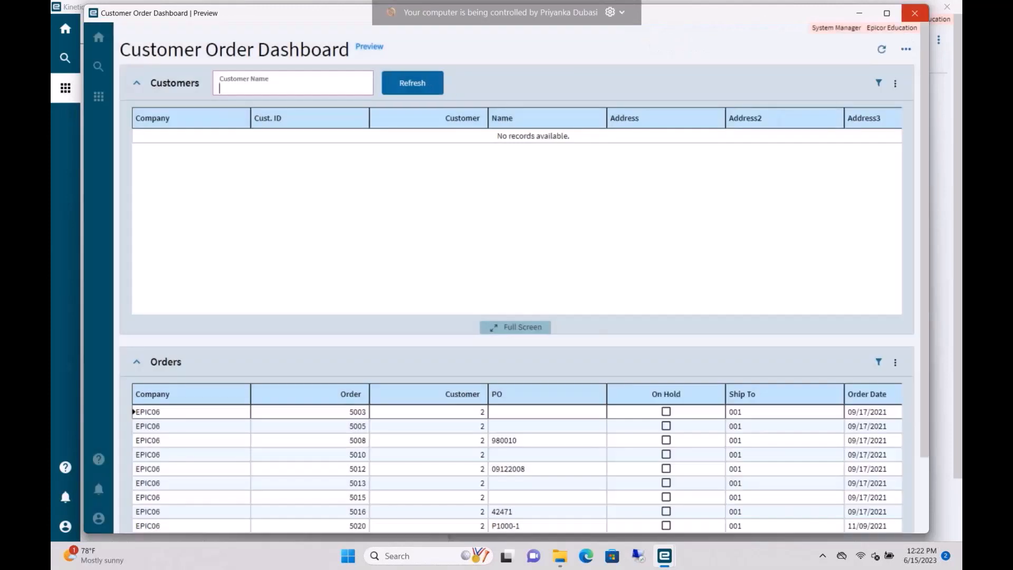
click(914, 12)
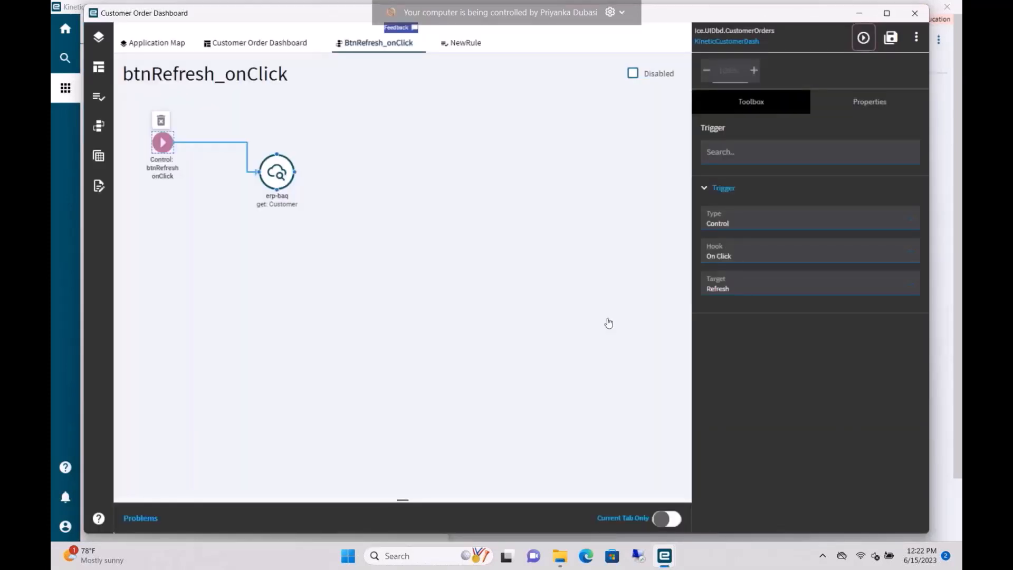
- Inspect the Customers grid's provider model again and review the column, condition and value in its BAQ Where List
click(269, 44)
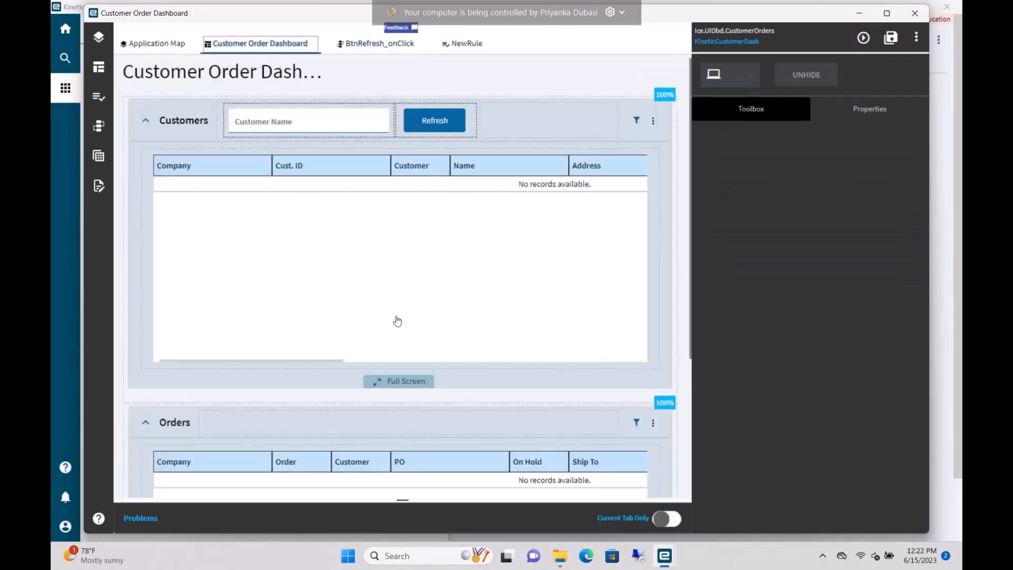
click(453, 279)
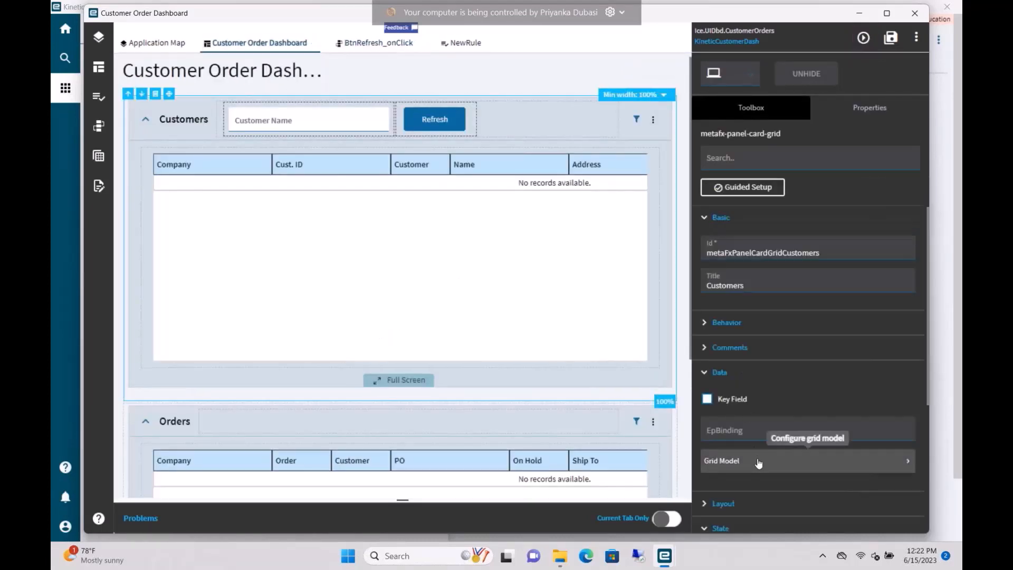
click(759, 460)
scroll(760, 457, down, 5)
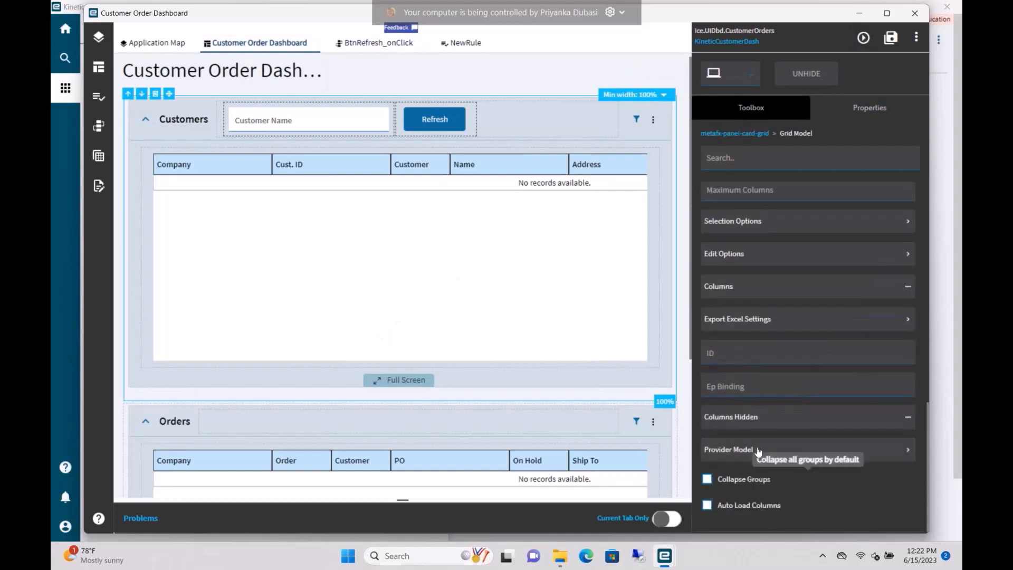
click(808, 449)
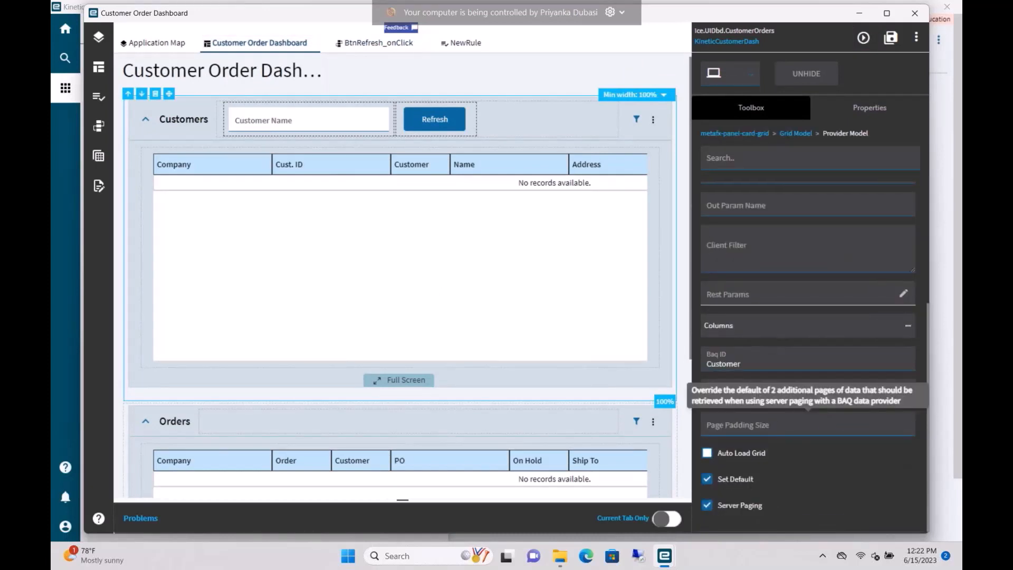
click(754, 396)
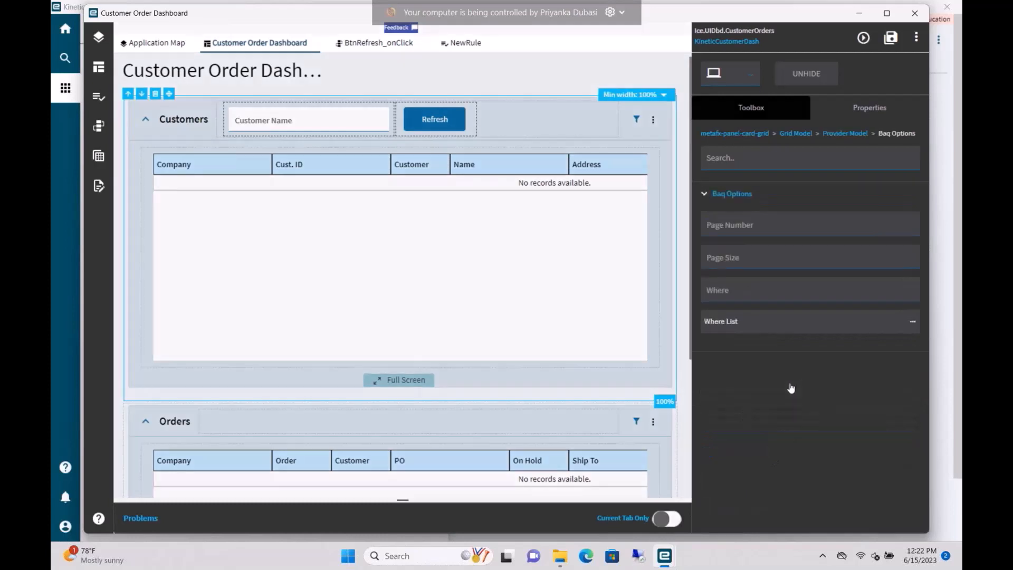
click(762, 330)
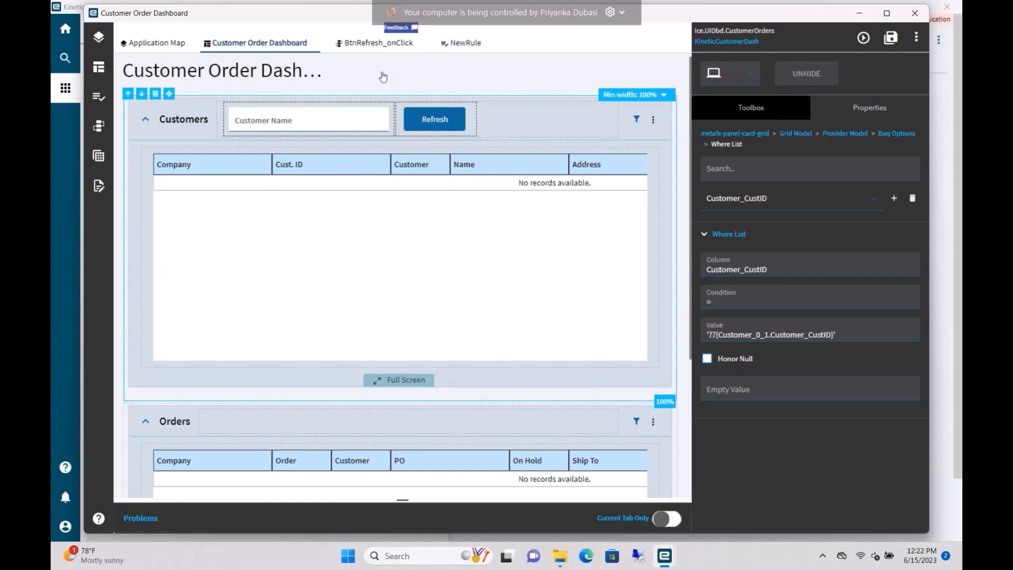
click(375, 45)
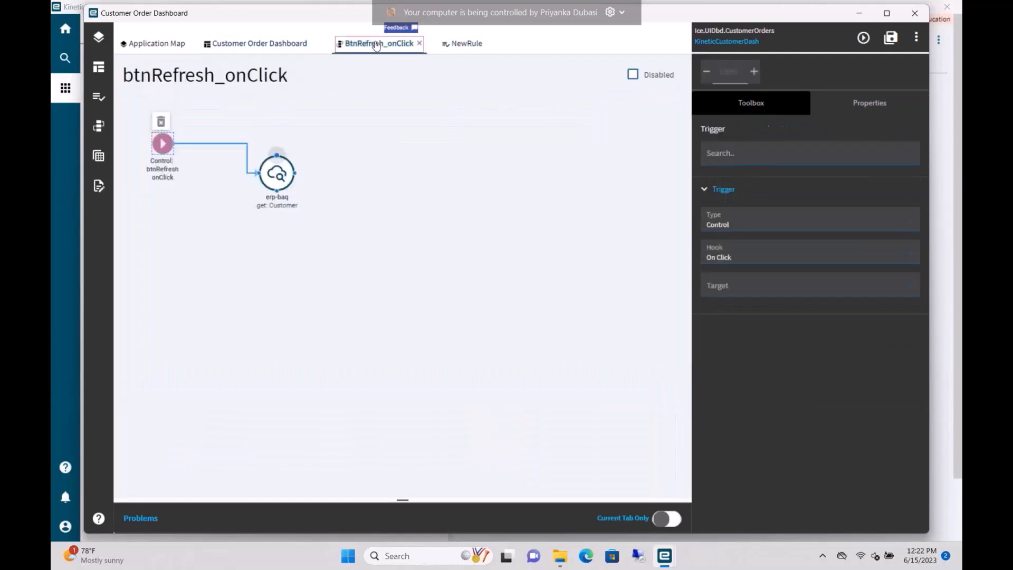
click(465, 48)
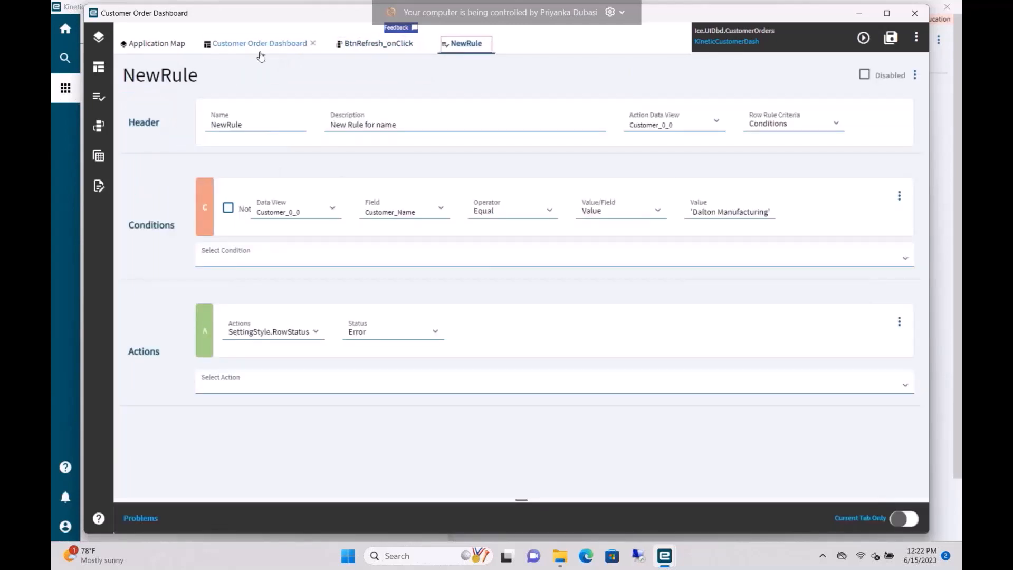
click(260, 54)
click(161, 48)
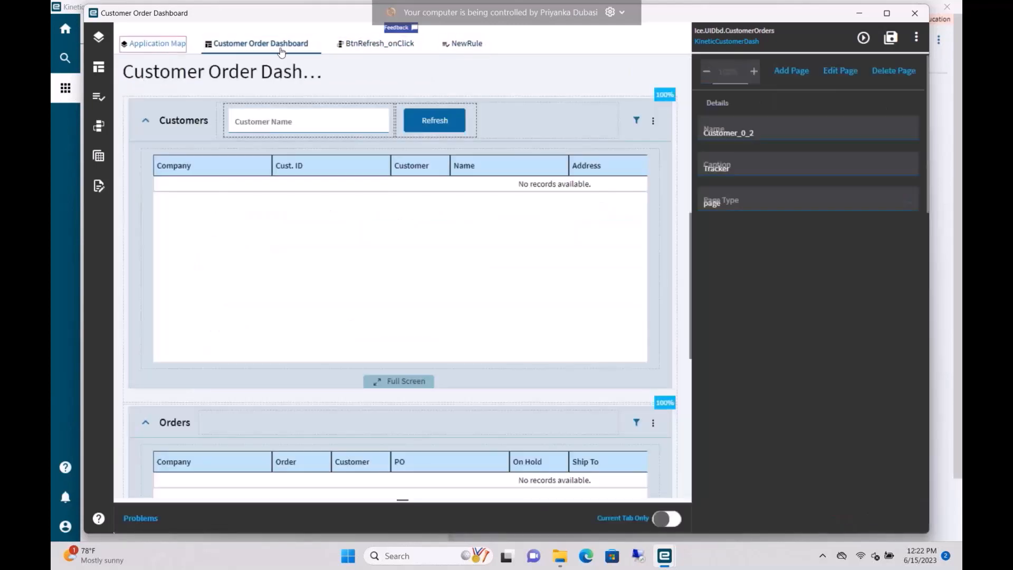
- Reveal the hidden components on the Customer Order Dashboard page, select the Tracker panel card, and turn off its Hidden state
click(285, 50)
click(821, 77)
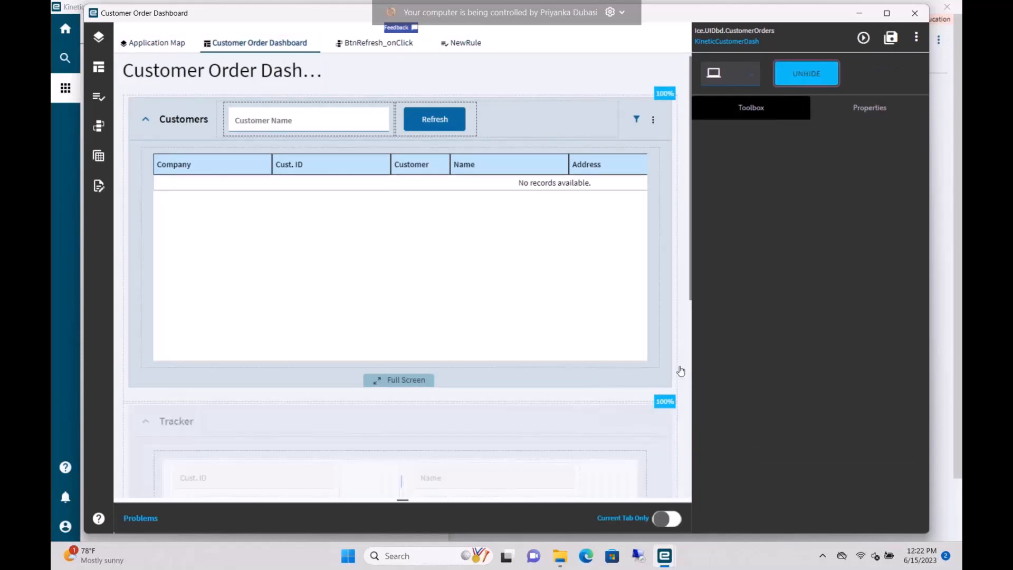
click(677, 463)
click(819, 79)
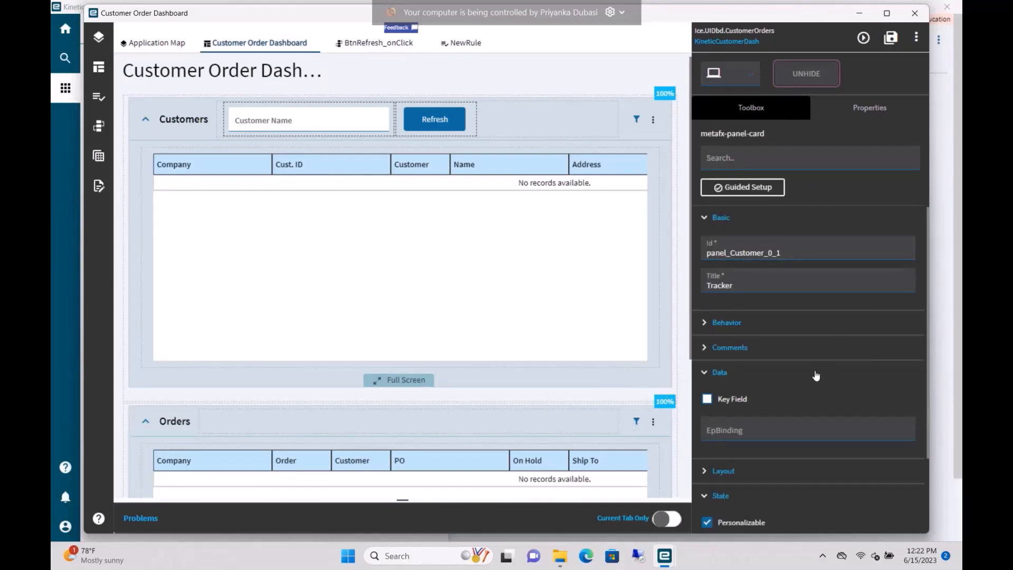
scroll(815, 368, down, 3)
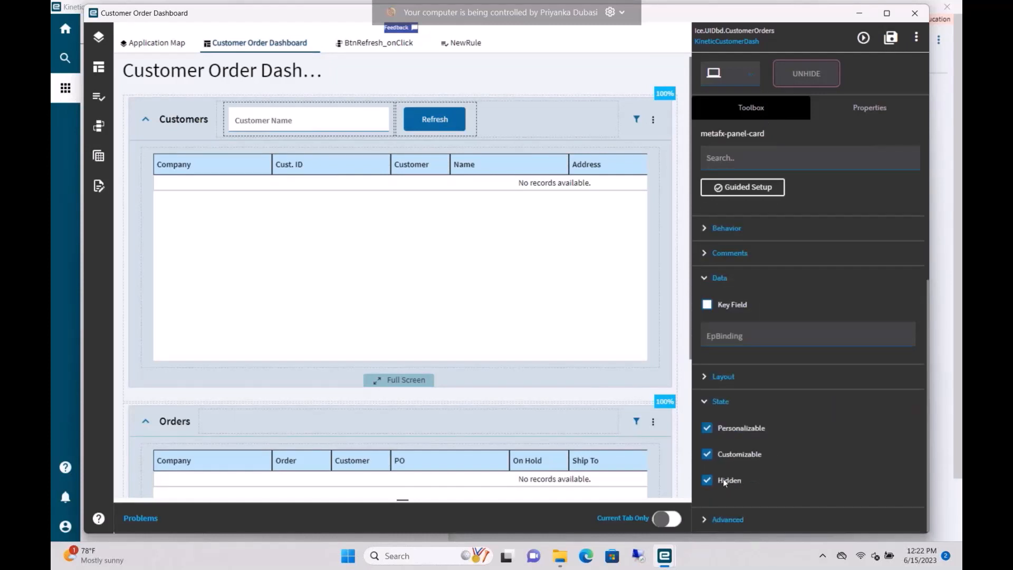
click(707, 480)
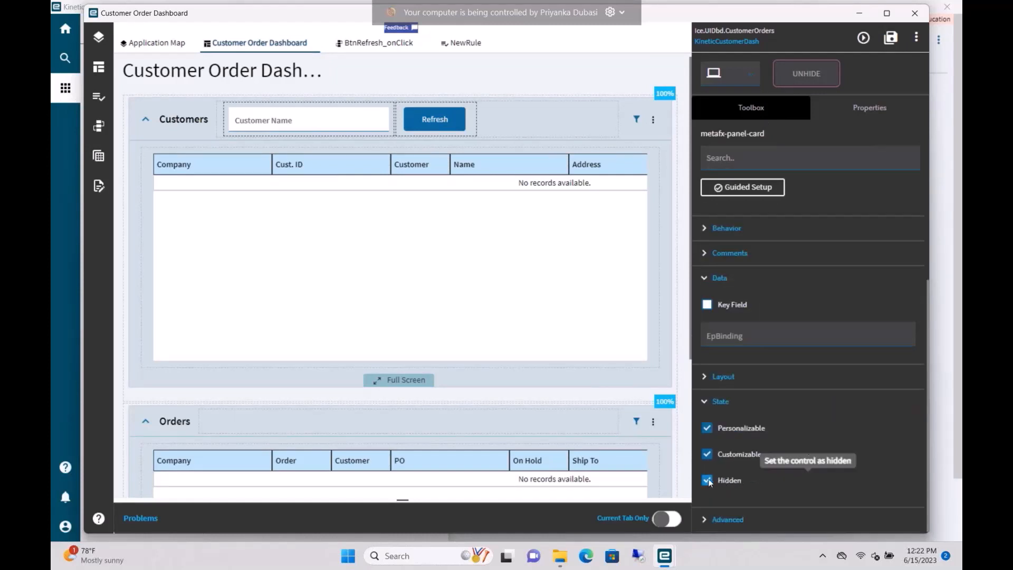
- Preview the dashboard with the Tracker panel shown and search the Customers grid's Tracker for the name Ba
click(863, 38)
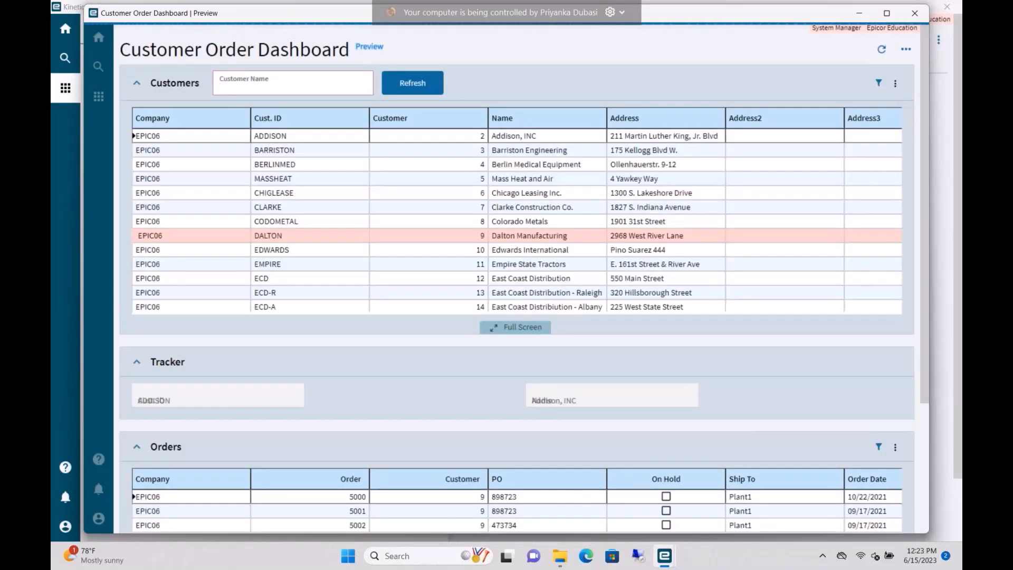
click(894, 91)
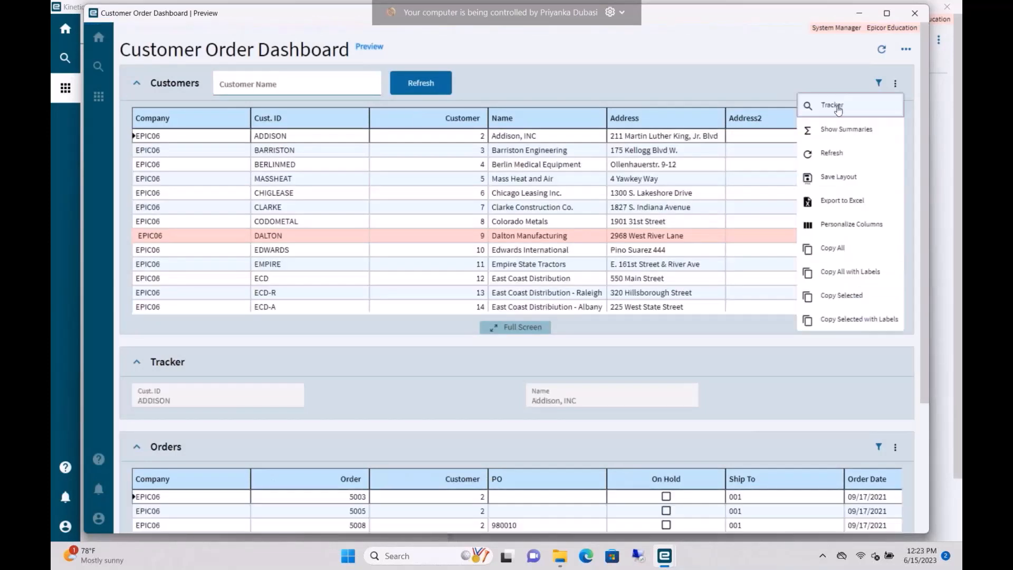
click(838, 105)
click(745, 129)
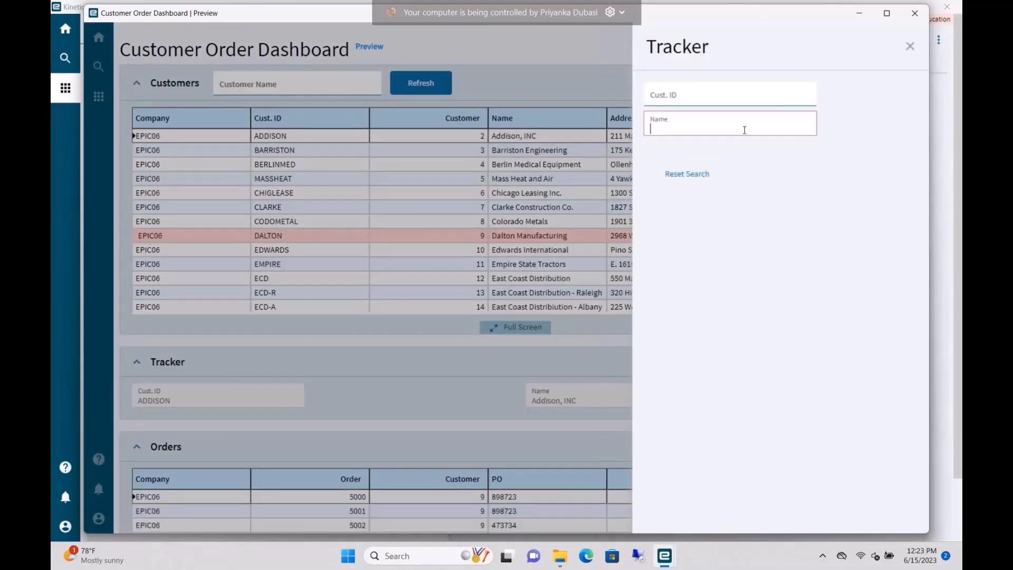
text(Ba)
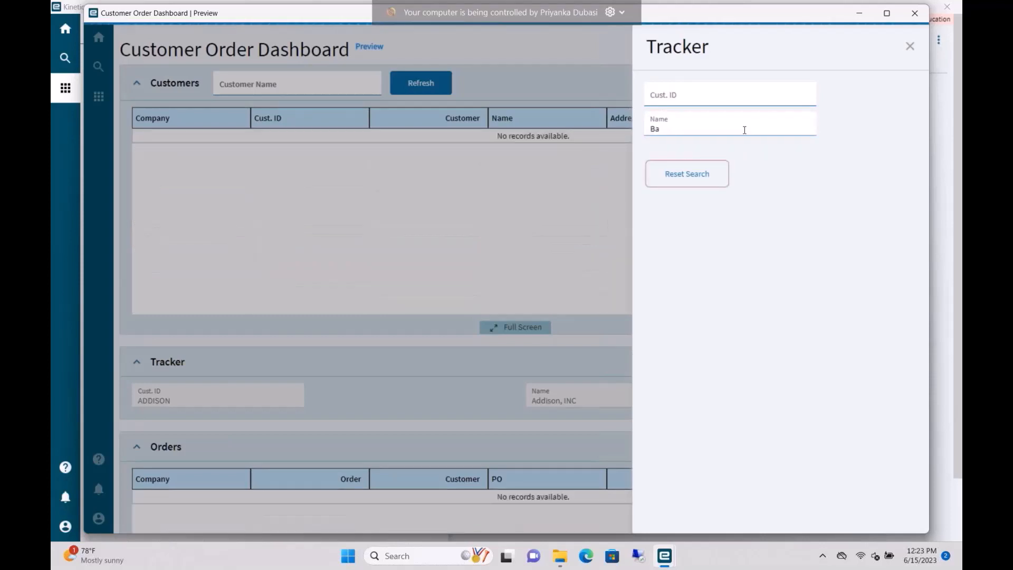
- Reset the Tracker search, search the Customers grid for the name C, reset the search again, and close the Tracker
click(717, 179)
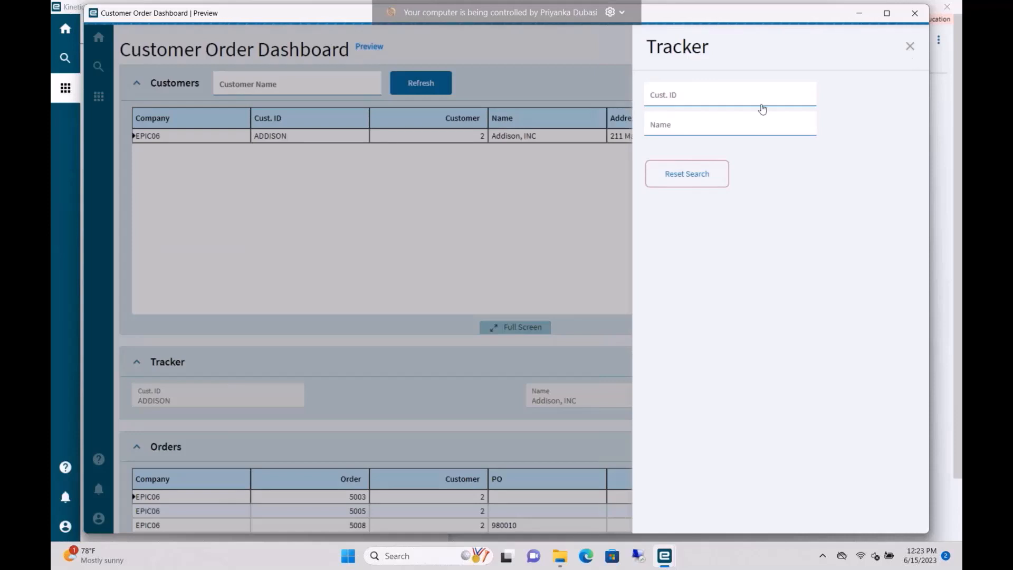
click(669, 128)
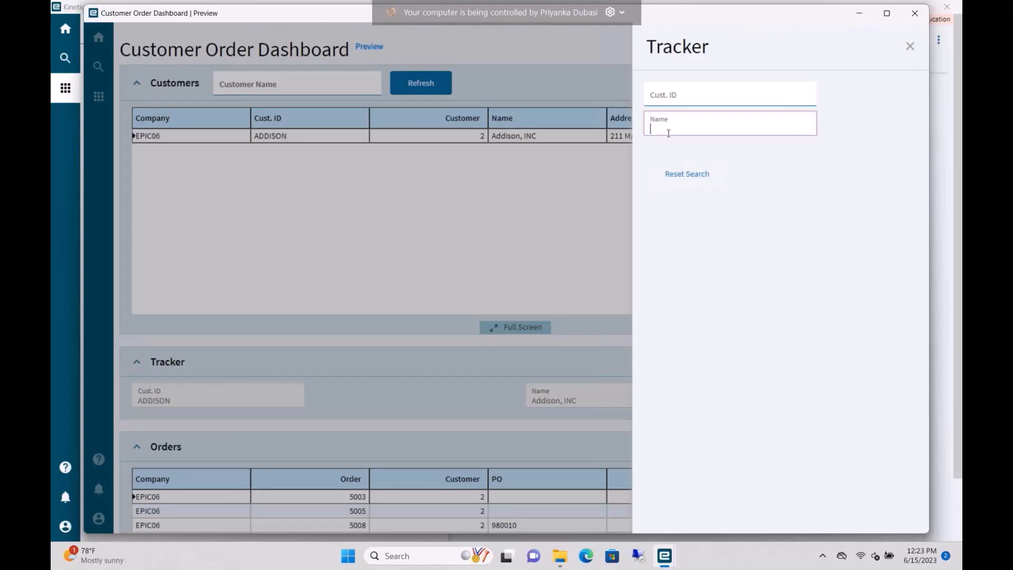
key(Tab)
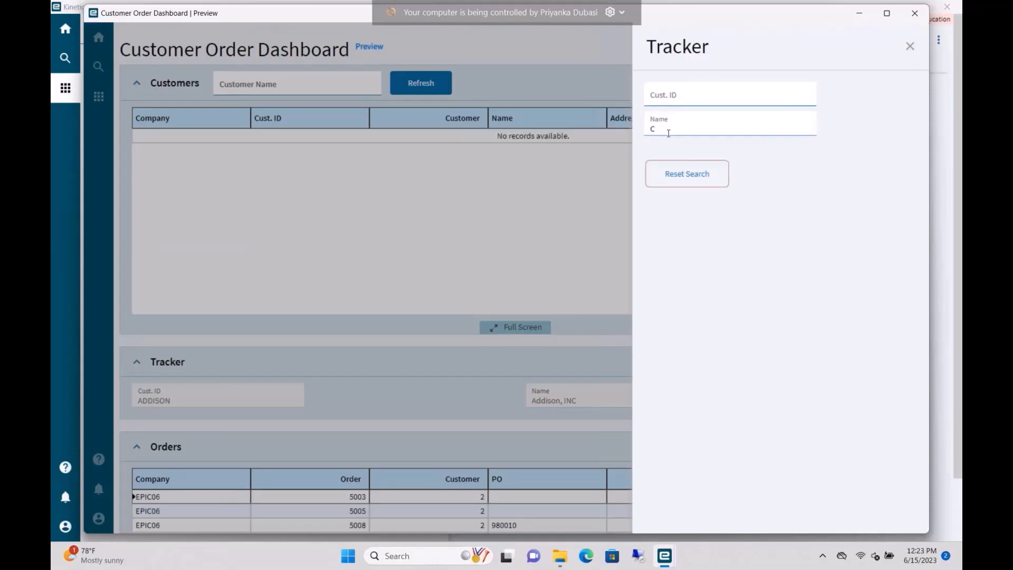
click(699, 179)
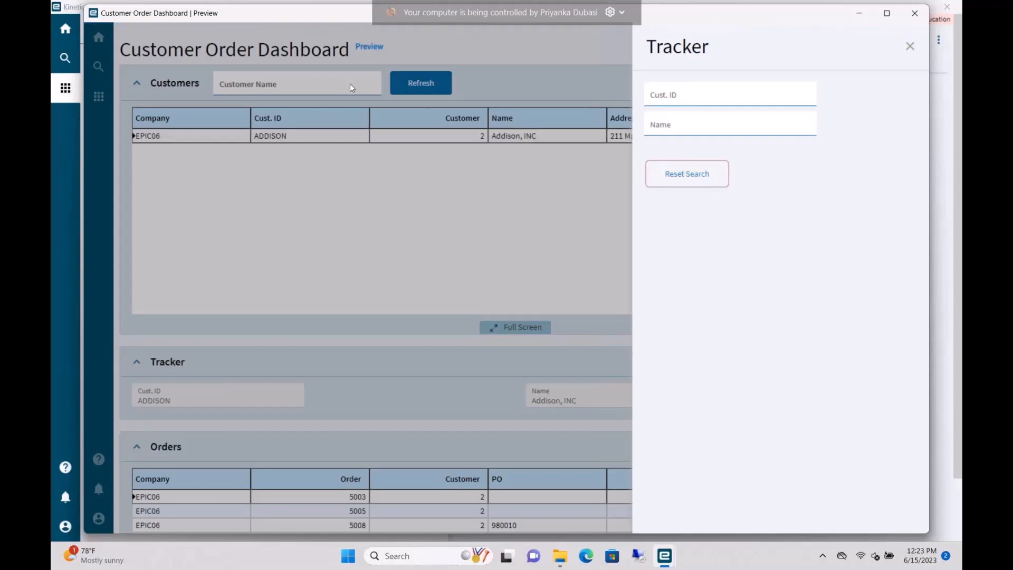
click(911, 49)
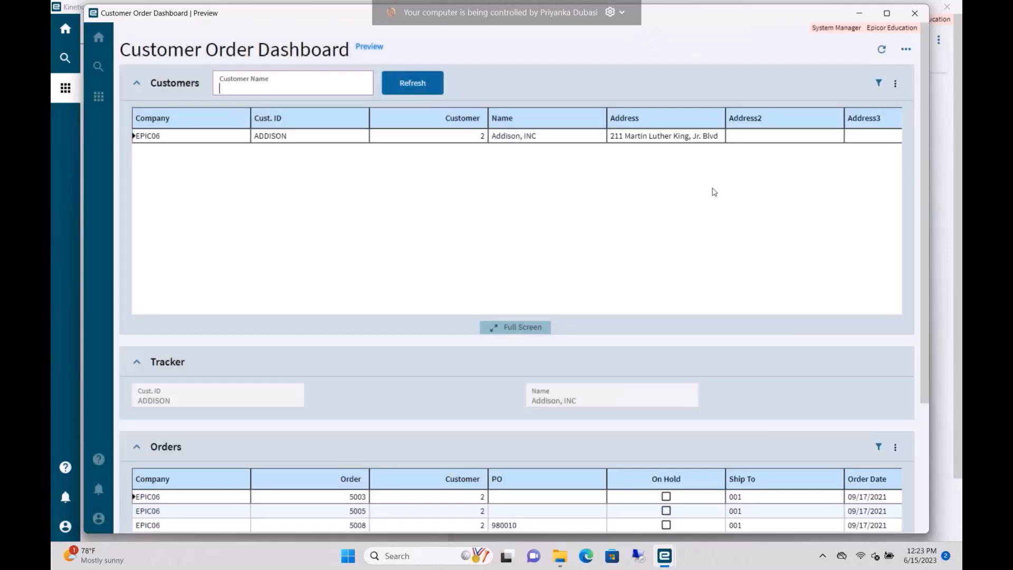
- Search the Customers grid's Tracker for the name Dalton Manufacturing, then close the Tracker and the dashboard preview
click(895, 85)
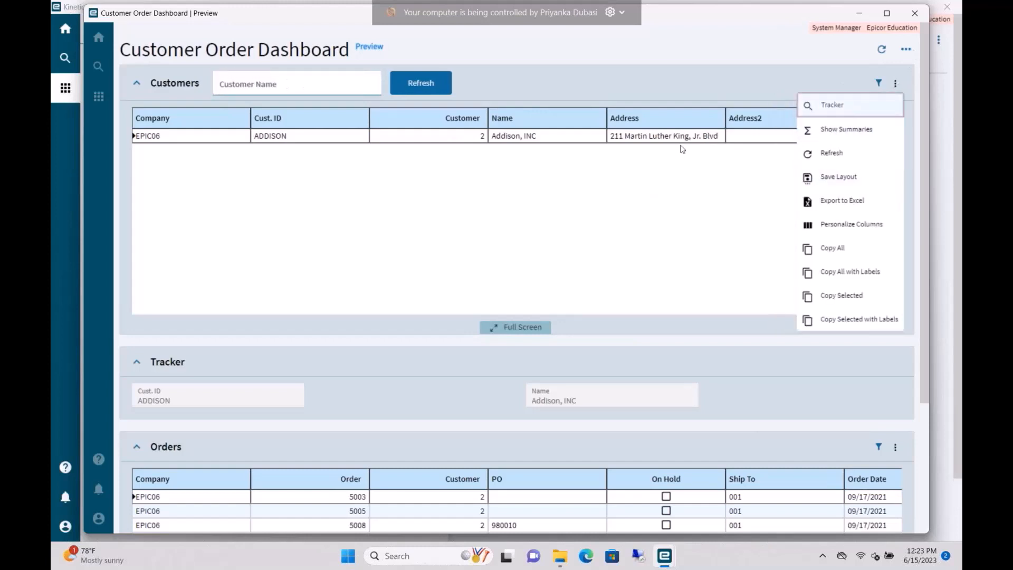
click(832, 105)
click(713, 125)
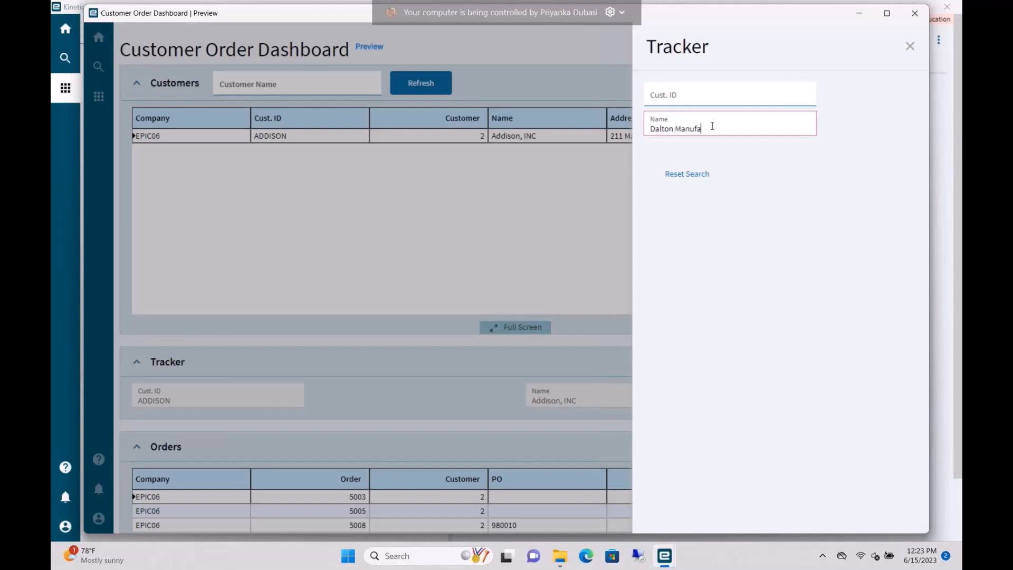
key(Tab)
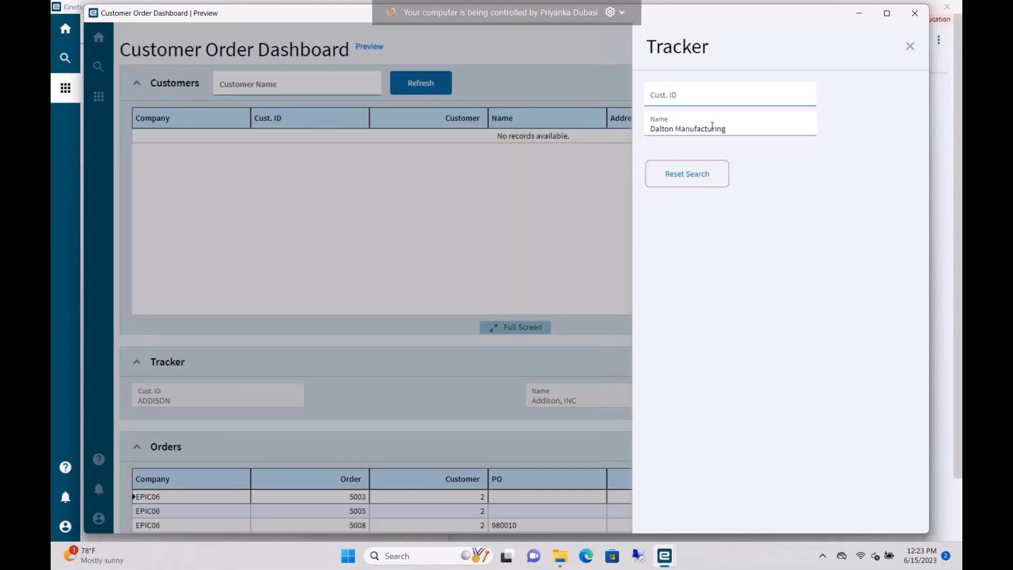
click(911, 50)
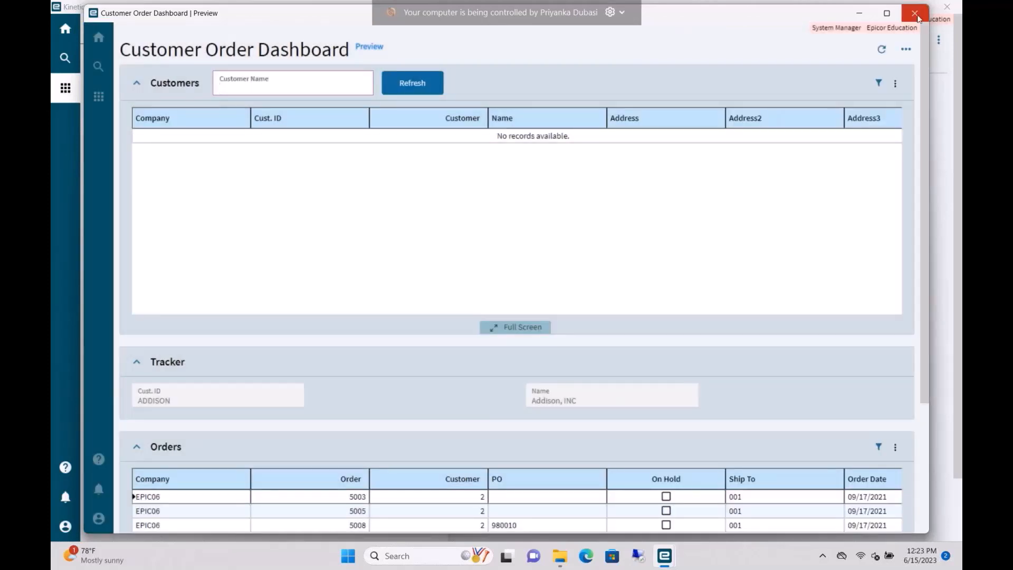
click(917, 16)
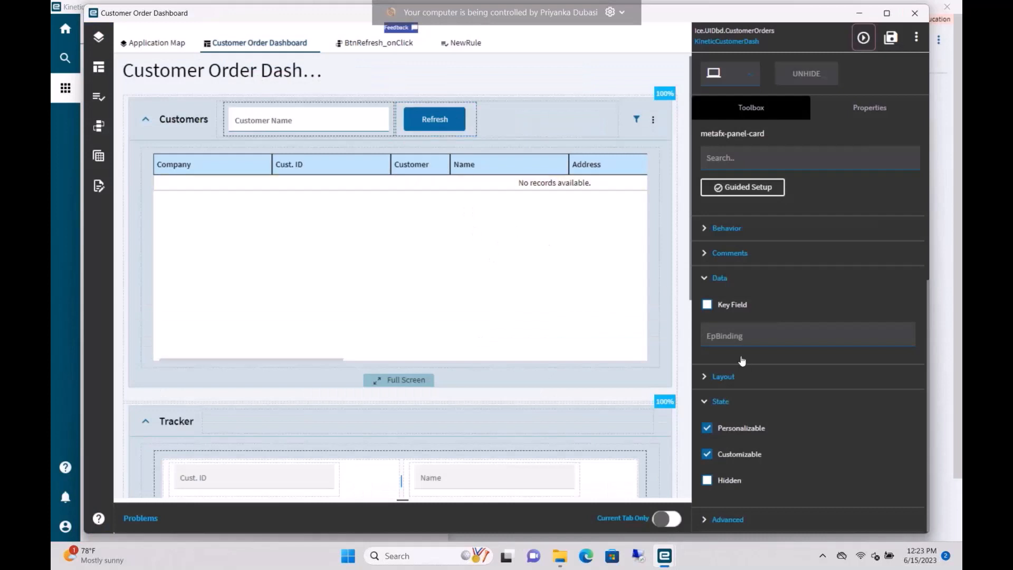
- Review the btnRefresh_onClick event flow, then return to the Customer Order Dashboard page and select the Customers grid panel card
click(364, 43)
click(99, 126)
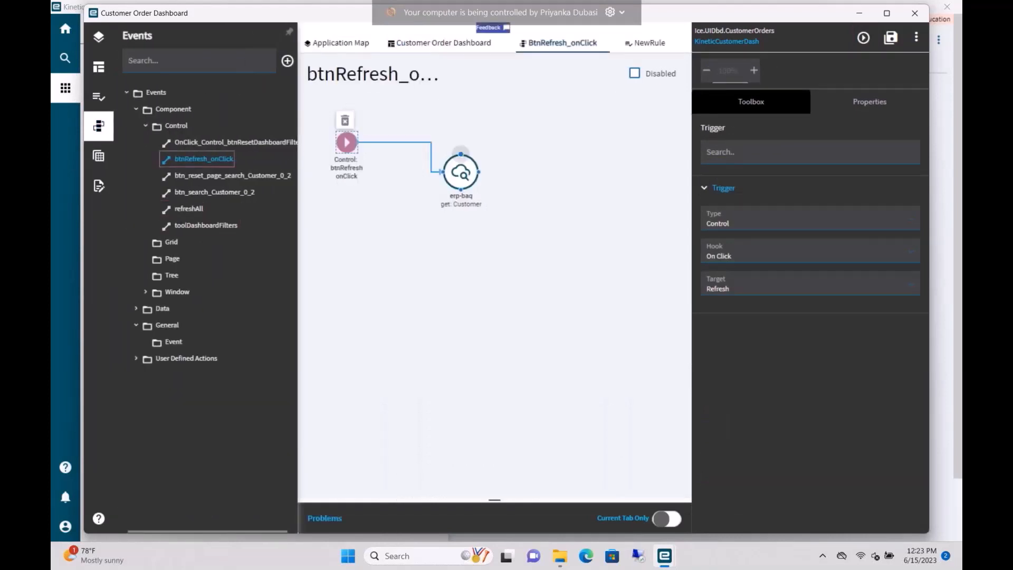
click(446, 43)
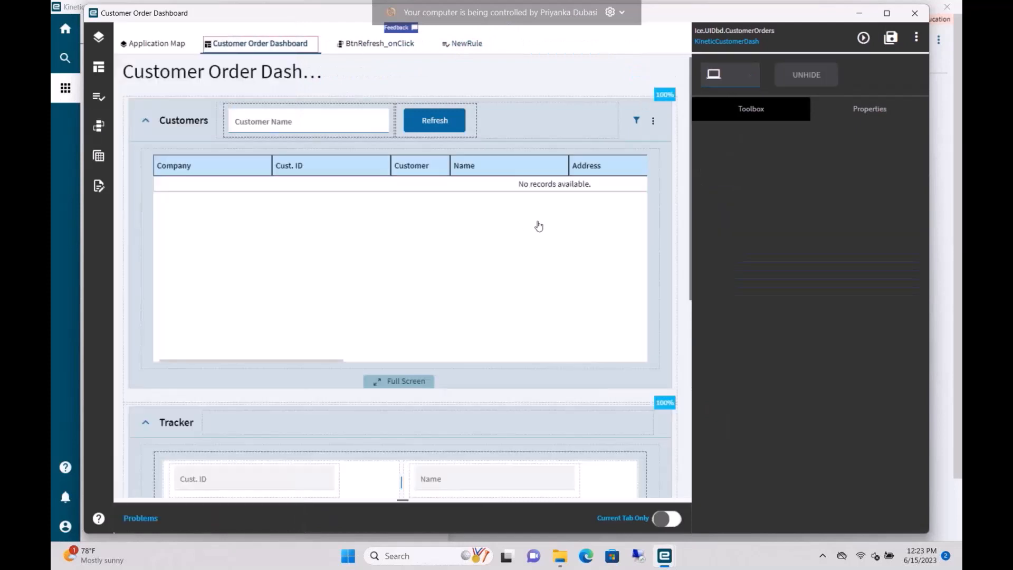
click(538, 226)
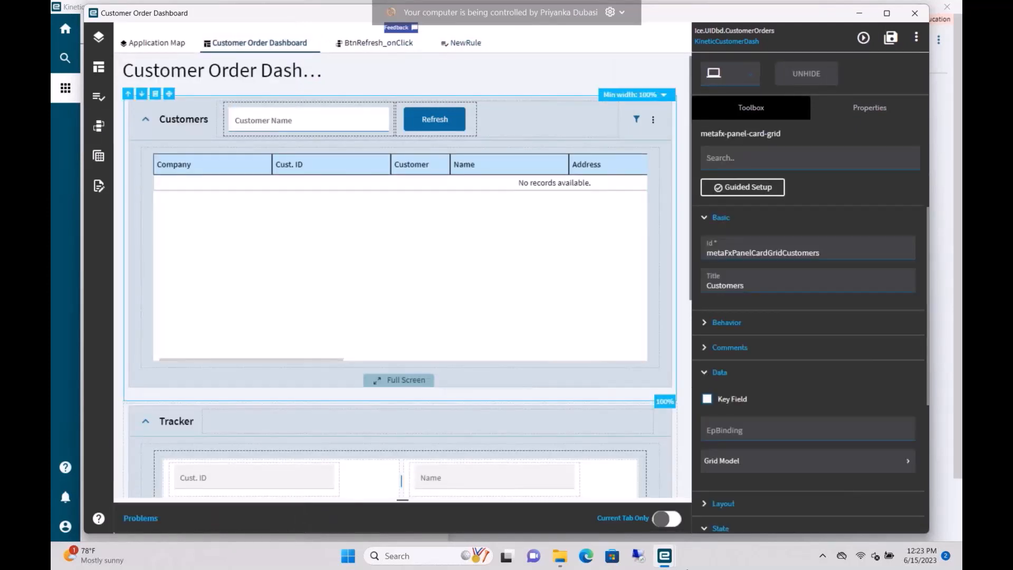
- Open the Customer Dashboard from the Kinetic menu and edit its TestLayer layer in Application Studio
mouse_move(665, 564)
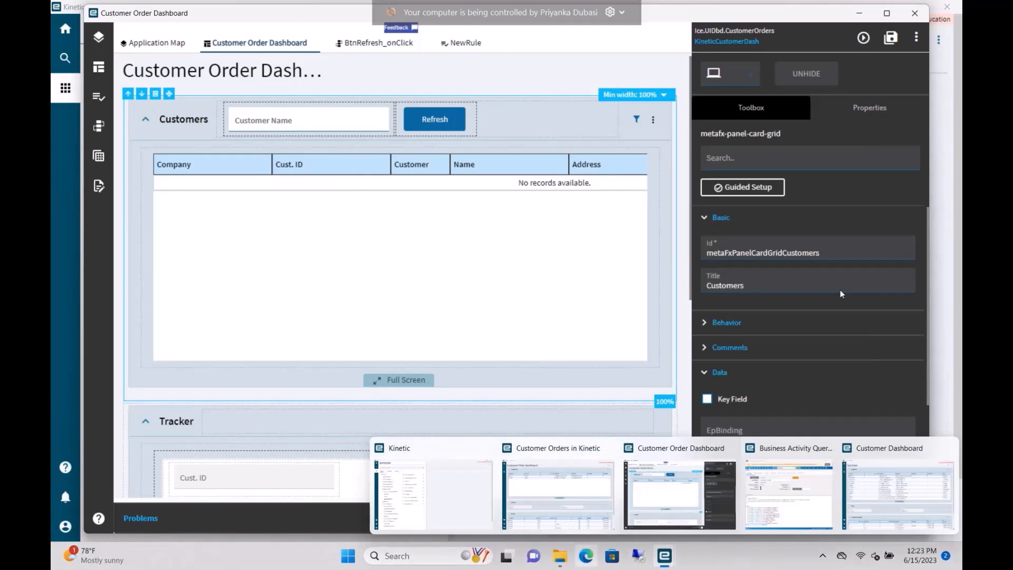
click(433, 494)
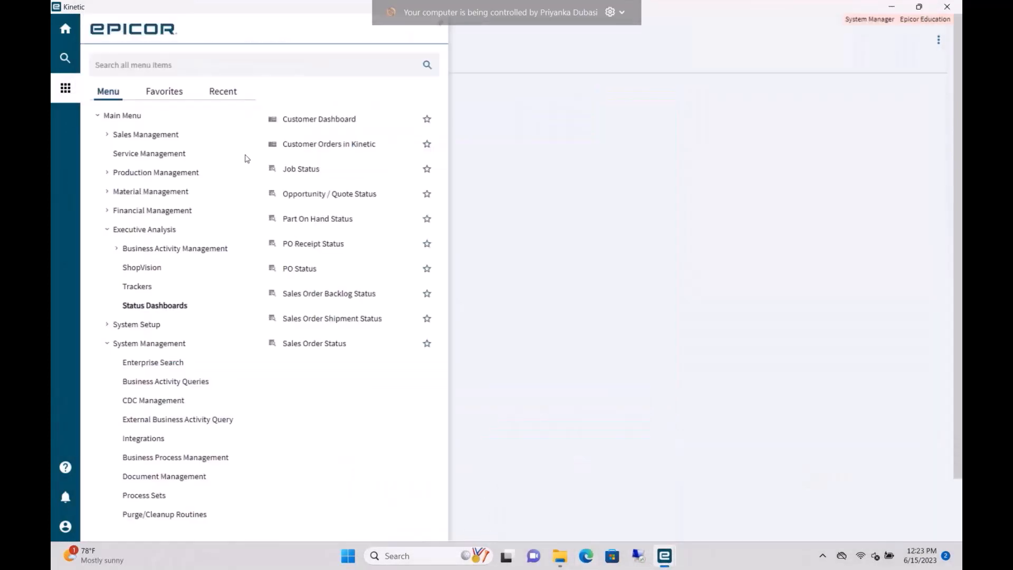
click(336, 121)
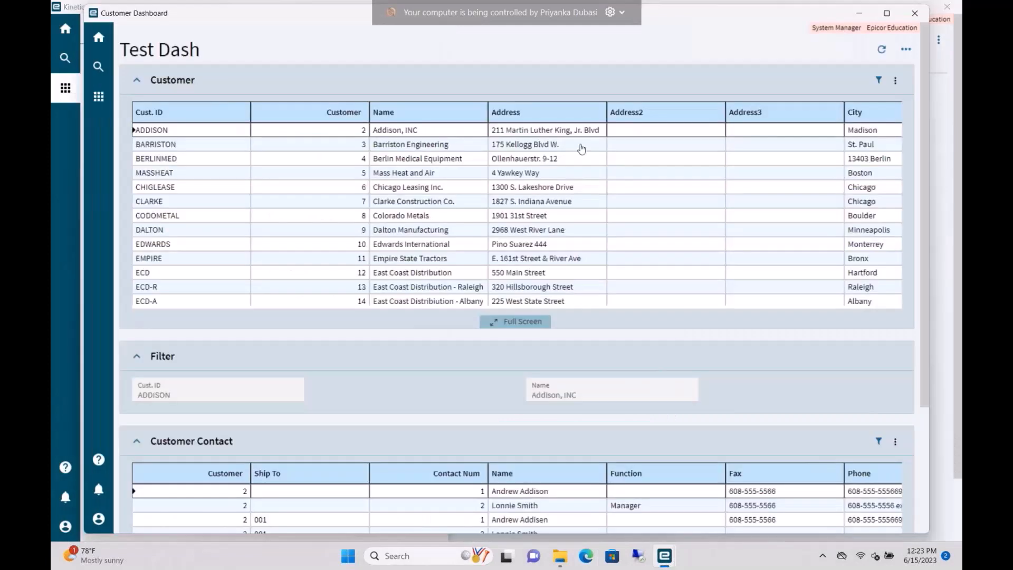
click(906, 50)
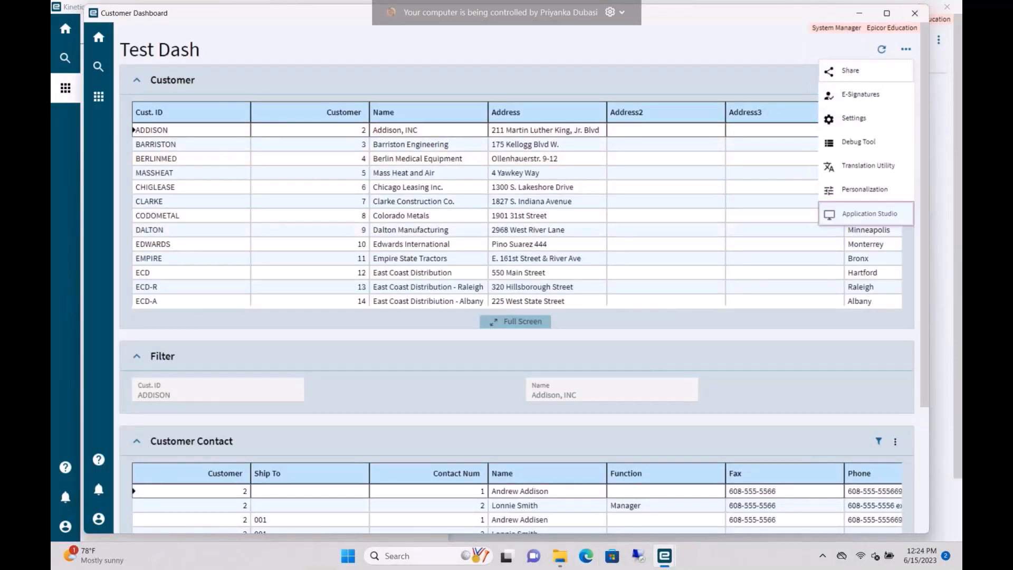
click(865, 213)
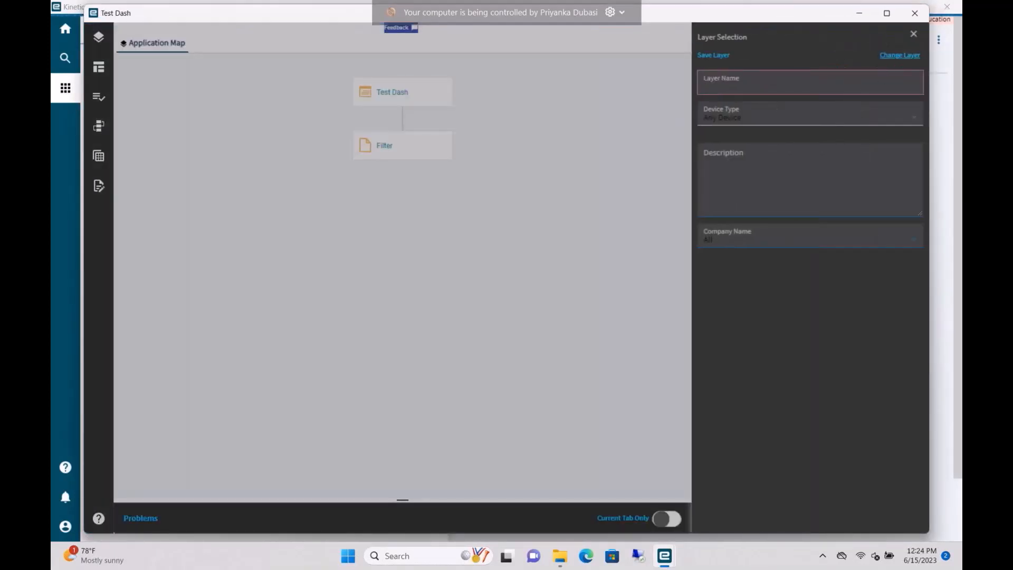
click(898, 57)
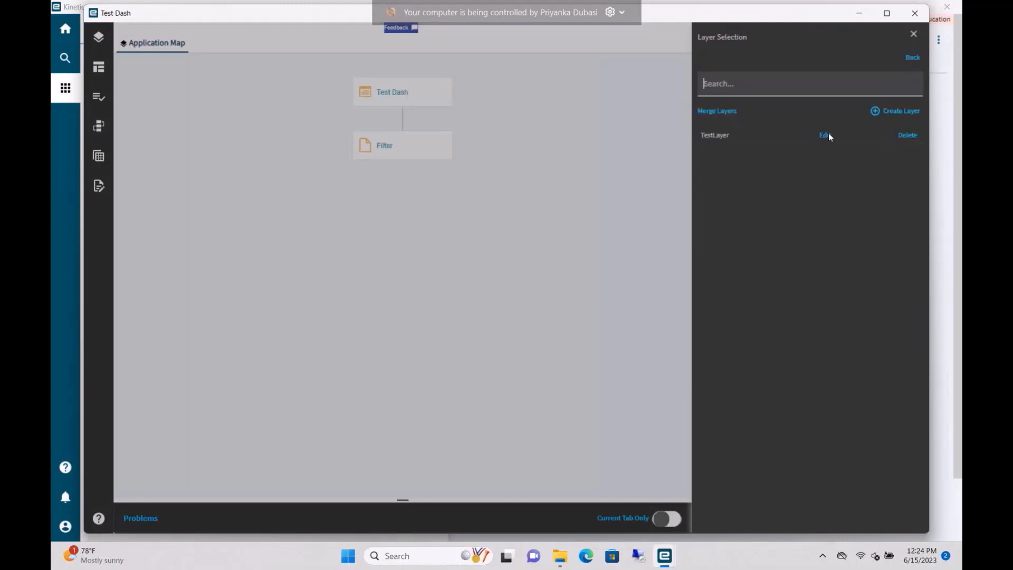
click(825, 136)
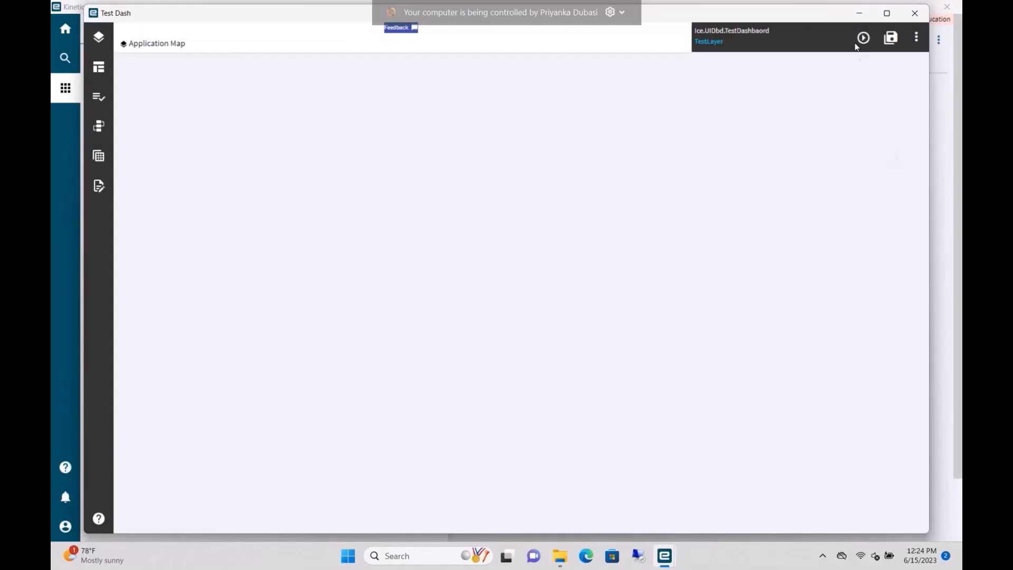
- Preview Test Dash, search the Customer grid's Filter for the name Co, and close the preview
click(863, 39)
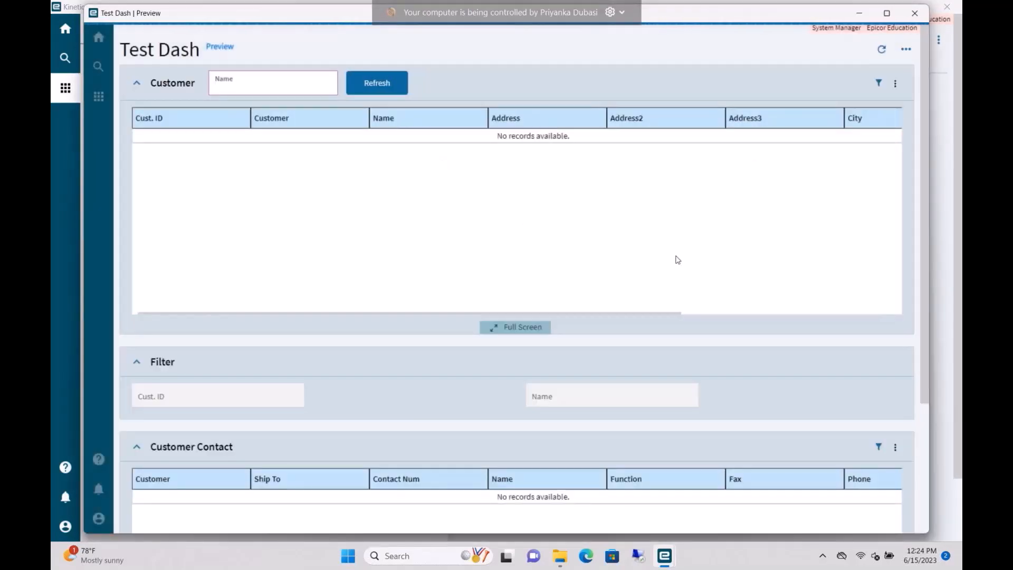
click(895, 83)
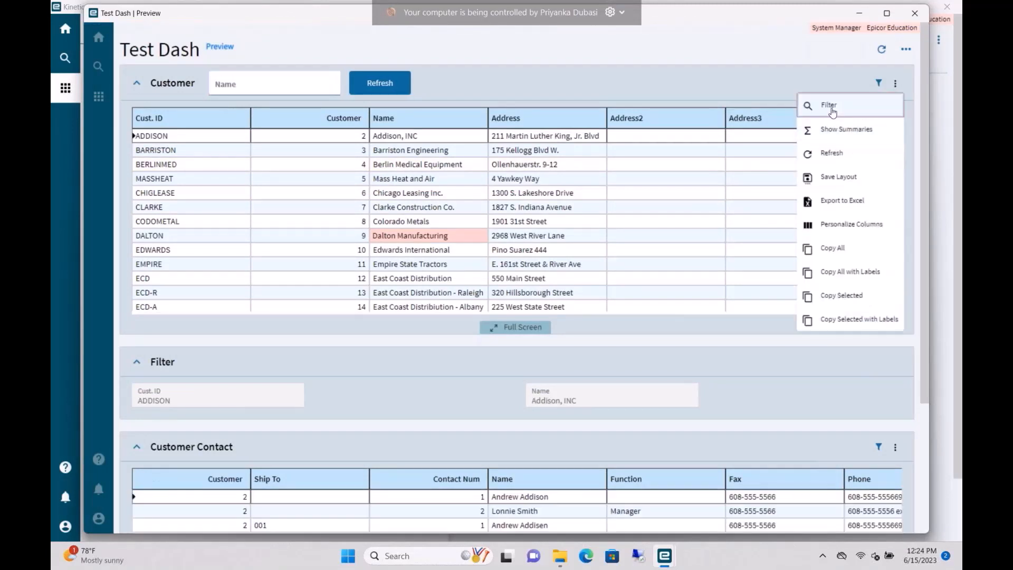
click(834, 105)
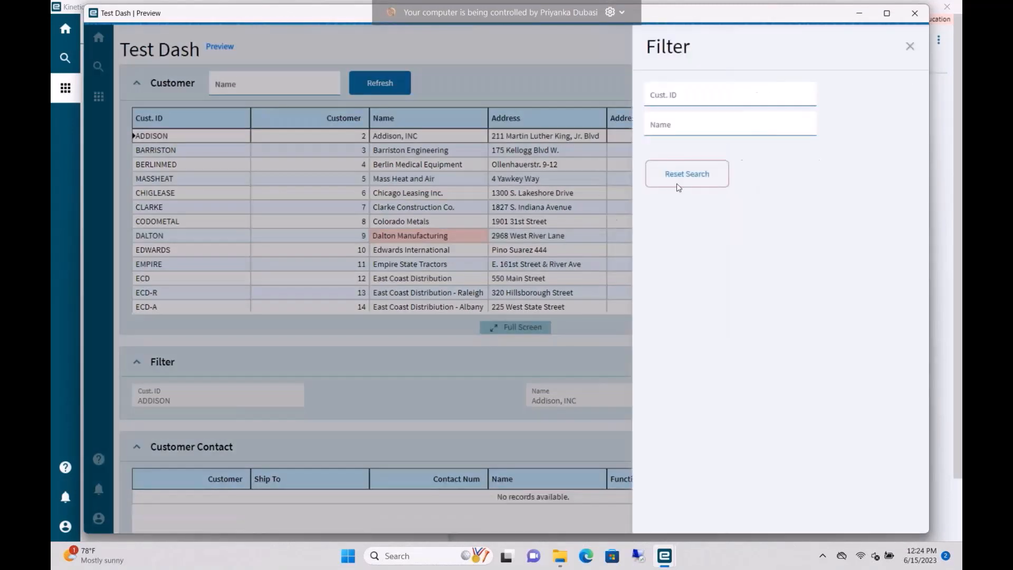
click(672, 125)
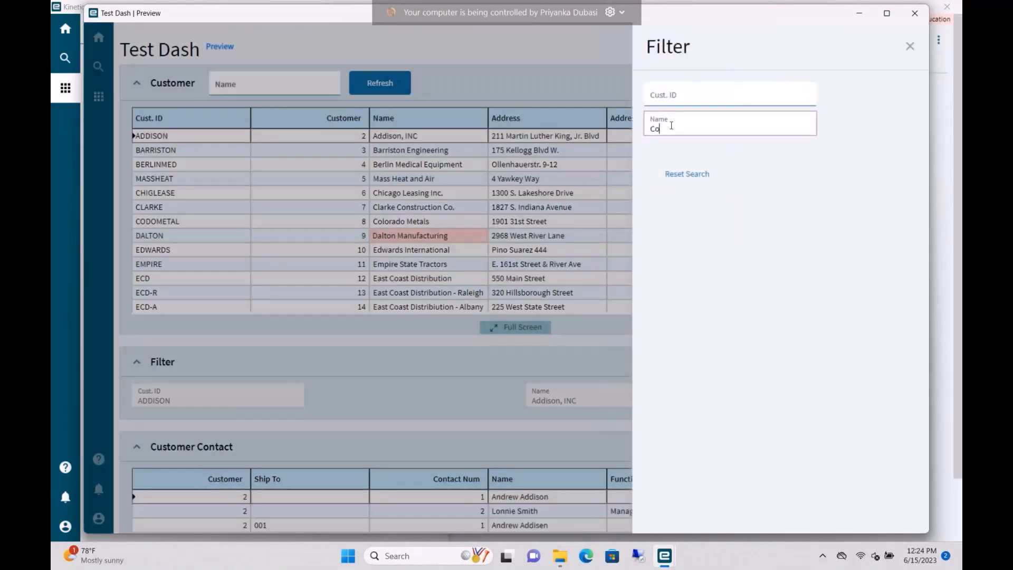
text(Co)
key(Tab)
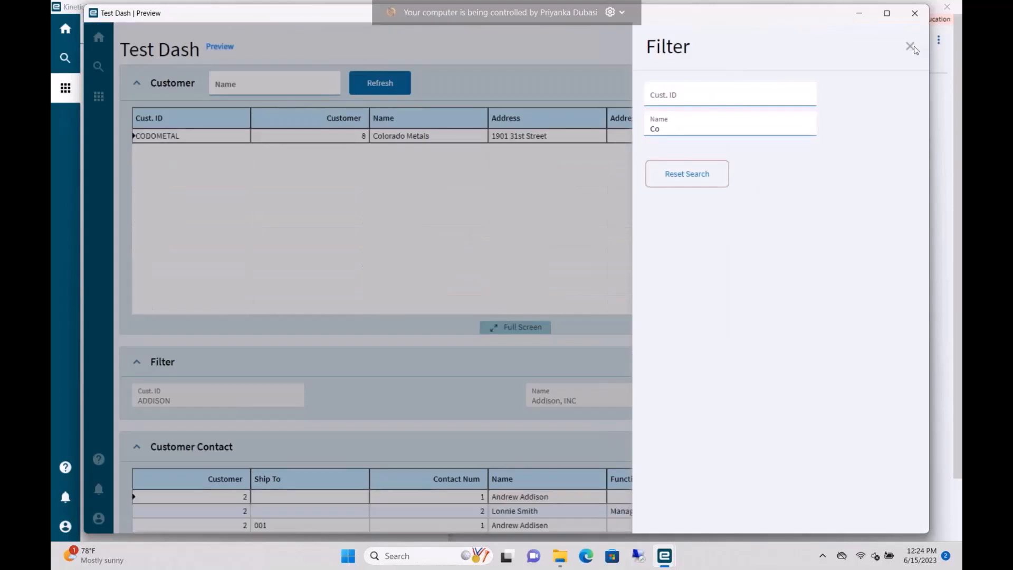
click(912, 48)
click(914, 20)
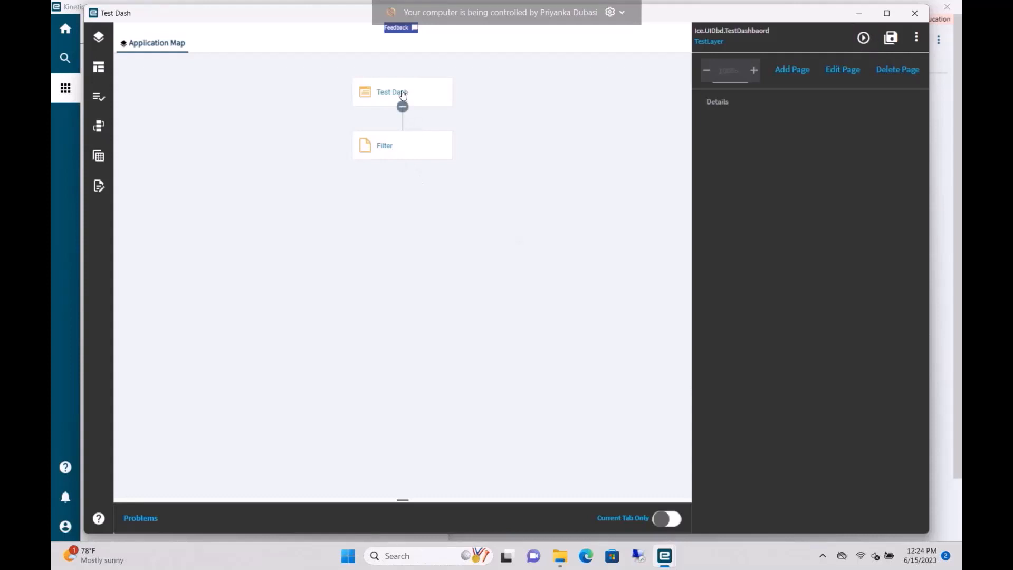
- Open the Test Dash page for editing and turn on the Hidden state of the Filter panel card
click(403, 100)
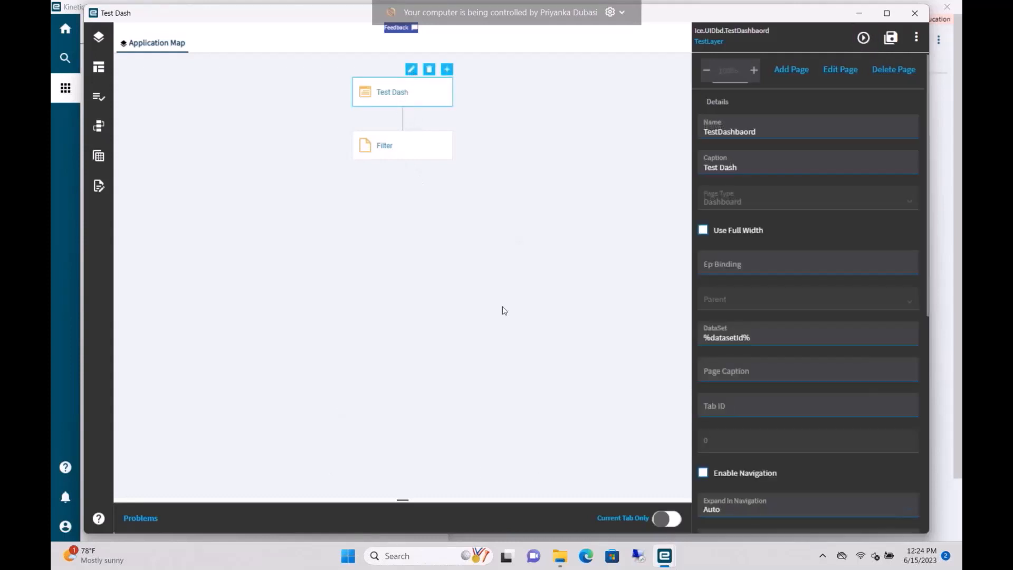
click(412, 70)
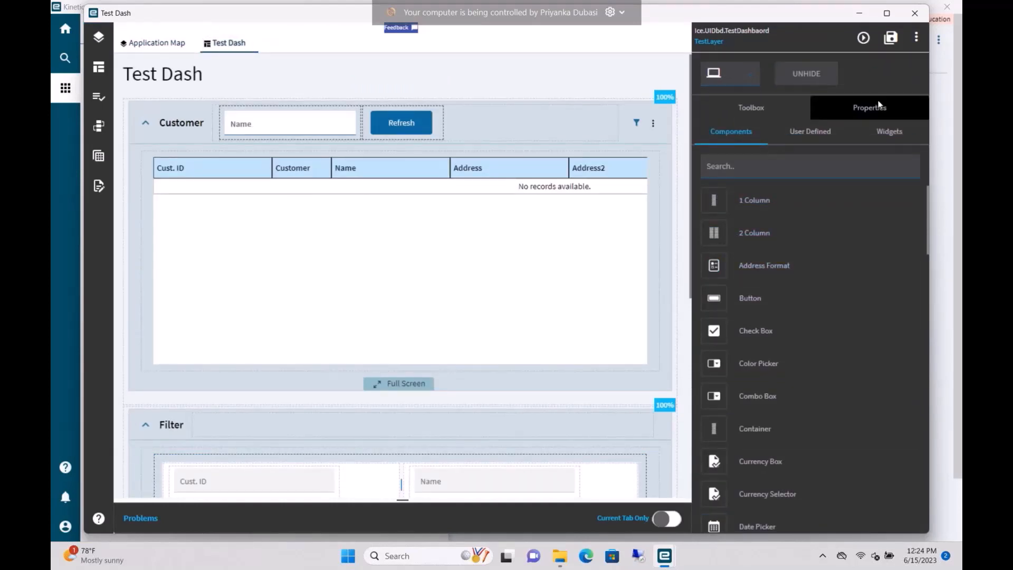
drag(813, 211, 776, 266)
click(870, 108)
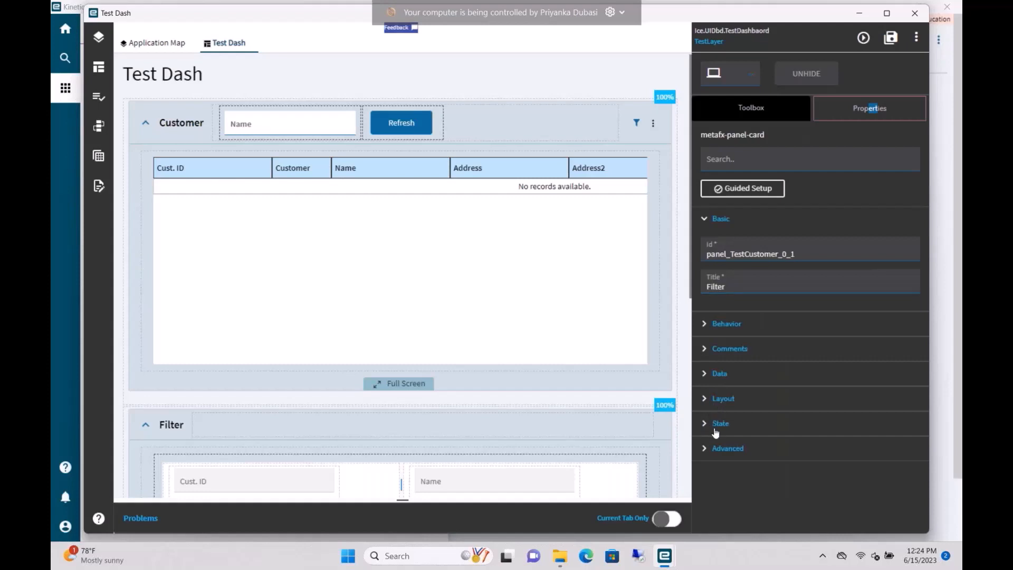
click(715, 422)
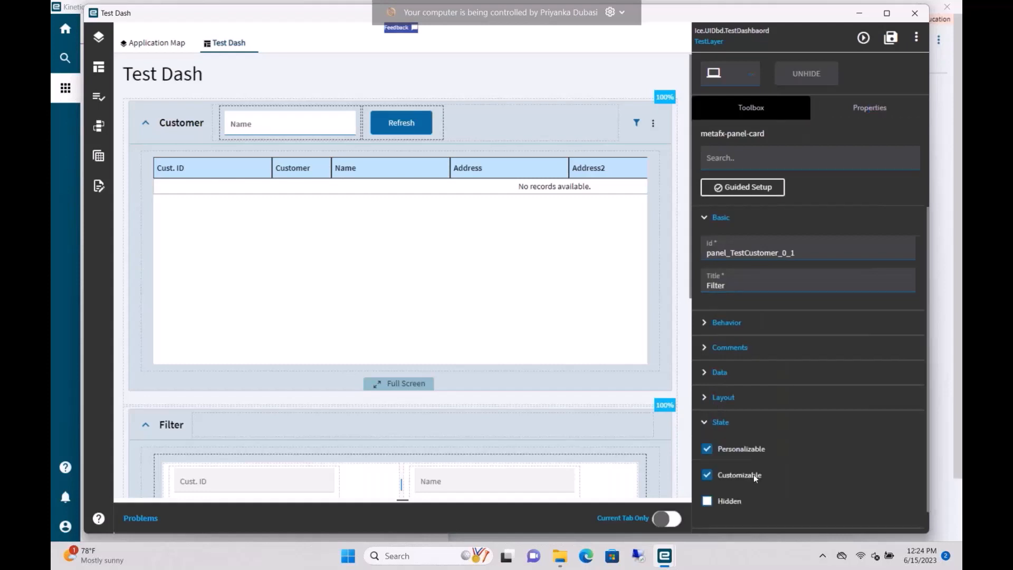
click(708, 501)
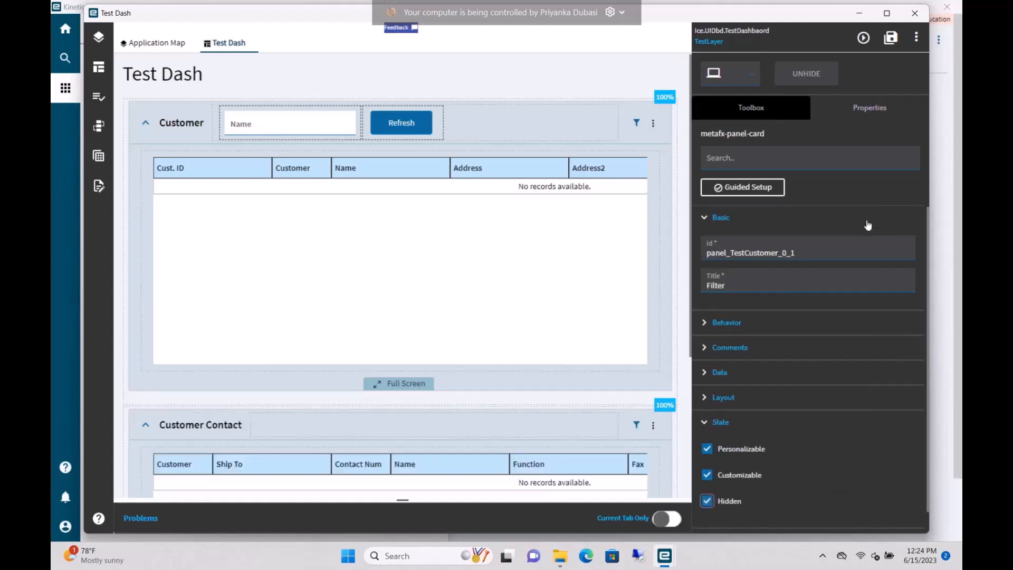
- Preview Test Dash with the Filter panel hidden and search the Customer grid's Filter for the name Co
click(863, 39)
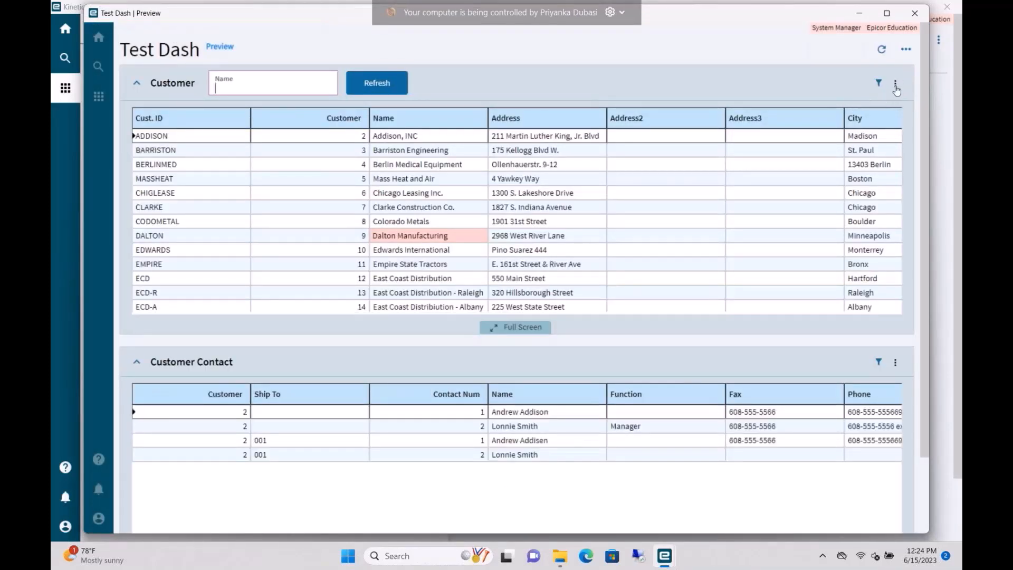
click(895, 85)
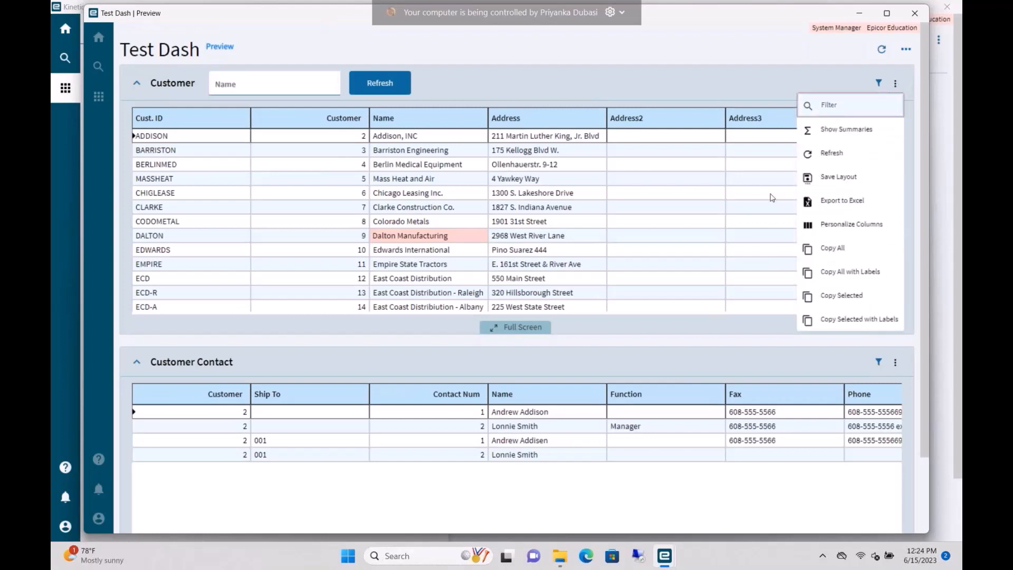
click(834, 106)
click(707, 124)
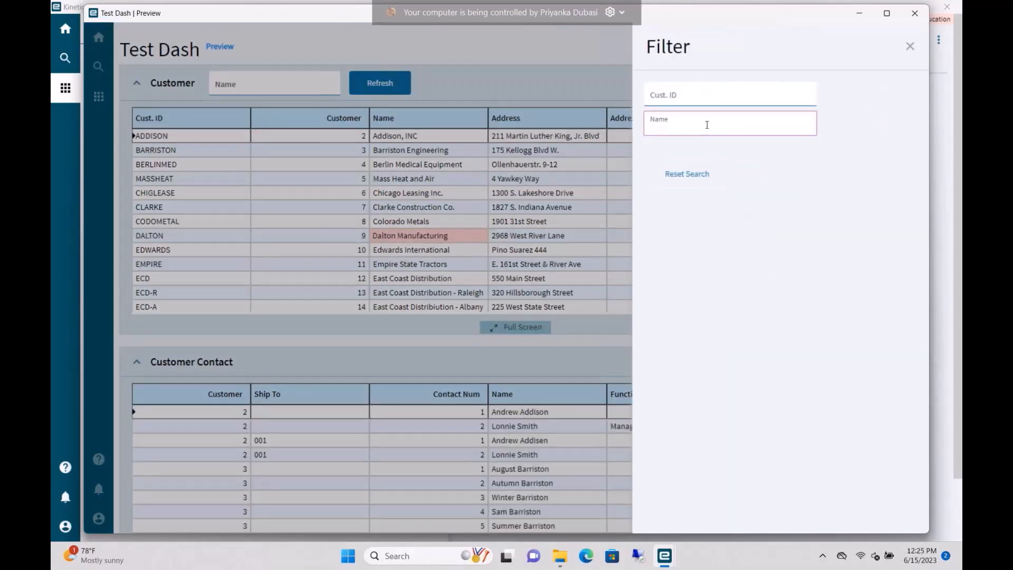
text(Co)
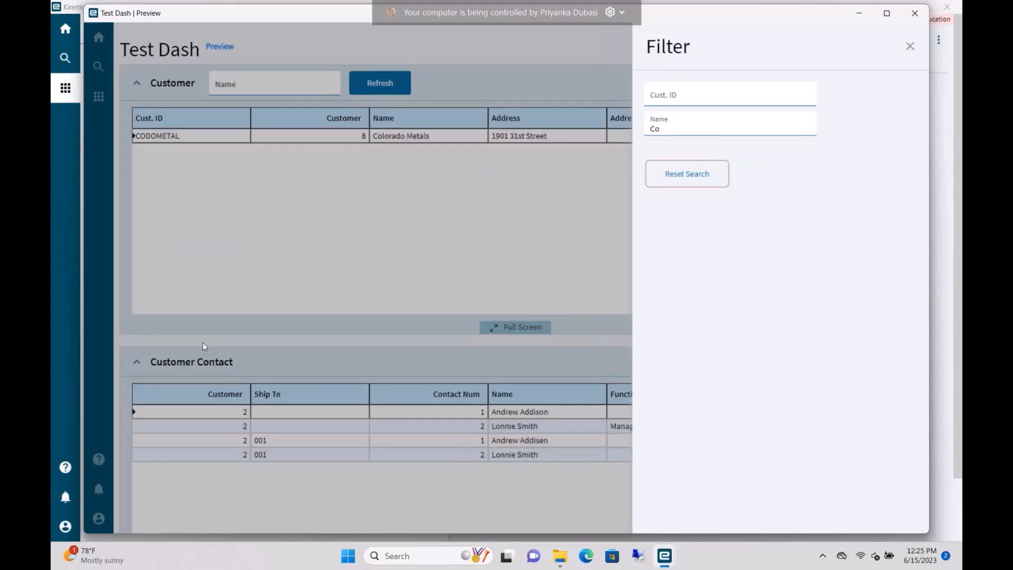
- Close the Filter panel and the Test Dash preview, and minimize the Test Dash designer window
click(912, 48)
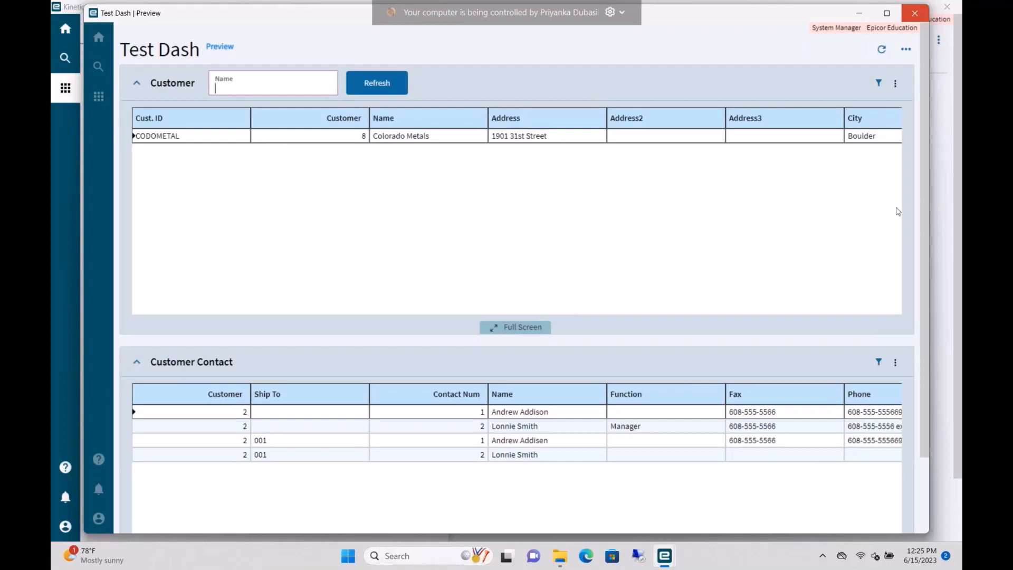
key(alt+F4)
click(863, 153)
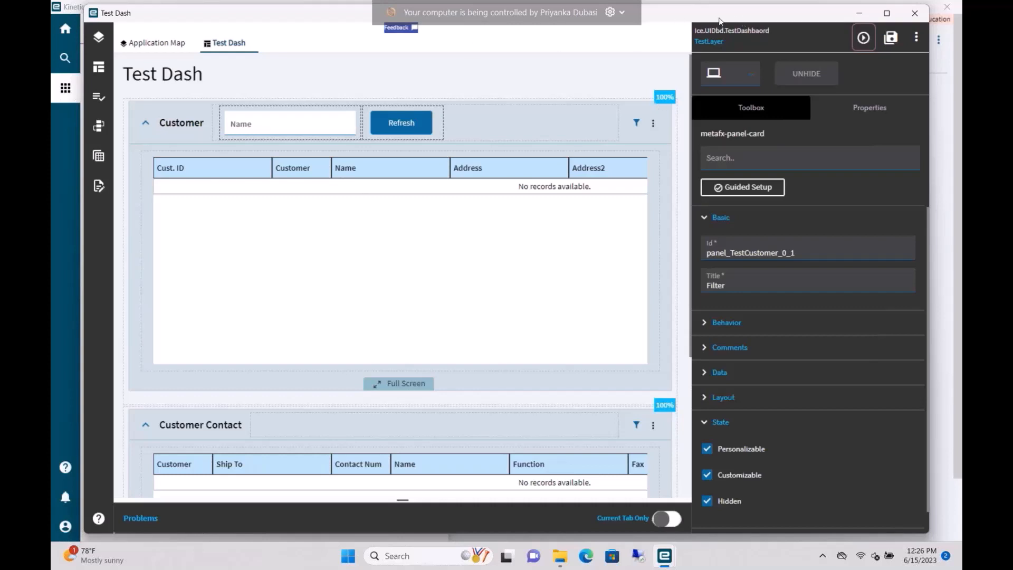
click(860, 13)
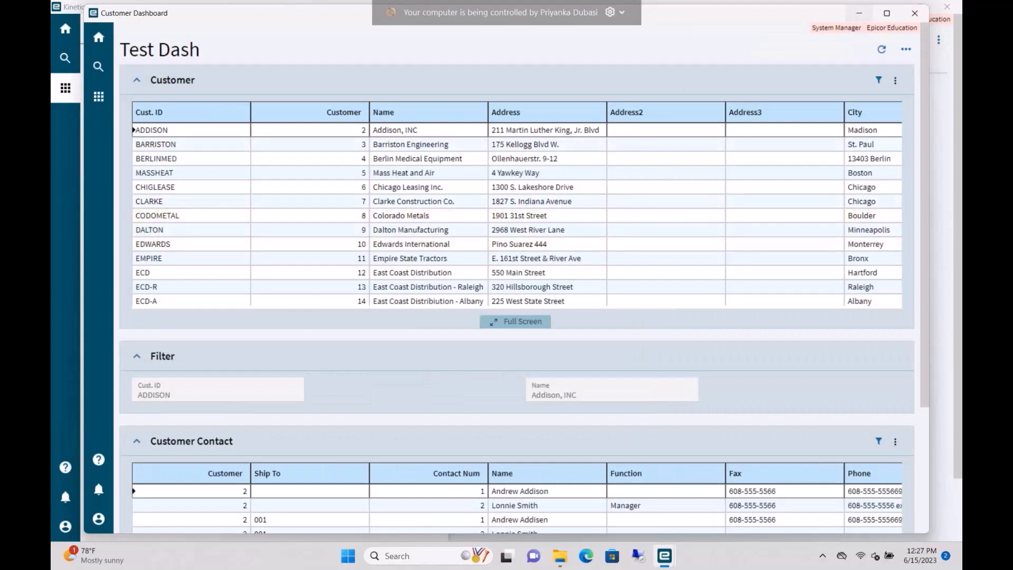
- Close the open Test Dash, Customer Dashboard and Customer Order Dashboard designer windows
mouse_move(665, 559)
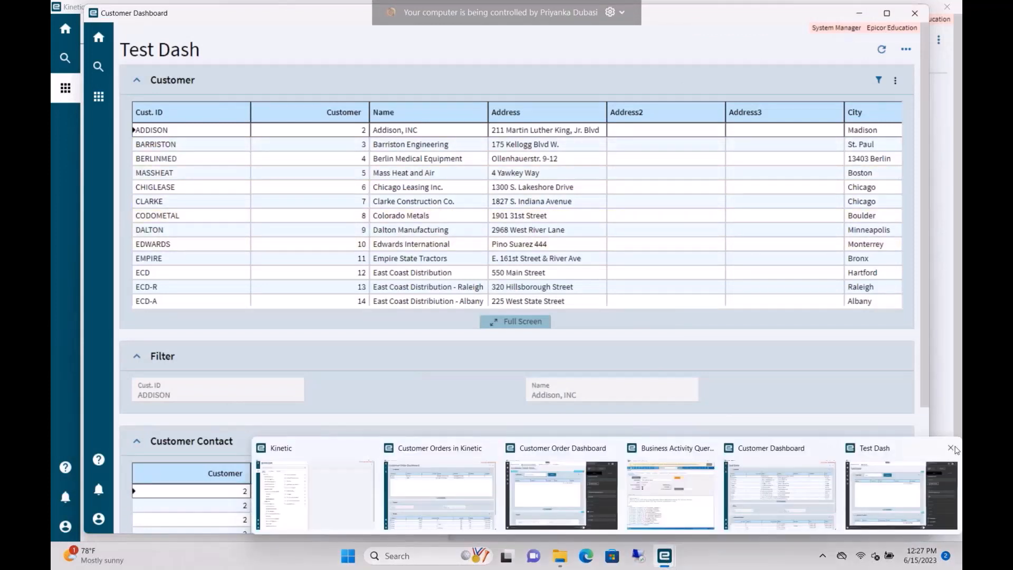
mouse_move(843, 455)
click(951, 447)
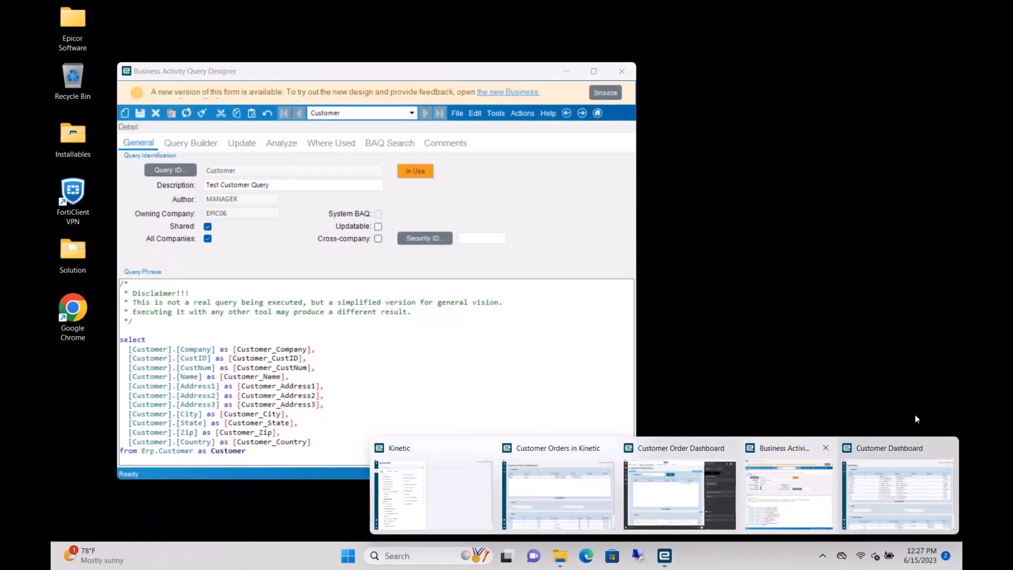
click(947, 449)
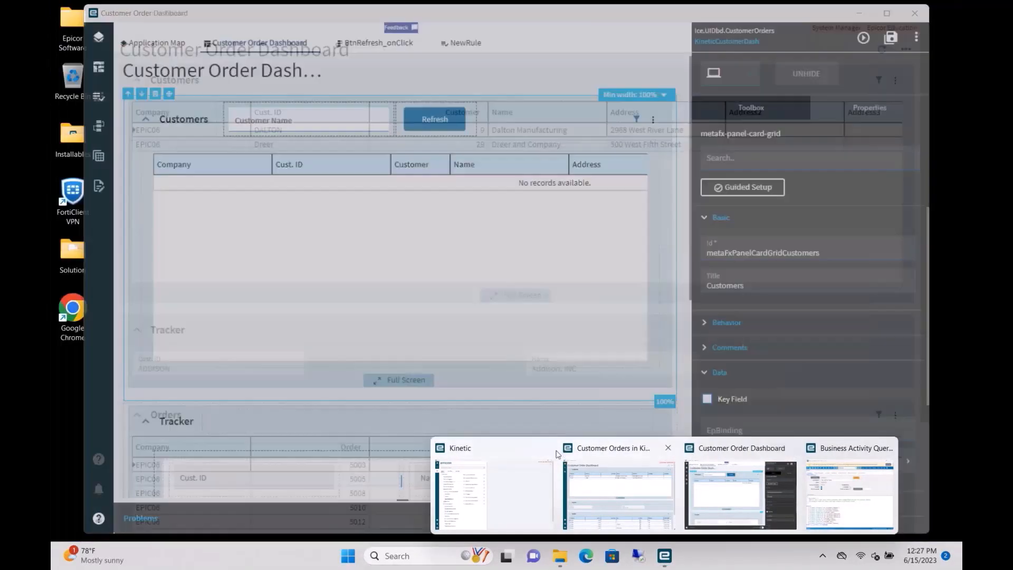
click(787, 448)
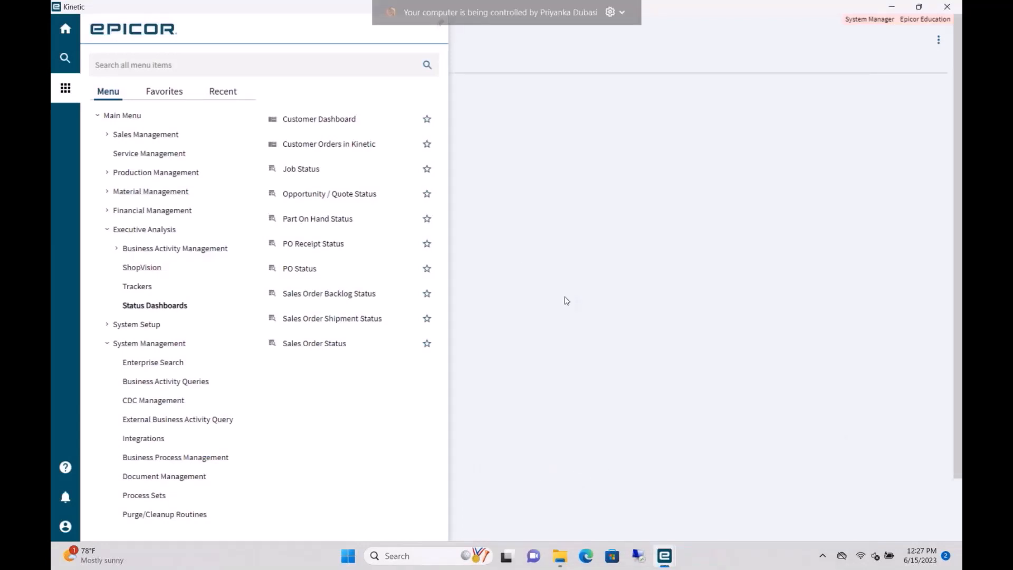
- Open Order Entry from Order Management's General Operations under Sales Management, and minimize its form after viewing it
click(141, 135)
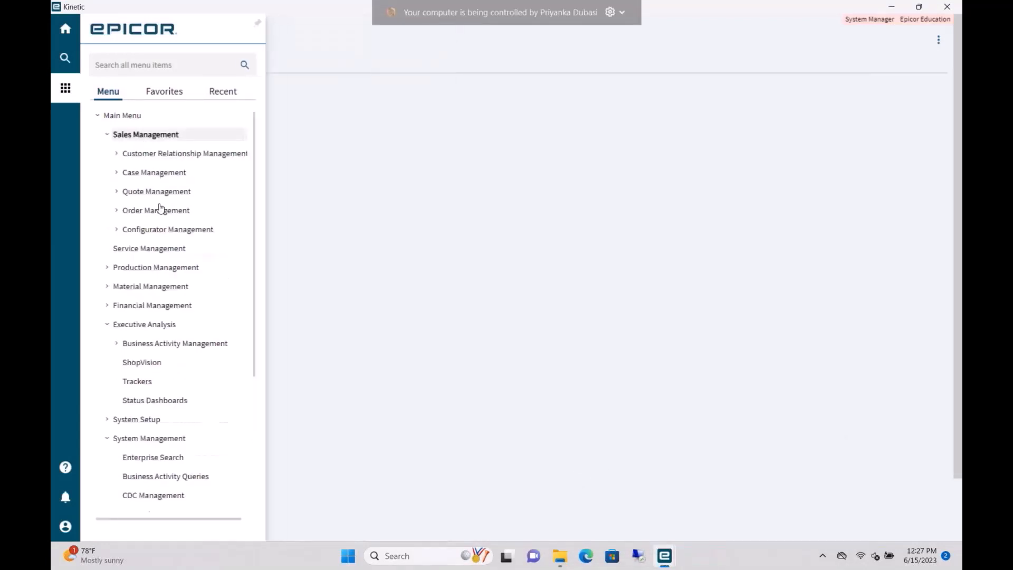
click(152, 212)
click(178, 249)
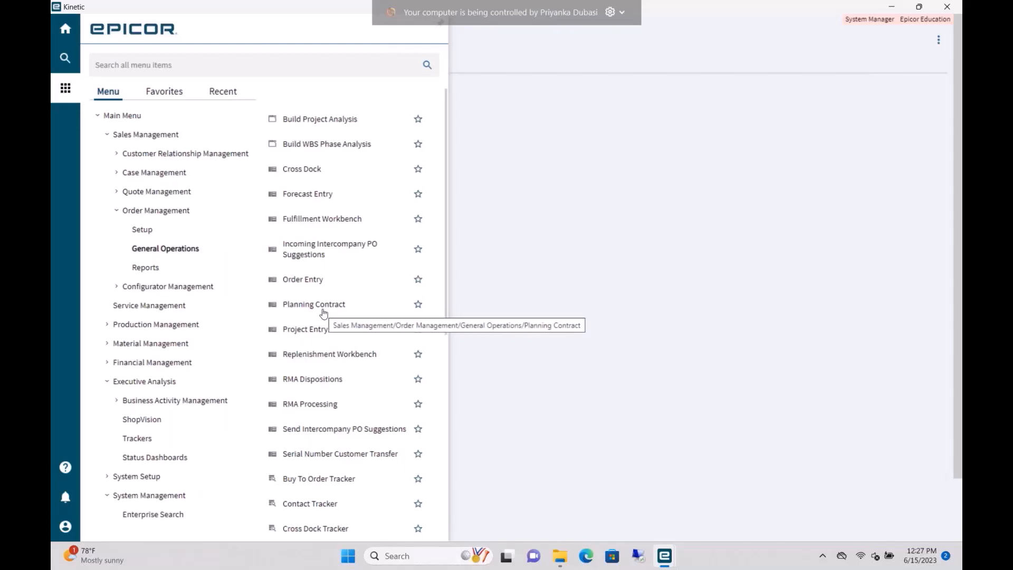
click(318, 280)
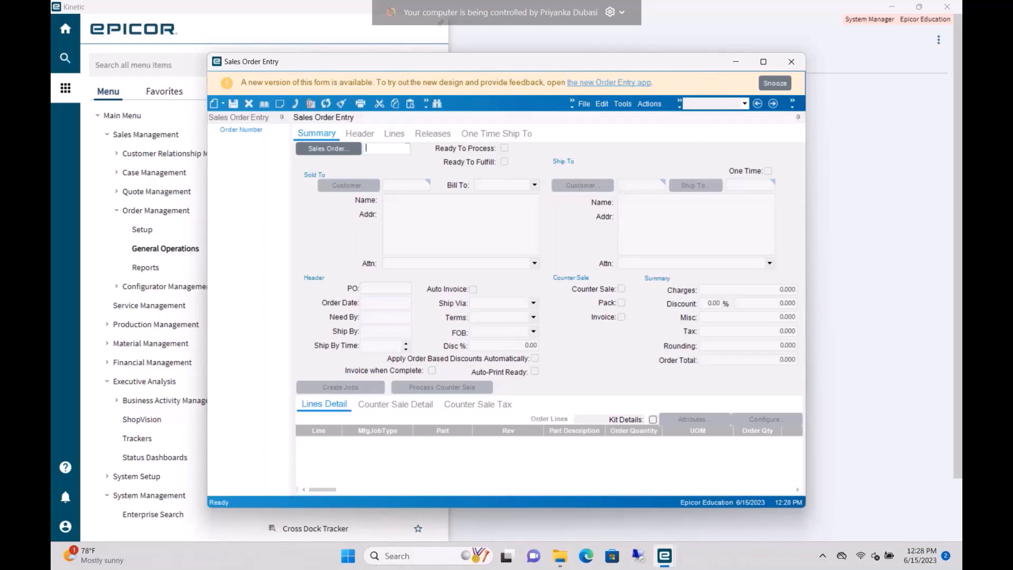
click(737, 63)
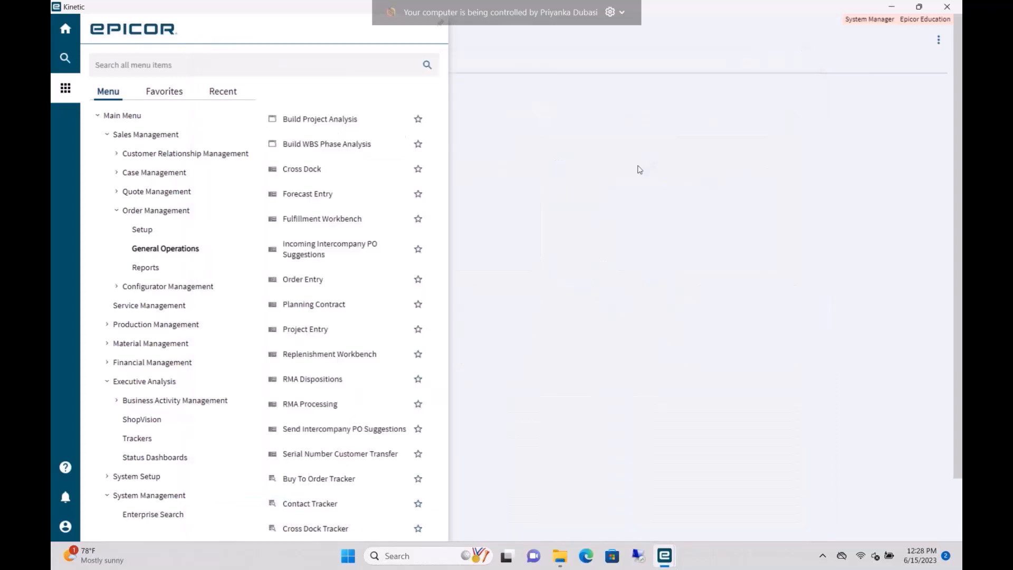
- Open Menu Maintenance from System Maintenance under System Setup
scroll(167, 508, down, 5)
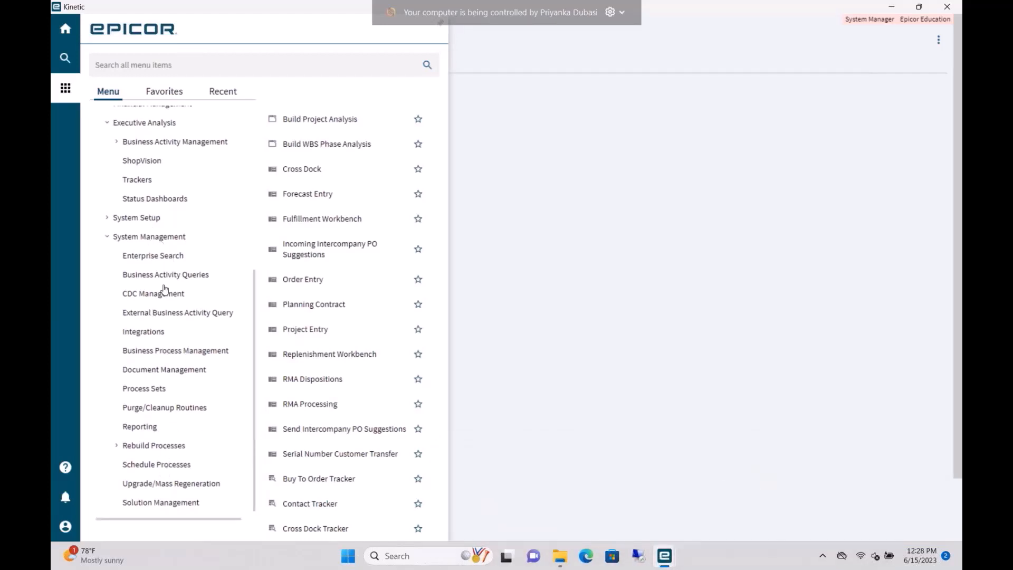
click(146, 218)
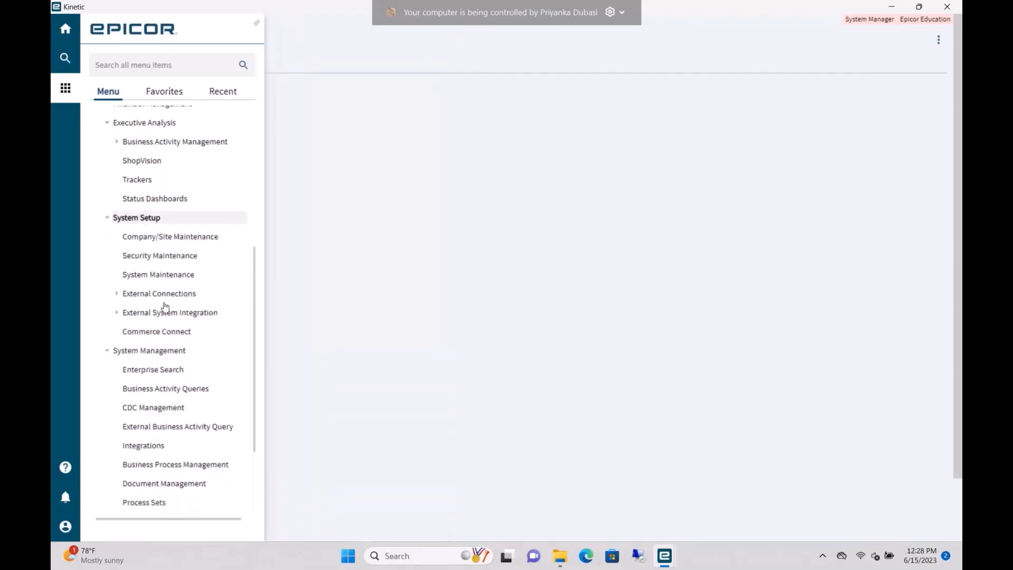
click(163, 275)
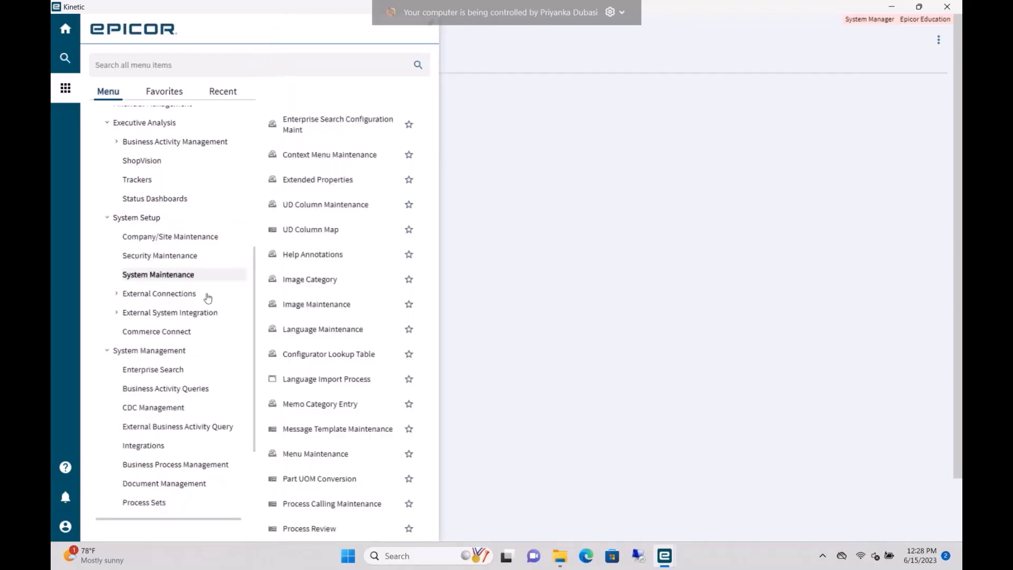
click(331, 454)
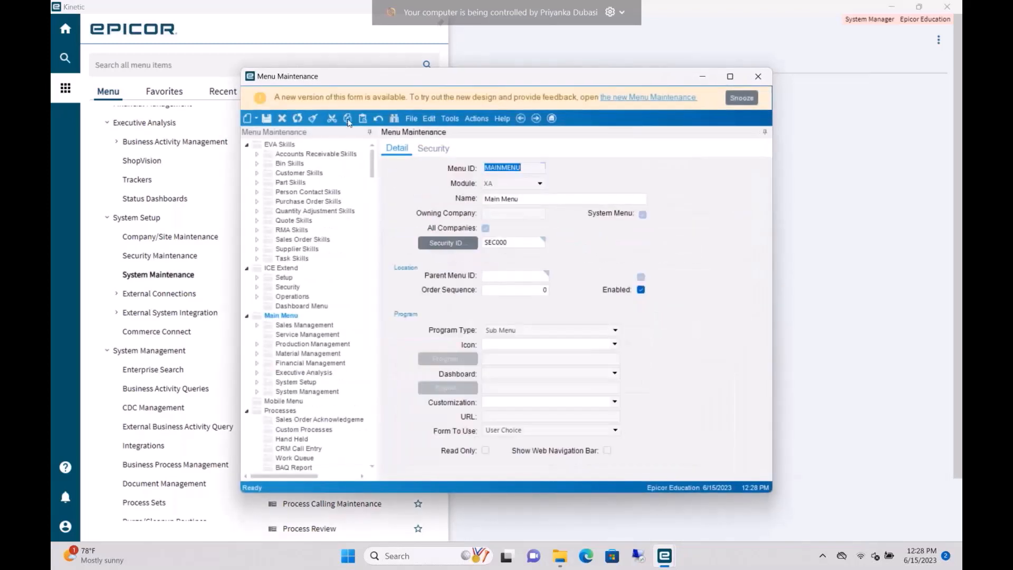
- Display the Order Entry record under Sales Management, Order Management, General Operations in classic Menu Maintenance
click(258, 326)
click(269, 364)
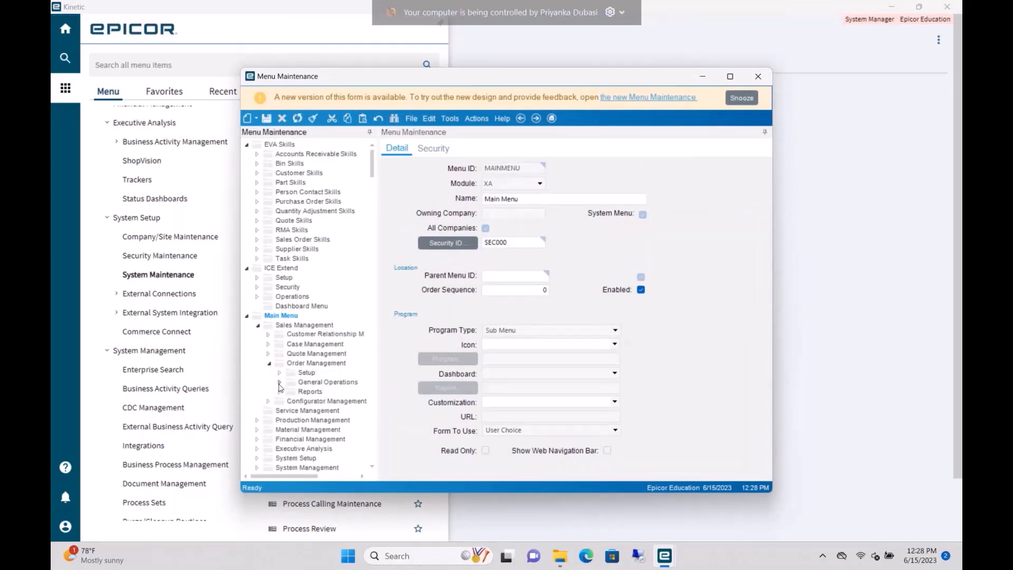
double_click(324, 382)
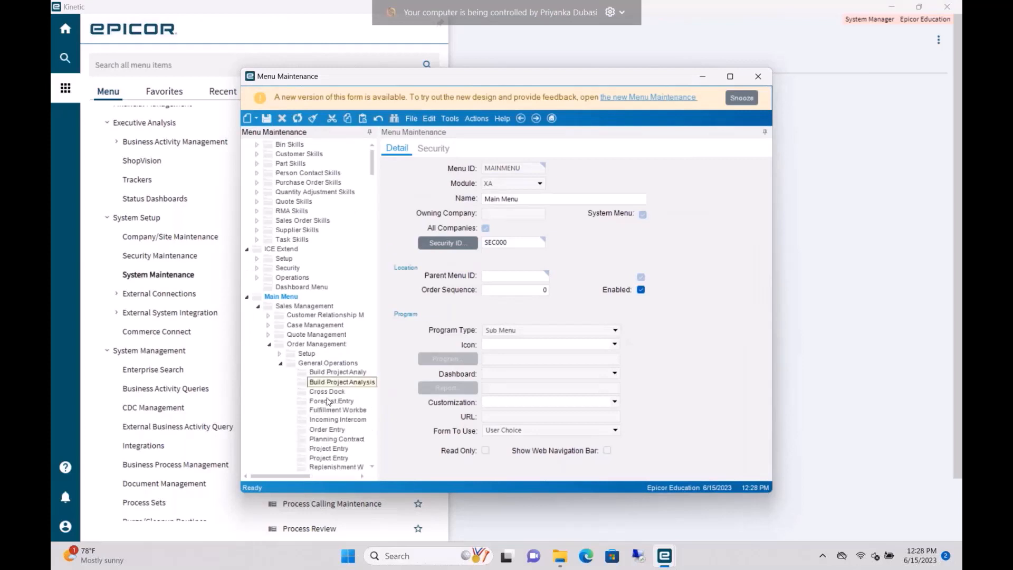
click(328, 363)
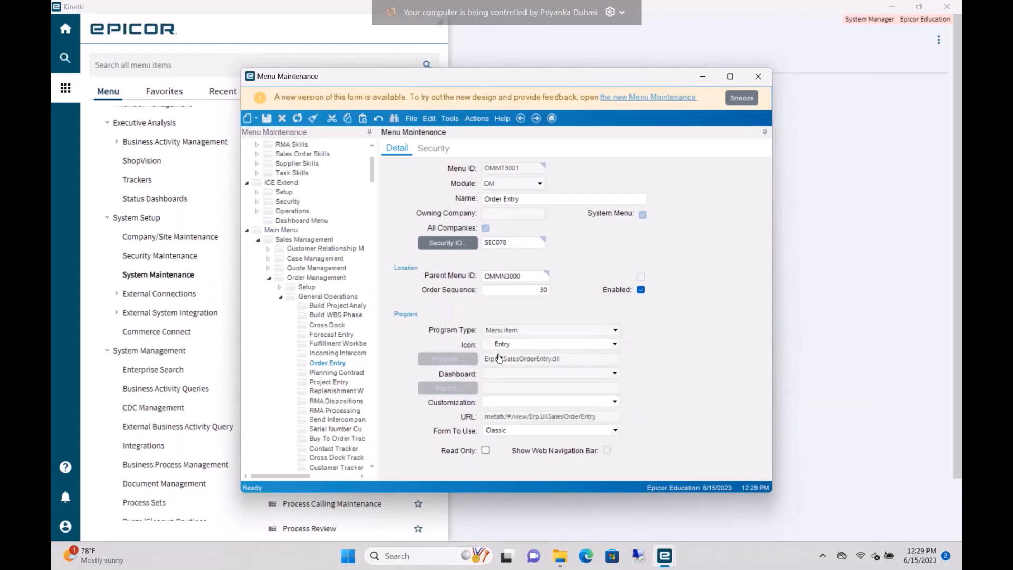
- Launch the new Menu Maintenance form and view the details of General Operations' Order Entry item, OMMT3001
click(477, 118)
click(660, 97)
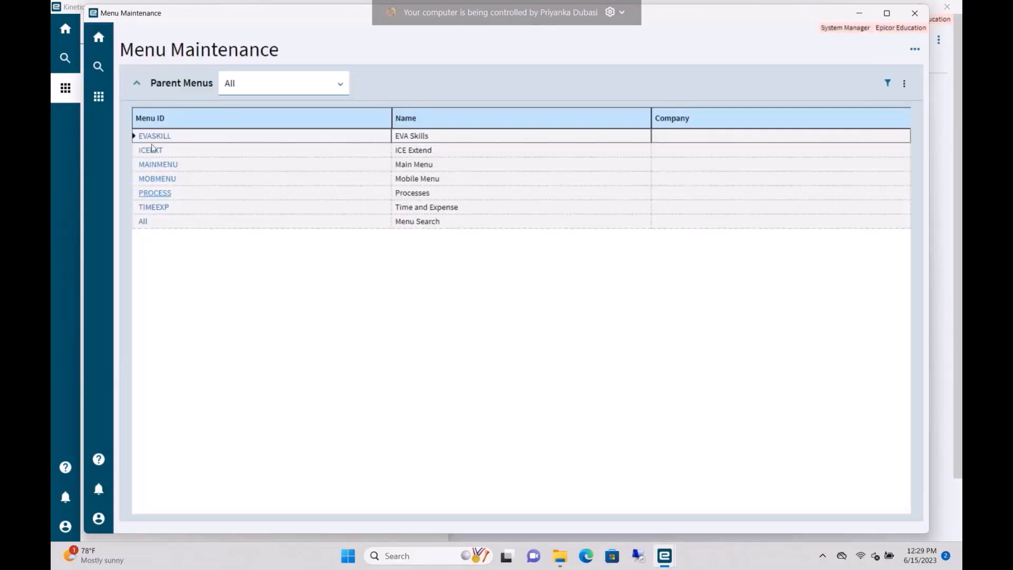
click(166, 165)
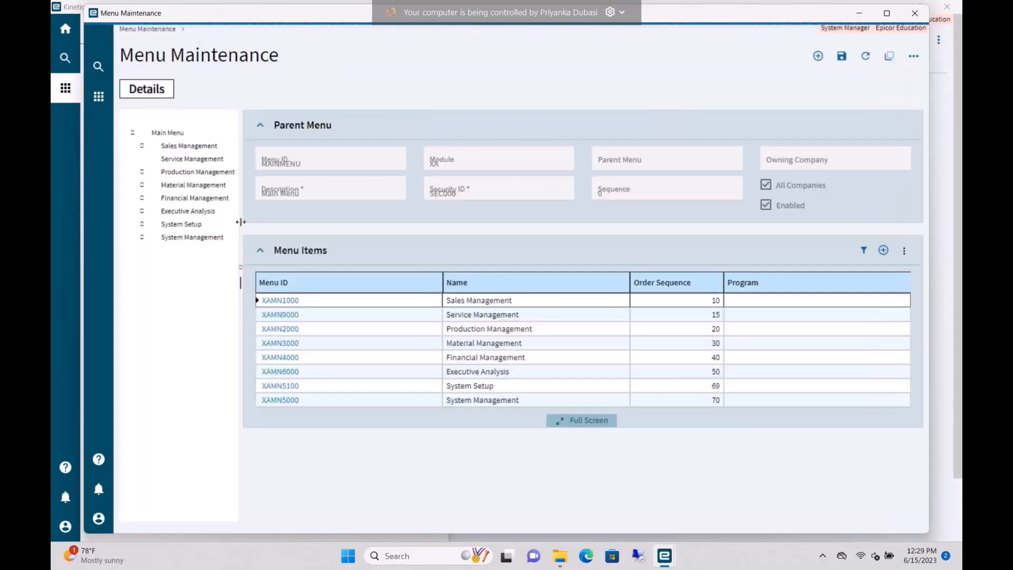
click(144, 147)
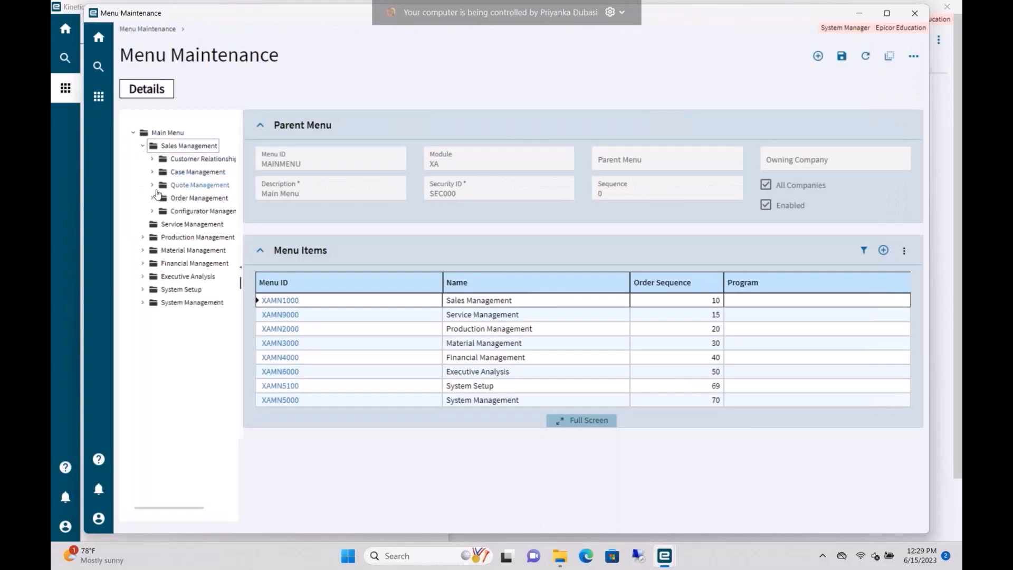
click(196, 224)
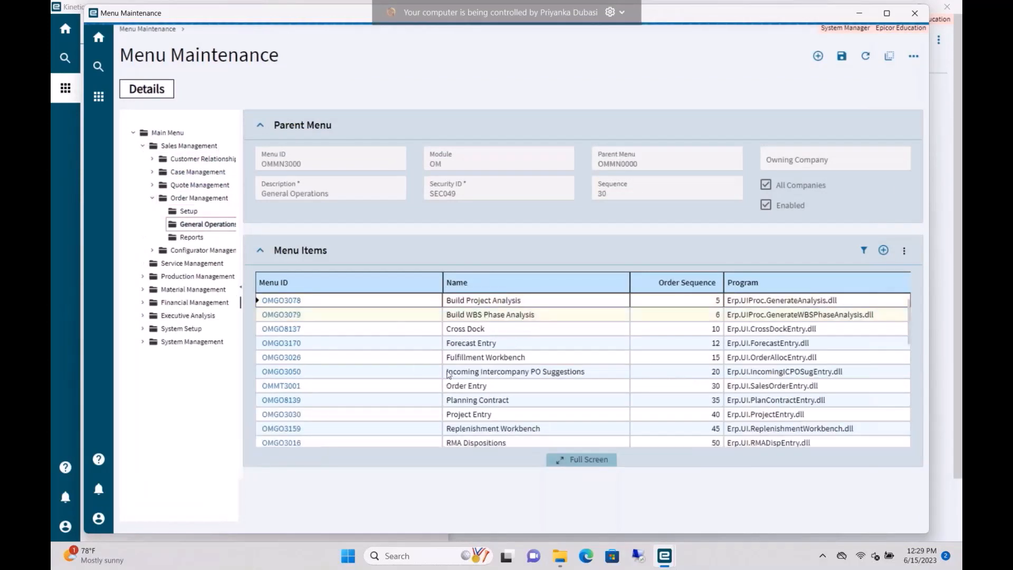
click(288, 387)
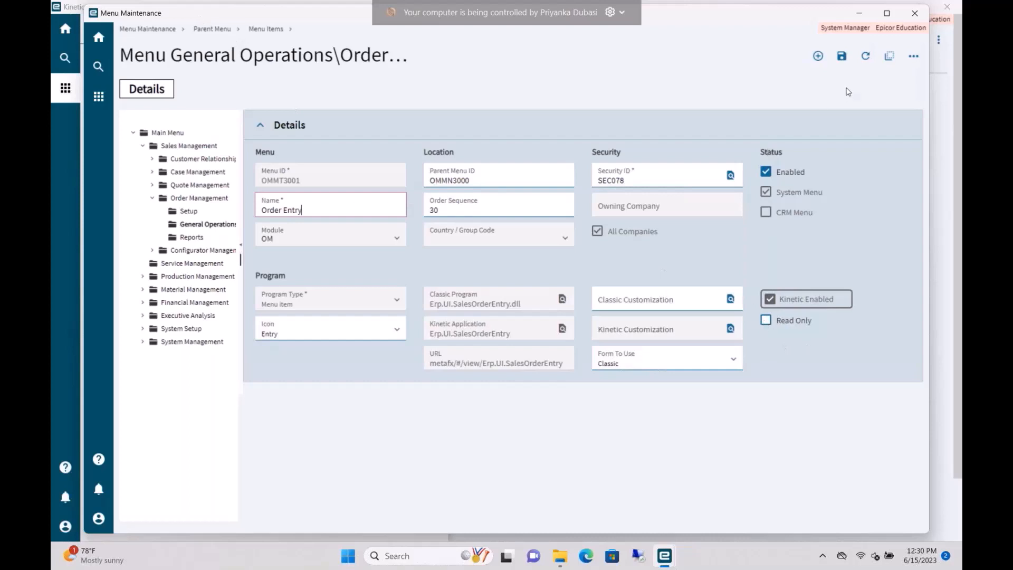
- Close the new Menu Maintenance form and minimize the classic one
click(915, 13)
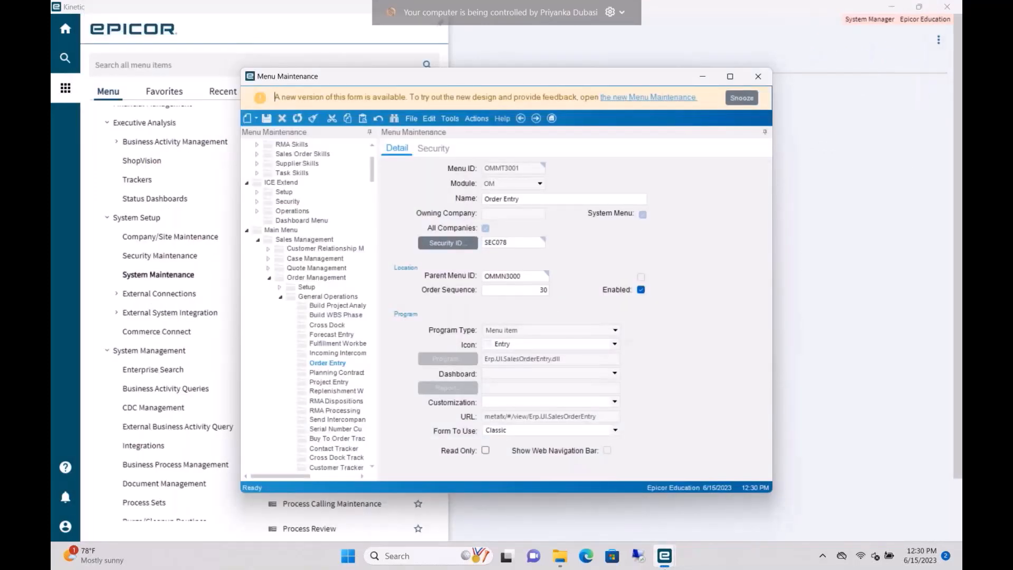
mouse_move(664, 556)
click(704, 79)
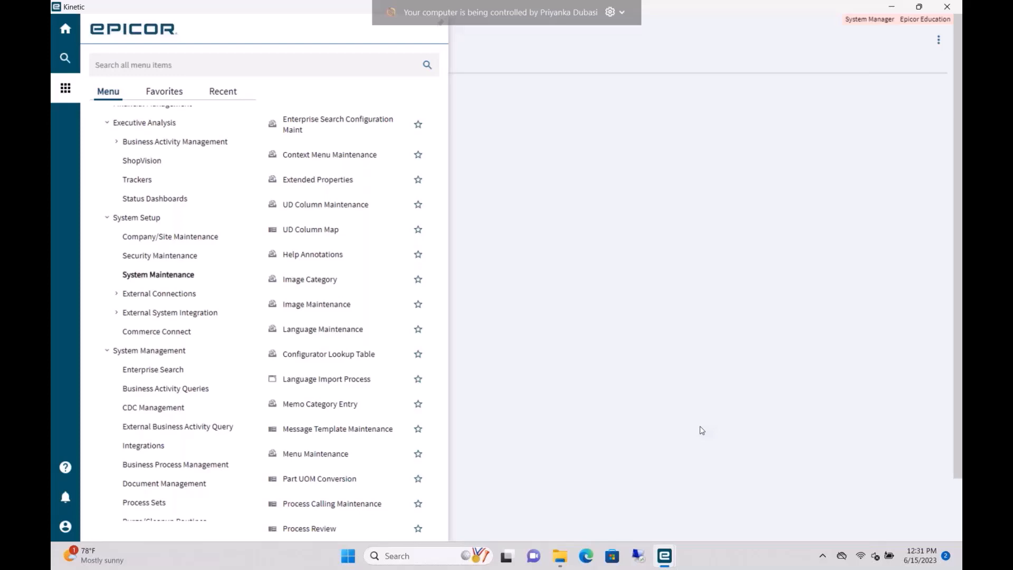
- Switch to the Customer Orders in Kinetic dashboard and open its KineticCustomerDash layer in Application Studio
mouse_move(665, 555)
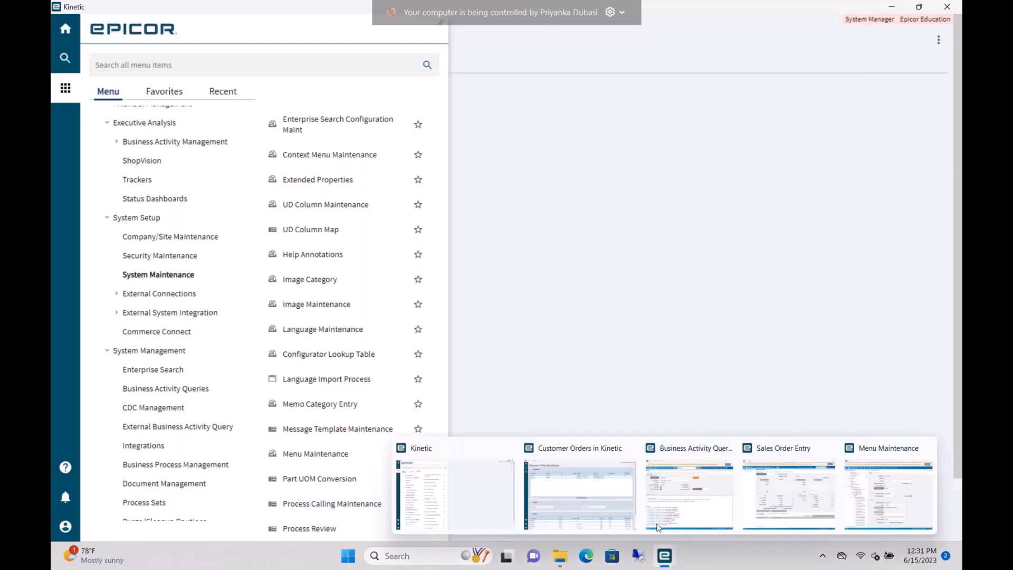
click(612, 496)
click(906, 49)
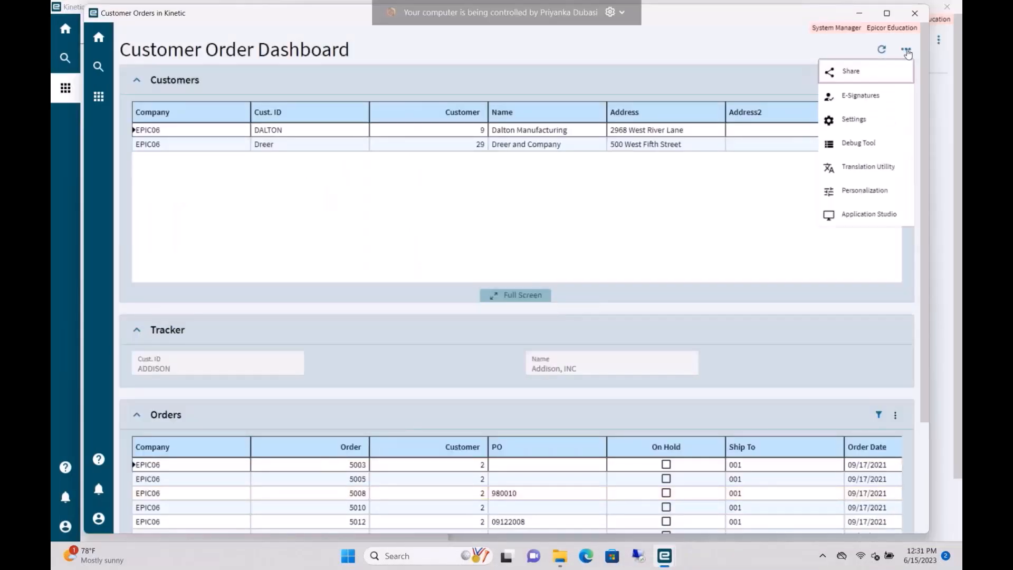
click(876, 215)
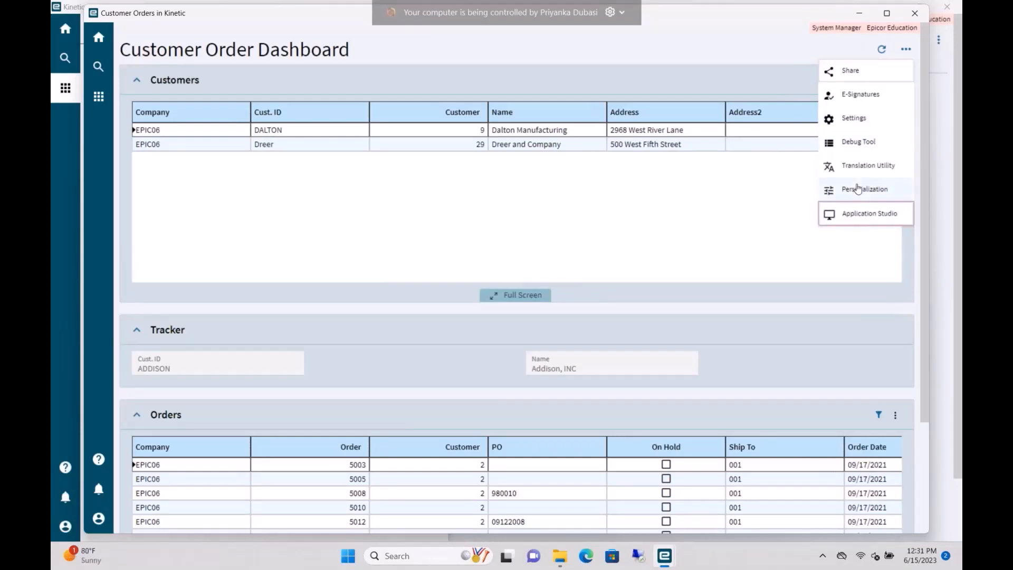
click(880, 221)
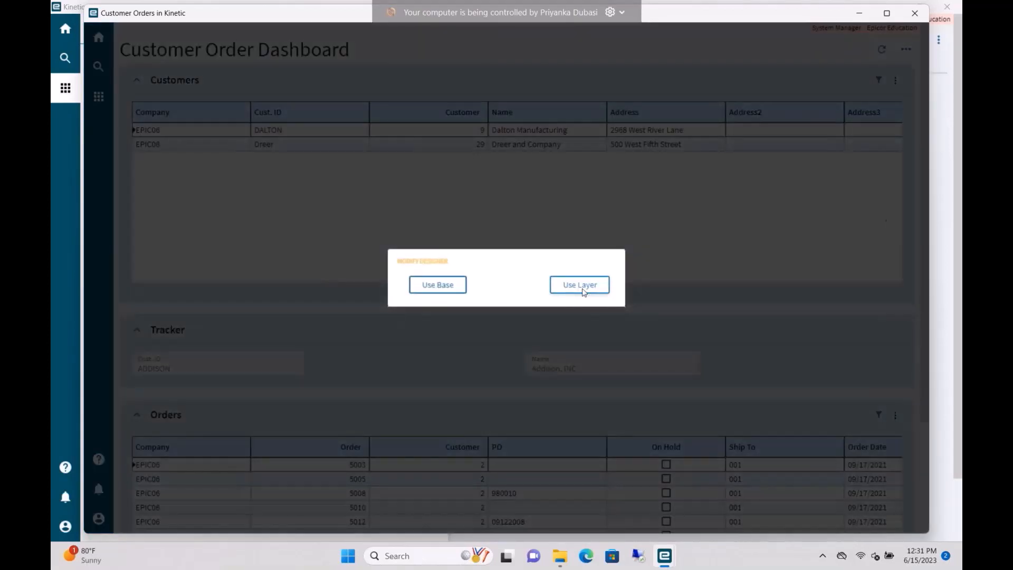
click(584, 288)
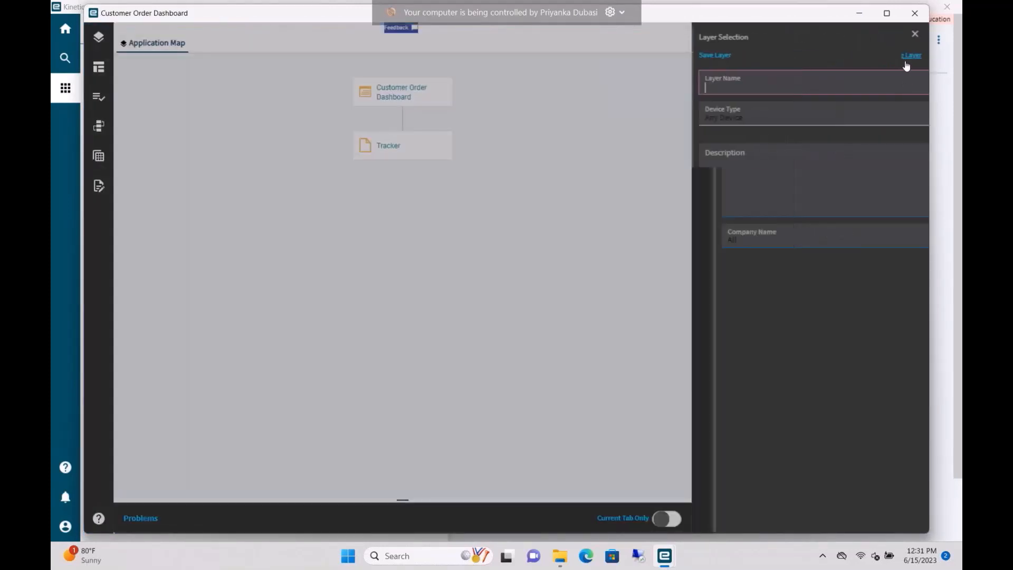
click(823, 135)
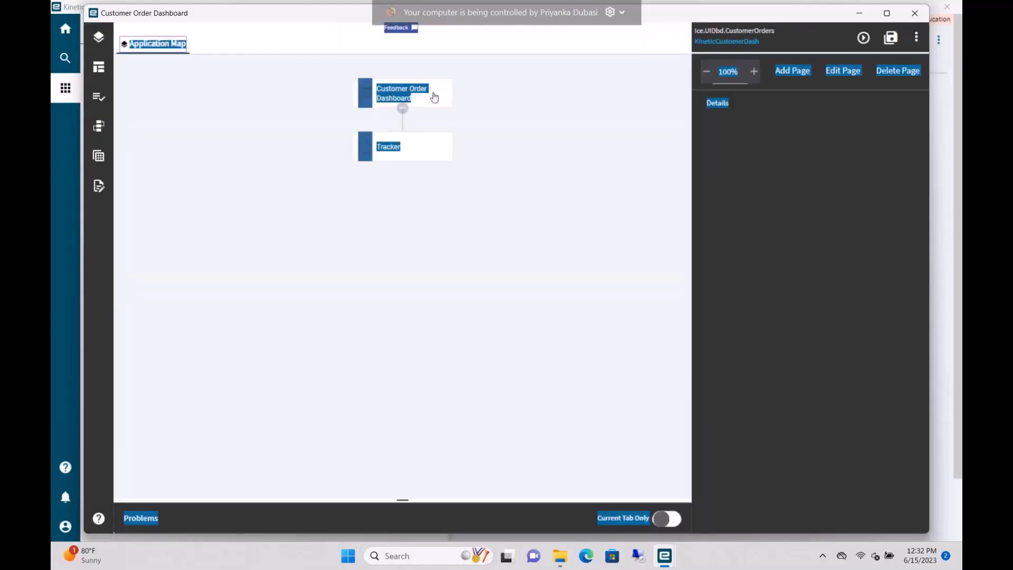
- Open the Customer Order Dashboard page for editing and look through the available toolbox components
click(446, 103)
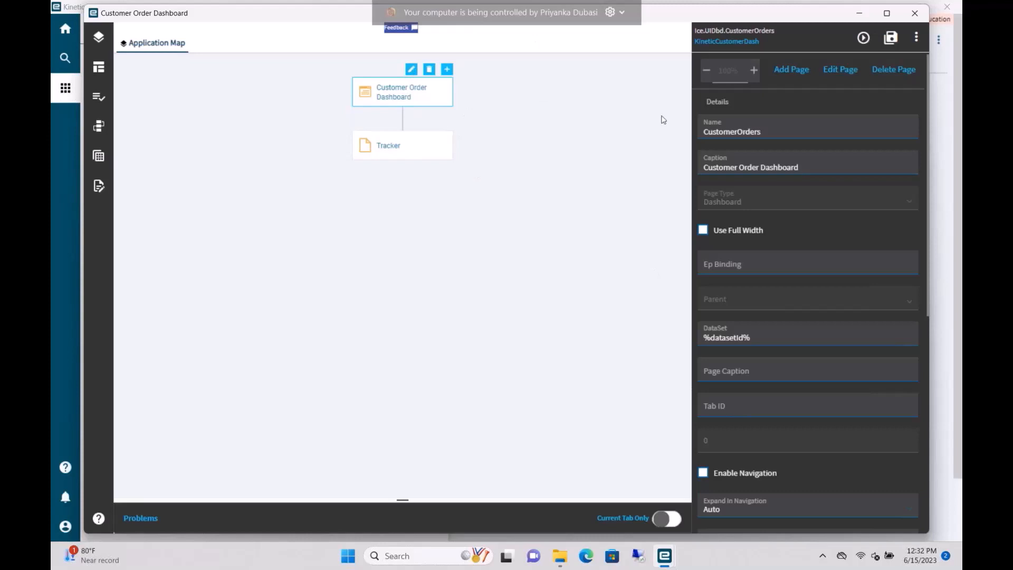
click(412, 70)
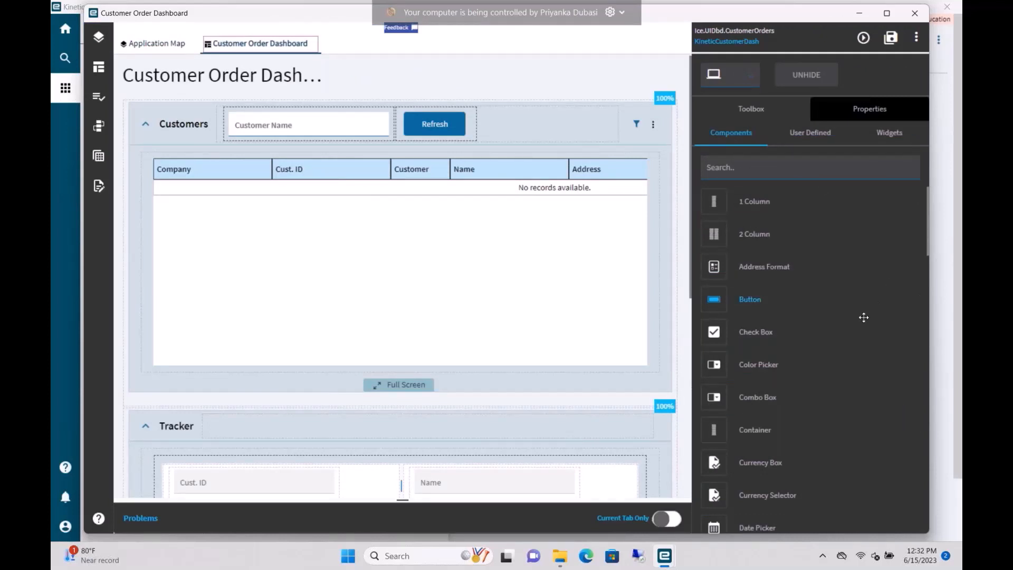
scroll(891, 334, down, 3)
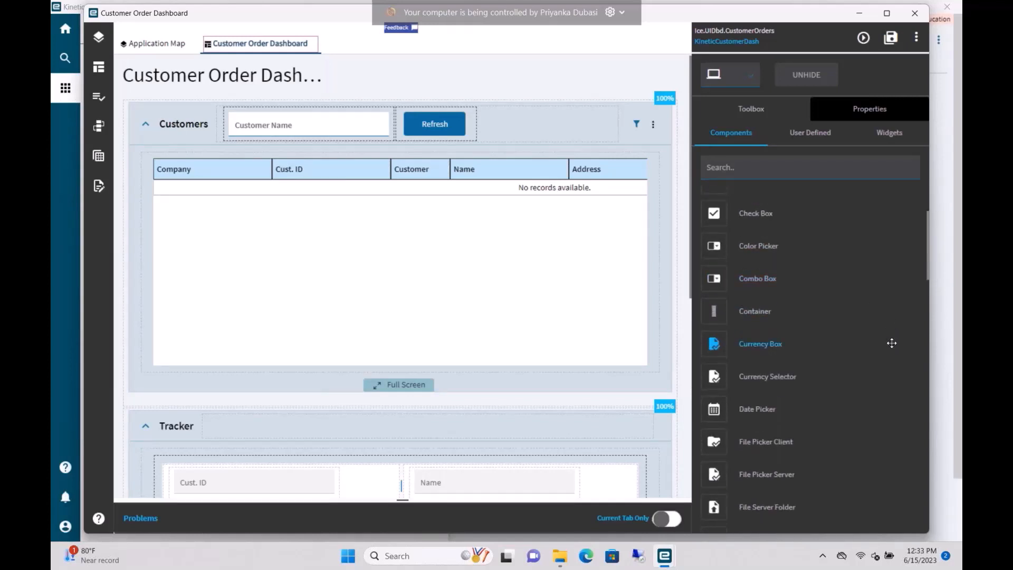
scroll(878, 330, up, 3)
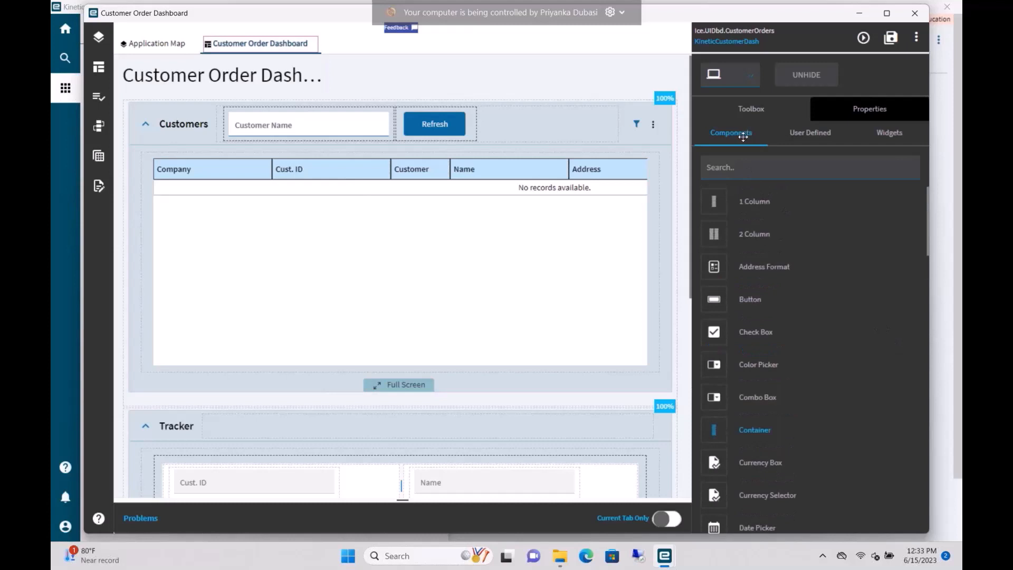
- Look at the toolbox widgets, and open the btnRefresh_onClick control event to view the BAQ options of its erp-baq node
click(885, 133)
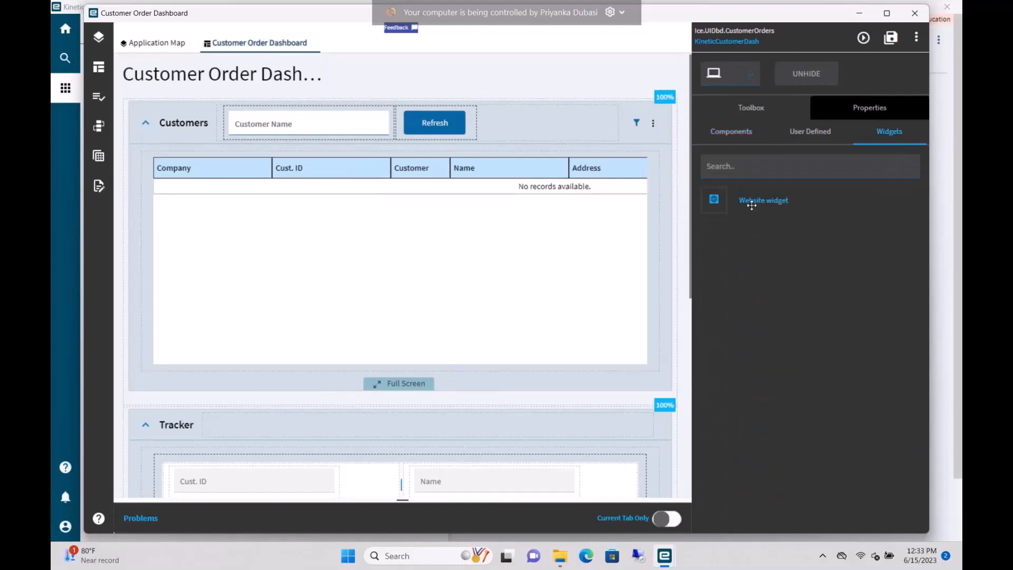
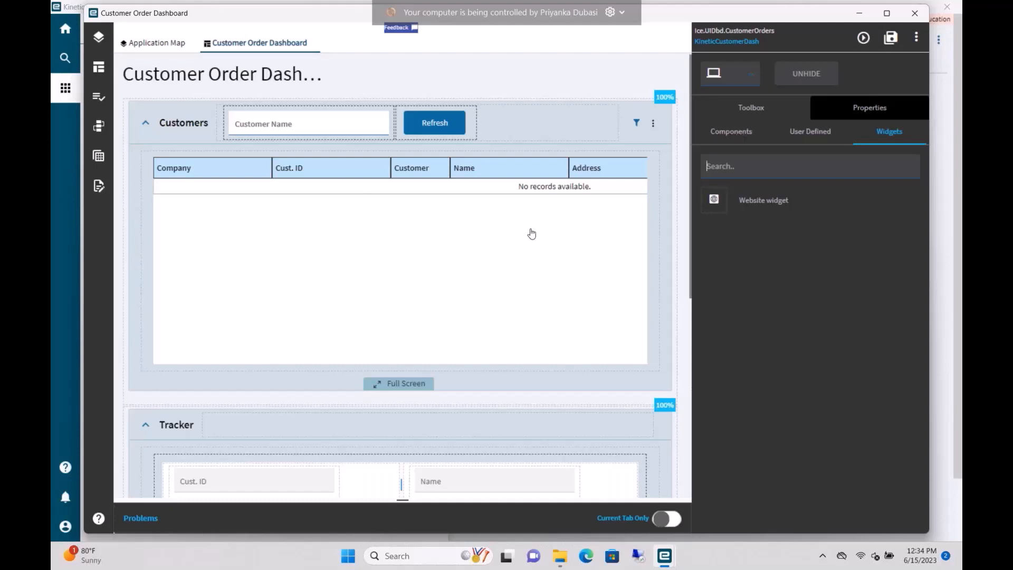
click(489, 248)
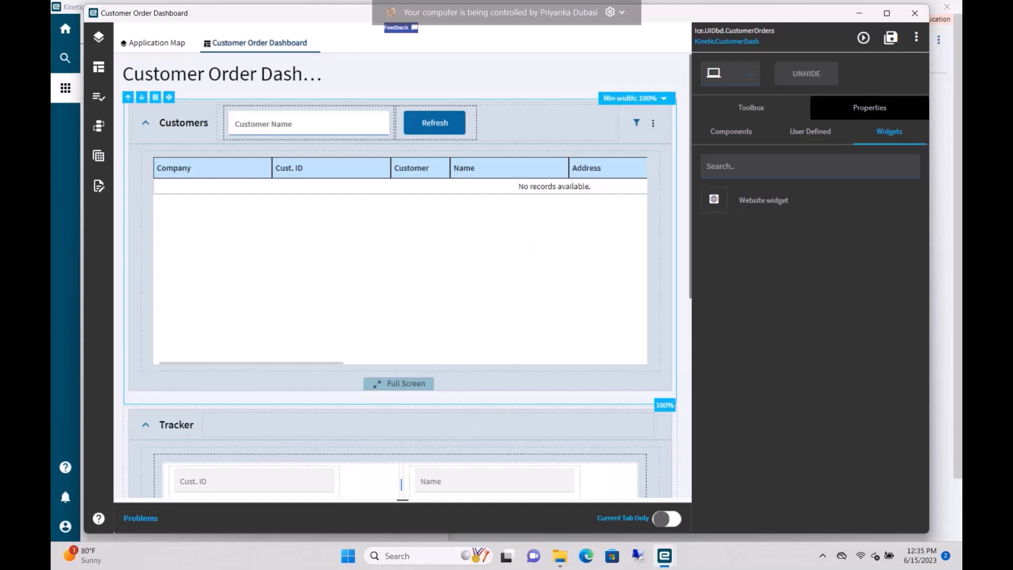
click(98, 126)
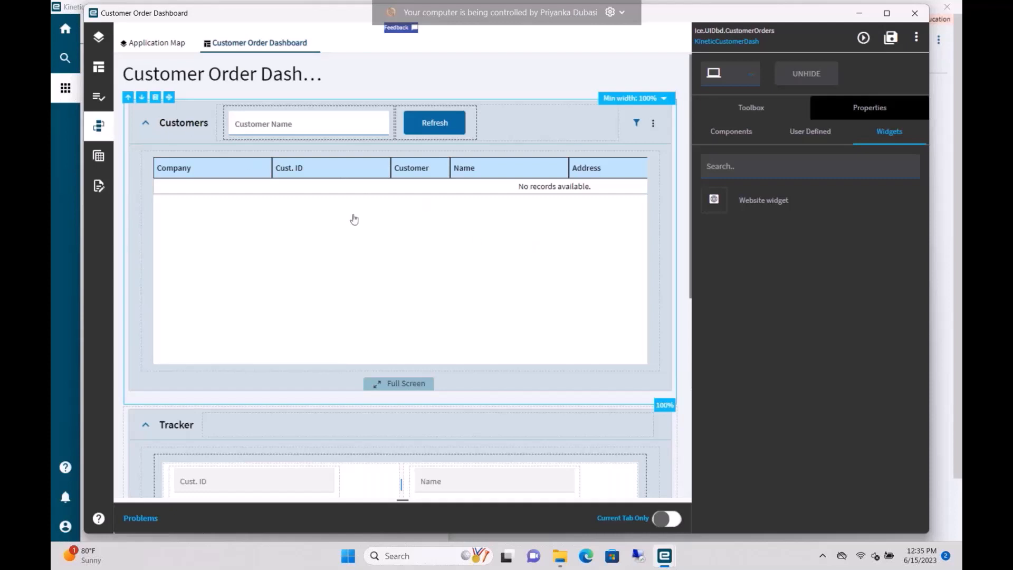
click(98, 126)
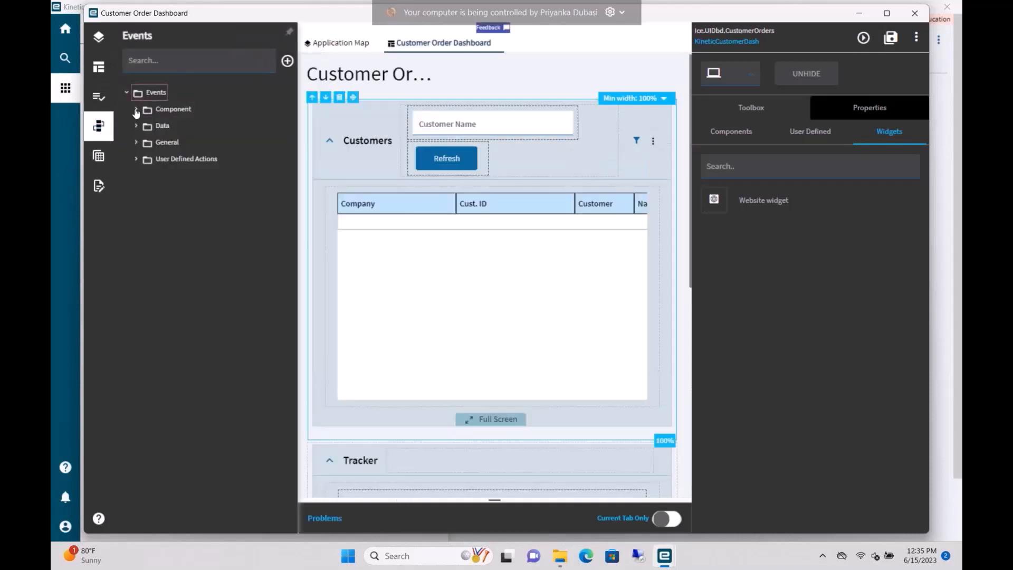
click(136, 110)
click(170, 126)
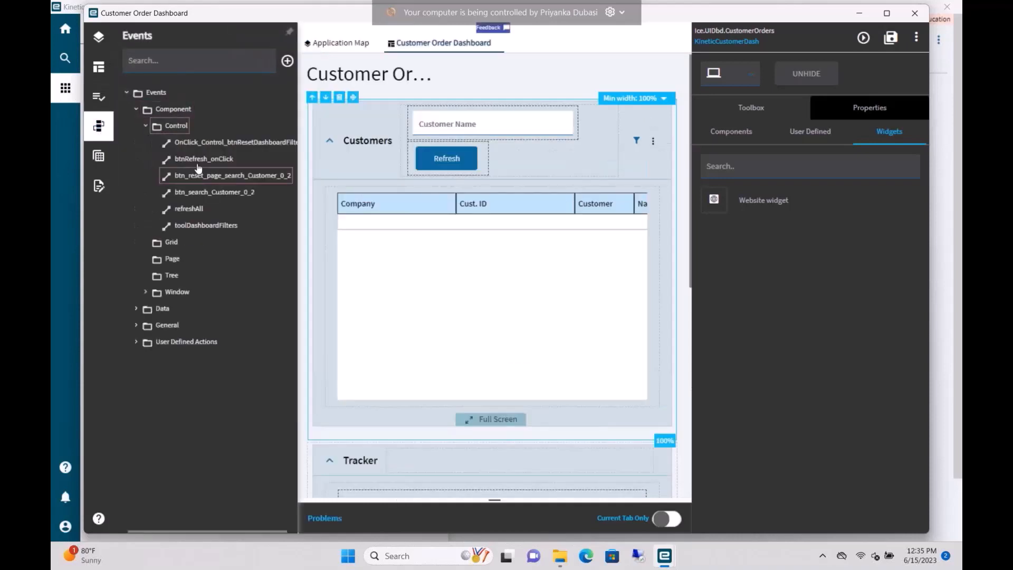
double_click(214, 158)
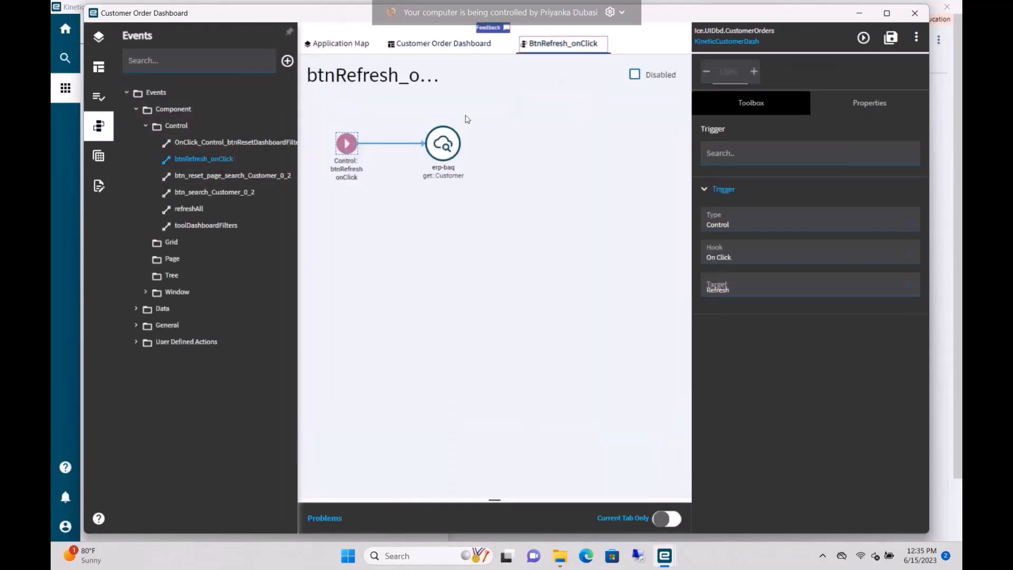
click(443, 143)
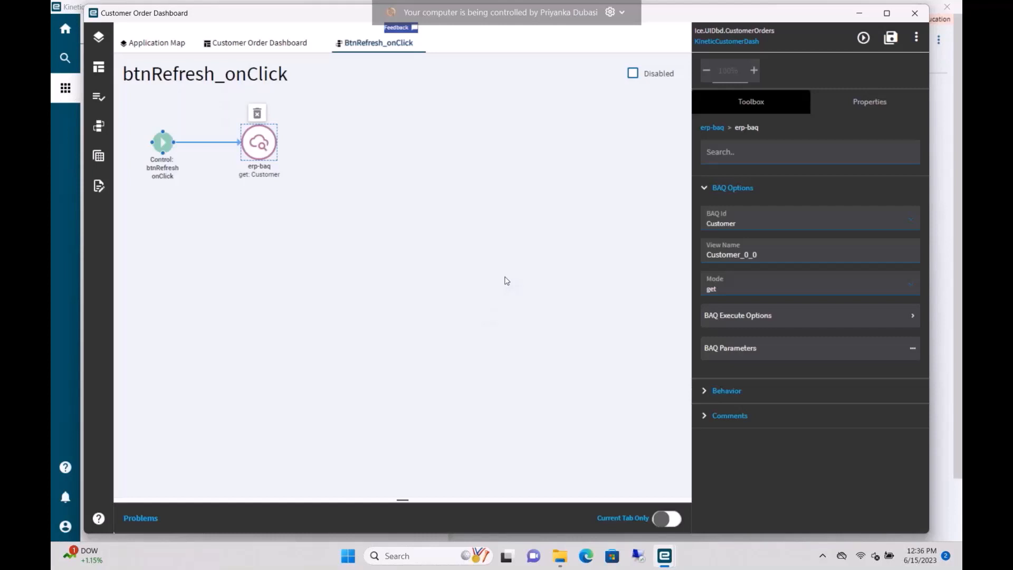
- Preview the dashboard, close the preview, and view the properties of the Customer Order Dashboard page
click(864, 39)
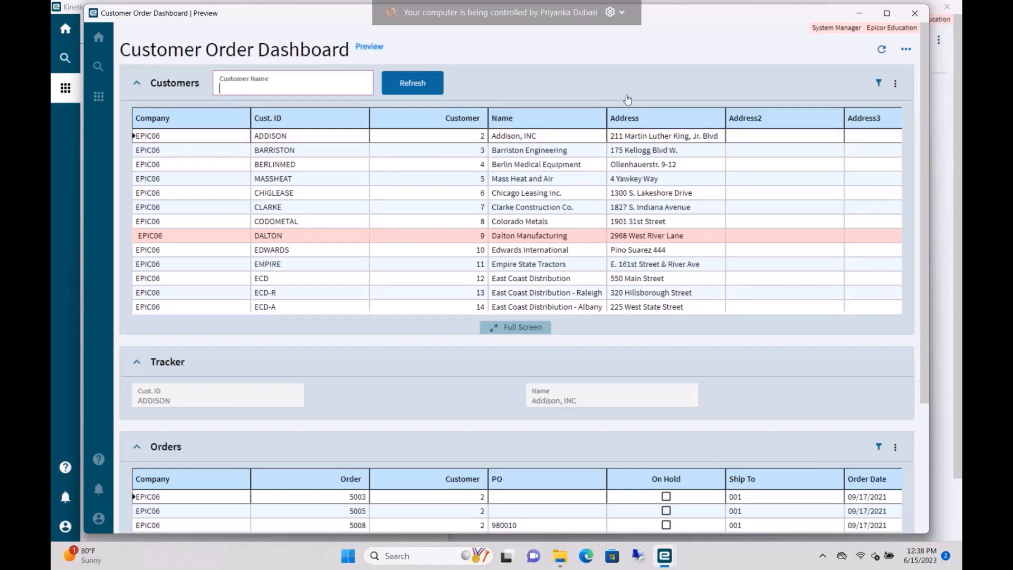
click(913, 15)
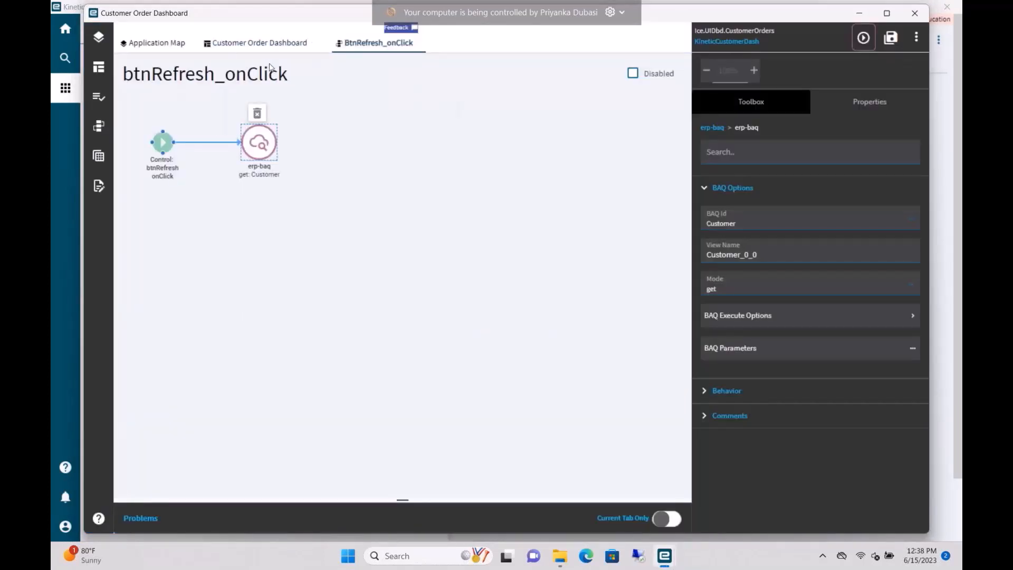
click(276, 43)
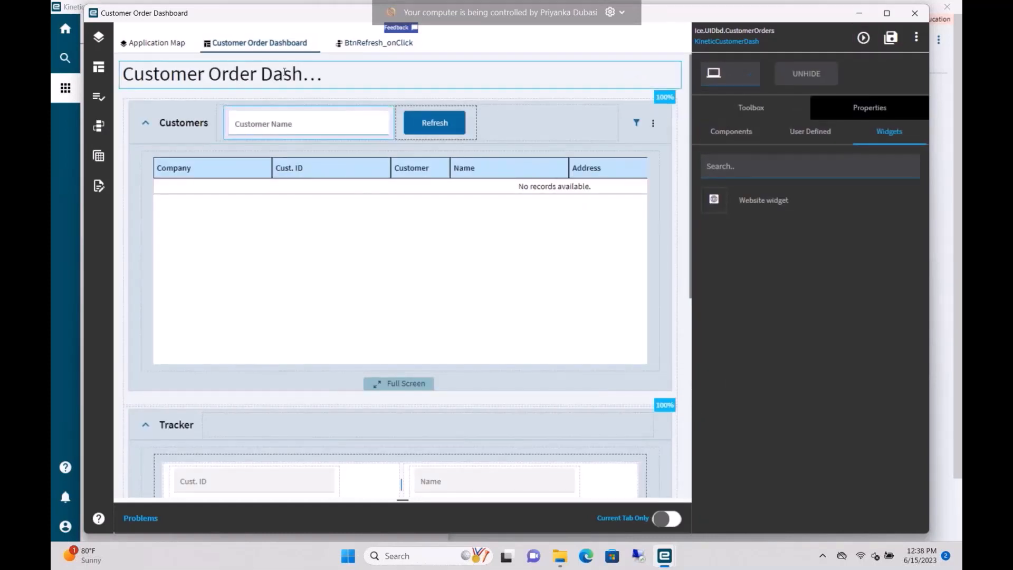
click(882, 119)
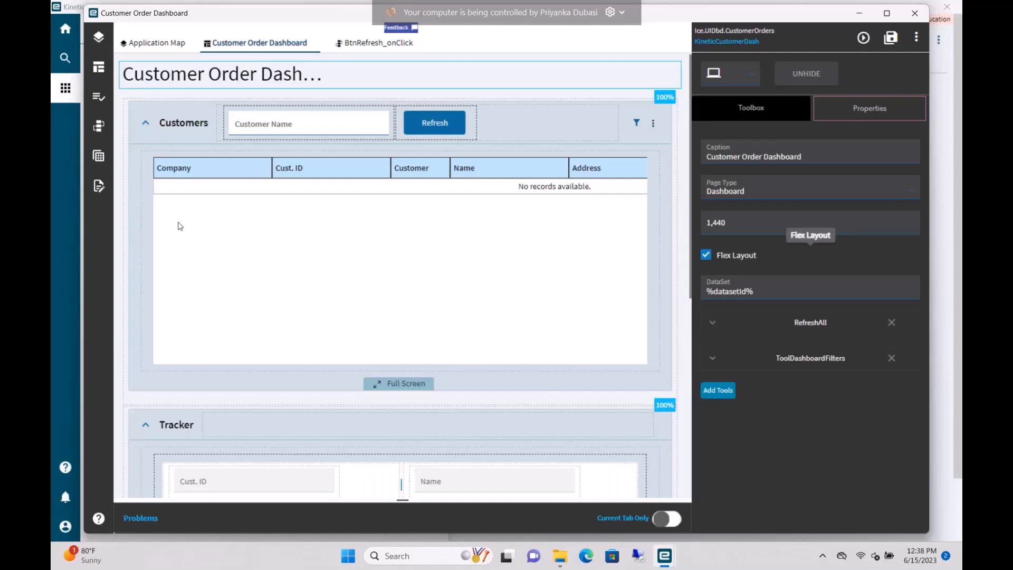
- Return to the Customer Orders in Kinetic dashboard and reopen its KineticCustomerDash layer on the Customer Order Dashboard page in Application Studio
click(530, 242)
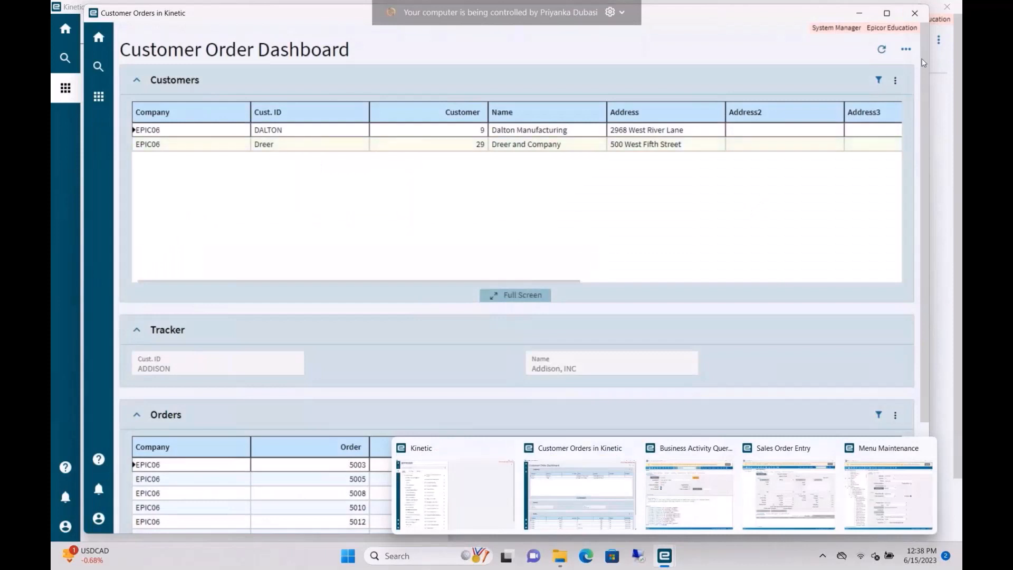
click(906, 49)
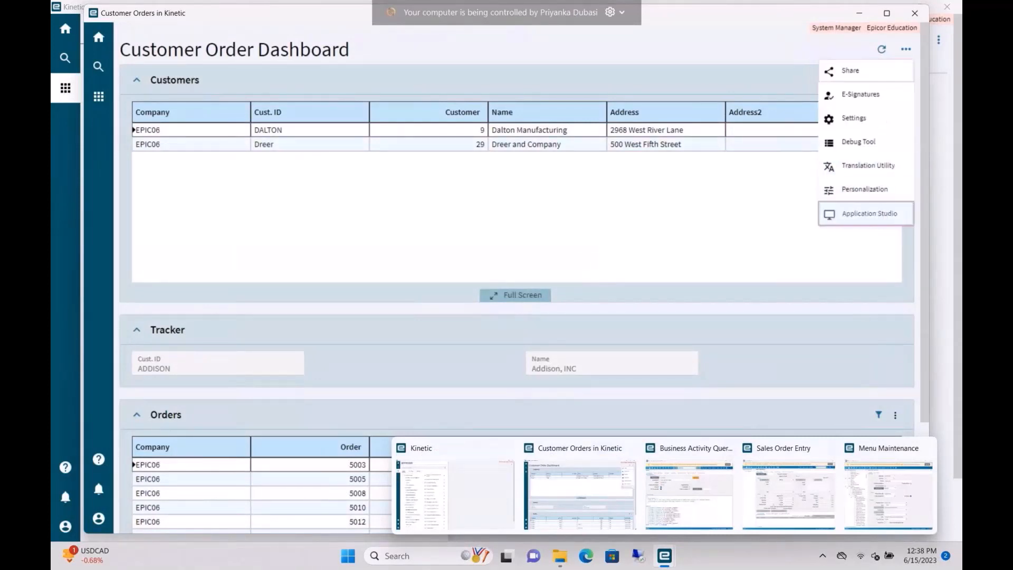
click(843, 216)
click(579, 283)
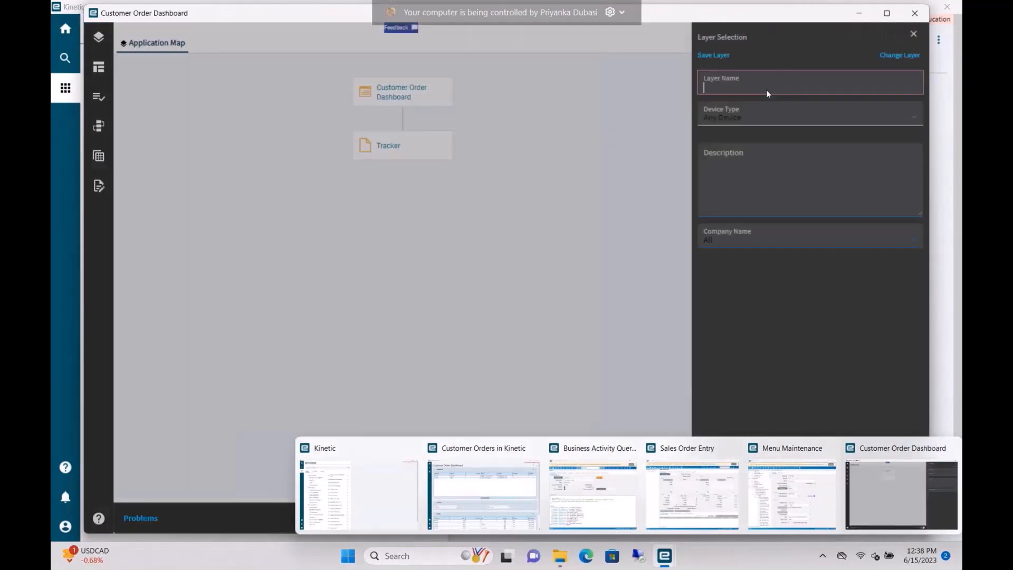
click(821, 137)
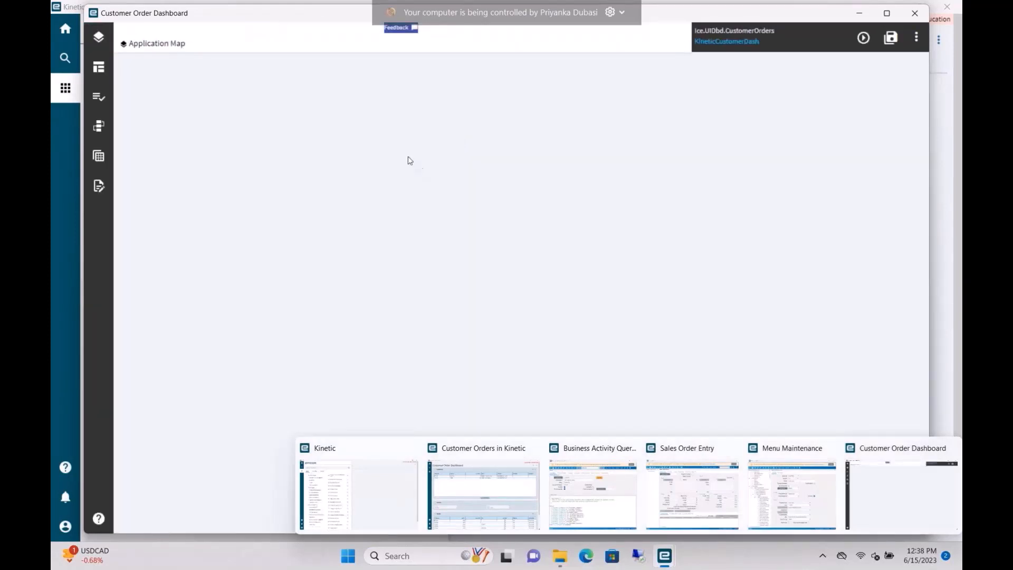
click(399, 97)
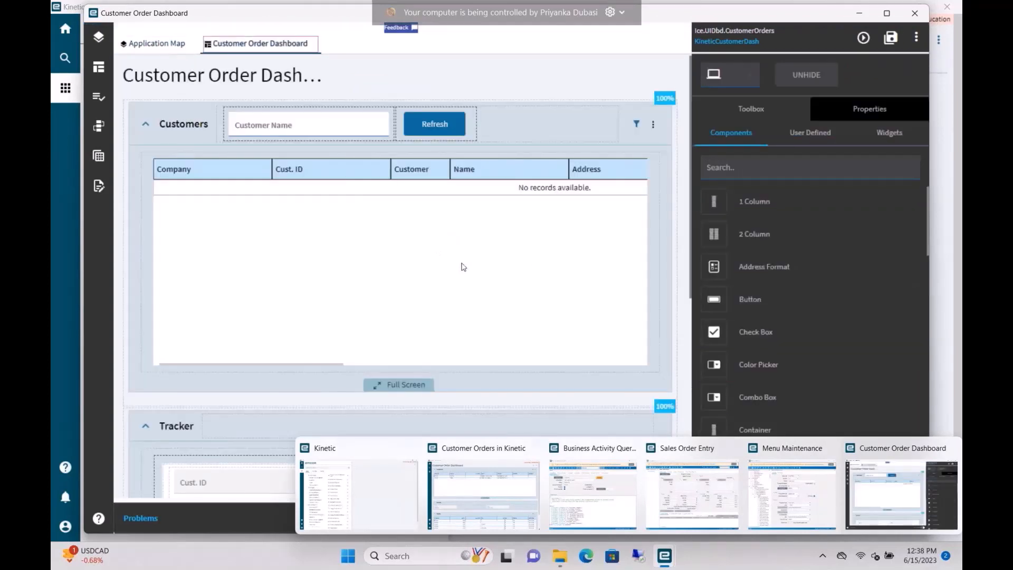
- Examine the Customers grid panel's property groups, including Basic, State and Layout
click(672, 353)
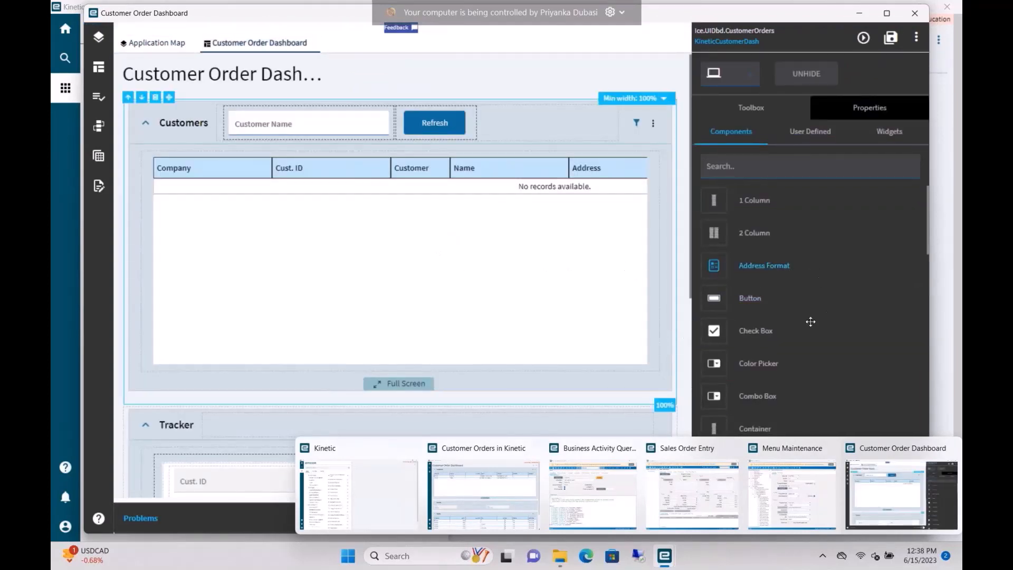
click(869, 108)
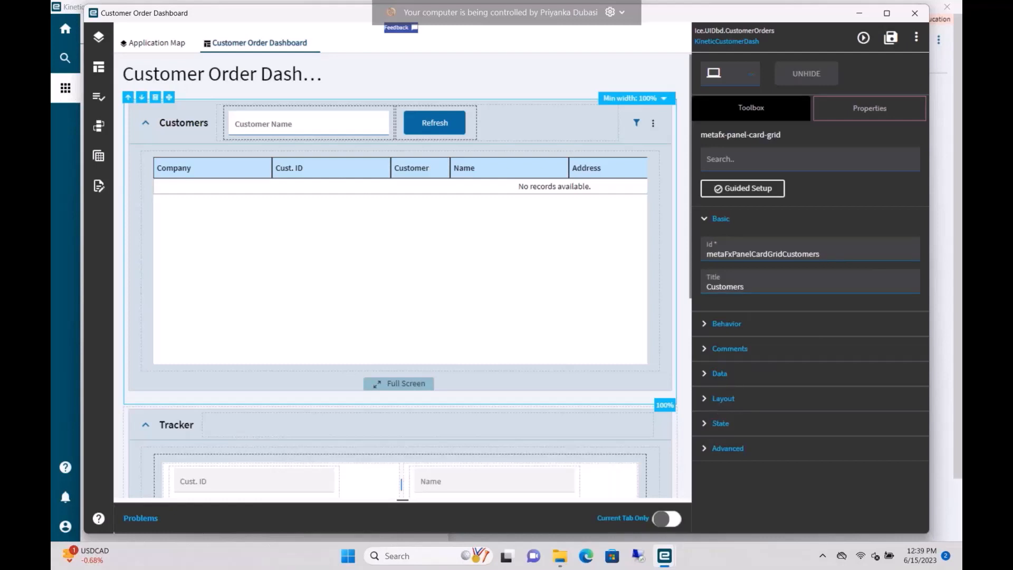
click(704, 220)
click(704, 220)
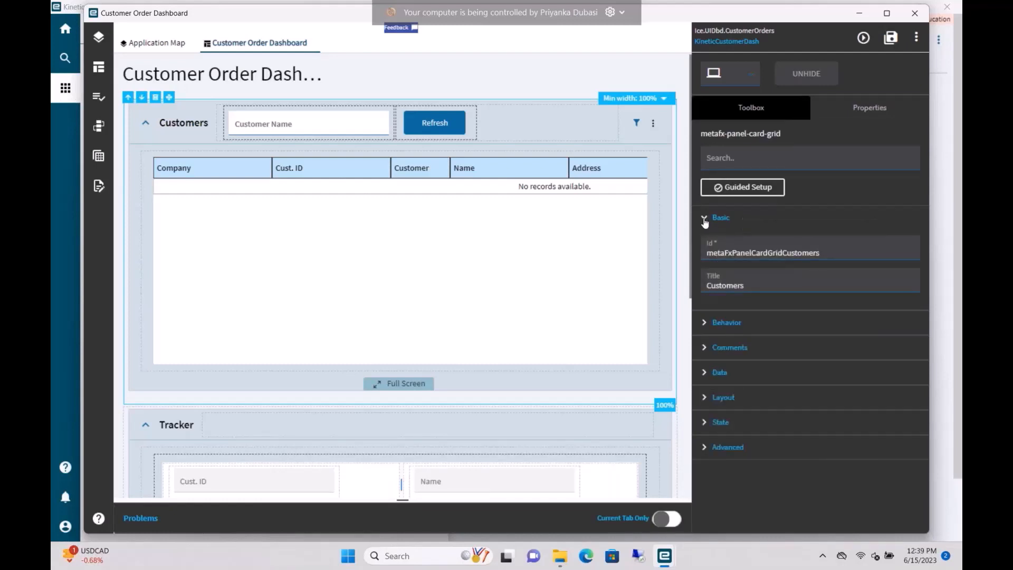
click(705, 220)
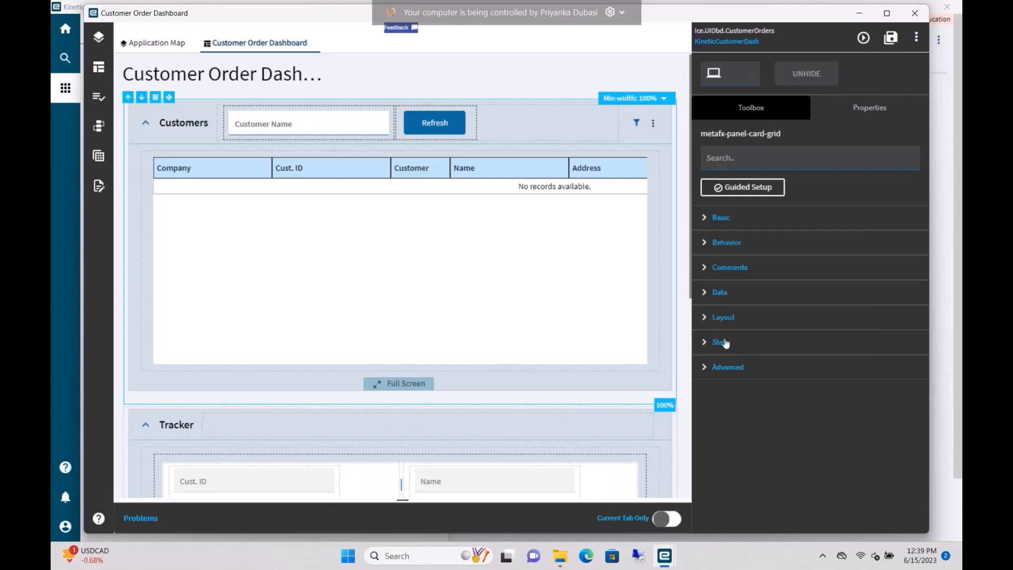
click(706, 344)
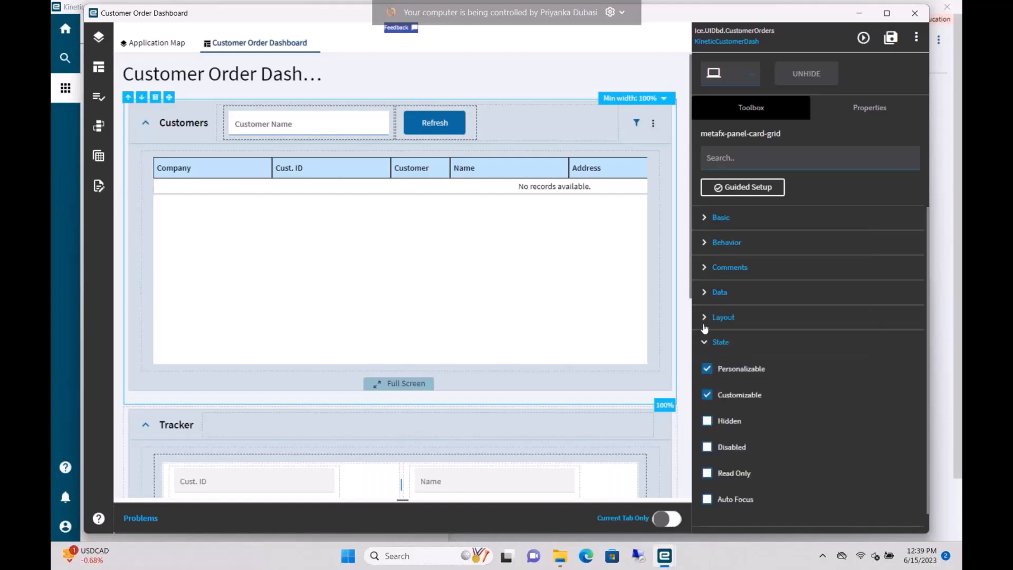
click(705, 317)
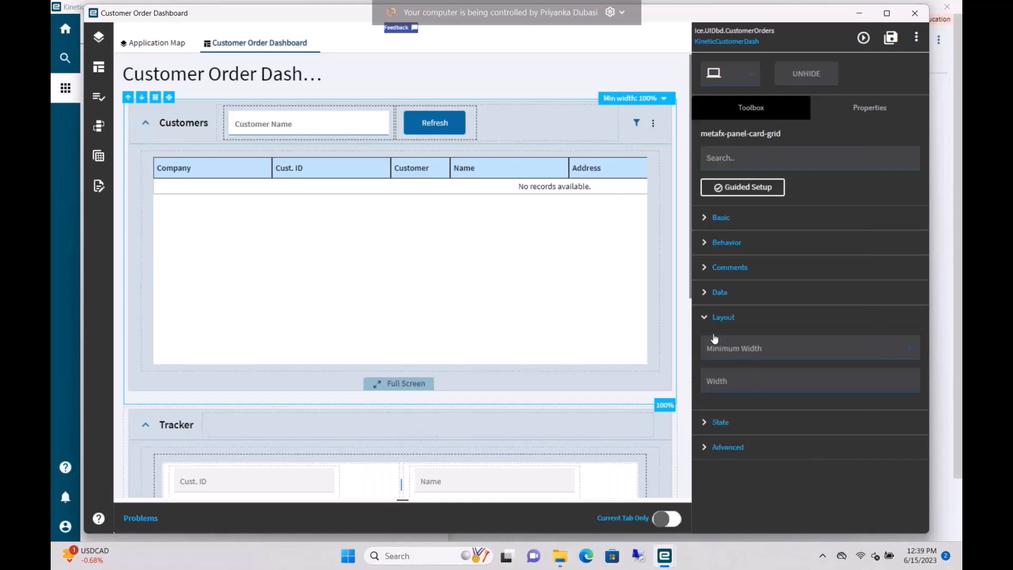
click(706, 318)
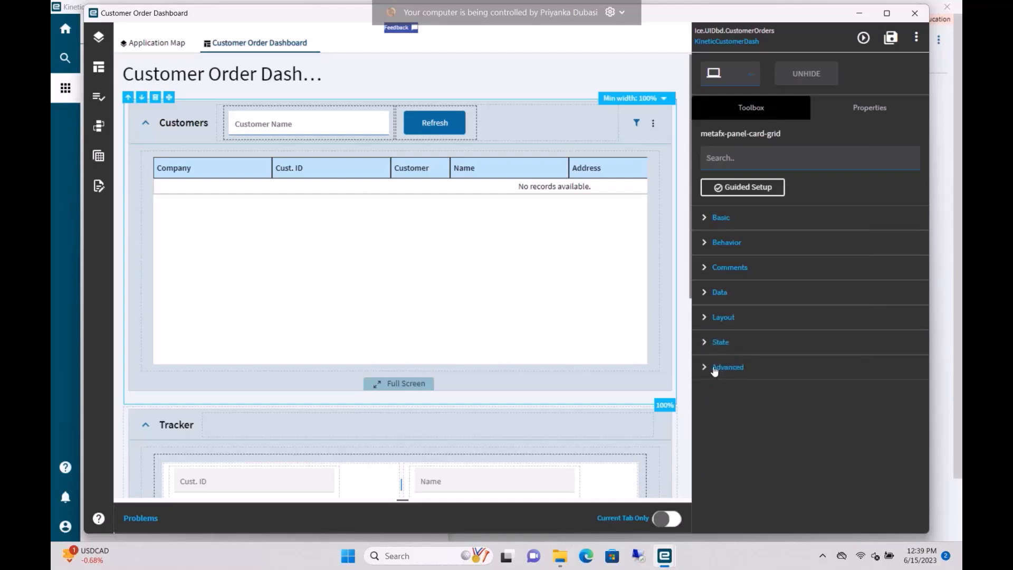
- Set the Customers grid panel's minimum width to 50%
click(665, 99)
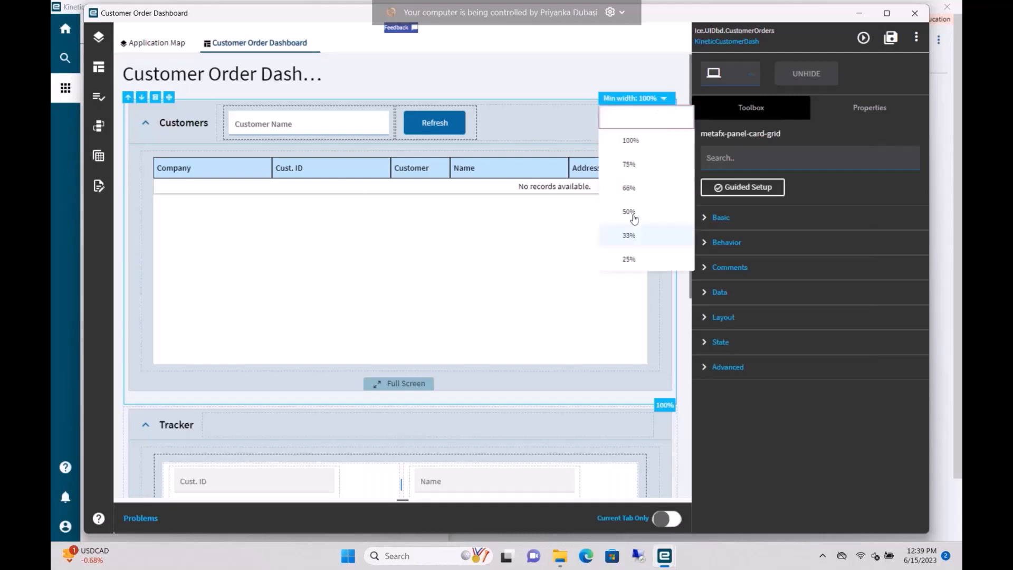
click(668, 252)
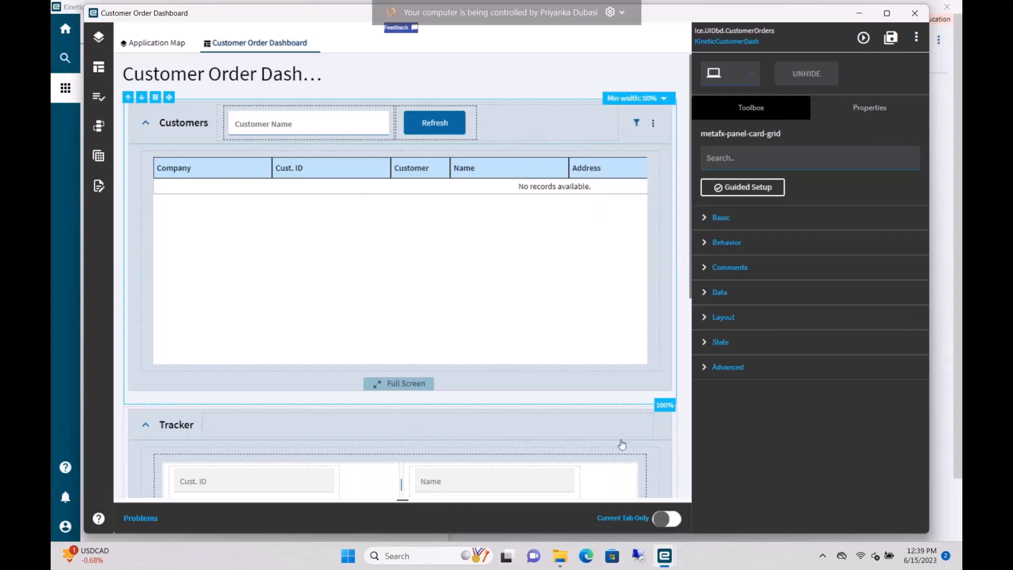
click(665, 431)
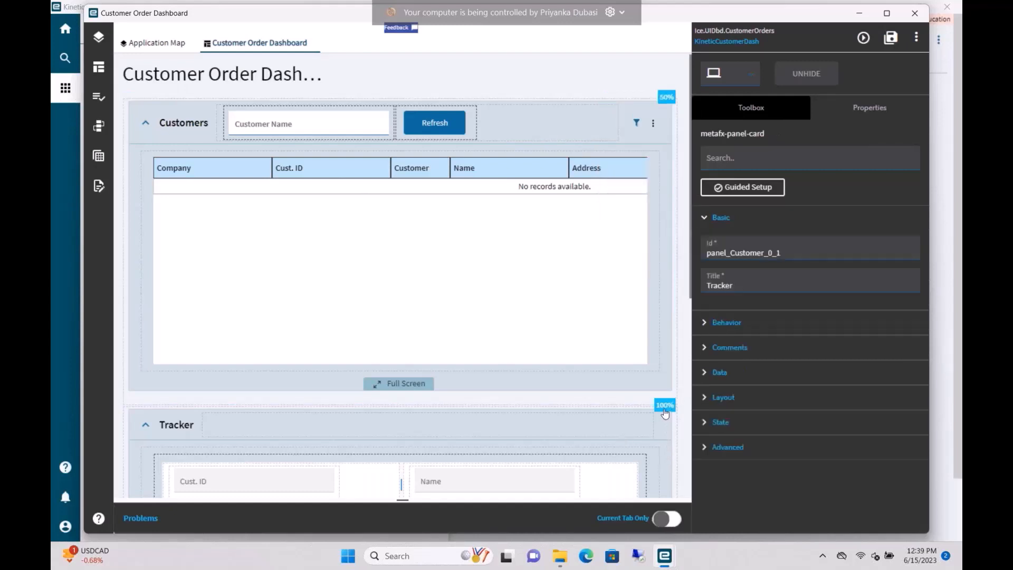
click(758, 107)
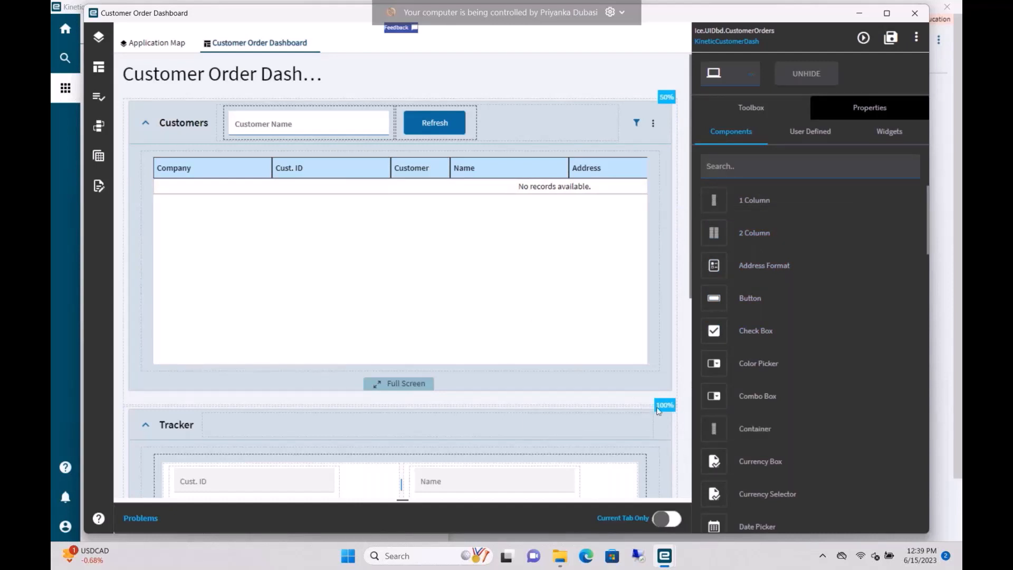
click(590, 248)
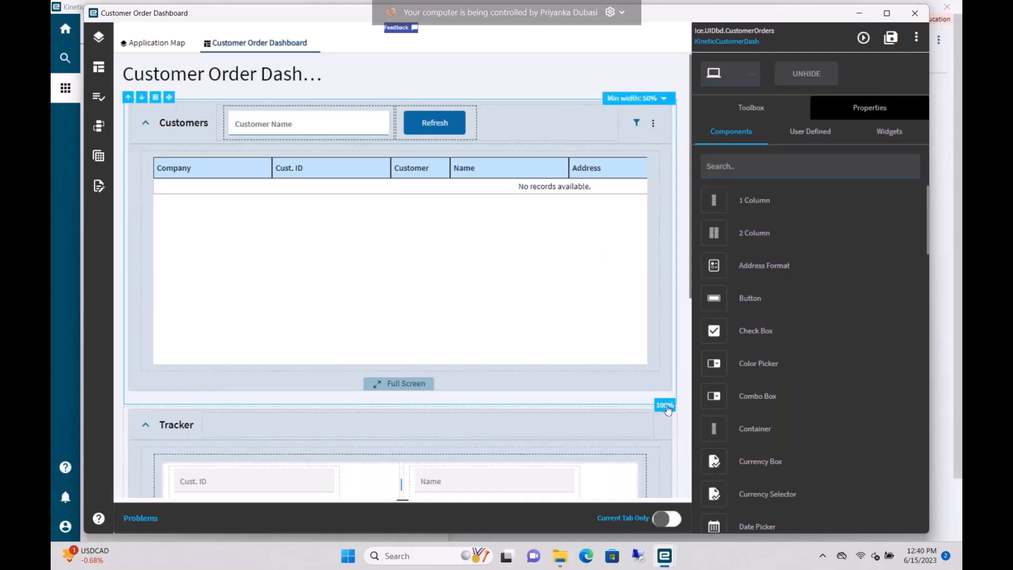
click(674, 467)
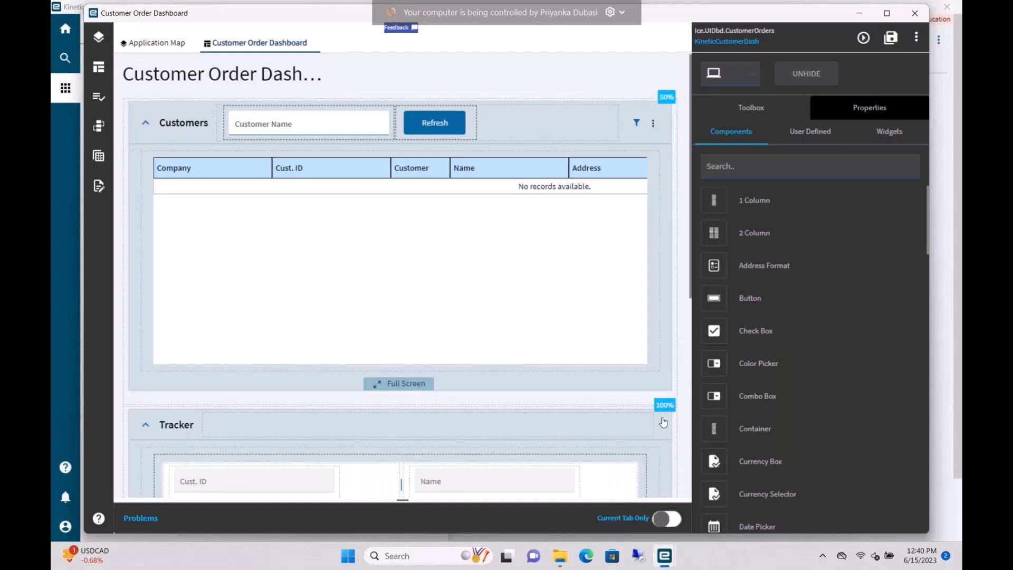
- Maximize Application Studio, set the Orders grid panel's minimum width to 50%, and preview the dashboard
click(877, 21)
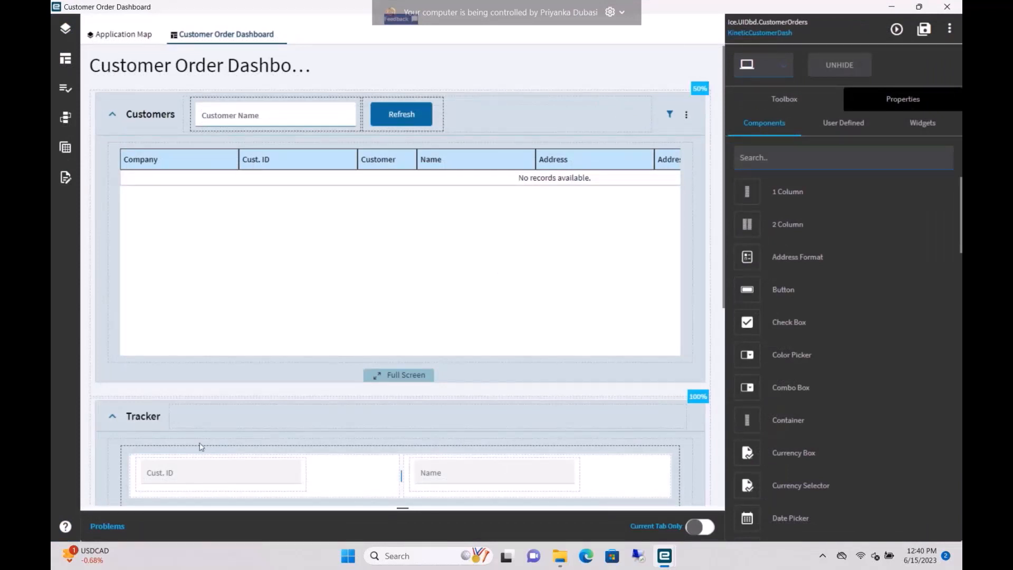
scroll(491, 410, down, 5)
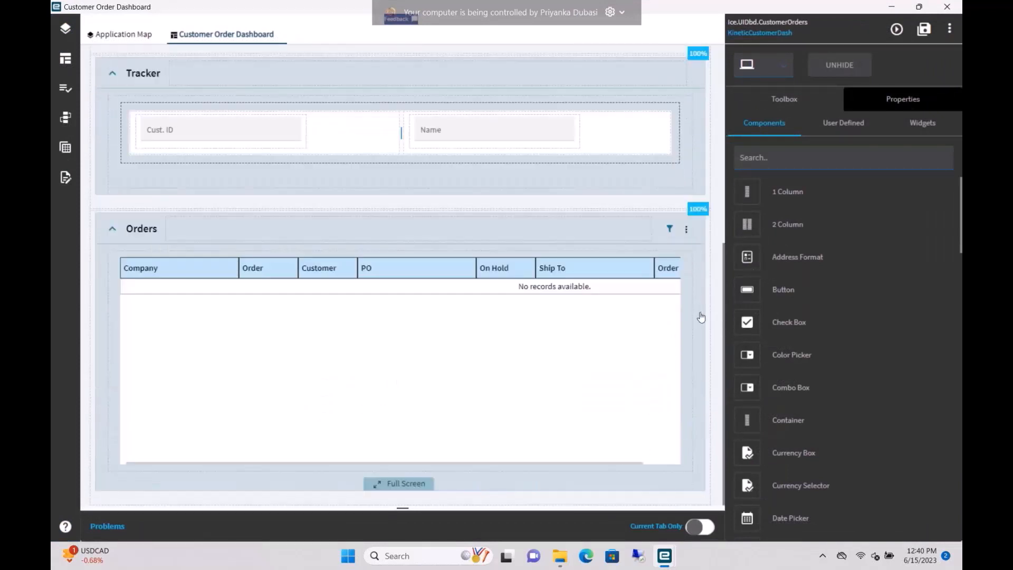
click(707, 263)
click(696, 210)
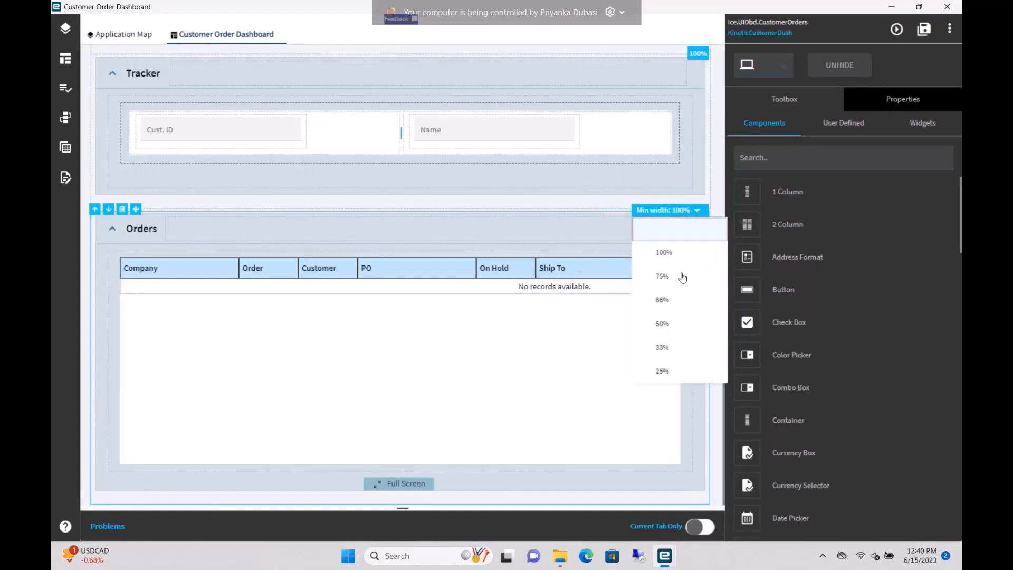
click(666, 324)
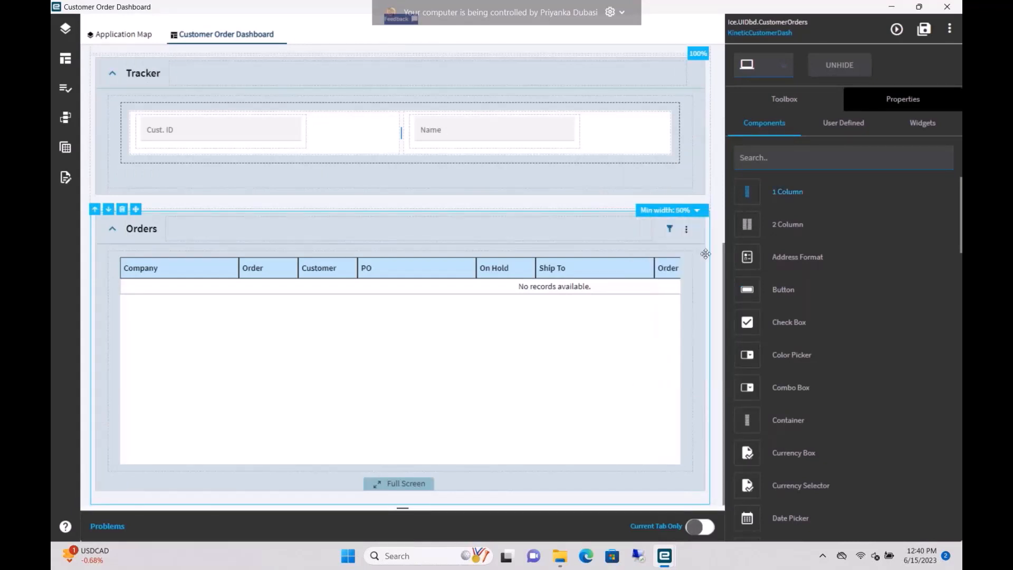
click(897, 30)
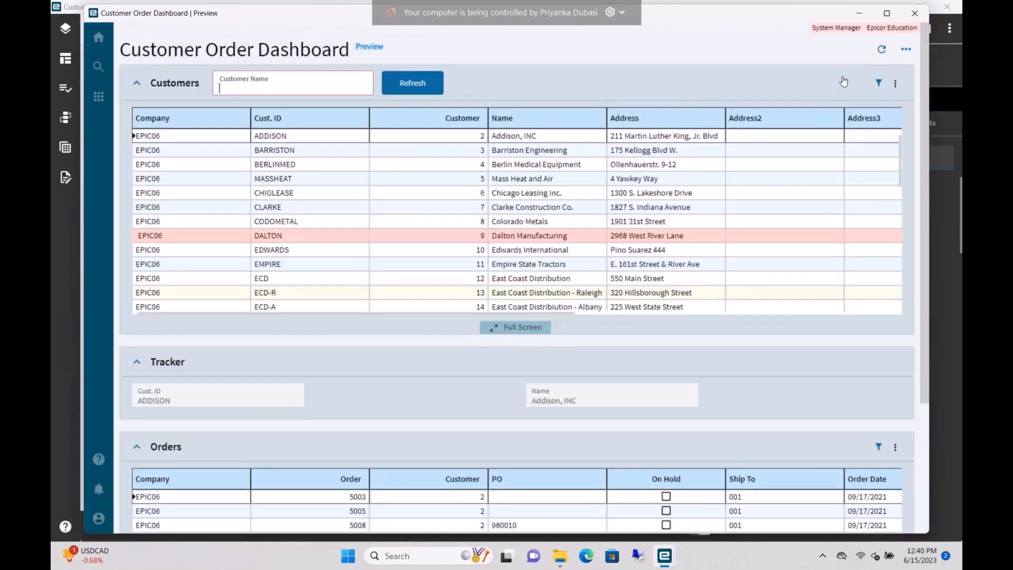
- Close the dashboard preview and set the Orders grid panel's state to Hidden
click(916, 14)
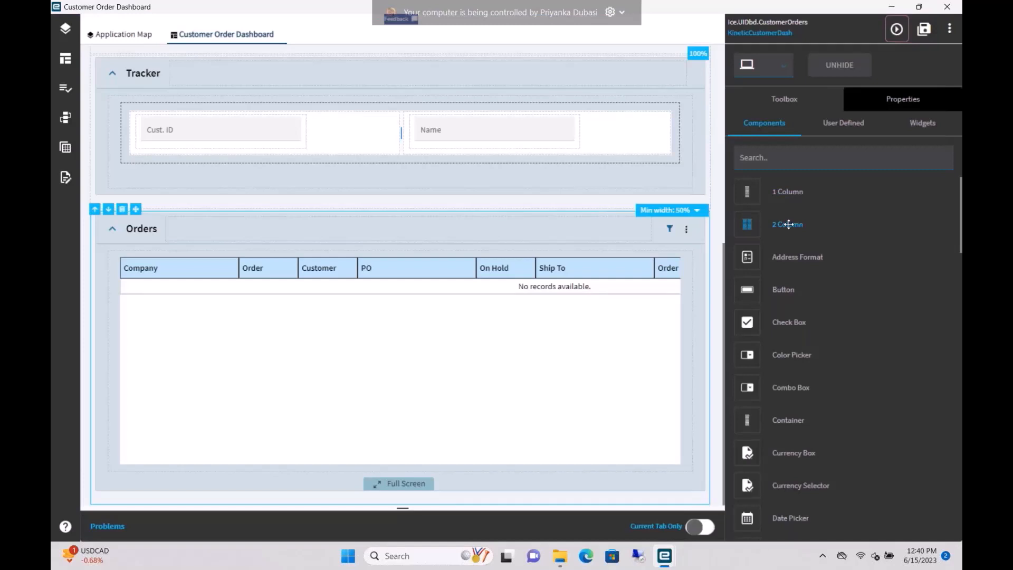
drag(786, 224, 689, 270)
scroll(689, 269, up, 1)
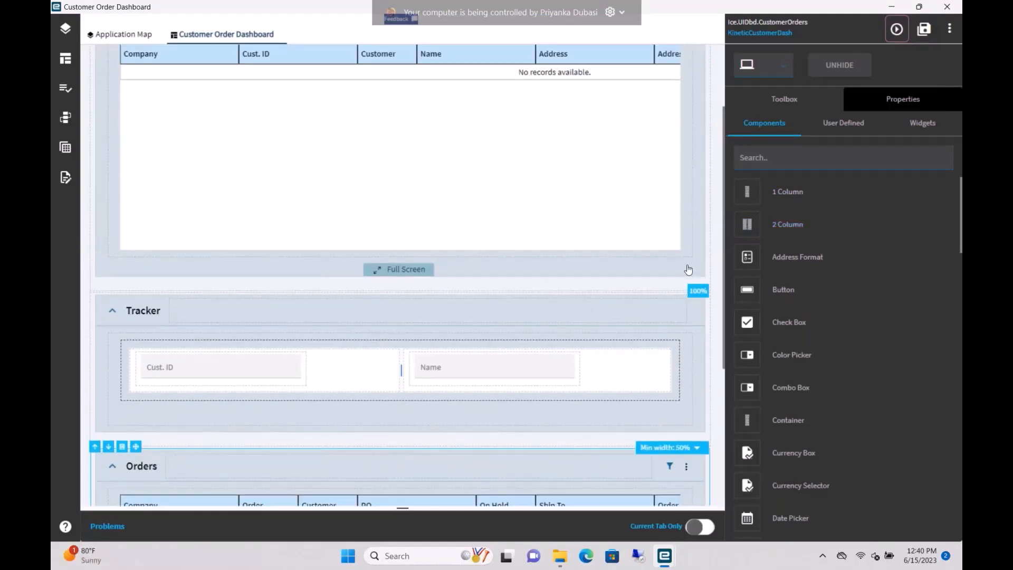
scroll(686, 248, down, 1)
scroll(682, 226, up, 3)
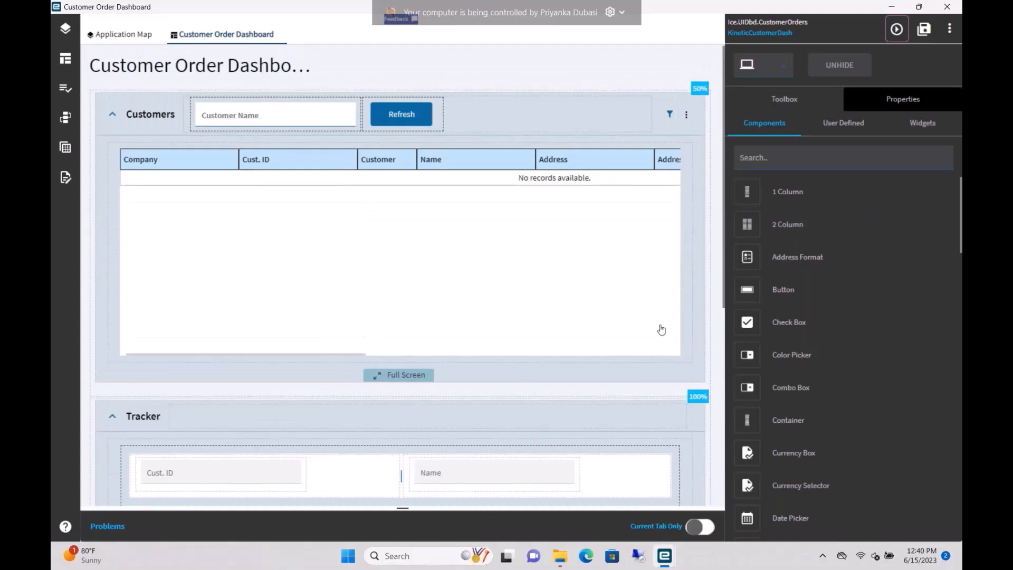
scroll(688, 338, down, 3)
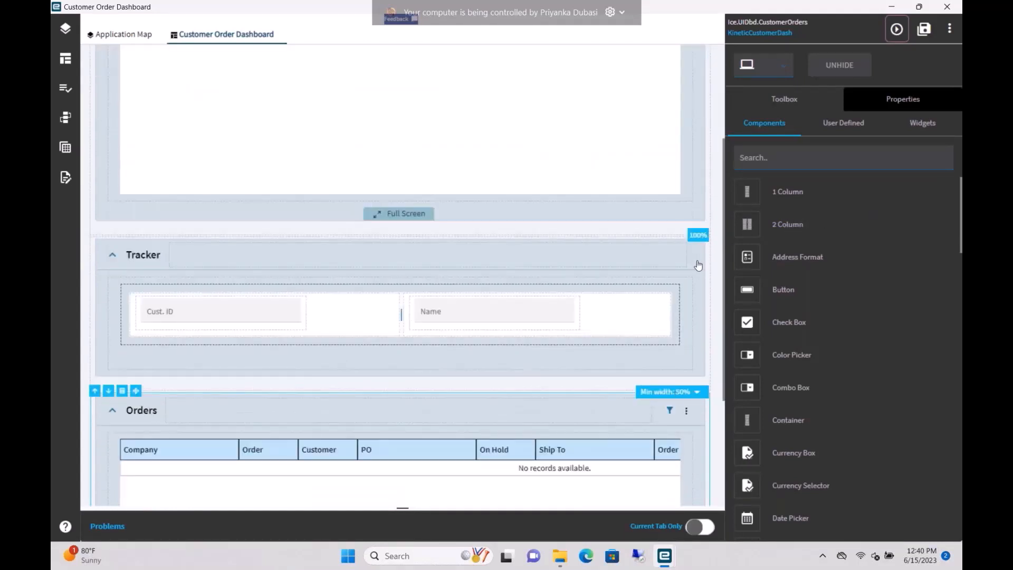
click(903, 102)
click(749, 422)
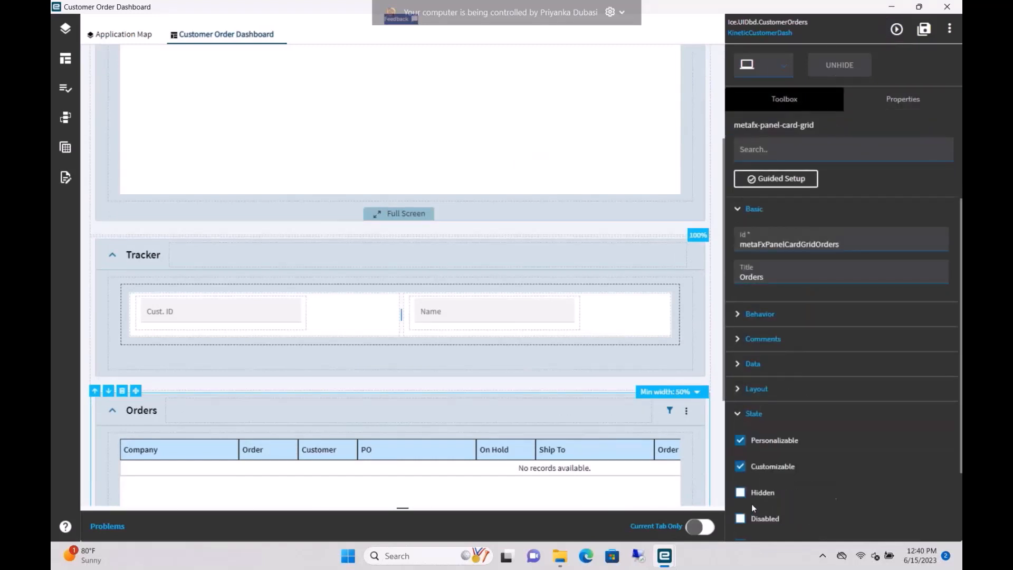
click(740, 493)
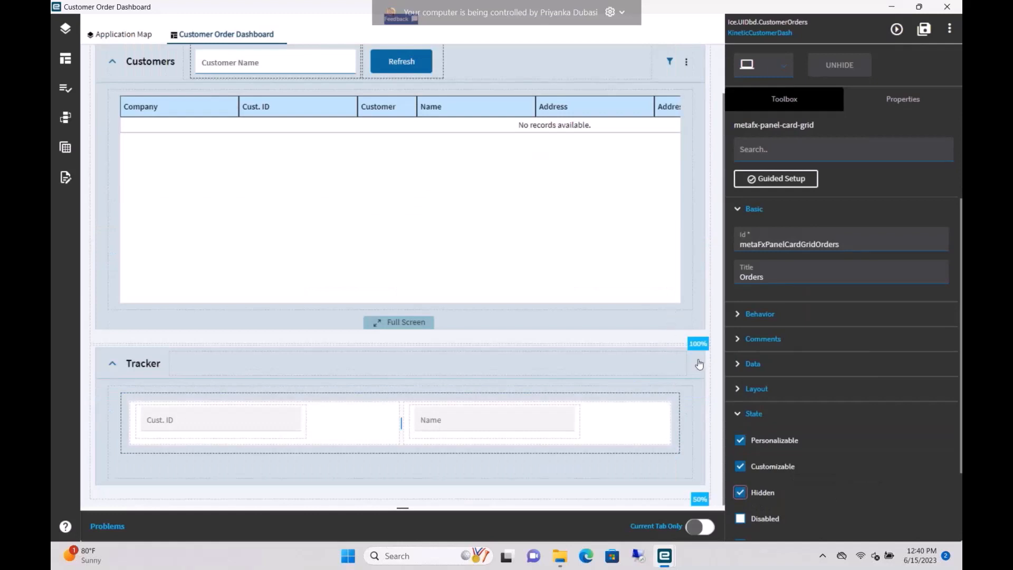
- Preview the Customer Order Dashboard to check the layout with the Orders panel hidden, and close the preview
click(897, 29)
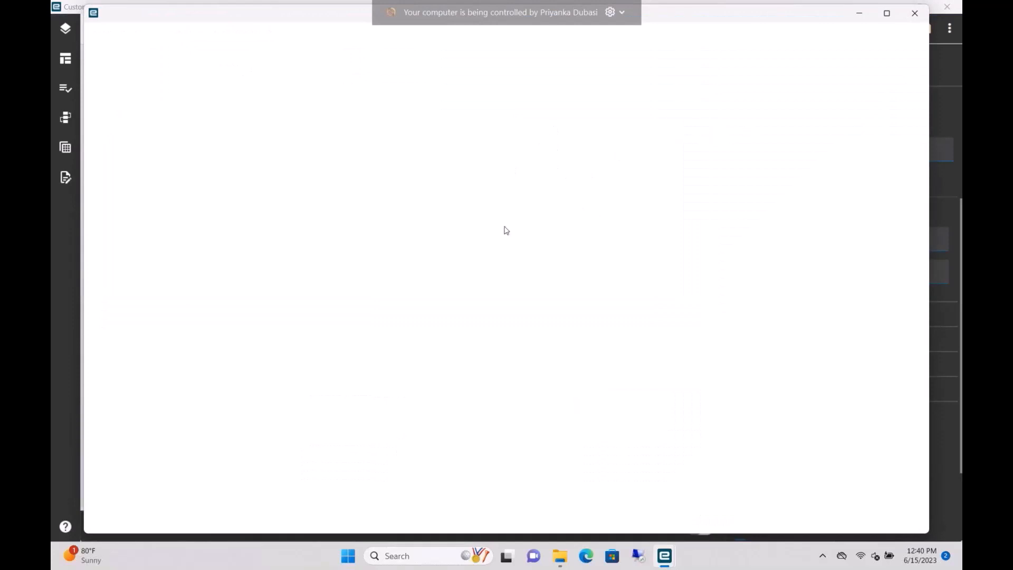
click(916, 13)
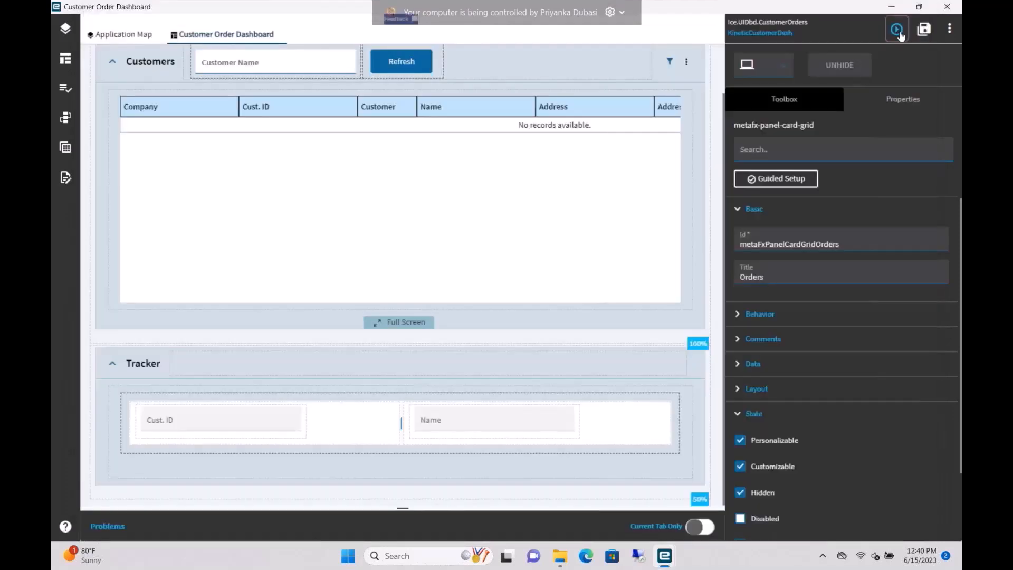
click(897, 29)
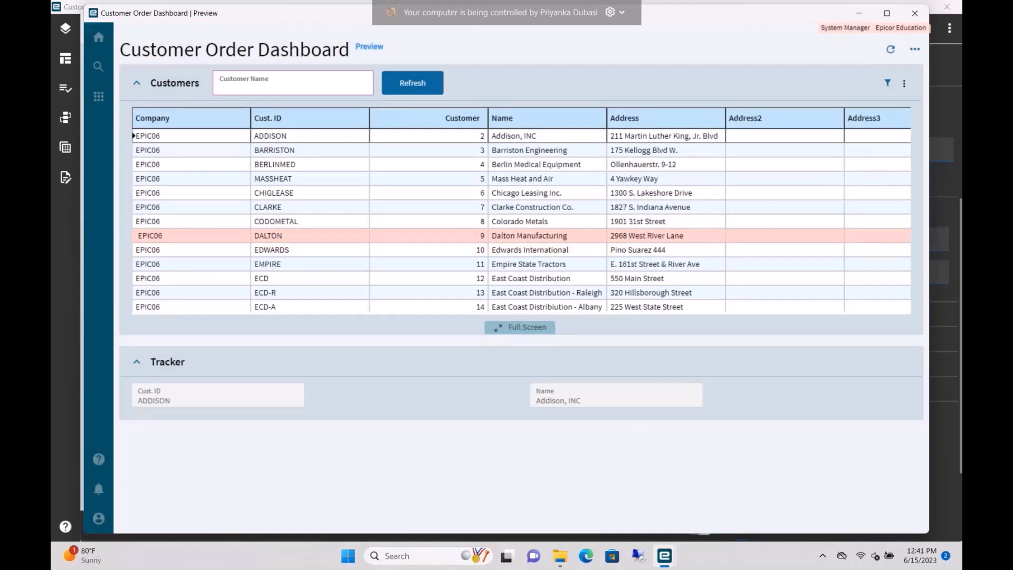
click(925, 10)
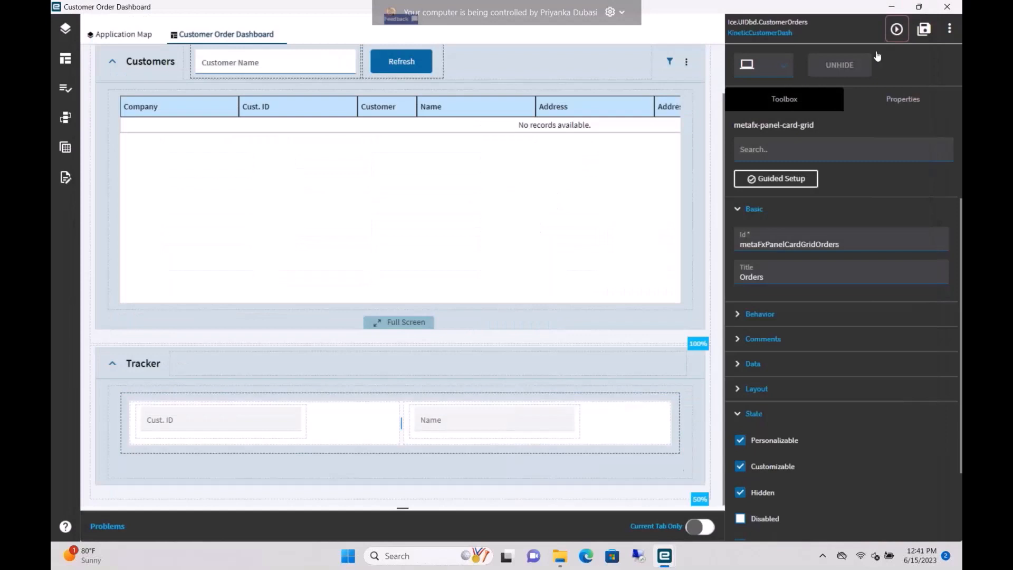
- Show hidden components on the design canvas and open the Orders grid panel's Grid Model settings
click(854, 68)
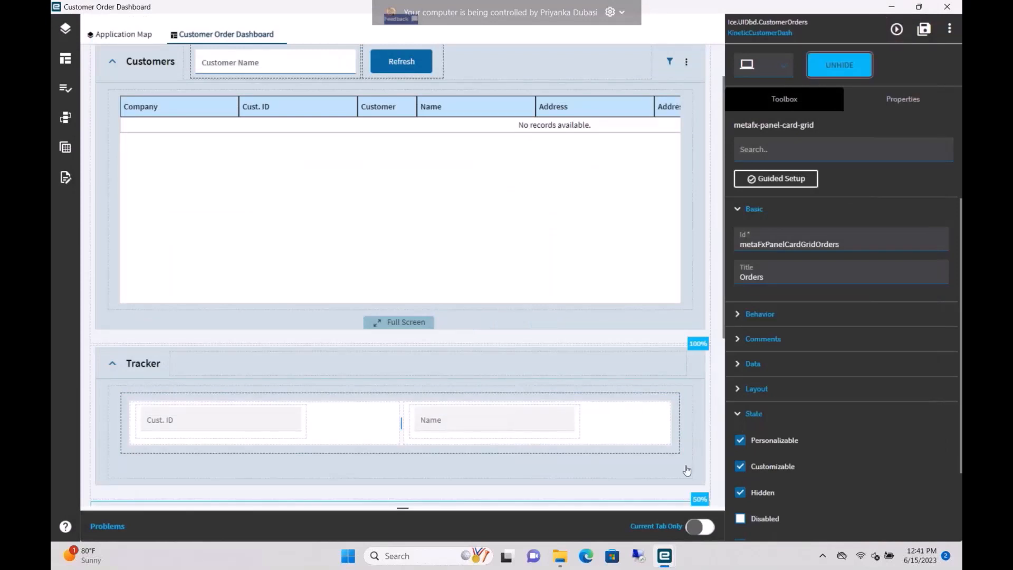
scroll(689, 438, down, 1)
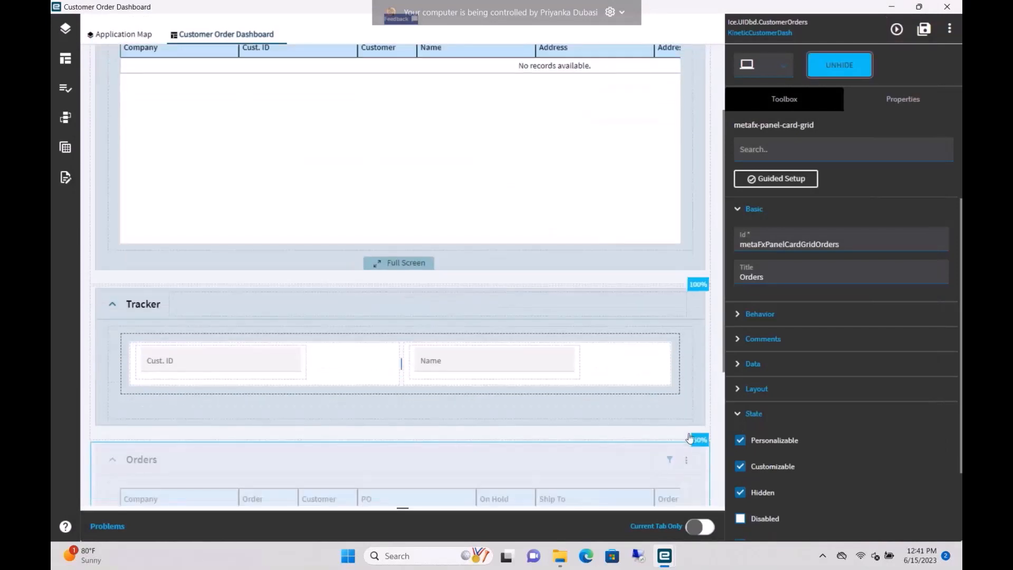
scroll(683, 240, up, 2)
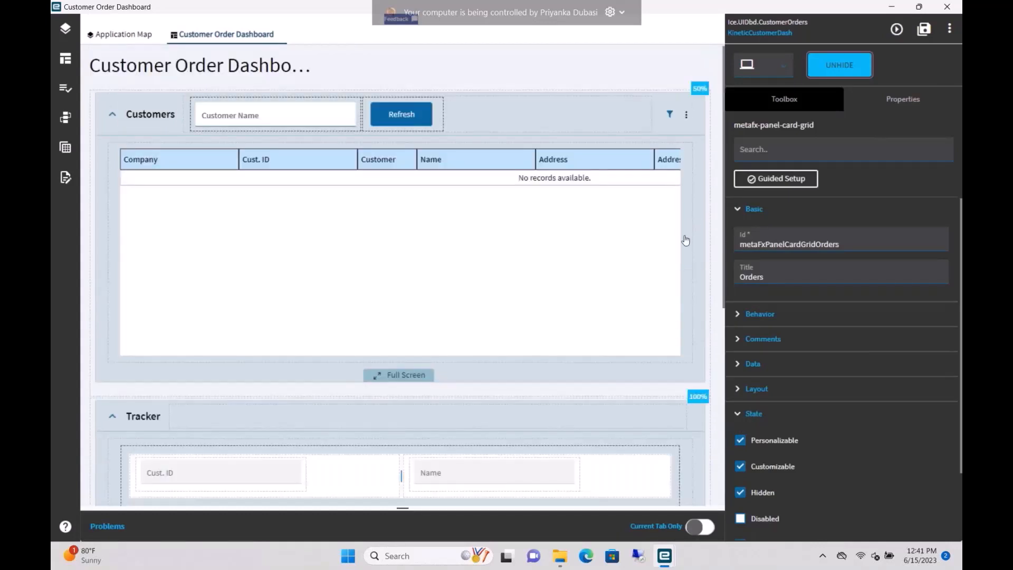
click(745, 368)
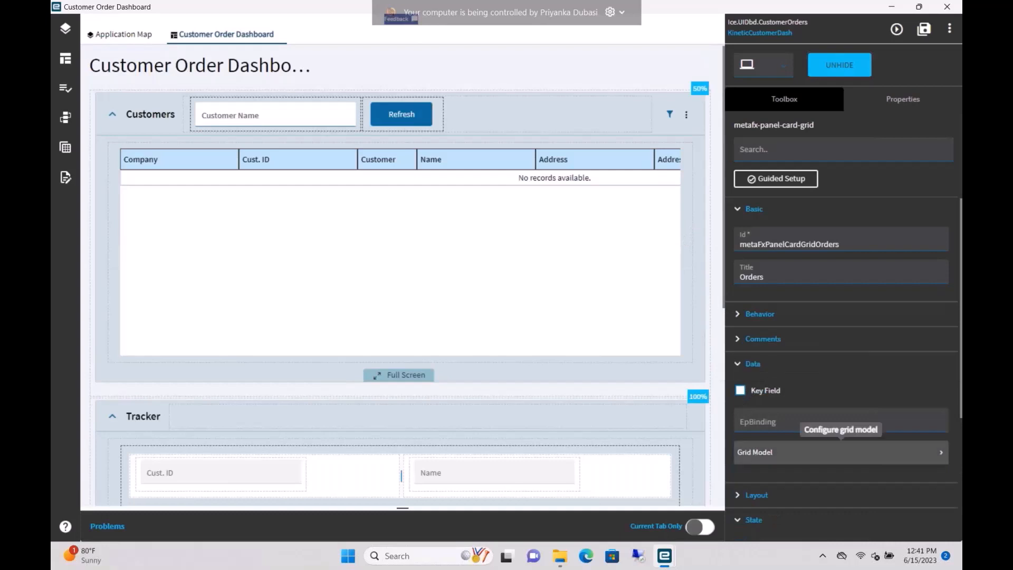
click(839, 450)
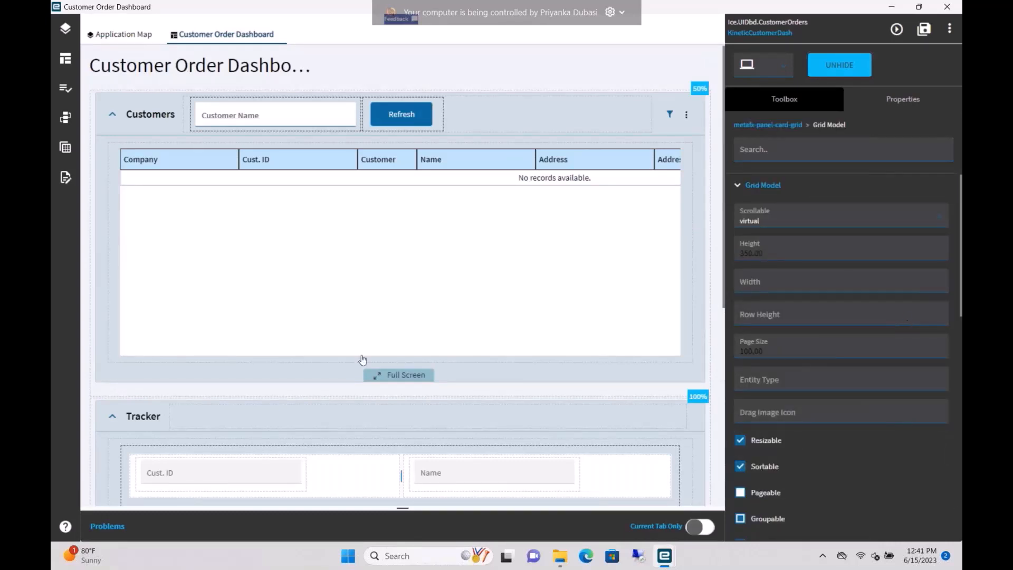
- Move the Customers grid panel below the Tracker panel and examine its Grid Model properties
drag(360, 357, 375, 370)
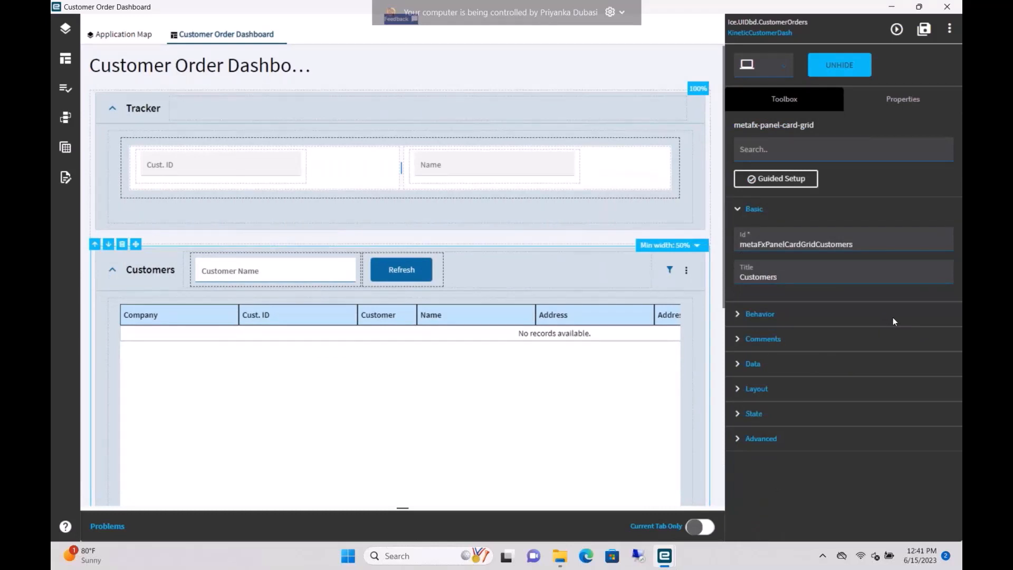
click(753, 363)
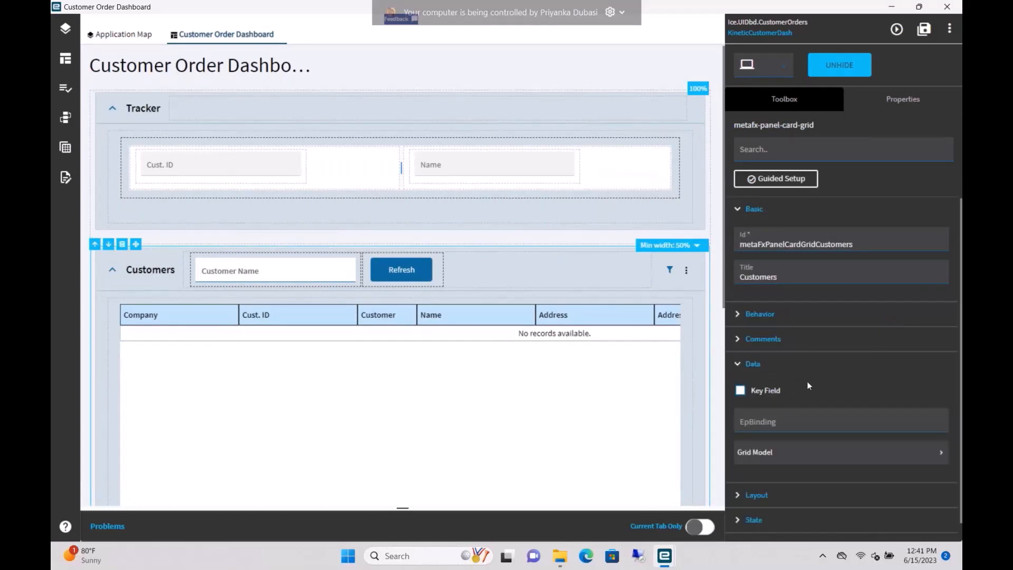
scroll(802, 446, down, 1)
click(802, 444)
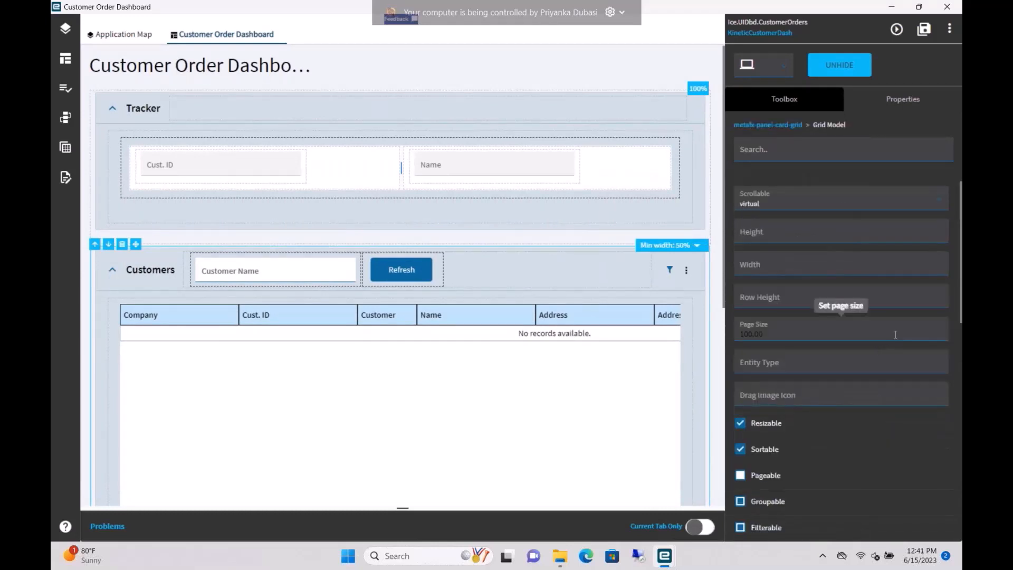
scroll(895, 336, down, 7)
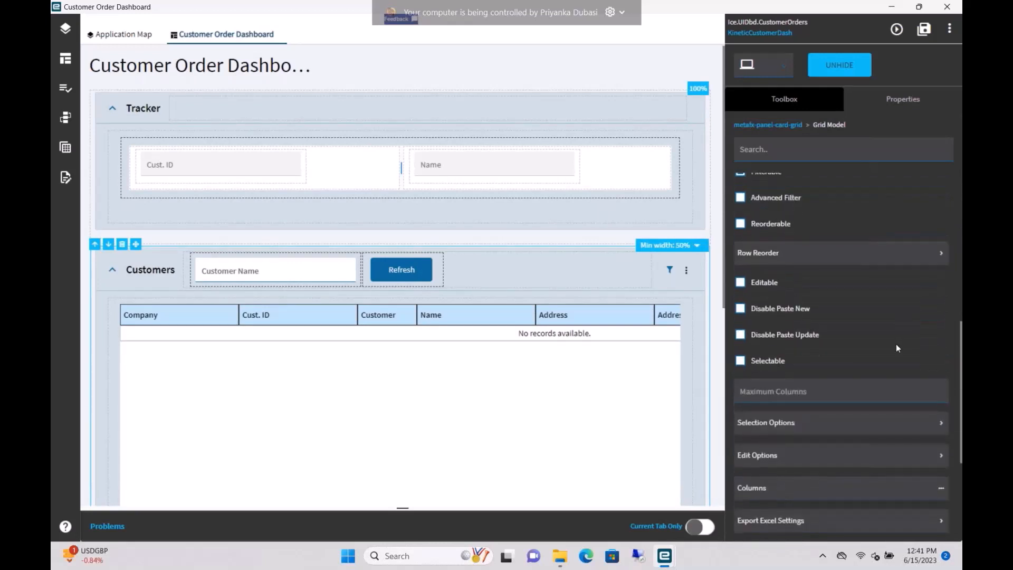
scroll(896, 343, down, 4)
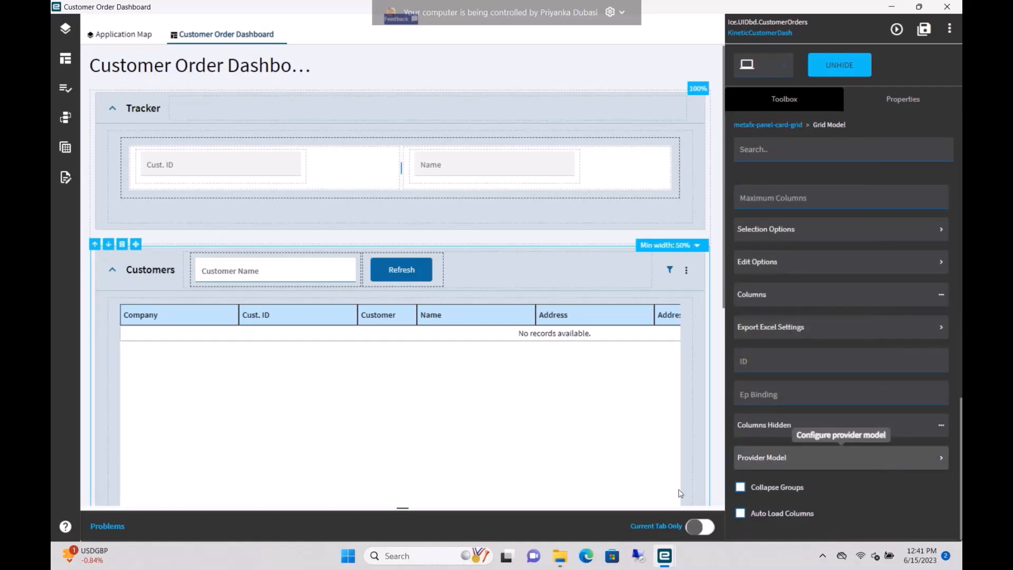
scroll(904, 370, up, 1)
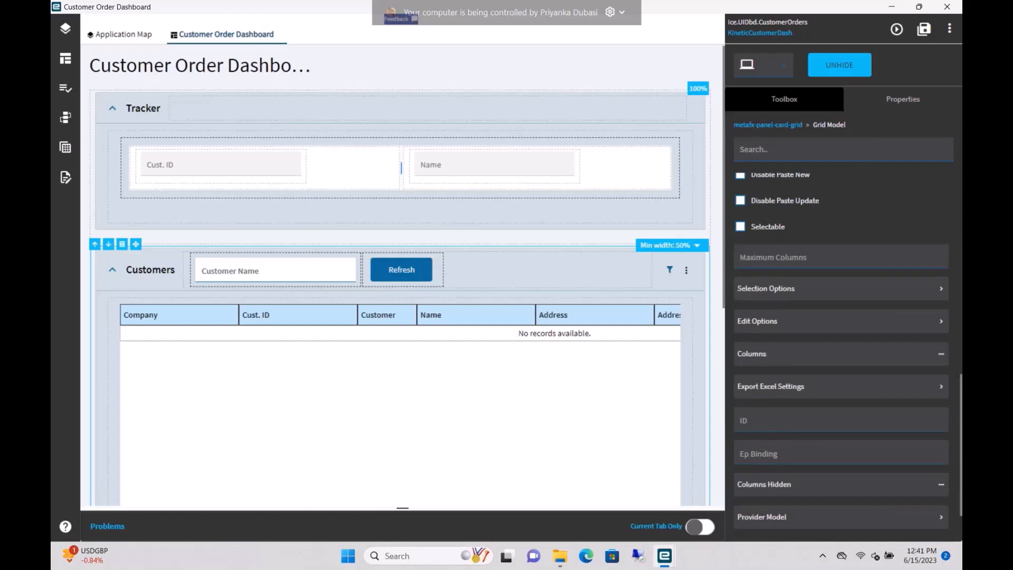
scroll(903, 385, up, 1)
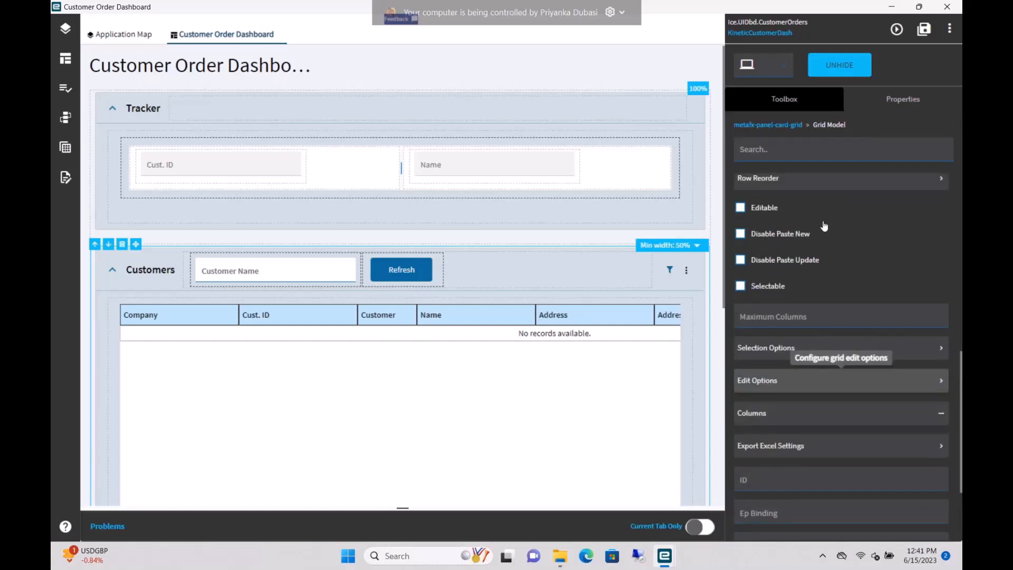
- Return to the Customers grid panel's main properties and view its Layout settings
click(792, 126)
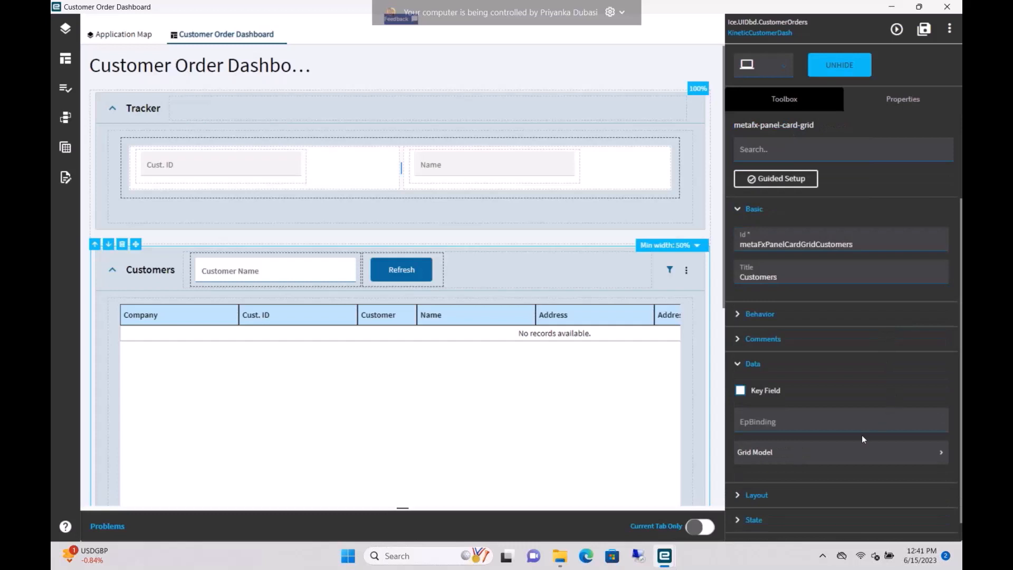
scroll(786, 470, down, 1)
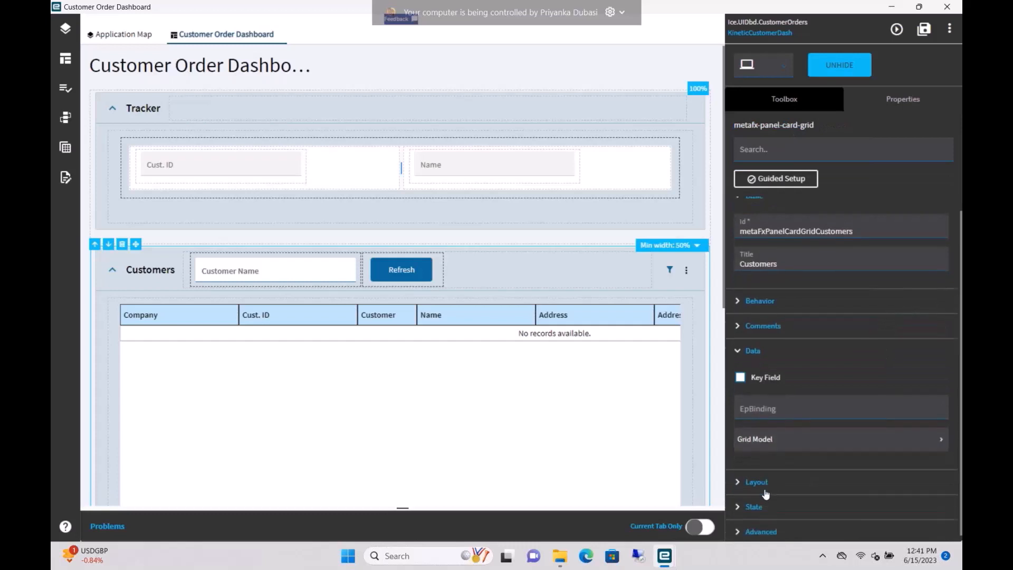
click(752, 477)
scroll(825, 475, down, 3)
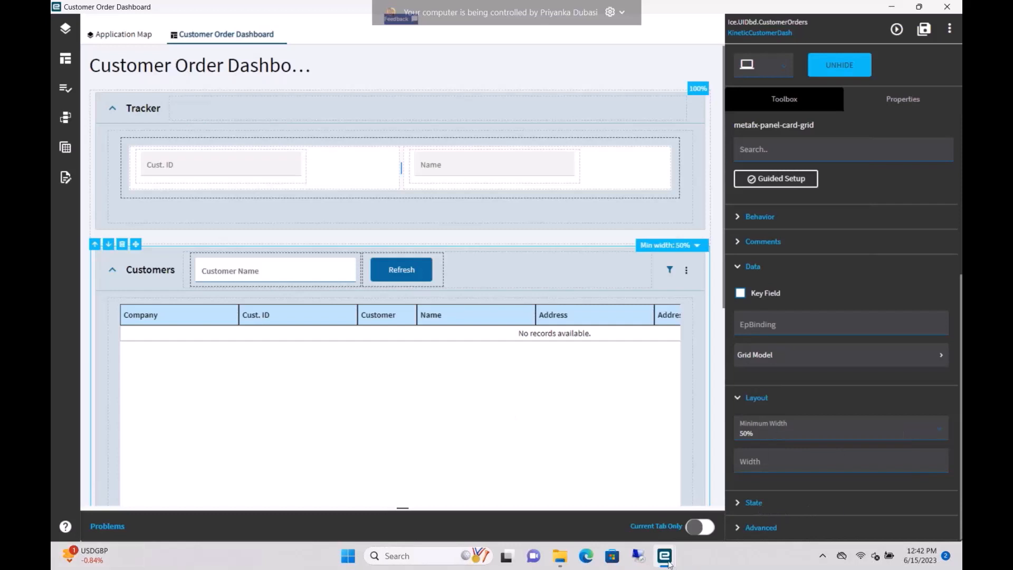
- Switch to the Kinetic home window and view the product's About information through the Help and support center
mouse_move(653, 563)
click(316, 524)
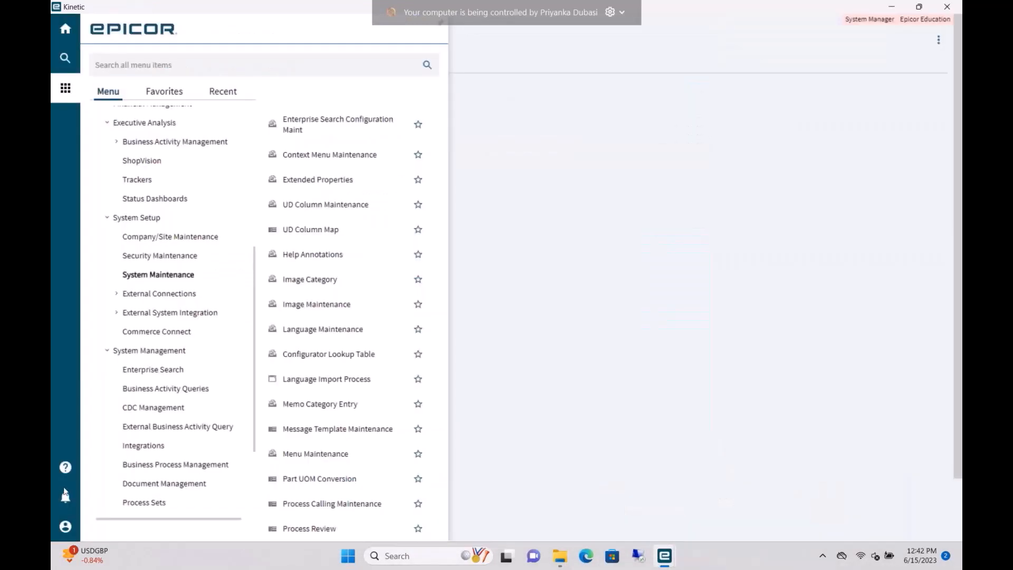
click(65, 467)
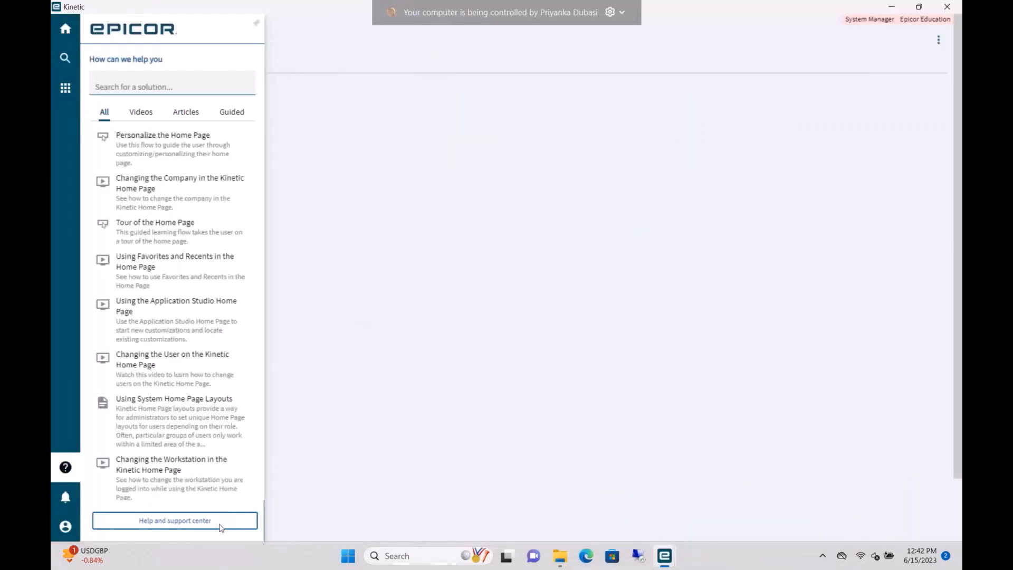
click(221, 527)
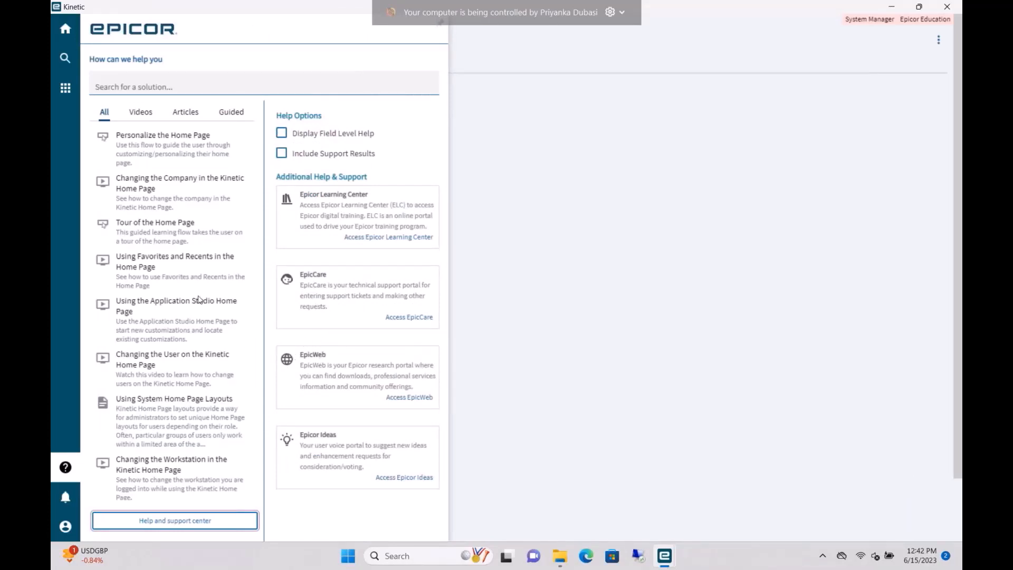
scroll(385, 460, down, 1)
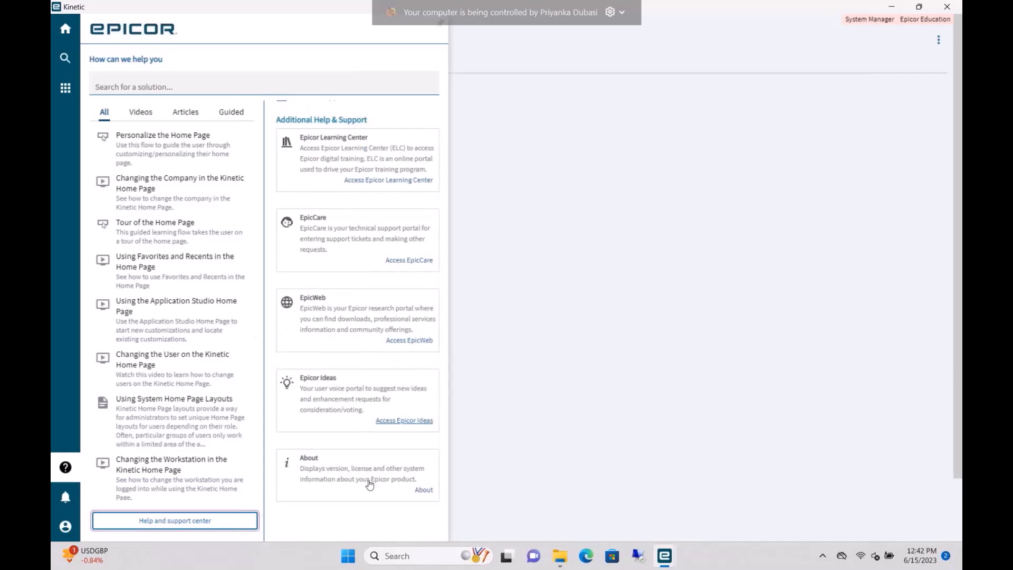
click(425, 490)
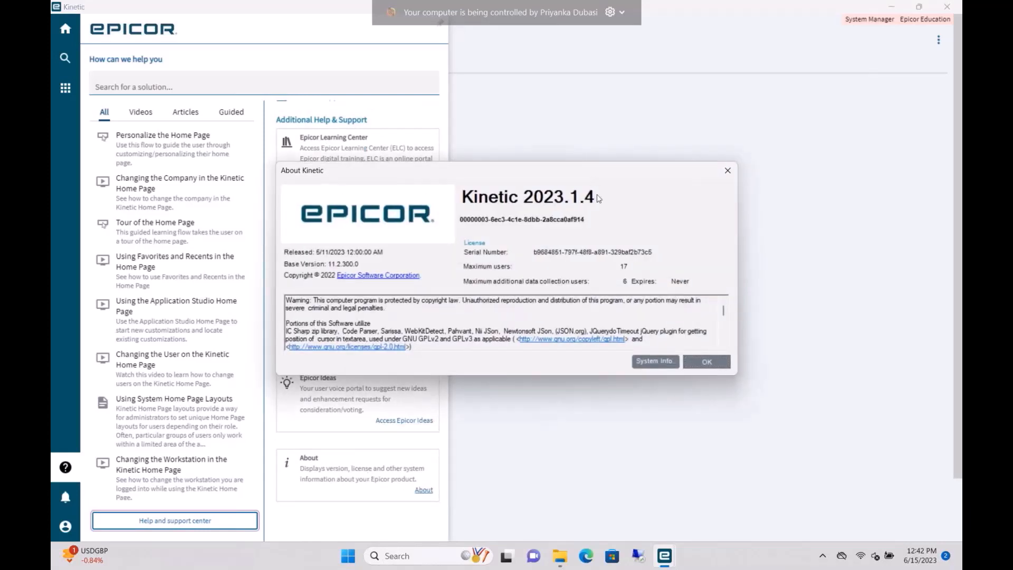
click(707, 362)
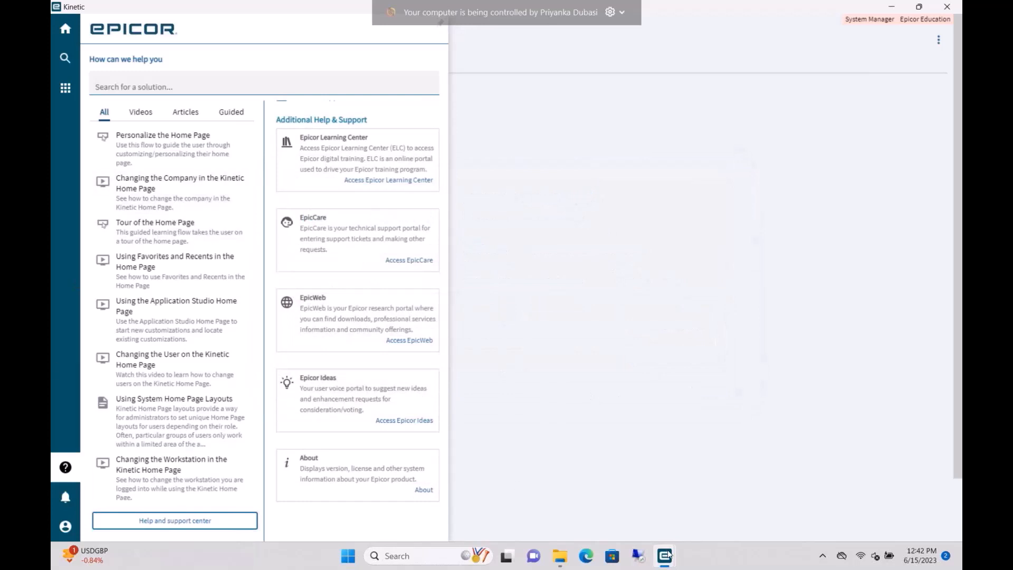
- Return to the Customer Order Dashboard in Application Studio and view the Customers grid panel's State and Minimum Width properties
mouse_move(664, 555)
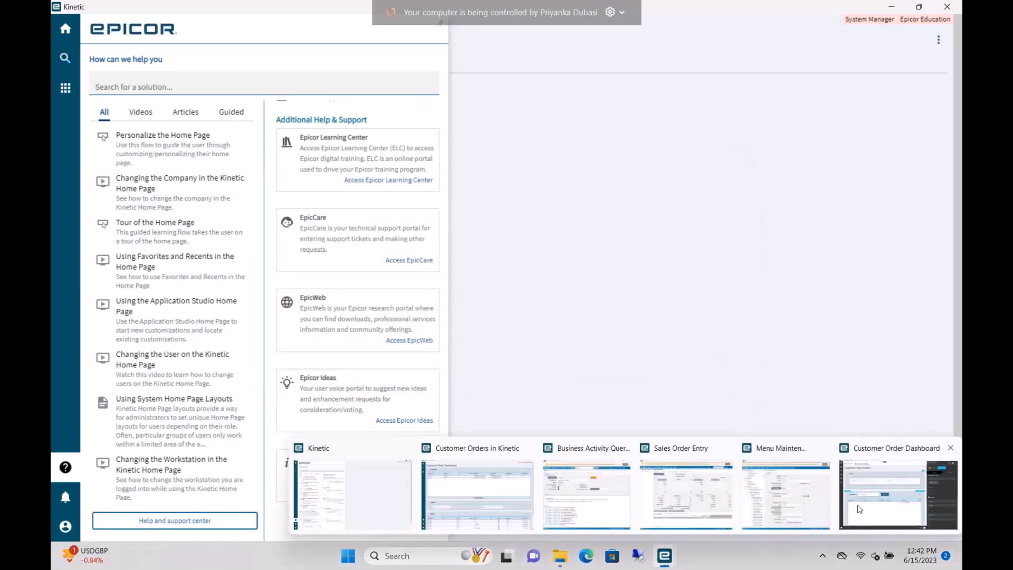
click(865, 483)
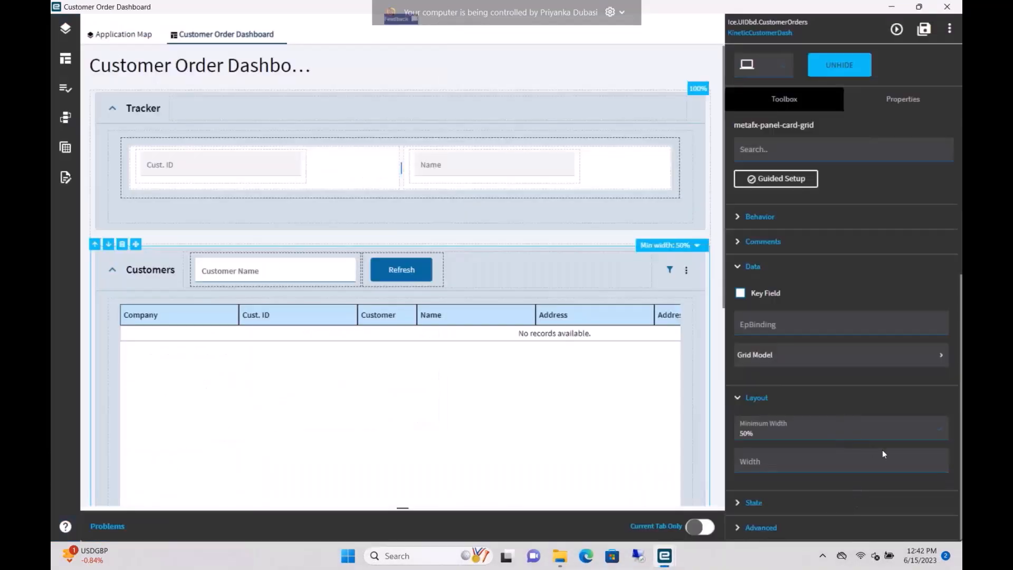
click(749, 504)
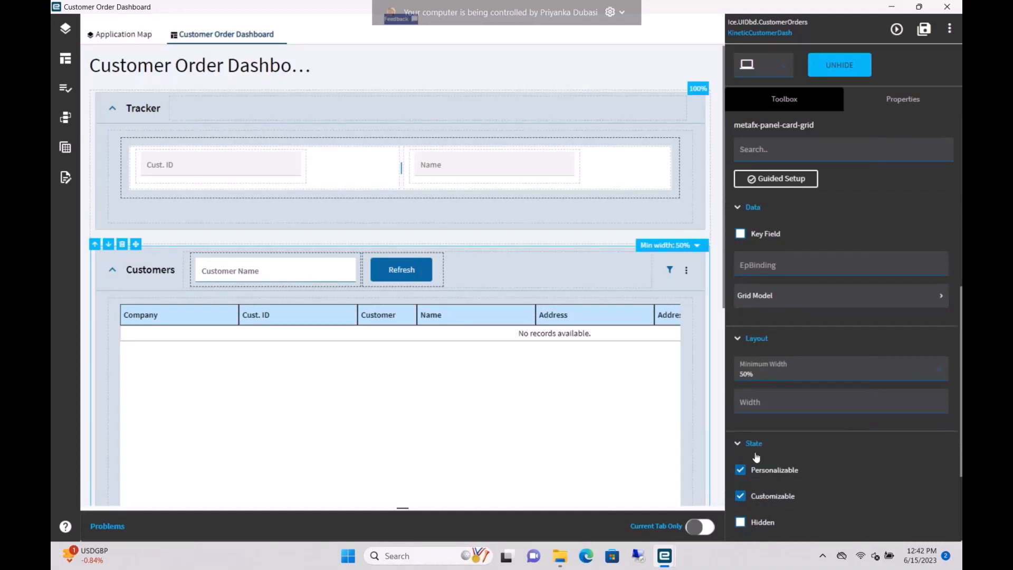
drag(757, 457, 727, 183)
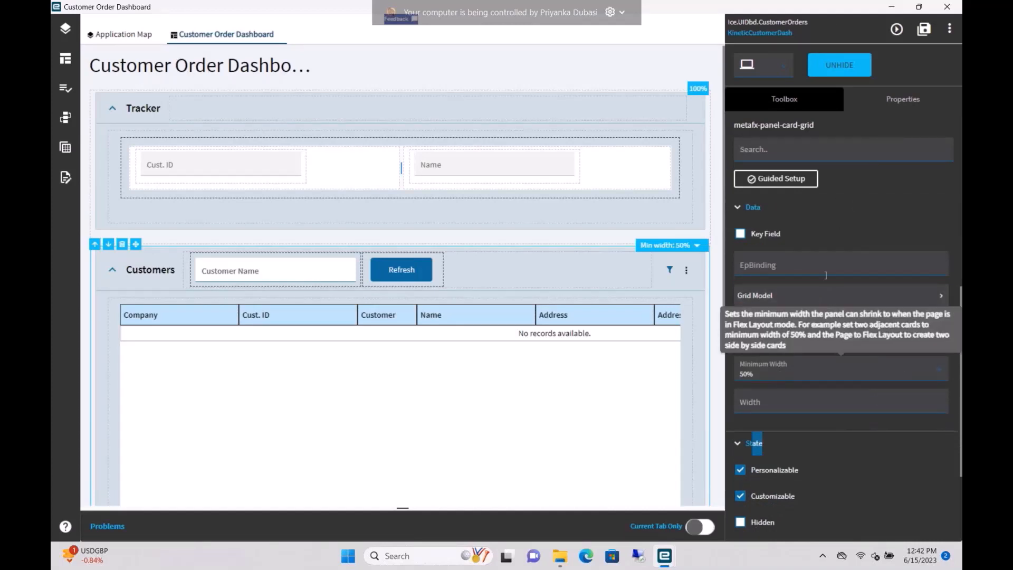
click(894, 9)
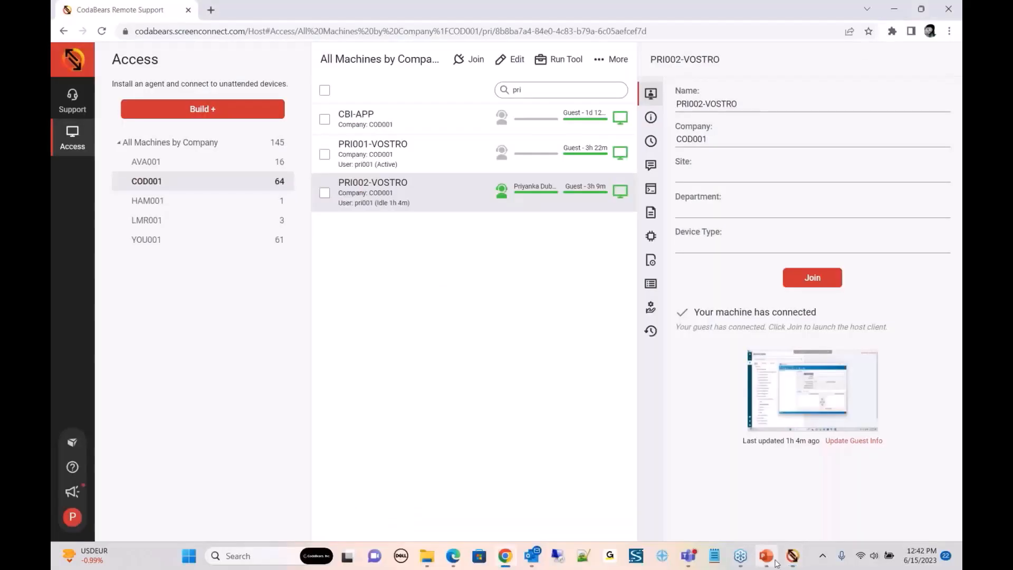
click(894, 8)
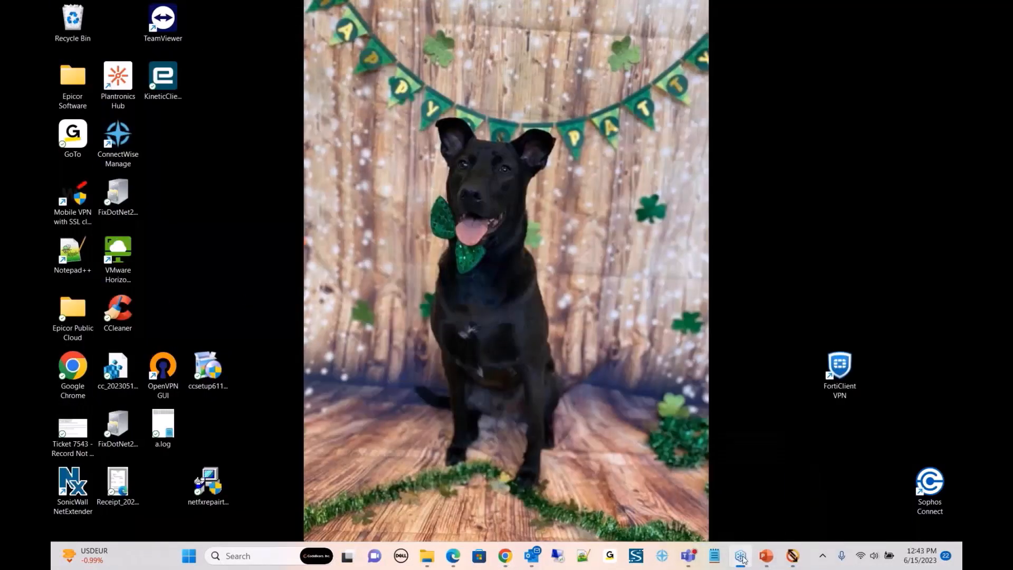
click(793, 557)
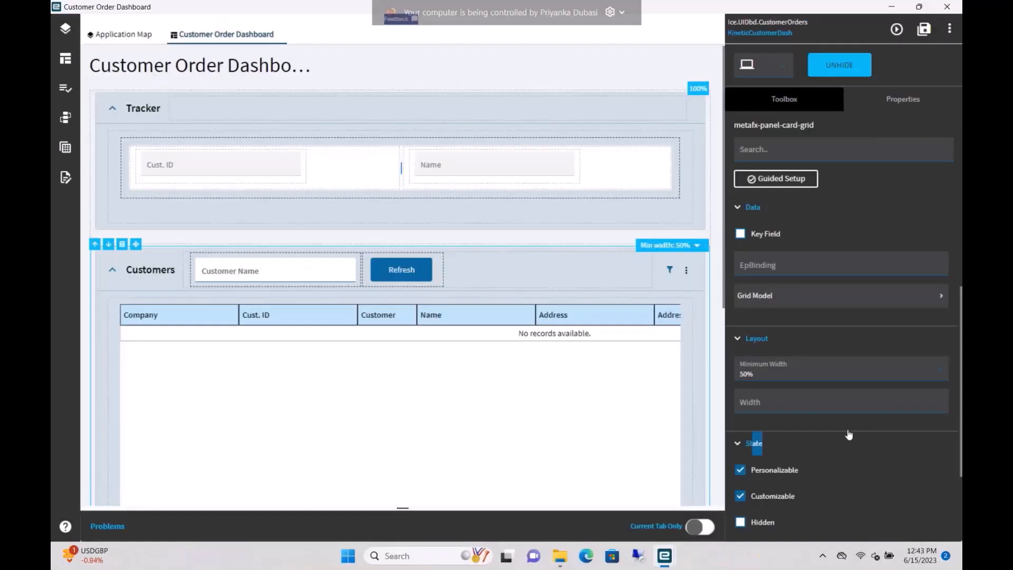
- Review the Customers grid panel's Basic, Data, Layout and State properties
click(745, 445)
click(747, 503)
scroll(838, 393, up, 2)
scroll(845, 383, up, 1)
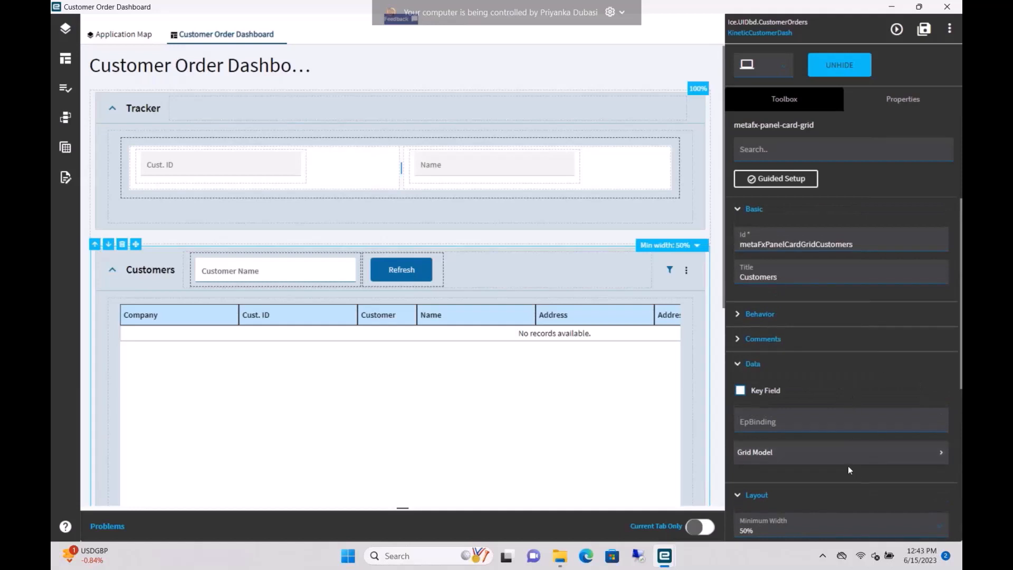
scroll(848, 475, down, 4)
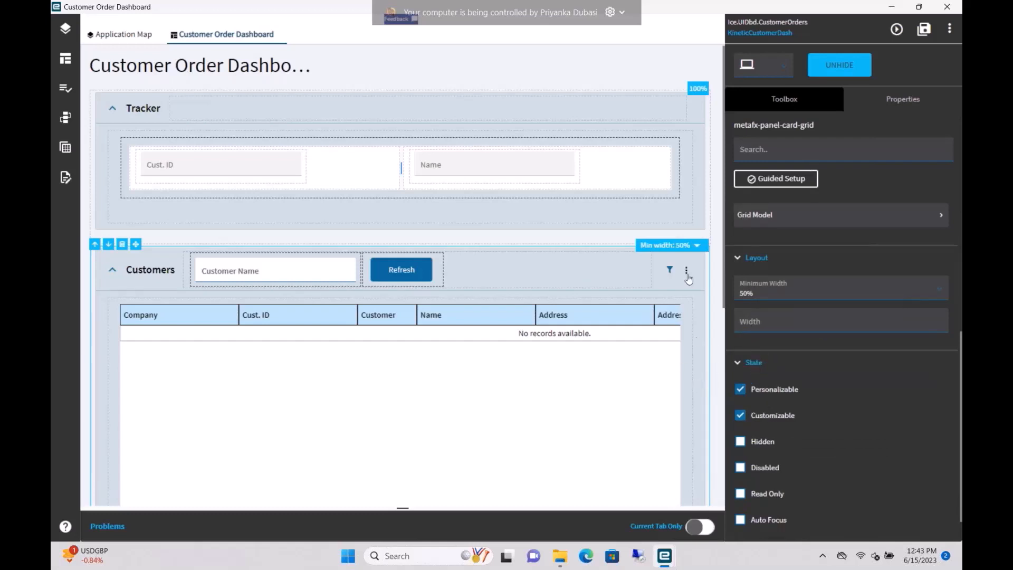
- Enable Flex Layout on the Tracker panel with a Minimum Width of 50%, and preview the dashboard
click(700, 215)
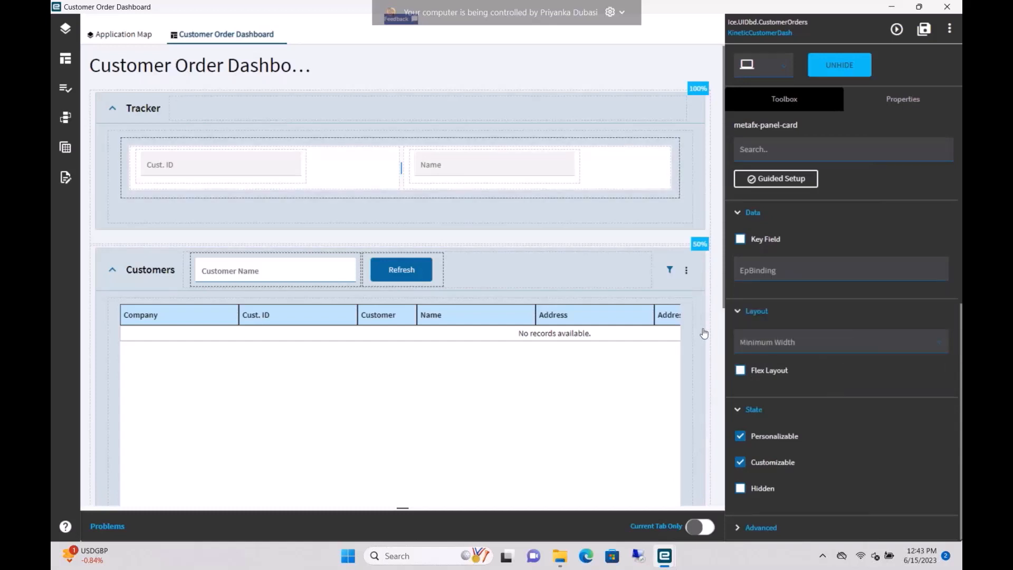
click(740, 370)
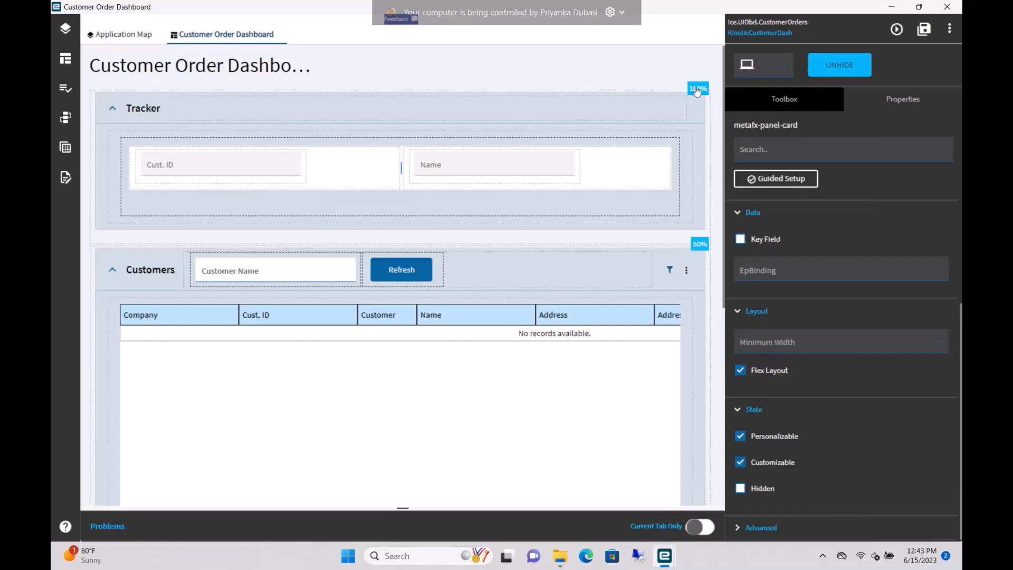
click(938, 349)
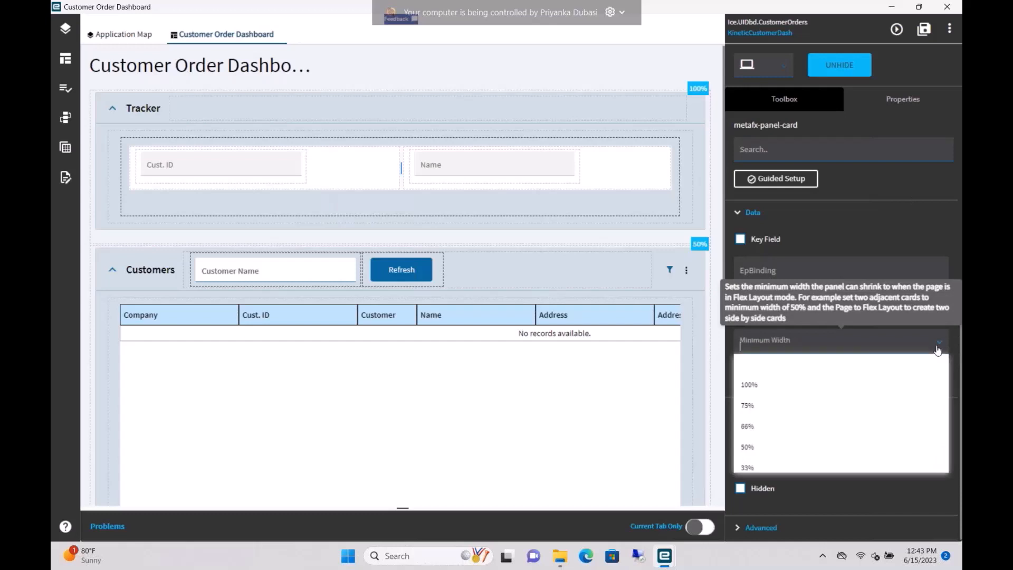
click(748, 448)
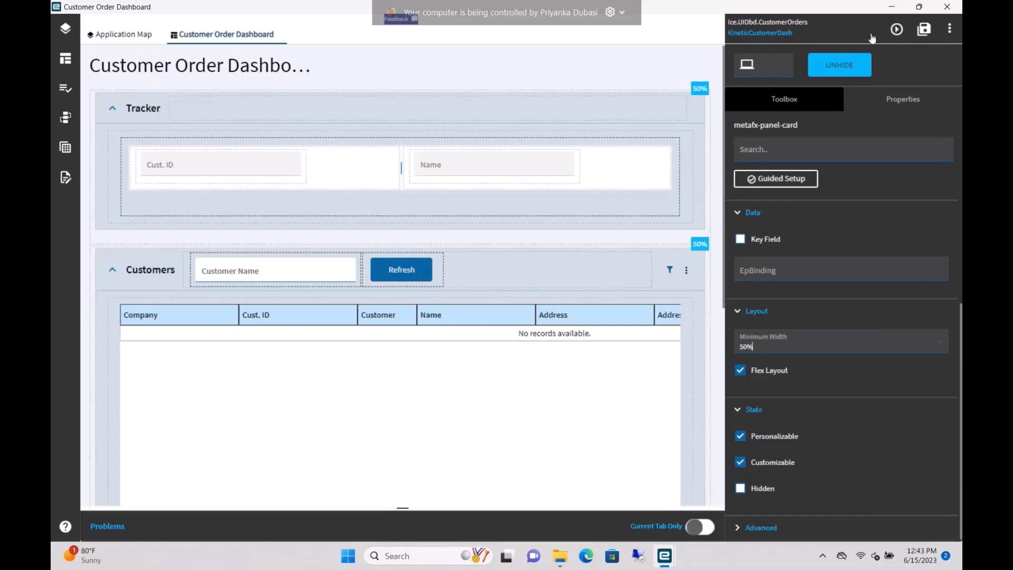
click(897, 29)
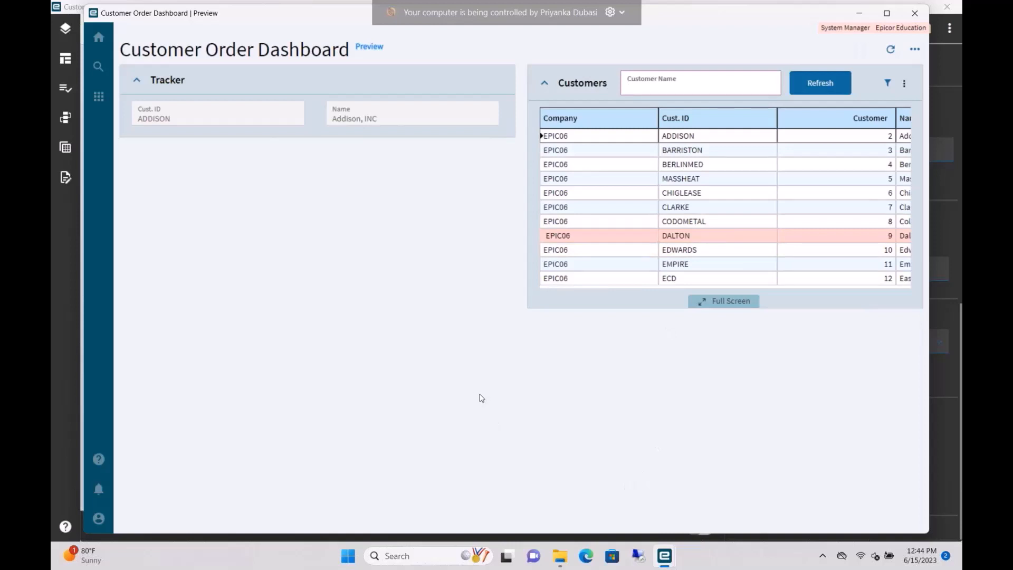
click(917, 16)
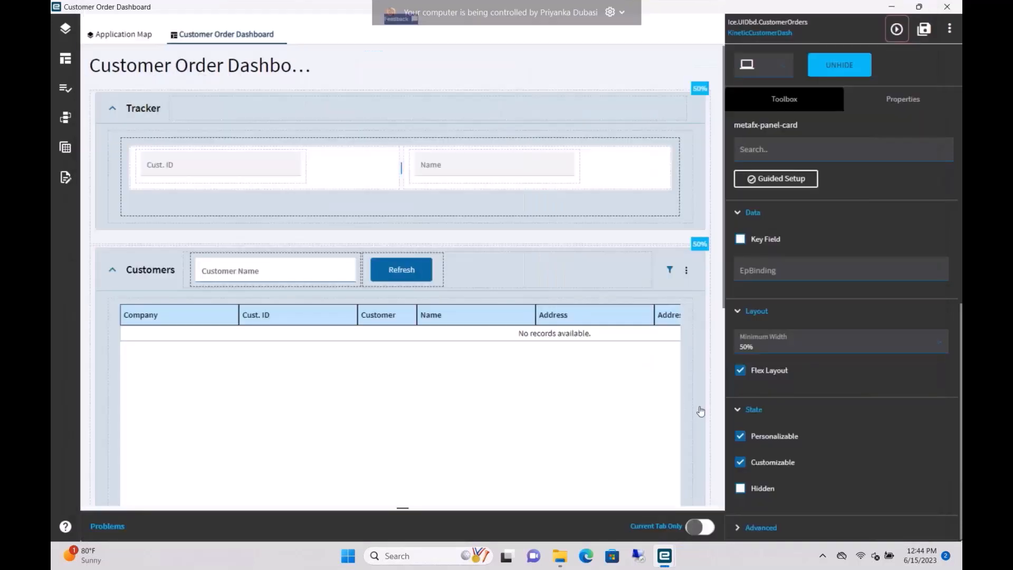
- Try a 100% minimum width on the Customers grid panel and set it back to 50%
click(701, 411)
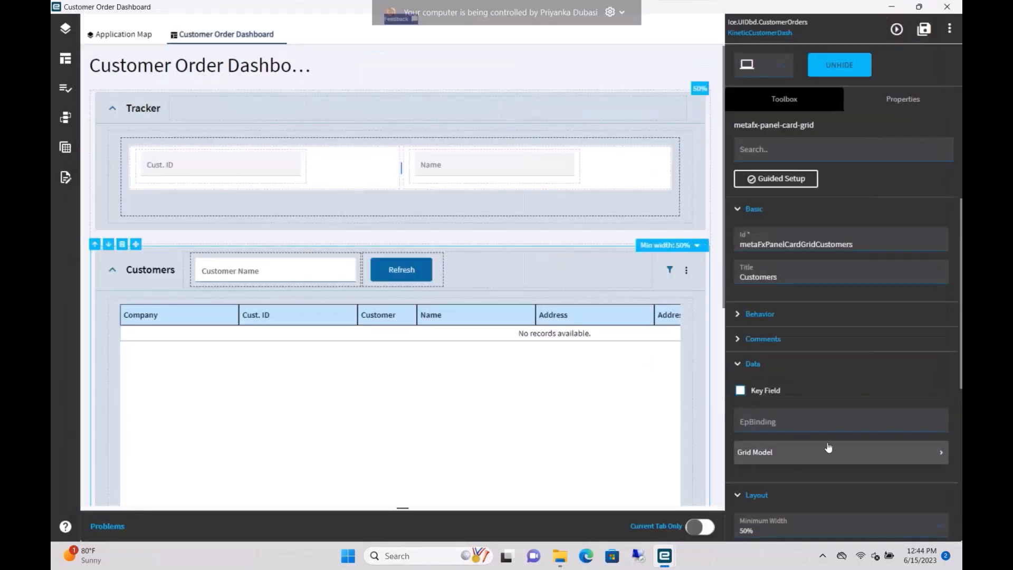
scroll(823, 468, down, 5)
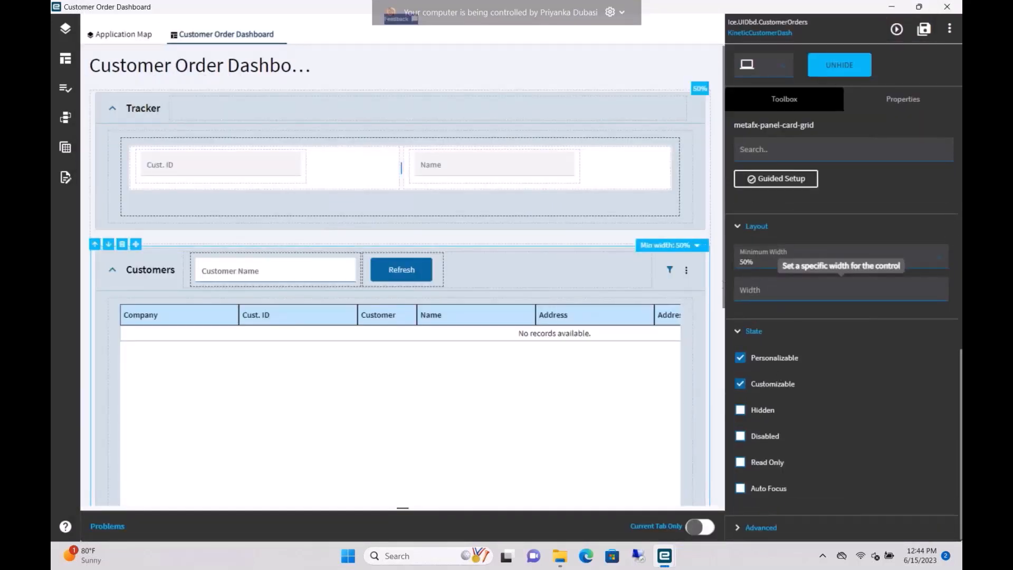
click(697, 245)
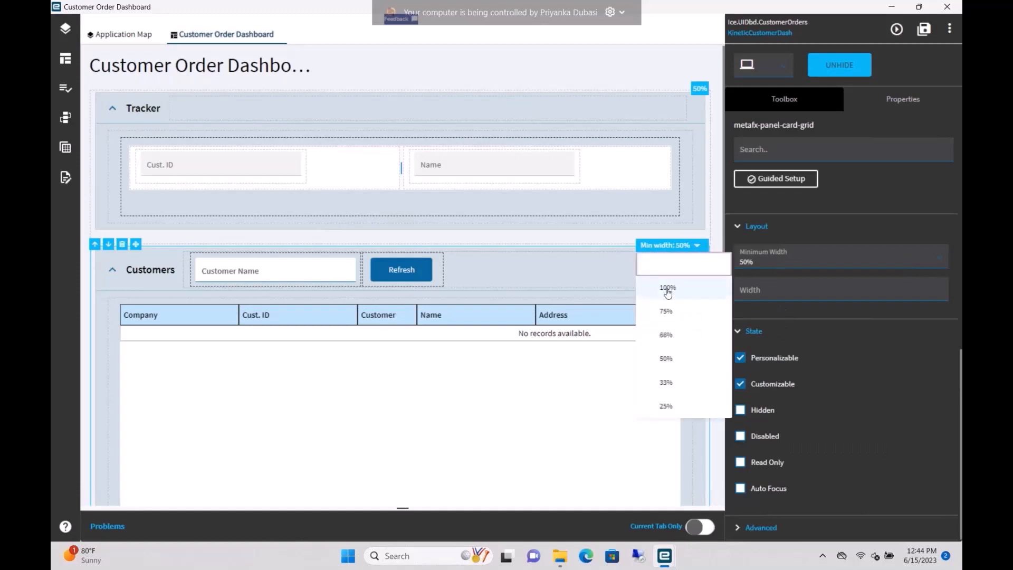
click(667, 289)
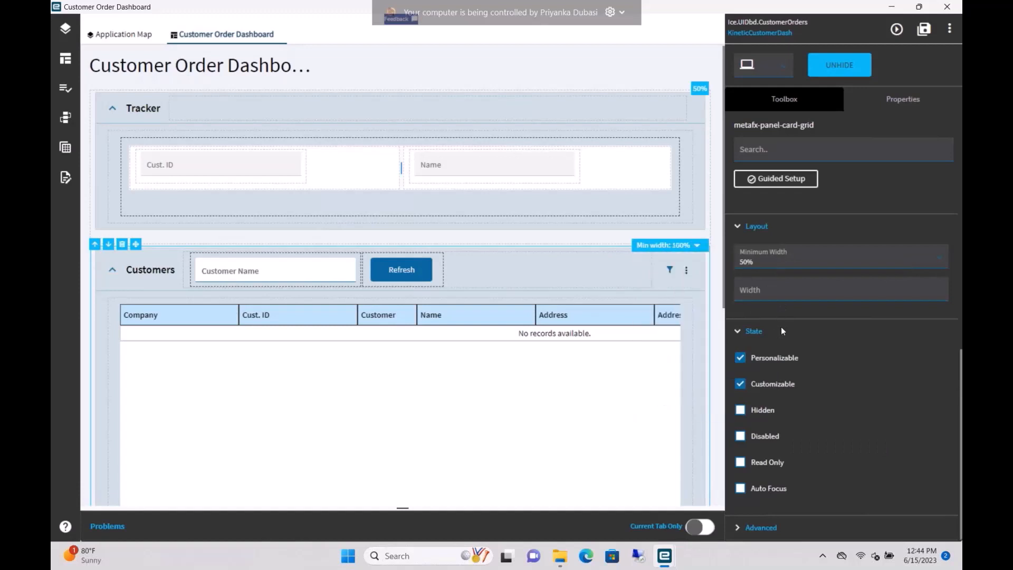
click(696, 247)
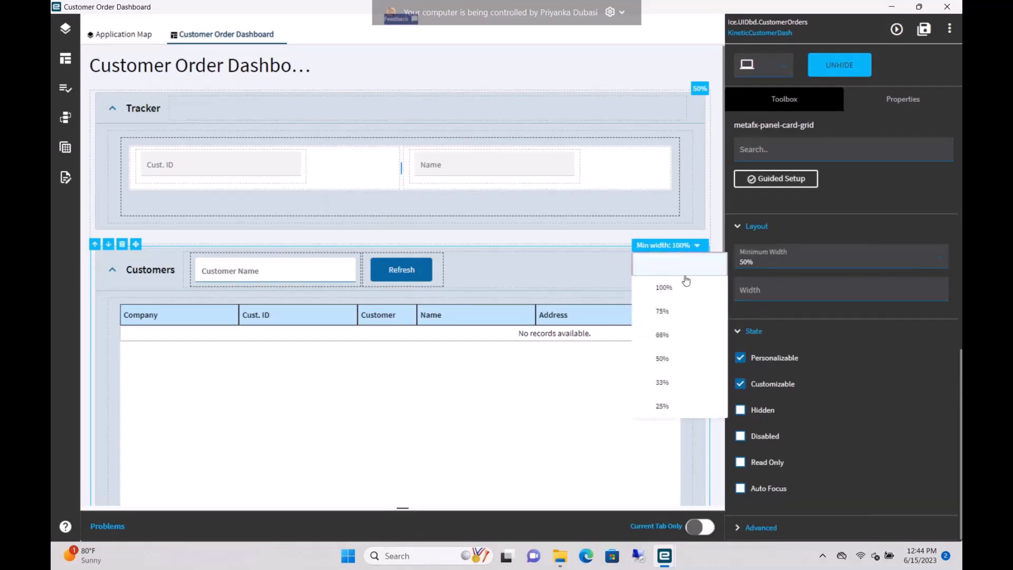
click(672, 358)
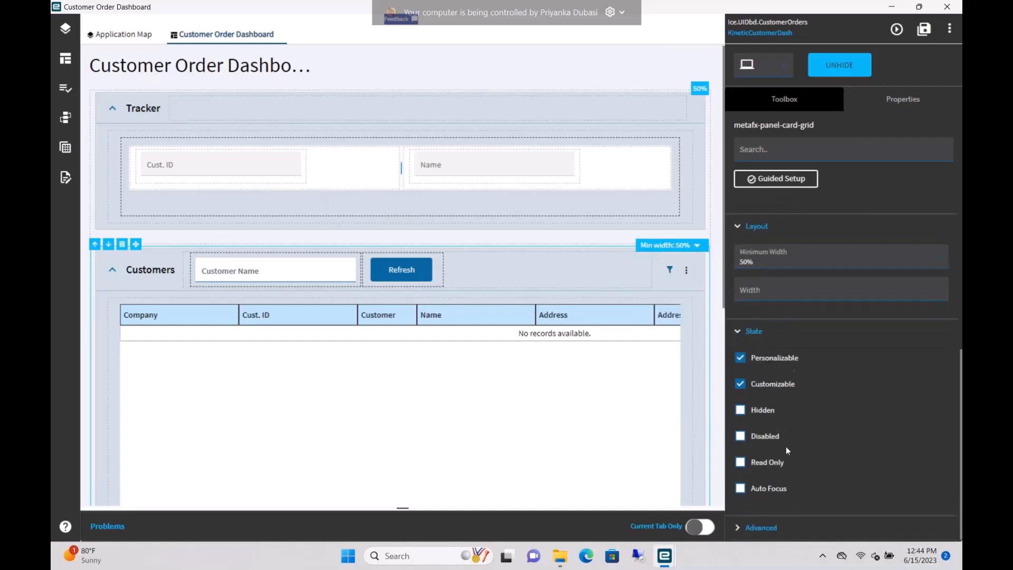
- Unhide the Orders grid panel below the Customers grid and launch a preview of the dashboard
click(703, 174)
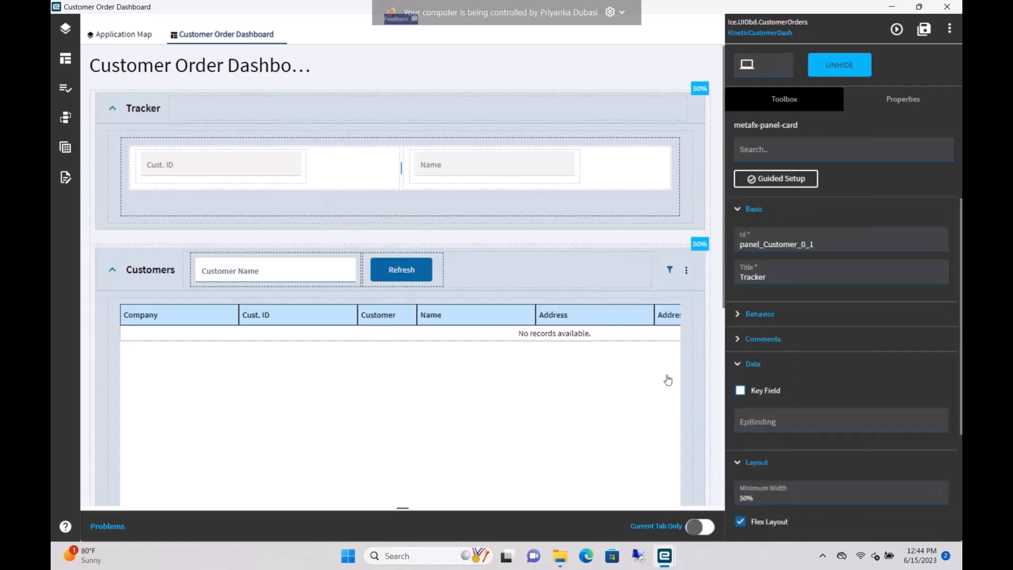
scroll(682, 411, down, 5)
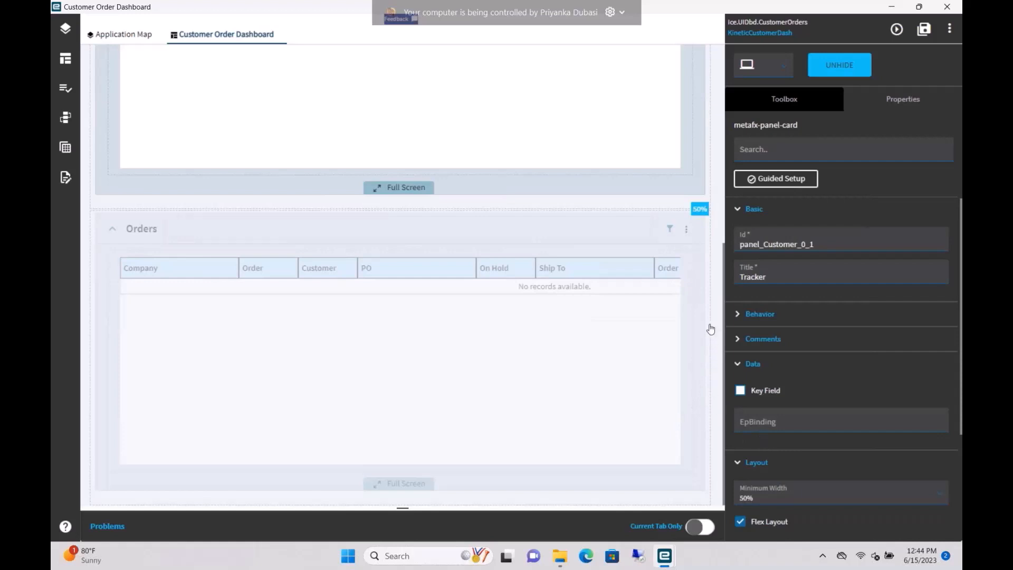
click(717, 344)
scroll(785, 417, down, 5)
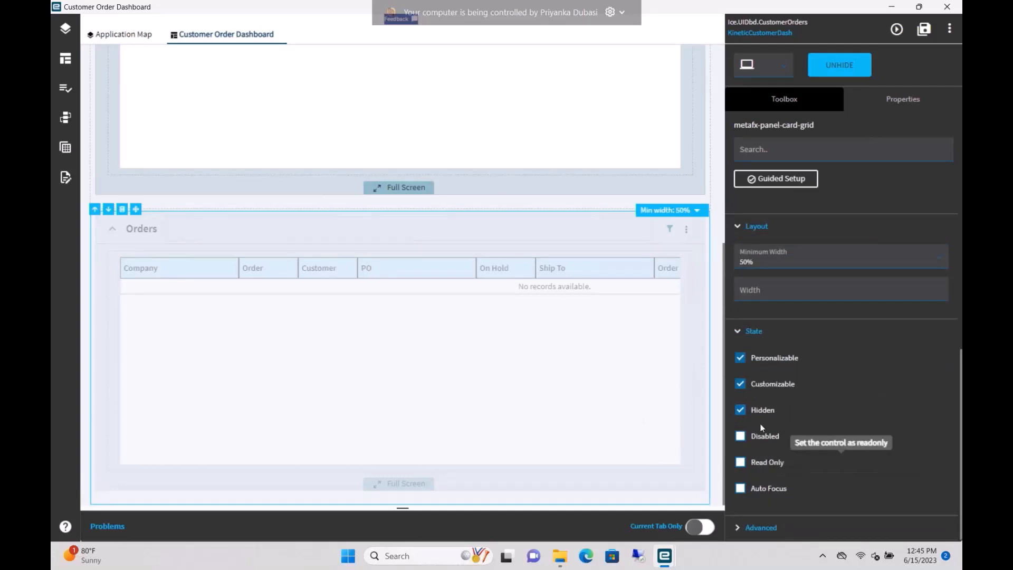
click(741, 410)
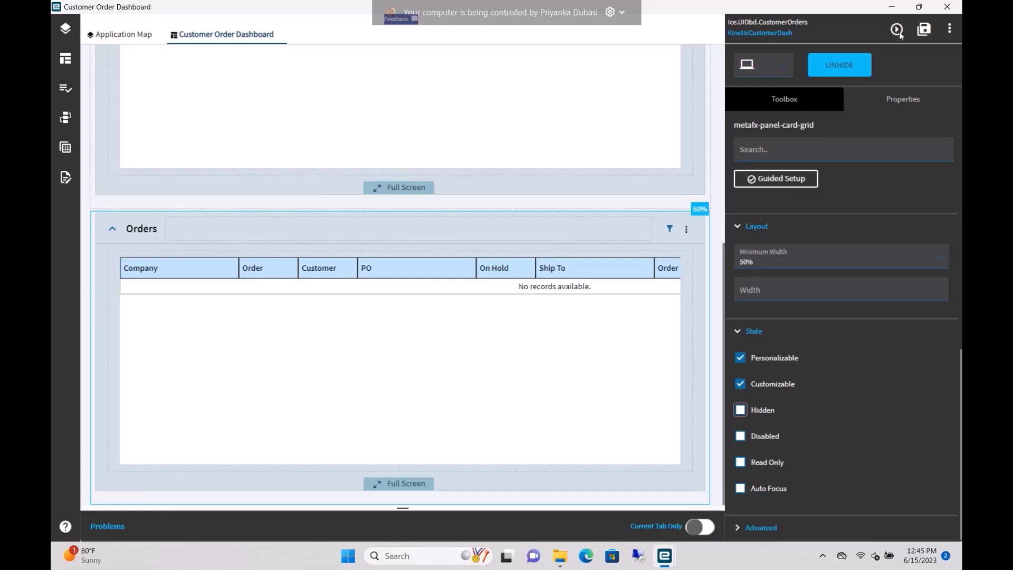
click(899, 33)
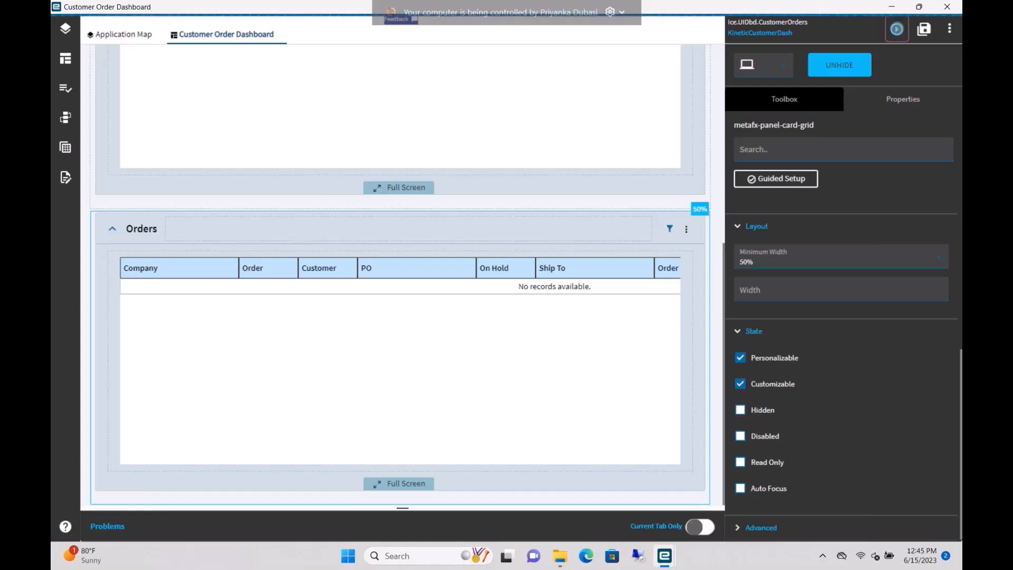